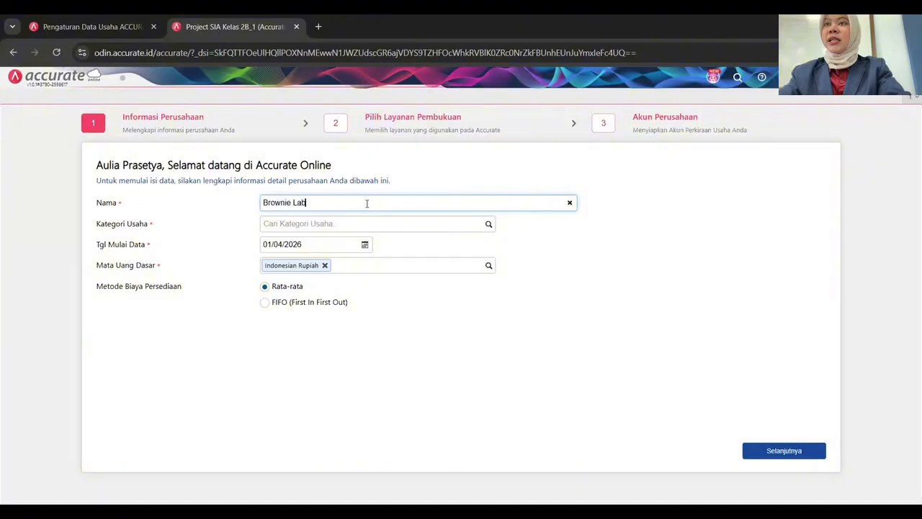
Set the business category to MANUFACTURER, data start date 31/05/2025, and FIFO costing.
left_click(487, 225)
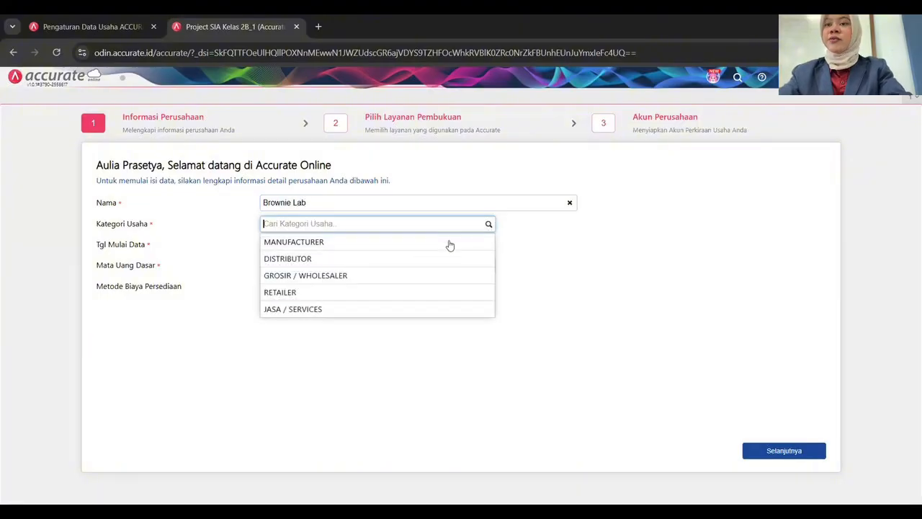
left_click(410, 249)
left_click(314, 245)
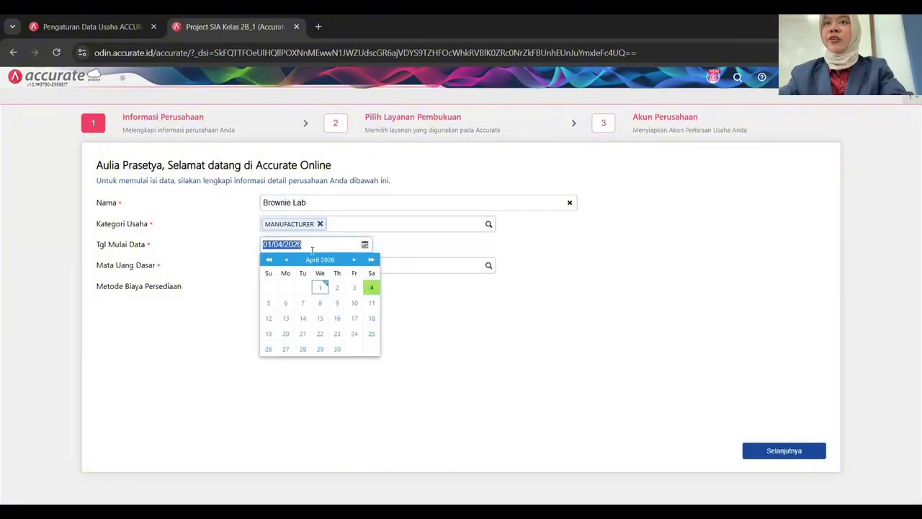
type("31")
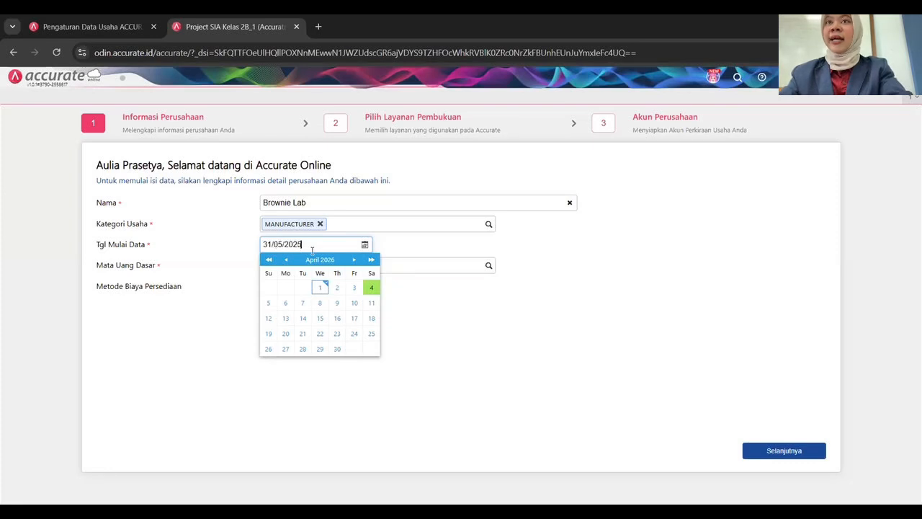
left_click(425, 314)
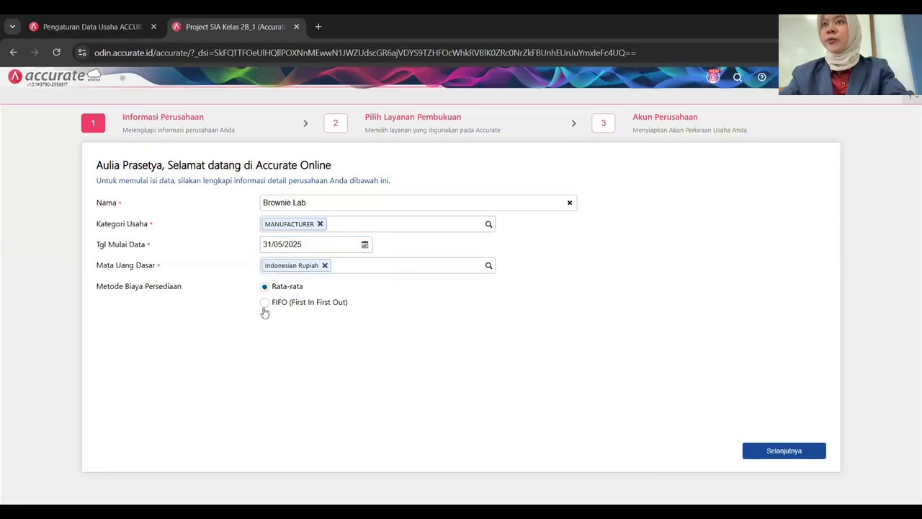
left_click(265, 303)
Keep Accurate Online, skip the automatic chart of accounts, and finish the setup wizard.
left_click(795, 454)
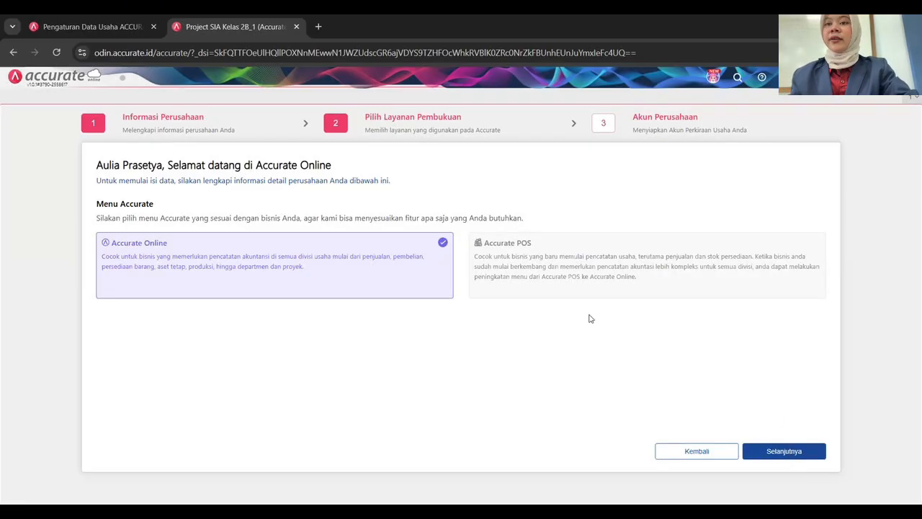
left_click(774, 455)
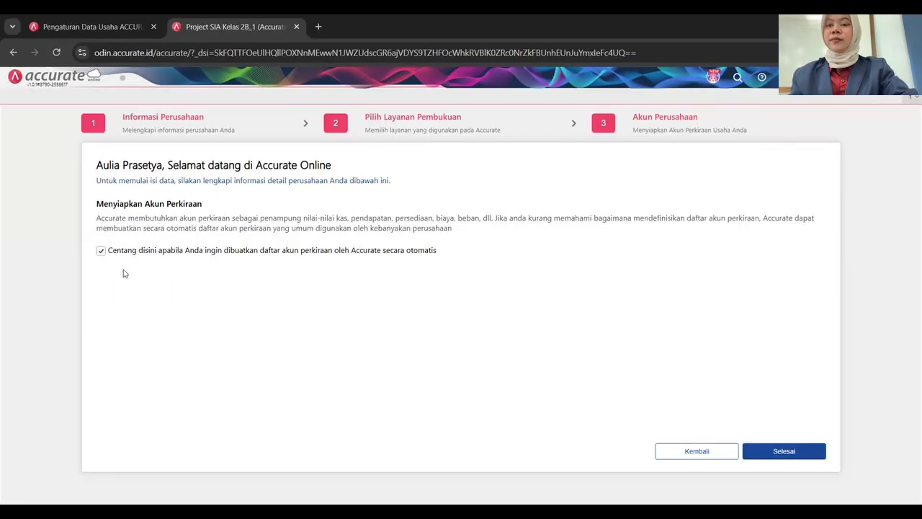
left_click(101, 250)
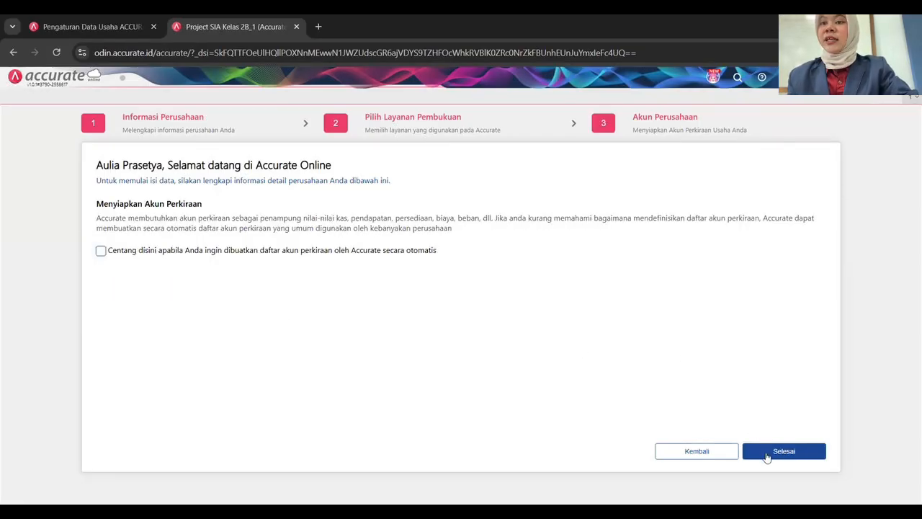
left_click(768, 456)
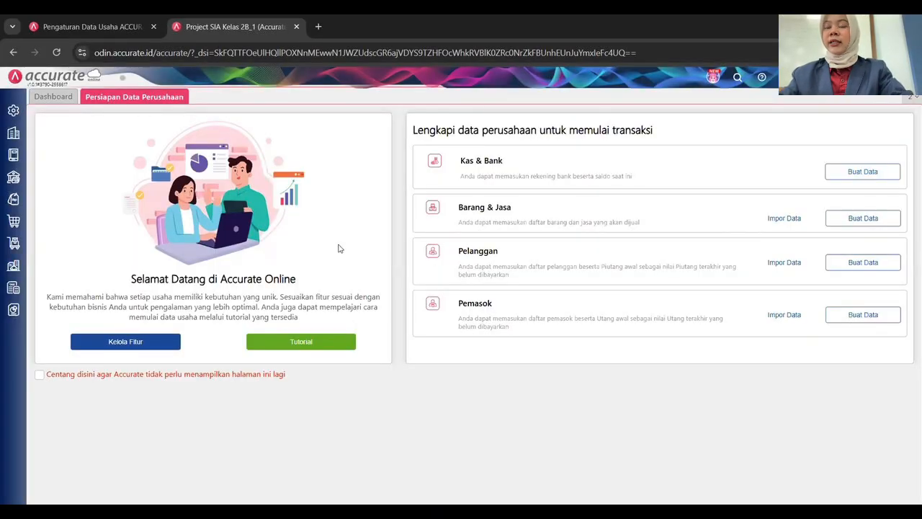
Install the Accurate Manufaktur add-on from the Accurate Store.
left_click(13, 110)
left_click(123, 231)
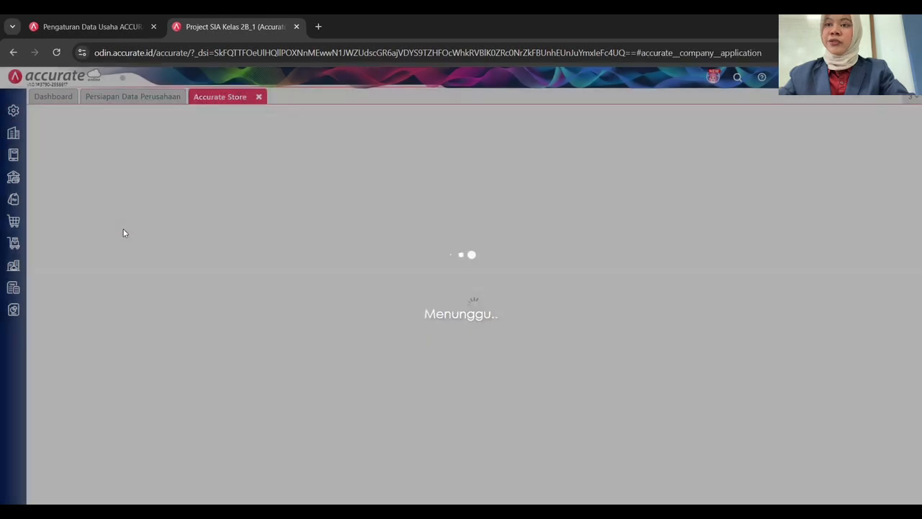
left_click(414, 322)
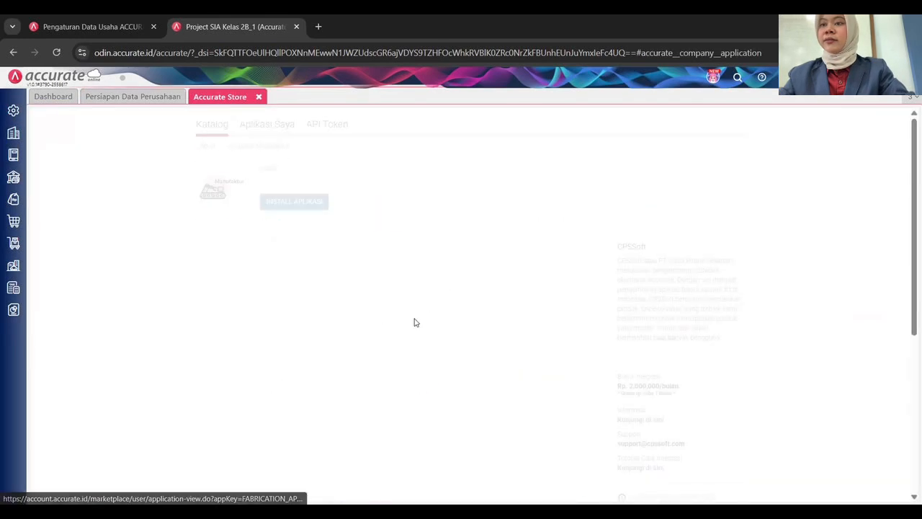
left_click(294, 201)
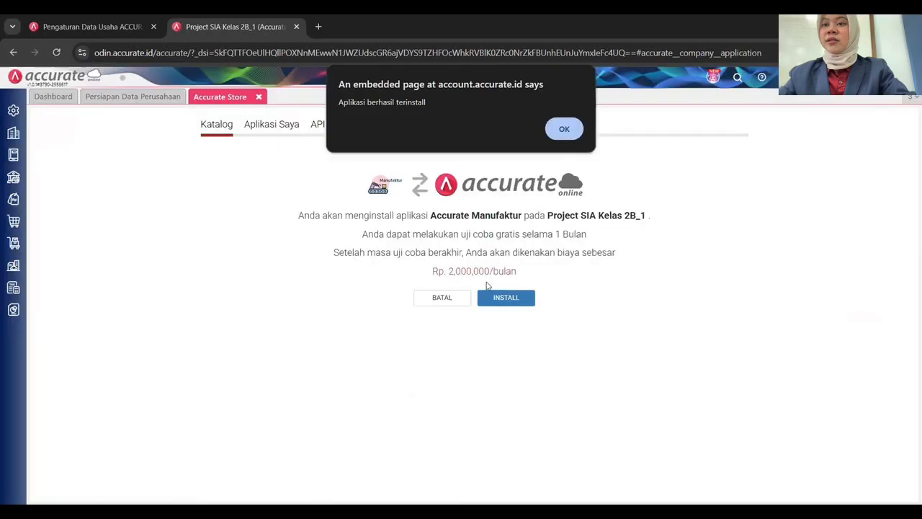
left_click(566, 129)
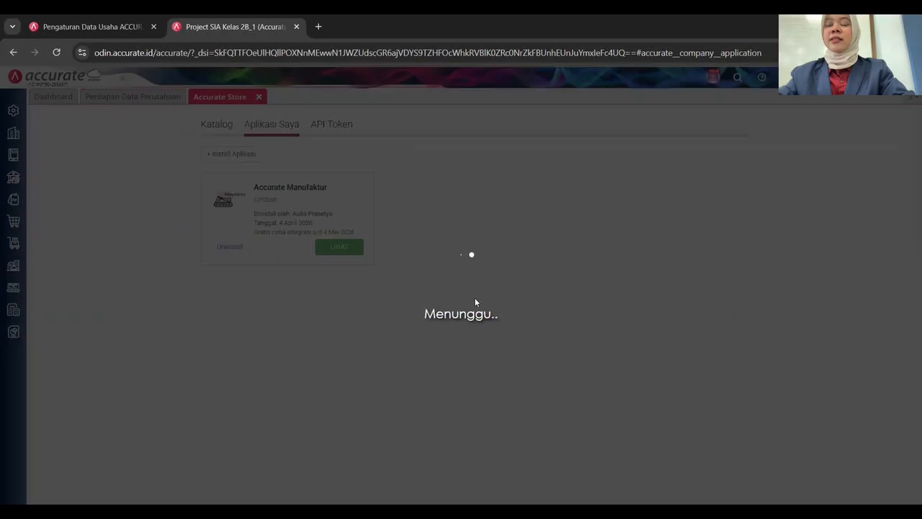
Install the Cost & Profit Center add-on from the catalog and confirm with OK.
left_click(218, 124)
left_click(561, 425)
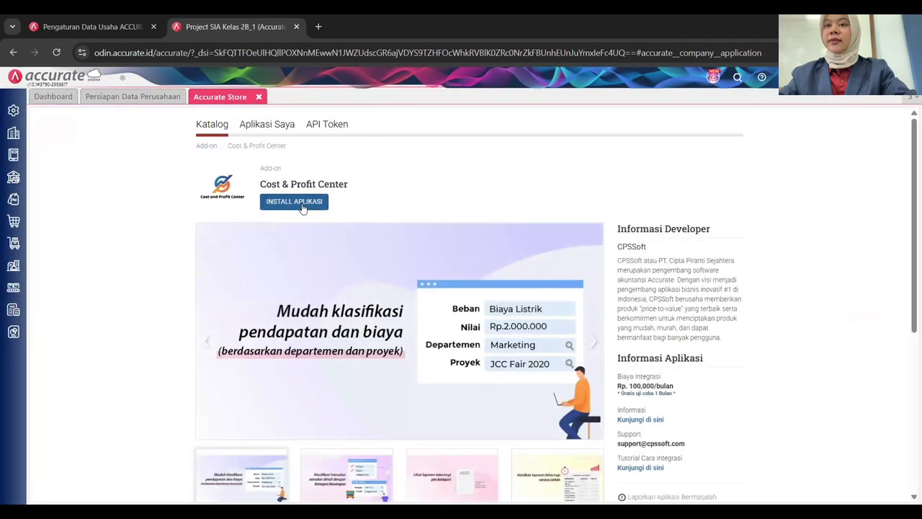
left_click(303, 208)
left_click(517, 303)
left_click(565, 128)
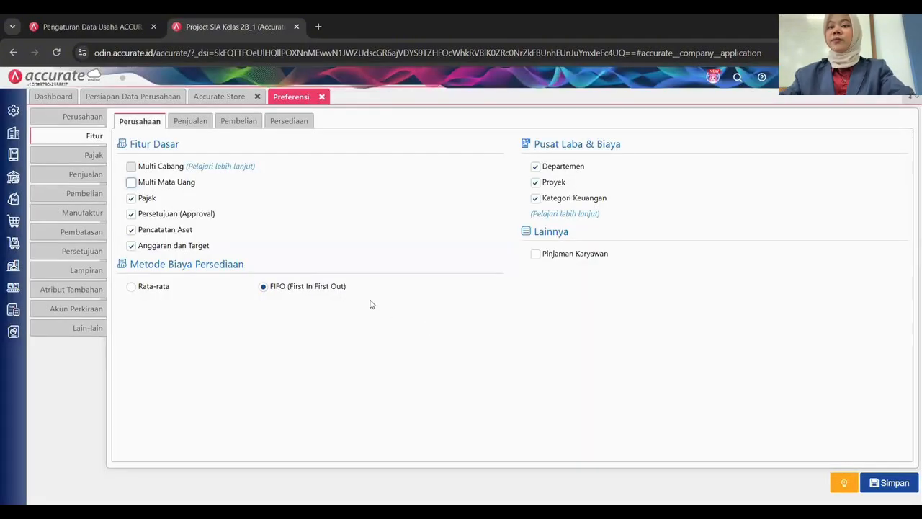
Turn off Persetujuan, Anggaran dan Target and Tenaga Penjual; turn on Klaim Pelanggan.
left_click(151, 218)
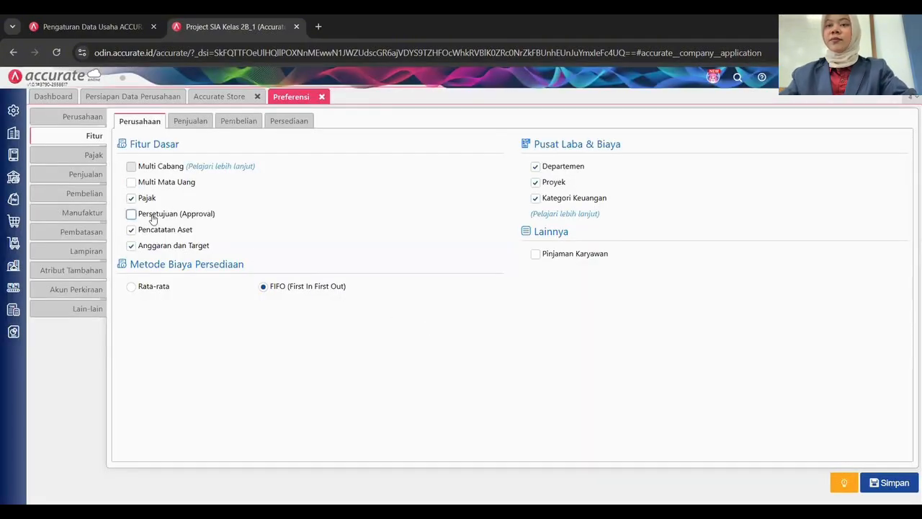
left_click(172, 247)
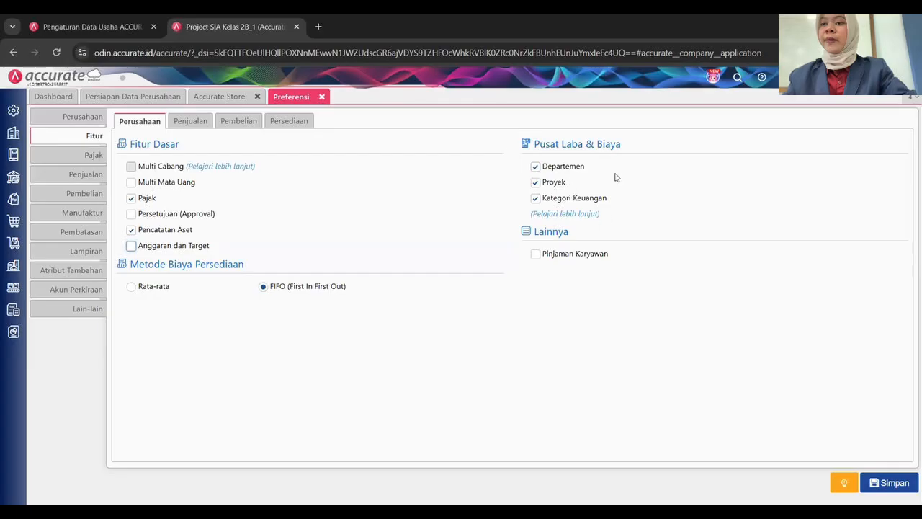
left_click(190, 121)
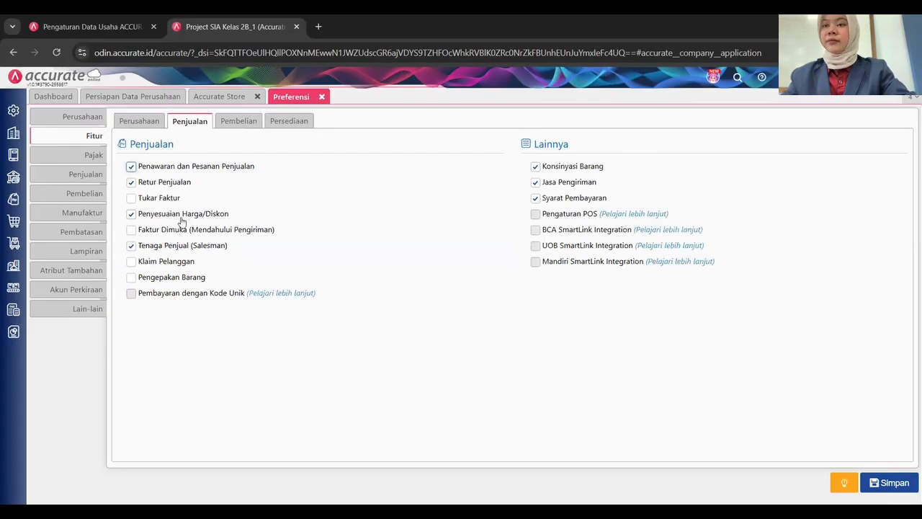
left_click(179, 246)
left_click(175, 264)
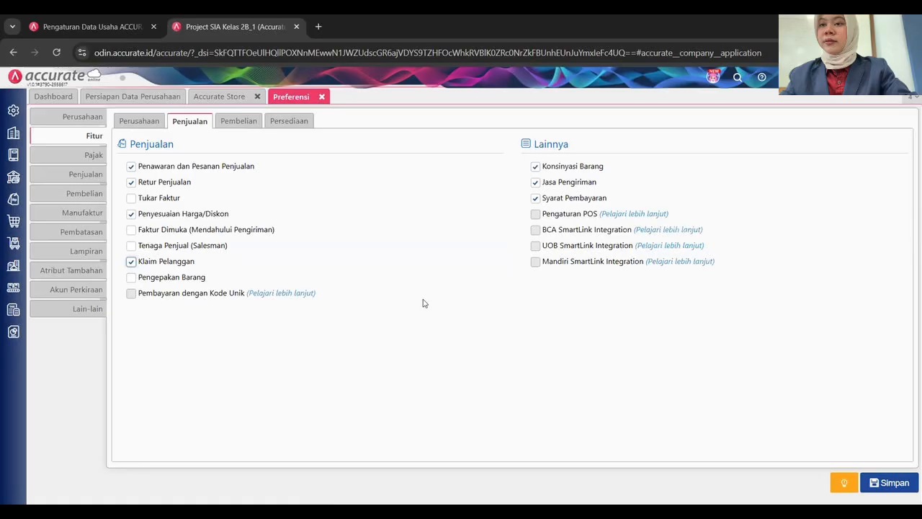
Turn on Klaim Pemasok, turn off Biaya Pembelian oleh Pemasok lain, and keep Multi Gudang on.
left_click(239, 121)
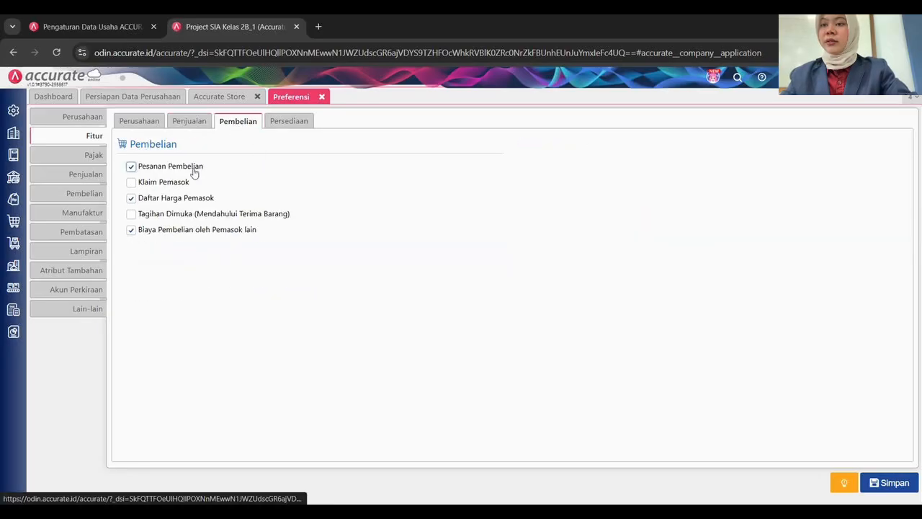
left_click(175, 201)
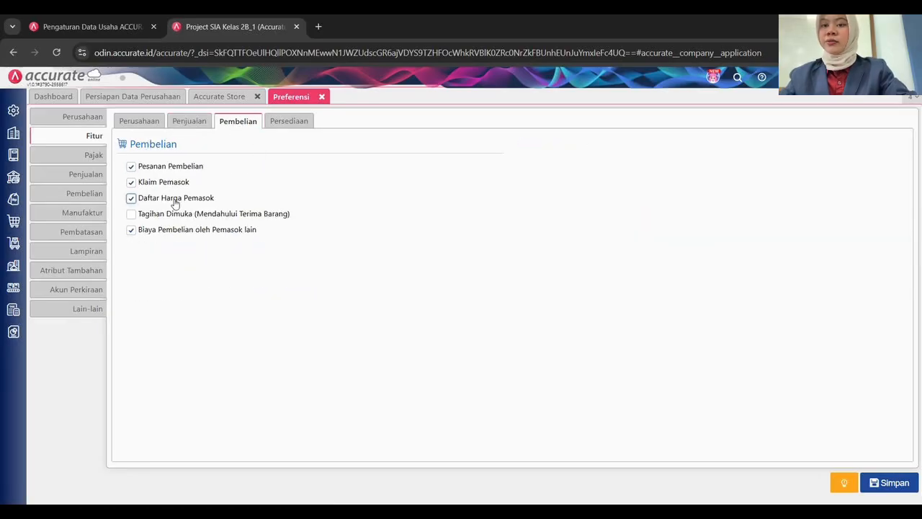
left_click(167, 229)
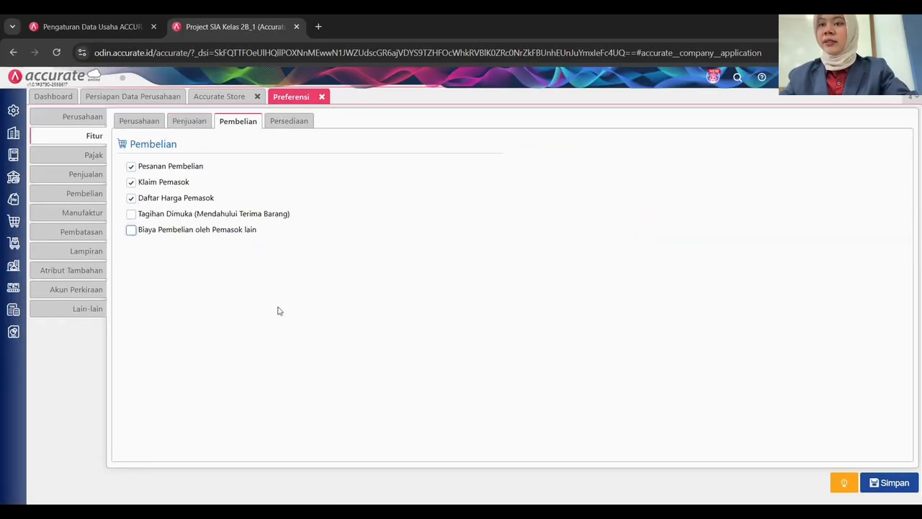
left_click(298, 121)
left_click(173, 182)
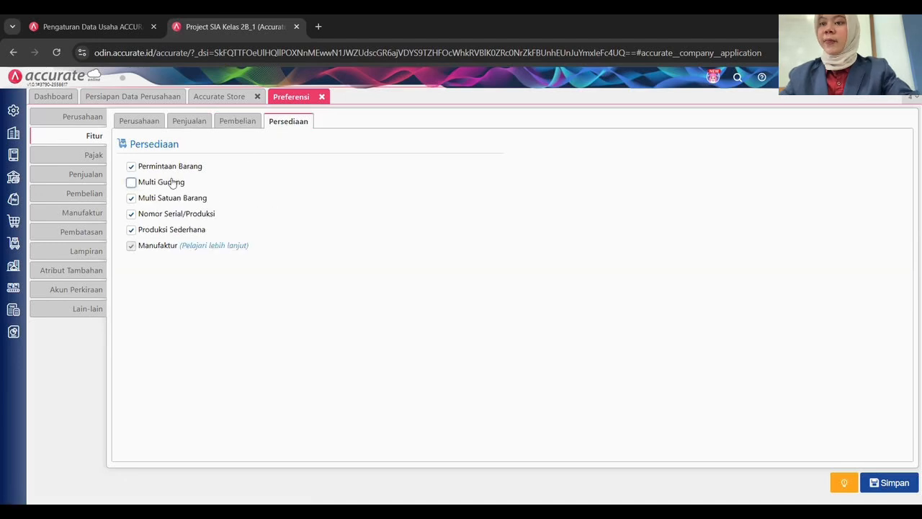
left_click(132, 184)
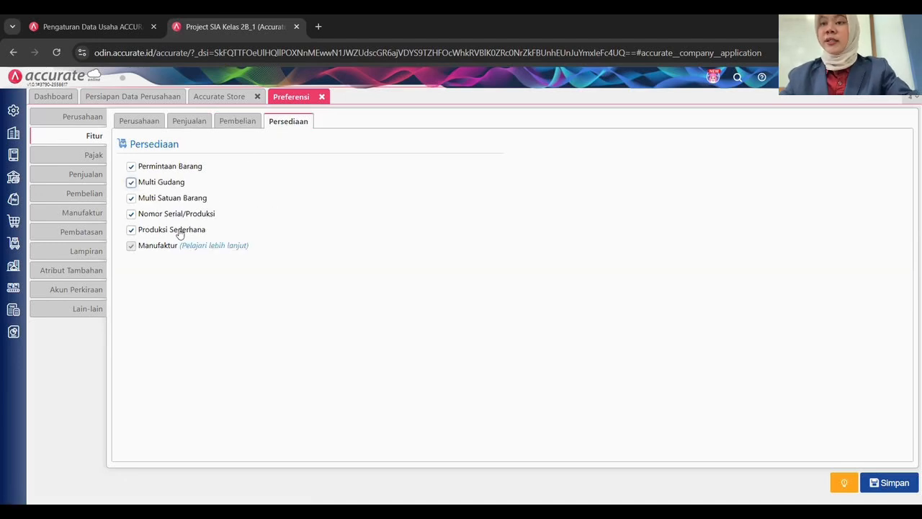
left_click(81, 157)
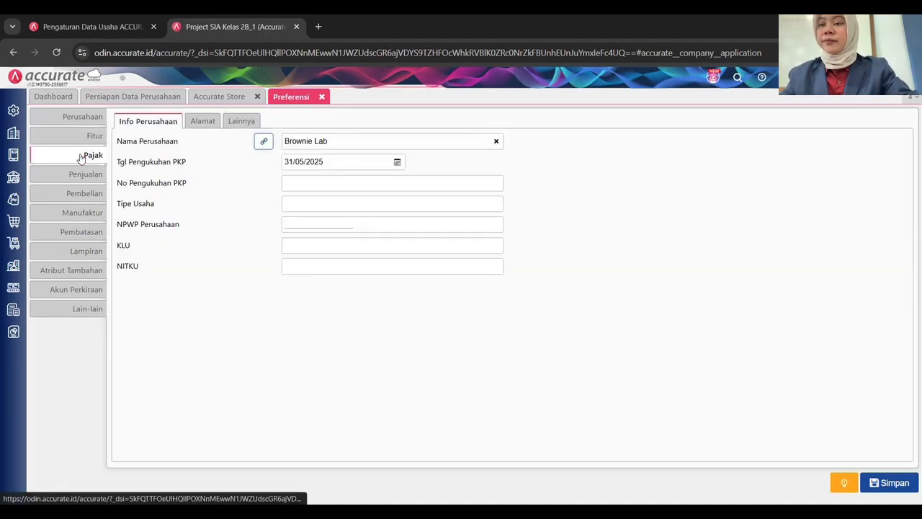
Set the business field to Food & Drink and enter the company phone number and e-mail.
left_click(93, 117)
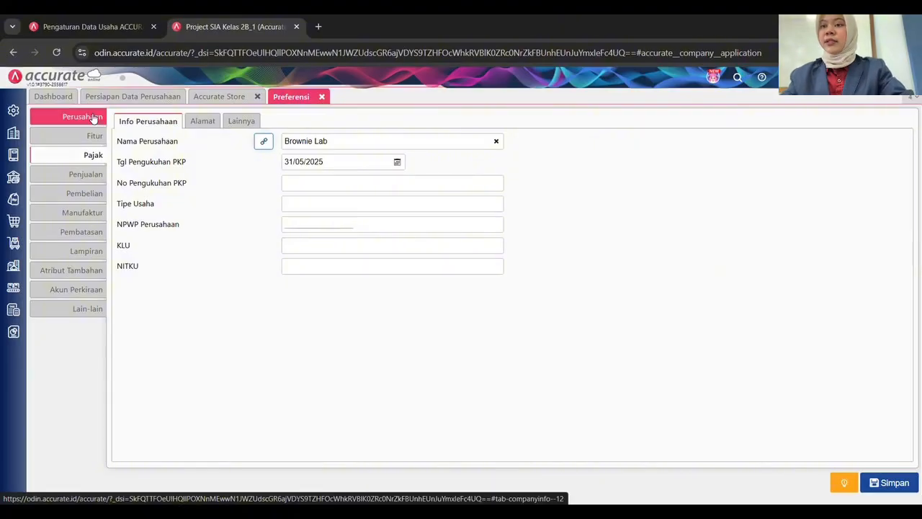
left_click(490, 178)
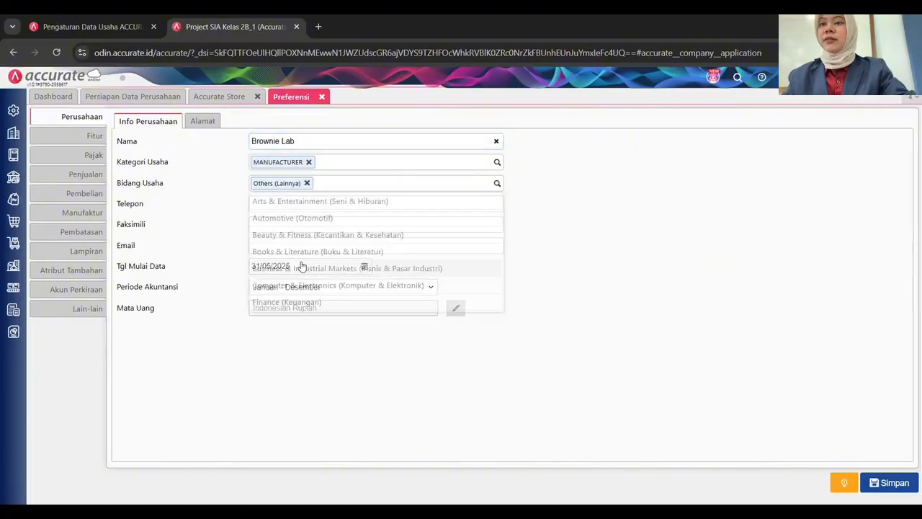
scroll(288, 238, "down", 1)
left_click(294, 261)
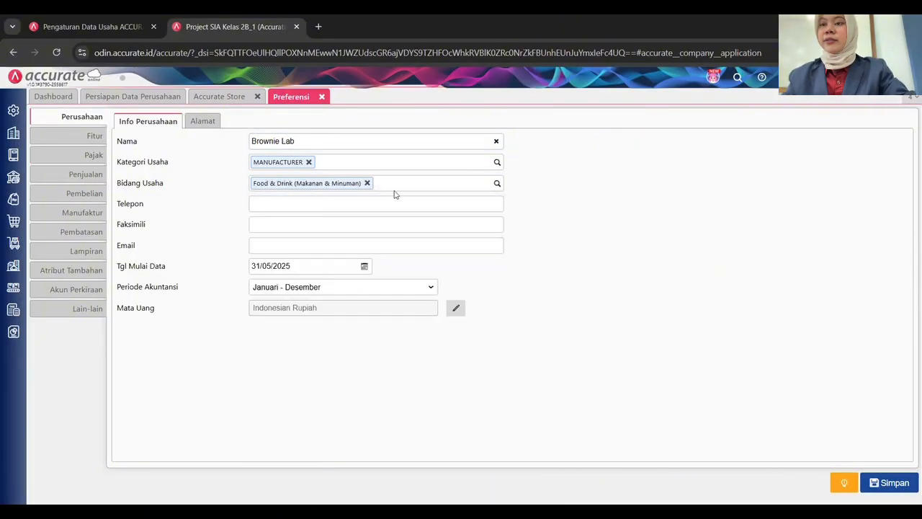
left_click(367, 204)
type("021-")
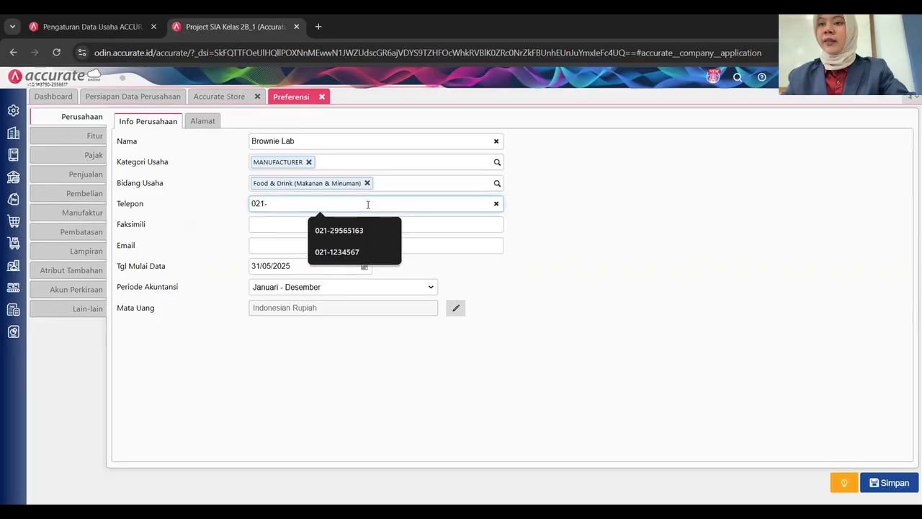
type("1234567")
left_click(339, 244)
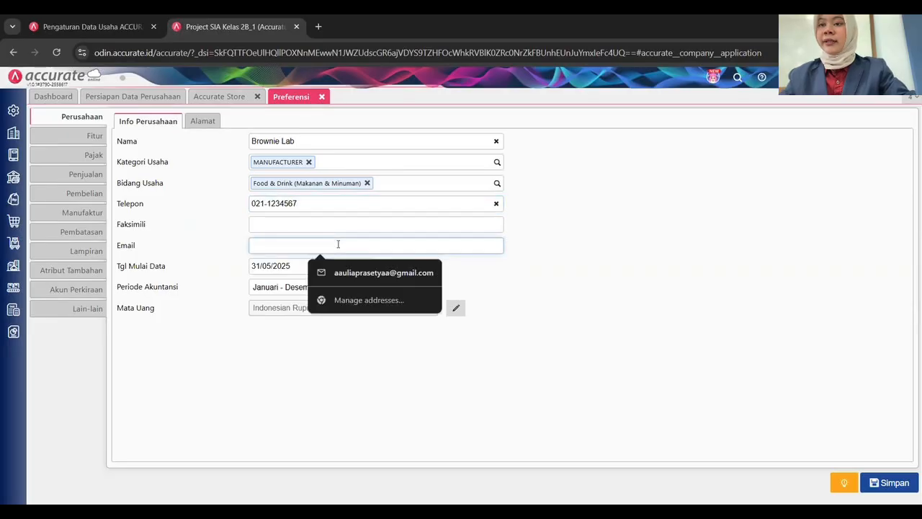
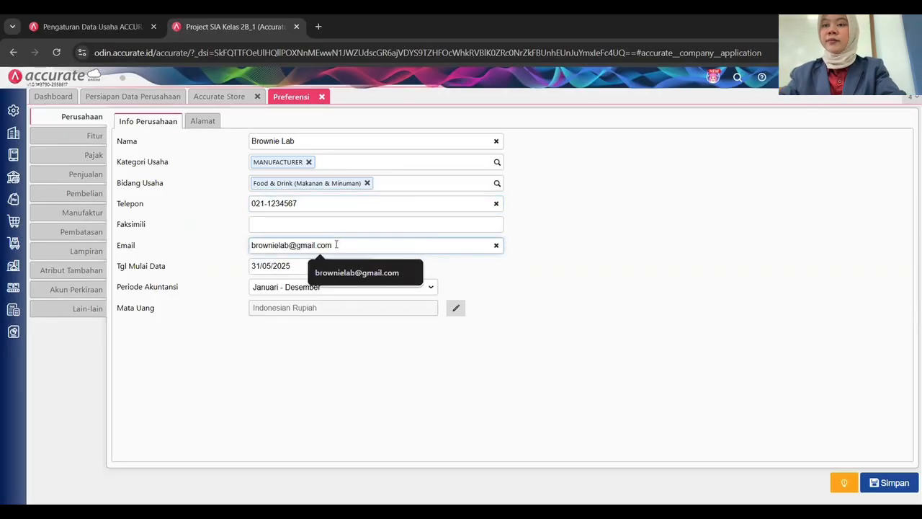
left_click(467, 272)
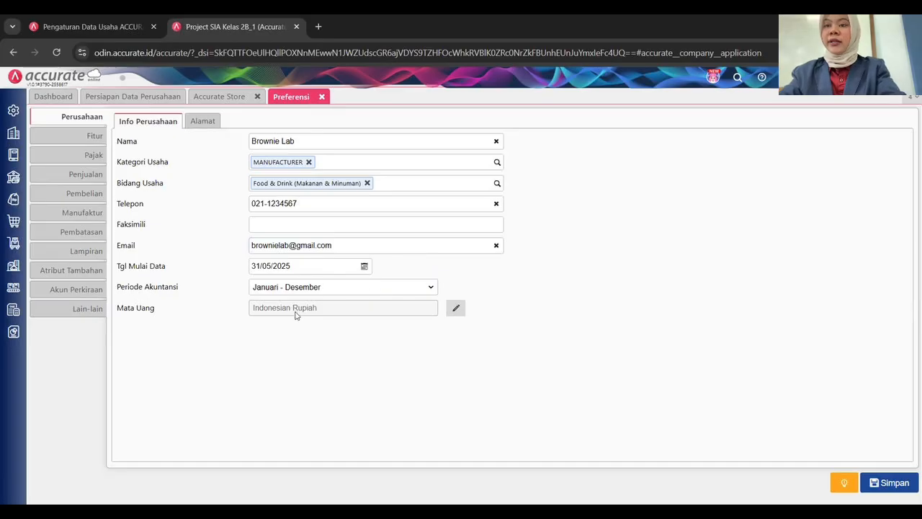
Enter the company street address and choose Kota Kediri as the city.
left_click(203, 121)
left_click(280, 150)
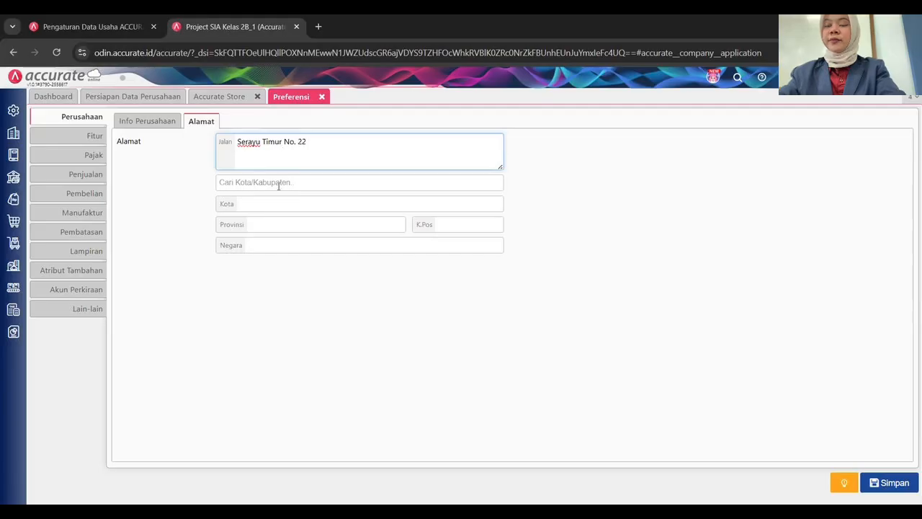
left_click(278, 185)
type("kota")
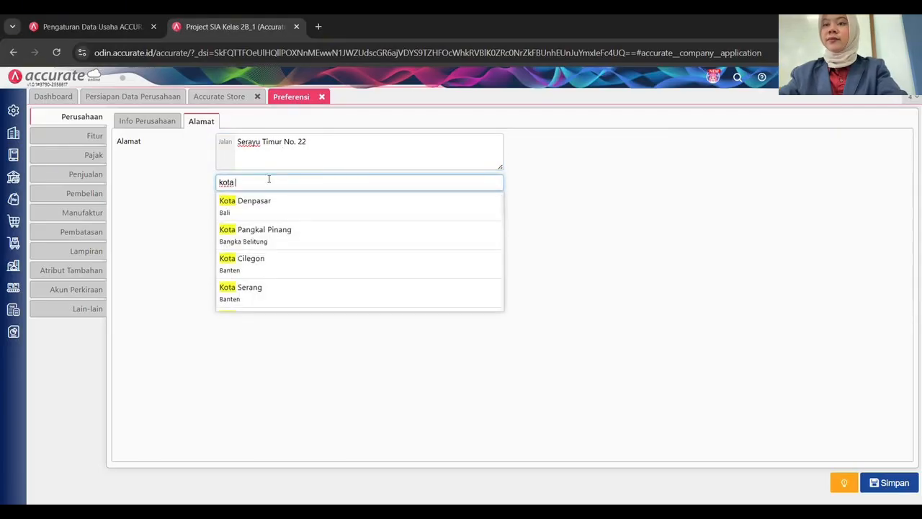
type(" kediri")
left_click(267, 212)
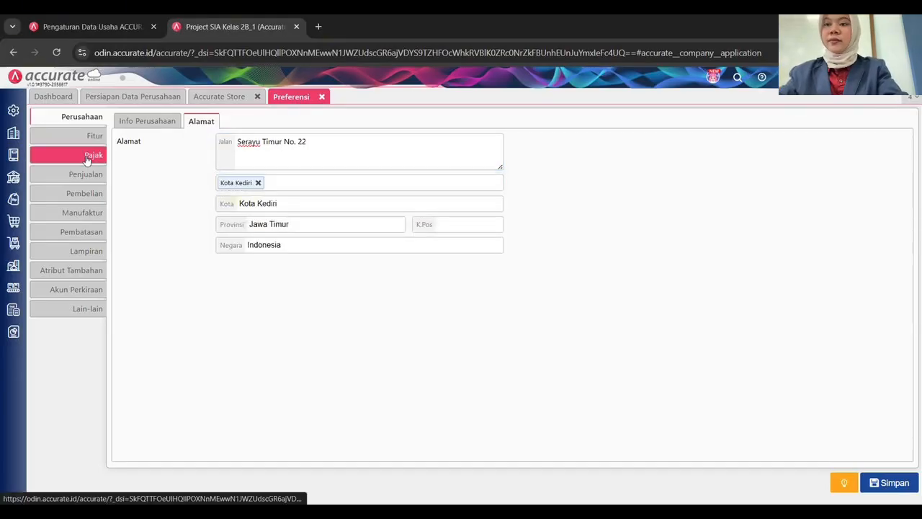
left_click(90, 155)
Turn on Menggunakan Tahapan Proses in the manufacturing preferences.
left_click(86, 175)
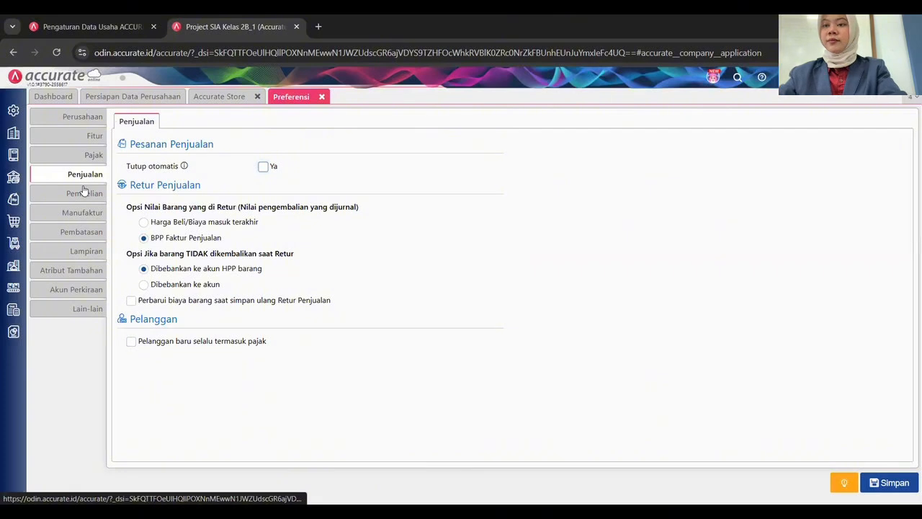
left_click(82, 201)
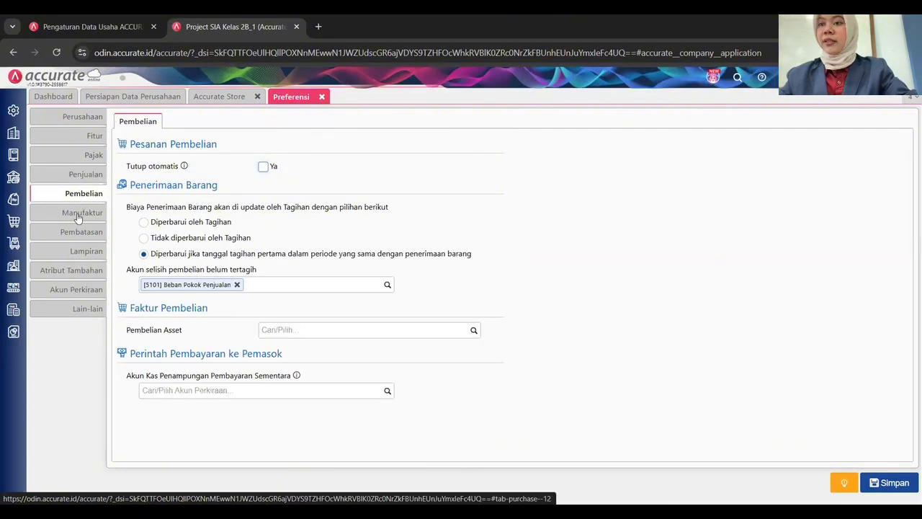
left_click(80, 214)
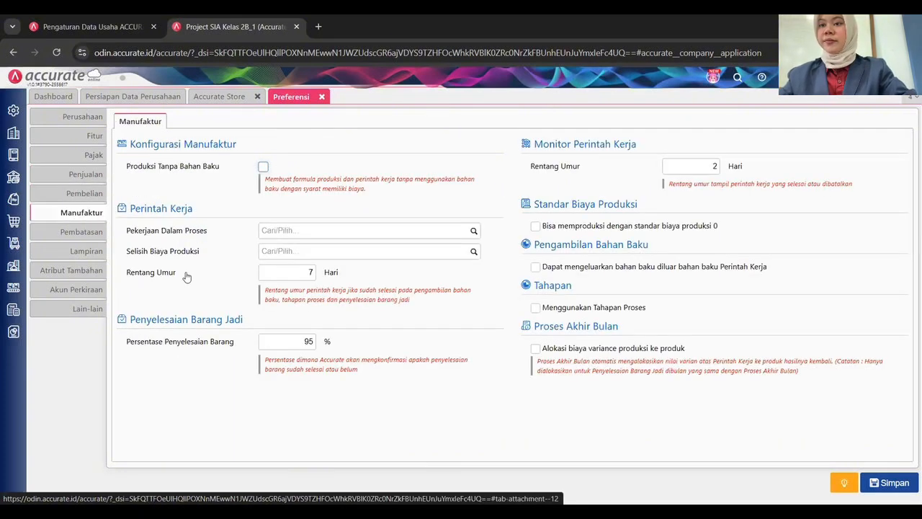
left_click(536, 309)
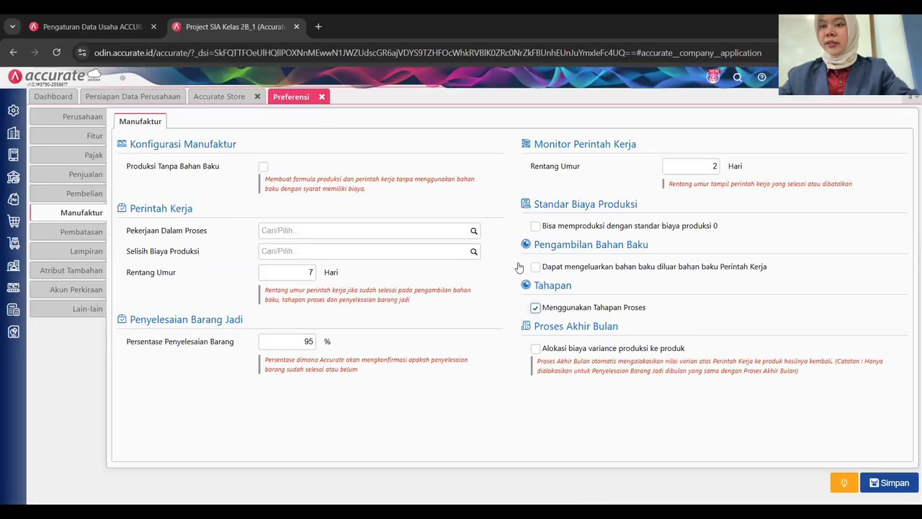
Review the restriction, attachment, attribute and default account pages, then save the preferences.
left_click(63, 232)
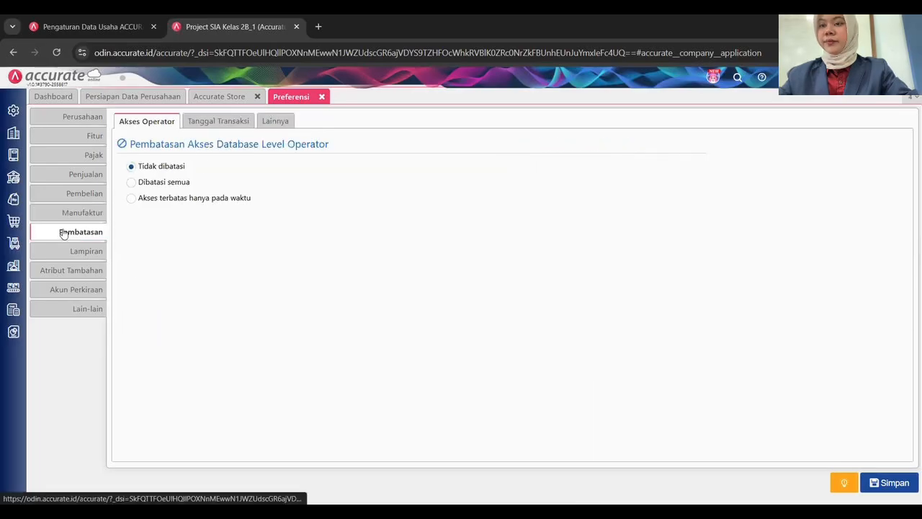
left_click(268, 122)
left_click(88, 253)
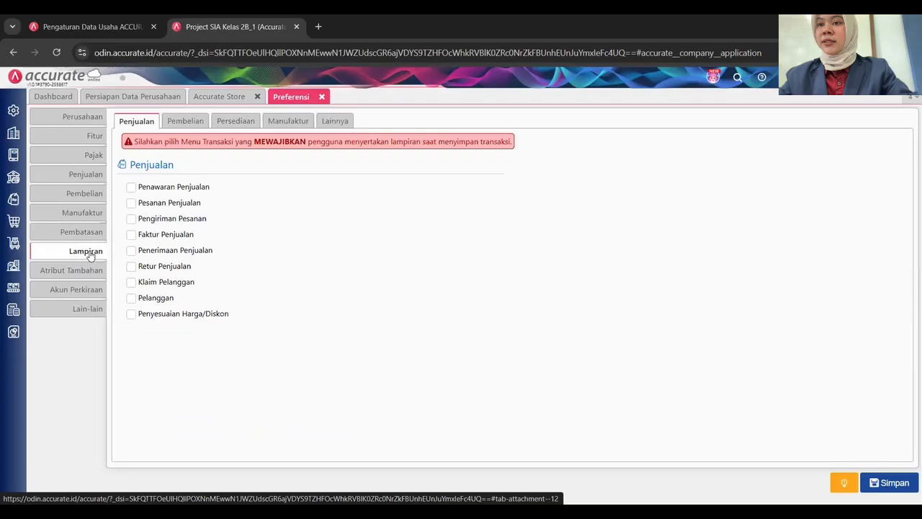
left_click(87, 269)
left_click(79, 289)
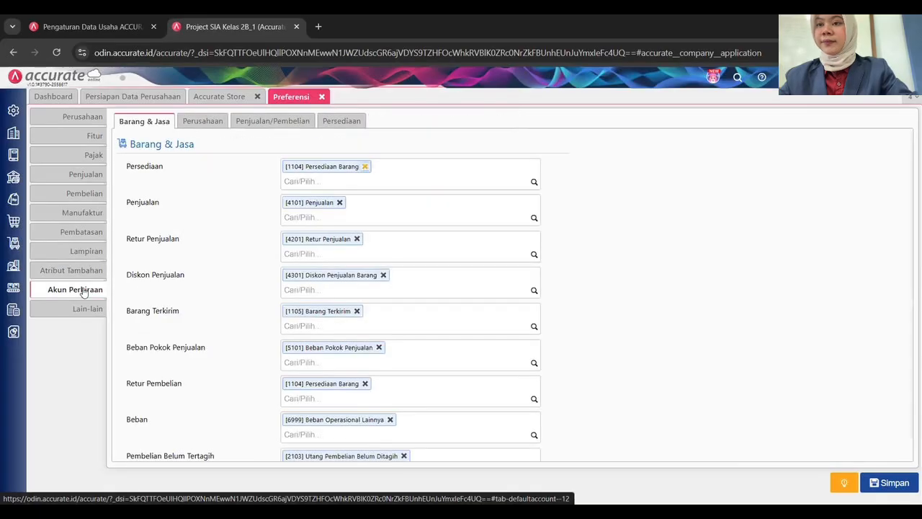
left_click(203, 122)
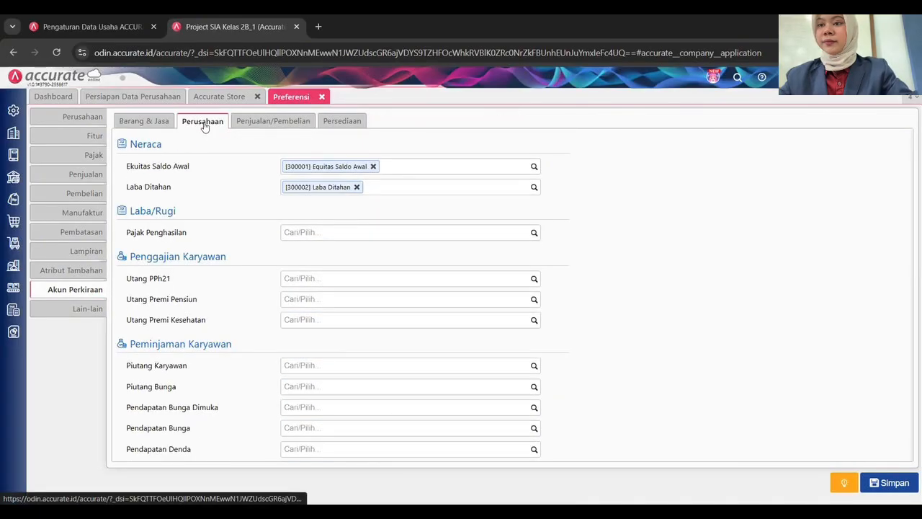
left_click(267, 123)
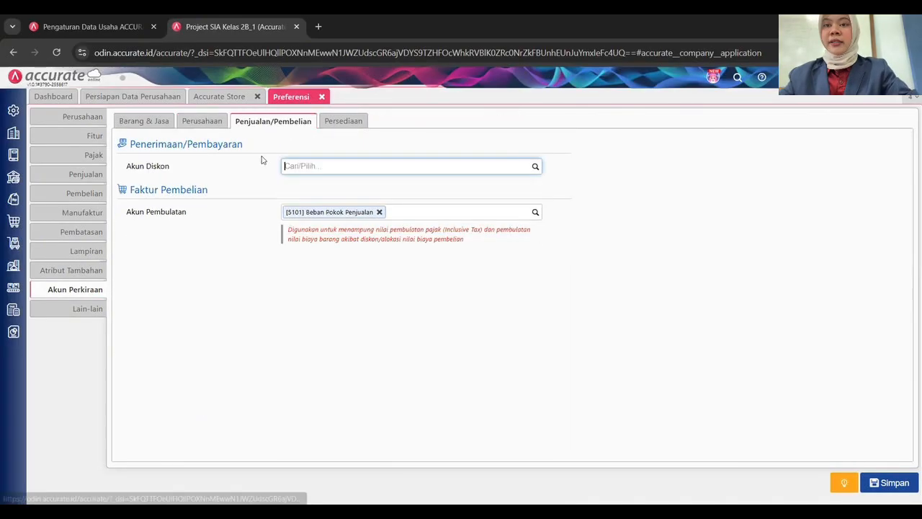
left_click(341, 121)
left_click(87, 308)
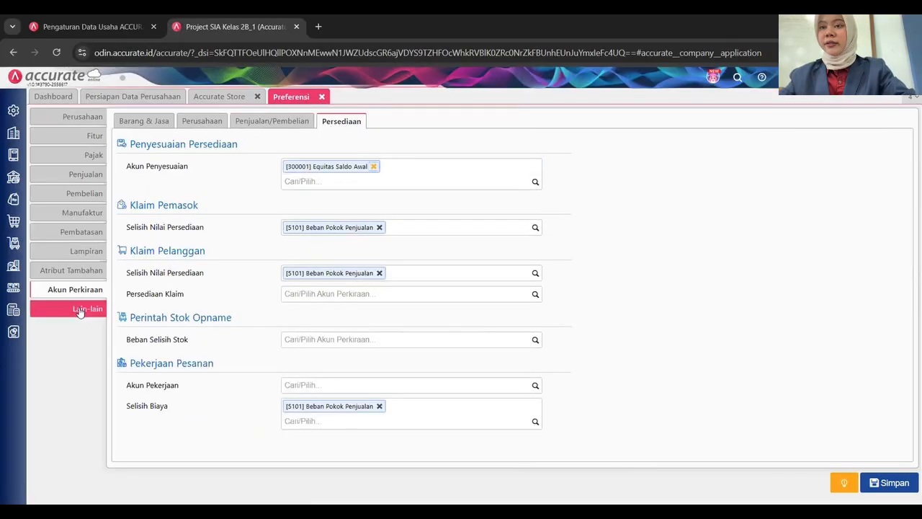
left_click(893, 480)
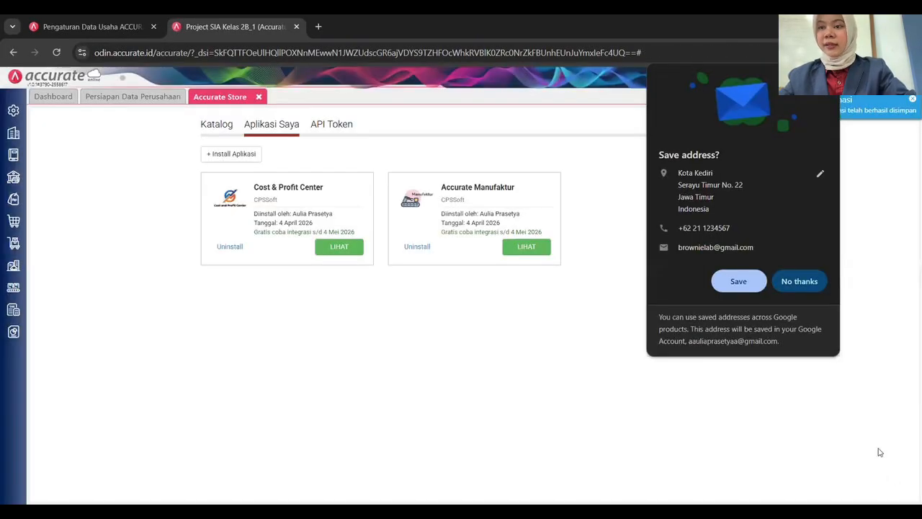
Decline the browser's save-address prompt and open the Akun Perkiraan list.
left_click(780, 286)
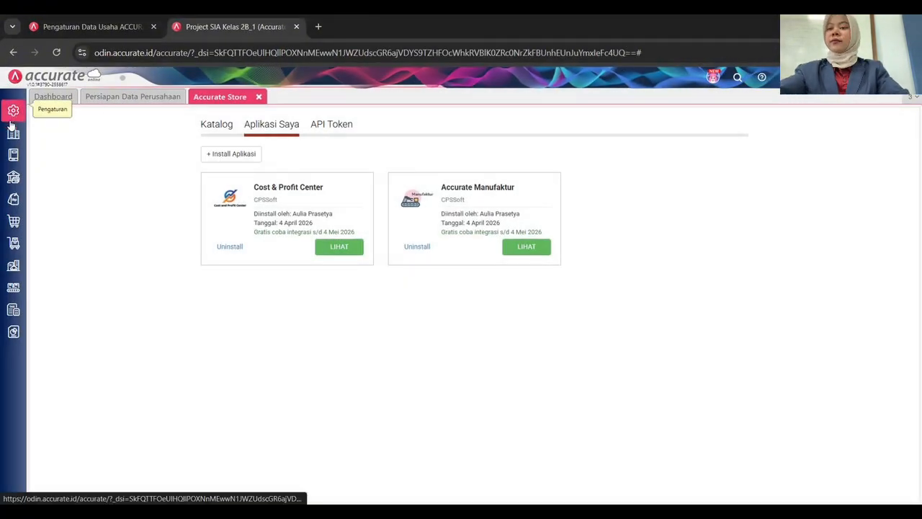
mouse_move(14, 149)
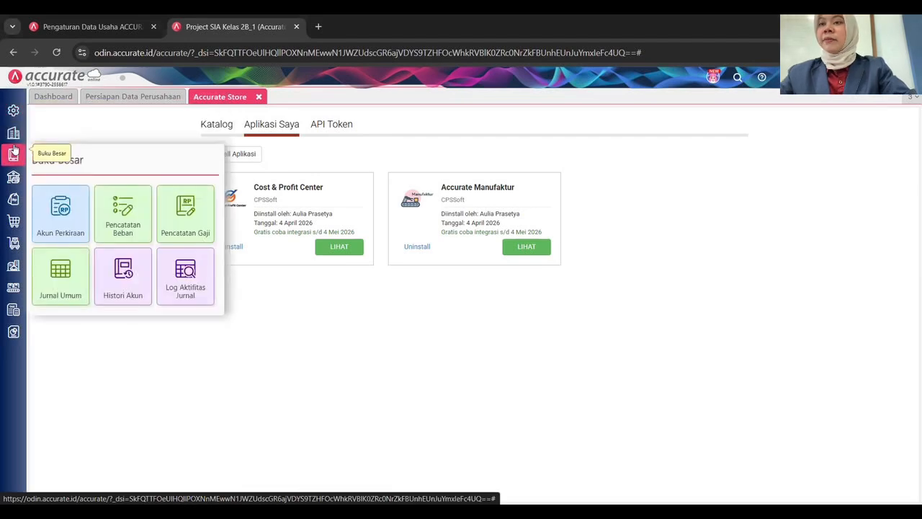
left_click(61, 213)
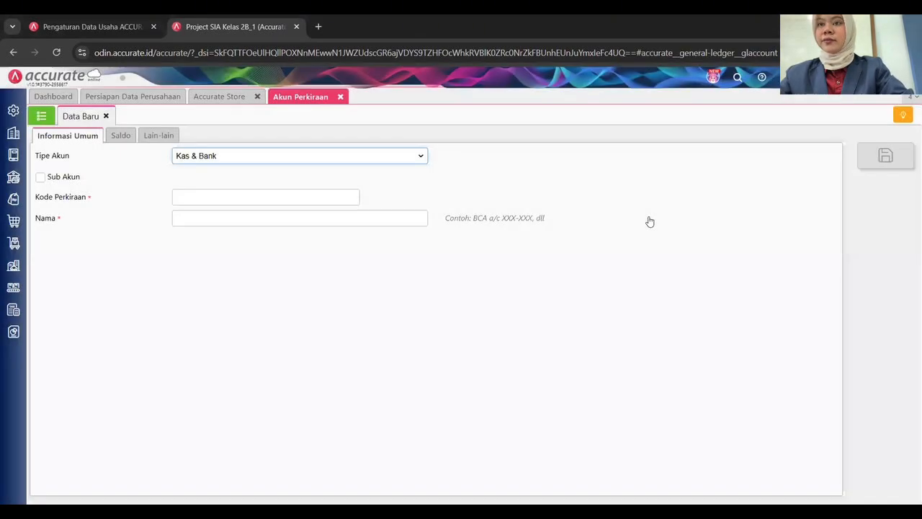
left_click(41, 115)
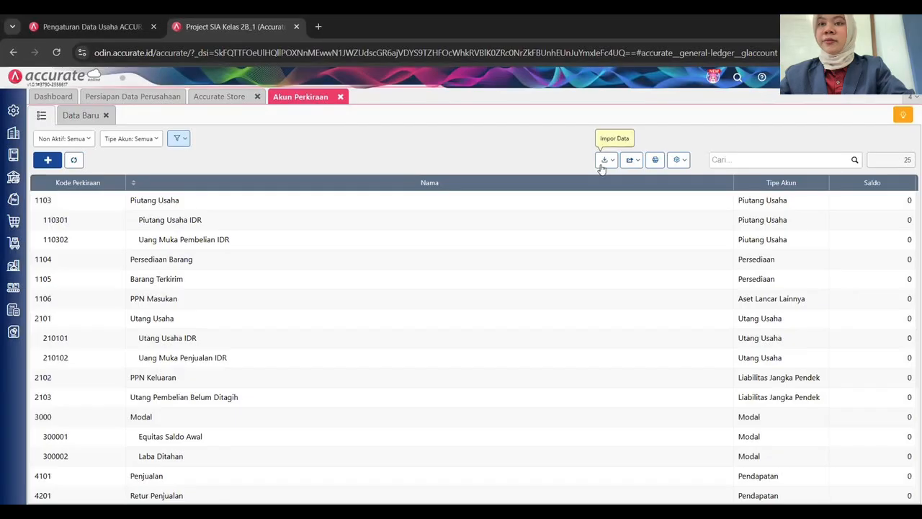
Start an account import and select 01. Daftar Akun Brownie Lab.xls as the file.
left_click(603, 162)
left_click(586, 180)
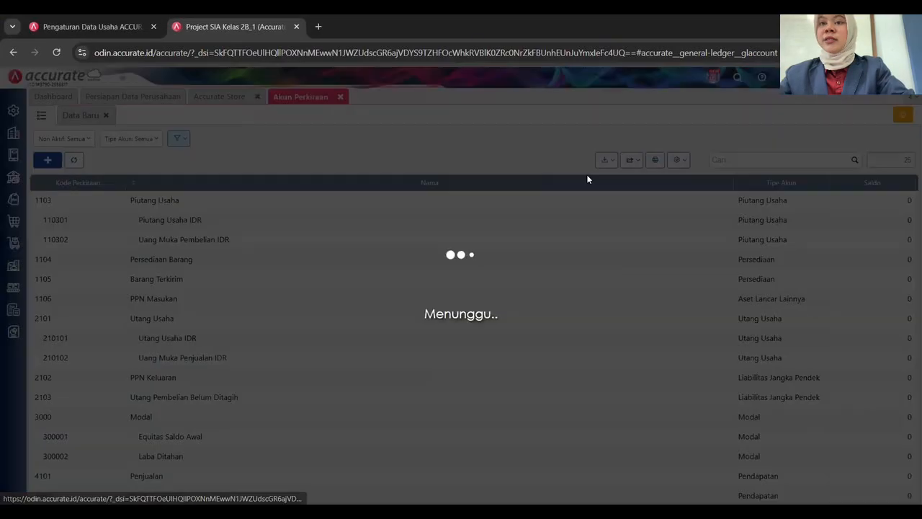
left_click(319, 402)
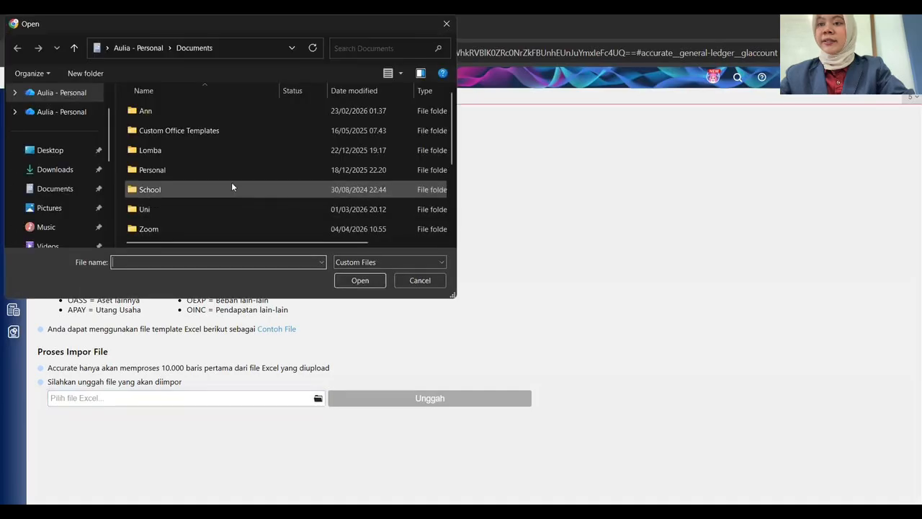
scroll(180, 171, "down", 2)
left_click(184, 131)
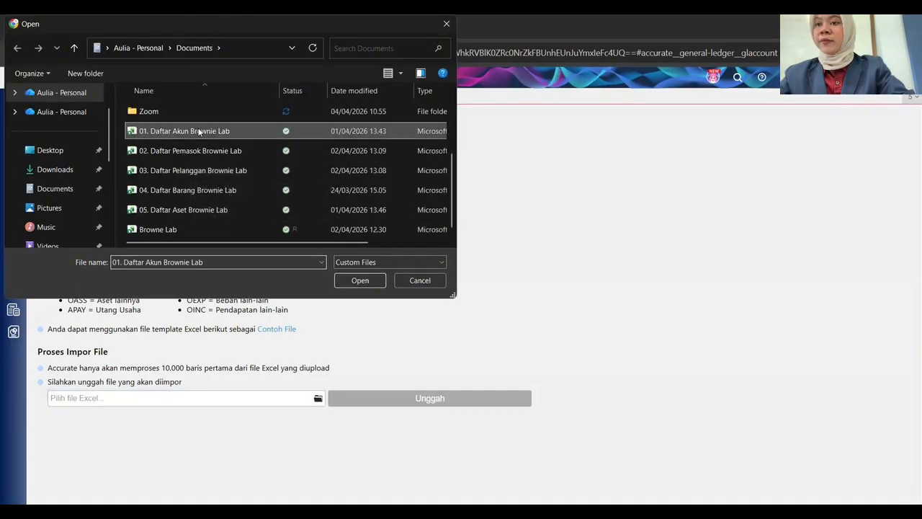
key("Return")
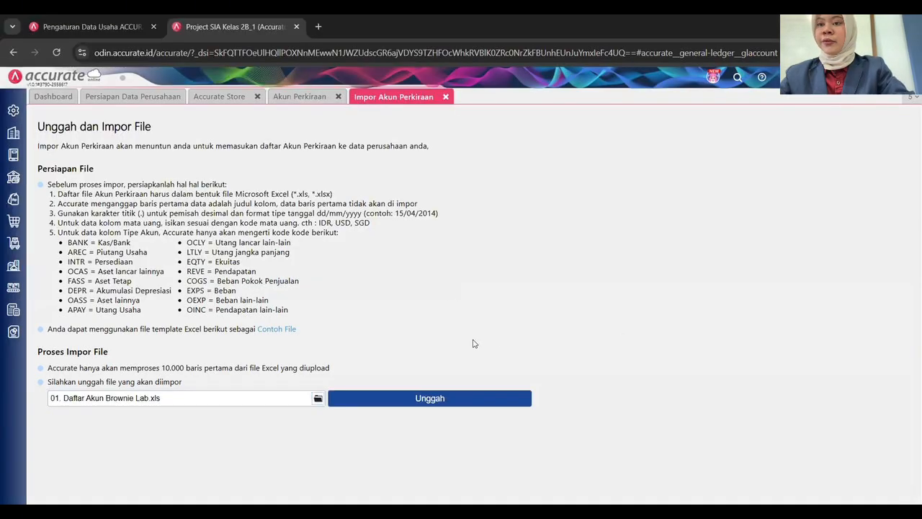
Upload the file, map Nama to Nama Akun, update existing accounts, and import all 59 records.
left_click(404, 398)
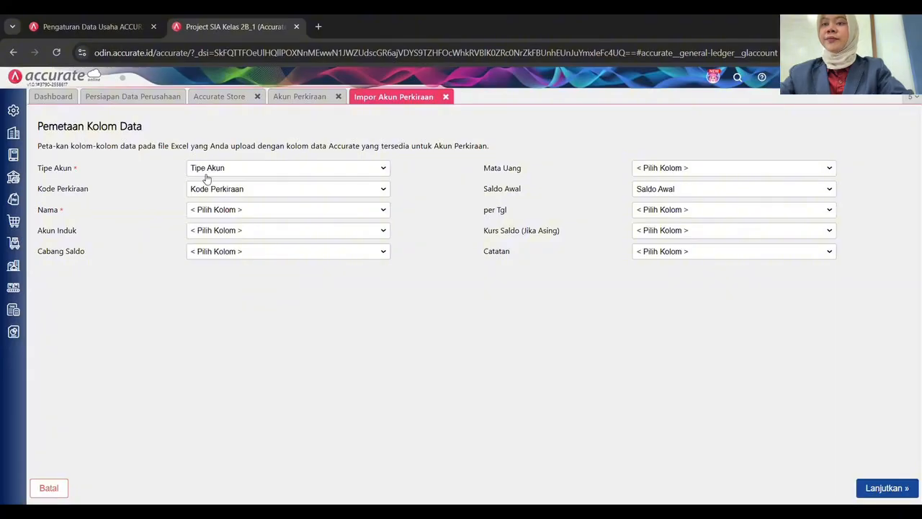
left_click(215, 211)
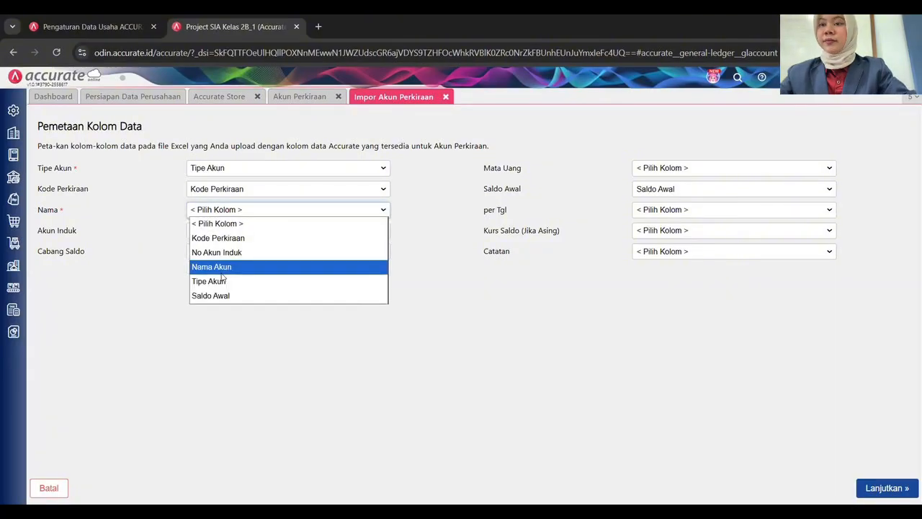
left_click(217, 267)
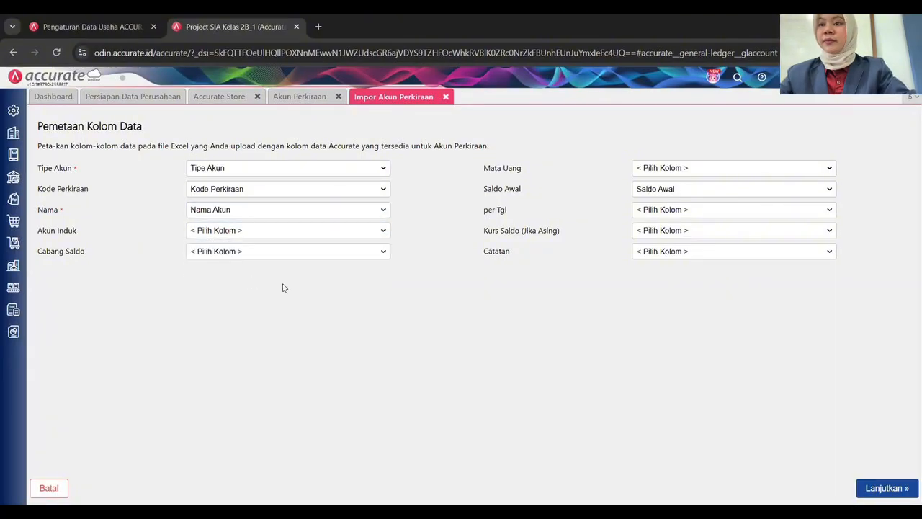
left_click(869, 487)
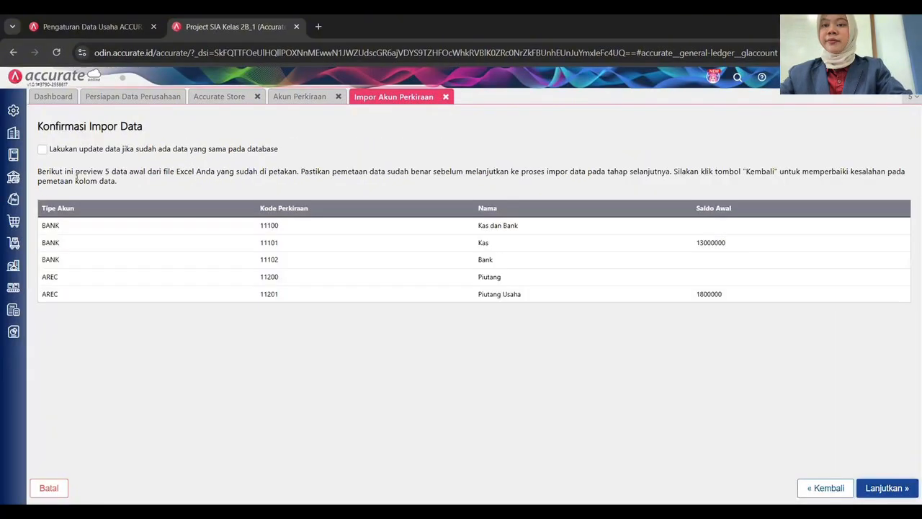
left_click(42, 149)
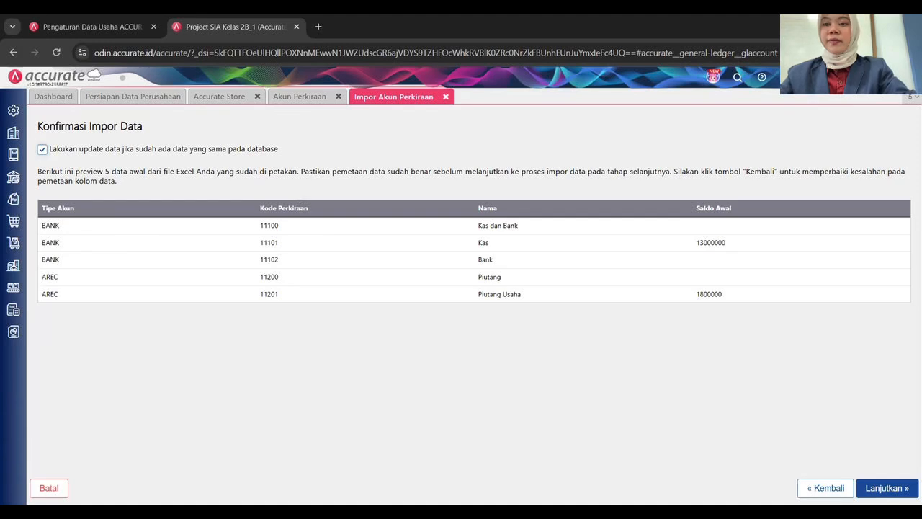
left_click(887, 487)
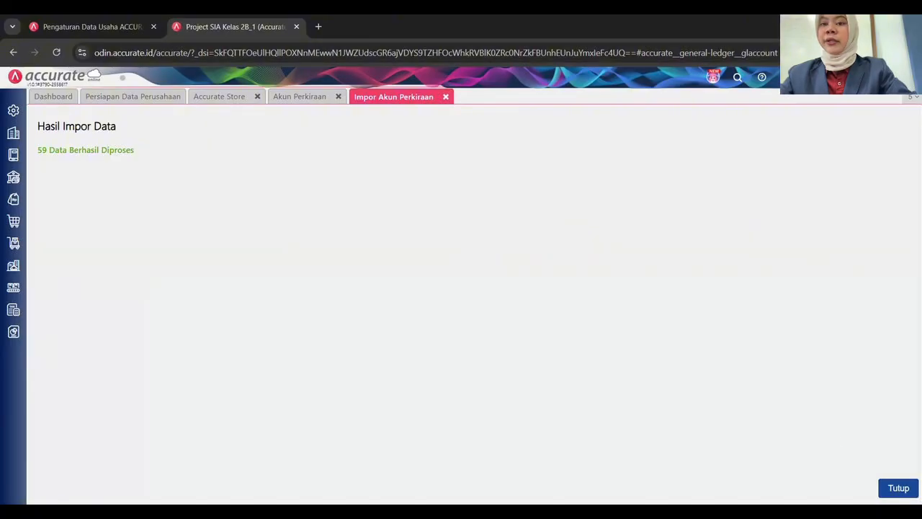
left_click(898, 488)
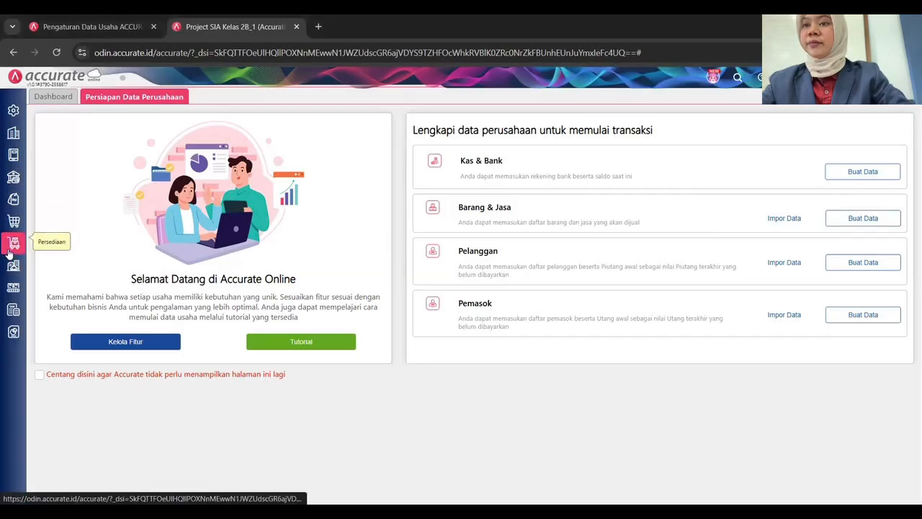
Open the Utama warehouse, rename it Gudang Barang Jadi, and save it.
left_click(259, 372)
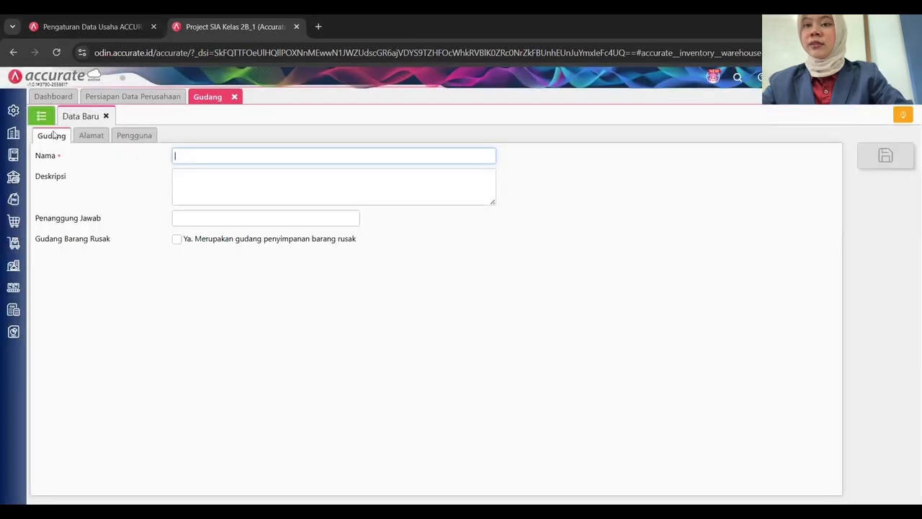
left_click(41, 116)
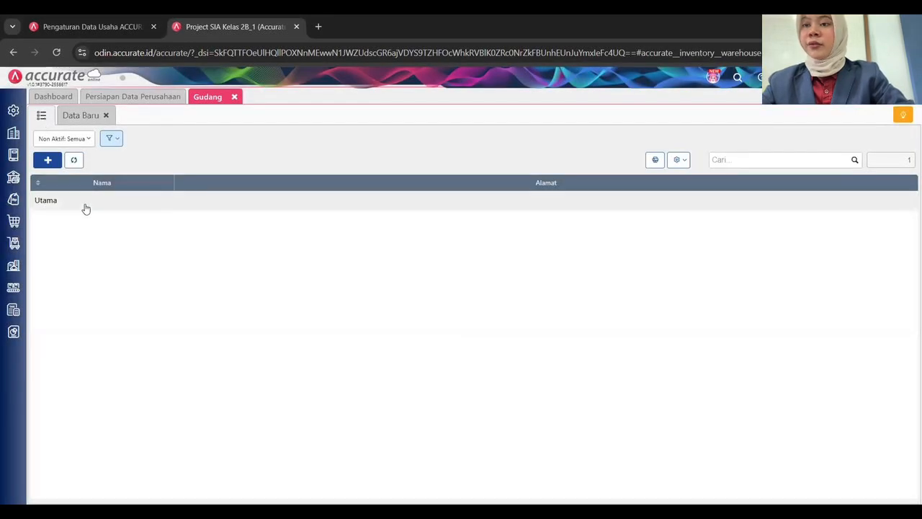
left_click(84, 205)
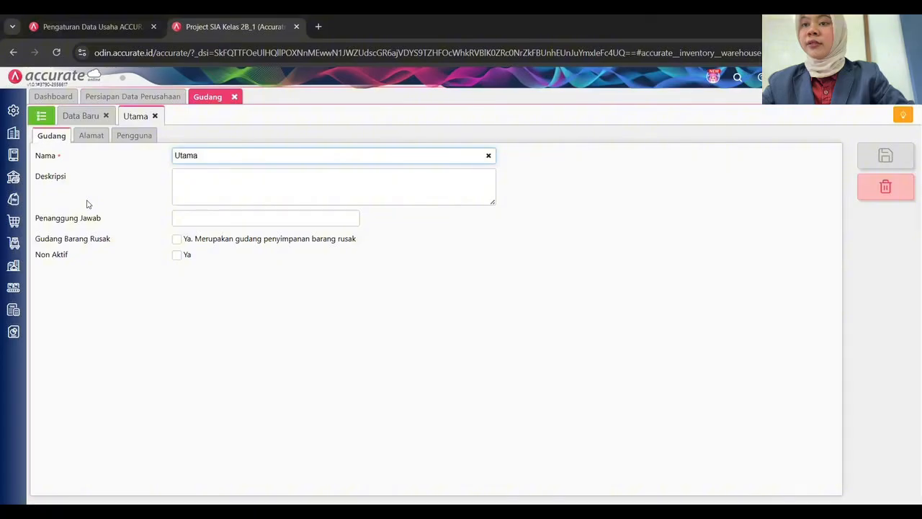
double_click(210, 156)
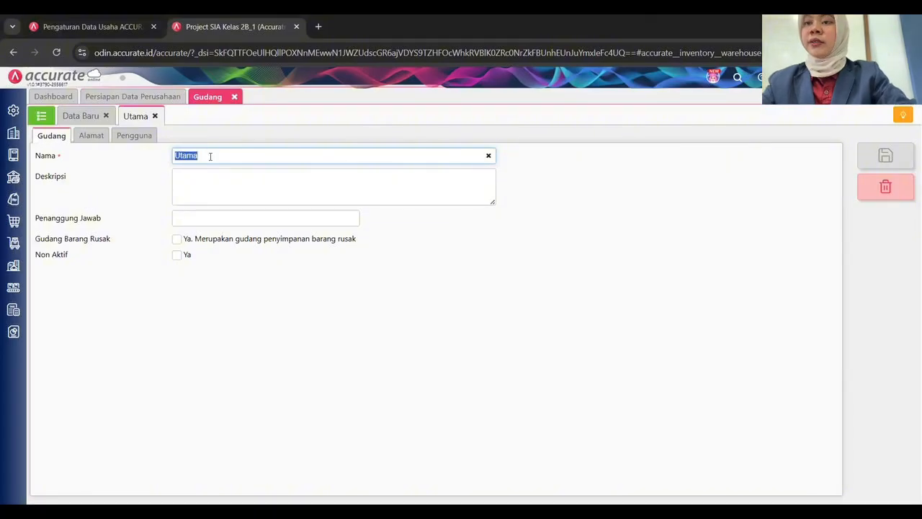
type("Gudang")
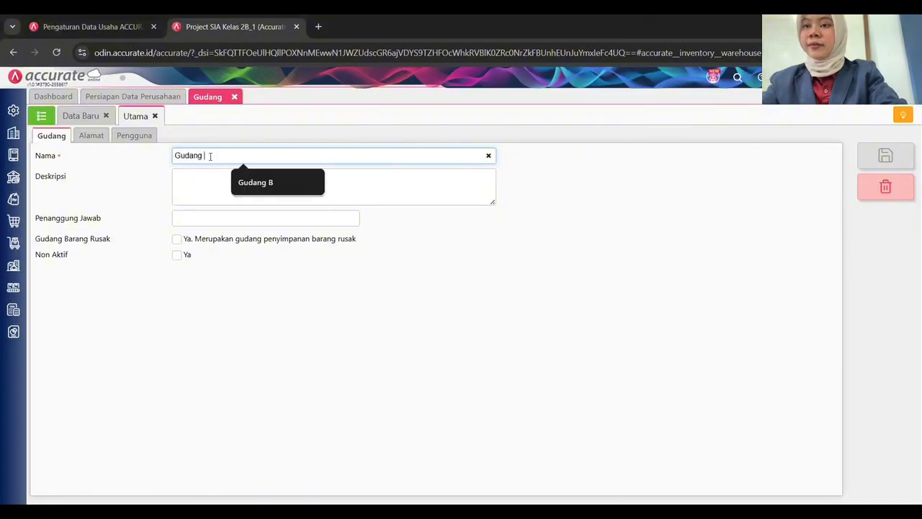
type(" Barang Jadi")
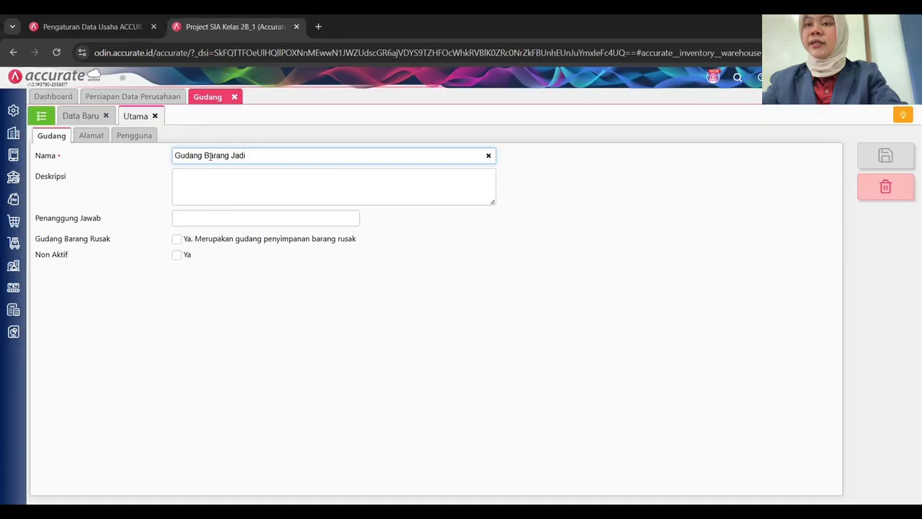
left_click(449, 258)
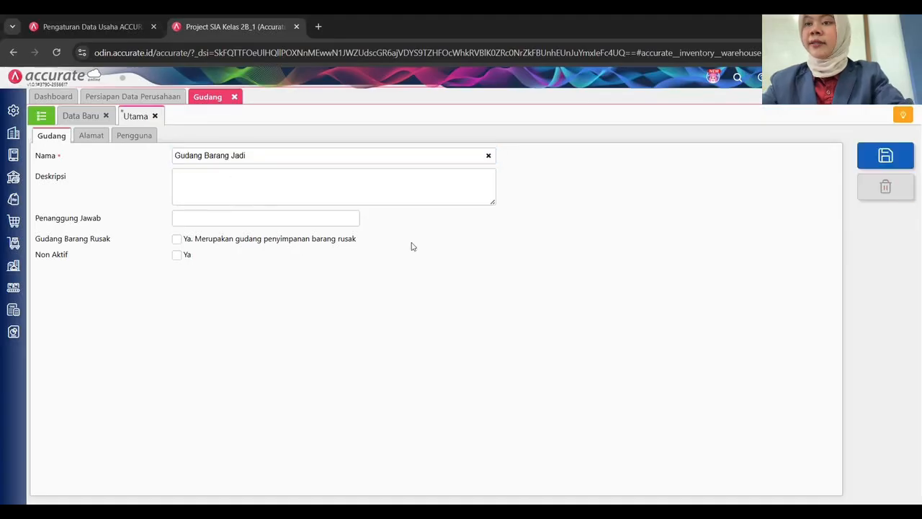
key("ctrl+s")
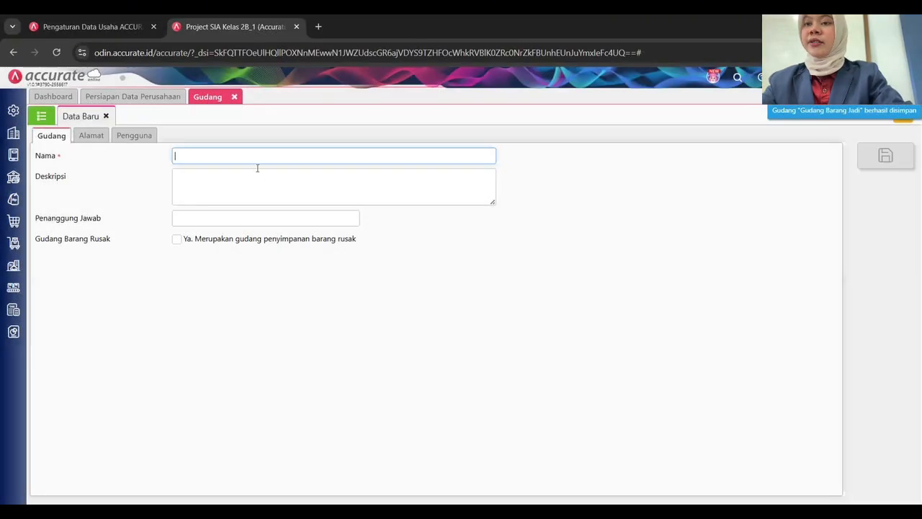
Save new warehouses Gudang Bahan, Gudang Departemen 1 and Gudang Departemen 2, then view the list.
left_click(246, 158)
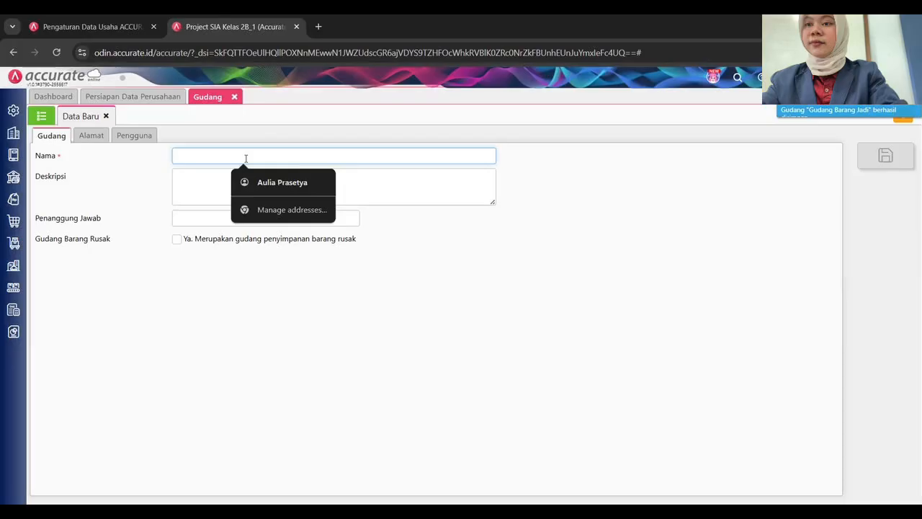
type("Gudang")
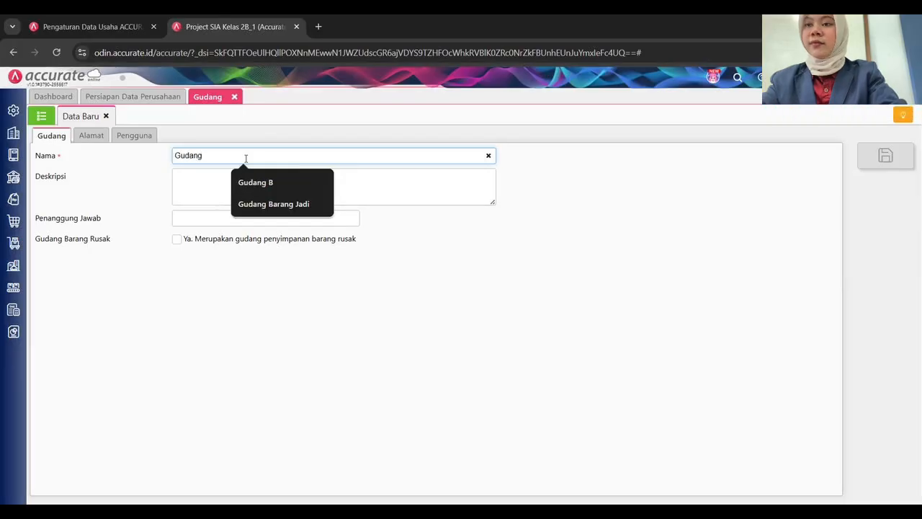
type(" Bahan")
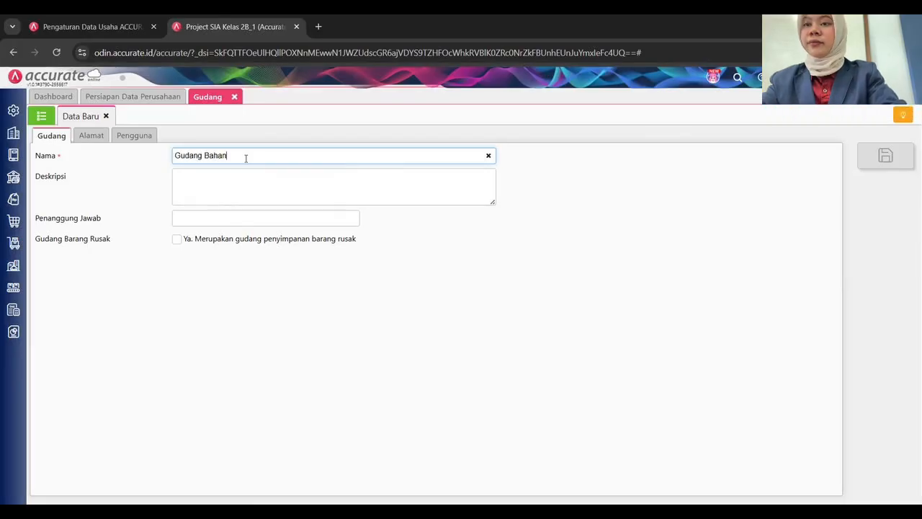
key("ctrl+s")
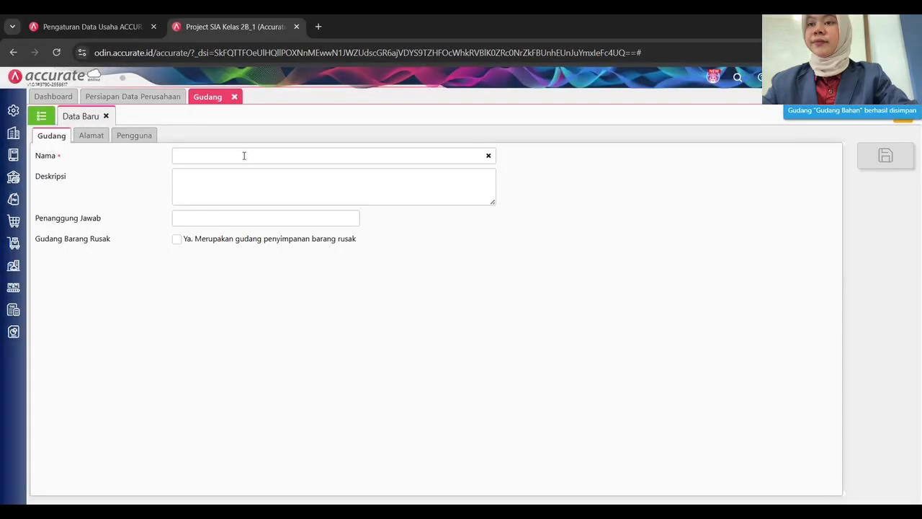
left_click(244, 156)
type("G")
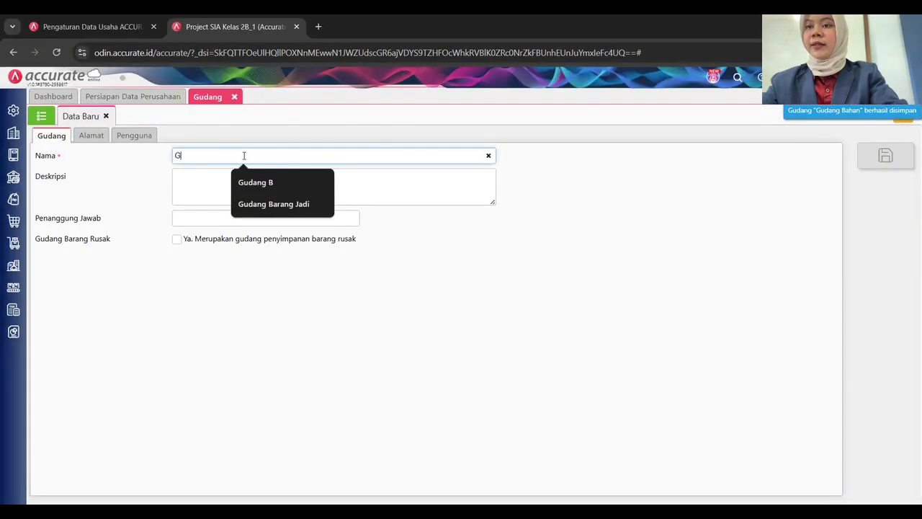
type("udang Departe")
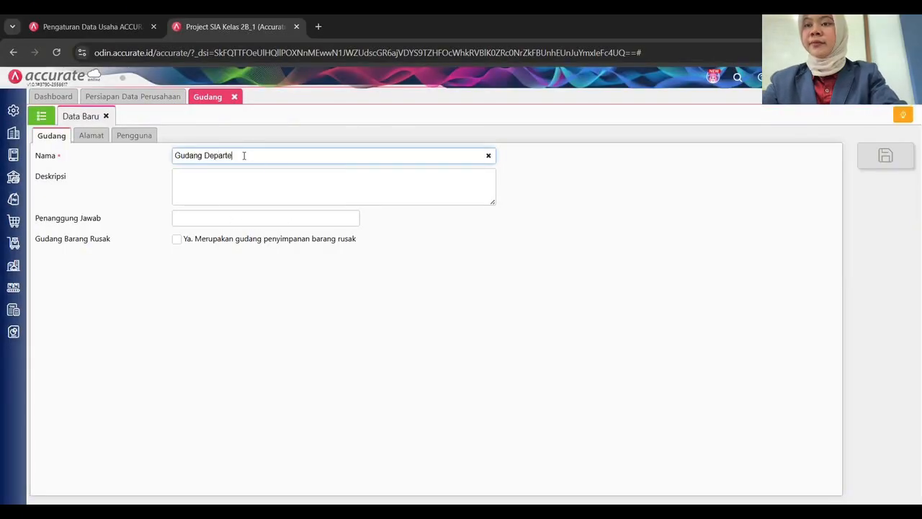
type("men 1")
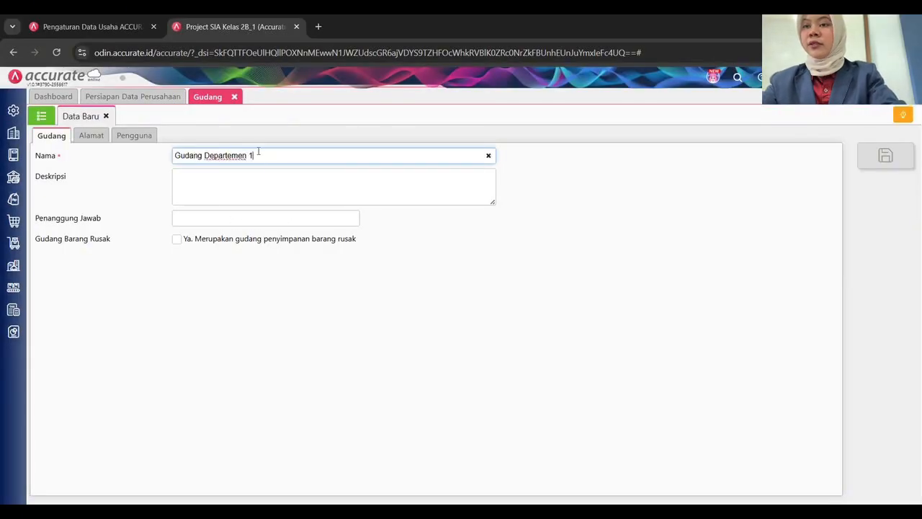
key("Tab")
key("ctrl+s")
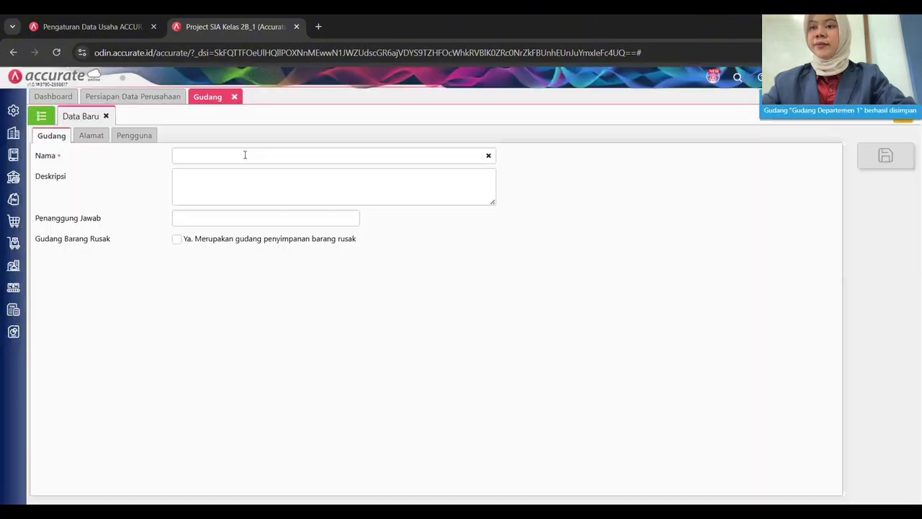
left_click(245, 155)
type("G")
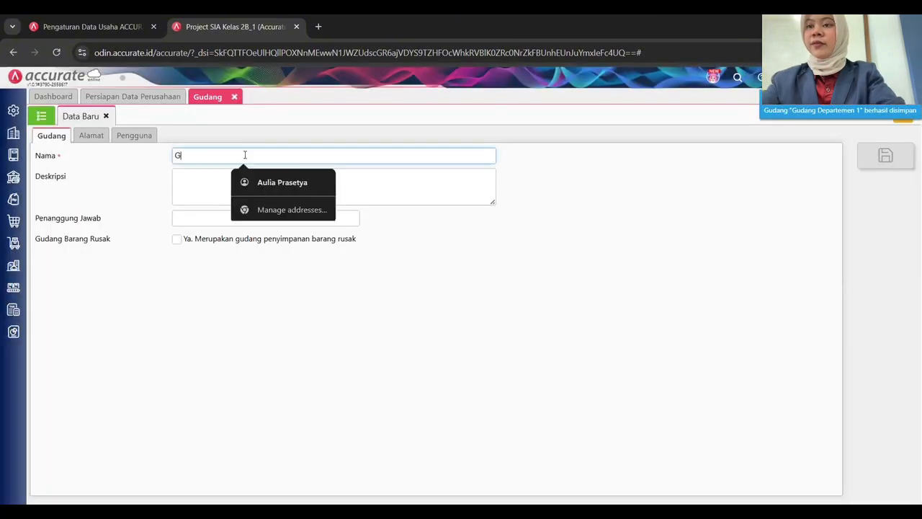
type("udang Departemen")
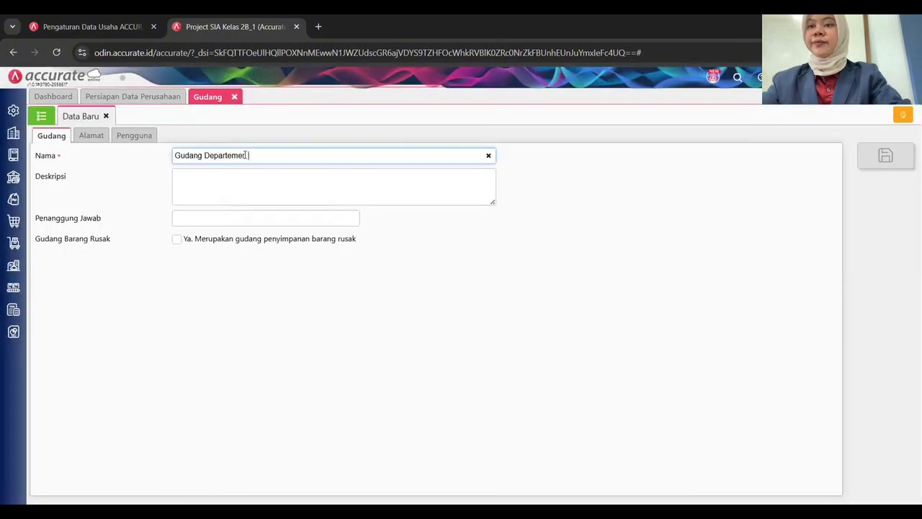
type(" 2")
key("Tab")
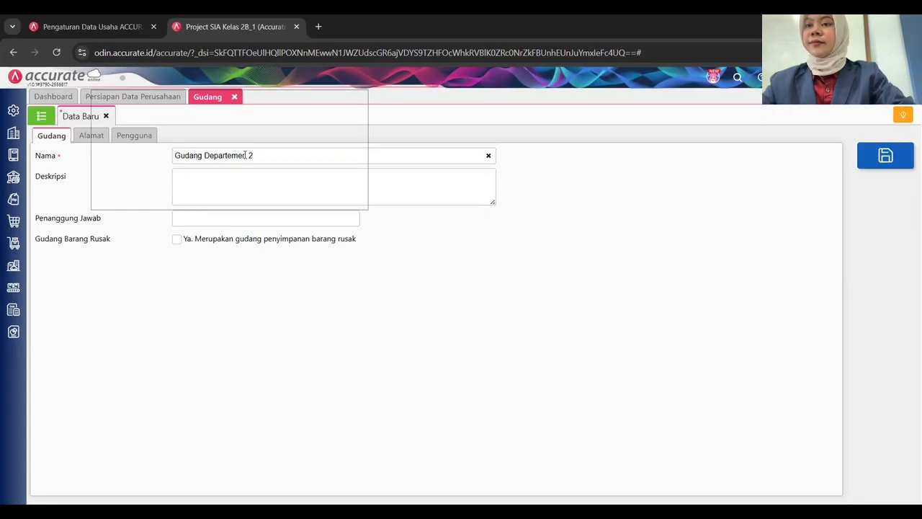
key("ctrl+s")
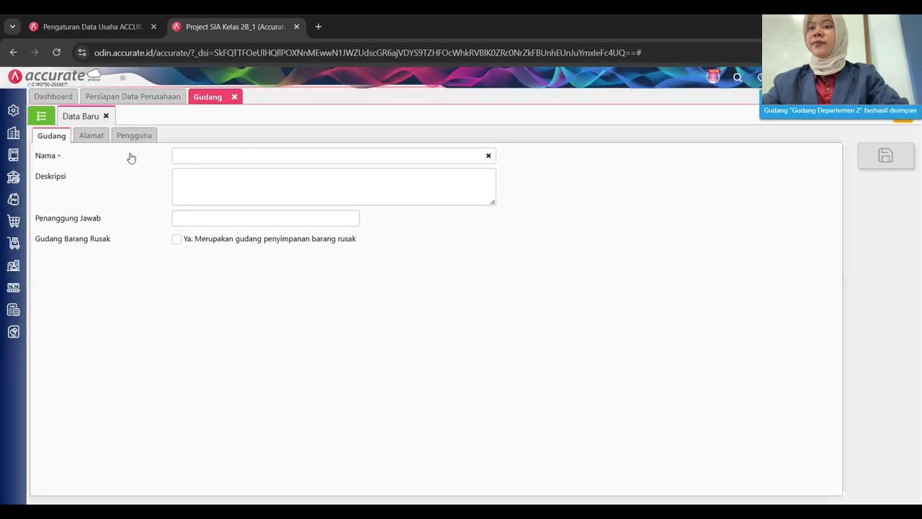
left_click(43, 117)
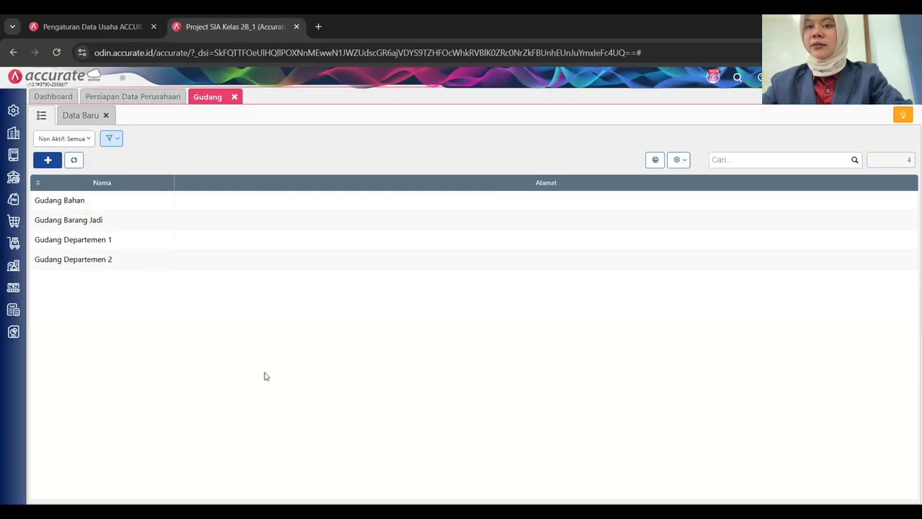
Start an item import and select 04. Daftar Barang Brownie Lab as the source file.
left_click(234, 97)
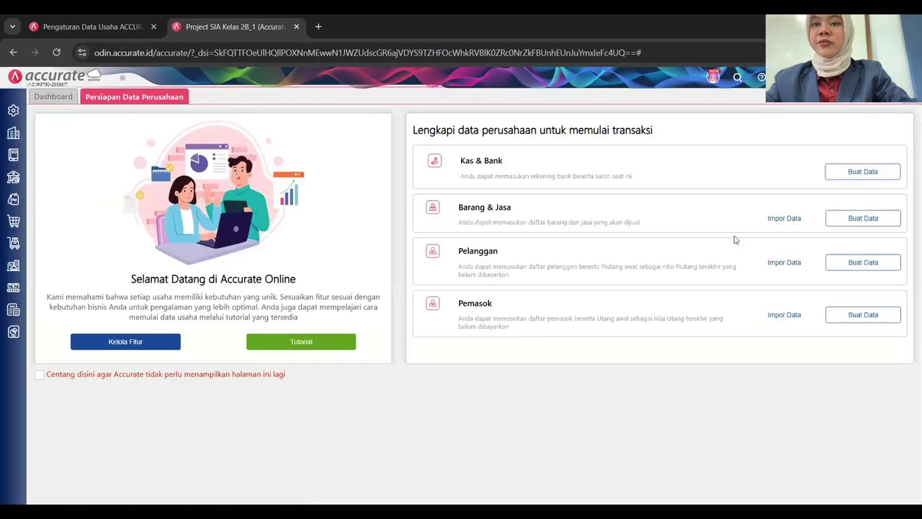
left_click(786, 217)
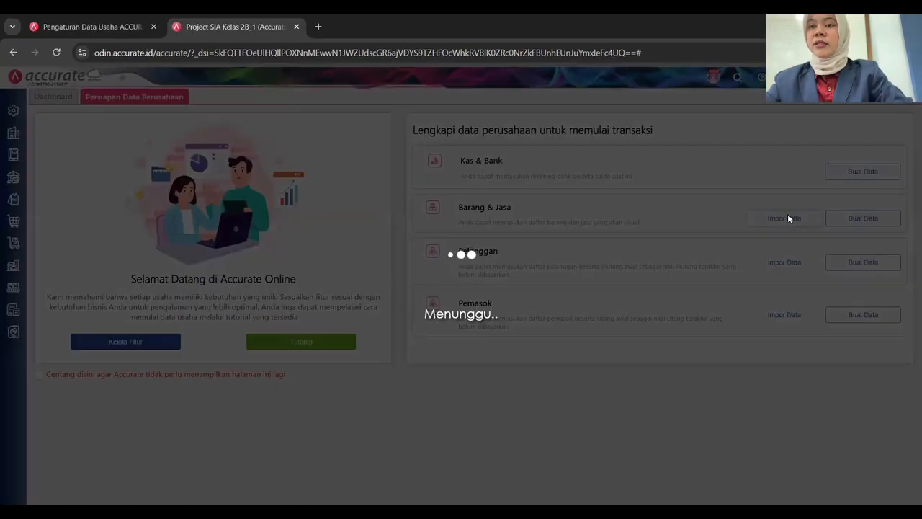
left_click(247, 353)
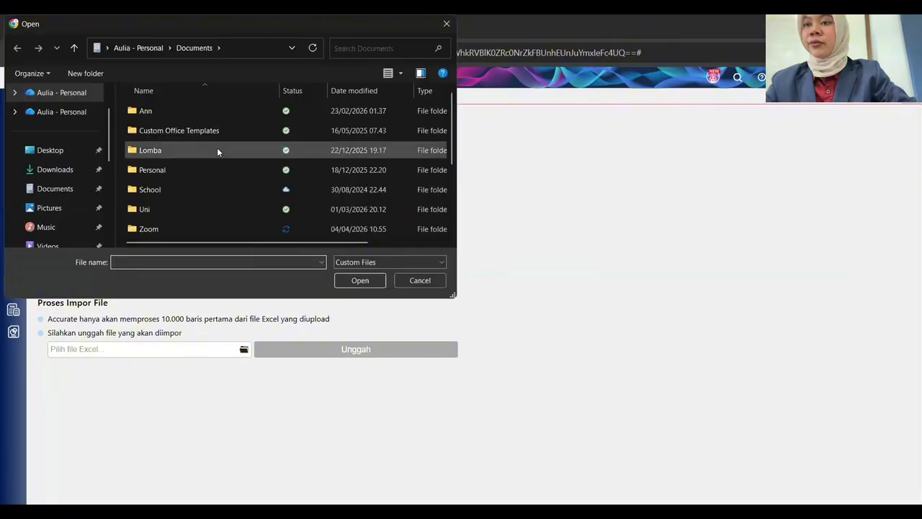
scroll(216, 147, "down", 2)
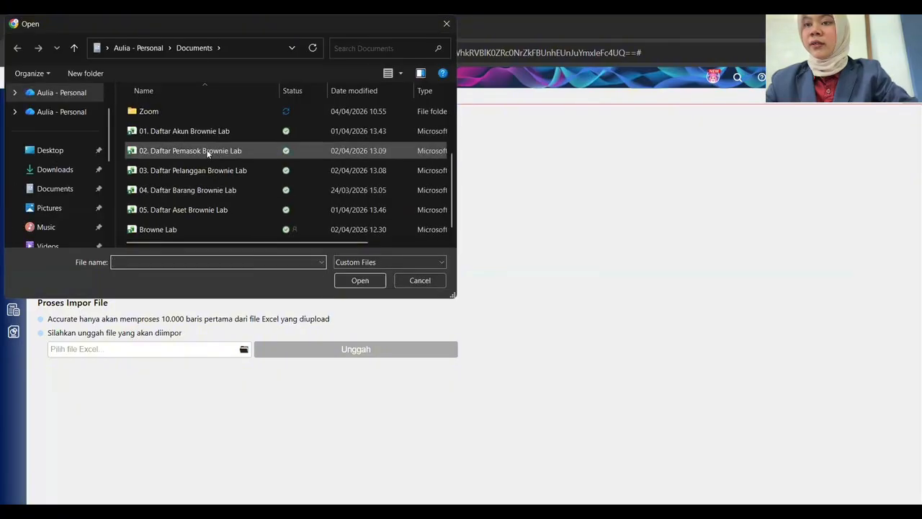
left_click(199, 191)
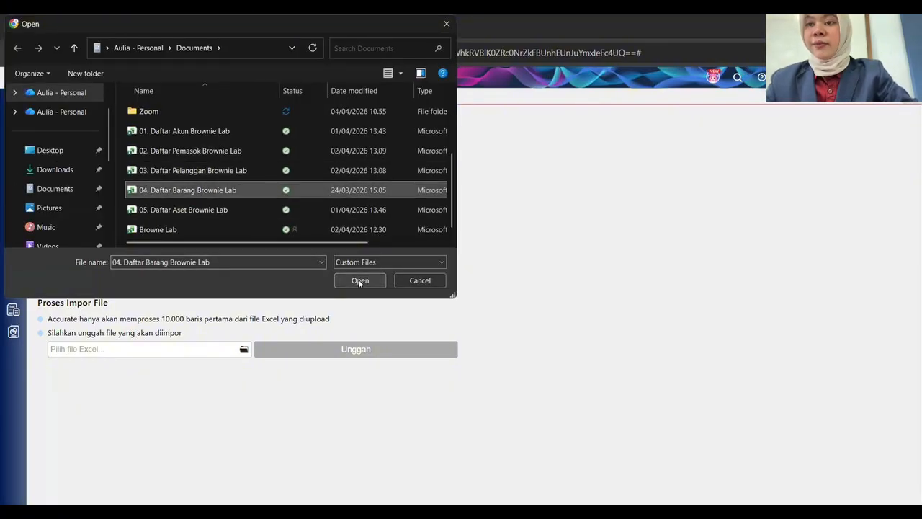
left_click(358, 280)
Upload the item file, continue to the preview, and allow existing records to be updated.
left_click(353, 348)
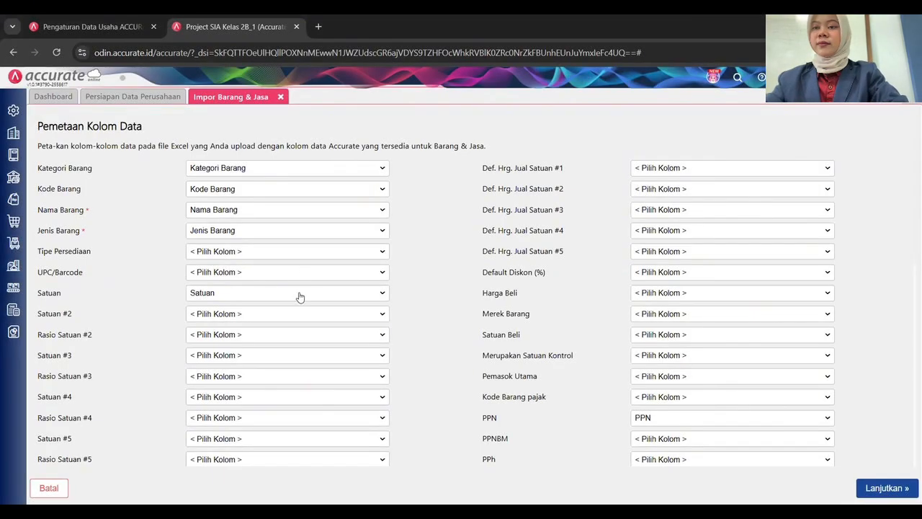
scroll(317, 286, "down", 2)
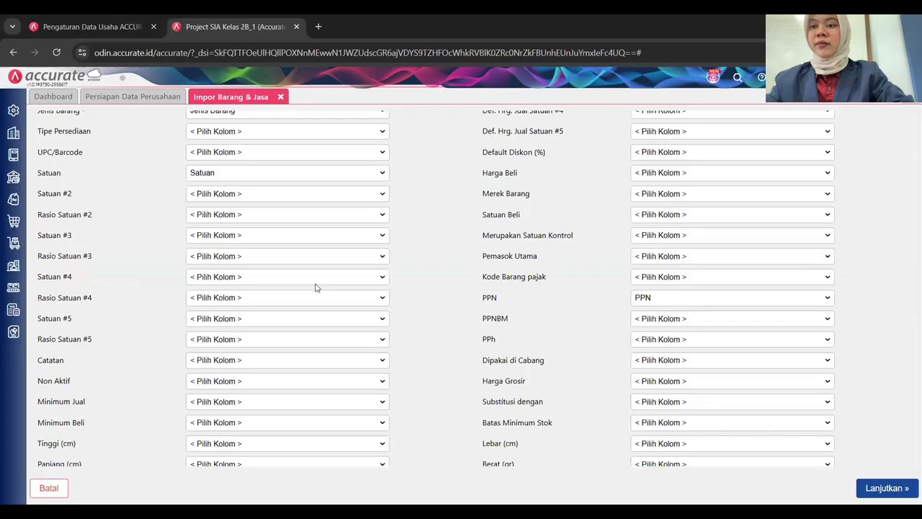
scroll(315, 288, "down", 4)
scroll(317, 289, "down", 2)
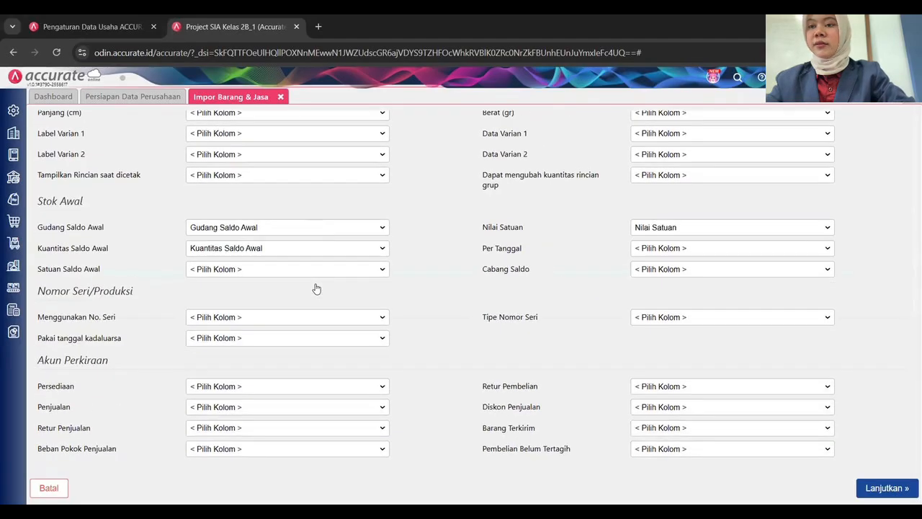
left_click(877, 484)
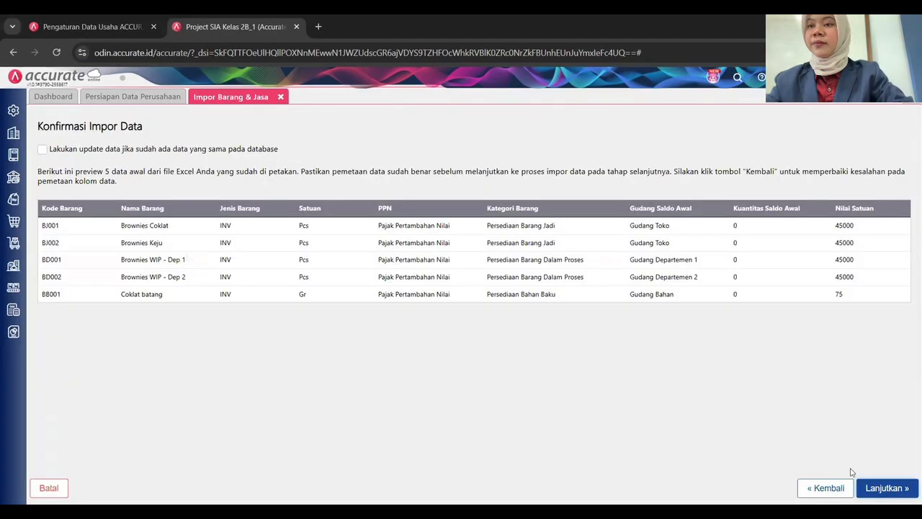
left_click(41, 150)
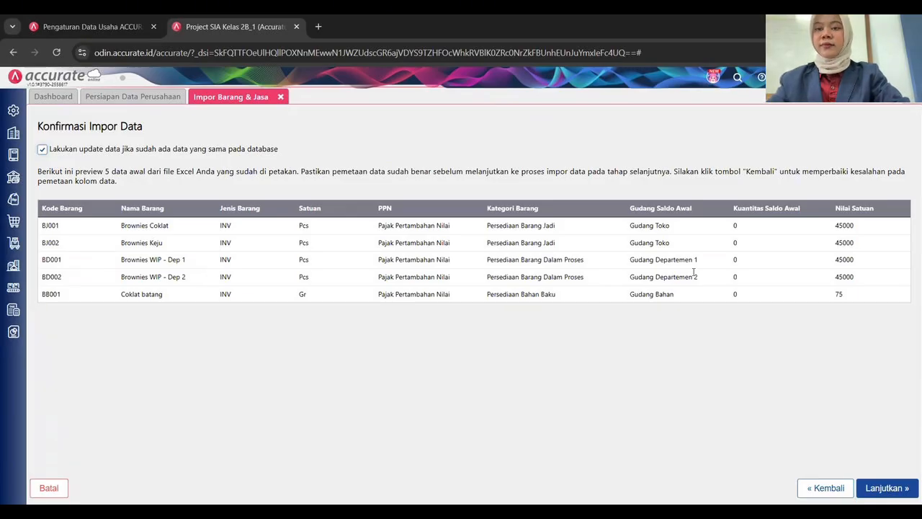
left_click(13, 132)
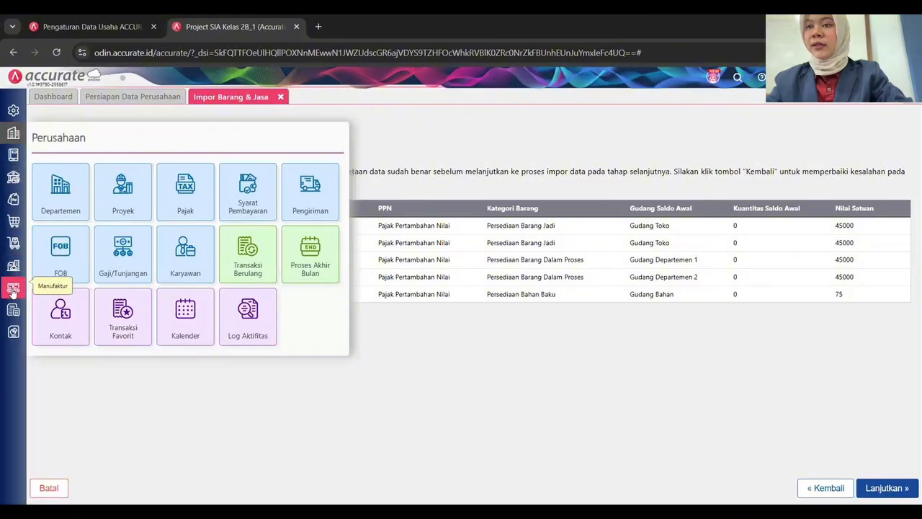
Rename the Gudang Barang Jadi warehouse to Gudang Toko, save it, and return to the import confirmation.
left_click(13, 243)
left_click(248, 364)
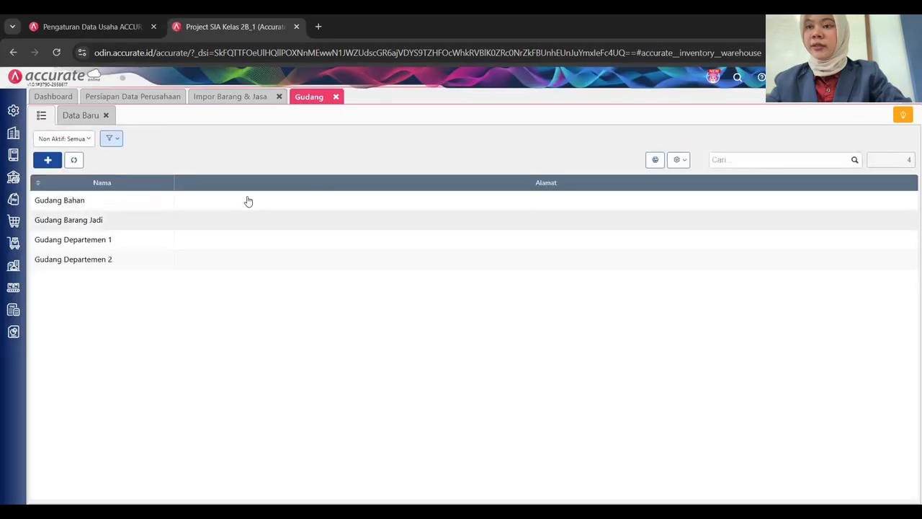
left_click(230, 226)
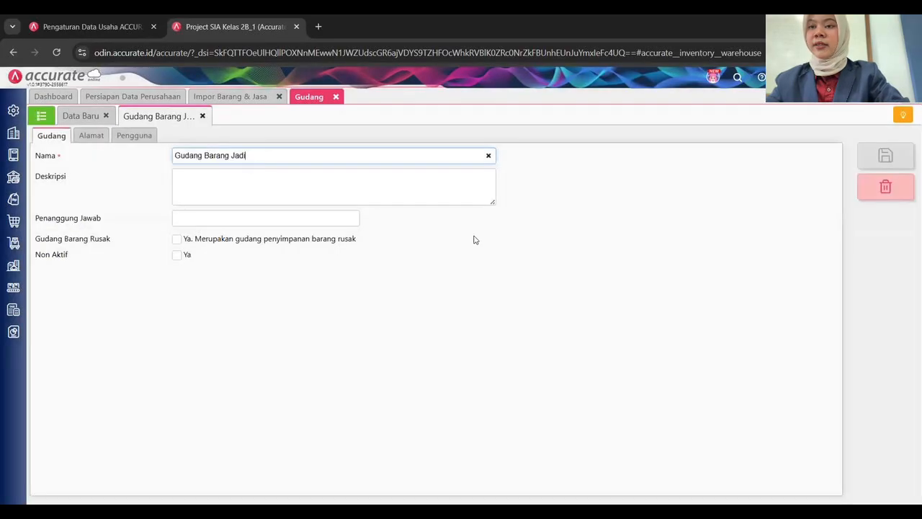
left_click_drag(245, 157, 225, 159)
type("Toko")
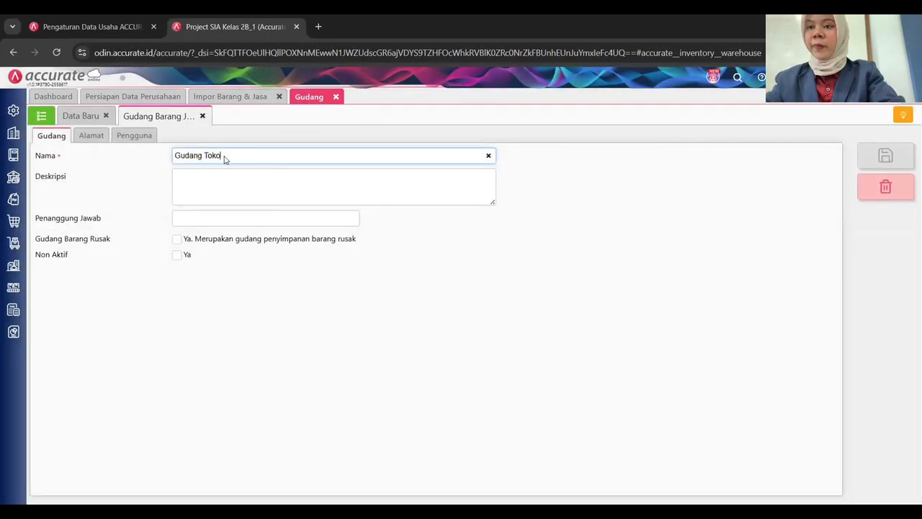
key("Tab")
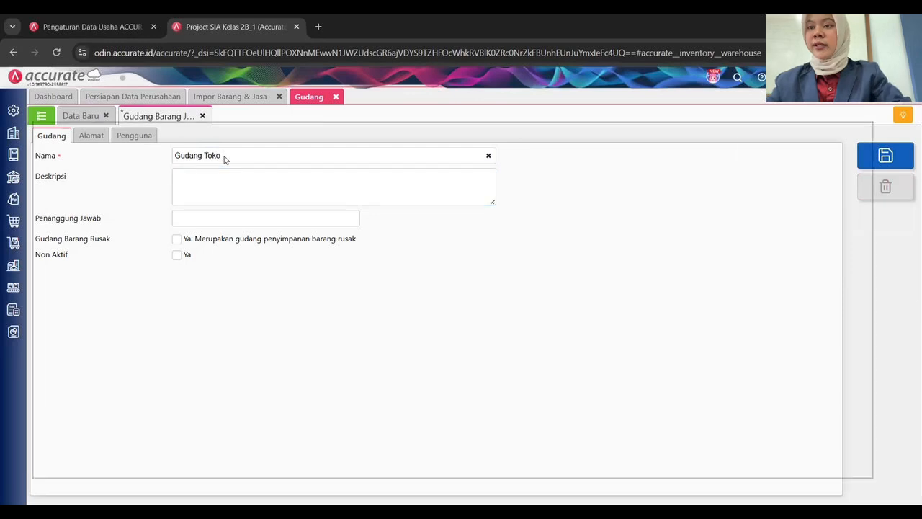
key("ctrl+s")
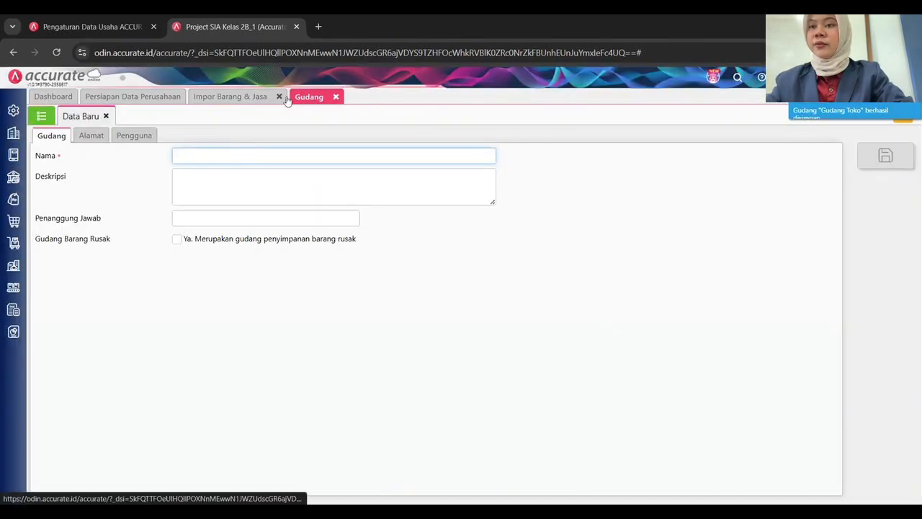
left_click(336, 97)
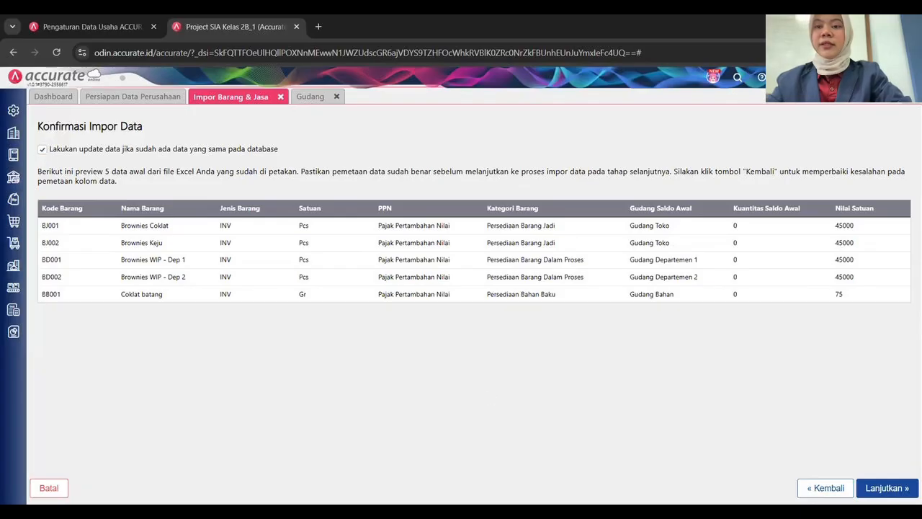
Import the previewed items and services, processing 17 records.
left_click(887, 488)
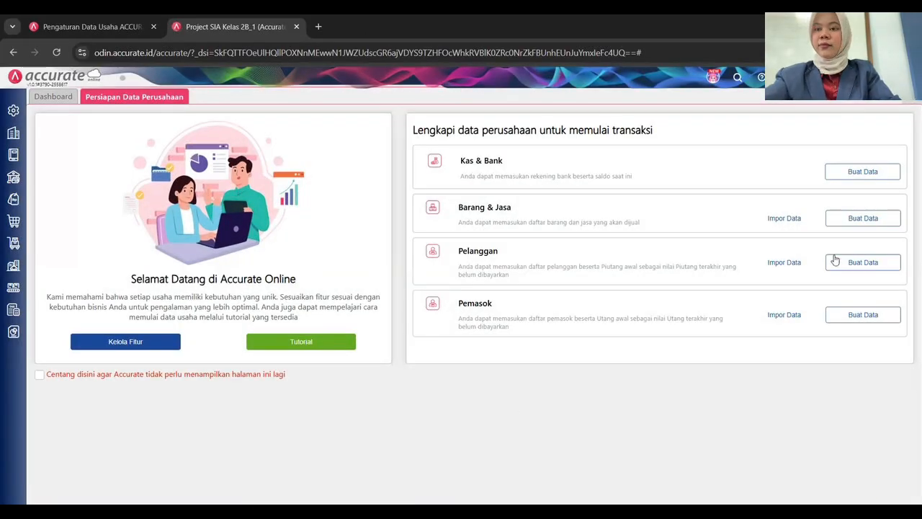
Load the 03. Daftar Pelanggan Brownie Lab spreadsheet into the customer import.
left_click(783, 263)
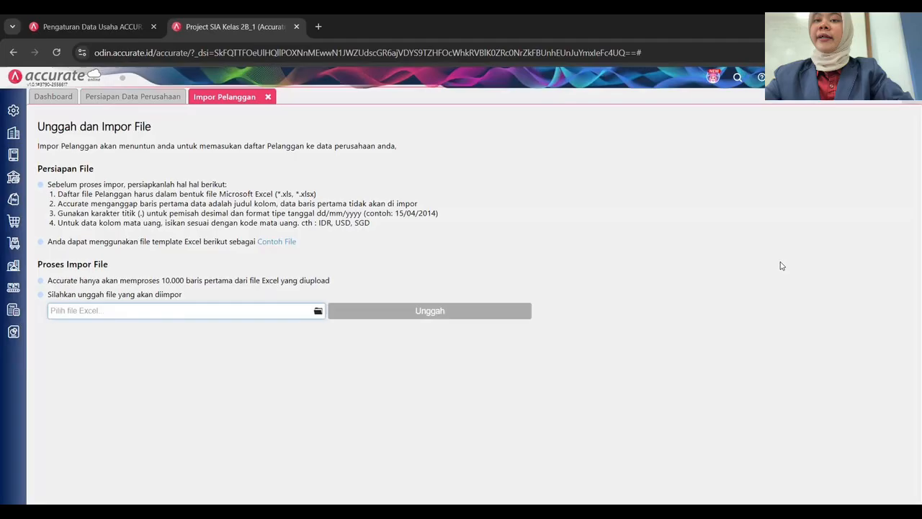
left_click(320, 313)
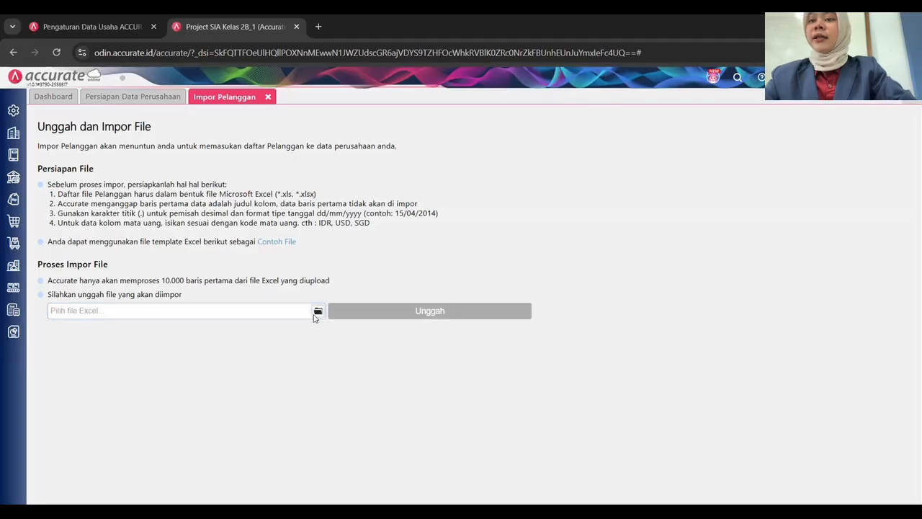
scroll(166, 181, "down", 5)
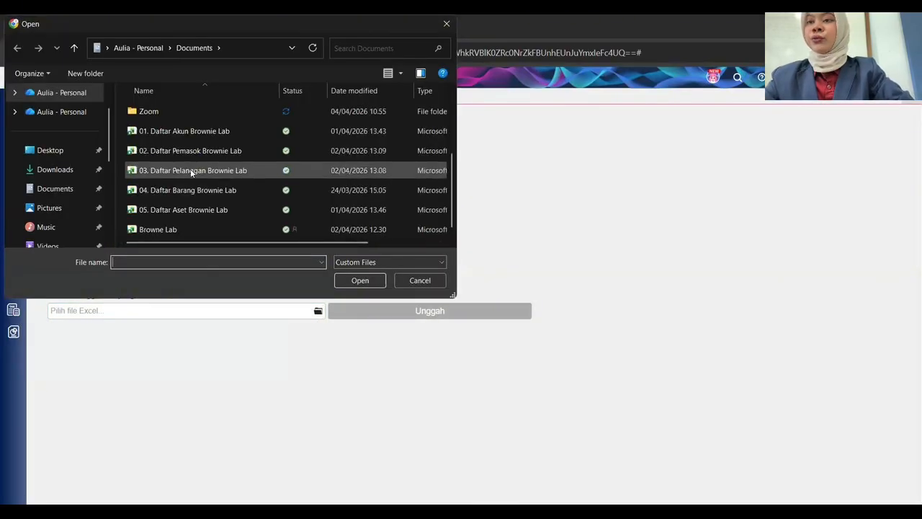
left_click(191, 170)
left_click(361, 281)
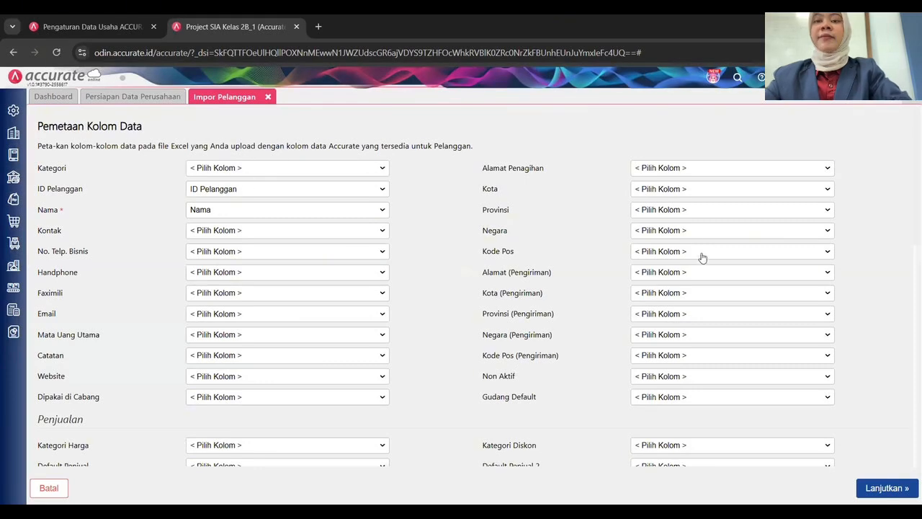
Accept the column mapping, allow updating existing customers, and import the five customers.
scroll(531, 318, "down", 2)
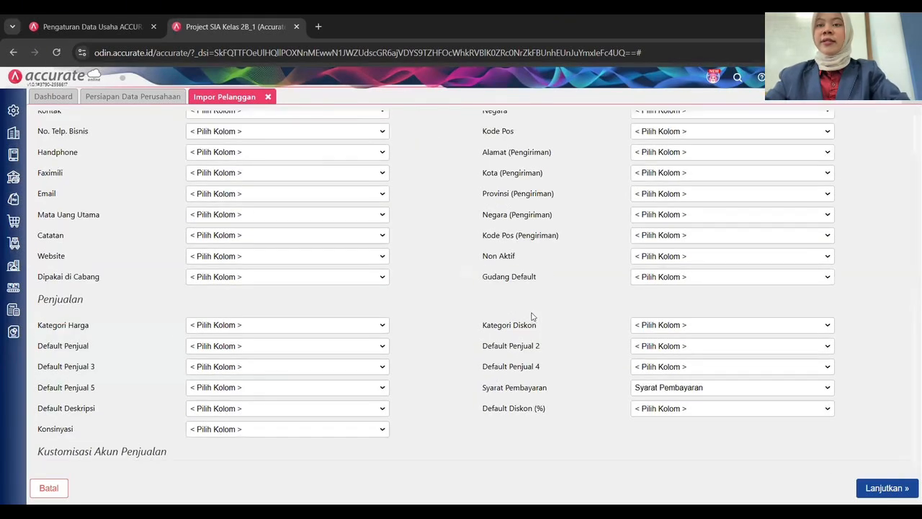
scroll(532, 318, "down", 8)
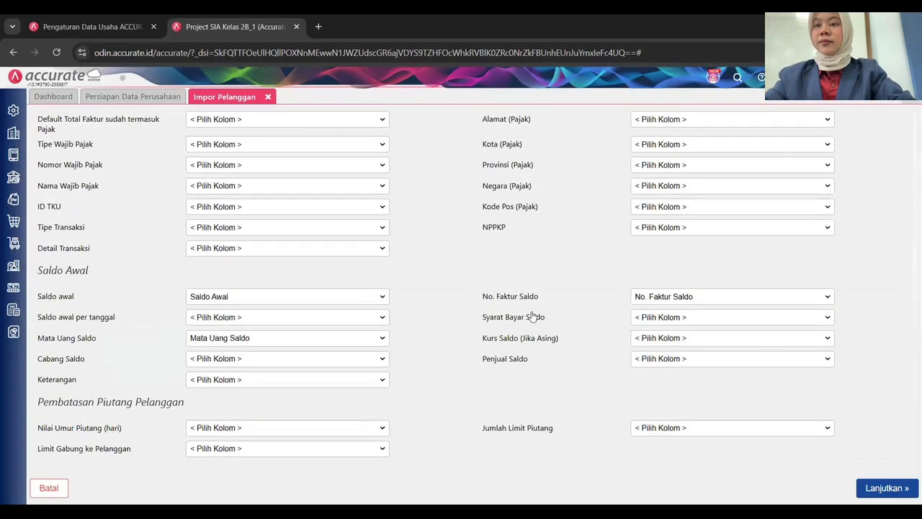
scroll(532, 318, "up", 10)
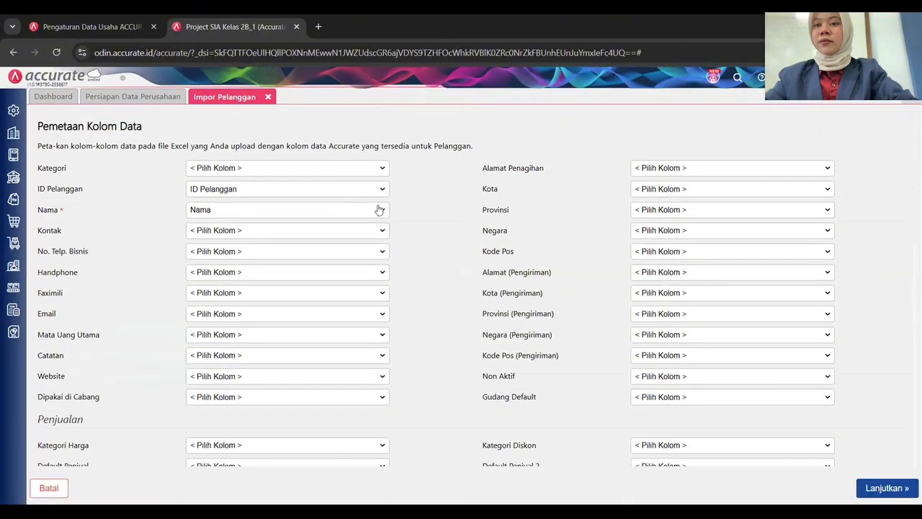
left_click(887, 488)
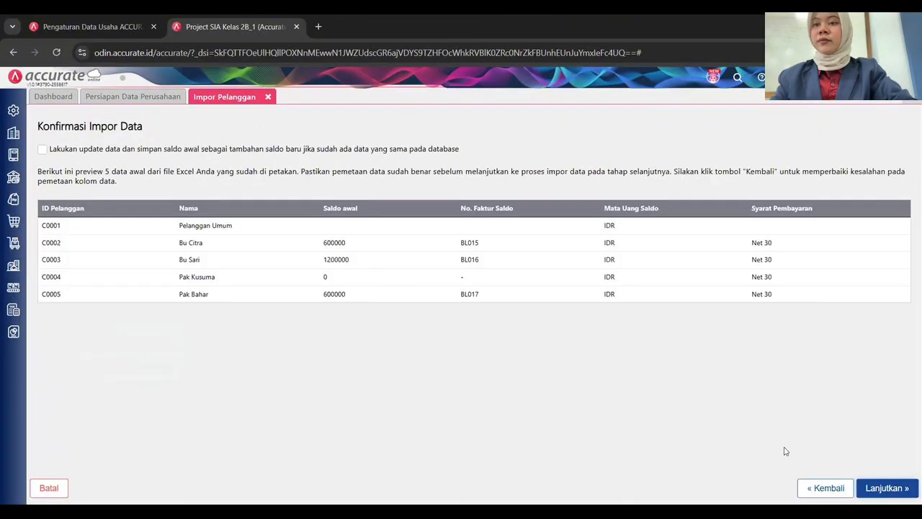
left_click(42, 150)
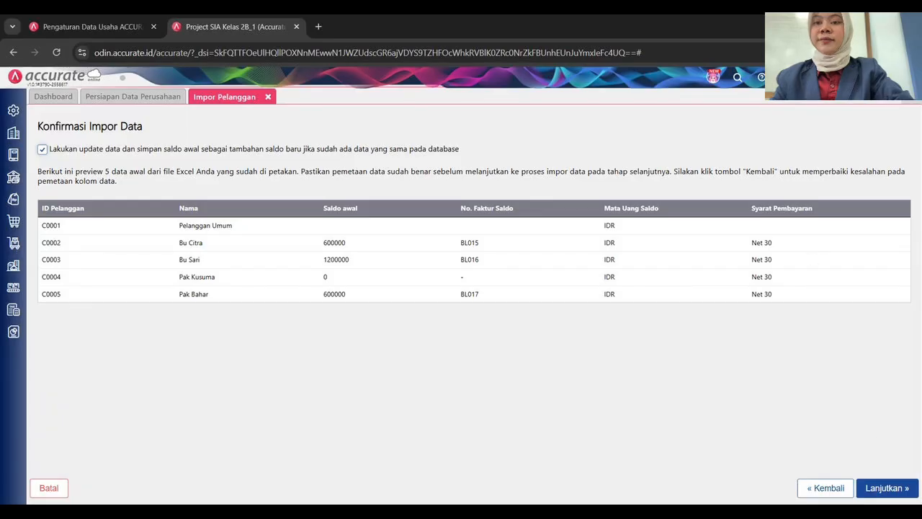
left_click(885, 488)
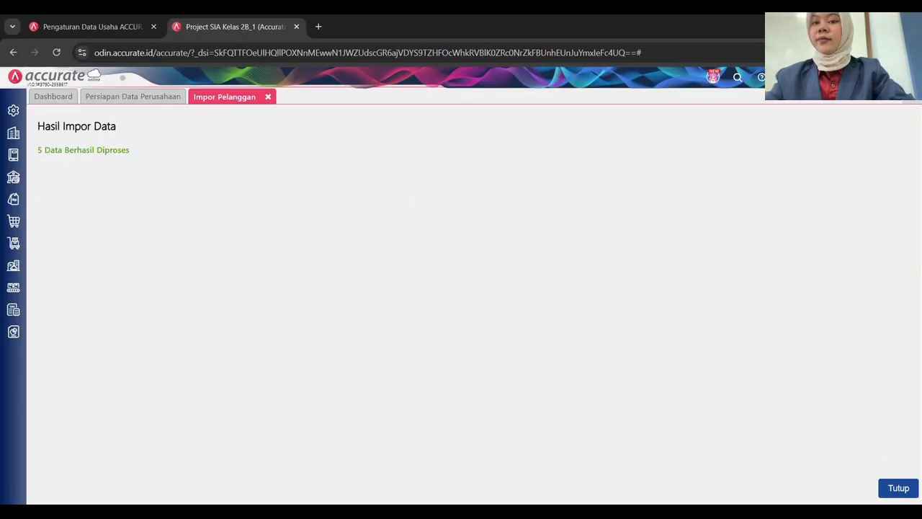
left_click(899, 488)
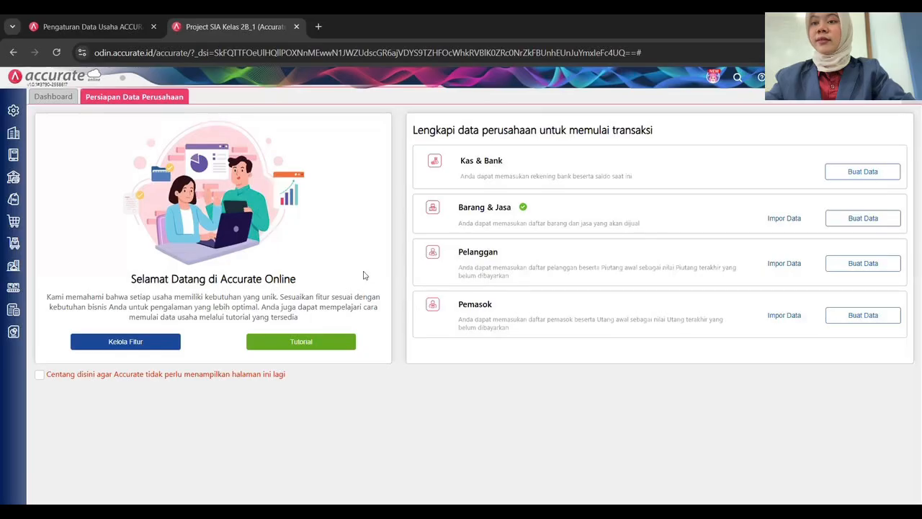
Upload the 02. Daftar Pemasok Brownie Lab spreadsheet for the supplier import.
left_click(786, 316)
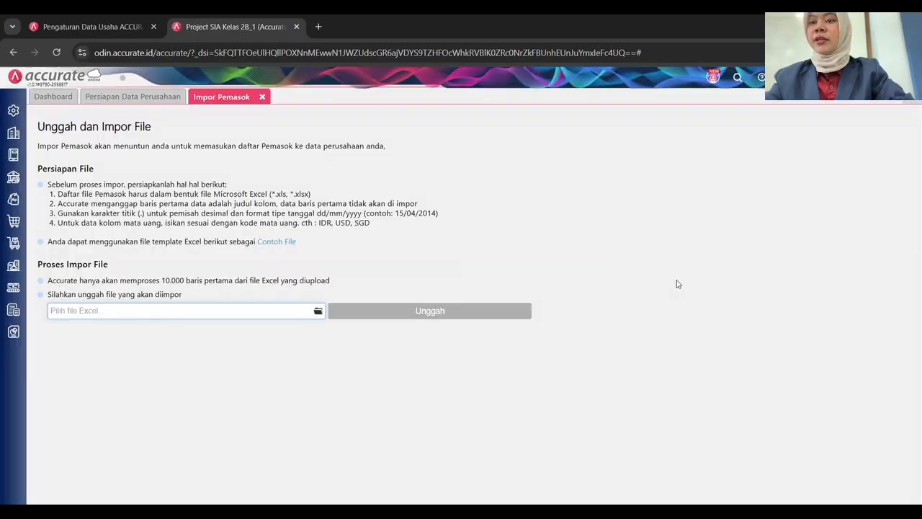
left_click(318, 312)
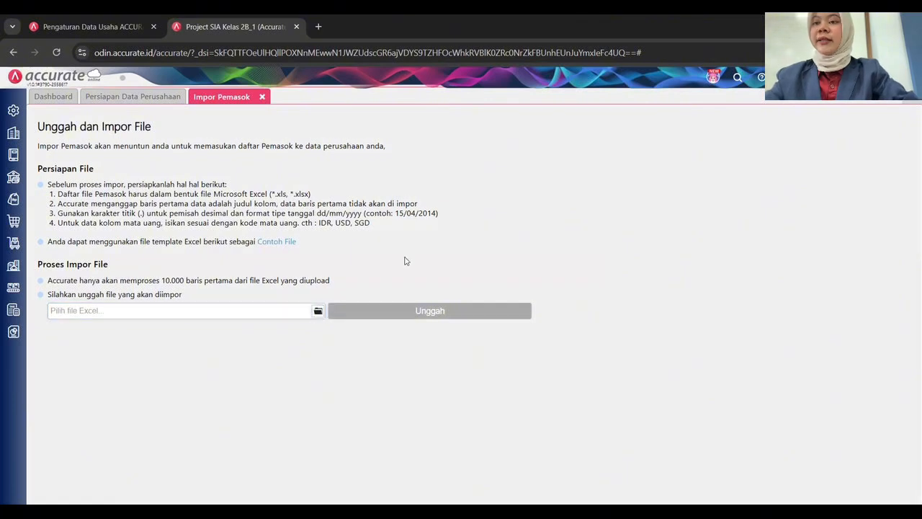
scroll(215, 184, "down", 2)
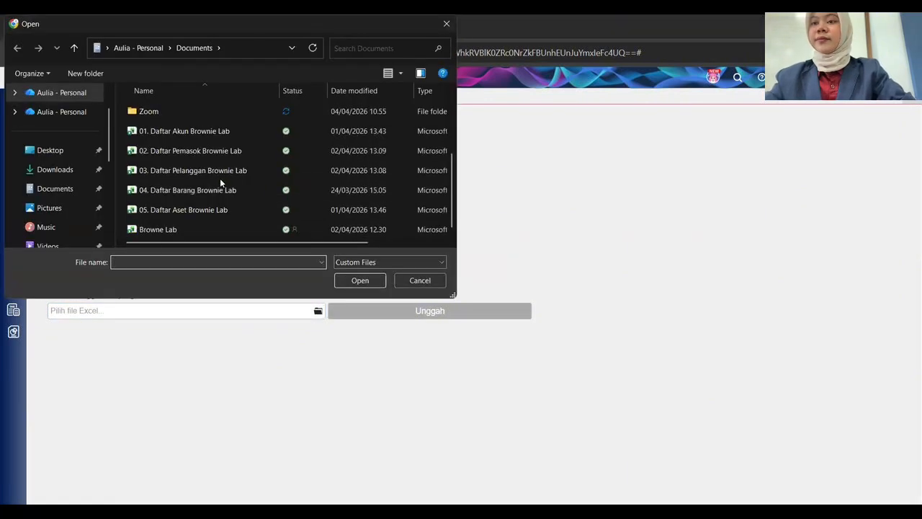
left_click(207, 150)
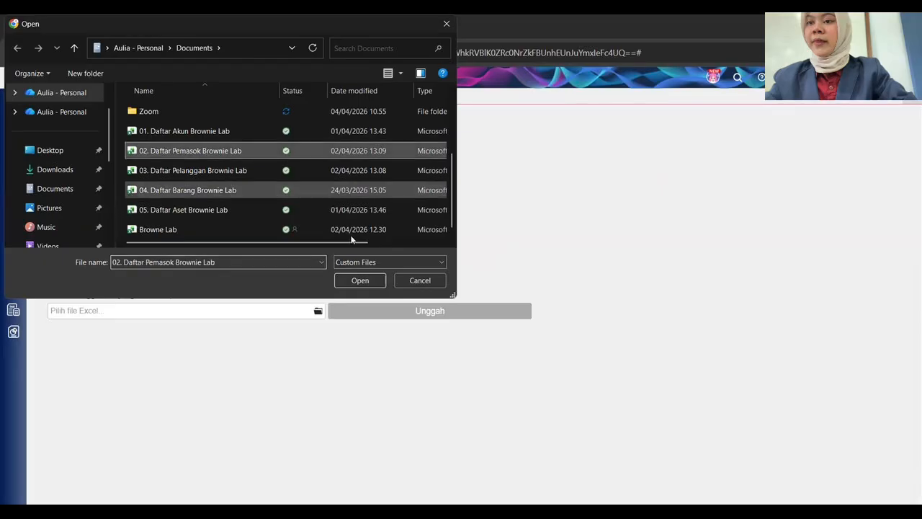
left_click(360, 280)
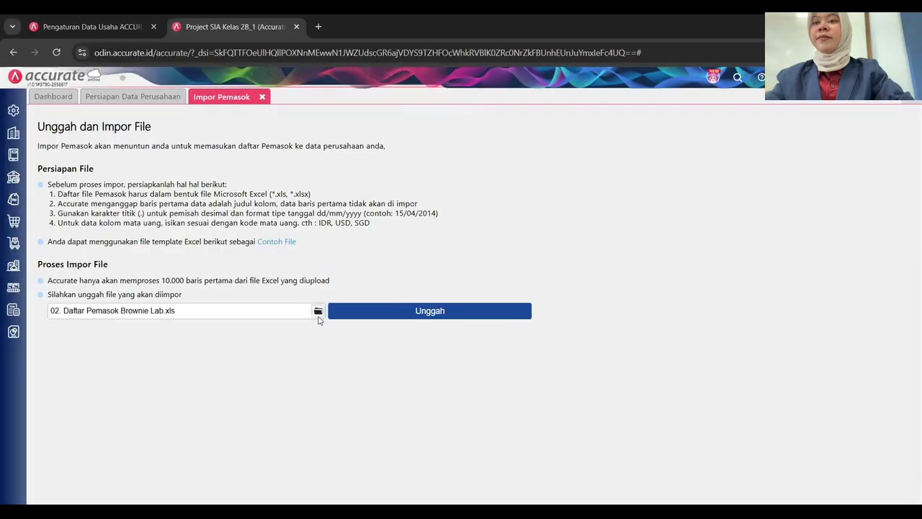
left_click(401, 316)
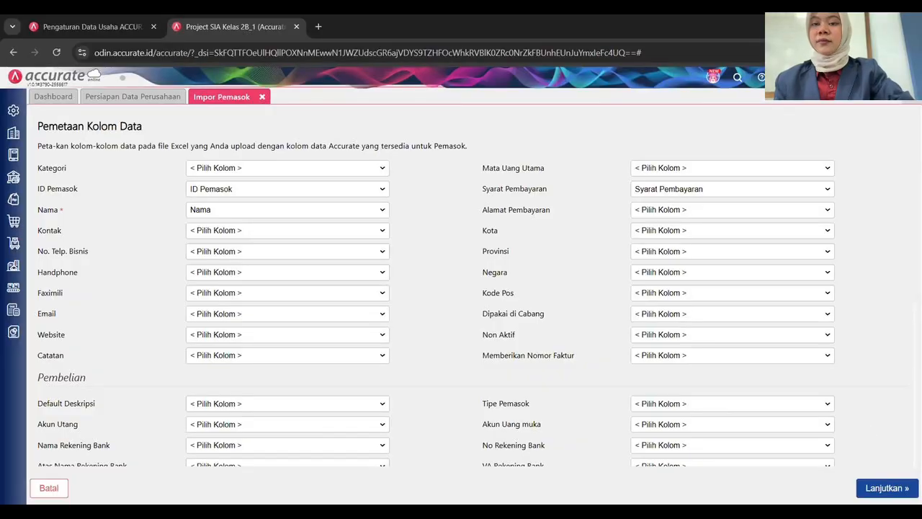
Accept the mapping, allow updating existing suppliers, and import the five suppliers.
left_click(888, 489)
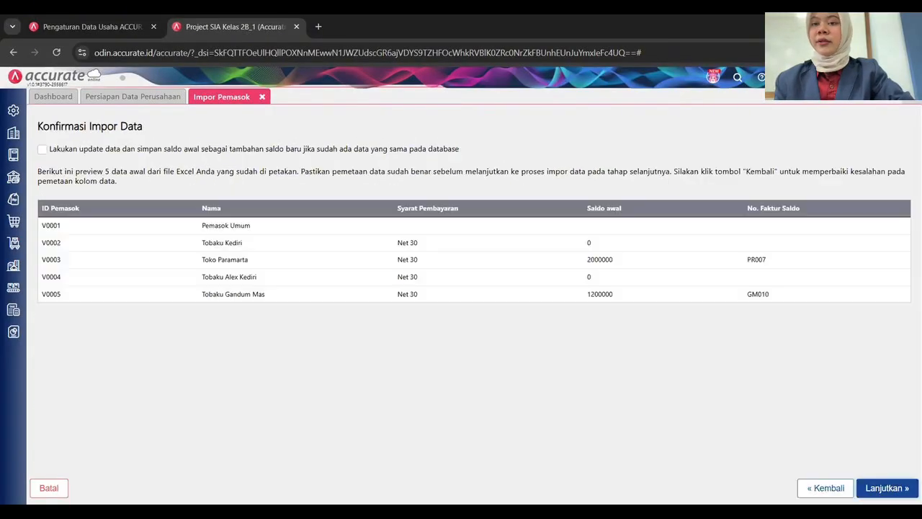
left_click(82, 150)
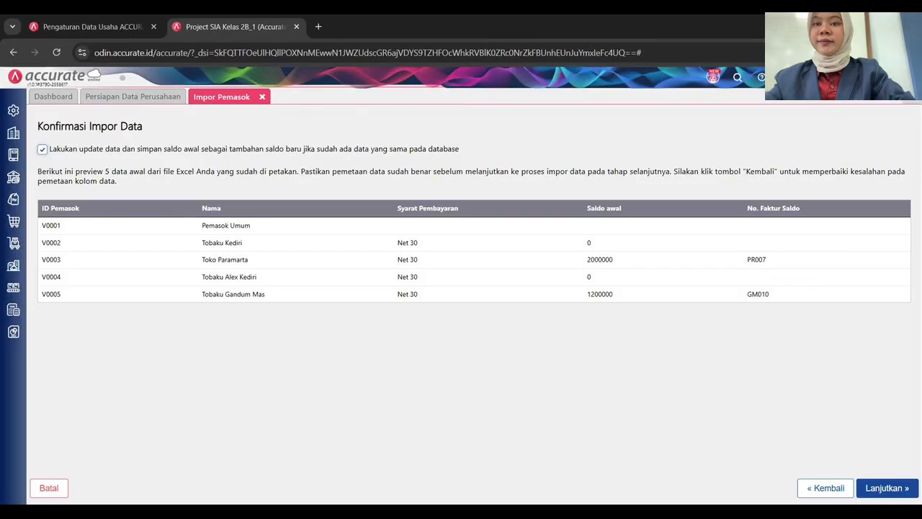
left_click(887, 488)
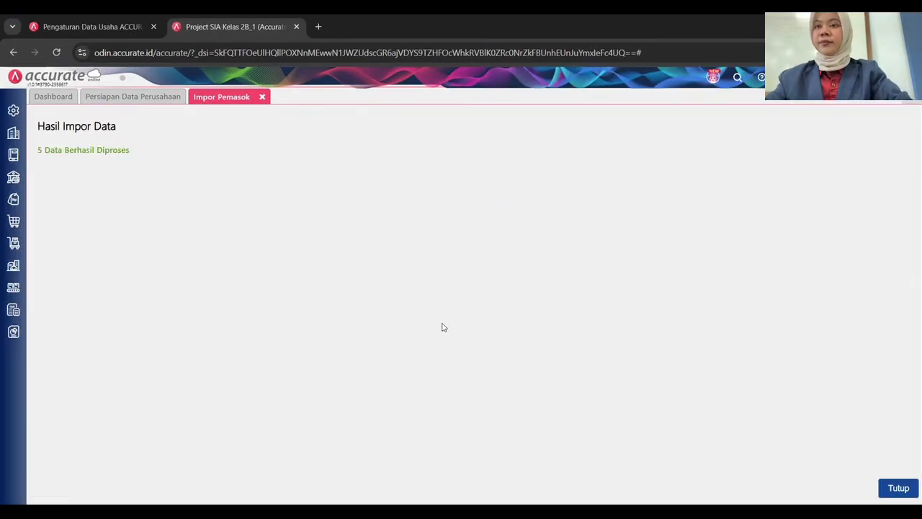
left_click(906, 488)
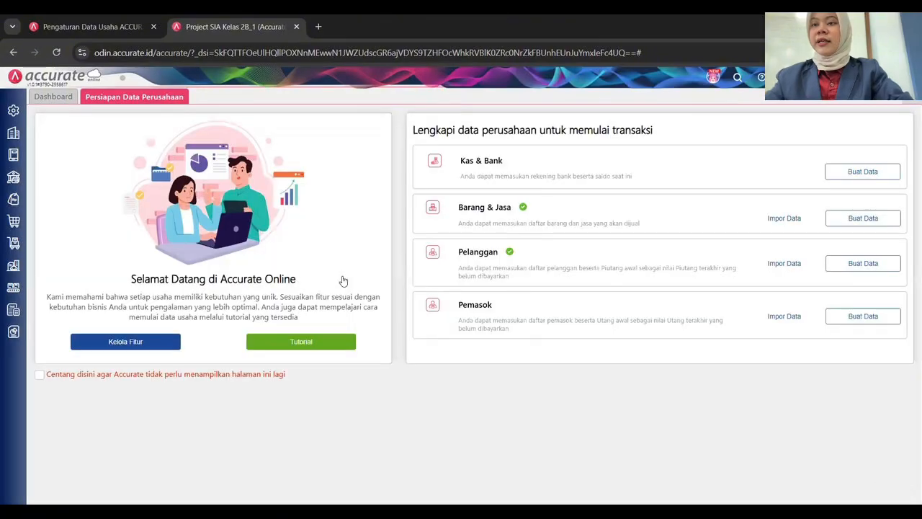
View the Pelanggan list, then the Pemasok list, to check the imported customers and suppliers.
left_click(14, 245)
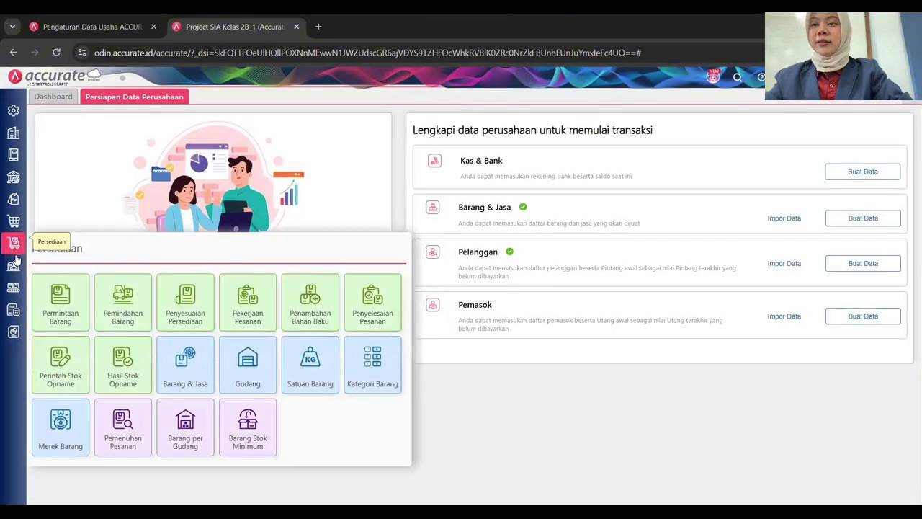
left_click(14, 265)
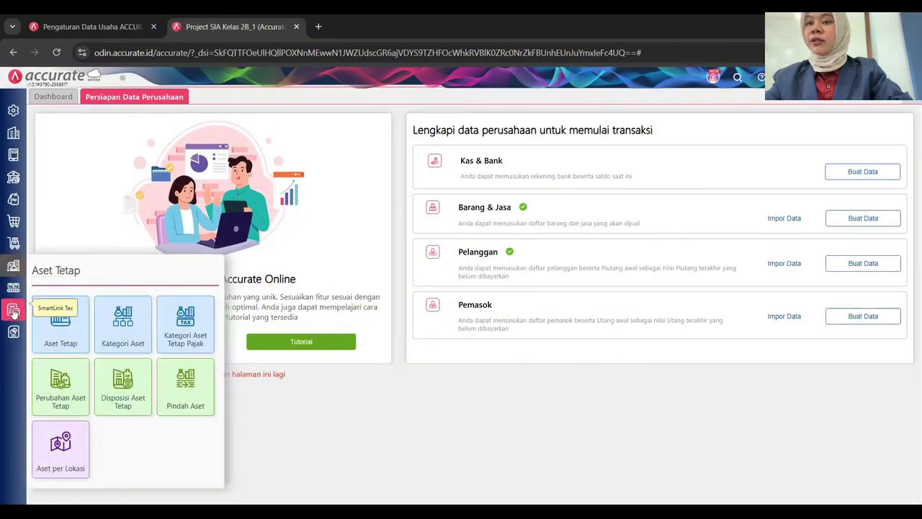
left_click(14, 205)
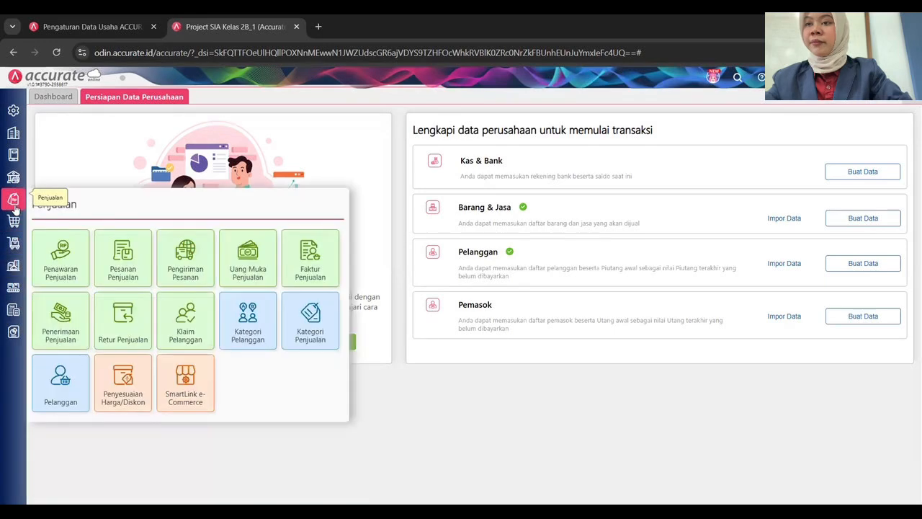
left_click(74, 384)
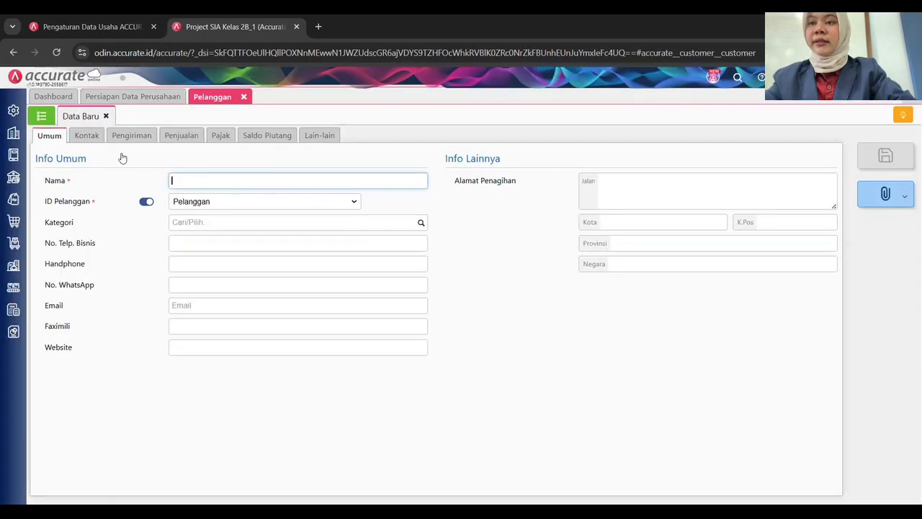
left_click(41, 115)
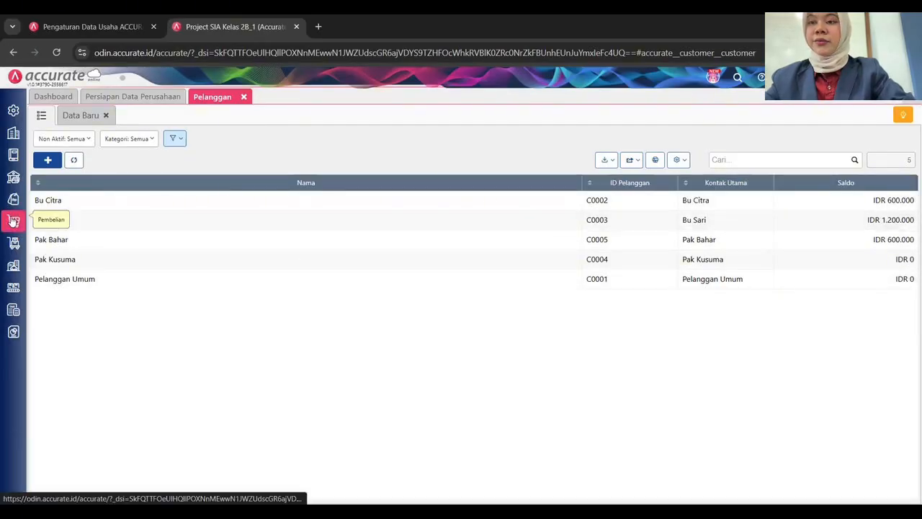
mouse_move(13, 222)
left_click(137, 399)
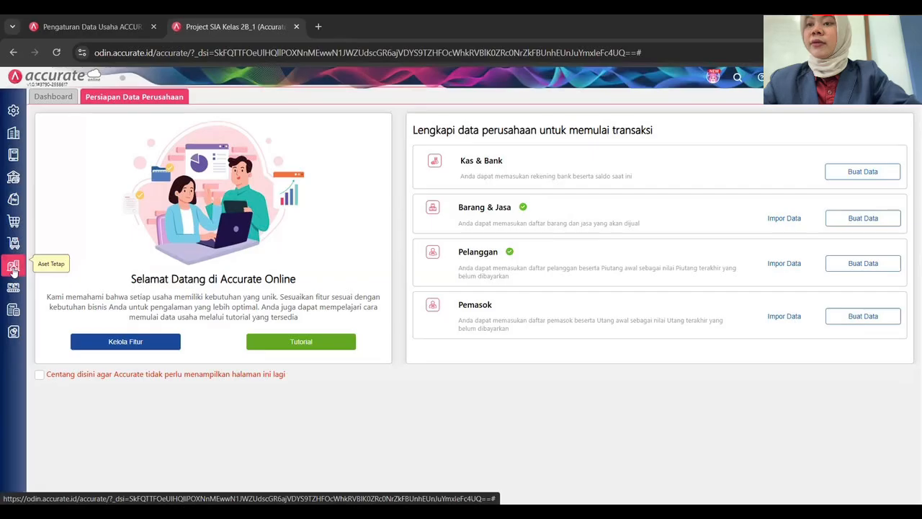
Create and save the fixed-asset categories Kendaraan and Peralatan.
left_click(119, 328)
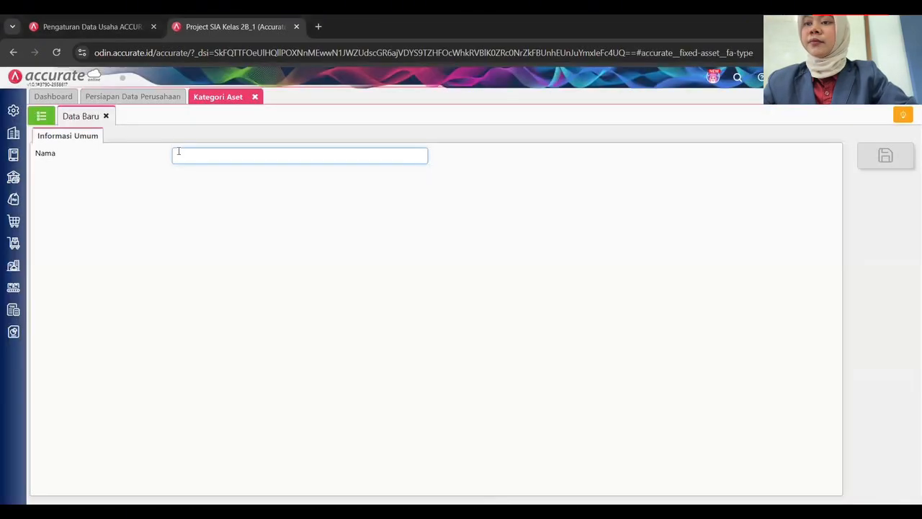
type("Kendaraan")
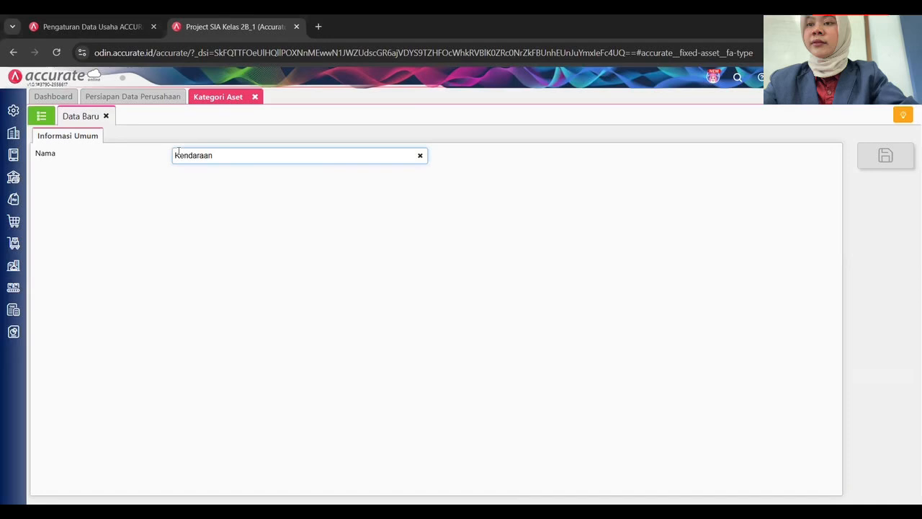
key("ctrl+s")
left_click(185, 158)
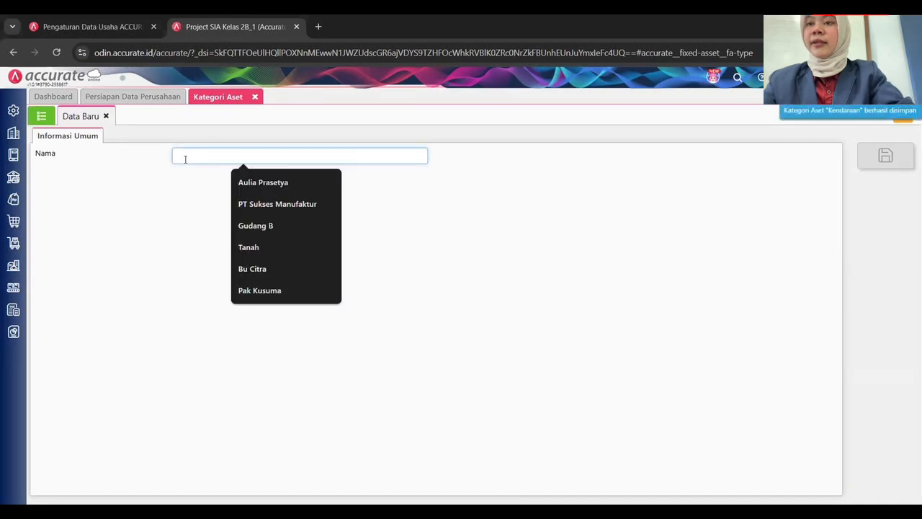
type("Peralatan")
key("ctrl+s")
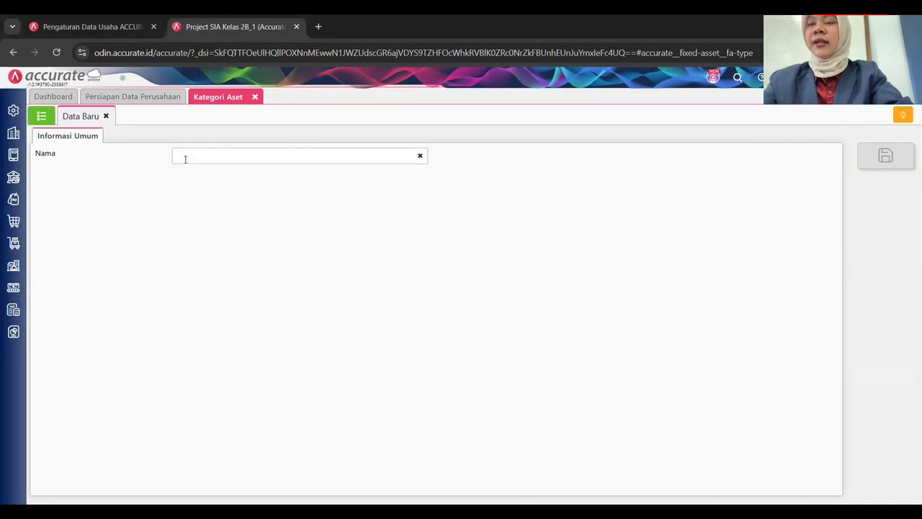
left_click(13, 132)
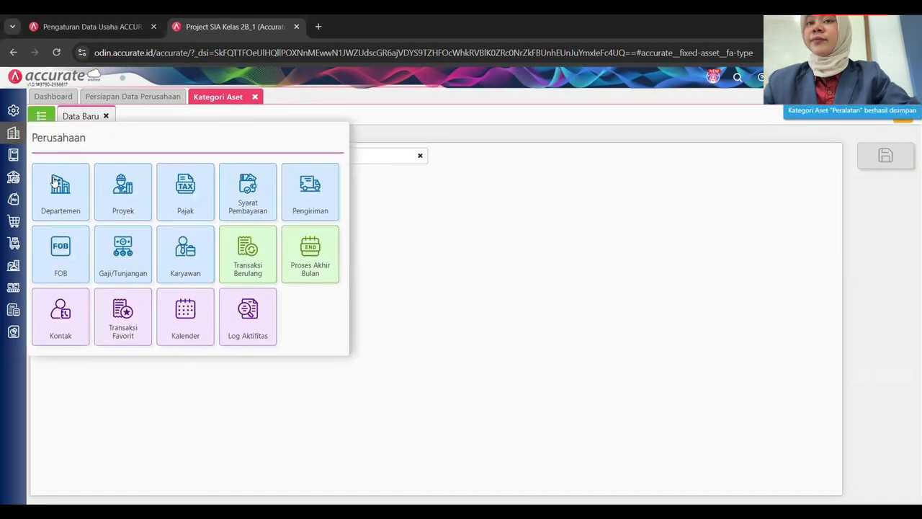
Add Departemen 1 with description Pengolahan and Departemen 2 with Finishing, then list the departments.
left_click(62, 186)
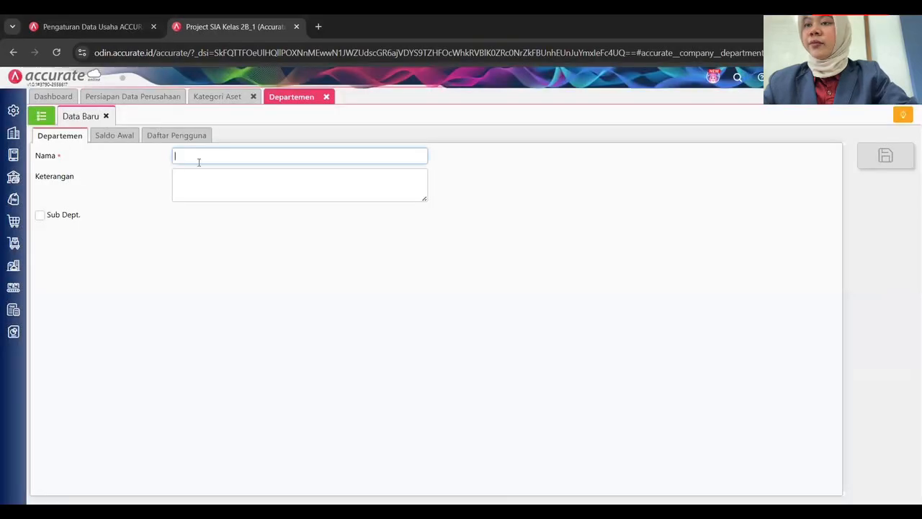
type("Departemen 1")
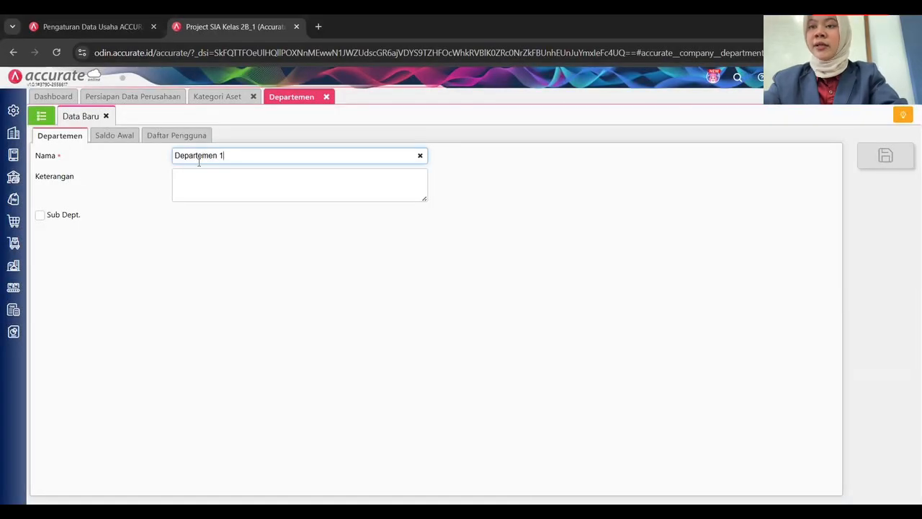
key("Tab")
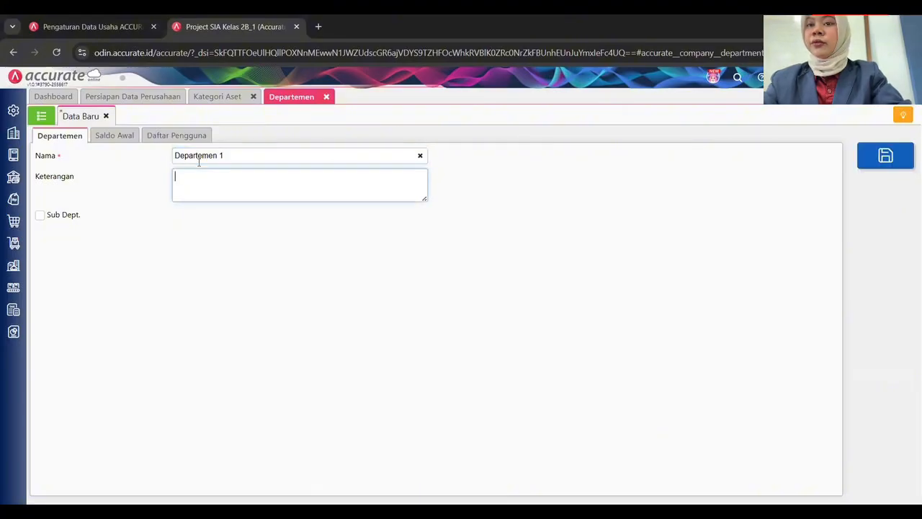
type("P")
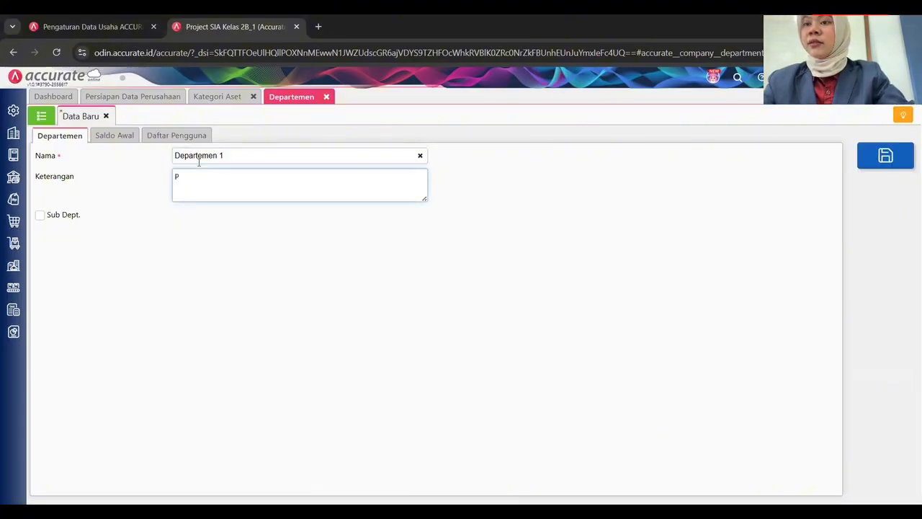
type("engolahan")
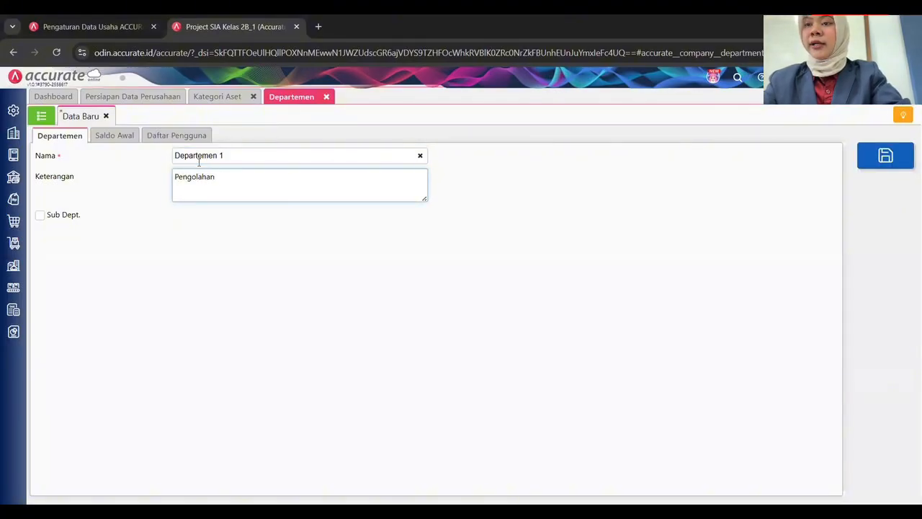
key("ctrl+s")
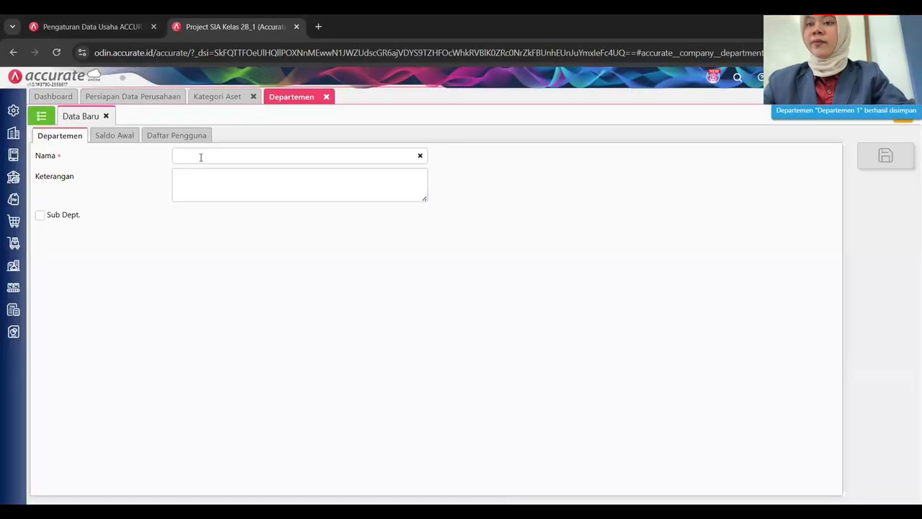
left_click(201, 157)
type("Departemen 2")
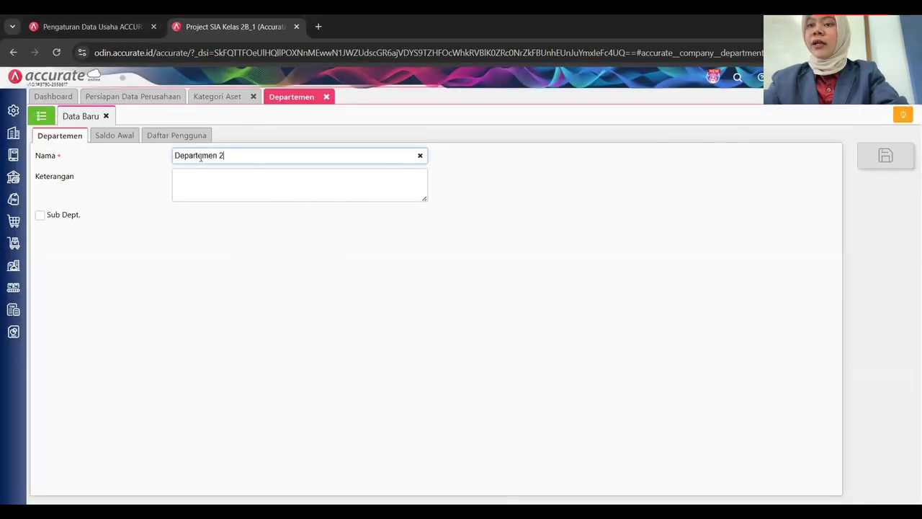
key("Tab")
type("Finishing")
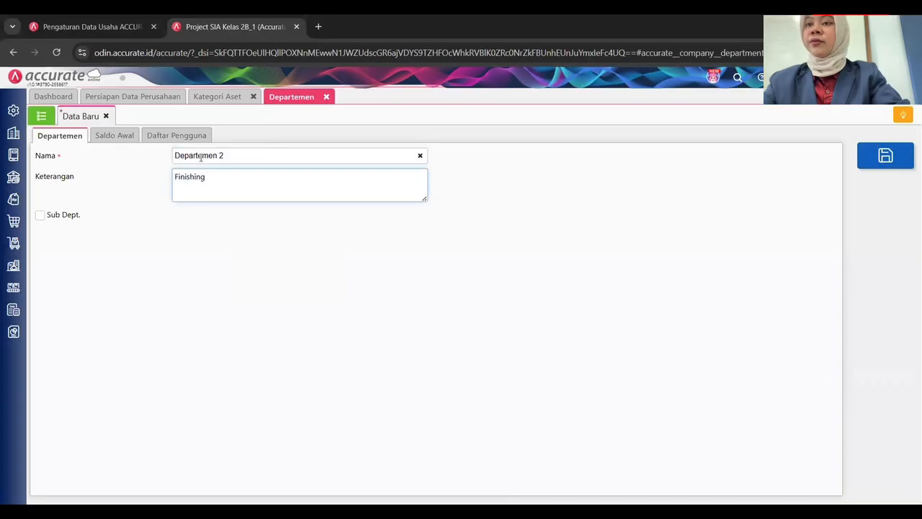
key("ctrl+s")
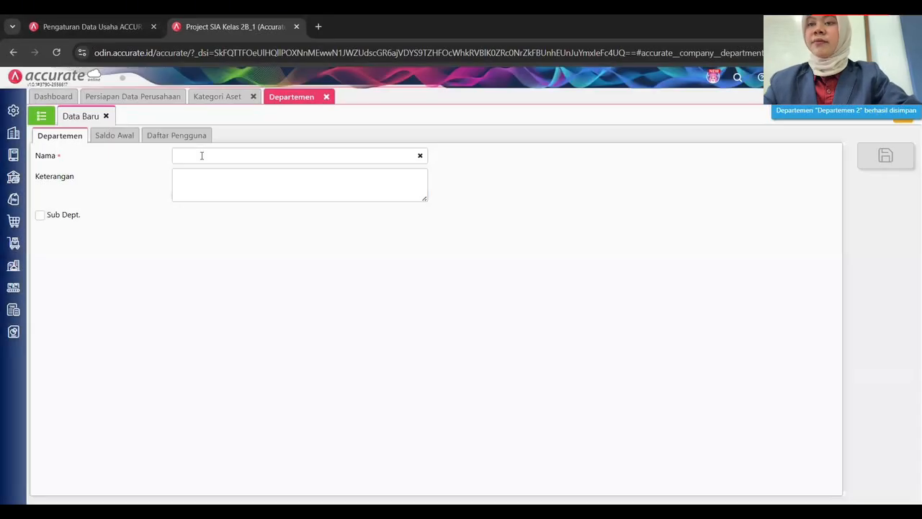
left_click(42, 116)
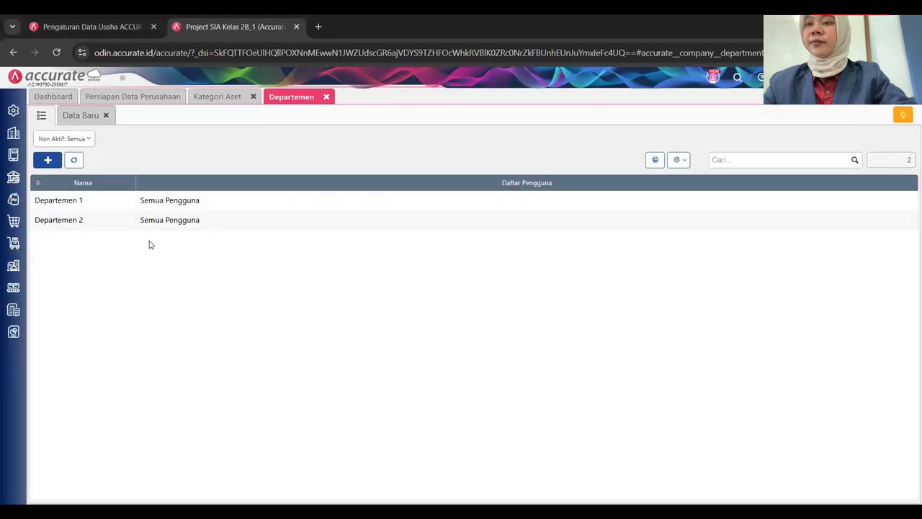
Go to the fixed asset list and start an import from Excel.
left_click(219, 96)
left_click(42, 116)
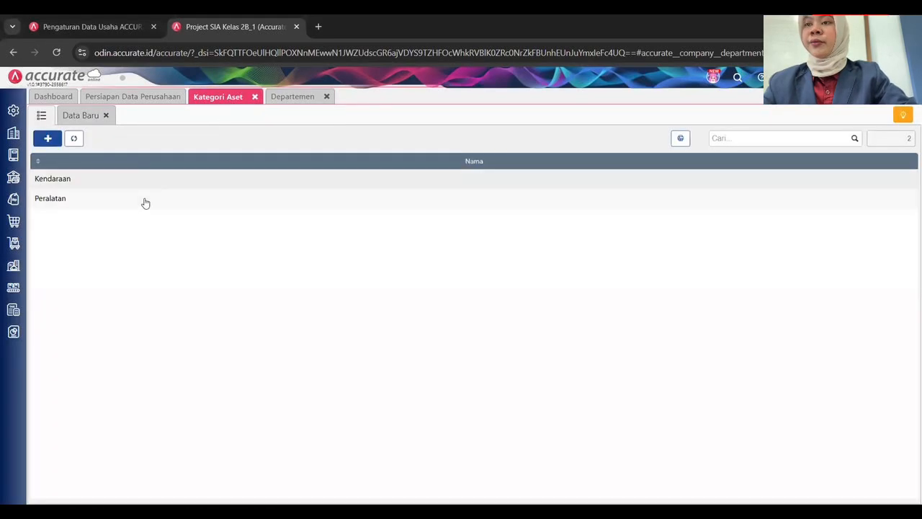
left_click(15, 272)
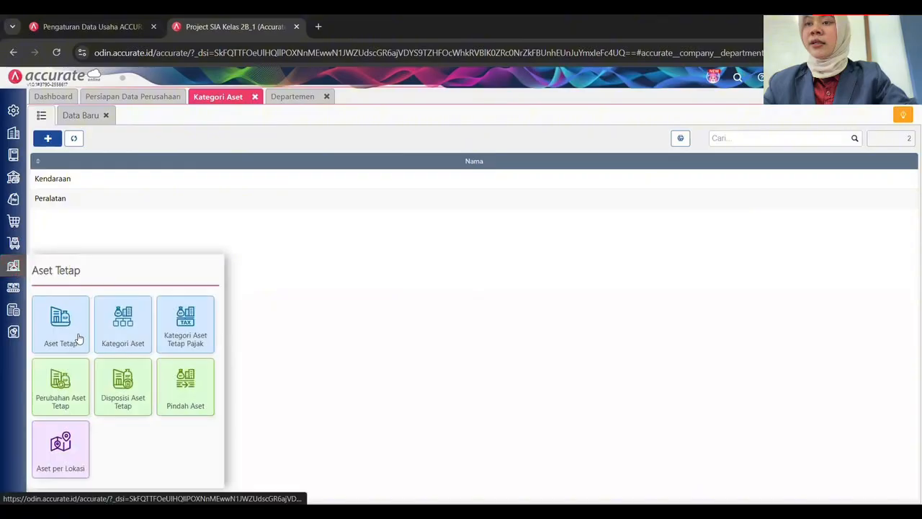
left_click(80, 329)
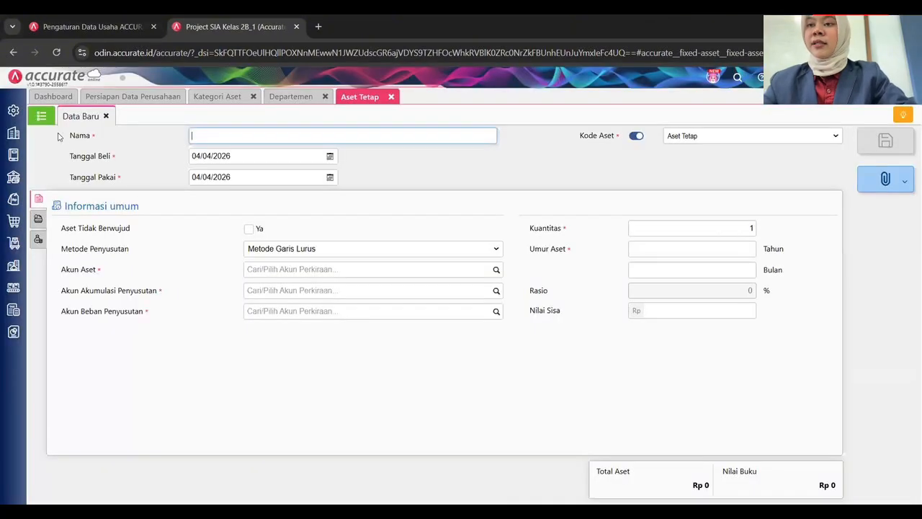
left_click(44, 121)
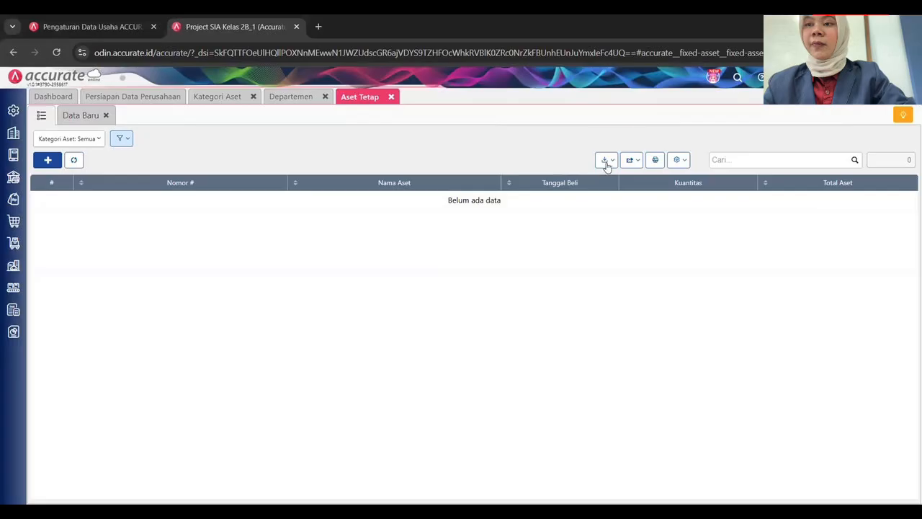
left_click(605, 159)
left_click(608, 181)
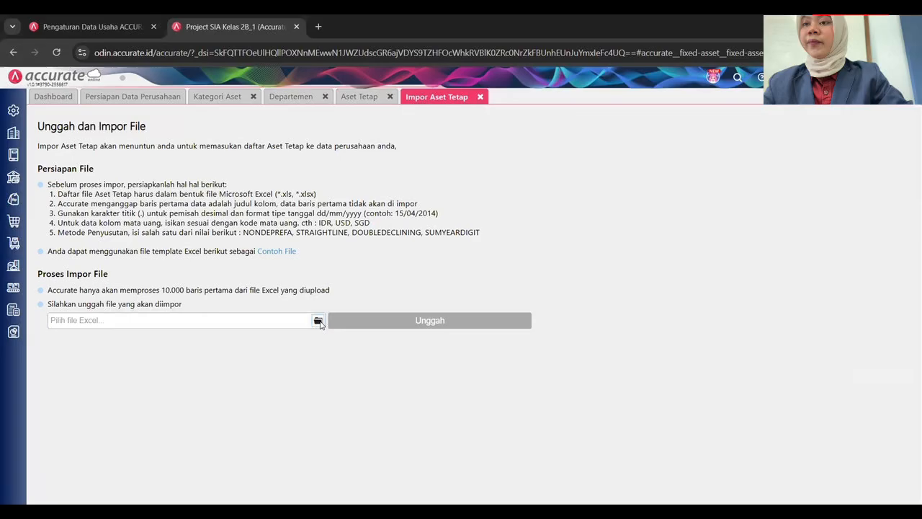
Upload the 05. Daftar Aset Brownie Lab.xls file for column mapping.
left_click(317, 321)
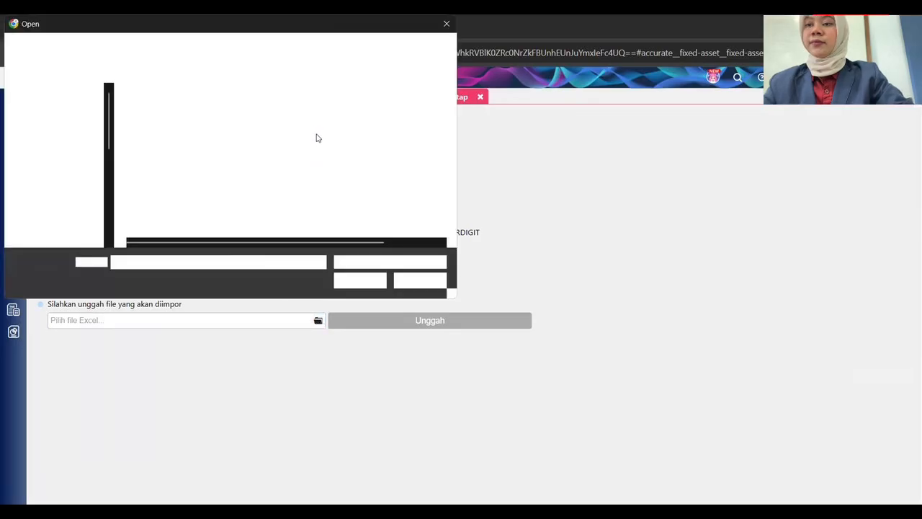
scroll(315, 158, "down", 2)
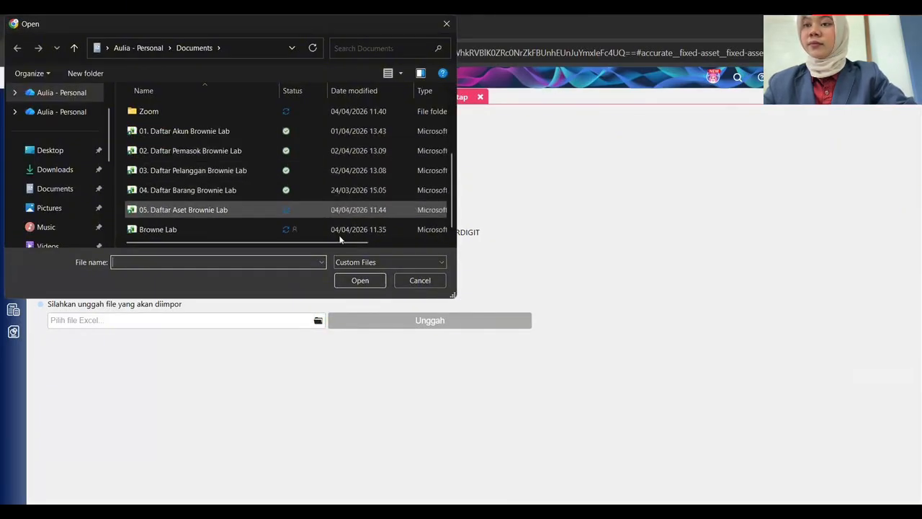
left_click(338, 210)
left_click(369, 281)
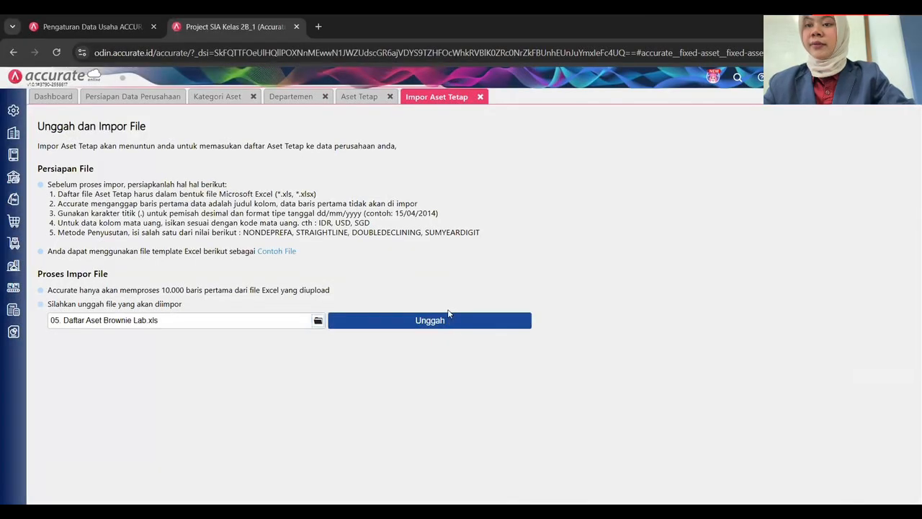
left_click(444, 323)
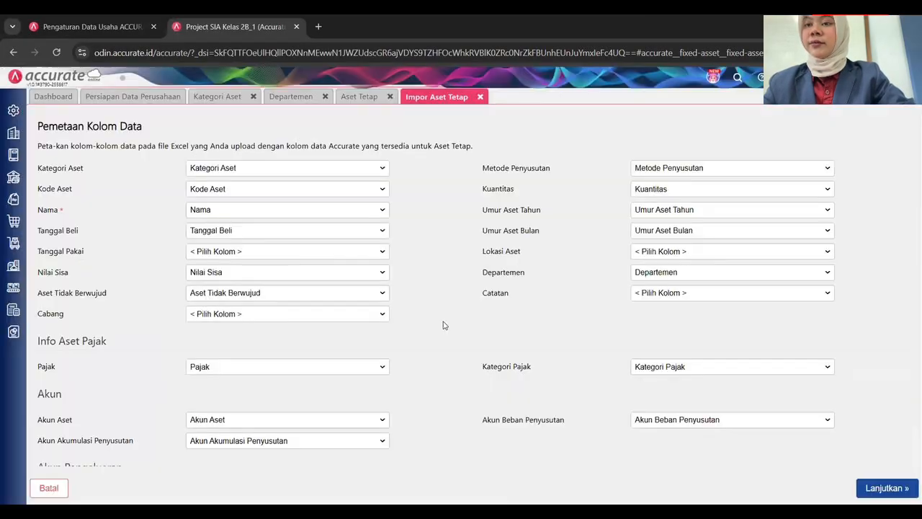
Map Tanggal Pakai to the Tangal Pakai column and start importing the assets.
left_click(278, 254)
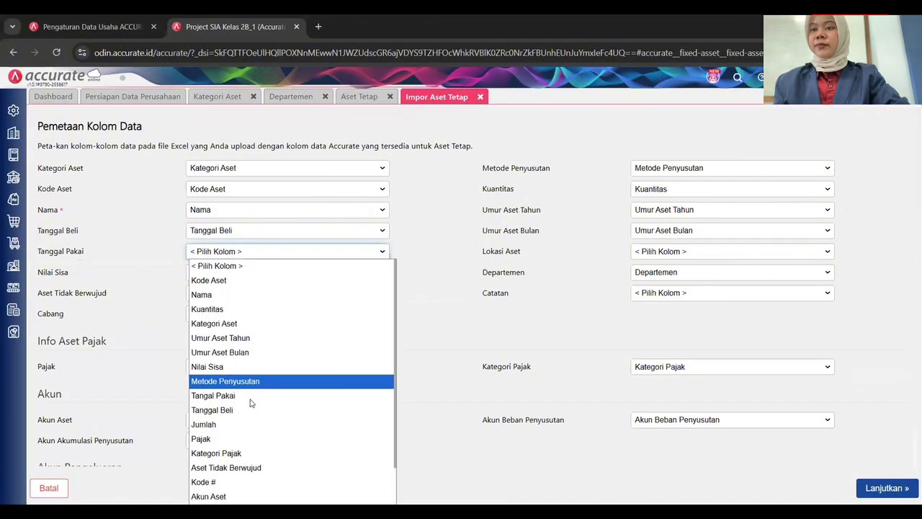
left_click(253, 396)
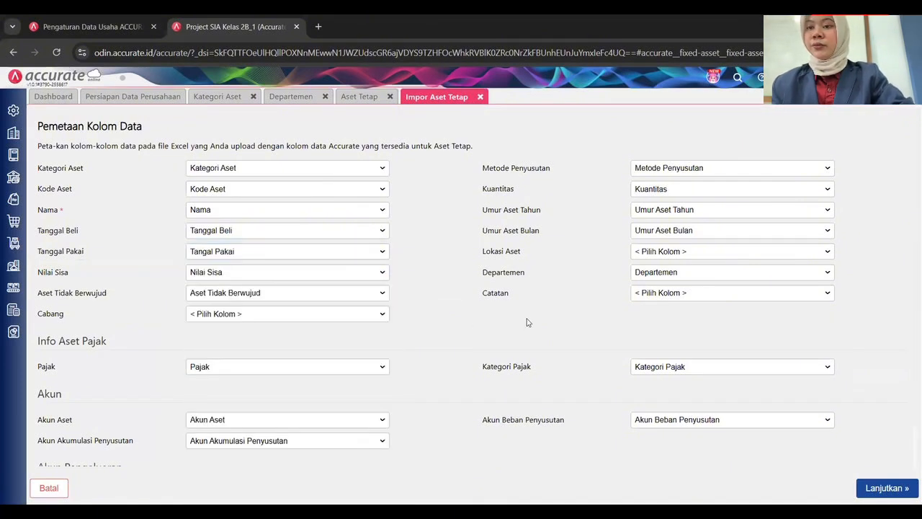
scroll(480, 313, "down", 1)
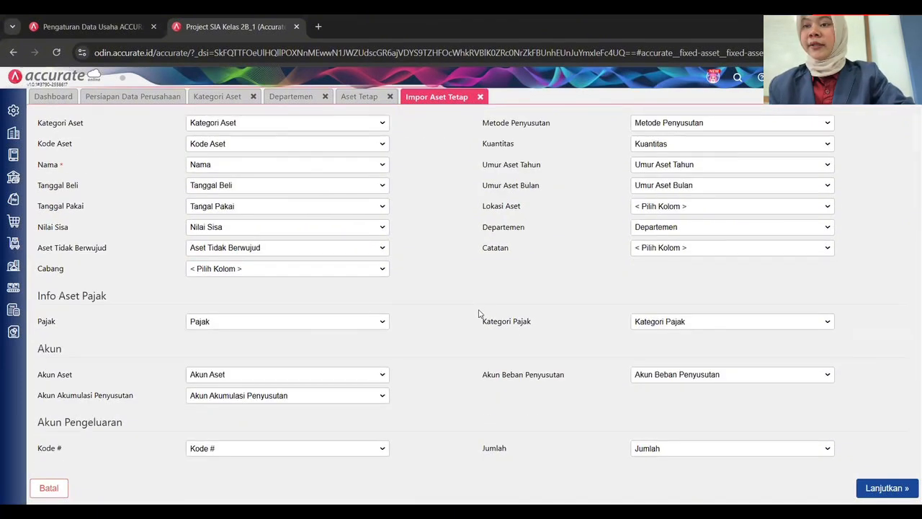
scroll(480, 312, "up", 1)
left_click(877, 488)
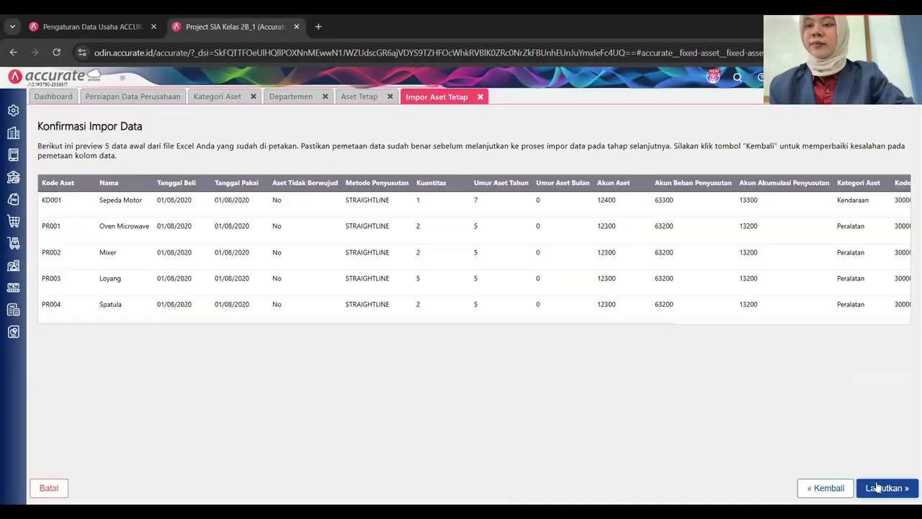
left_click(880, 487)
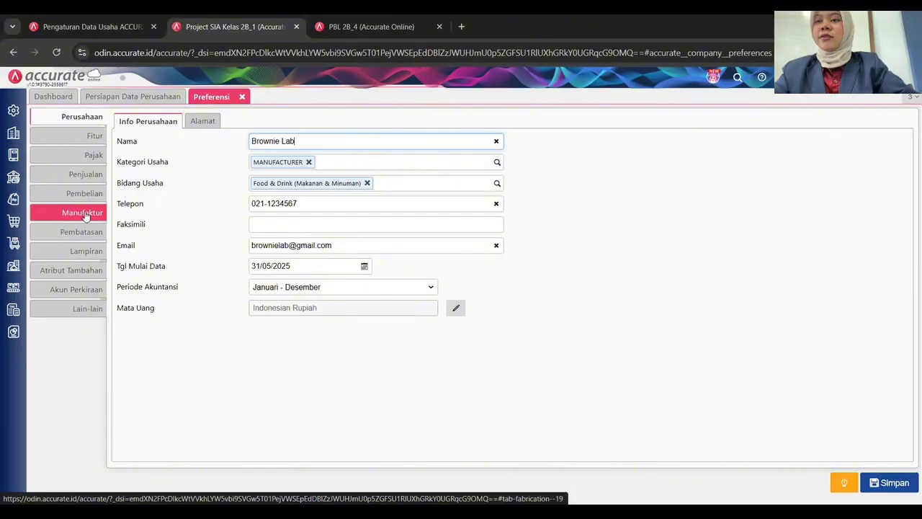
In Manufaktur preferences, set Pekerjaan Dalam Proses to 11303 Persediaan Barang Dalam Proses.
left_click(97, 215)
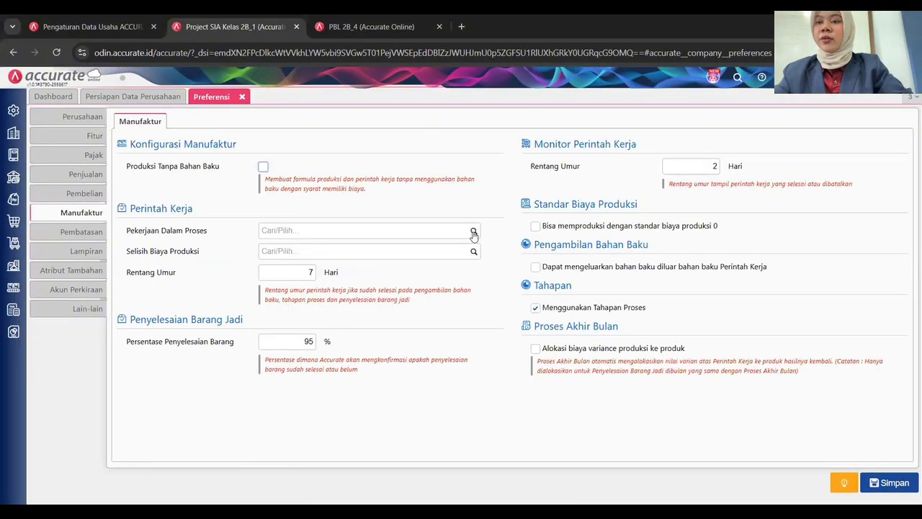
left_click(463, 236)
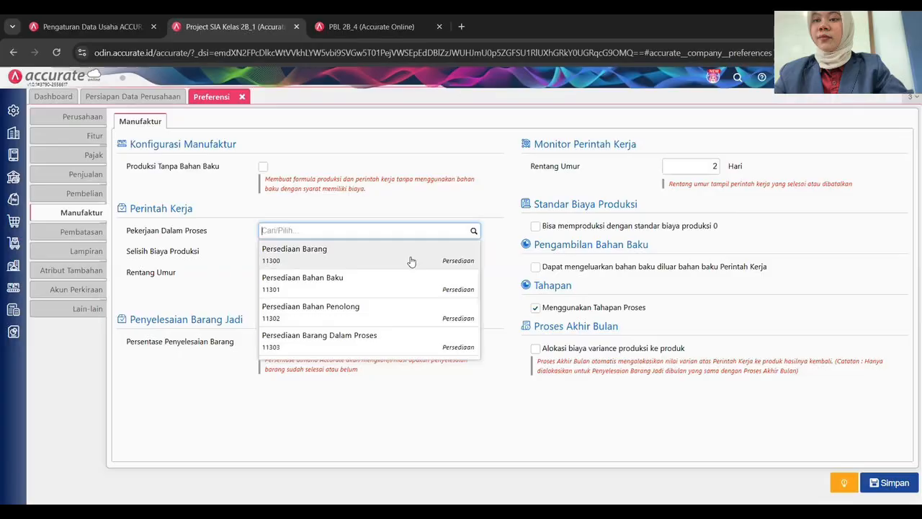
type("dalam")
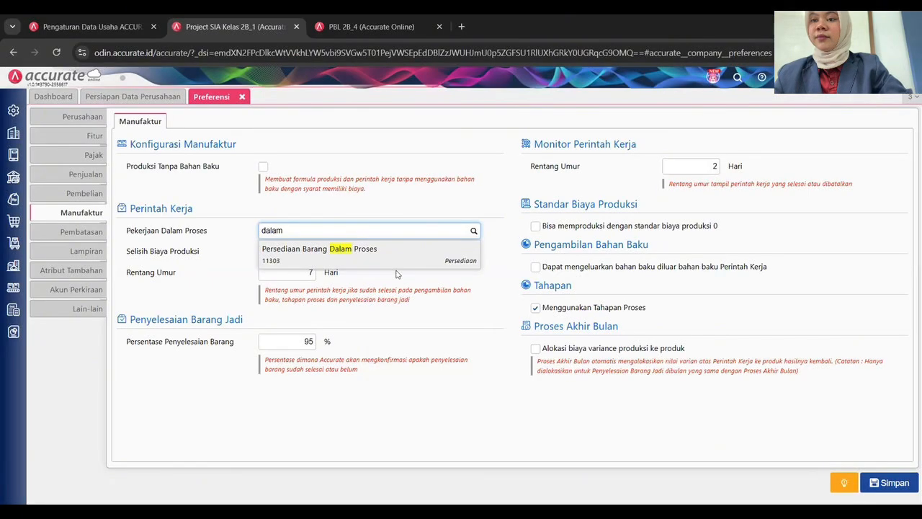
left_click(396, 262)
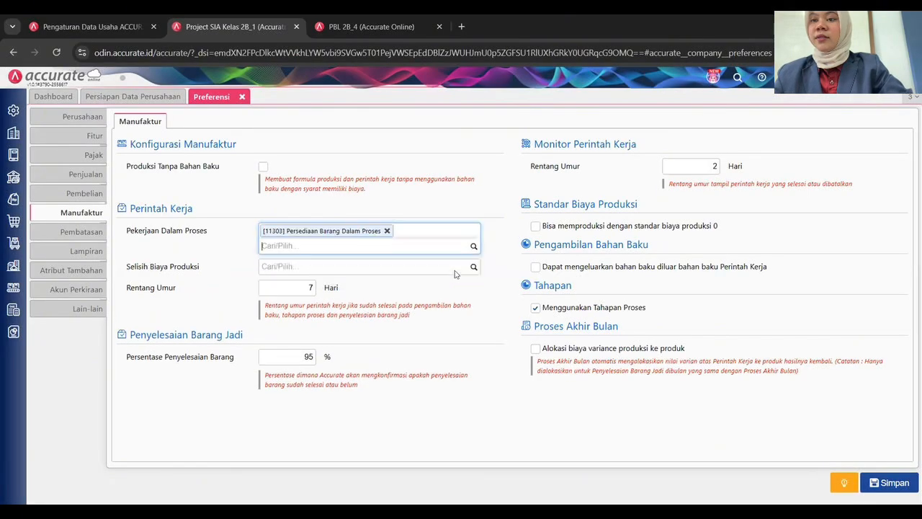
Set the production cost variance account to [53000] Selisih Biaya Produksi.
left_click(408, 264)
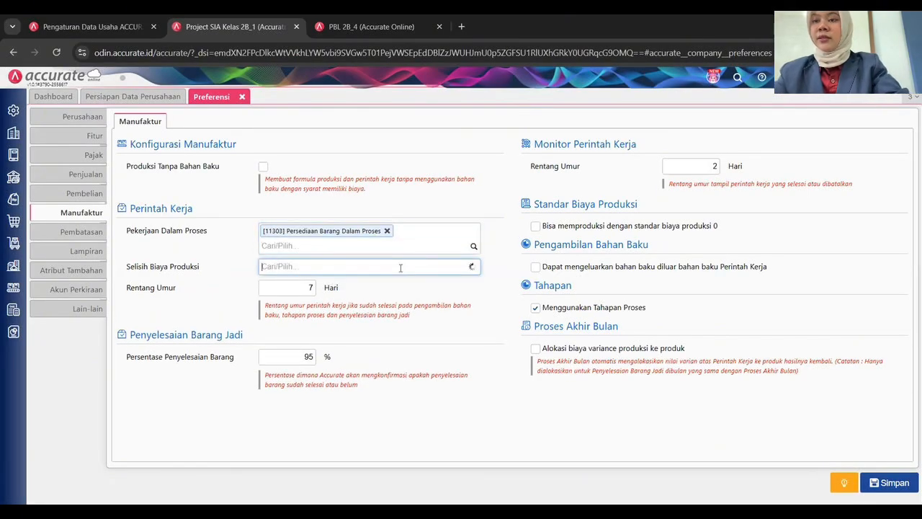
type("selisih")
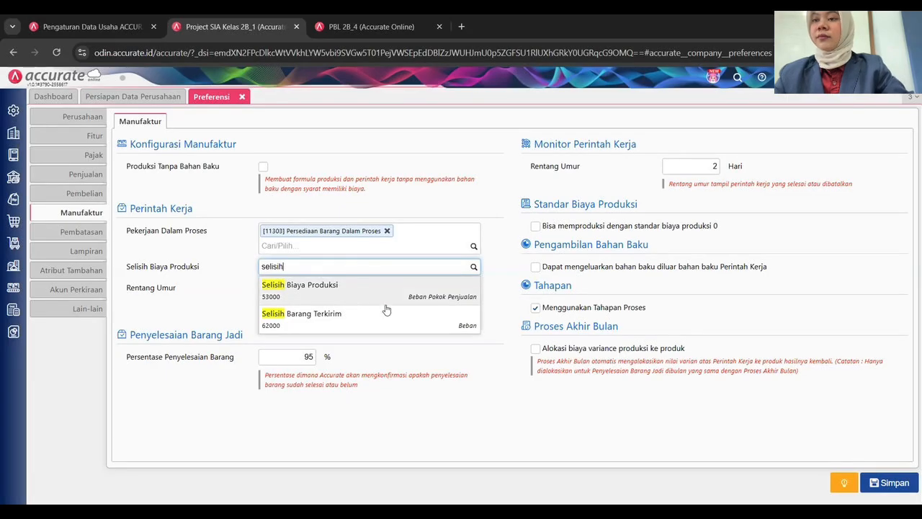
key("Return")
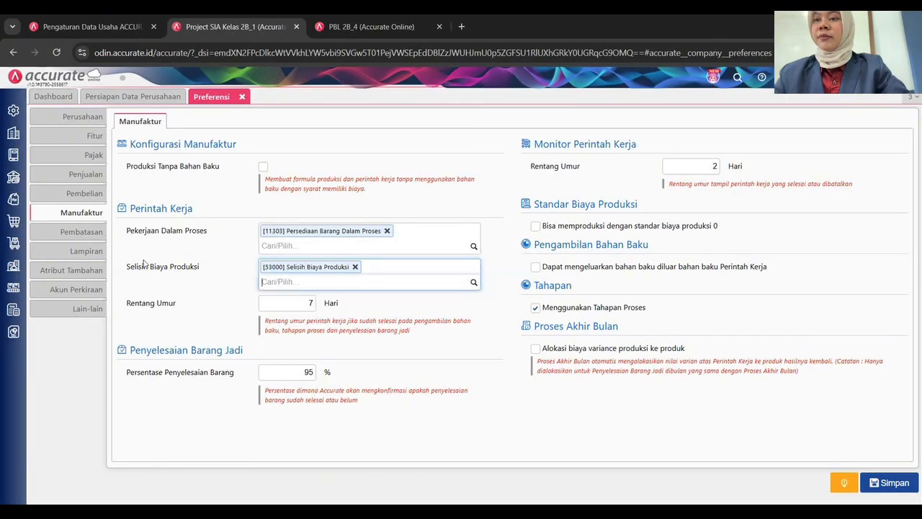
left_click(80, 290)
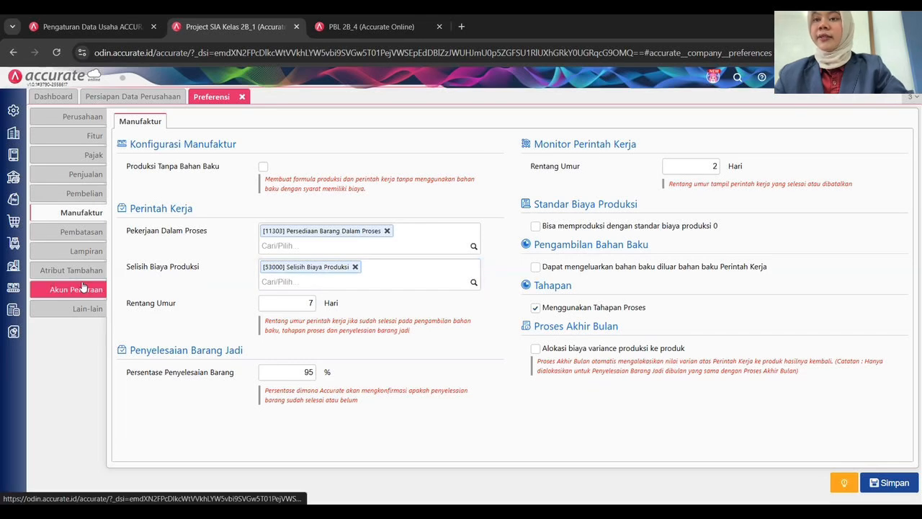
Add Bahan Baku, Bahan Penolong, Barang Dalam Proses and Barang Jadi accounts (11301–11304) to Persediaan.
left_click(79, 289)
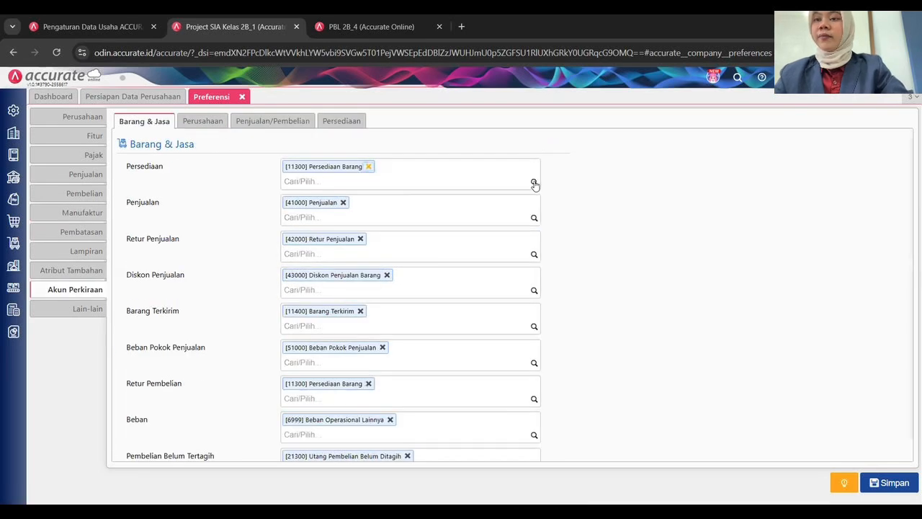
left_click(534, 182)
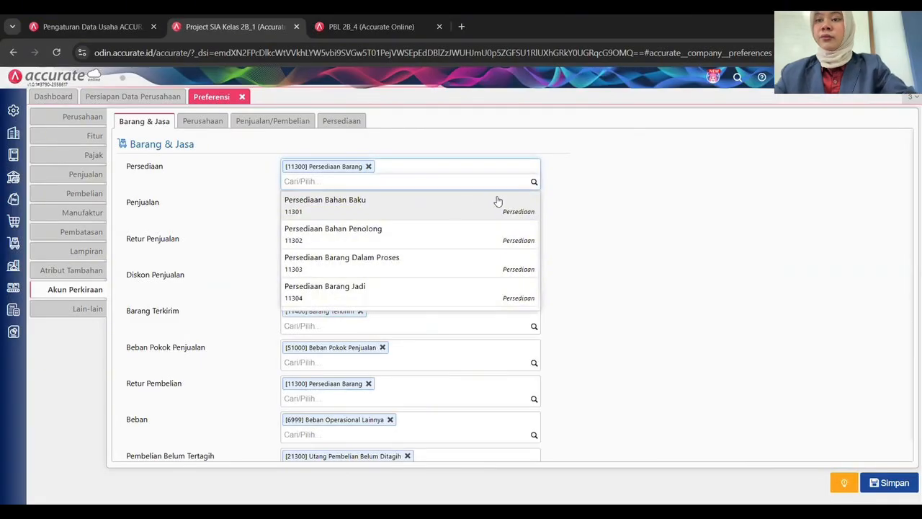
left_click(537, 202)
left_click(533, 185)
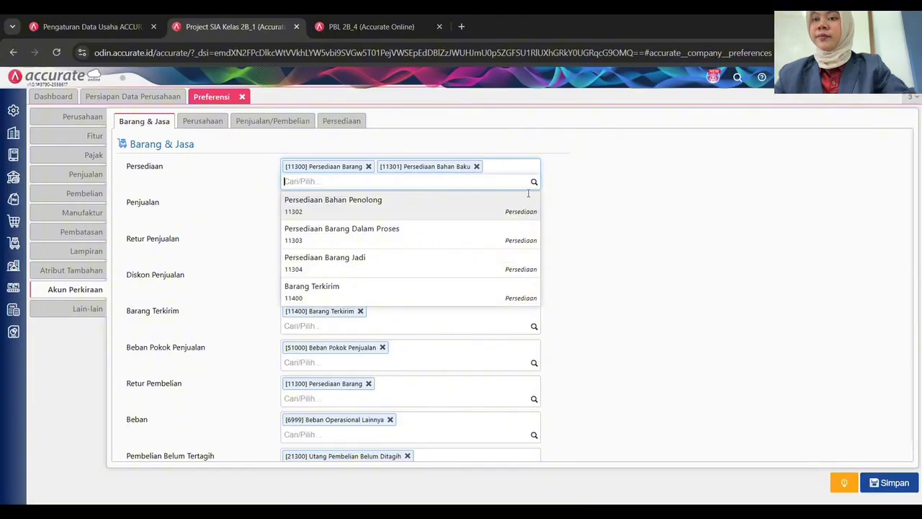
left_click(534, 197)
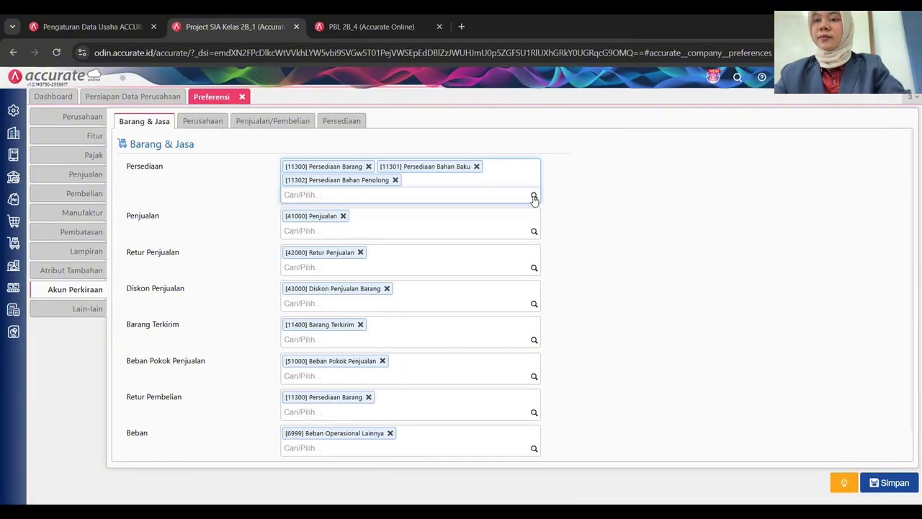
left_click(534, 197)
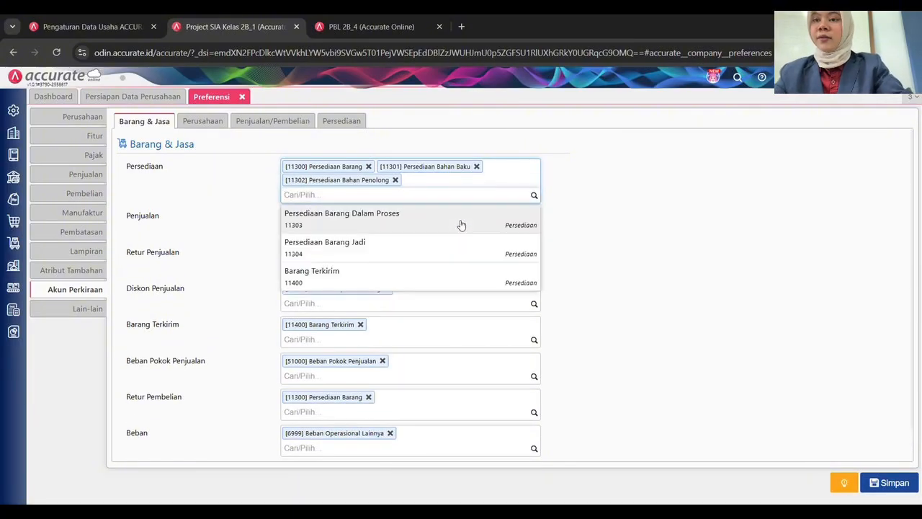
left_click(537, 210)
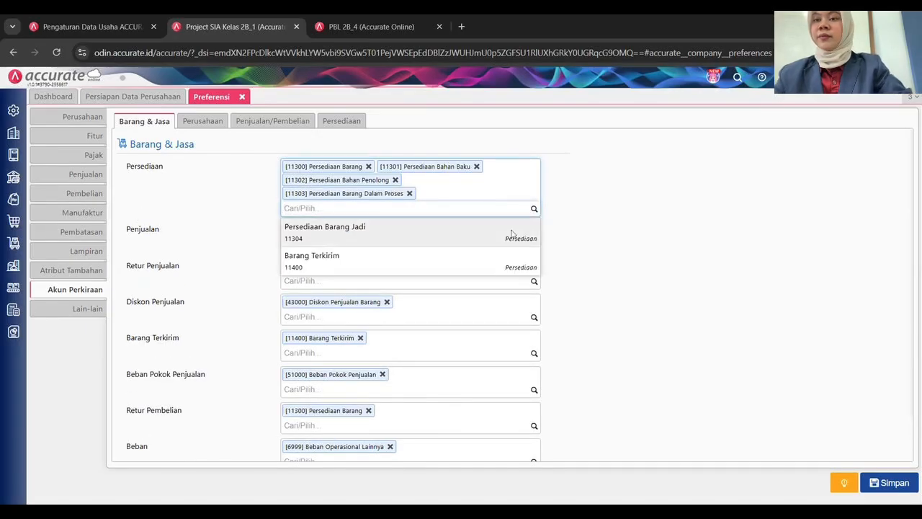
left_click(409, 227)
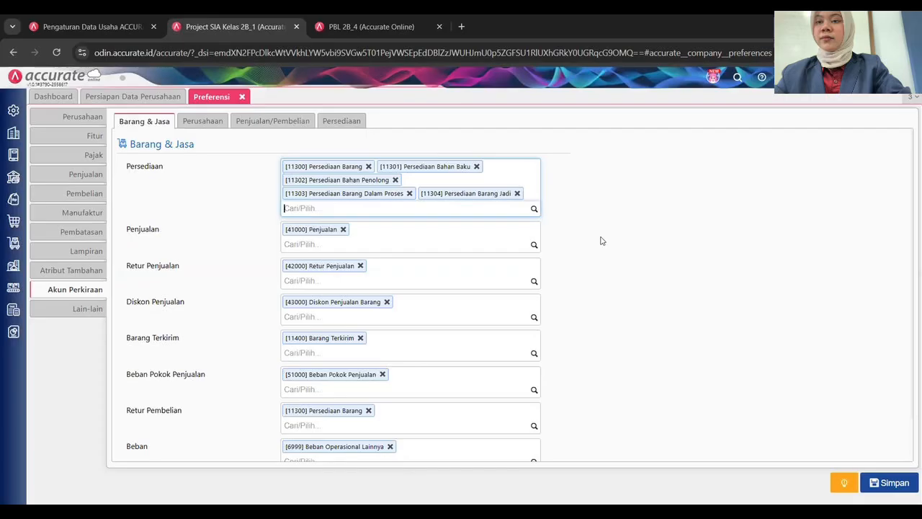
left_click(484, 278)
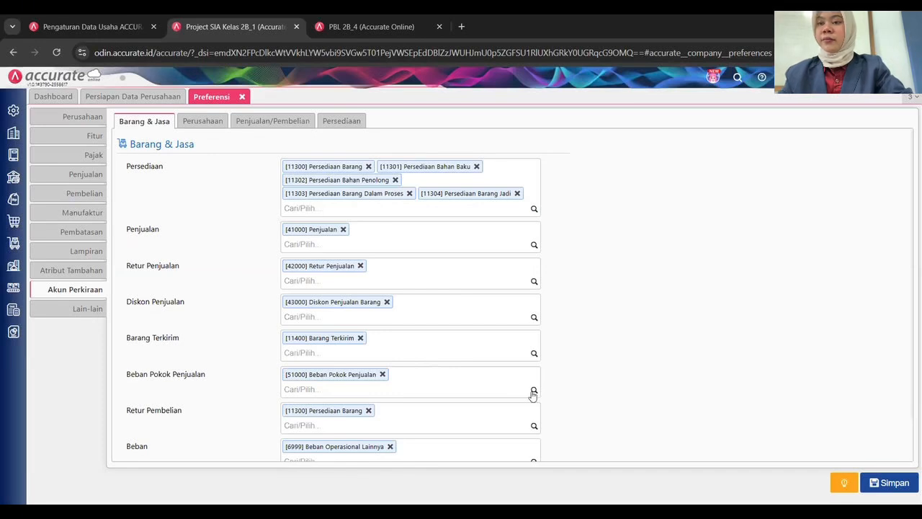
Add accounts 51001, 51002 and 51003 (Biaya Bahan Baku, Tenaga Kerja Langsung, Overhead Pabrik) to Beban Pokok Penjualan.
left_click(481, 395)
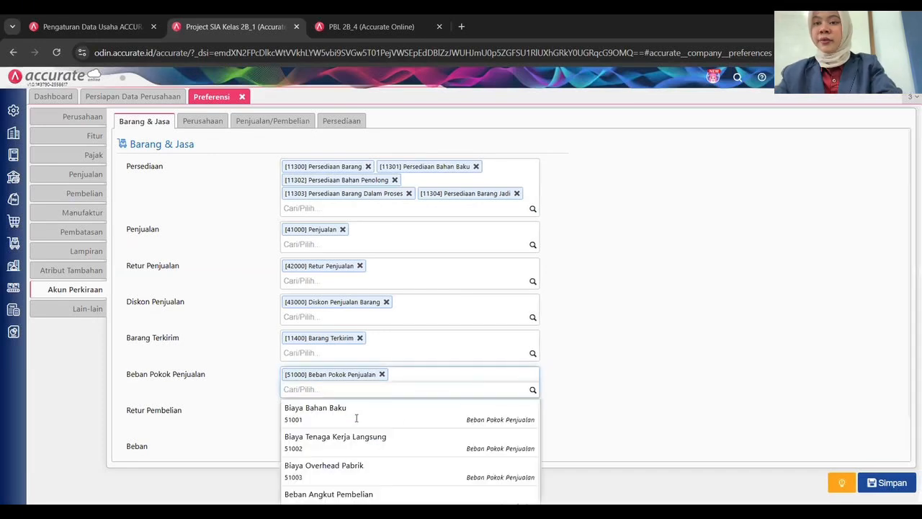
left_click(533, 405)
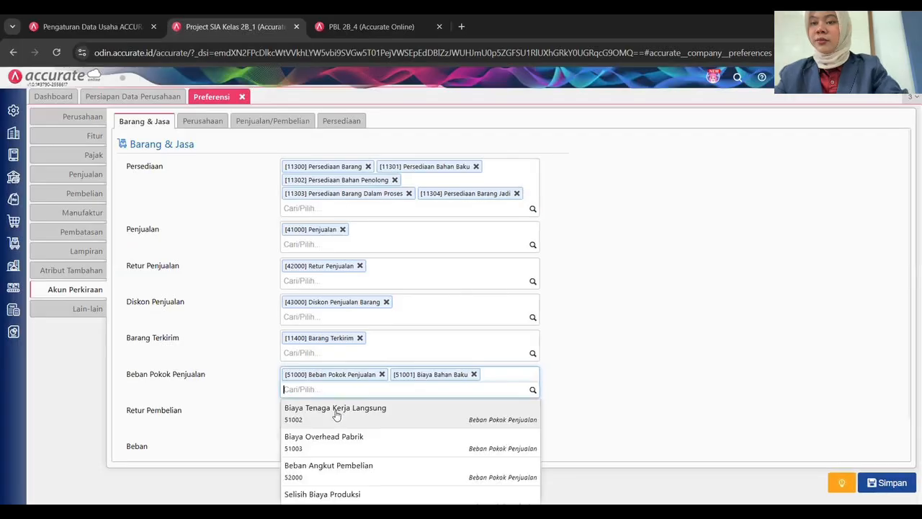
key("Return")
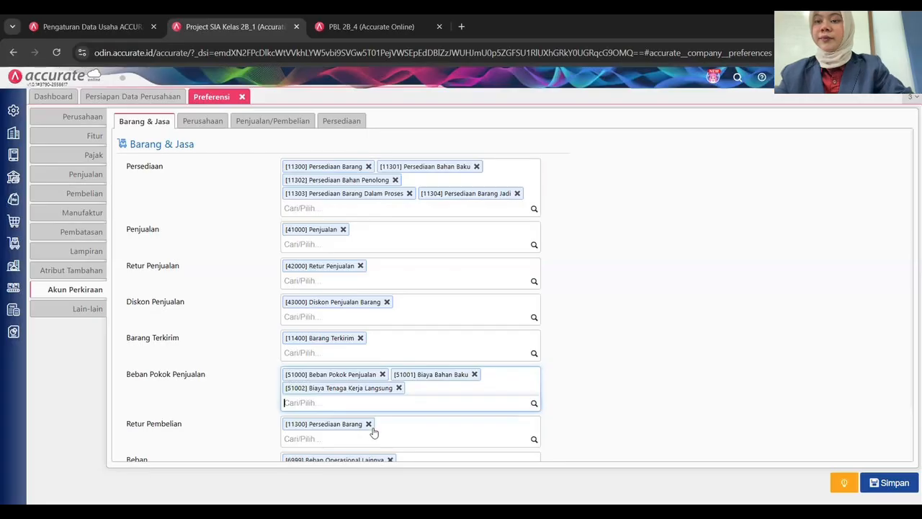
left_click(399, 426)
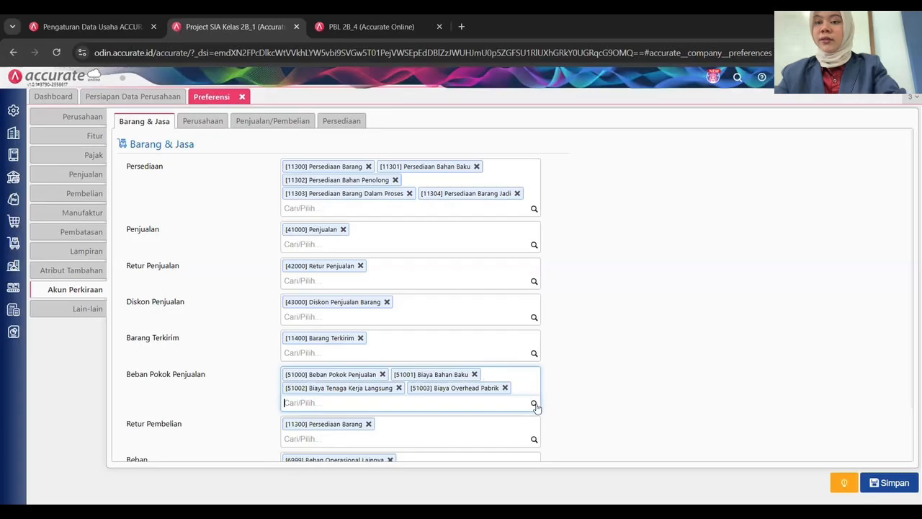
left_click(534, 404)
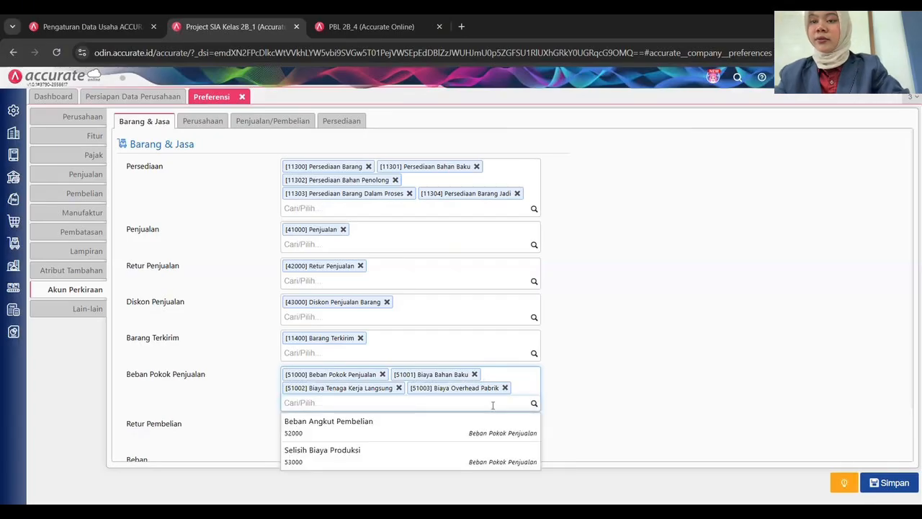
left_click(476, 325)
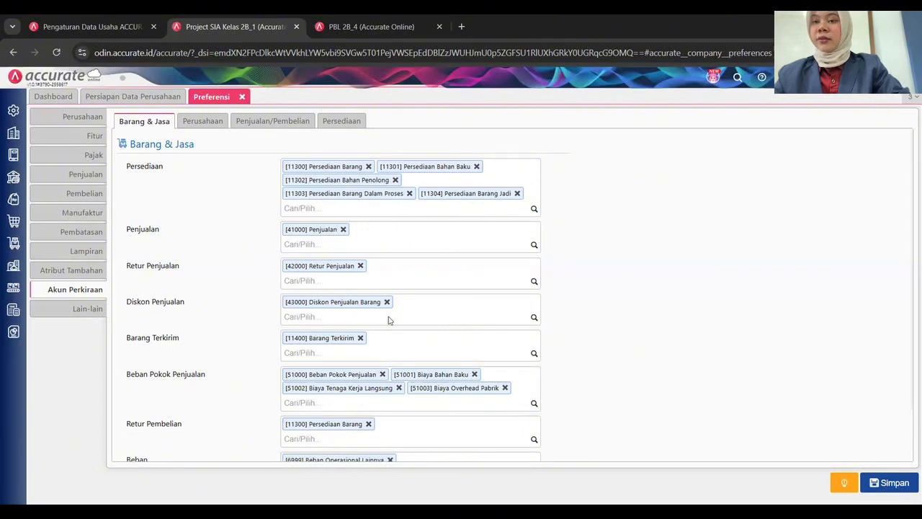
Add Persediaan Bahan Baku (11301) and Persediaan Bahan Penolong (11302) to Retur Pembelian.
scroll(389, 320, "down", 1)
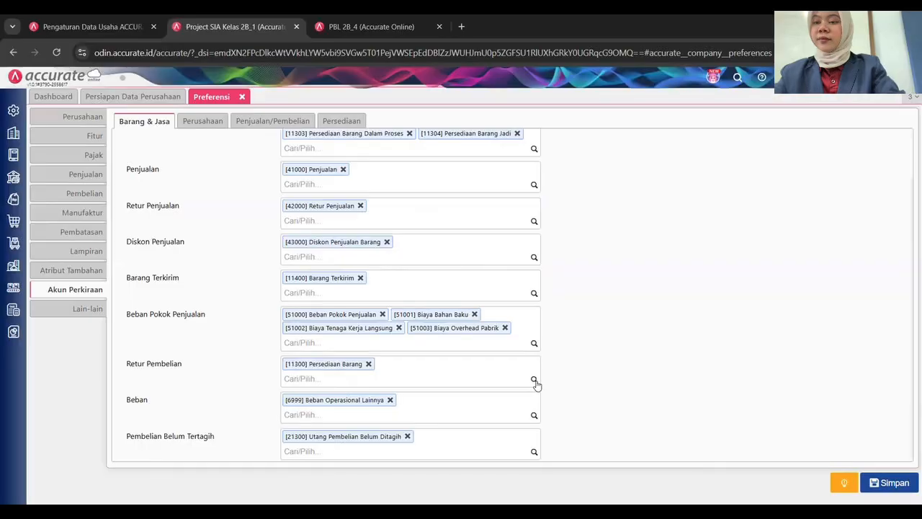
left_click(433, 375)
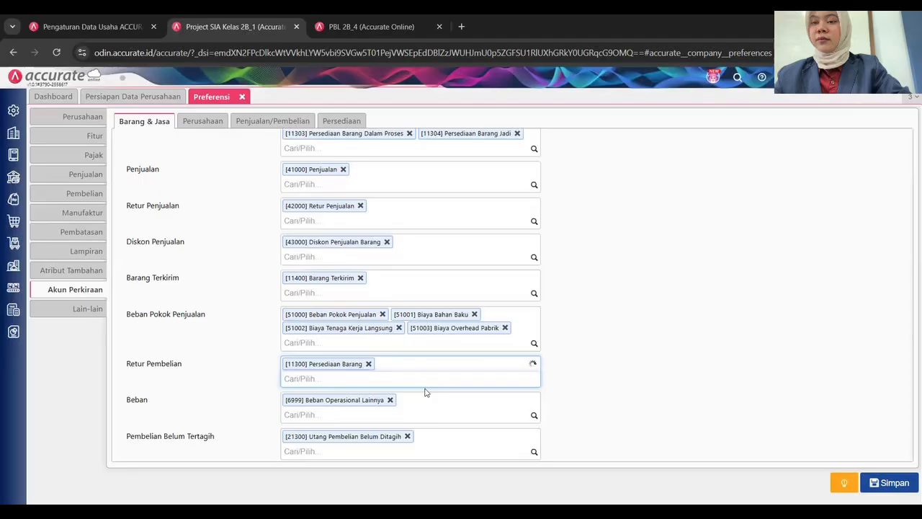
left_click(378, 403)
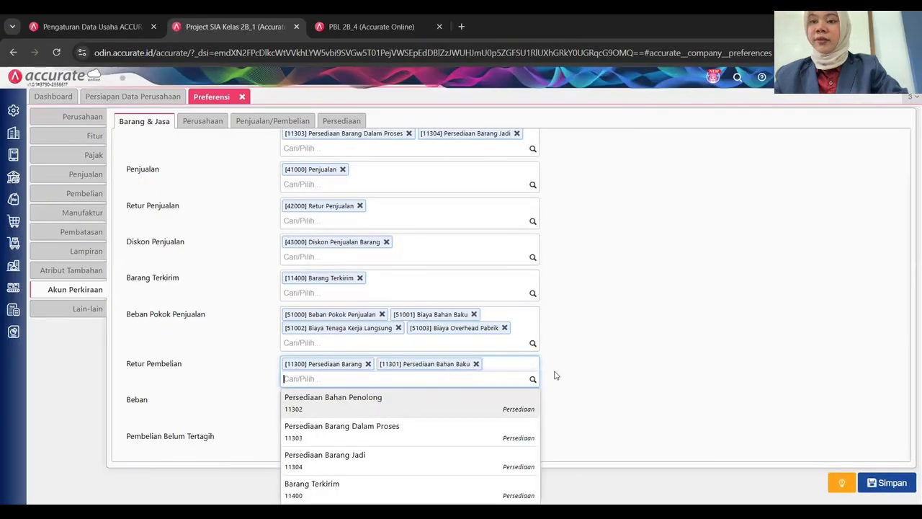
key("Return")
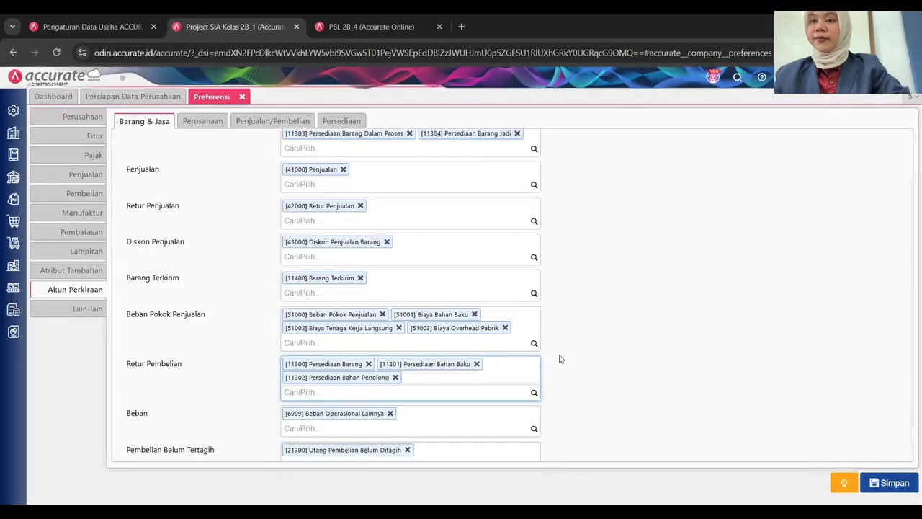
left_click(574, 353)
scroll(527, 275, "up", 1)
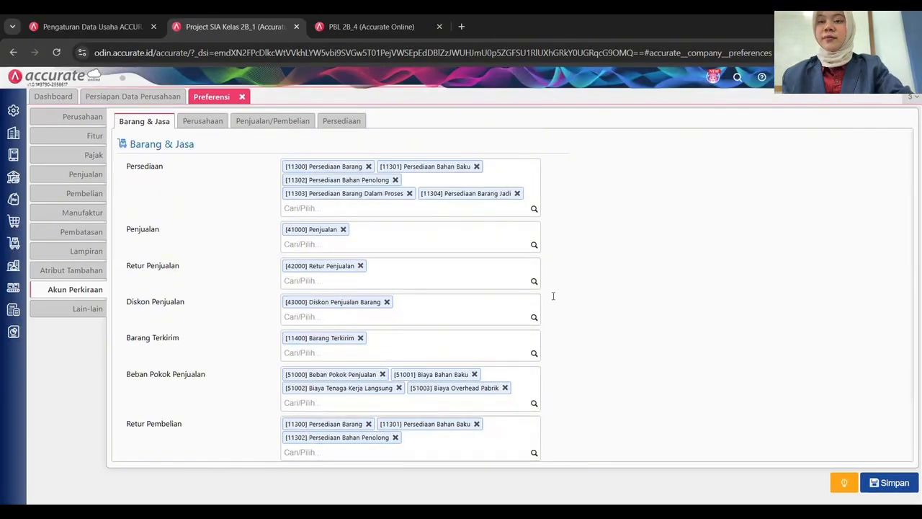
scroll(461, 328, "down", 1)
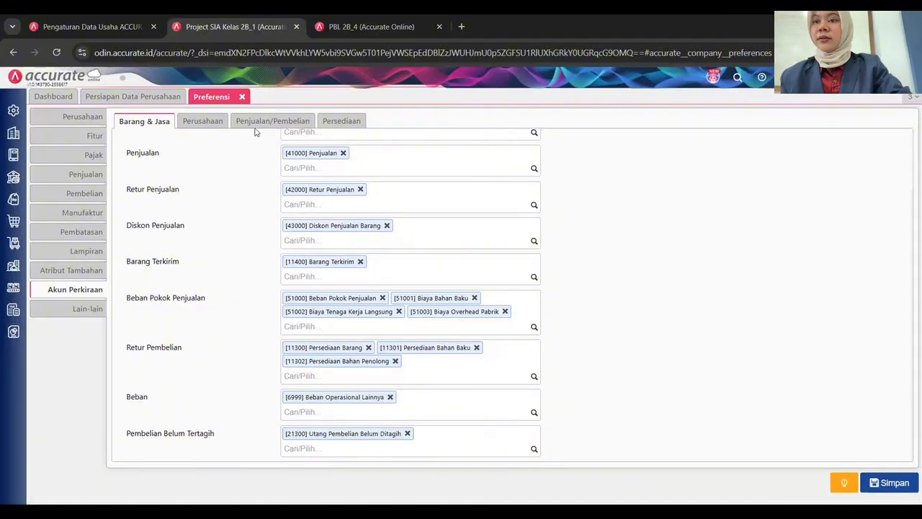
Review the Perusahaan and Penjualan/Pembelian account settings, then show the Persediaan default accounts.
left_click(209, 121)
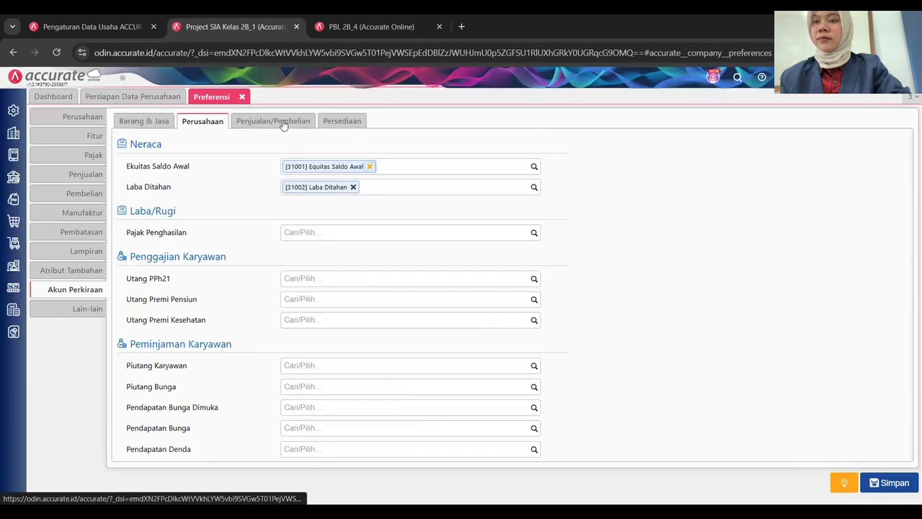
left_click(284, 126)
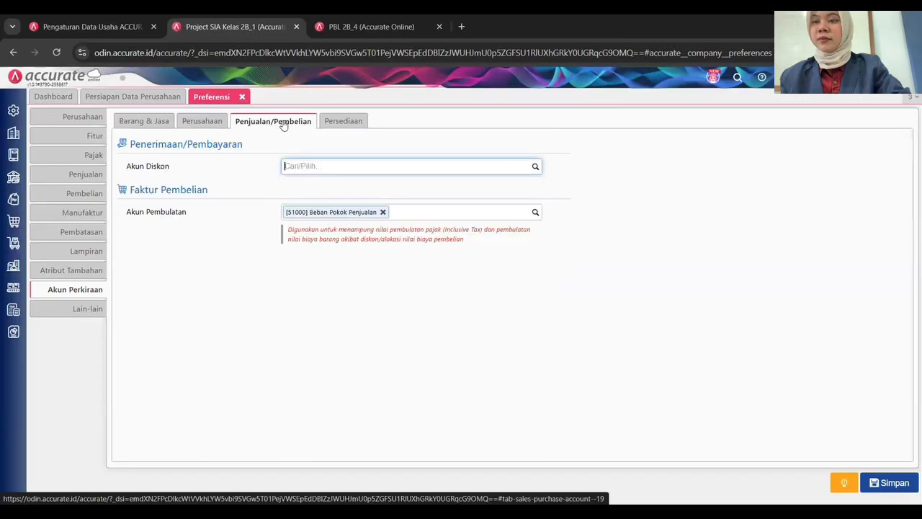
left_click(345, 122)
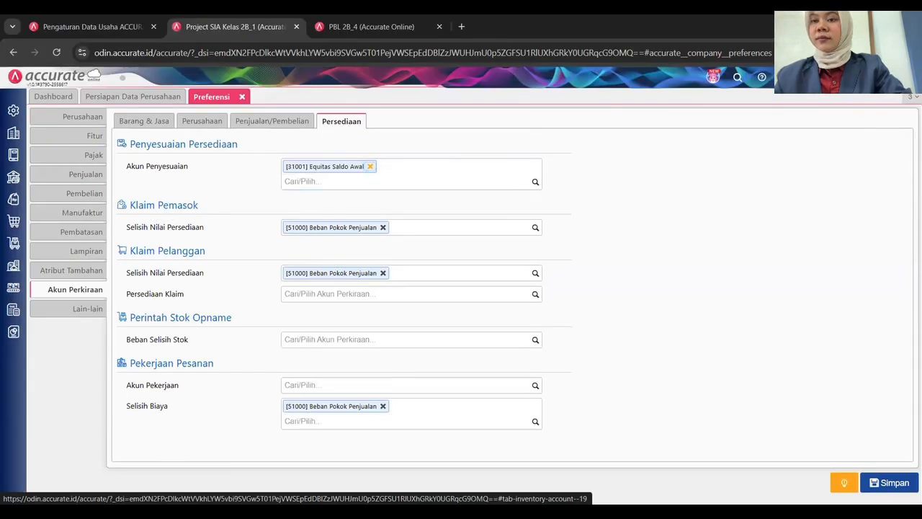
Save the preferences and record a month-end process for Mei 2025.
left_click(895, 483)
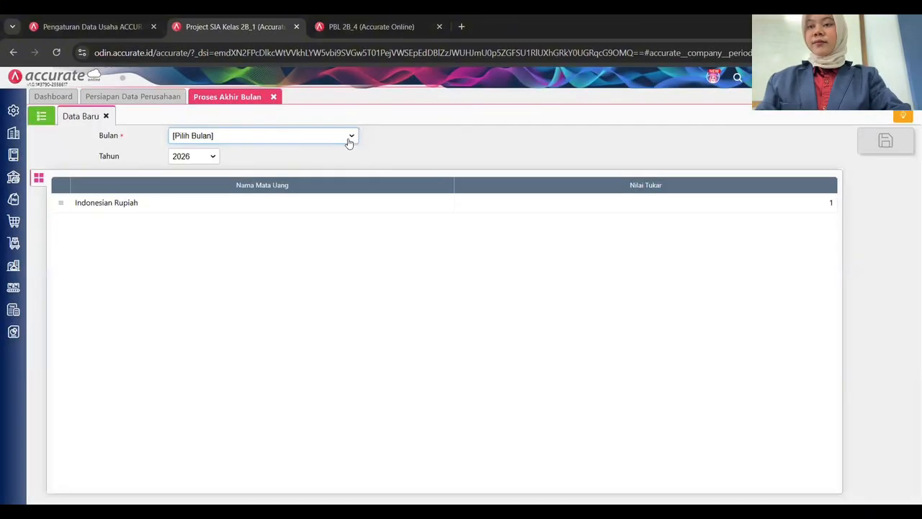
left_click(350, 139)
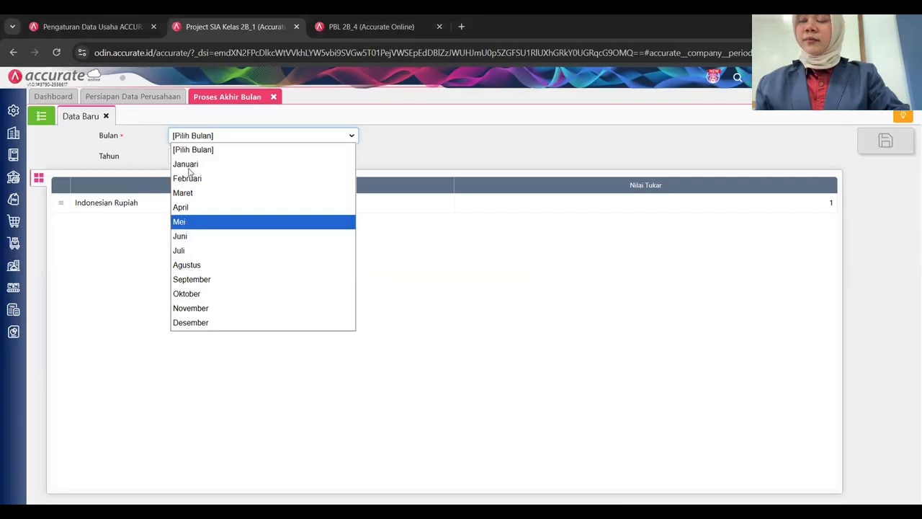
key("Return")
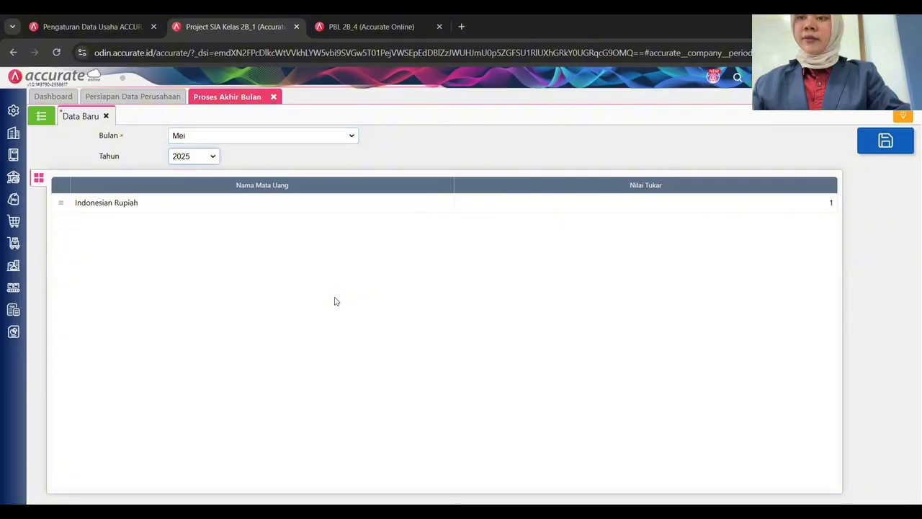
left_click(335, 302)
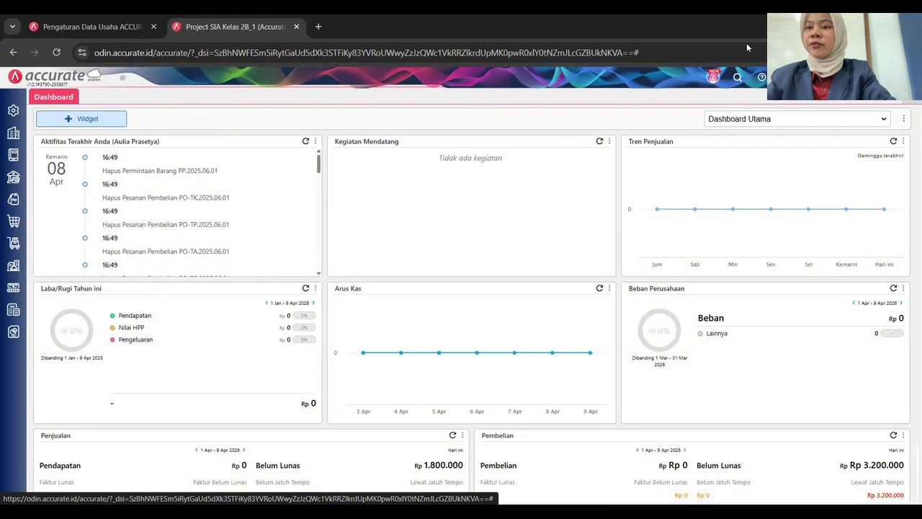
Start a new purchase request dated 01/06/2025.
left_click(15, 245)
left_click(65, 295)
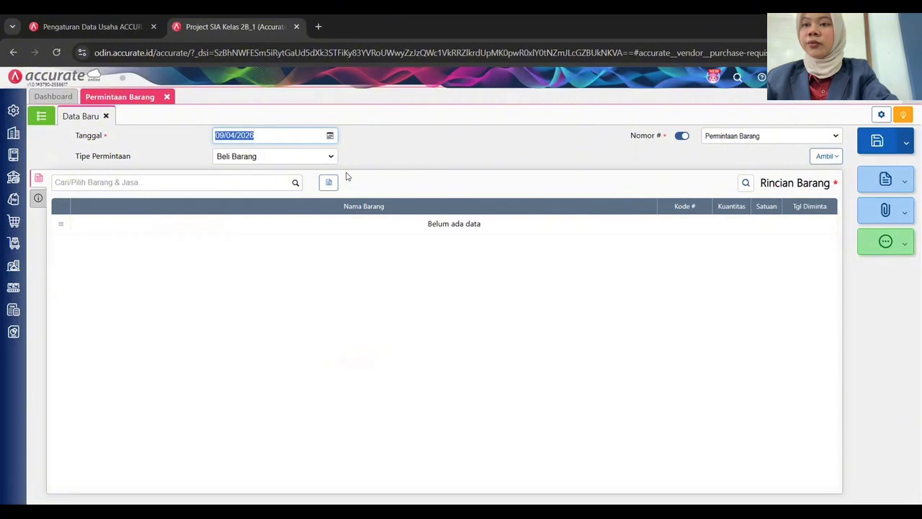
type("01/06/2025")
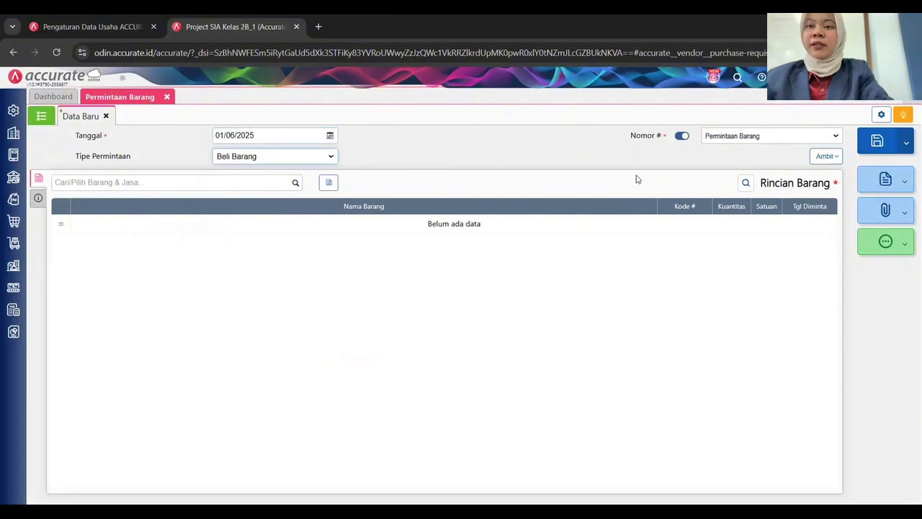
Replace automatic numbering with the manual request number PP.2025.06.01.
left_click(682, 135)
left_click(778, 137)
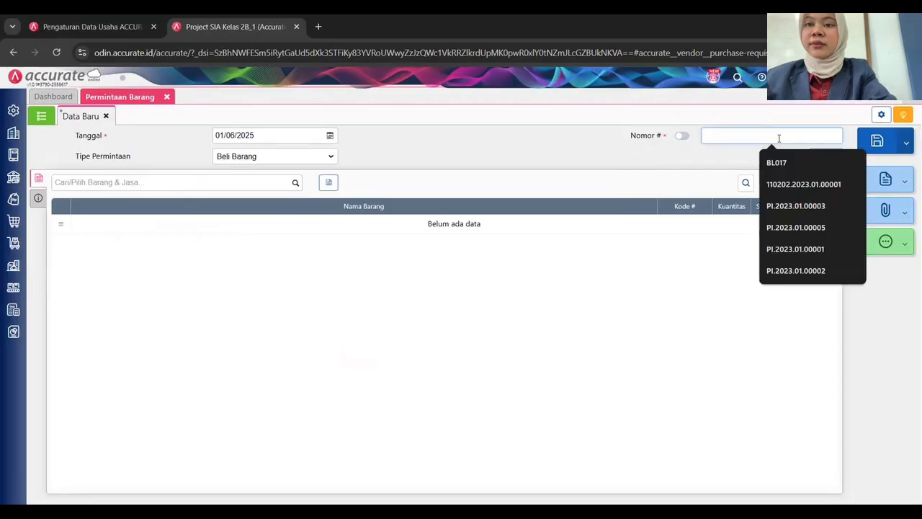
type("PP")
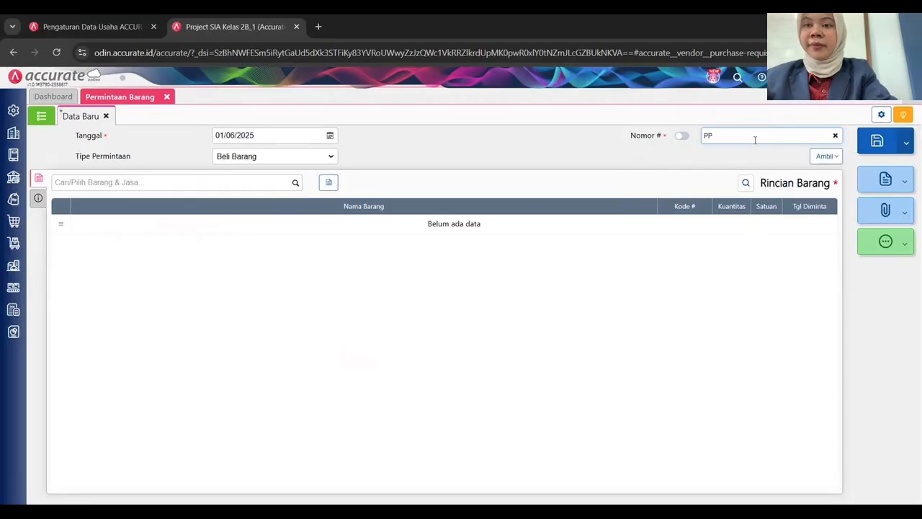
type(".2025.0")
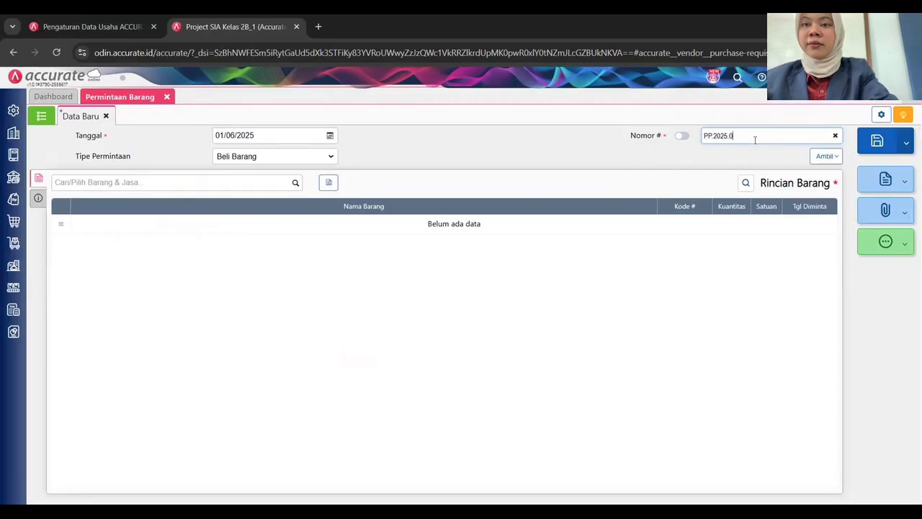
type("6")
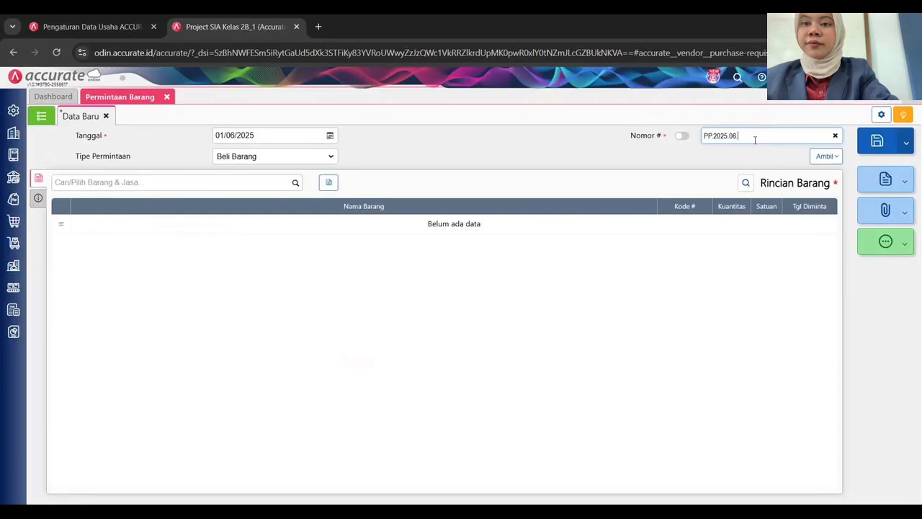
type(".01")
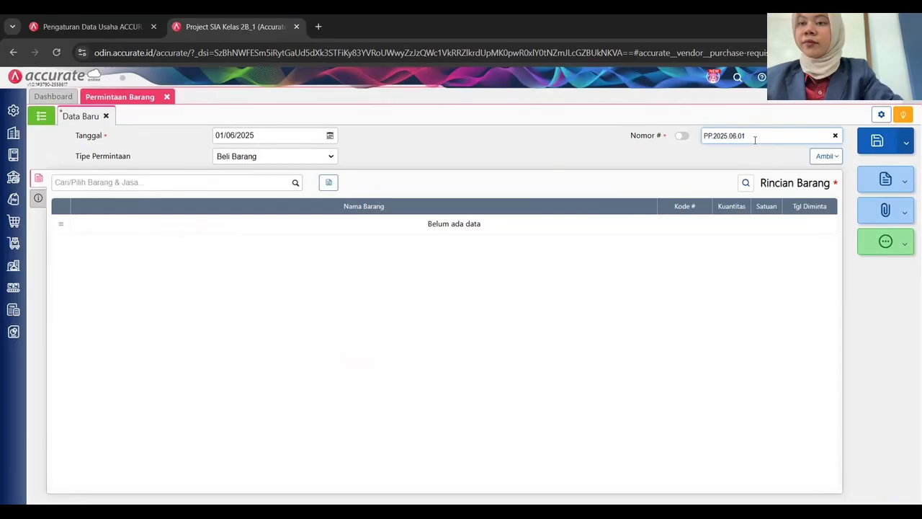
left_click(483, 317)
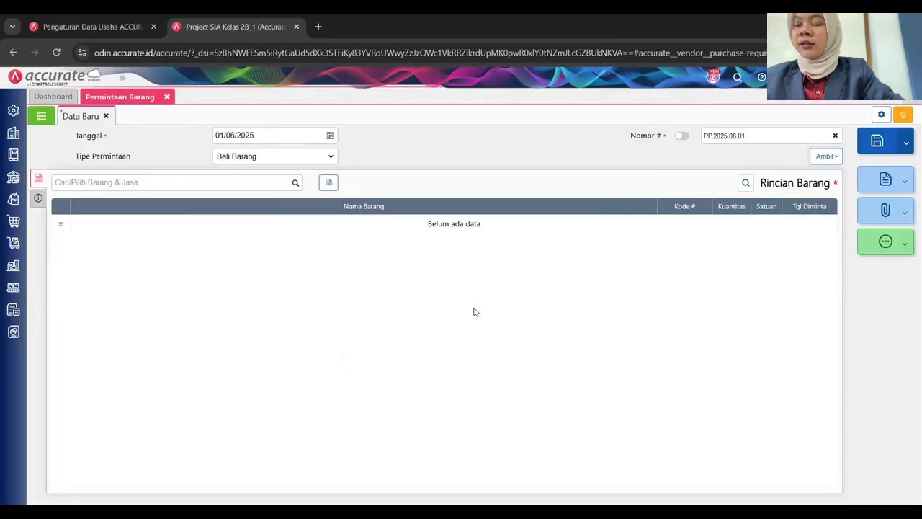
Add Coklat batang (4.000 Gr) and Coklat bubuk (2.000 Gr) to the request's items.
left_click(38, 200)
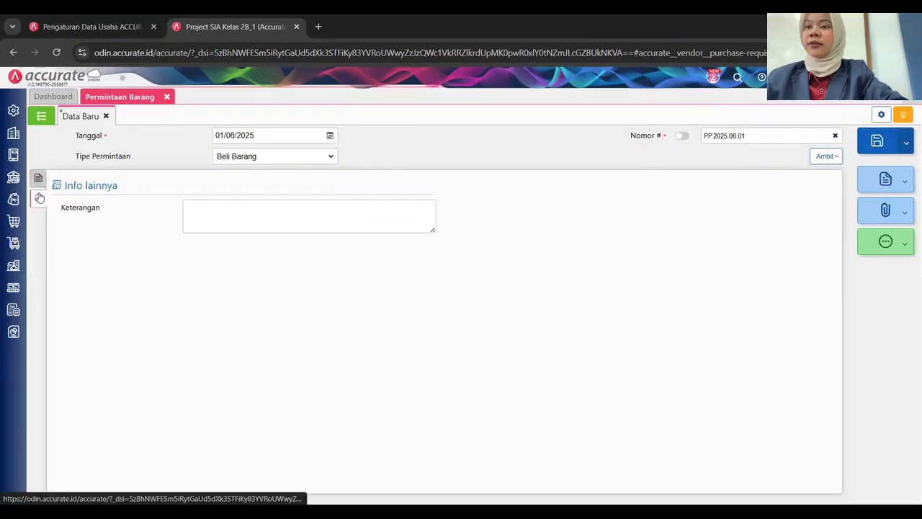
left_click(38, 179)
left_click(295, 183)
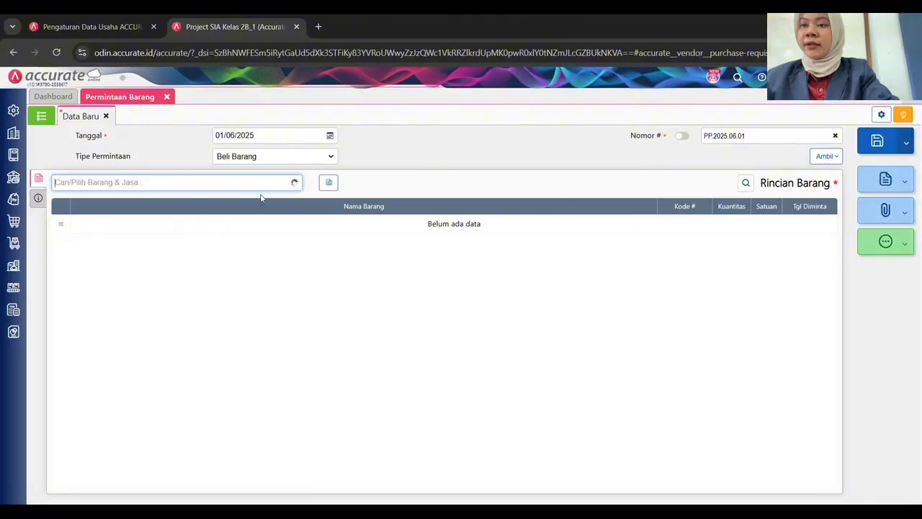
scroll(128, 245, "down", 1)
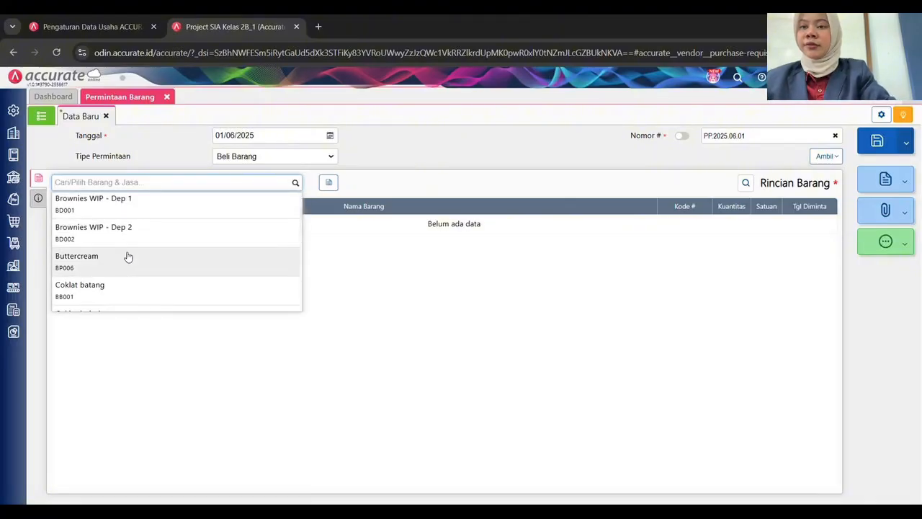
left_click(160, 292)
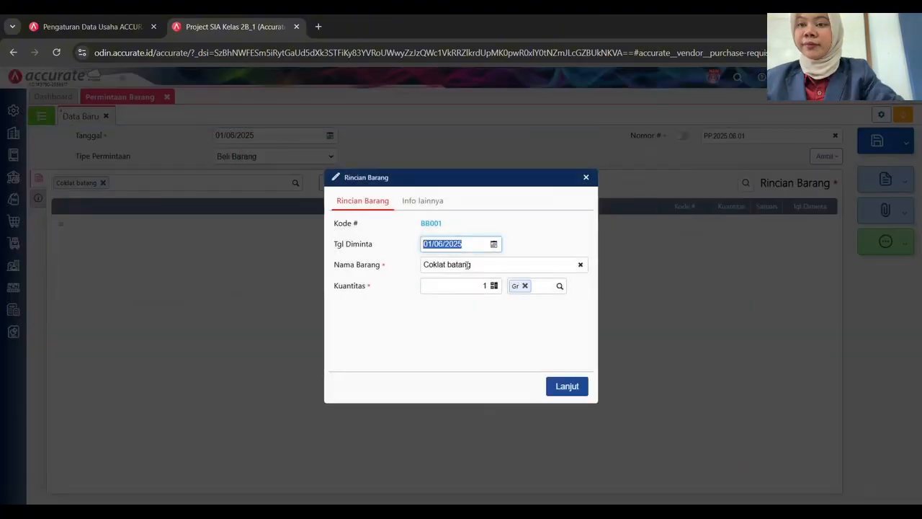
left_click(469, 284)
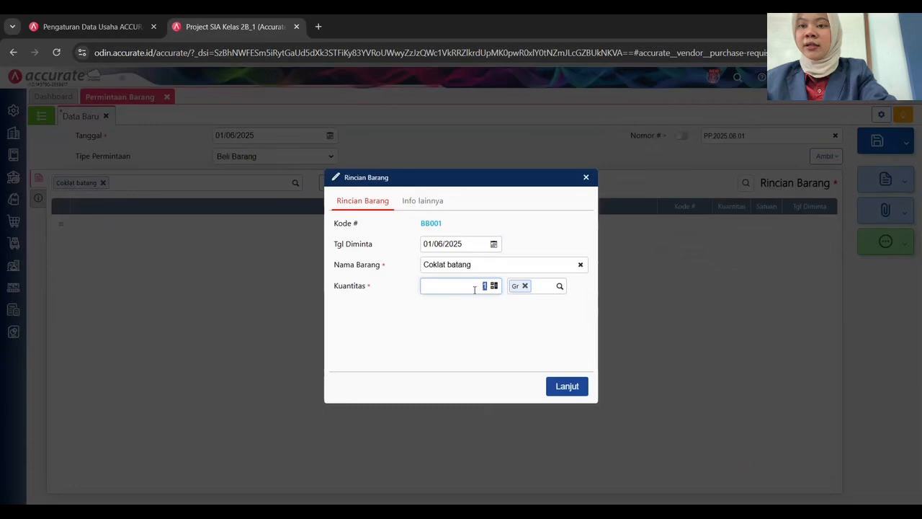
type("4000")
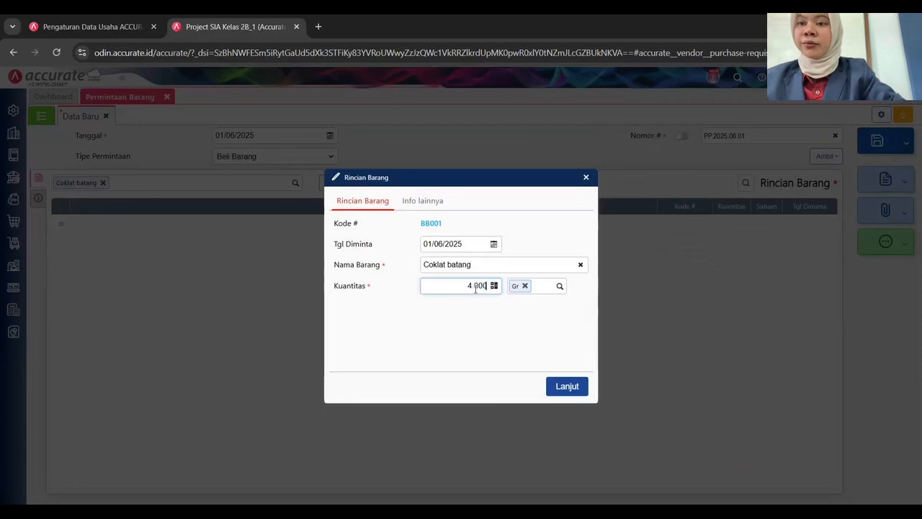
left_click(567, 386)
type("B")
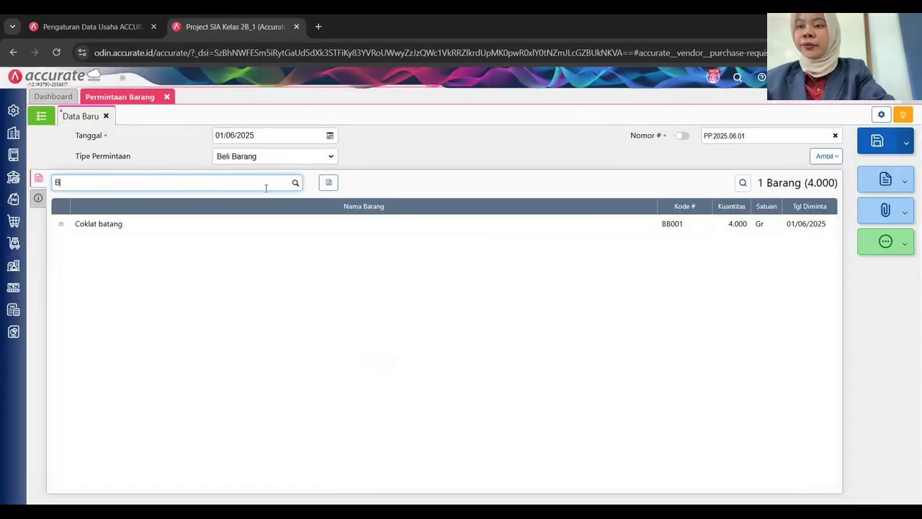
type("UBUK")
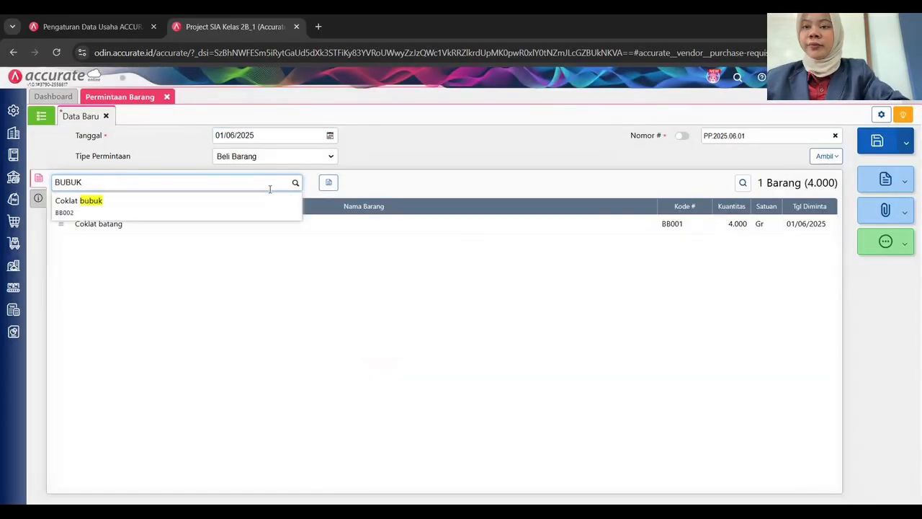
left_click(178, 211)
left_click(461, 285)
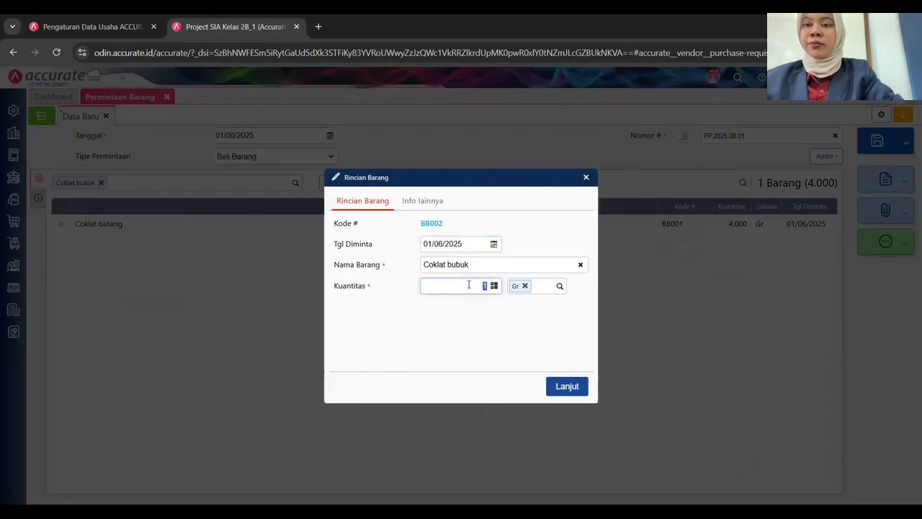
type("2000")
key("Return")
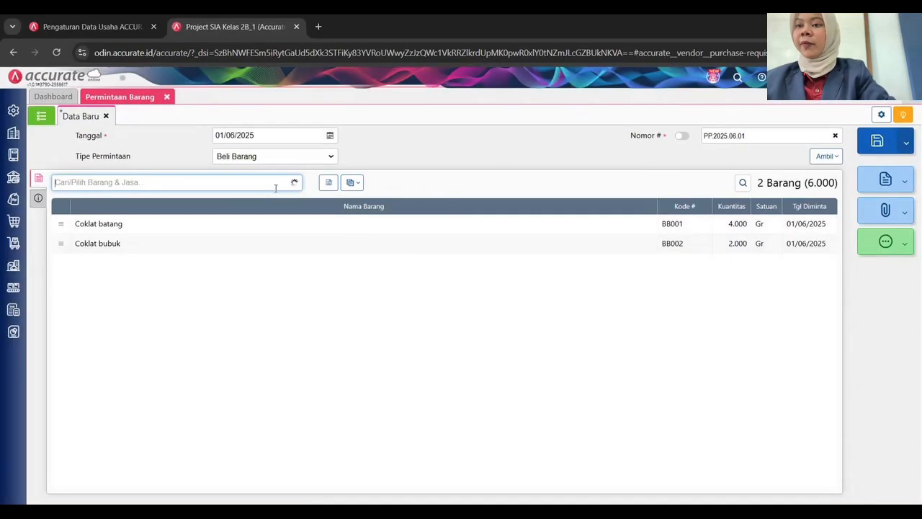
Add Tepung terigu (7.000 Gr) and Telur (210 Pcs) to the request.
type("TERI")
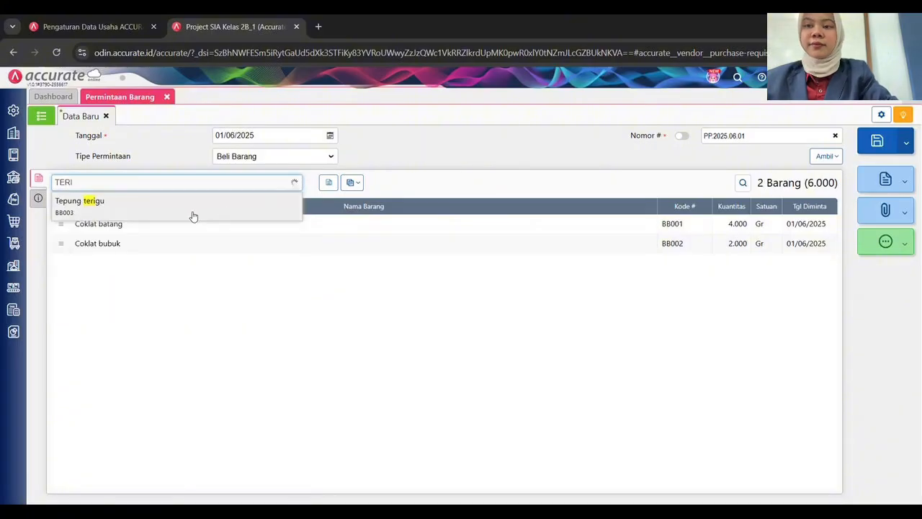
left_click(192, 214)
left_click(477, 281)
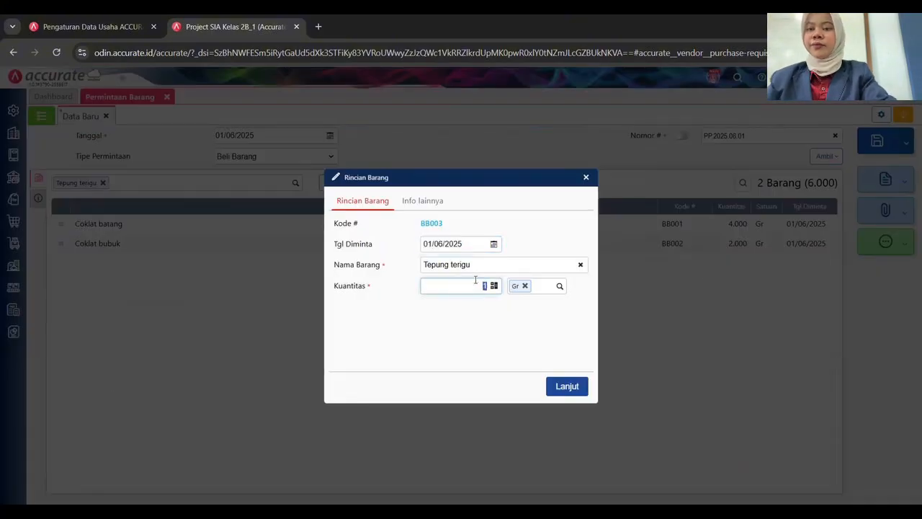
type("7")
left_click(567, 387)
type("T")
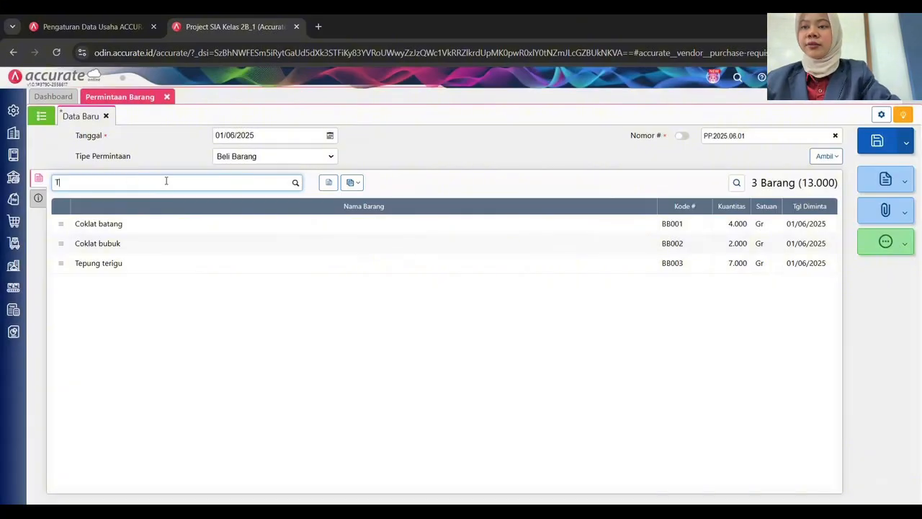
type("ELUR")
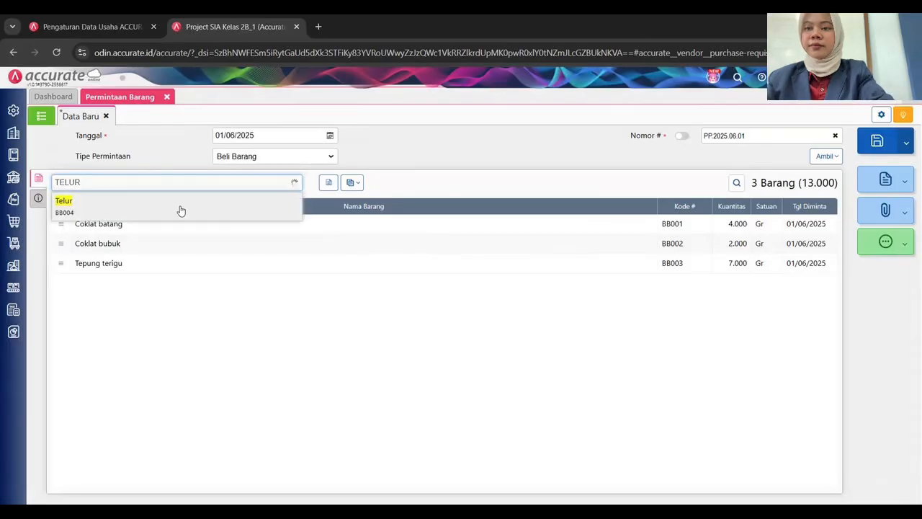
left_click(181, 210)
left_click(478, 285)
type("21")
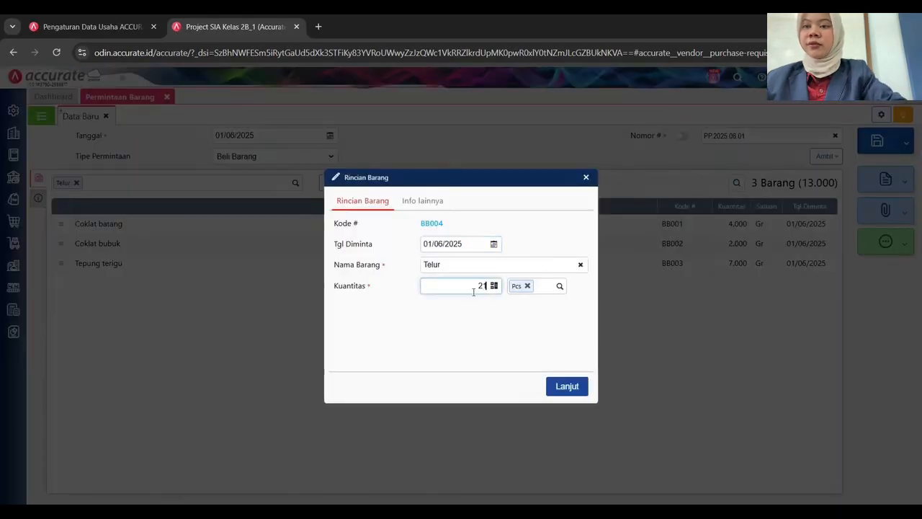
type("0")
left_click(565, 388)
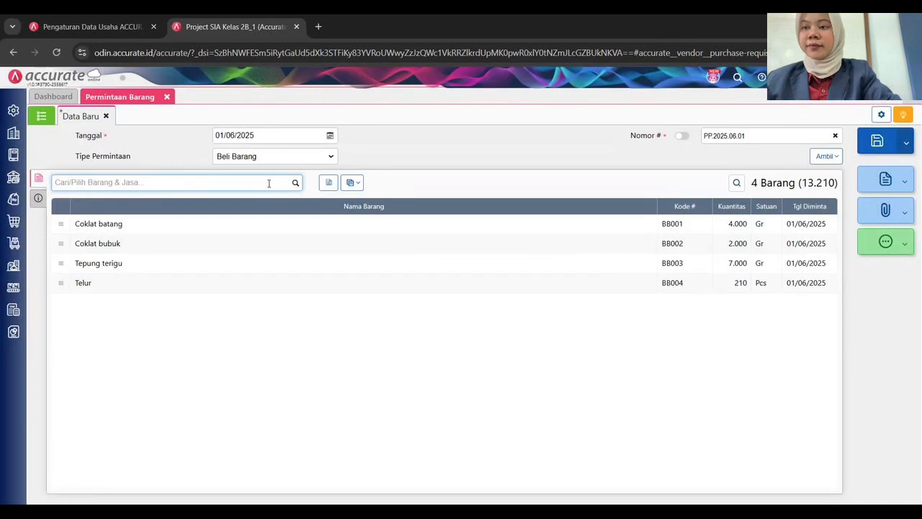
Add Gula halus with quantity 7000 and Margarin with 4.000 Gr.
type("GULA")
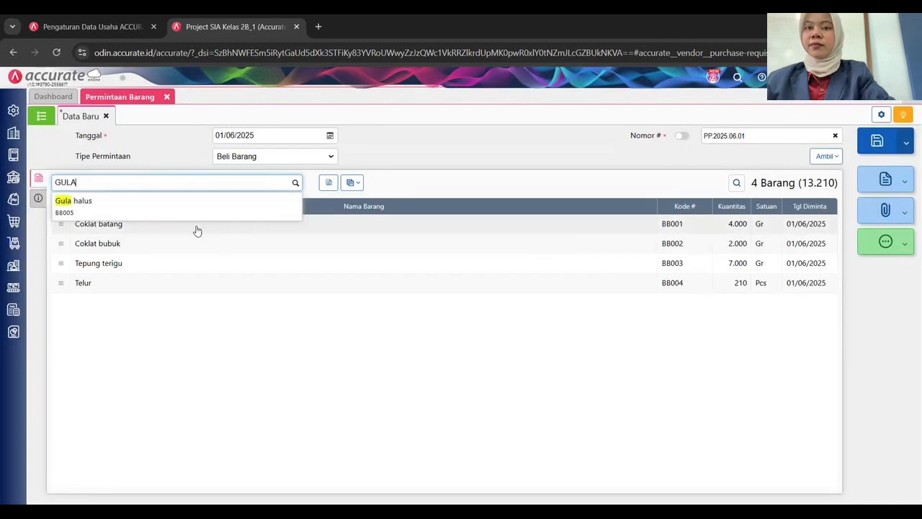
left_click(176, 210)
left_click(464, 286)
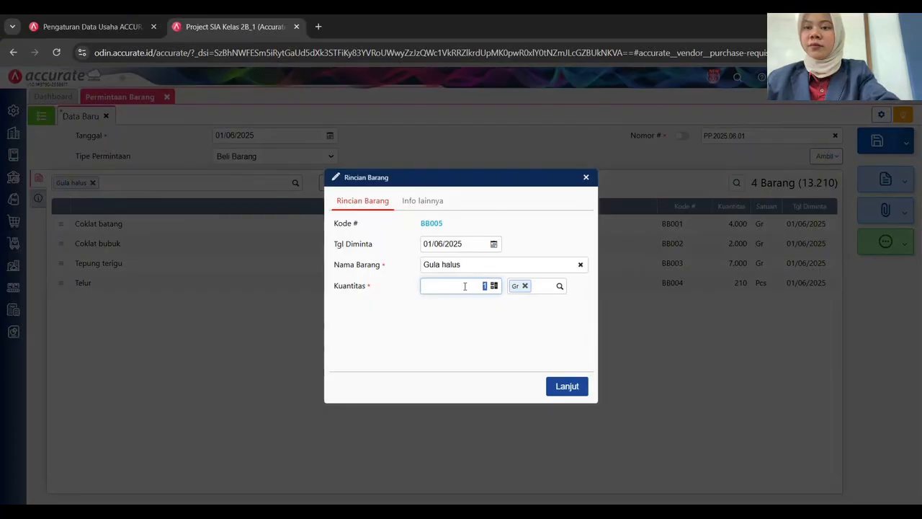
type("7000")
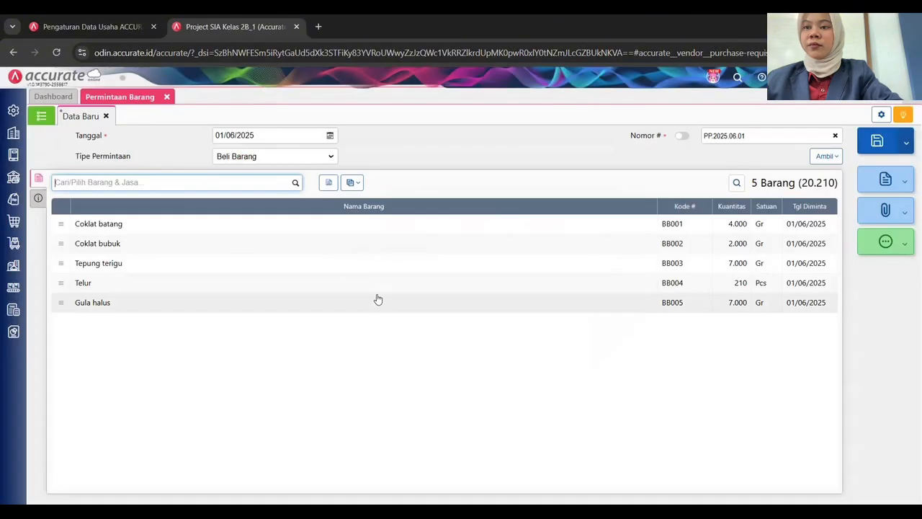
left_click(295, 185)
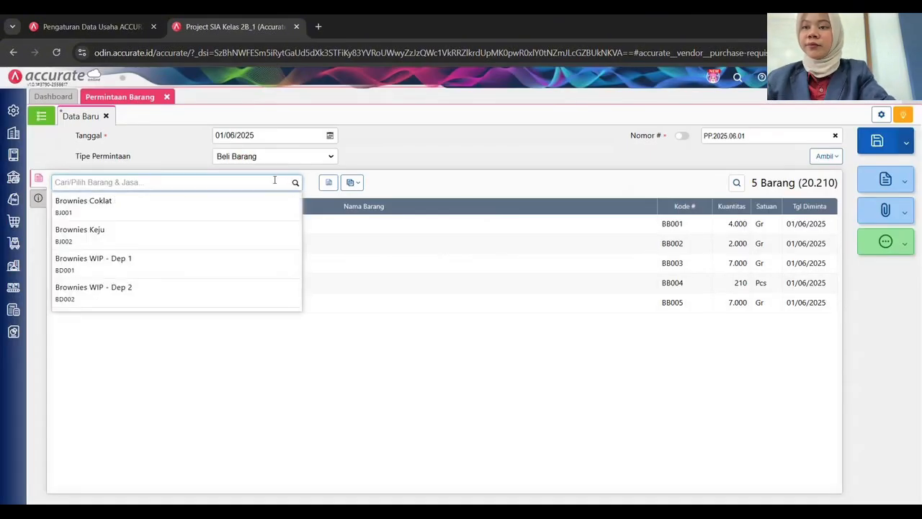
type("MA")
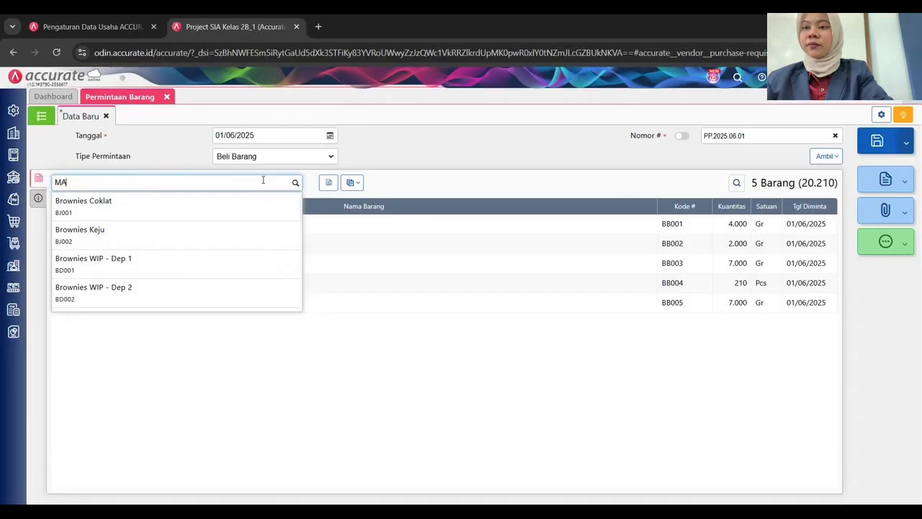
type("RGARIN")
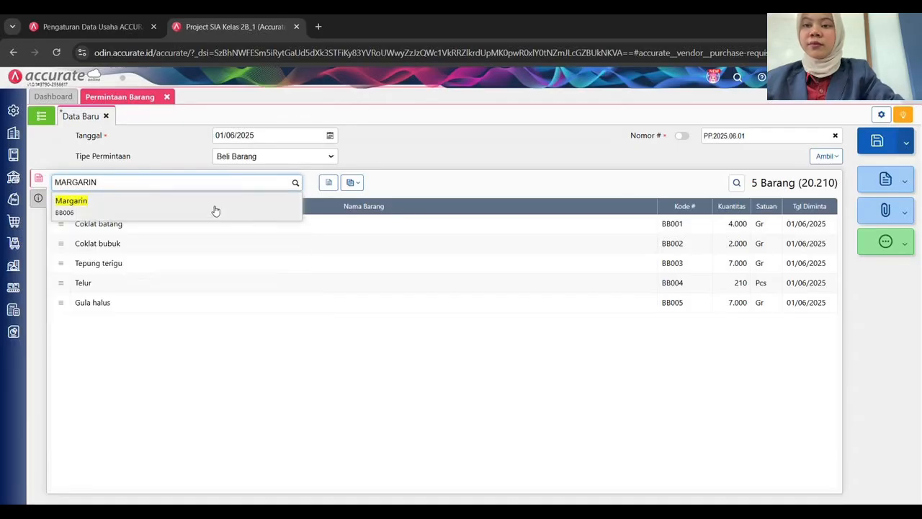
left_click(214, 209)
left_click(464, 287)
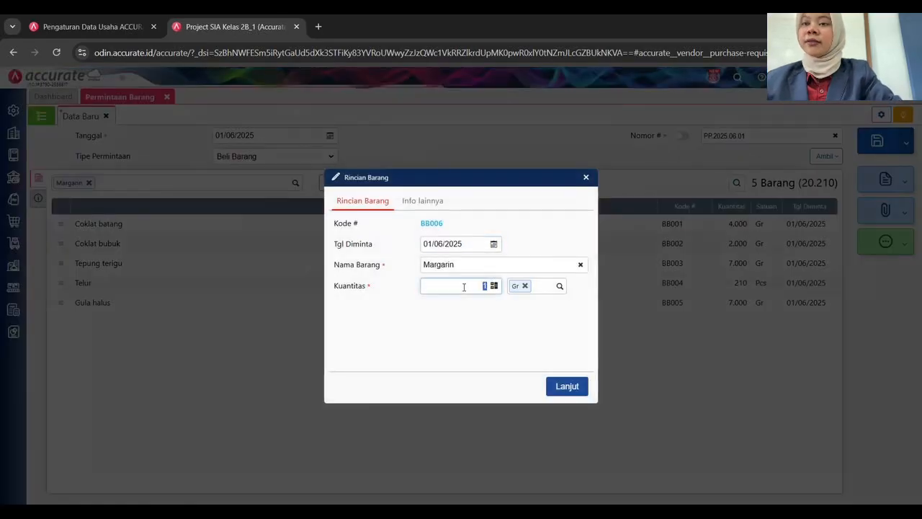
type("4")
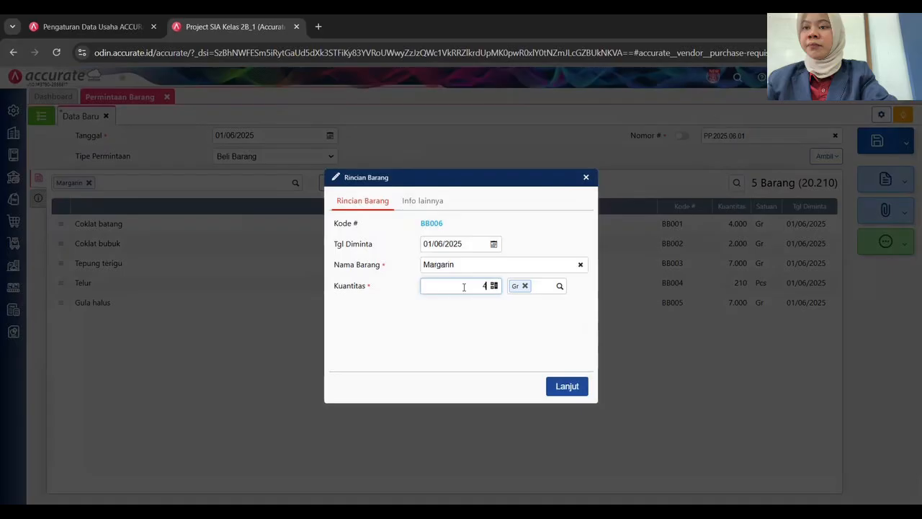
type(".000")
left_click(566, 387)
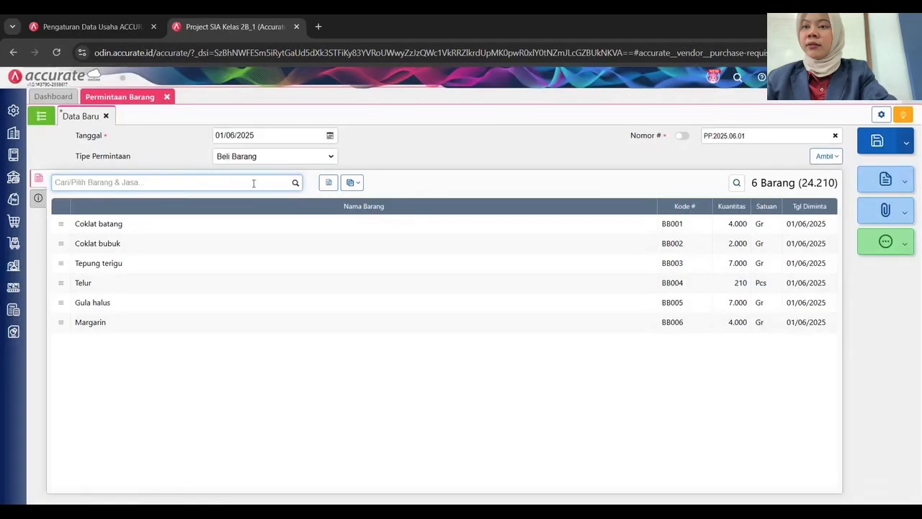
Add Minyak sayur with a quantity of 2.000 Gr.
type("MINYAK")
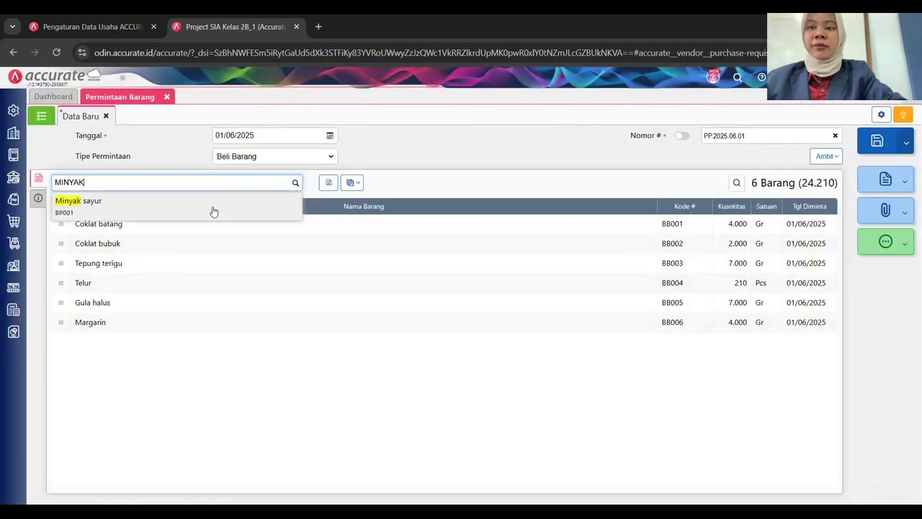
left_click(212, 208)
left_click(472, 286)
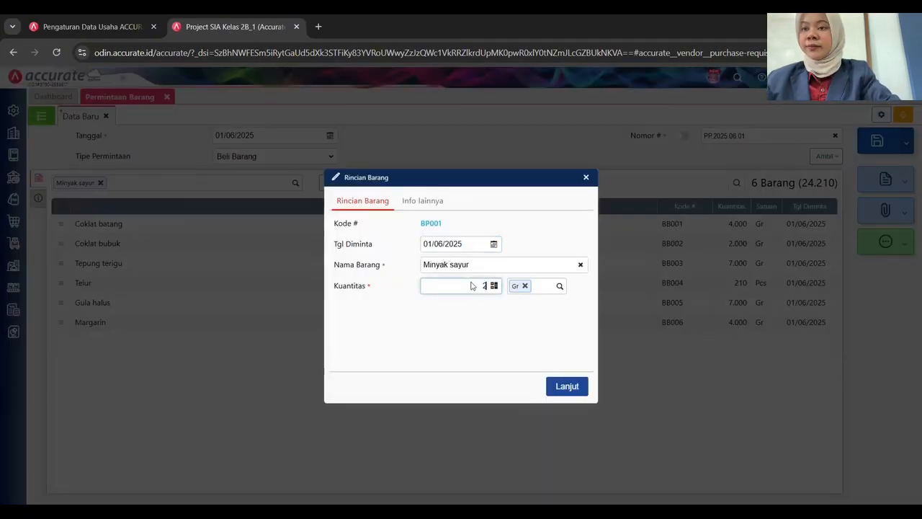
type("2000")
left_click(580, 389)
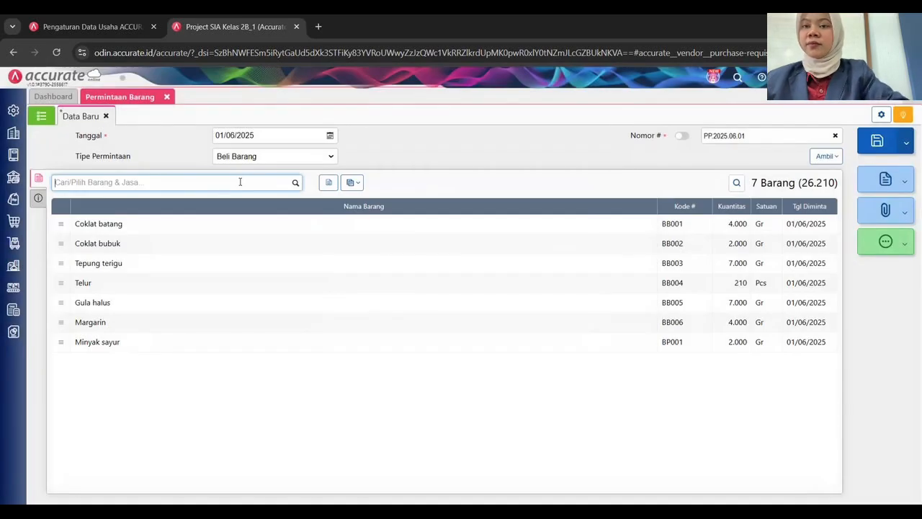
Add Garam with quantity 500 and Vanili with 70 Pcs to the request.
type("GARAM")
left_click(233, 202)
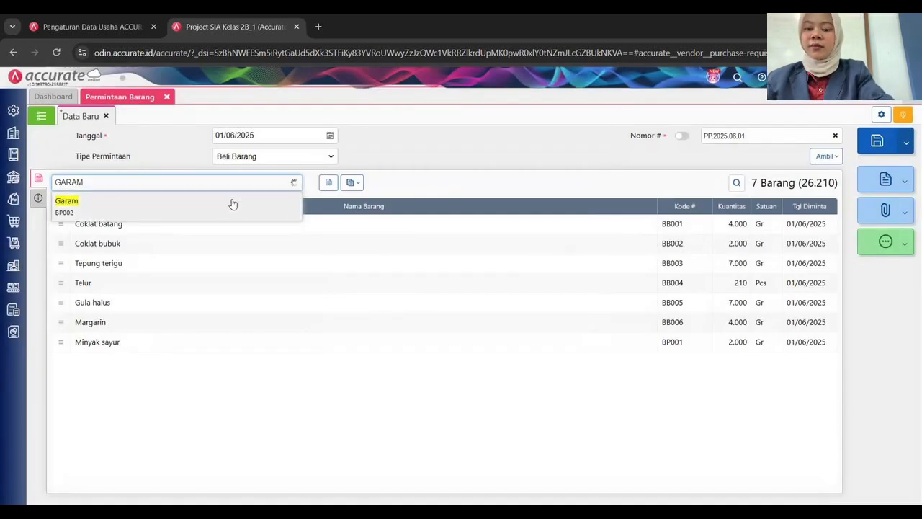
type("500")
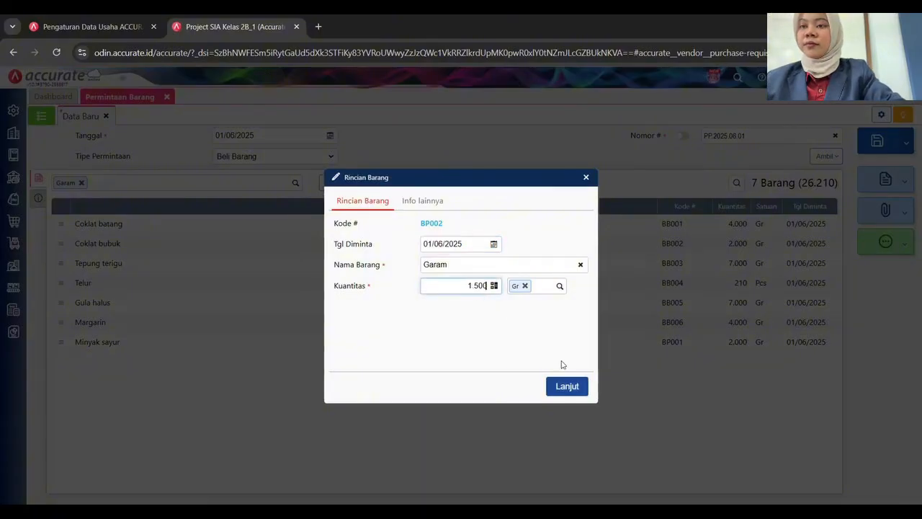
left_click(566, 386)
type("VAN")
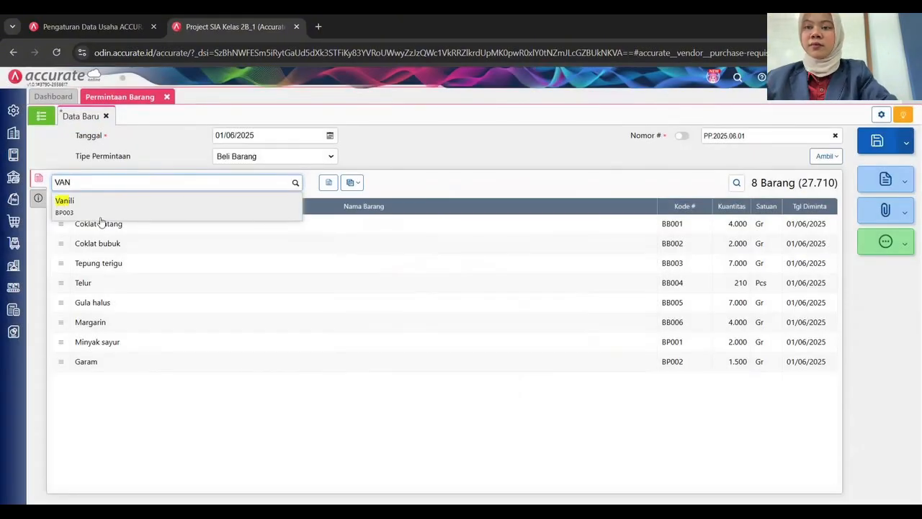
key("Return")
left_click(468, 287)
key("BackSpace")
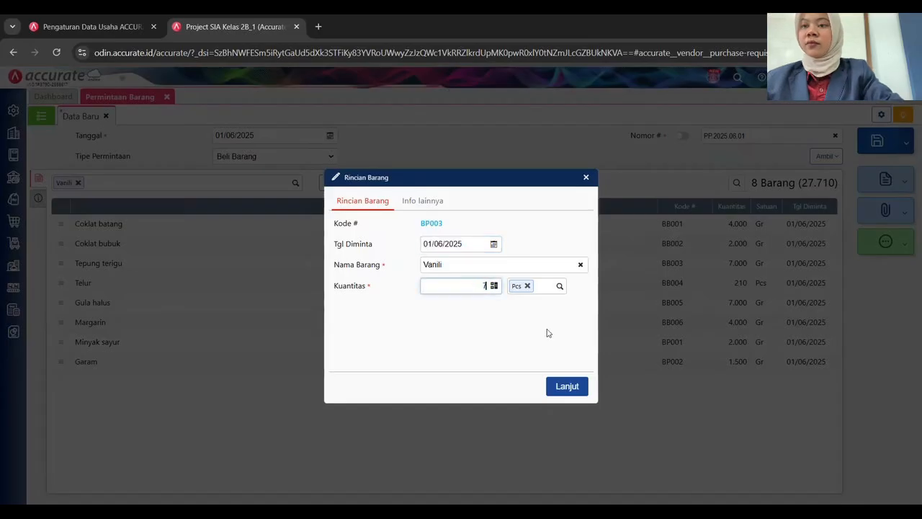
type("70")
left_click(587, 384)
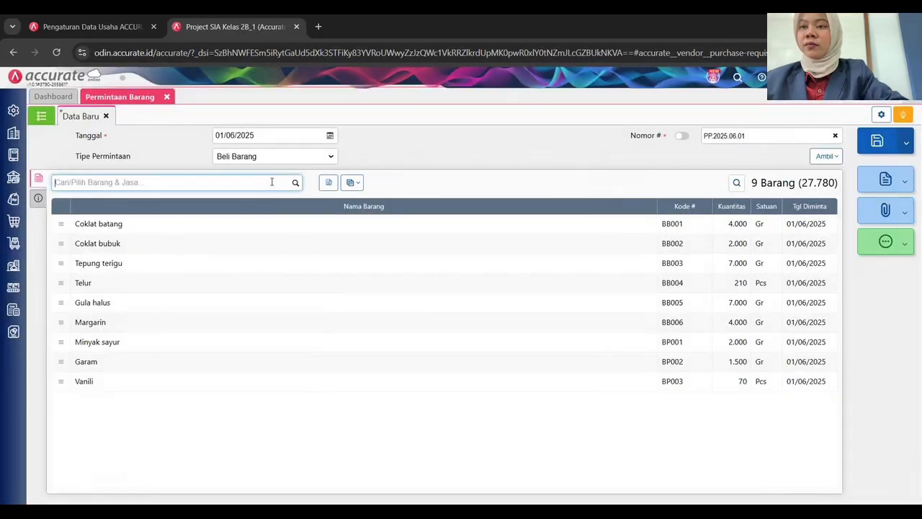
Add Coklat topping (1.400 Gr) and Keju (800 Gr).
type("TOPP")
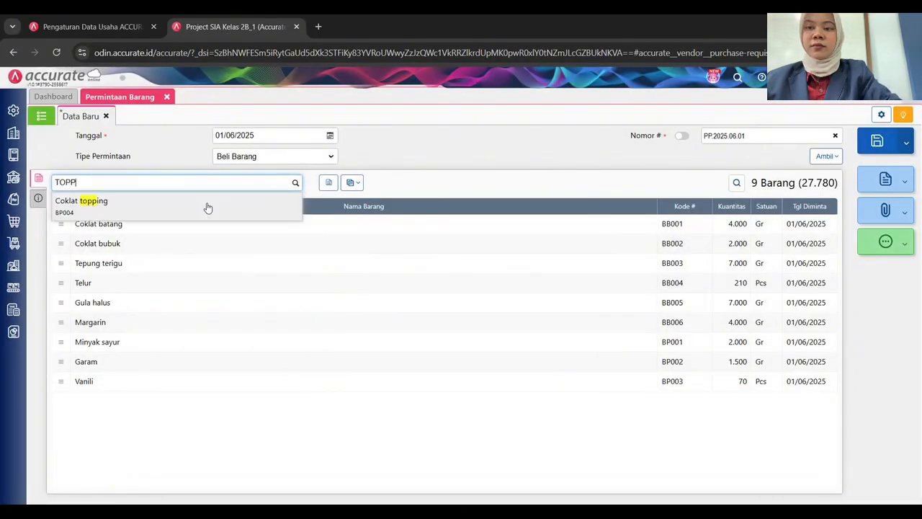
left_click(209, 207)
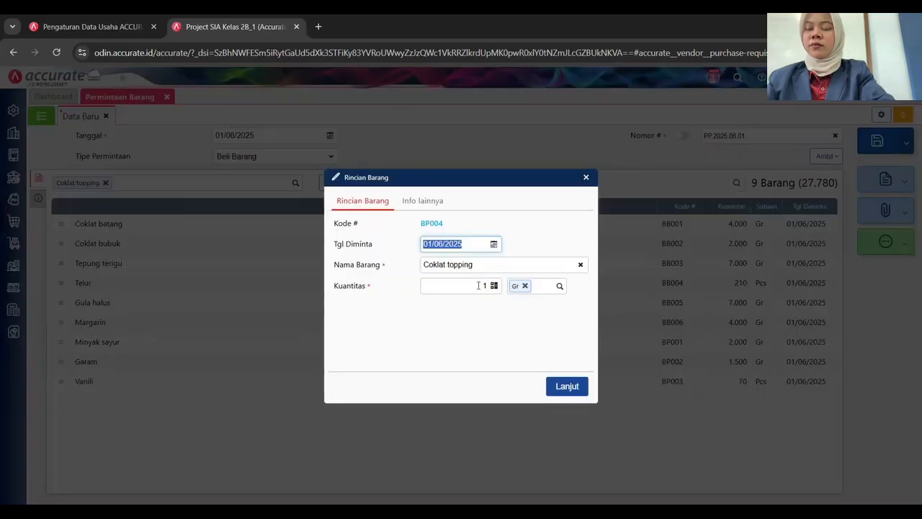
left_click(478, 286)
type("1400")
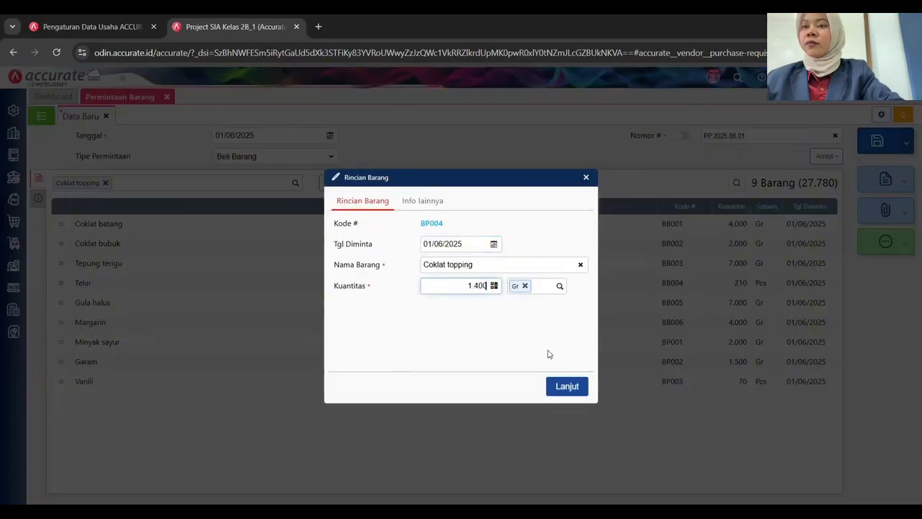
left_click(577, 386)
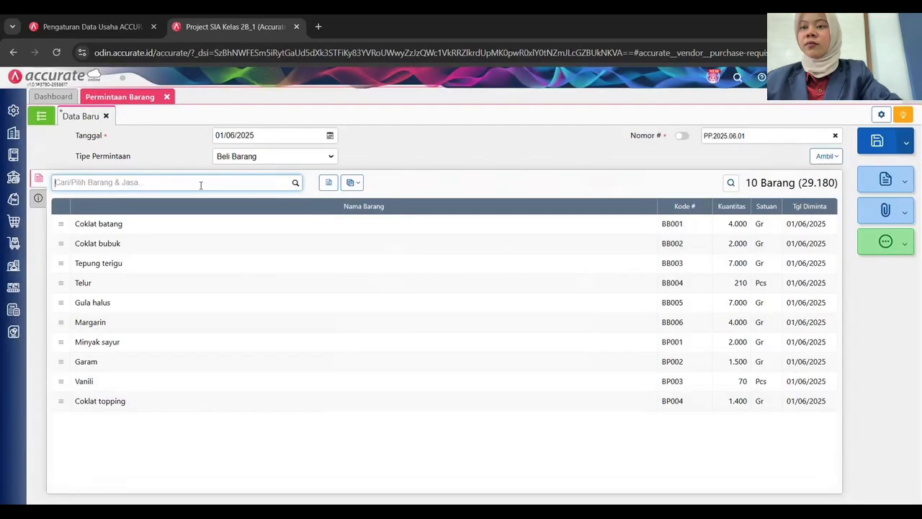
type("KEJU")
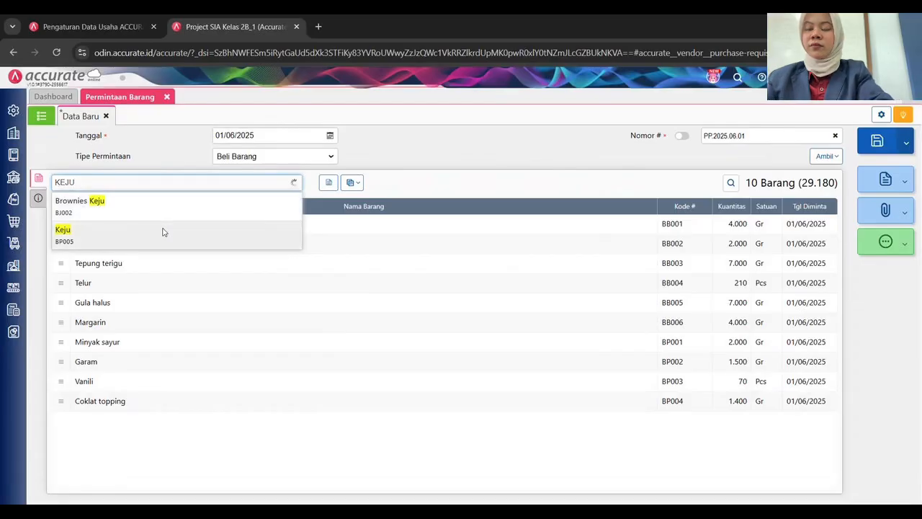
left_click(163, 228)
type("800")
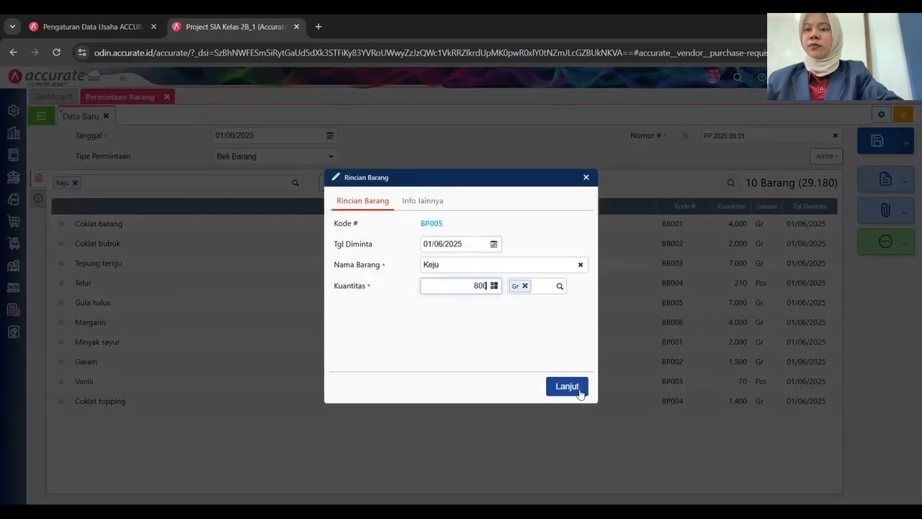
left_click(573, 389)
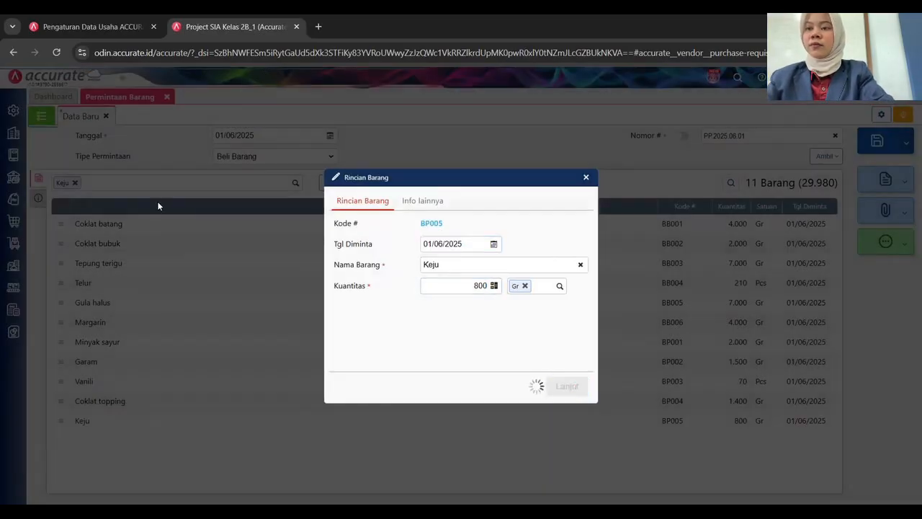
Add Buttercream (7.000 Gr) and Packaging (70 Pcs), completing 13 items.
type("BUTT")
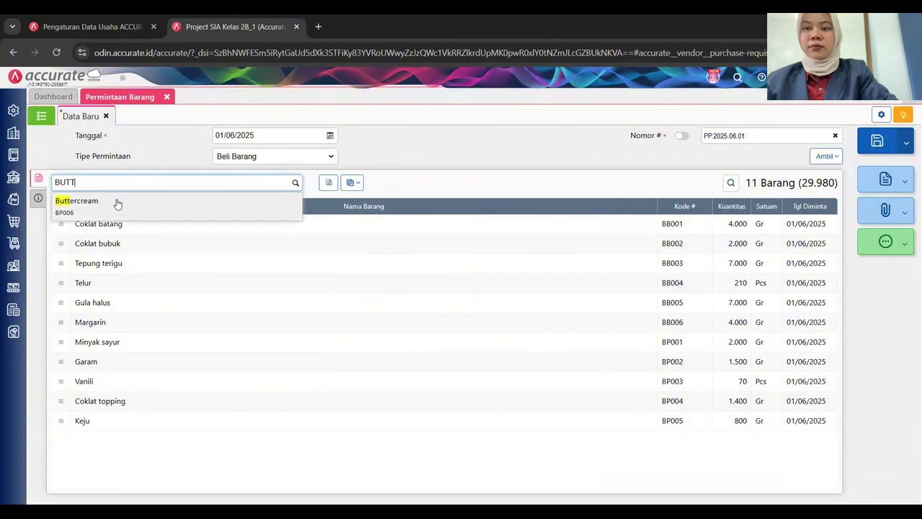
left_click(118, 204)
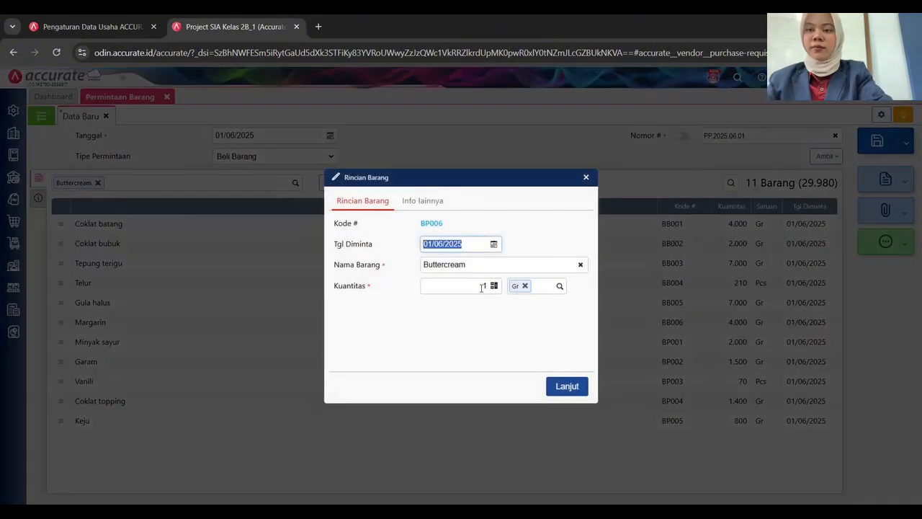
left_click(483, 287)
type("7000")
left_click(581, 384)
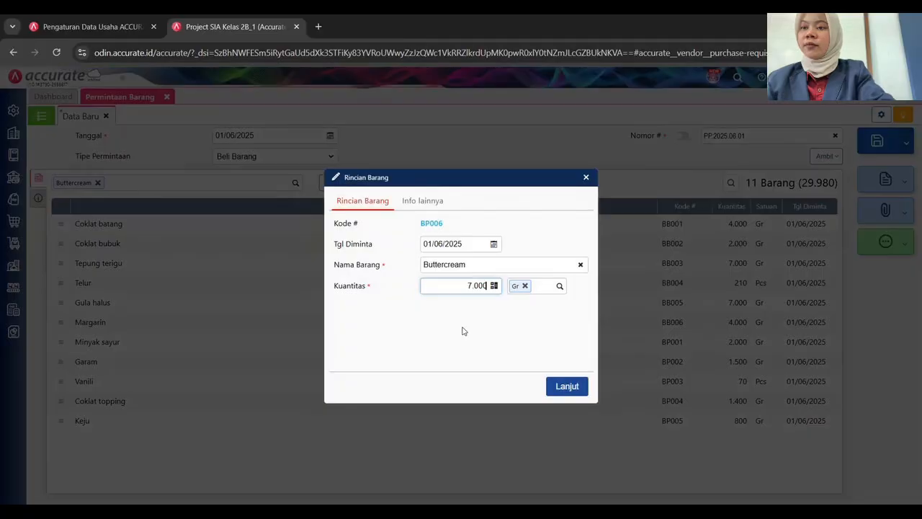
type("PACK")
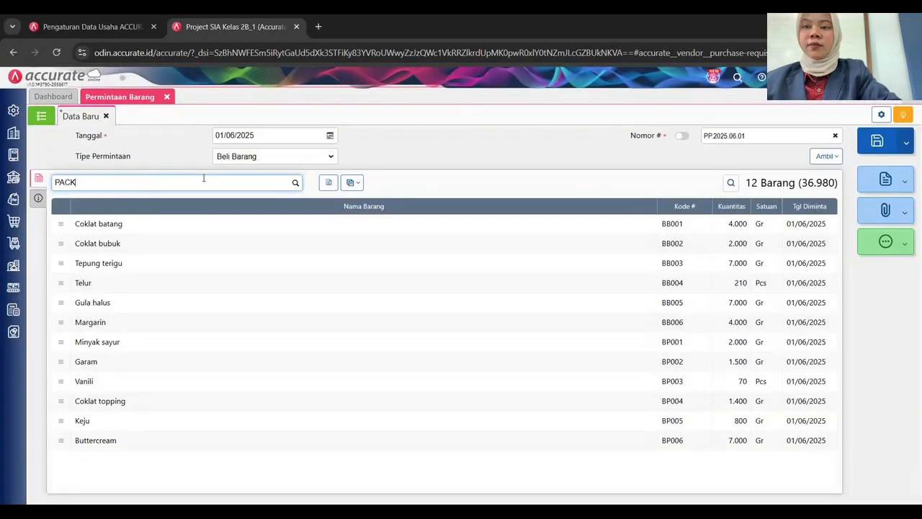
left_click(173, 200)
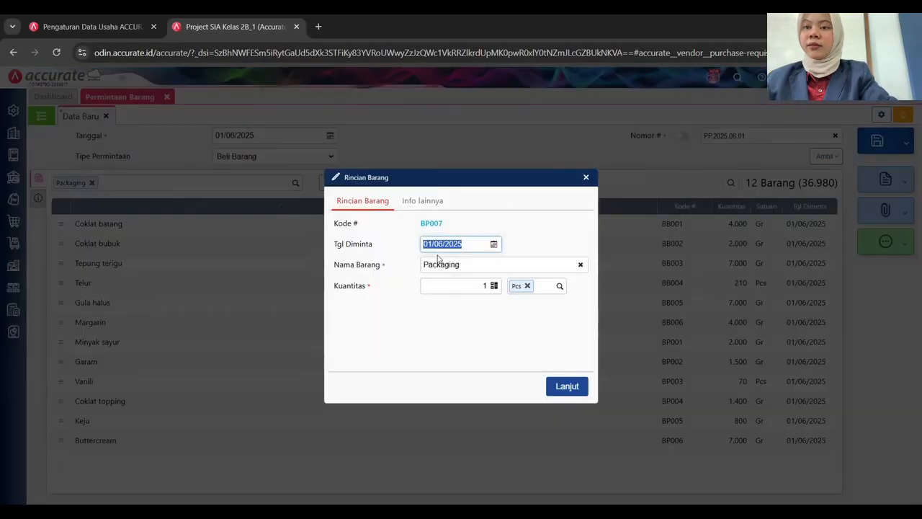
left_click(466, 288)
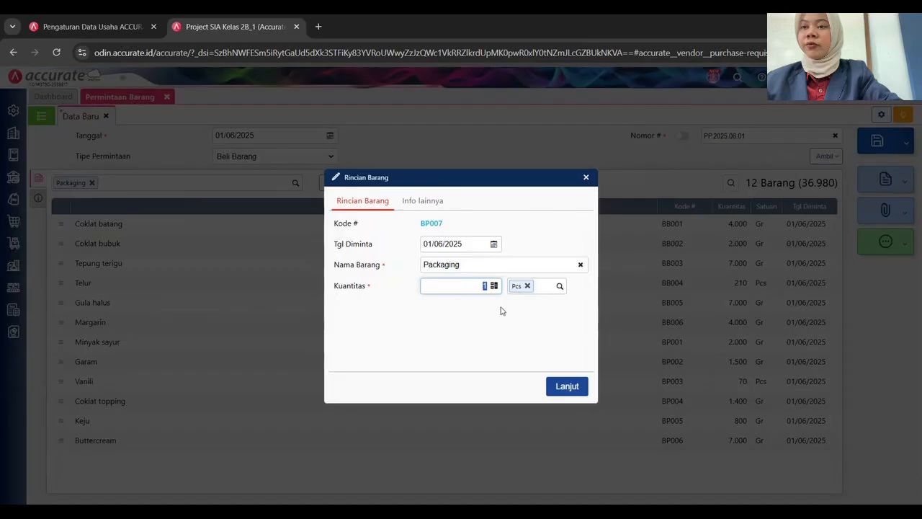
type("70")
left_click(567, 386)
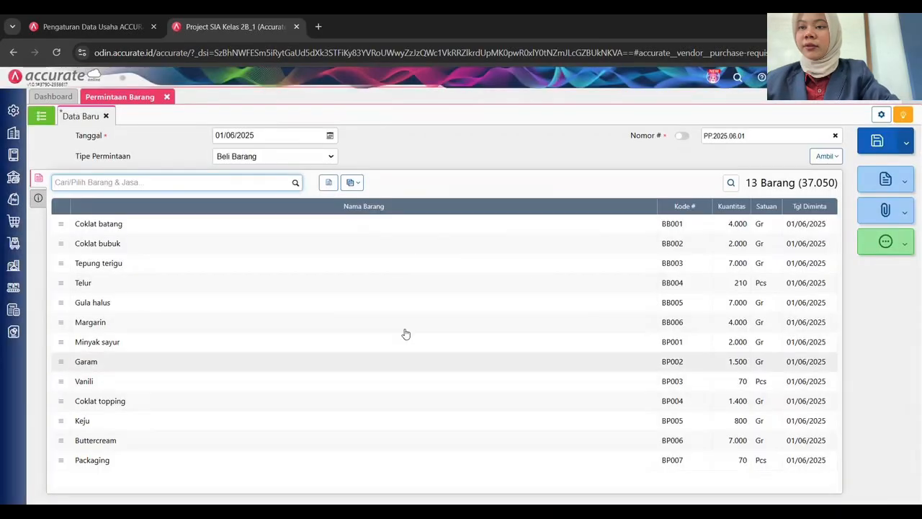
Enter 'Pembelian bahan Minggu 1' as the Keterangan and return to the 13-item list.
left_click(38, 198)
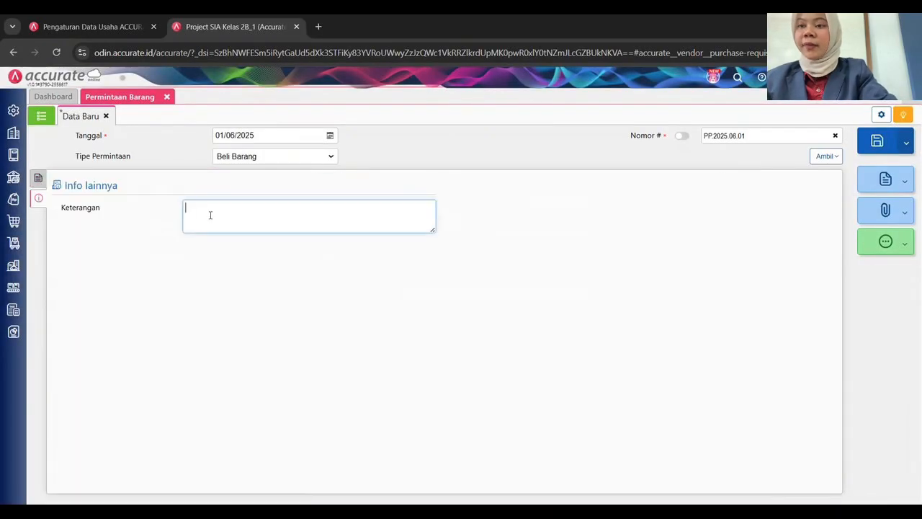
type("Pembelian")
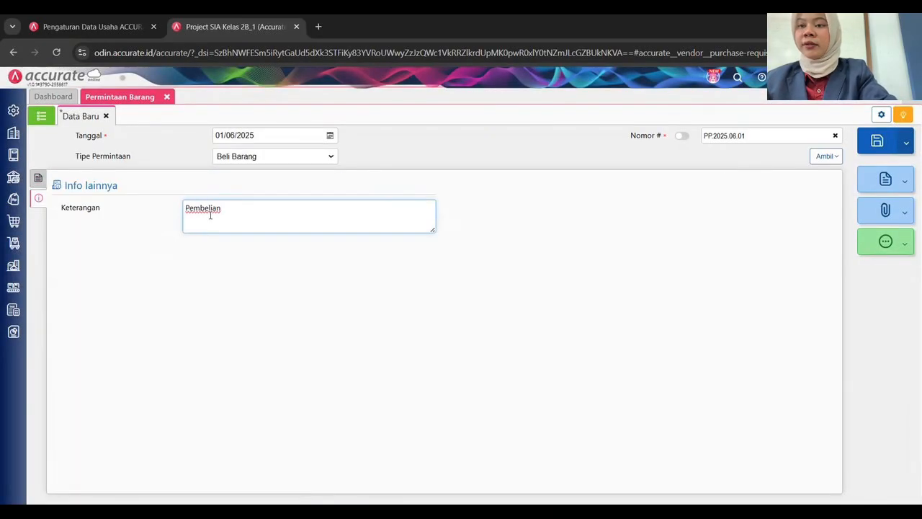
type(" bahan Minggu 1")
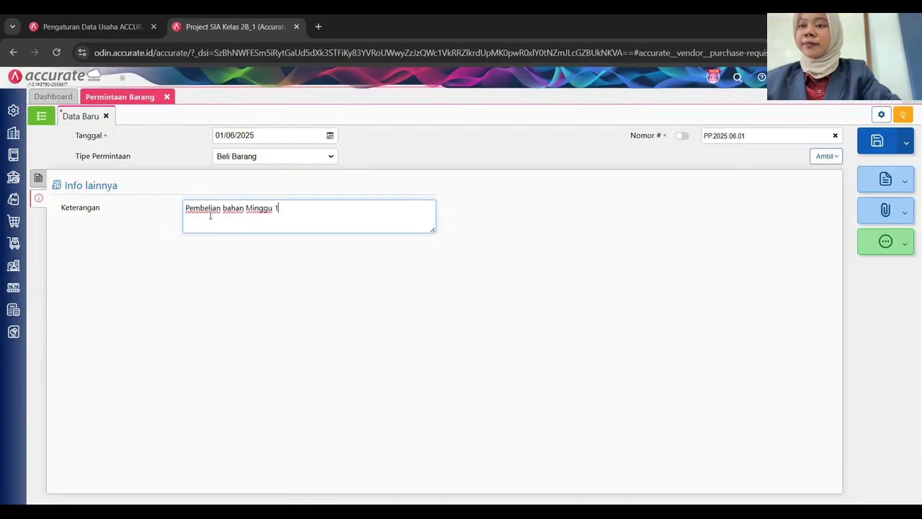
left_click(201, 255)
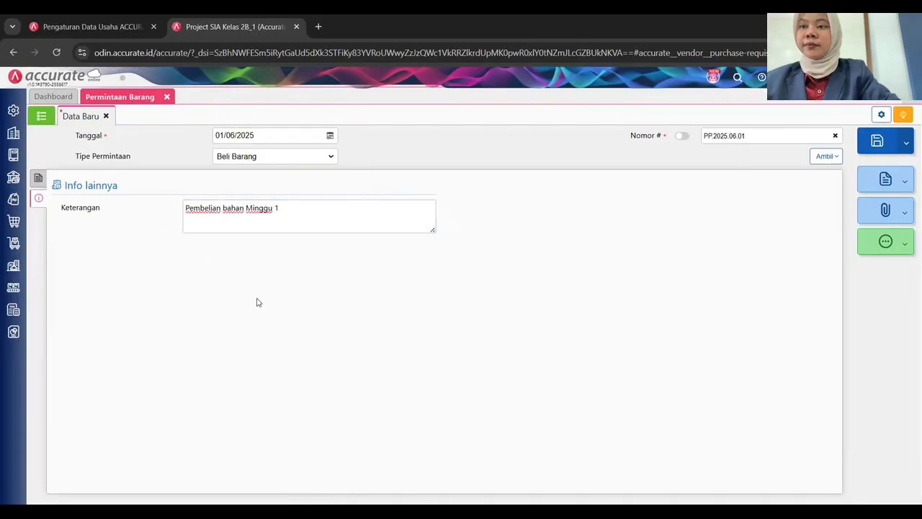
left_click(40, 180)
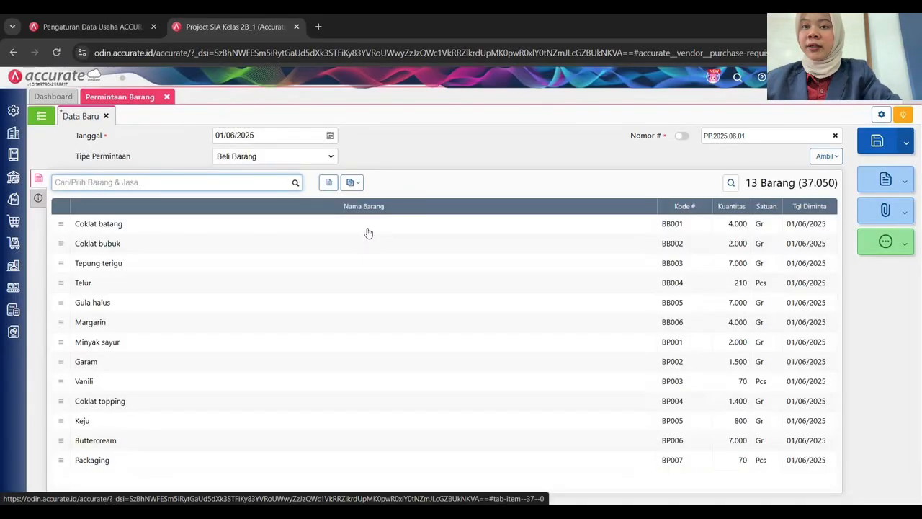
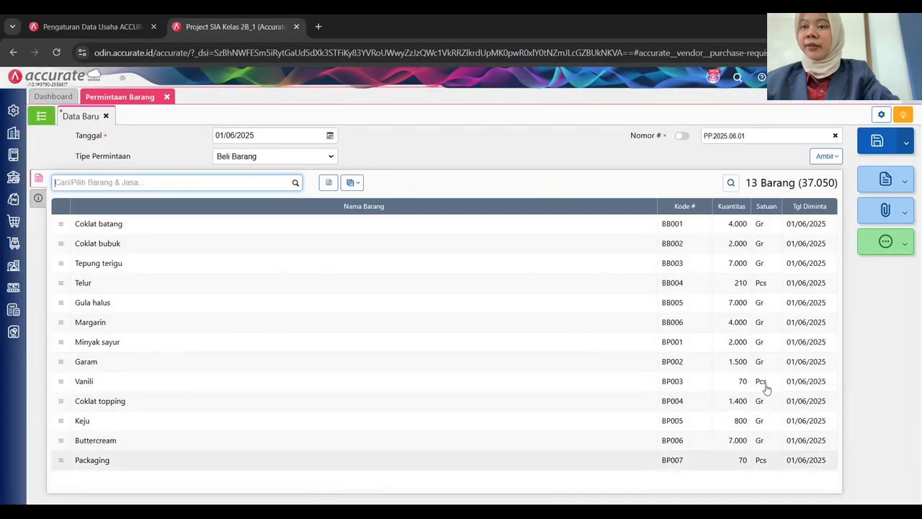
Save request PP.2025.06.01 with its 13 items and show the Permintaan Barang list.
left_click(877, 143)
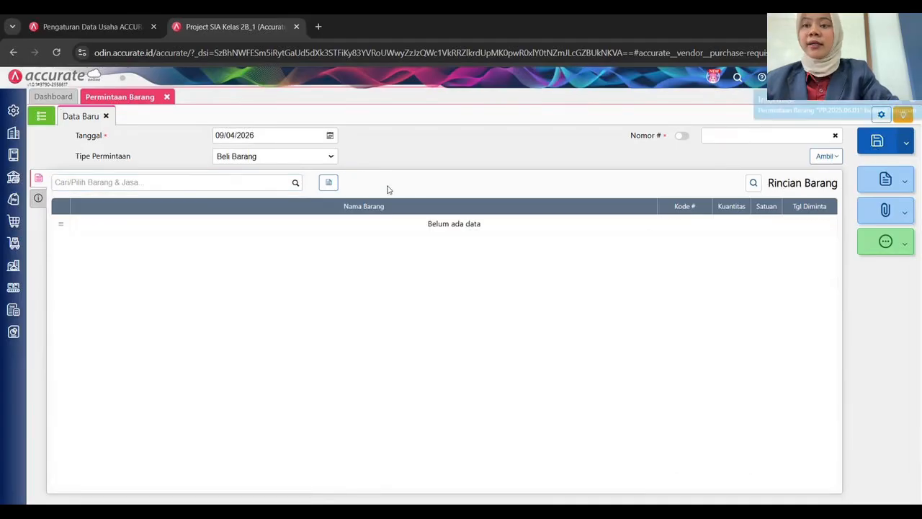
left_click(42, 116)
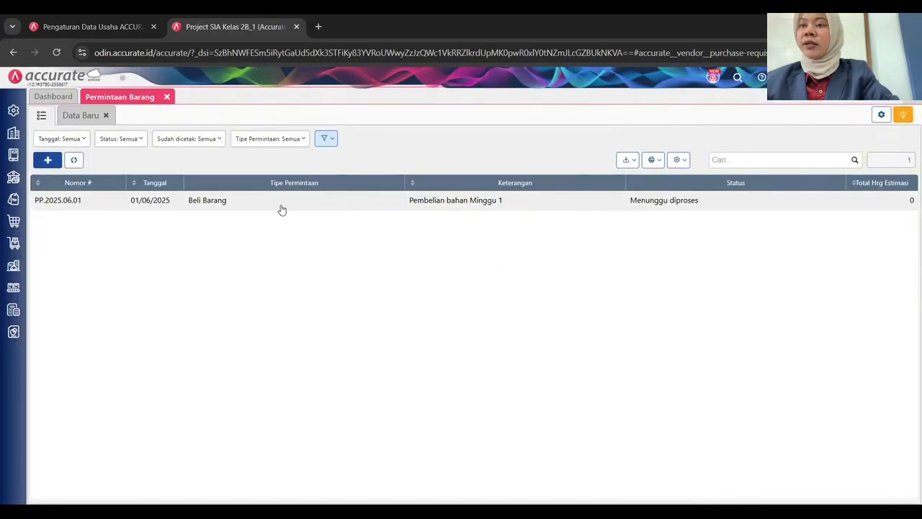
Start a new Pesanan Pembelian with supplier Tobaku Kediri.
left_click(14, 221)
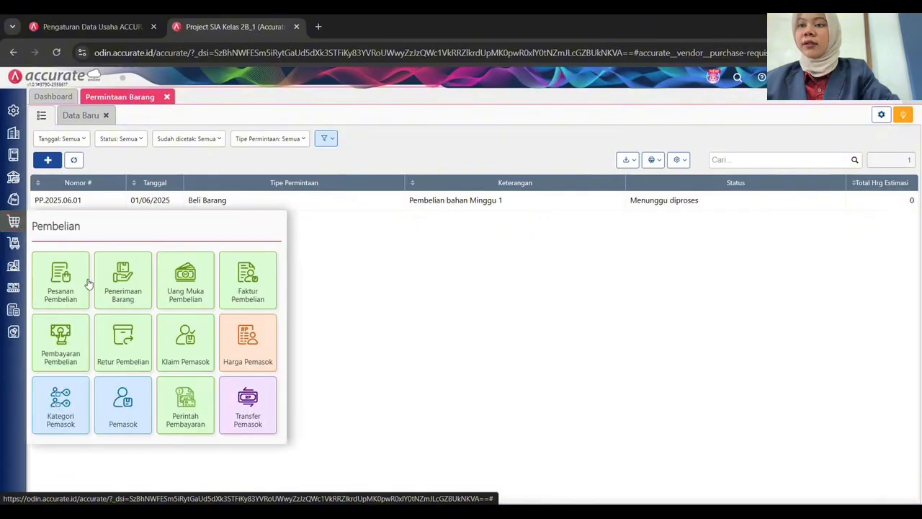
left_click(61, 273)
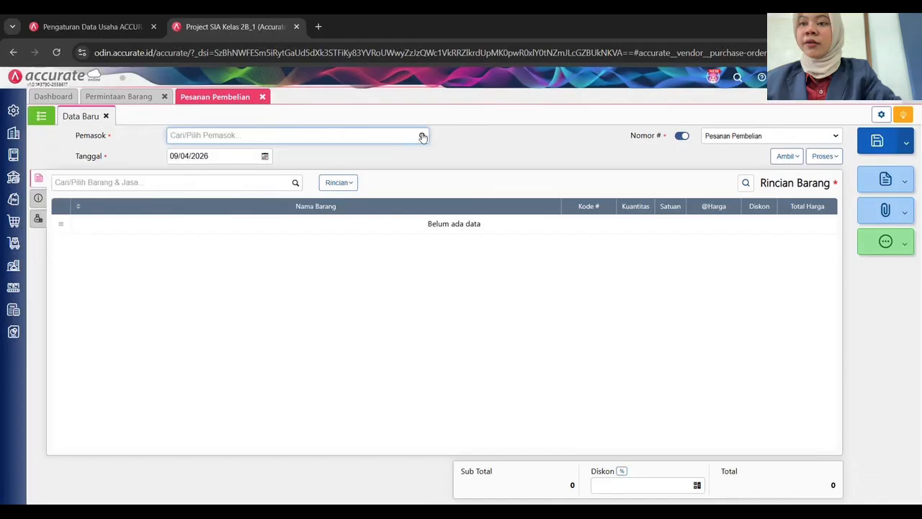
left_click(423, 137)
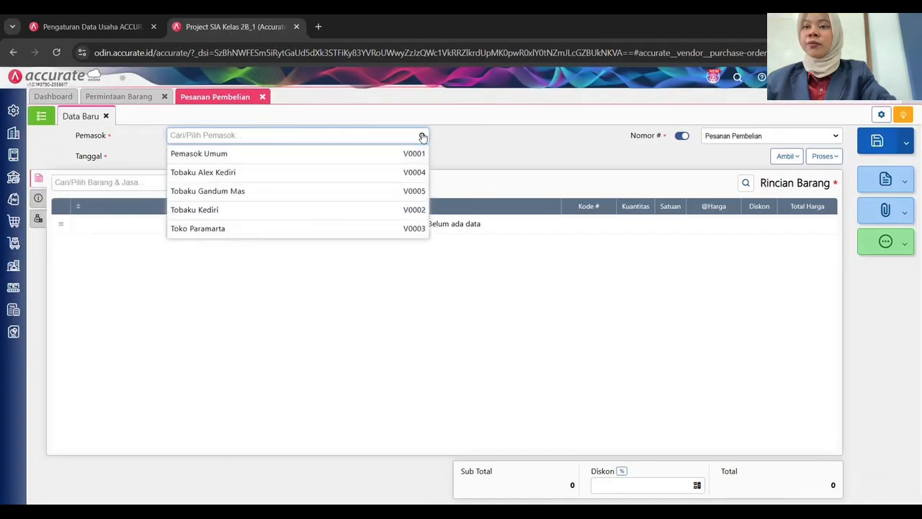
left_click(295, 214)
Date the order 01/06/2025 and give it the manual number PO-TK.2025.06.01.
left_click(221, 157)
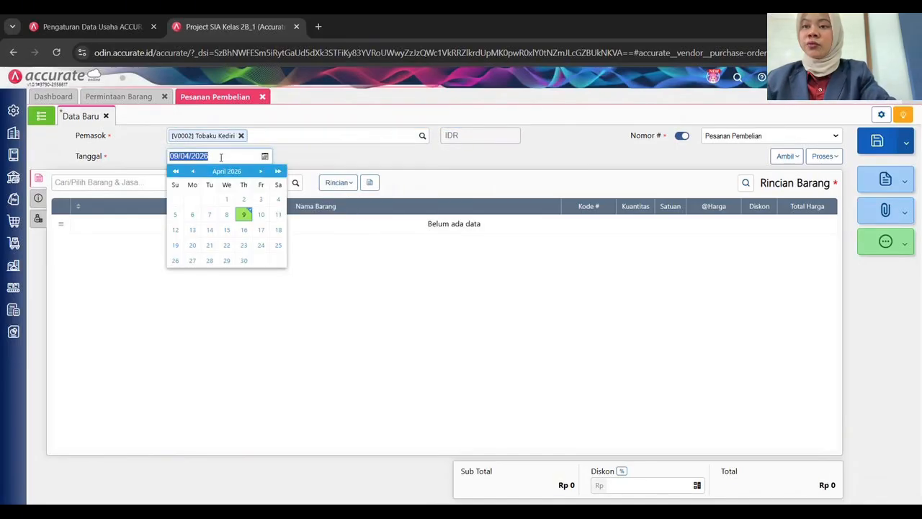
type("01")
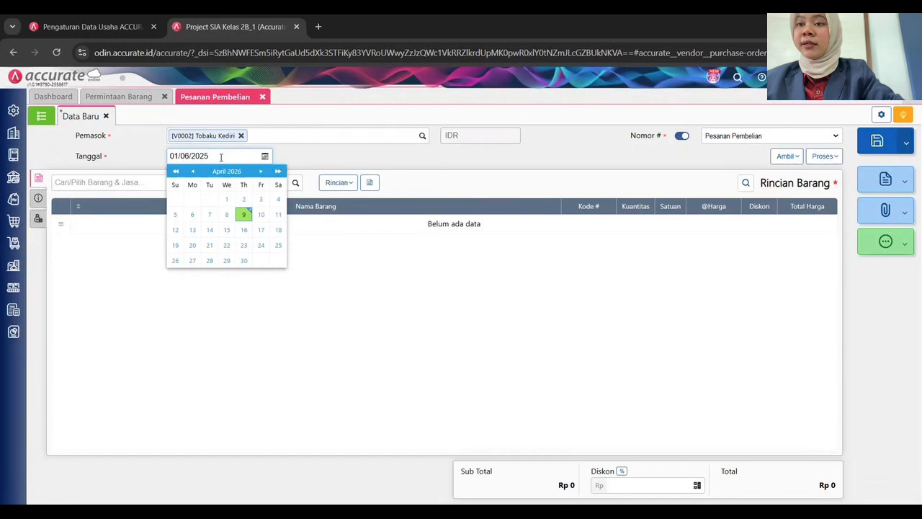
left_click(682, 137)
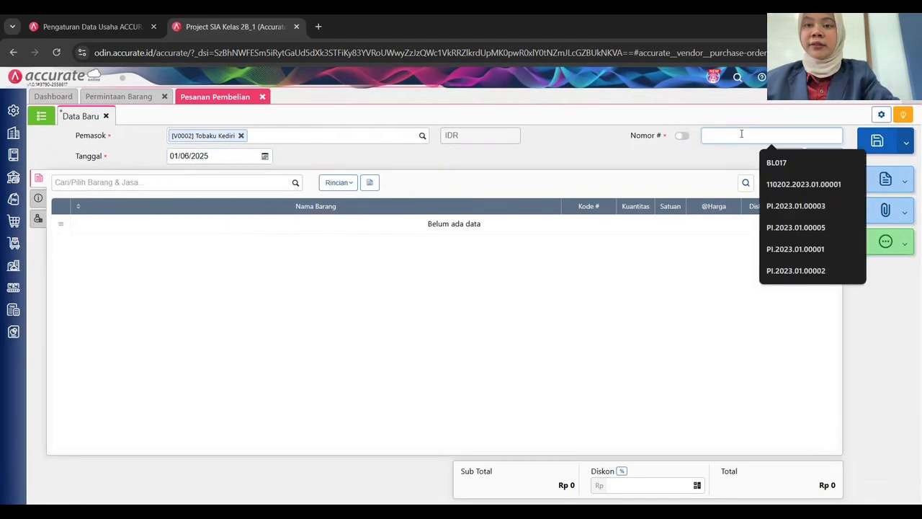
type("PO-")
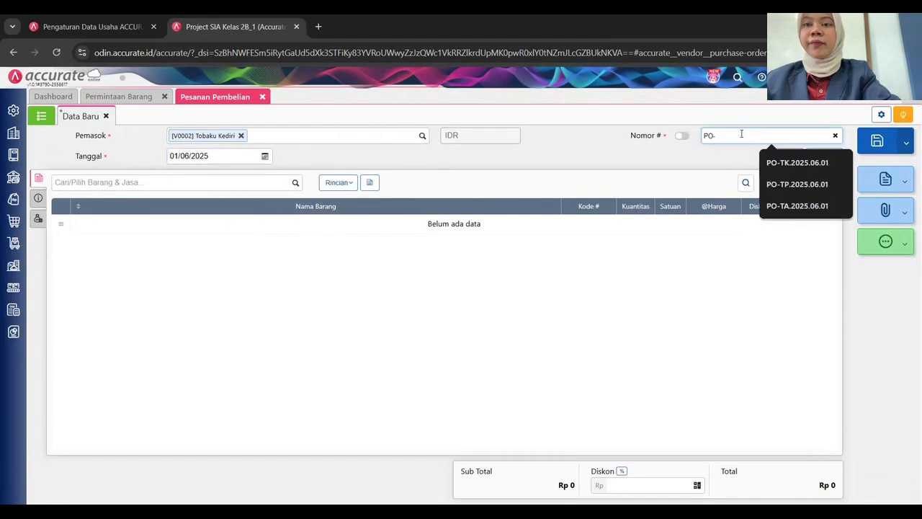
type("TK.2025.")
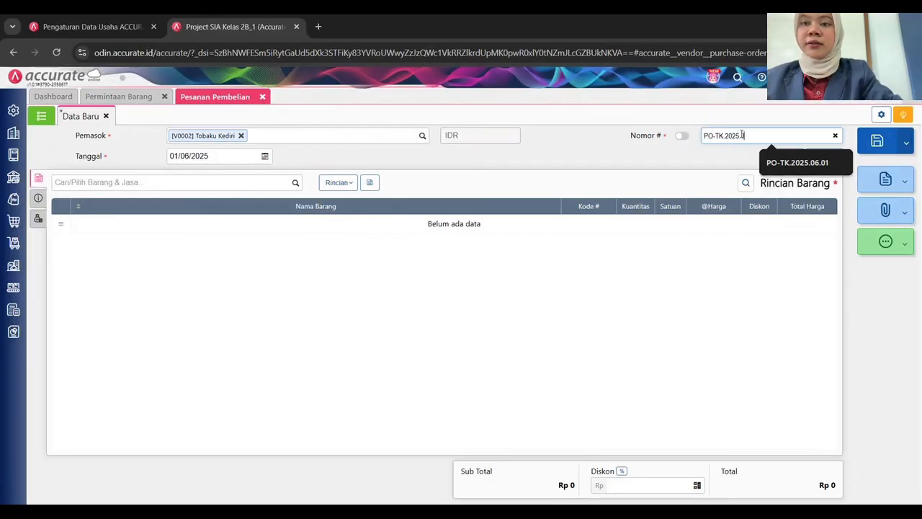
type("06.01")
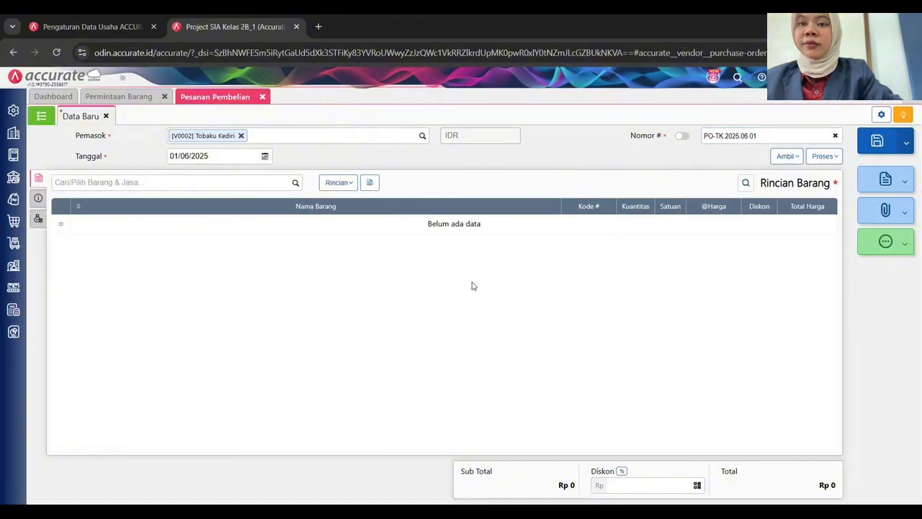
Copy only Coklat batang and Coklat bubuk from request PP.2025.06.01 into the order.
left_click(793, 158)
left_click(743, 210)
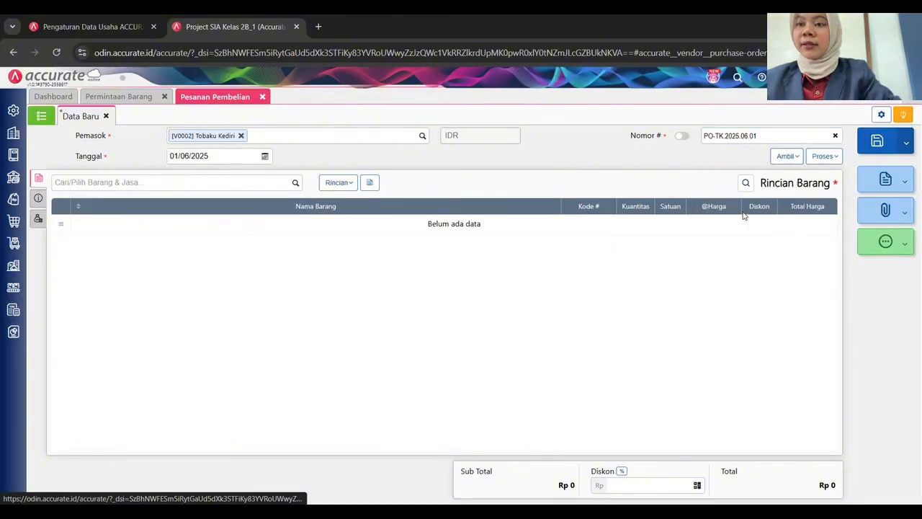
left_click(489, 209)
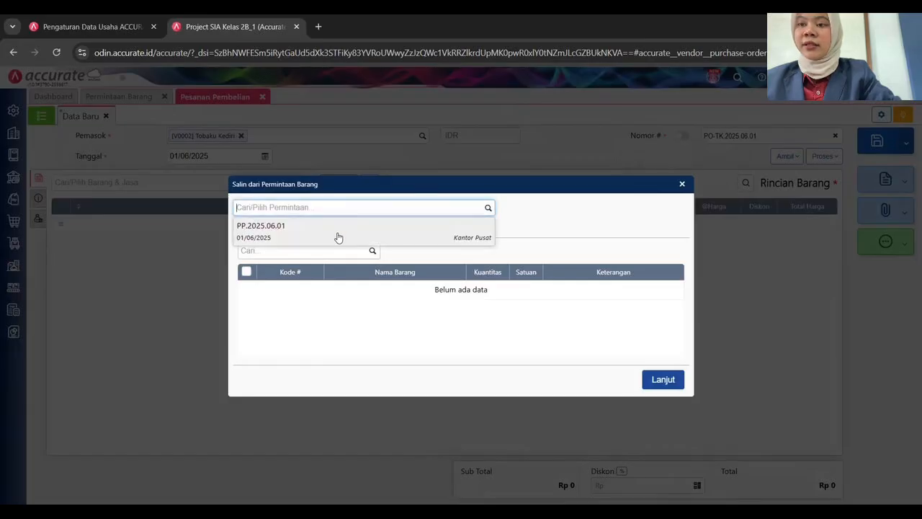
left_click(343, 233)
left_click(247, 287)
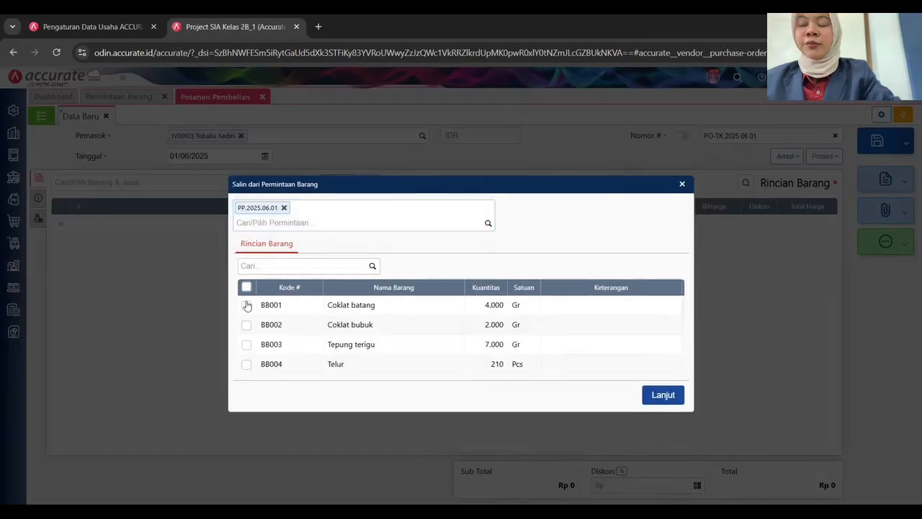
left_click(247, 304)
left_click(247, 325)
left_click(664, 394)
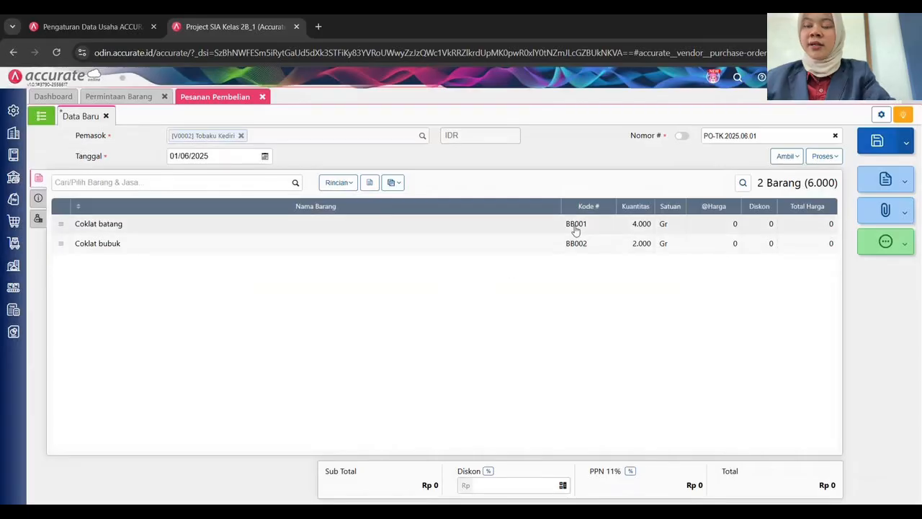
Price Coklat batang at 75 and Coklat bubuk at 52, both stocked in Gudang Bahan.
left_click(575, 229)
left_click(537, 266)
type("75")
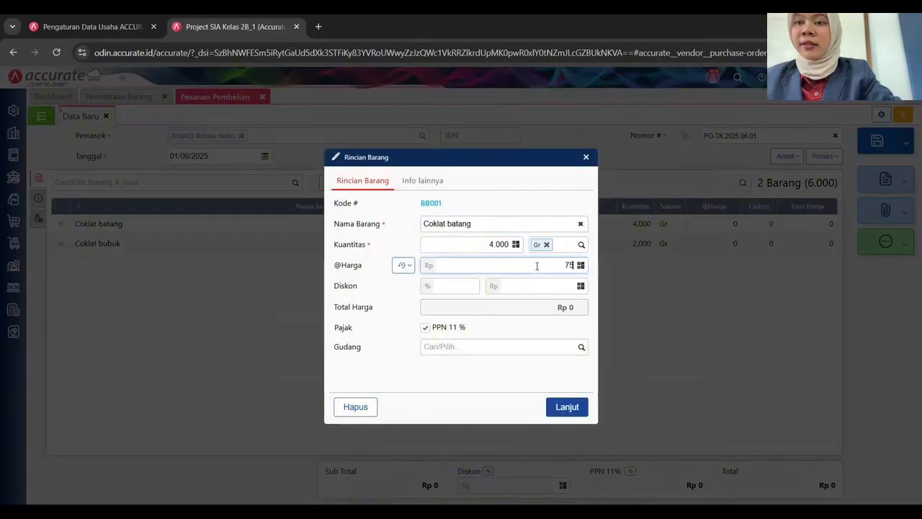
key("Tab")
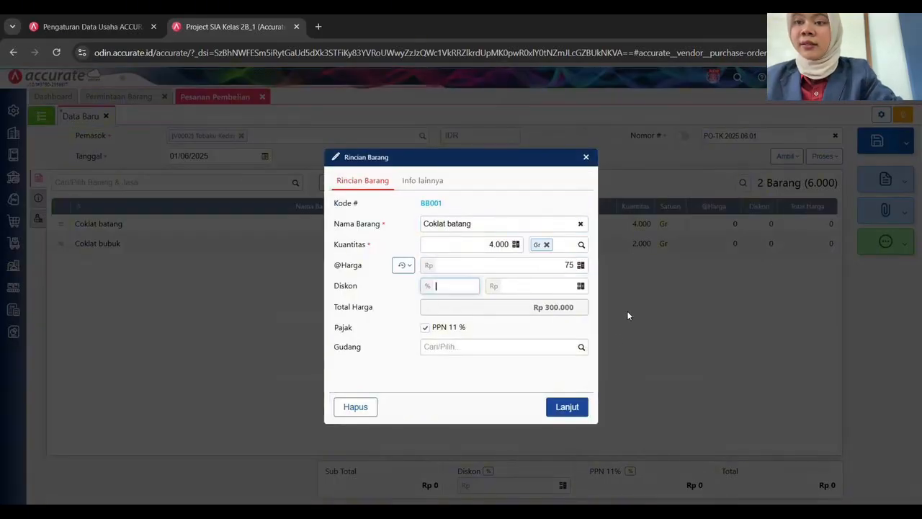
left_click(581, 351)
left_click(504, 364)
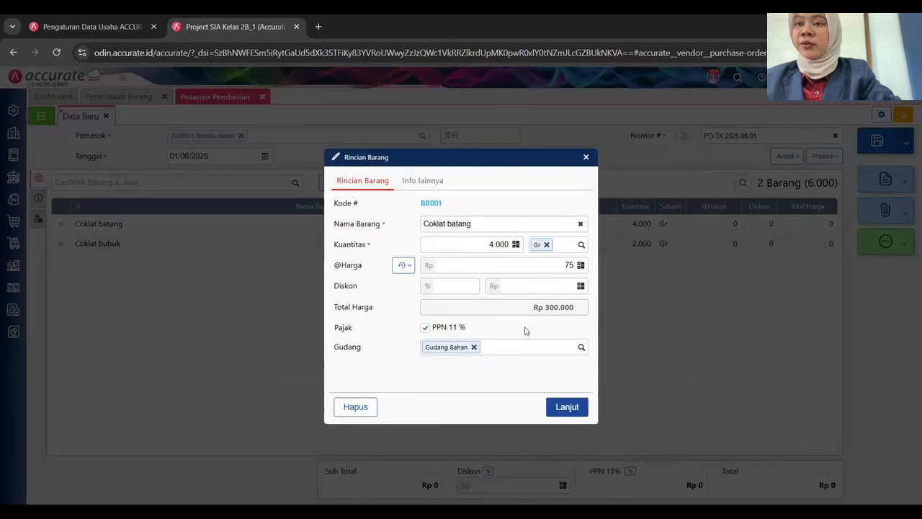
left_click(567, 408)
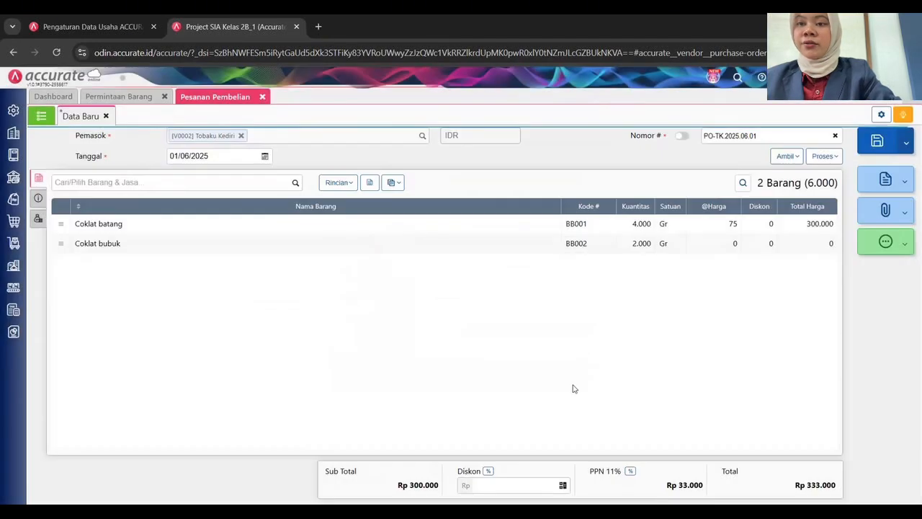
left_click(663, 243)
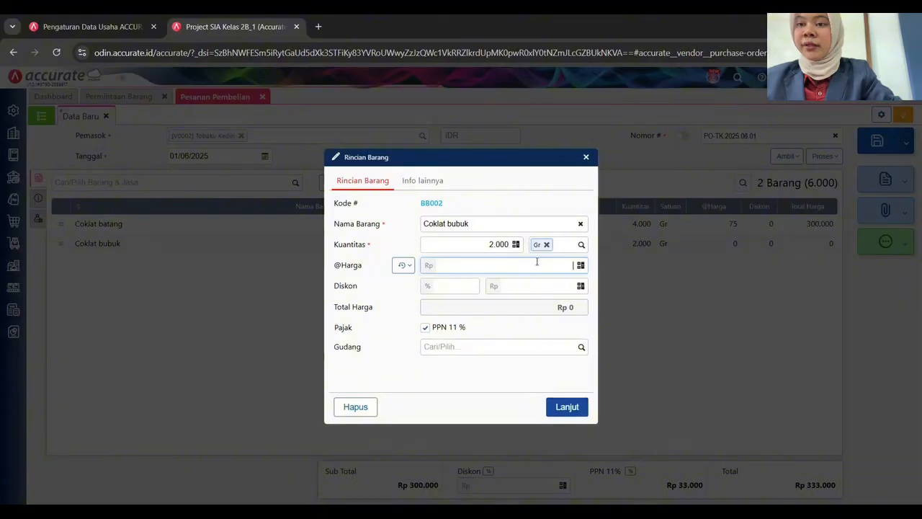
left_click(573, 352)
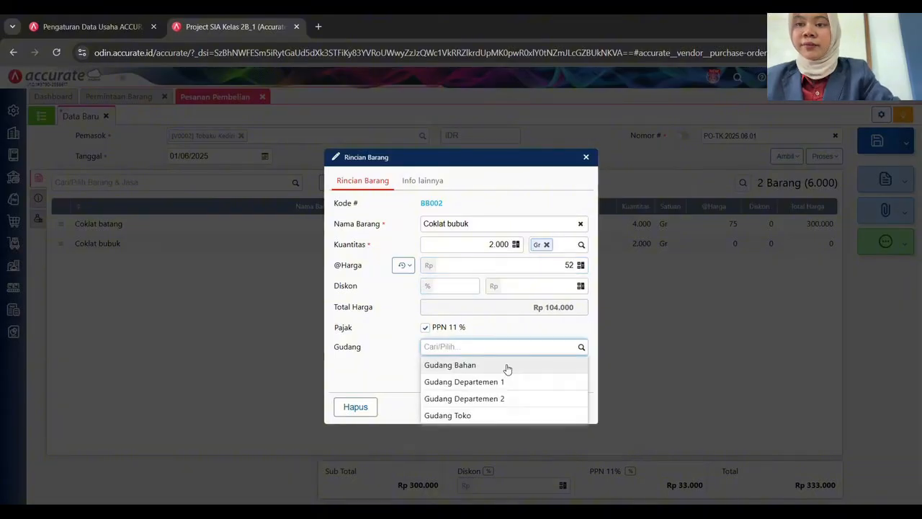
left_click(507, 366)
left_click(581, 406)
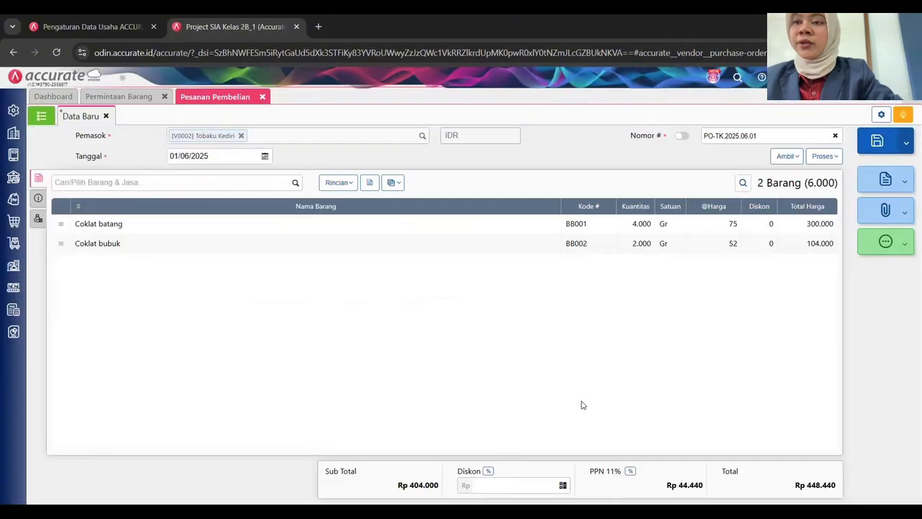
Fill in the supplier's shipping address and ship date 01/06/2025 under Info lainnya.
left_click(38, 199)
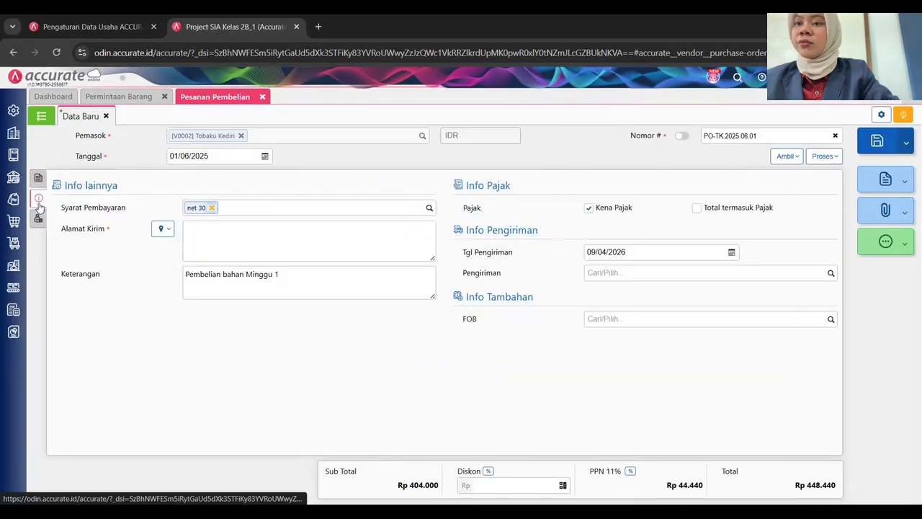
left_click(162, 231)
left_click(171, 252)
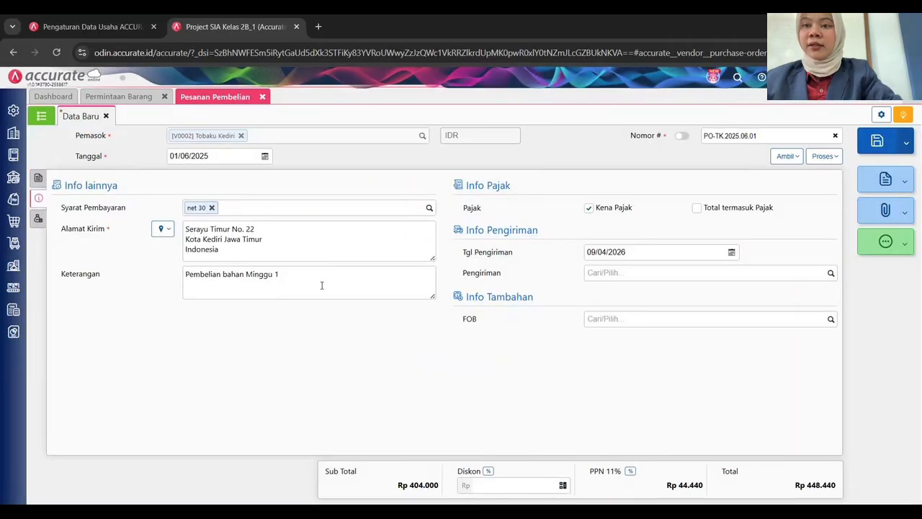
left_click(641, 254)
type("01/06/2025")
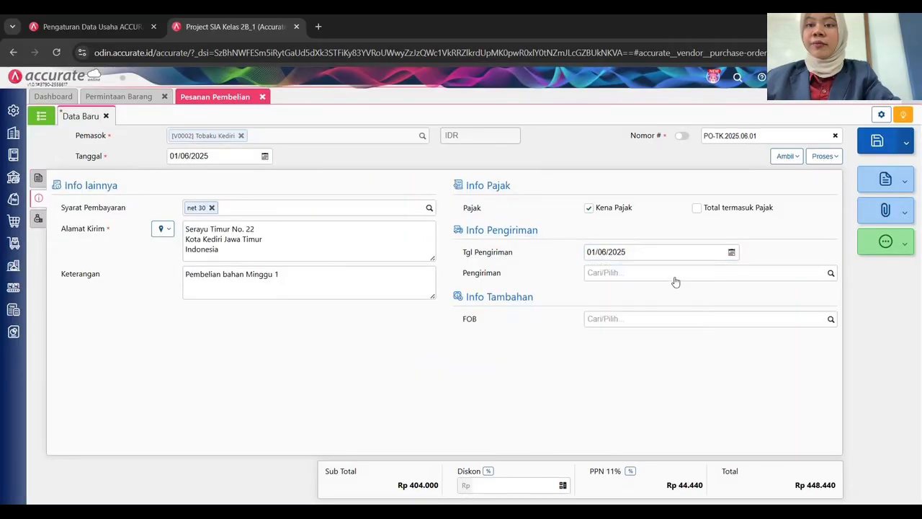
Set shipment to Mobil Box and FOB to Destination, then save PO-TK.2025.06.01.
left_click(673, 280)
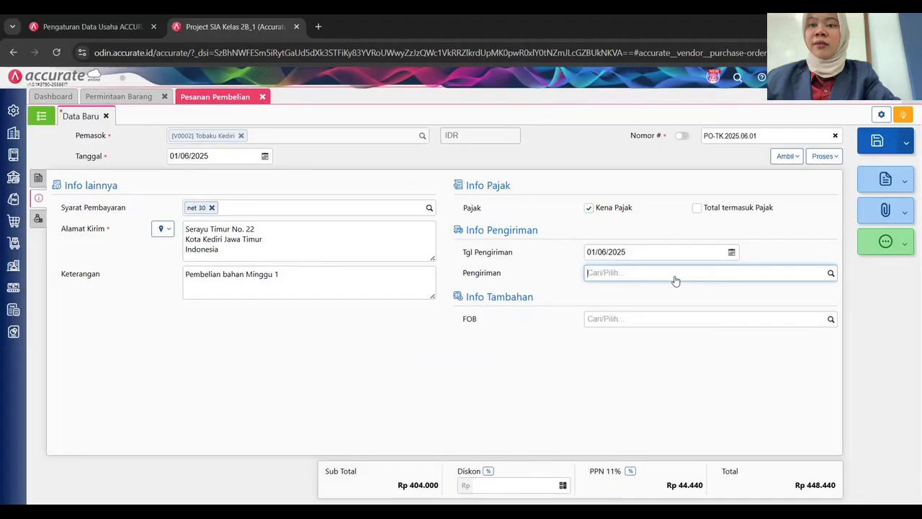
type("MOBI")
left_click(655, 291)
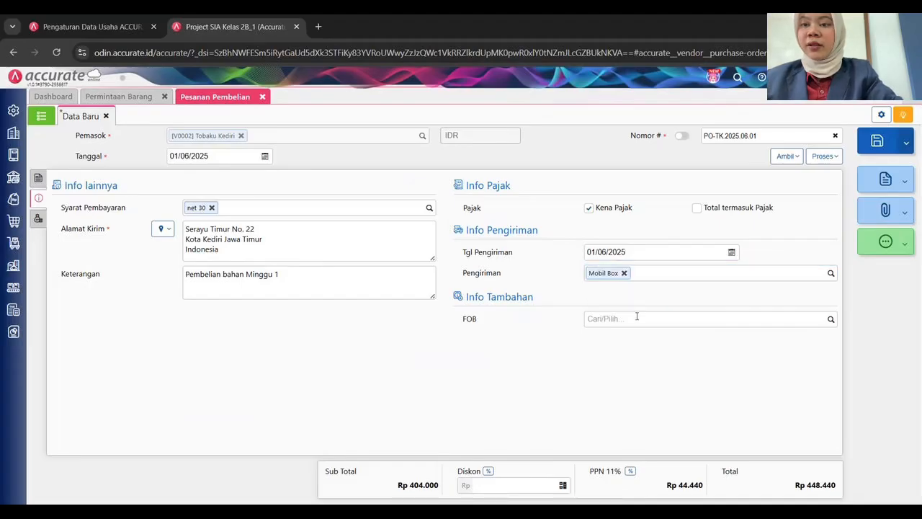
left_click(637, 317)
type("DES")
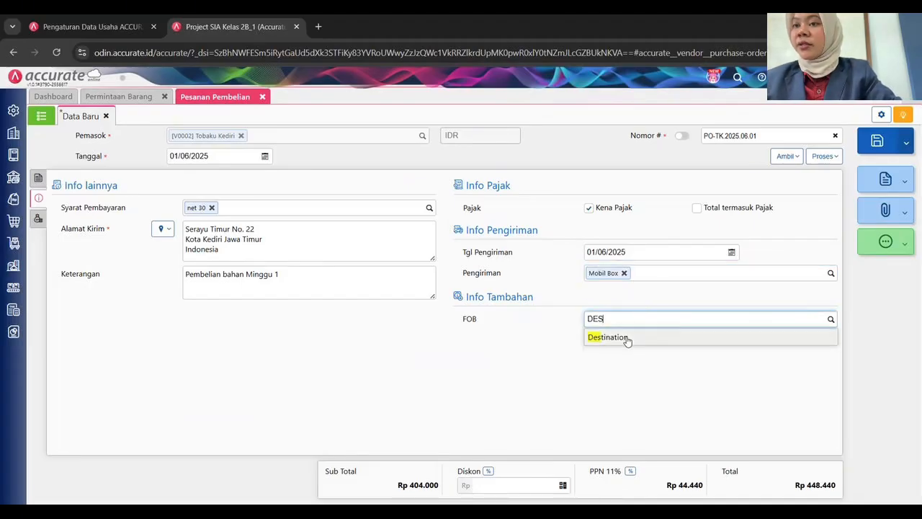
left_click(616, 340)
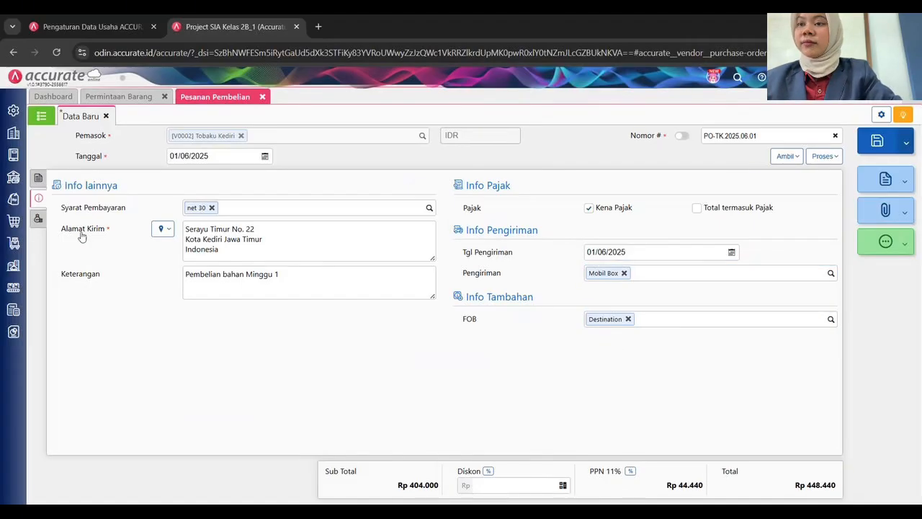
left_click(38, 177)
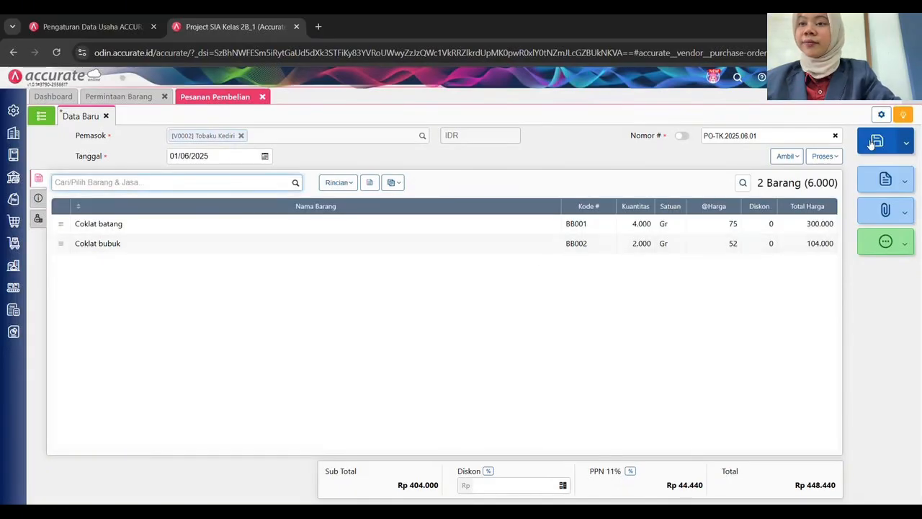
left_click(432, 226)
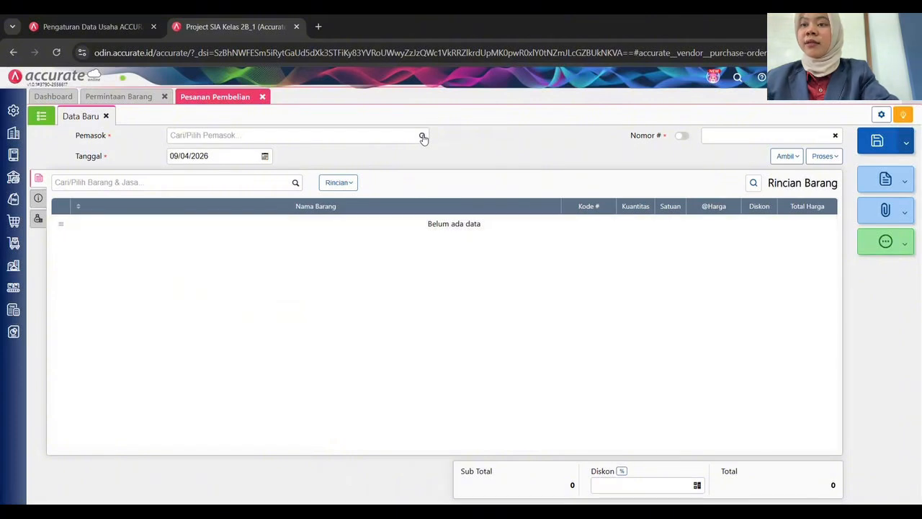
Start an order for Toko Paramarta dated 01/06/2025, numbered PO-TP.2025.06.01.
left_click(226, 224)
left_click(215, 154)
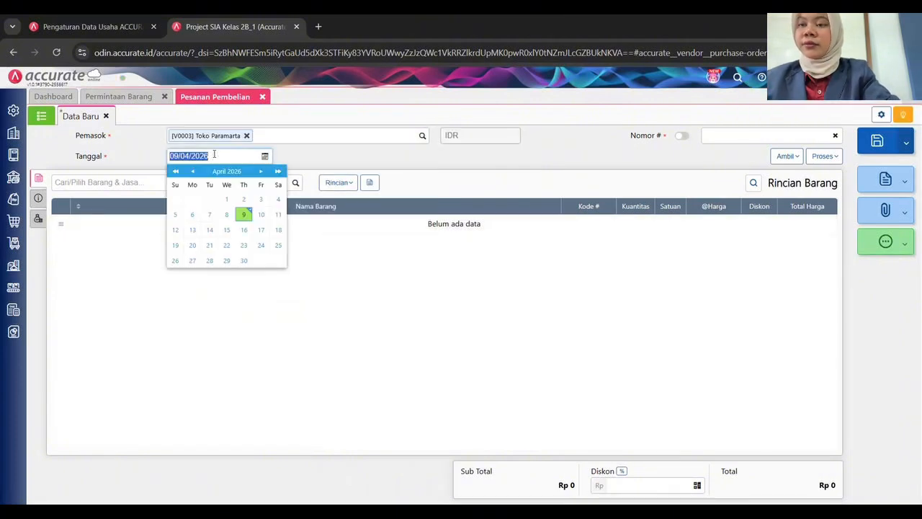
type("01/06/2025")
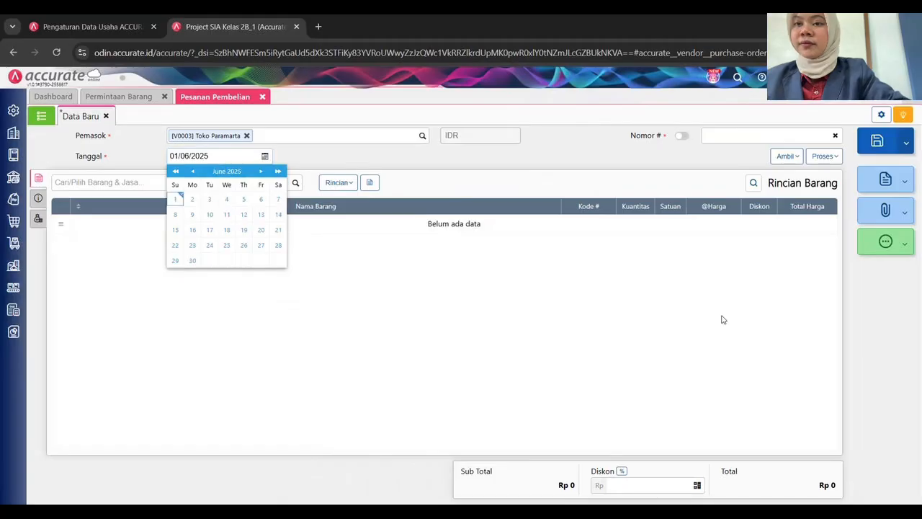
left_click(734, 136)
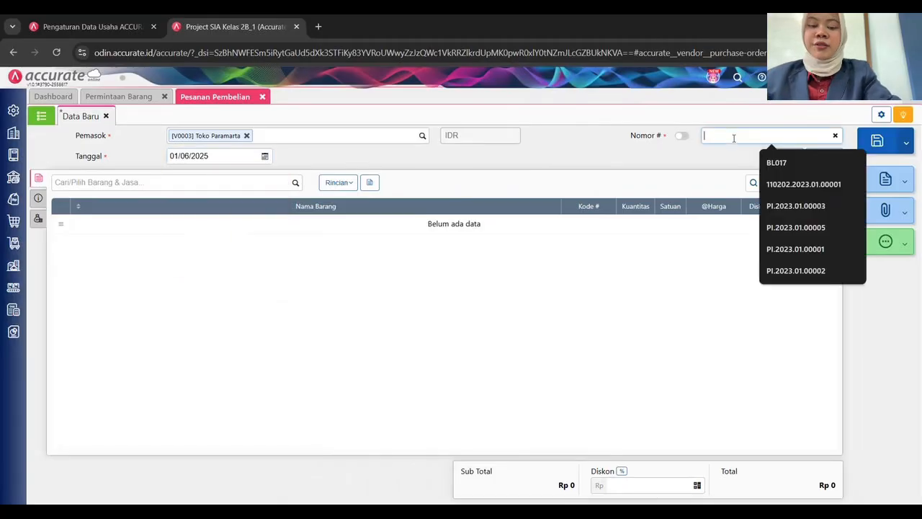
type("PO-T")
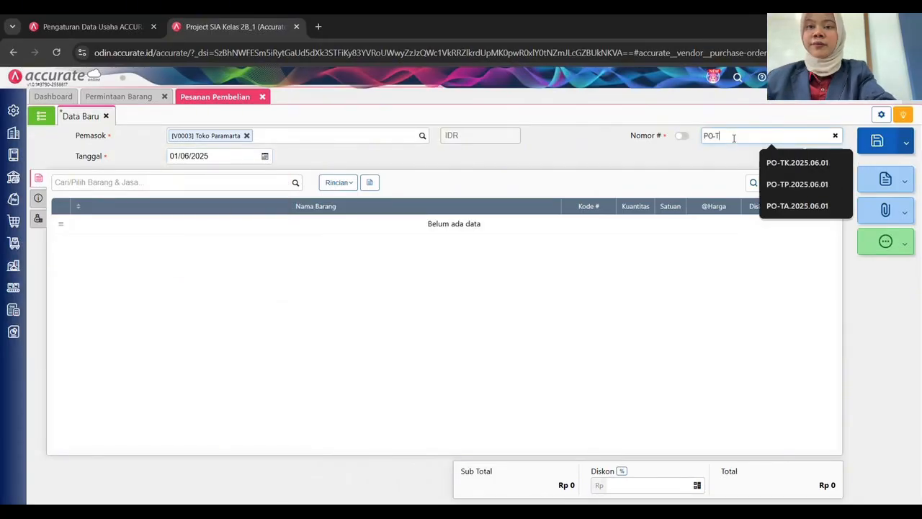
type("P.2025")
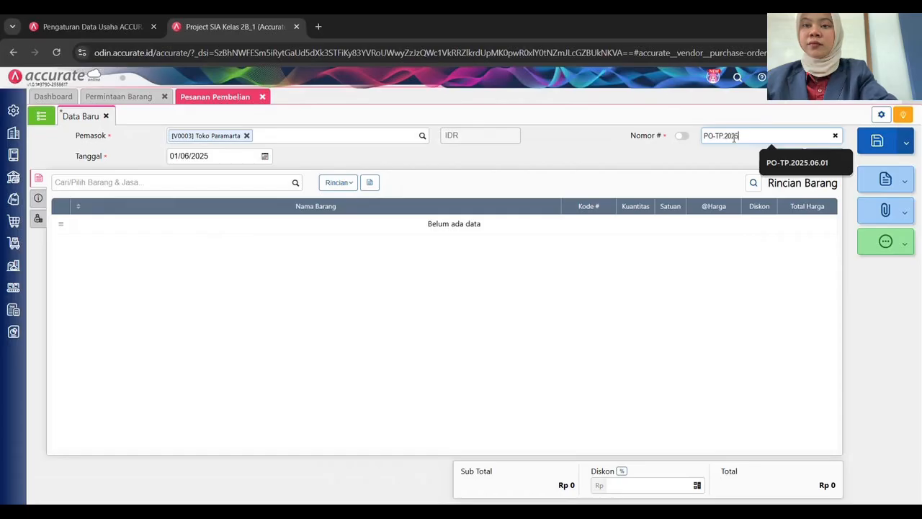
type(".06")
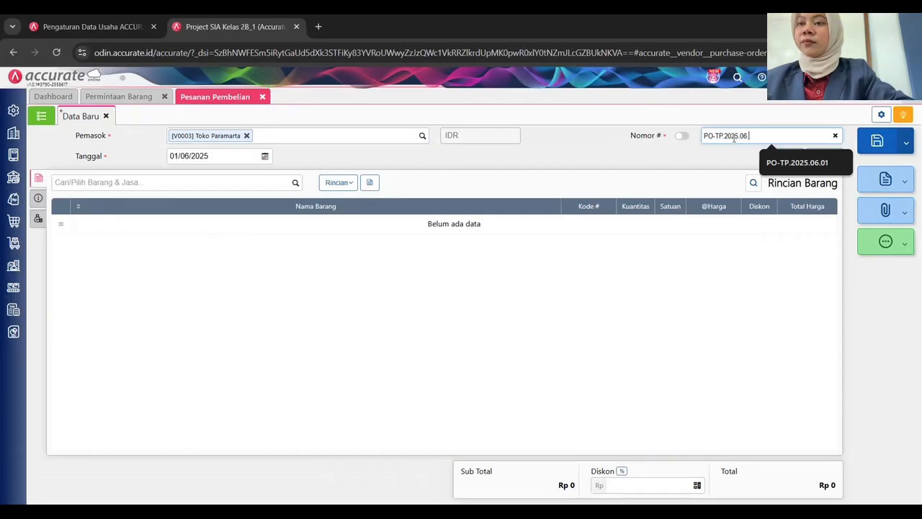
type(".01")
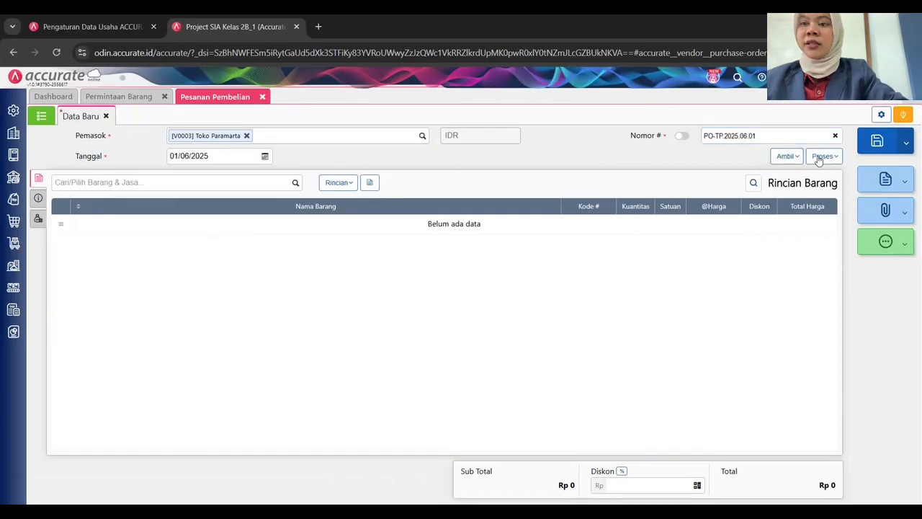
Copy Tepung terigu, Telur and Gula halus from request PP.2025.06.01.
left_click(787, 156)
left_click(726, 213)
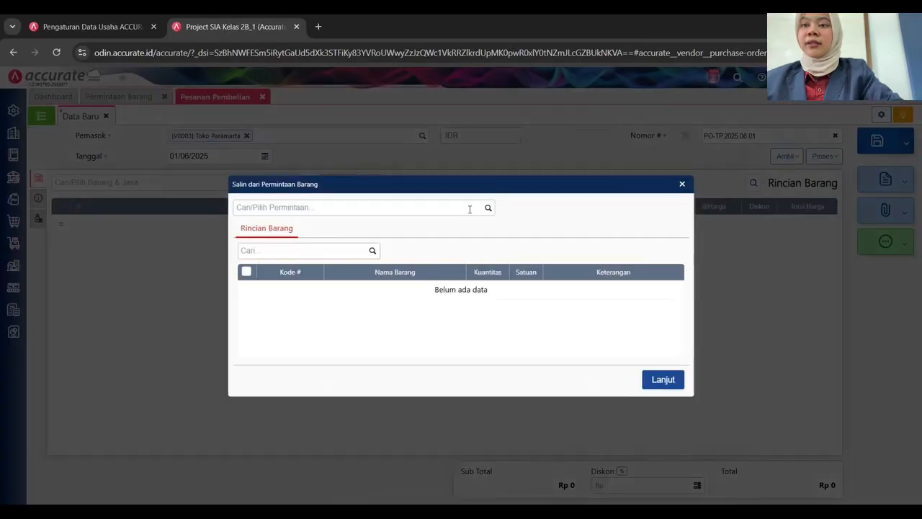
left_click(444, 208)
left_click(335, 235)
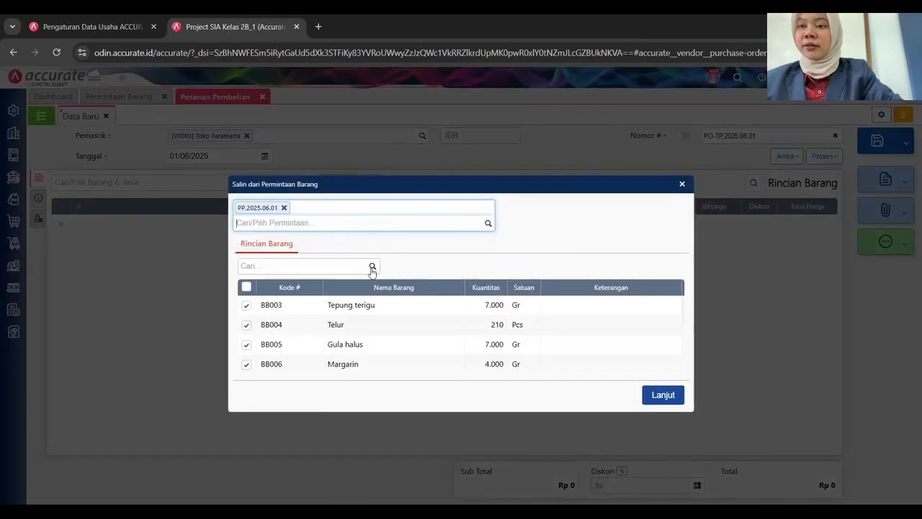
left_click(246, 289)
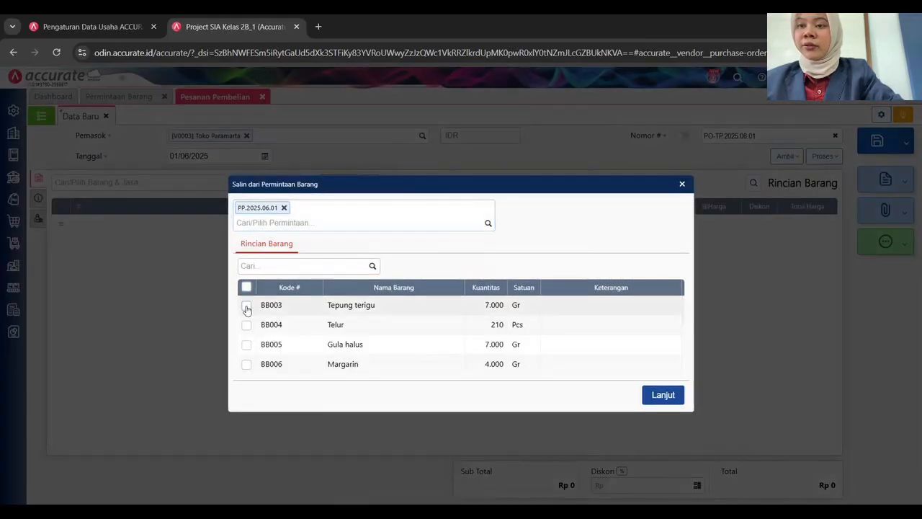
left_click(246, 305)
left_click(247, 325)
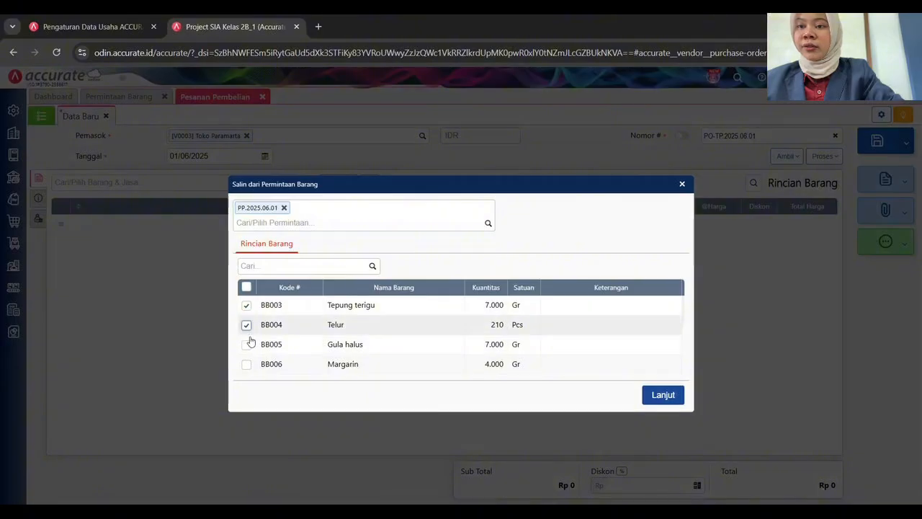
left_click(246, 344)
scroll(305, 341, "down", 1)
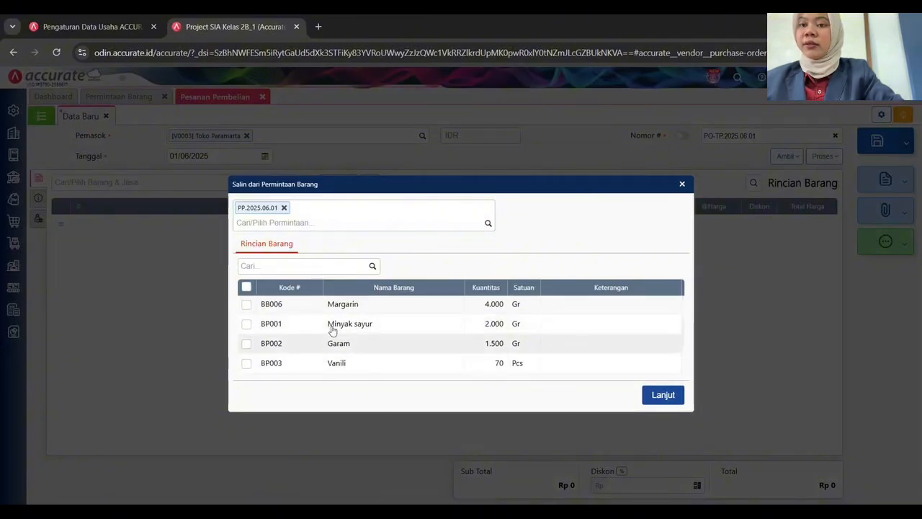
left_click(663, 395)
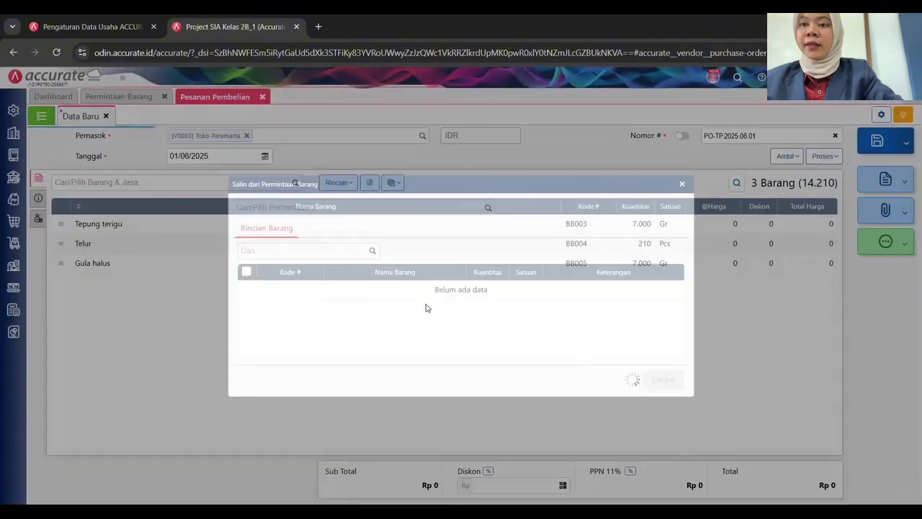
Price Tepung terigu at 15 and stock it in Gudang Bahan.
left_click(292, 223)
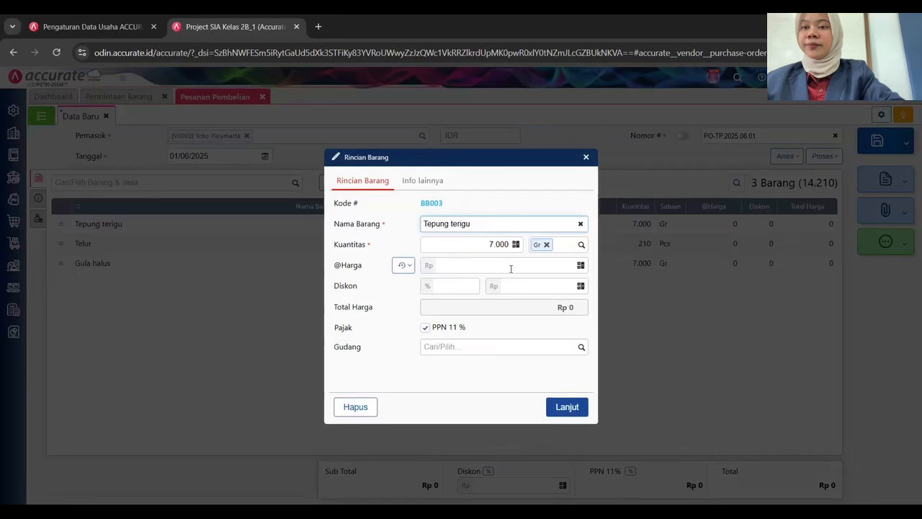
left_click(512, 269)
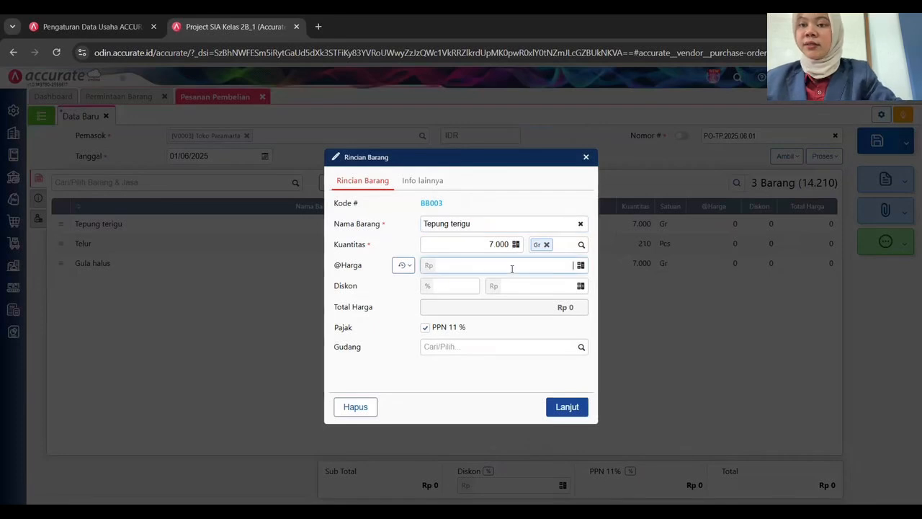
type("15")
key("Tab")
left_click(581, 351)
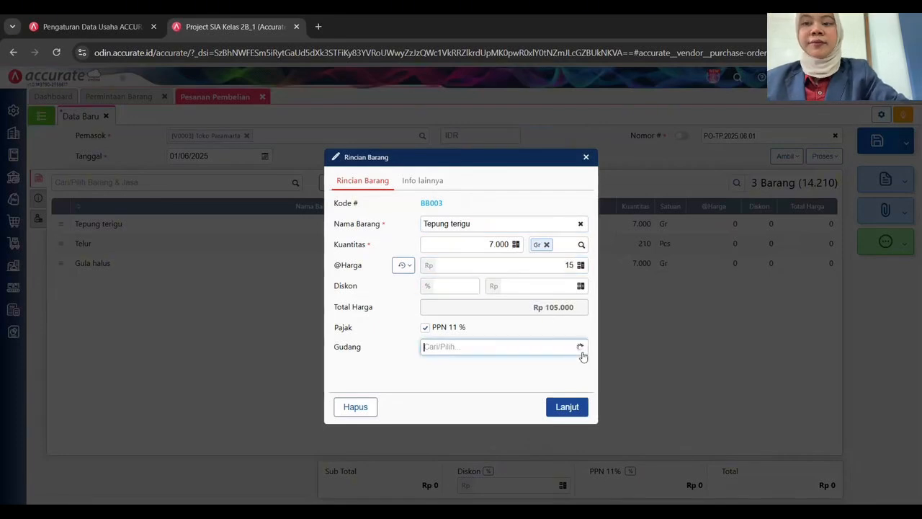
left_click(508, 368)
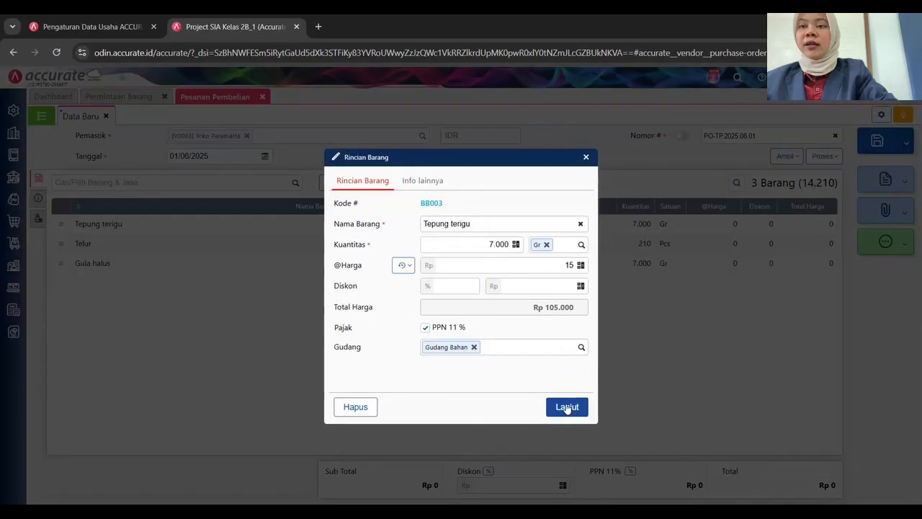
left_click(566, 407)
Price Telur at 1.200 and stock it in Gudang Bahan.
left_click(180, 246)
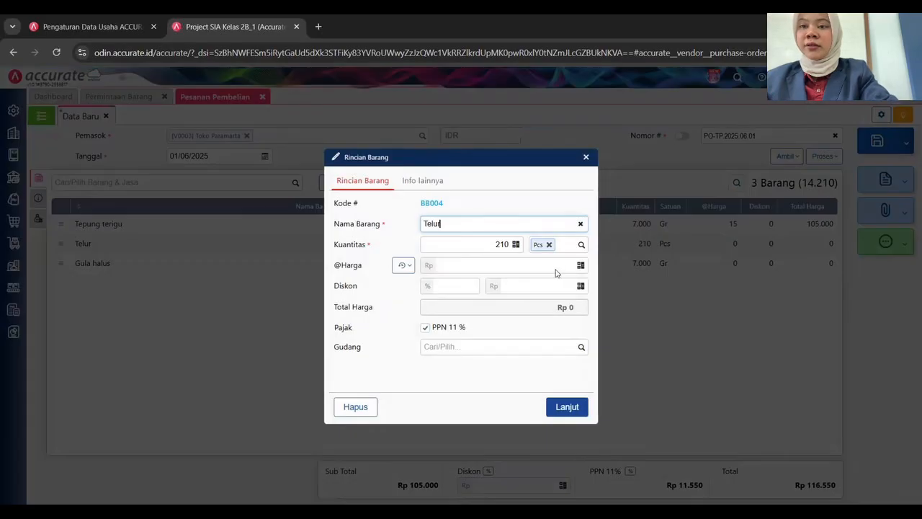
left_click(555, 272)
type("1200")
key("Tab")
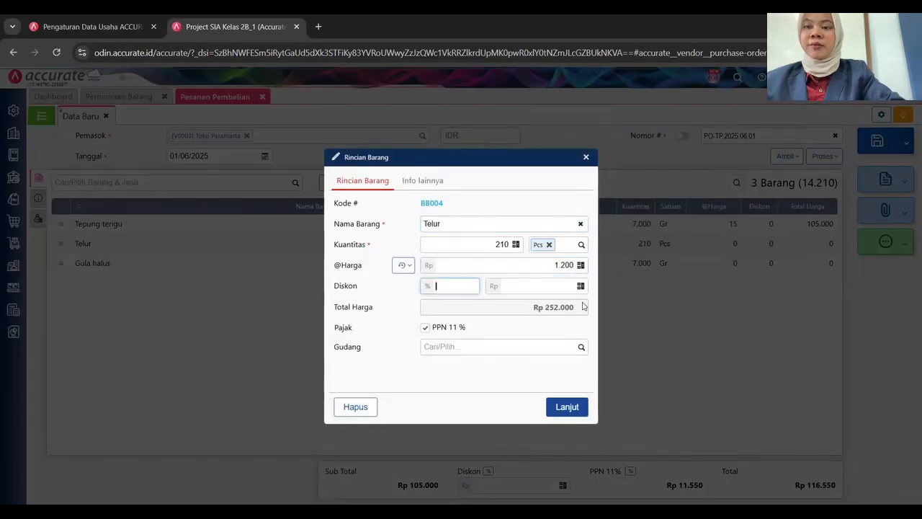
left_click(580, 347)
left_click(530, 368)
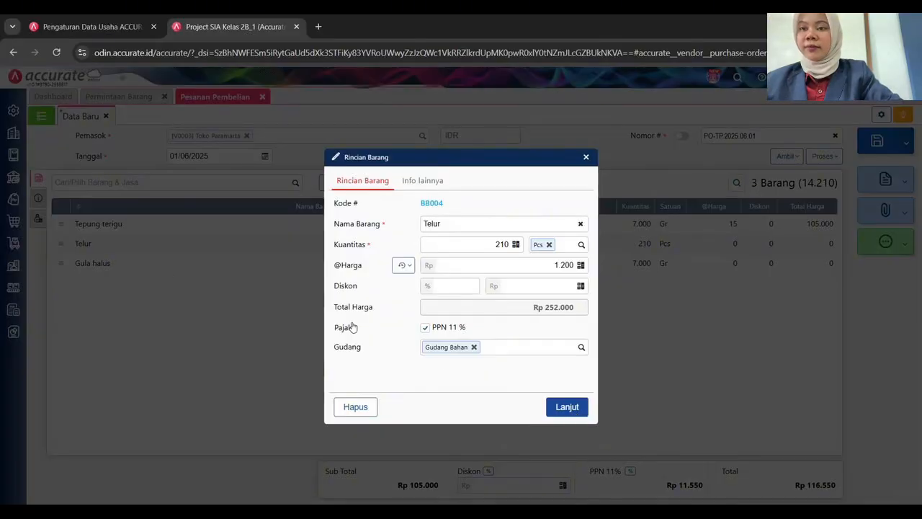
left_click(560, 406)
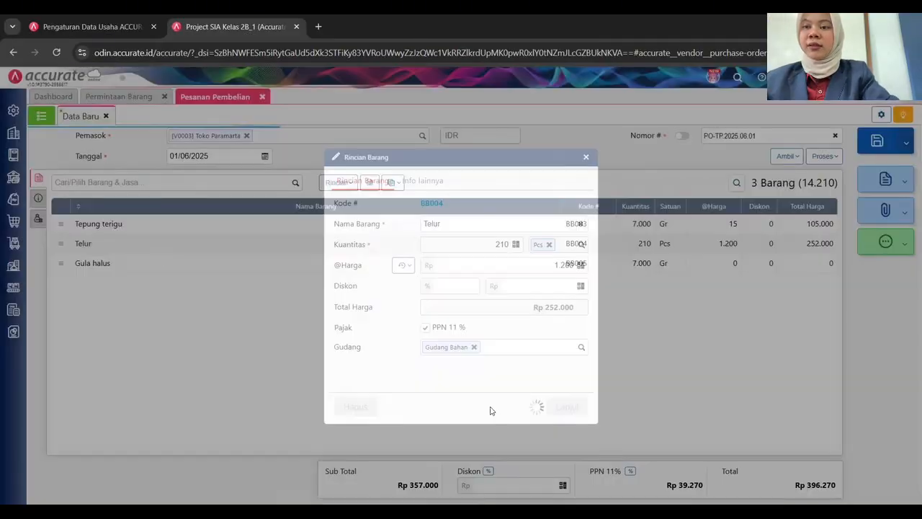
Price Gula halus at 15 and stock it in Gudang Bahan.
left_click(180, 267)
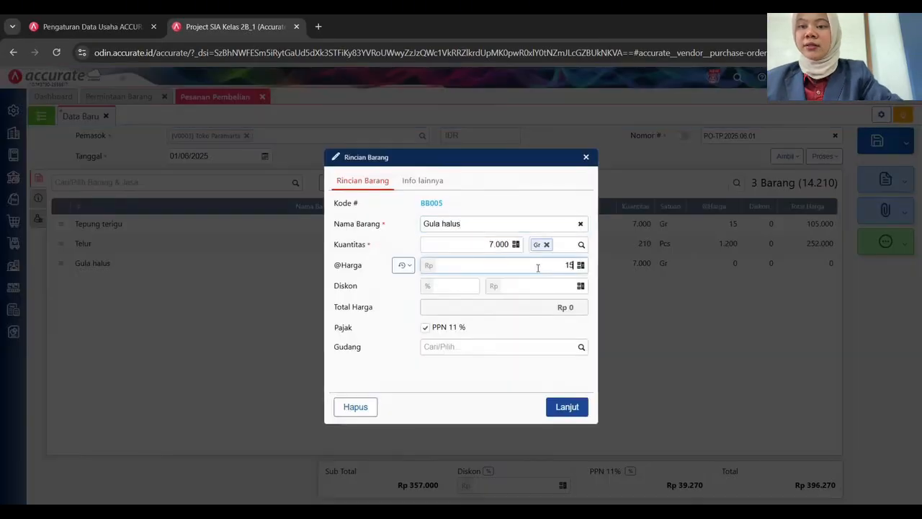
left_click(538, 265)
type("15")
key("Tab")
left_click(582, 347)
left_click(561, 364)
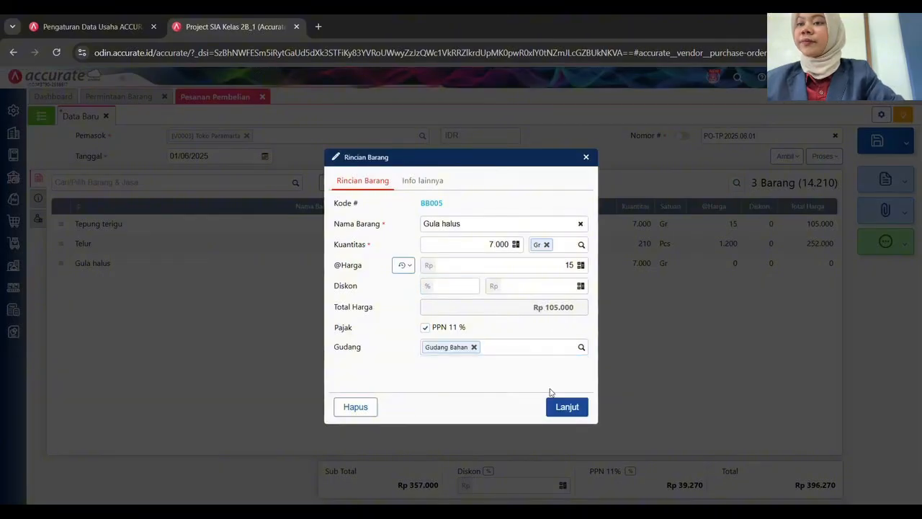
left_click(575, 407)
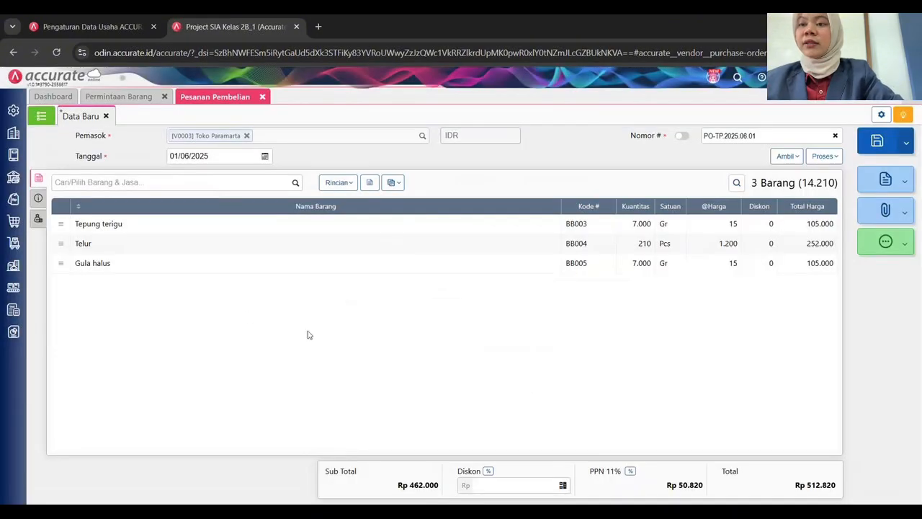
left_click(38, 197)
Use the Serayu Timur address, ship date 01/06/2025, Mobil Box shipment and FOB Destination.
left_click(162, 229)
left_click(181, 249)
left_click(614, 252)
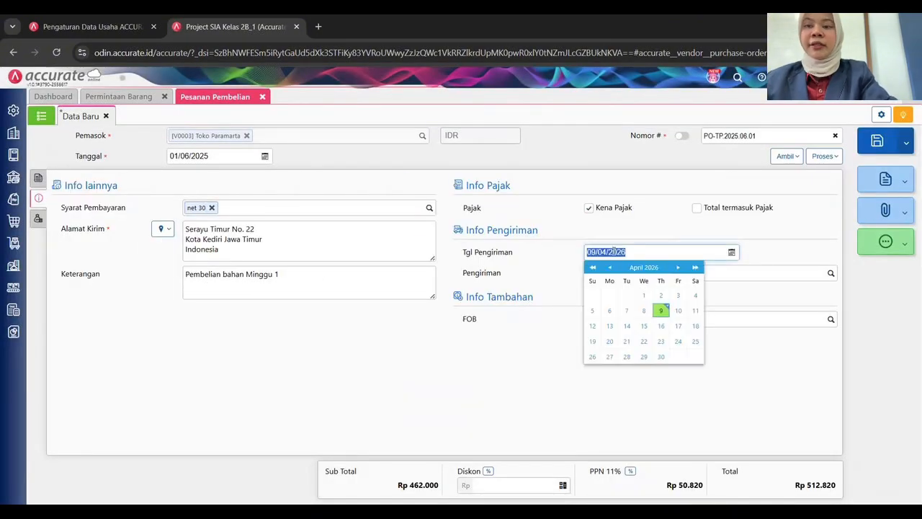
type("01/06/2")
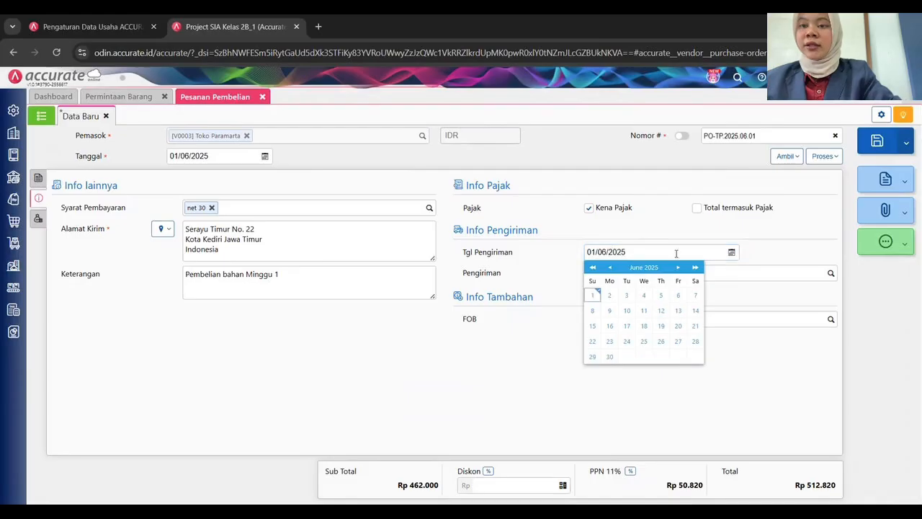
left_click(764, 271)
left_click(830, 272)
left_click(634, 289)
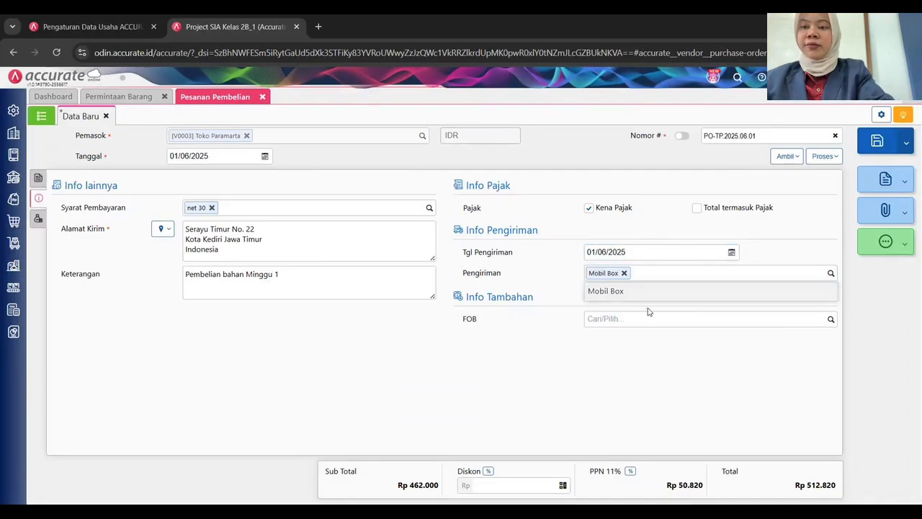
left_click(639, 317)
type("DES")
left_click(614, 337)
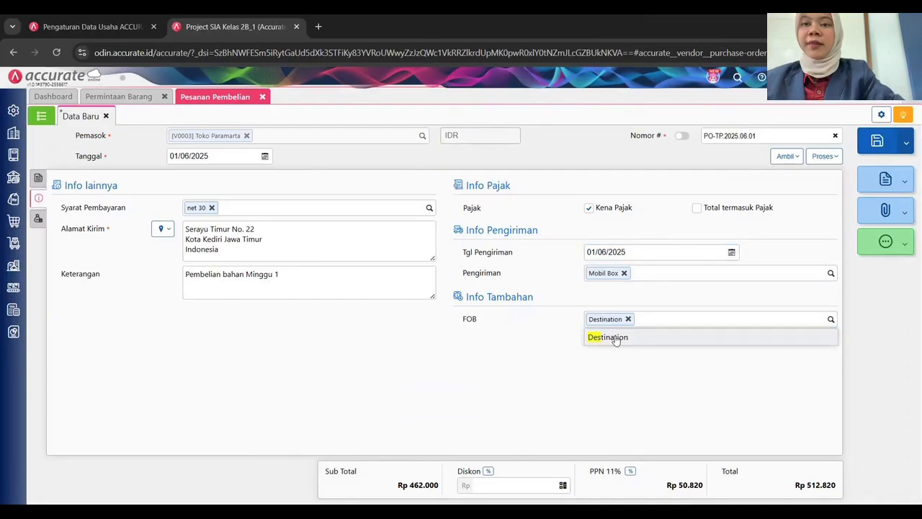
left_click(38, 177)
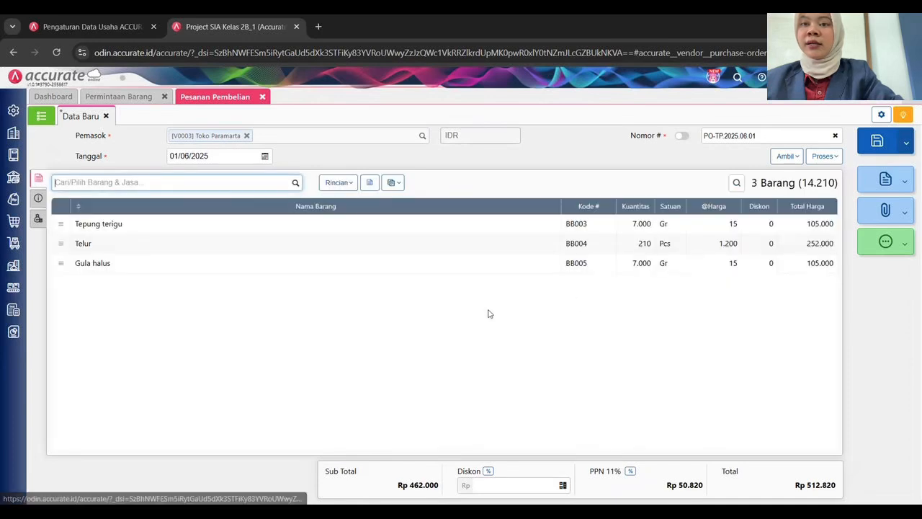
Save PO-TP.2025.06.01 and start an order for Tobaku Alex Kediri dated 01/06/2025.
left_click(877, 142)
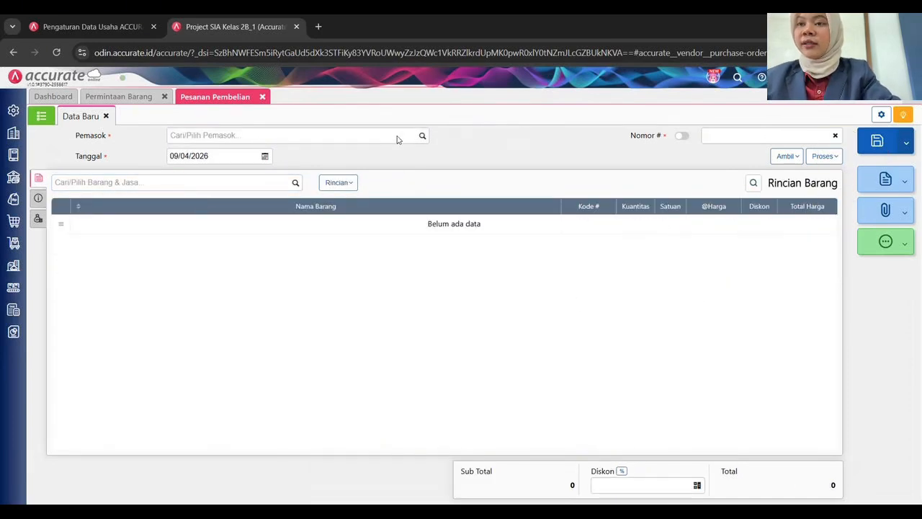
left_click(423, 137)
left_click(232, 169)
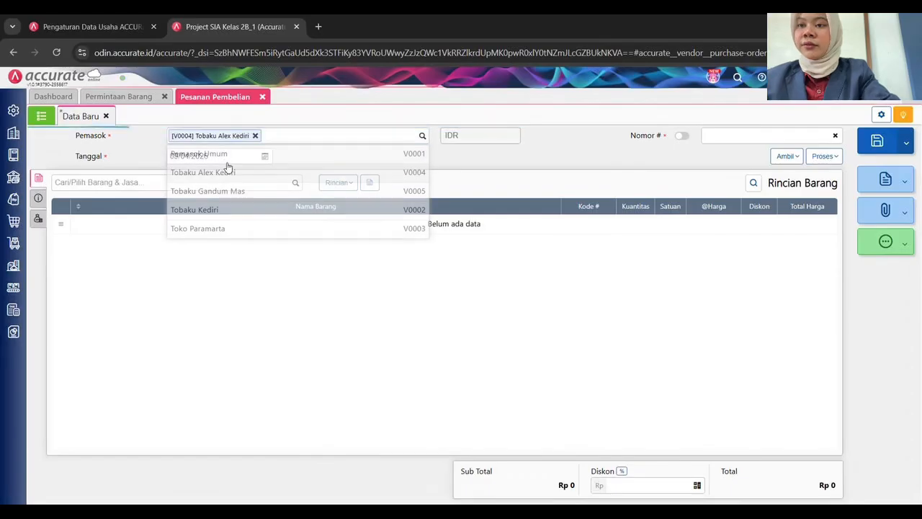
left_click(225, 154)
type("0106")
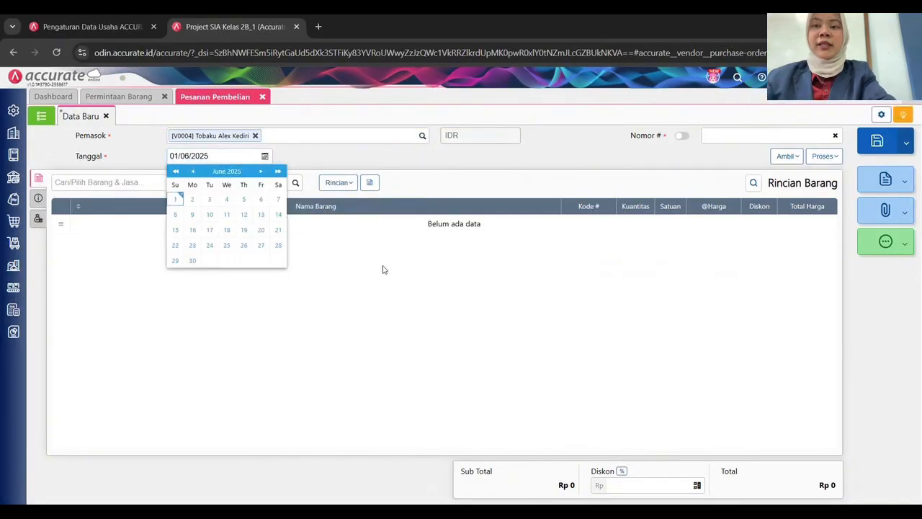
Number the new order PO-TA.2025.06.01.
left_click(743, 135)
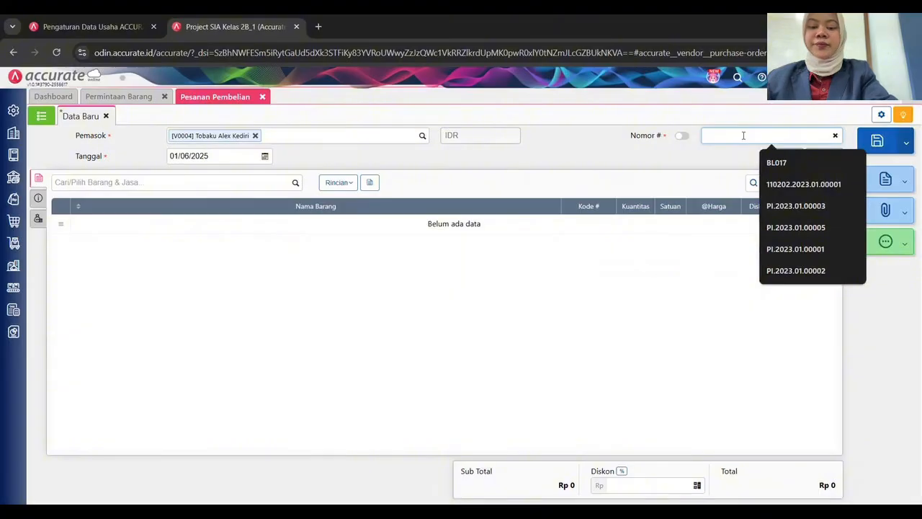
type("PO-TA.2025.06")
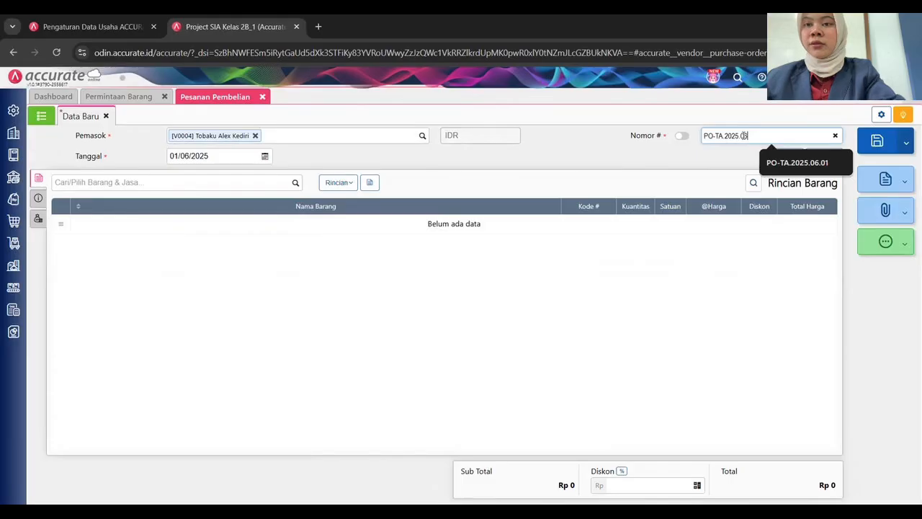
type(".01")
left_click(363, 271)
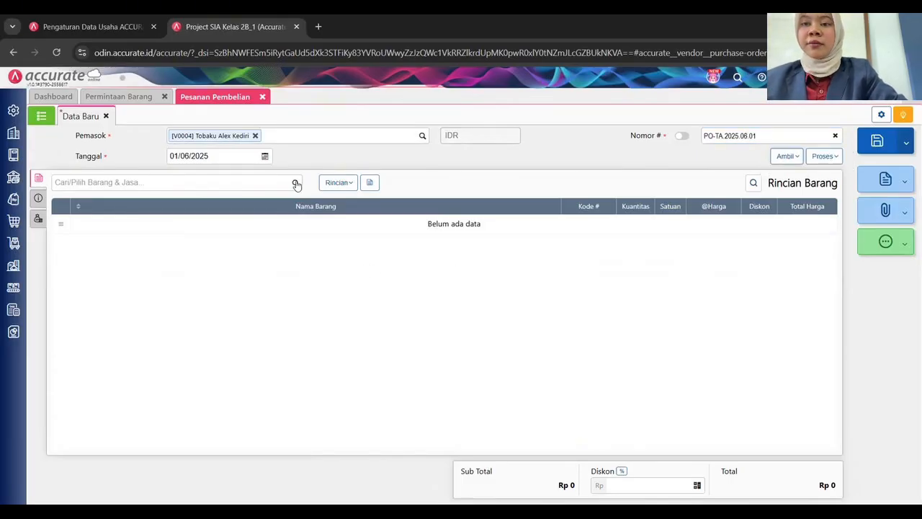
Pull in goods request PP.2025.06.01 through Ambil > Permintaan Barang.
left_click(786, 157)
left_click(735, 210)
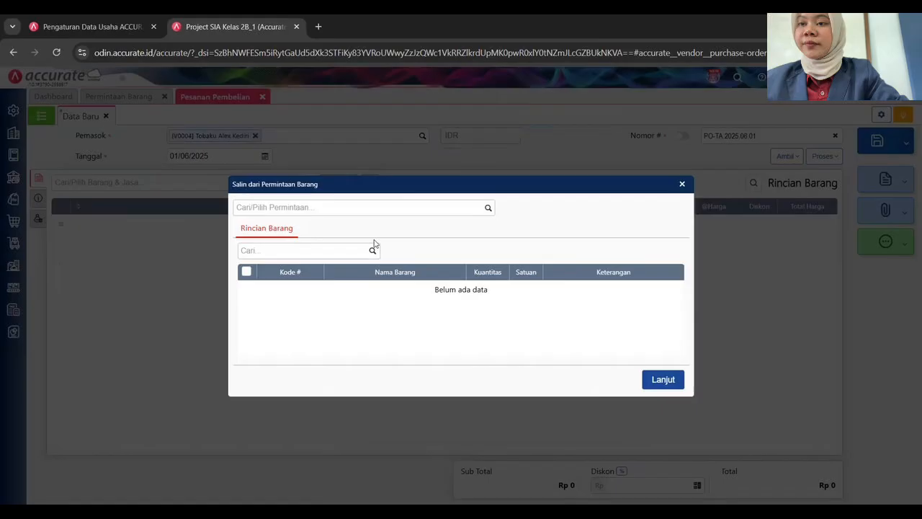
left_click(439, 208)
left_click(352, 235)
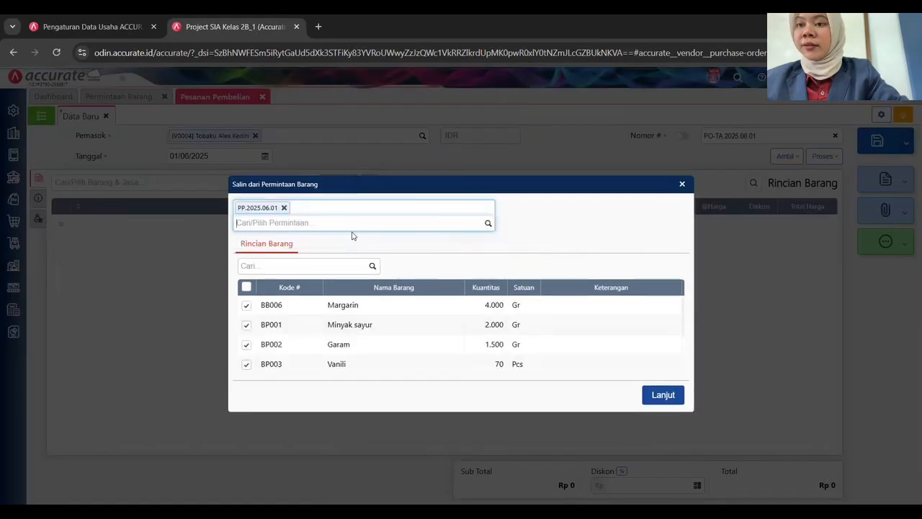
Copy only Margarin, Minyak sayur, Garam and Vanili into the order.
left_click(246, 286)
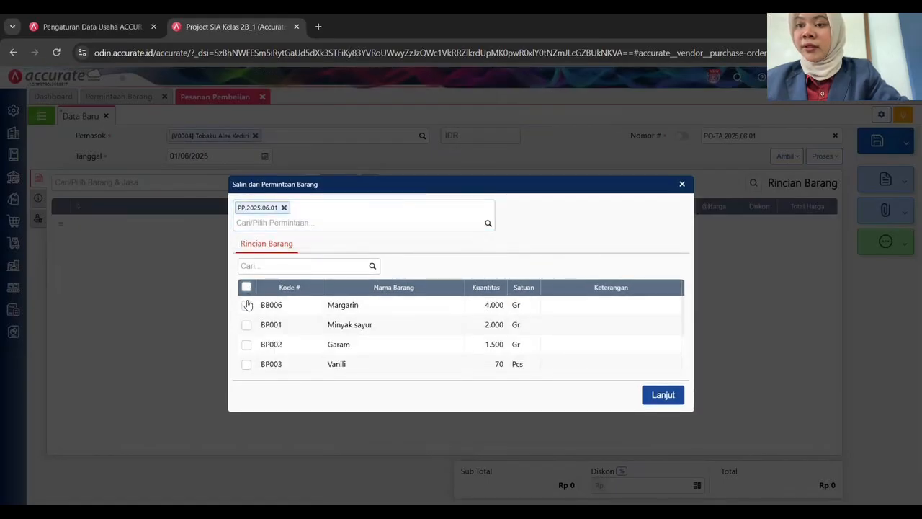
left_click(247, 306)
left_click(246, 326)
left_click(246, 345)
left_click(246, 365)
scroll(413, 338, "down", 1)
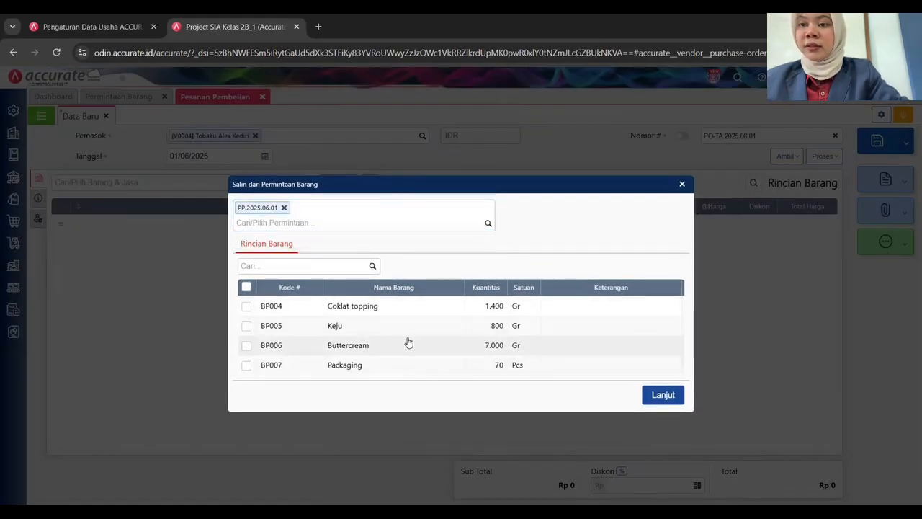
scroll(501, 345, "up", 1)
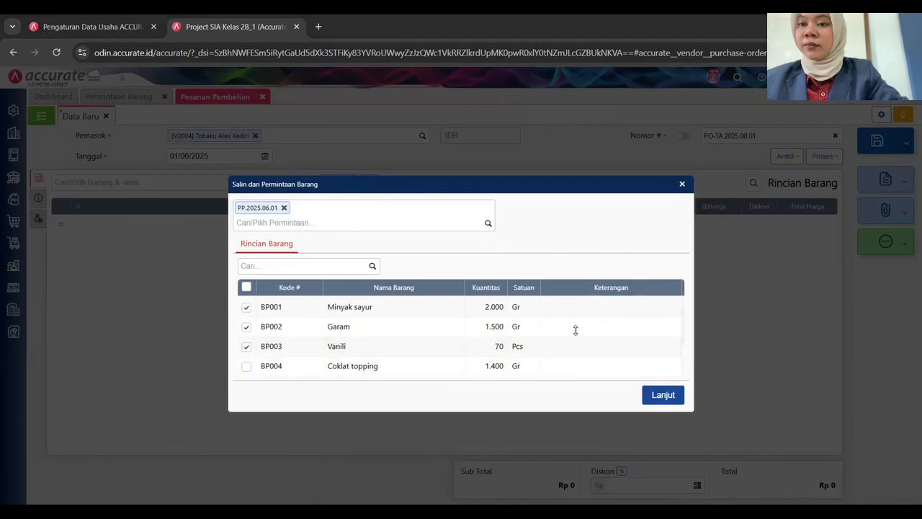
scroll(596, 370, "down", 1)
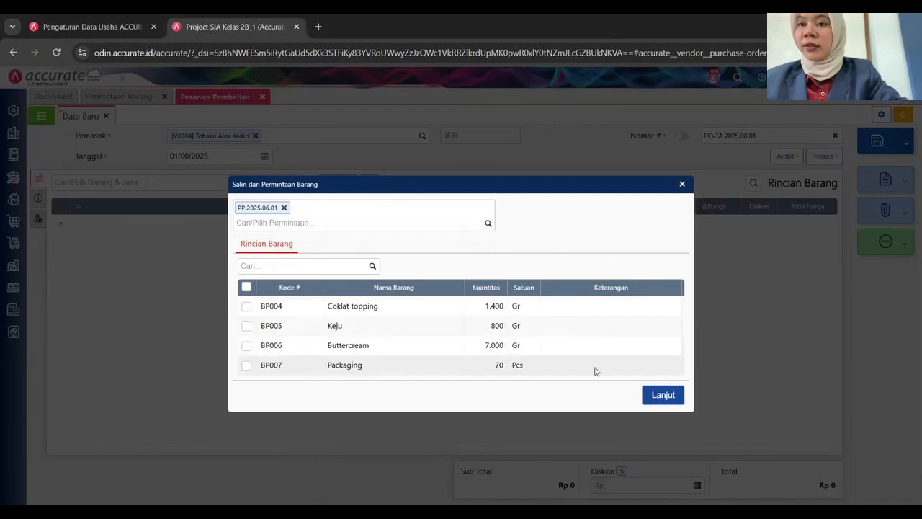
left_click(663, 395)
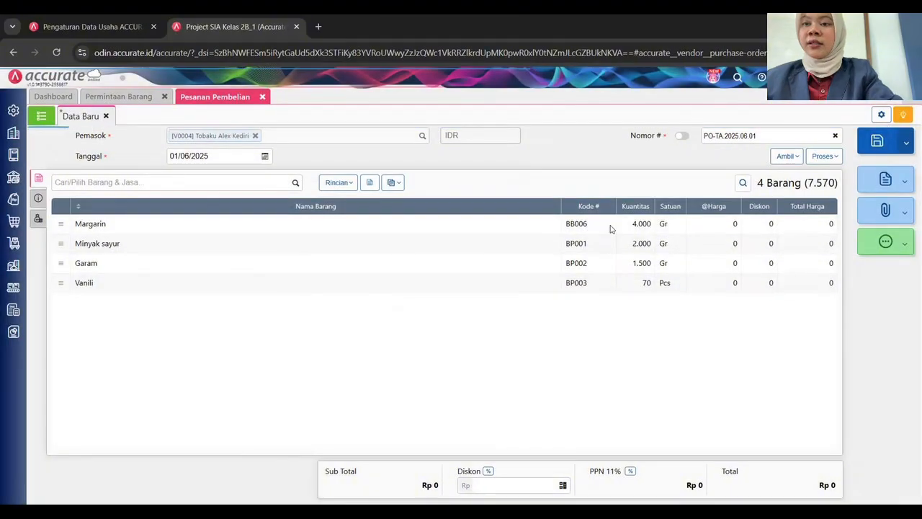
left_click(610, 227)
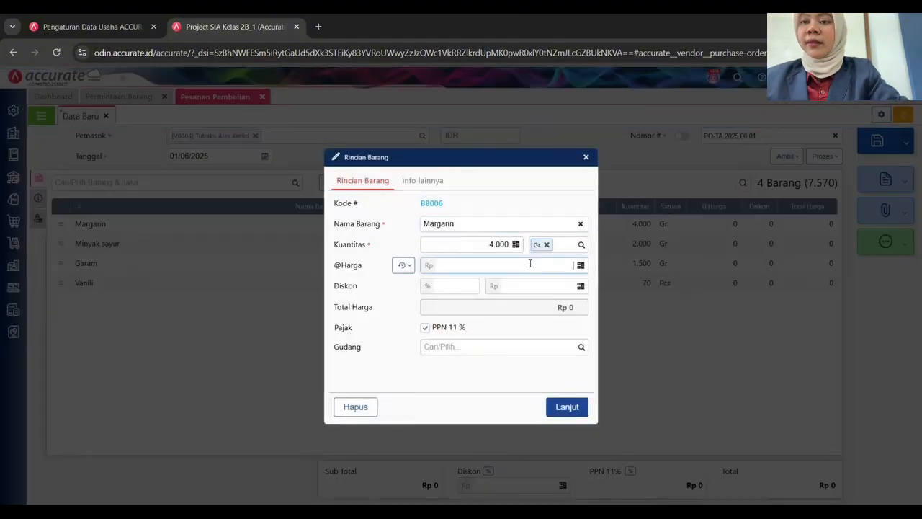
Price Margarin at 35 and Minyak sayur at 21, both in Gudang Bahan.
key("Tab")
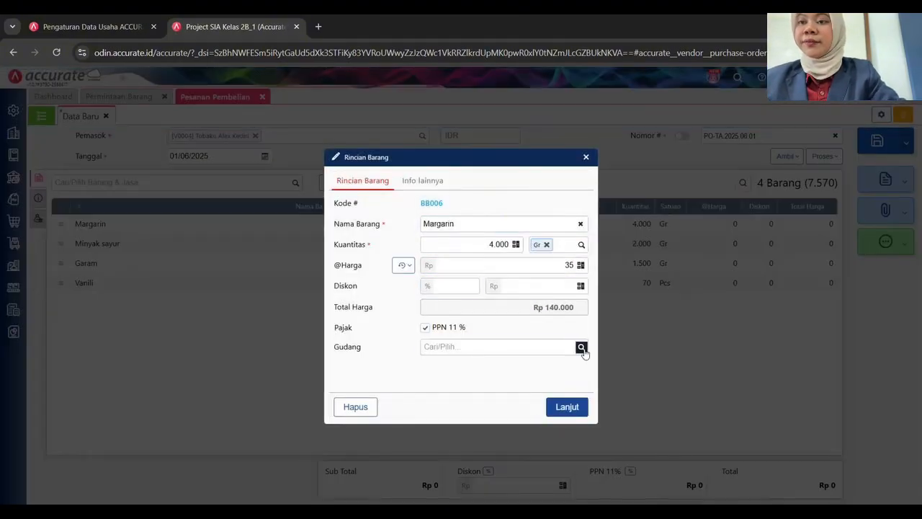
left_click(581, 347)
left_click(504, 371)
left_click(567, 407)
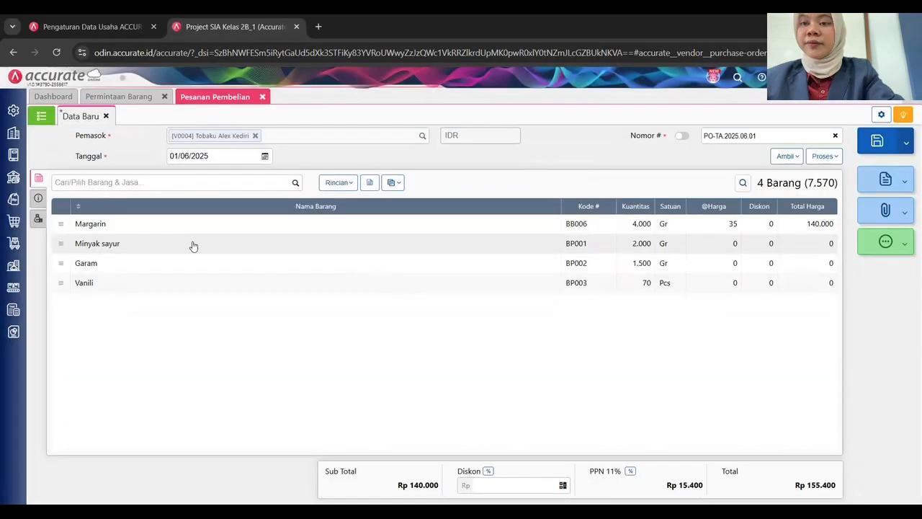
left_click(217, 240)
left_click(541, 268)
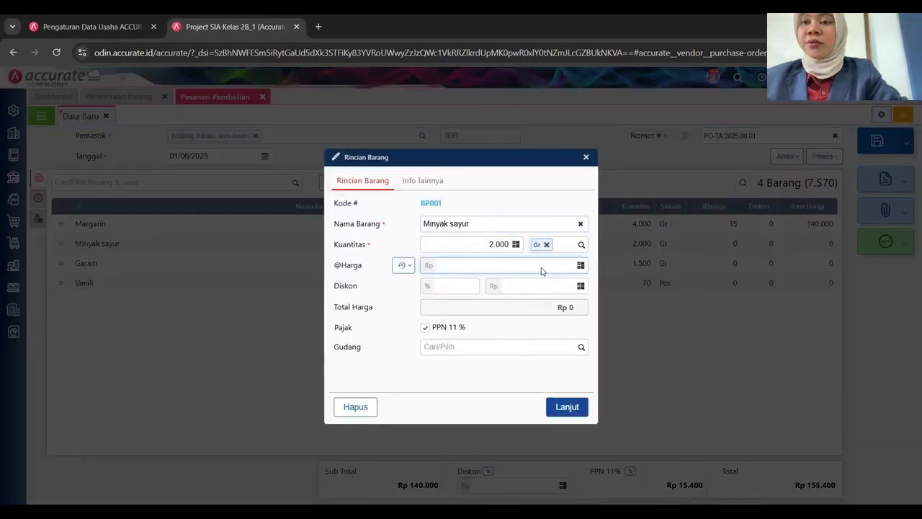
type("21")
key("Tab")
left_click(567, 347)
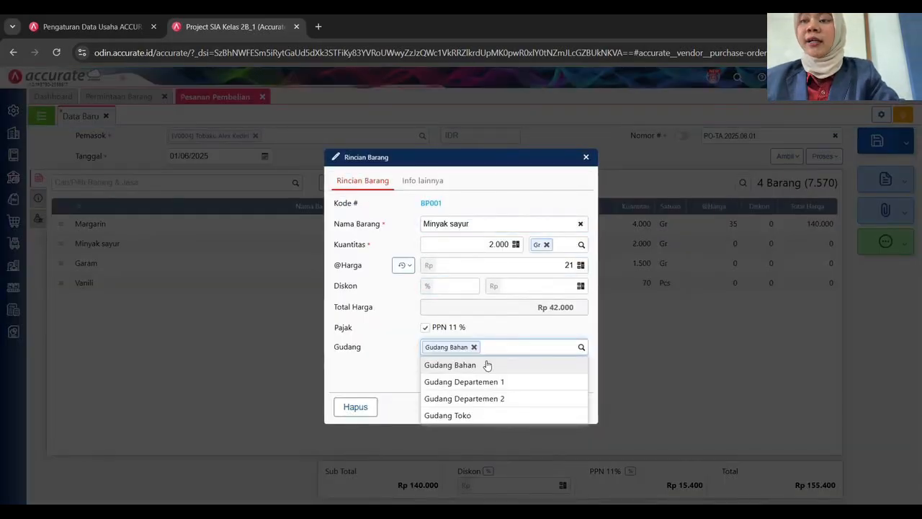
left_click(505, 365)
left_click(567, 407)
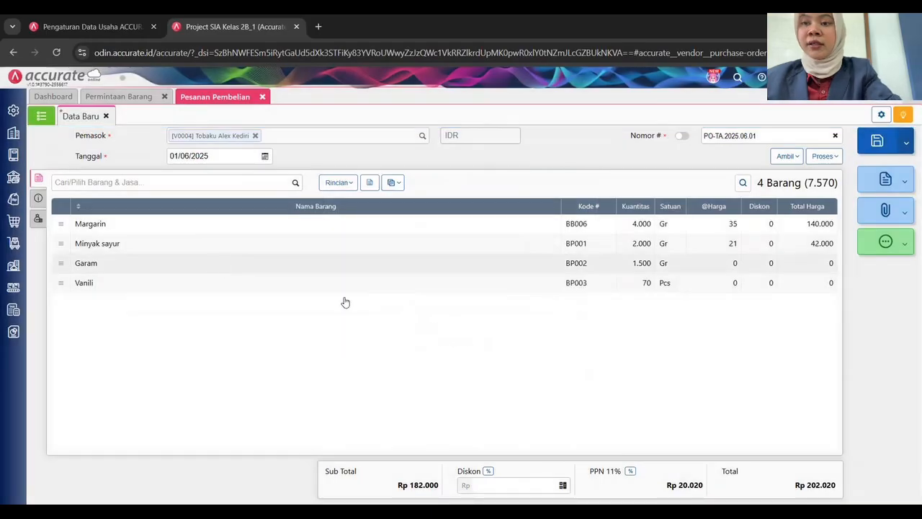
Price Garam at 6 in Gudang Bahan and enter Vanili at 1.000.
left_click(499, 263)
left_click(542, 263)
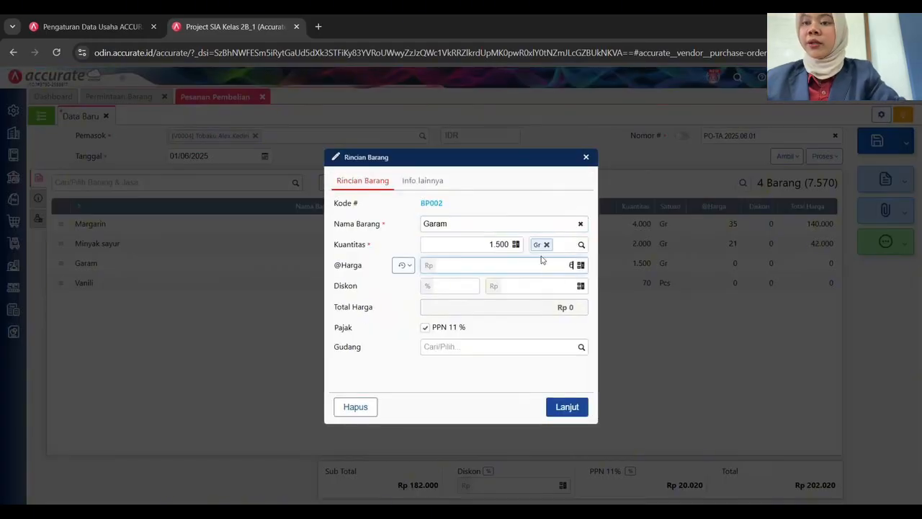
type("6")
key("Tab")
left_click(581, 348)
left_click(504, 366)
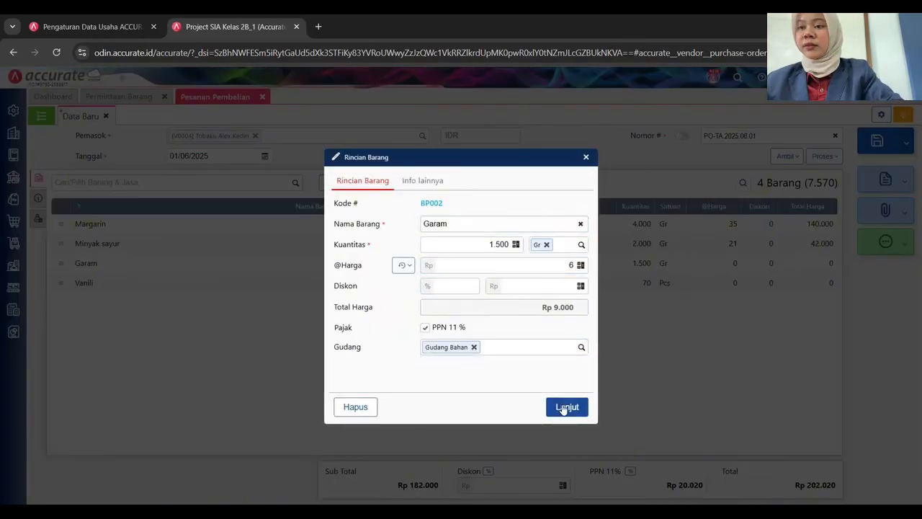
left_click(567, 407)
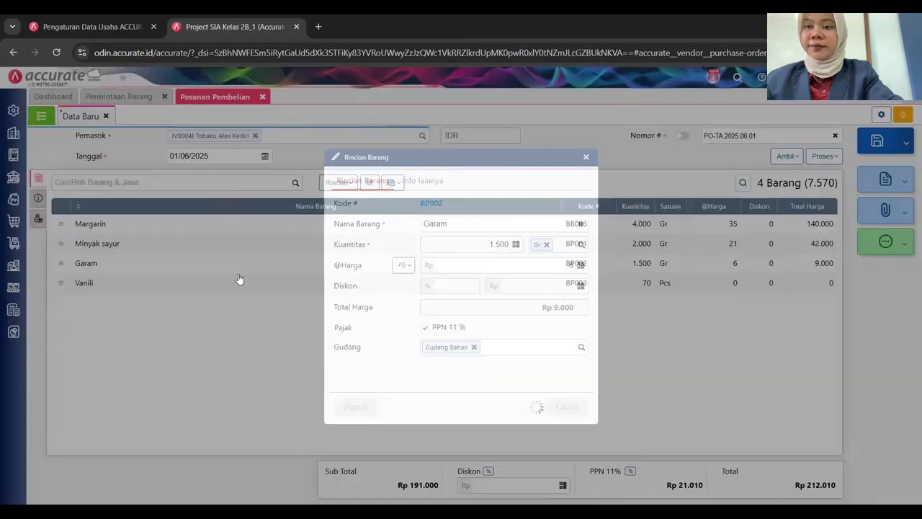
left_click(239, 281)
left_click(555, 265)
type("1")
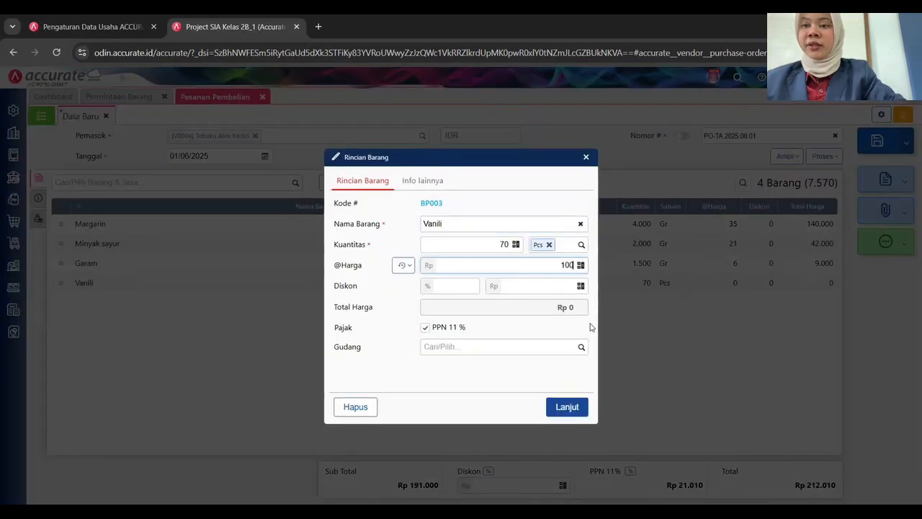
left_click(582, 348)
Finish the Vanili line in Gudang Bahan and set the delivery date to 01/06/2025.
left_click(519, 364)
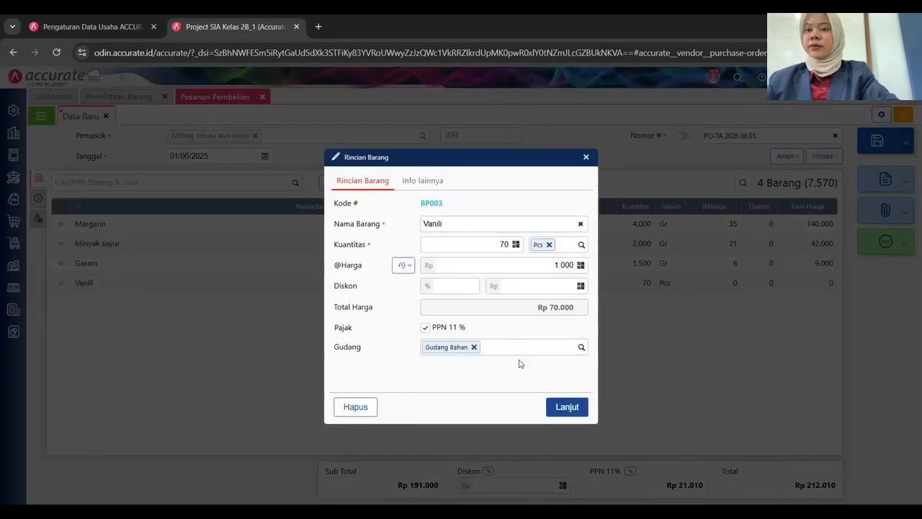
left_click(567, 407)
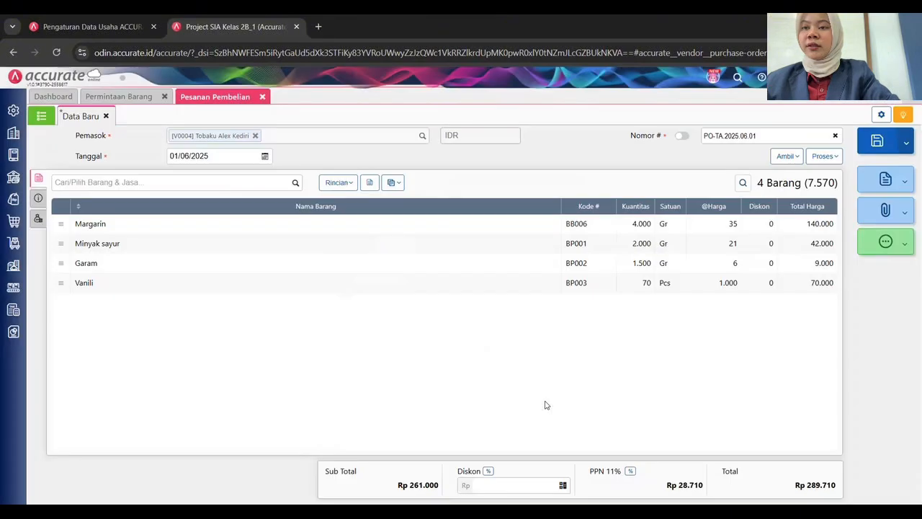
left_click(39, 198)
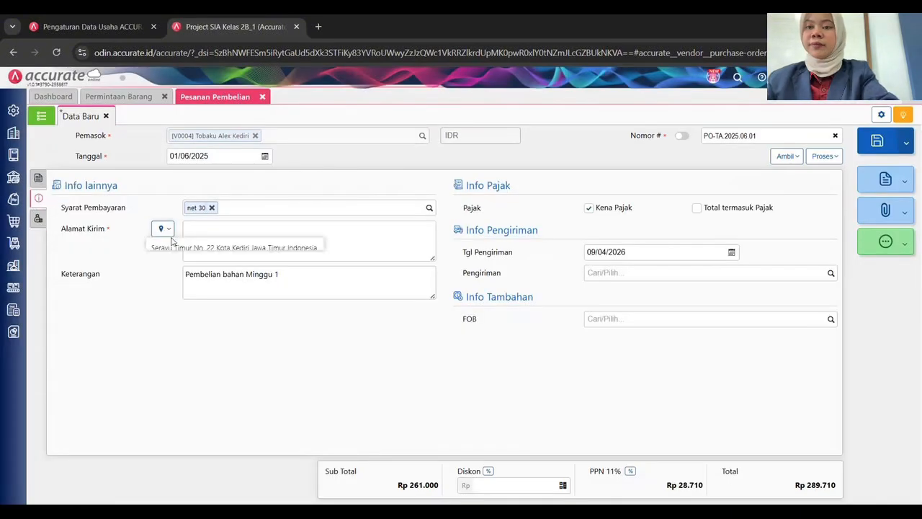
left_click(648, 251)
type("02/06")
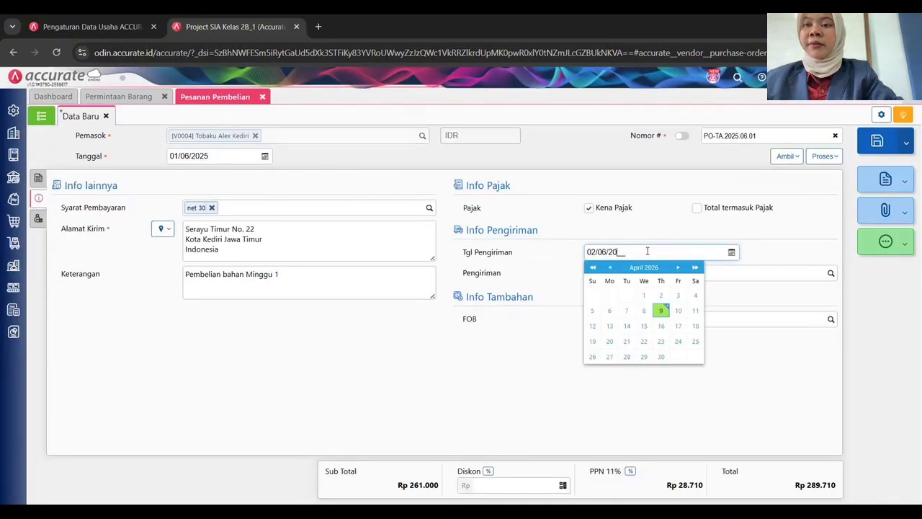
type("20")
key("BackSpace")
key("BackSpace")
key("BackSpace")
key("BackSpace")
key("BackSpace")
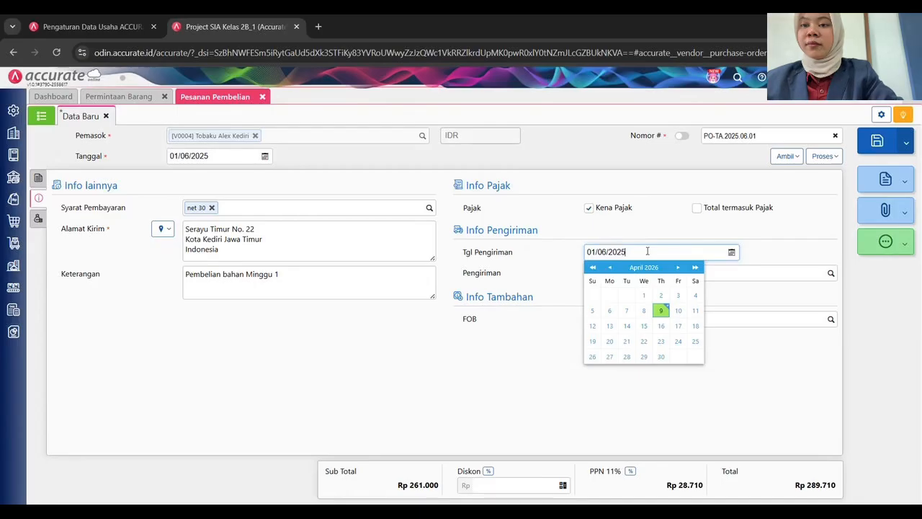
Set shipping to Mobil Box and FOB Destination, then save purchase order PO-TA.2025.06.01.
left_click(831, 272)
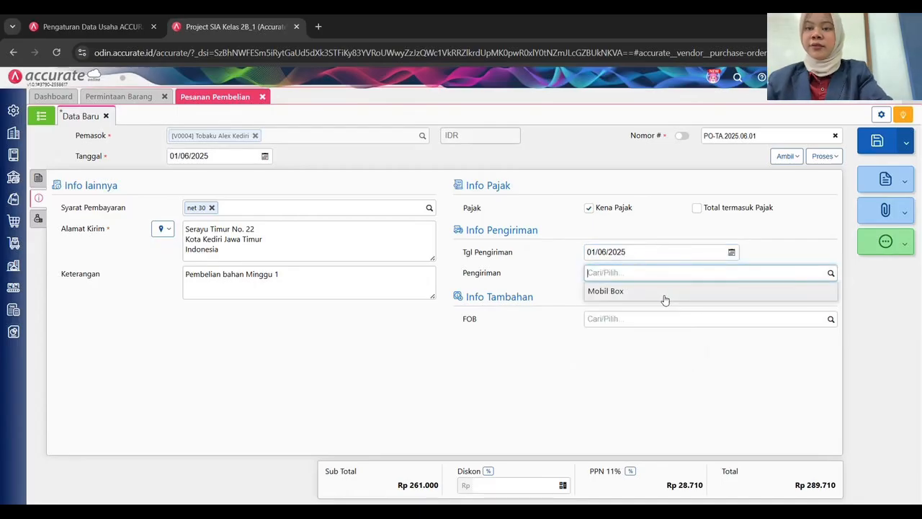
left_click(665, 295)
left_click(672, 318)
type("dest")
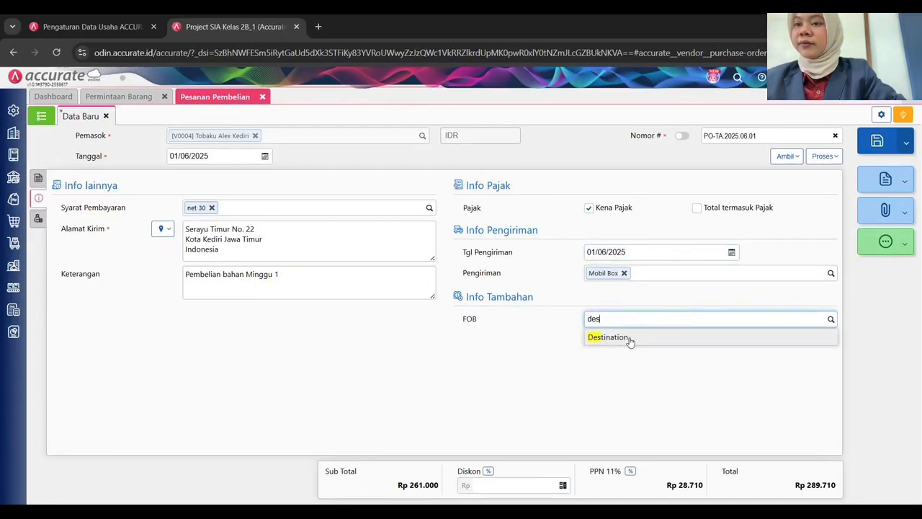
left_click(627, 339)
left_click(38, 177)
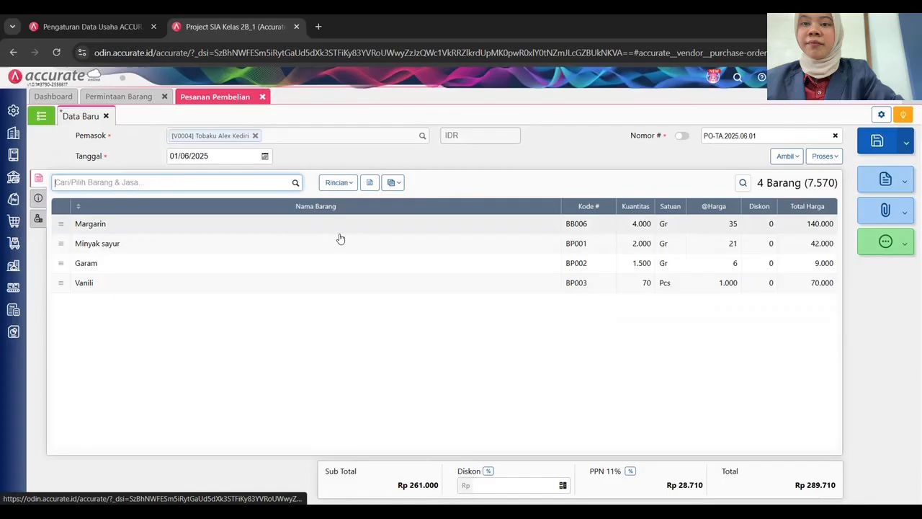
left_click(874, 143)
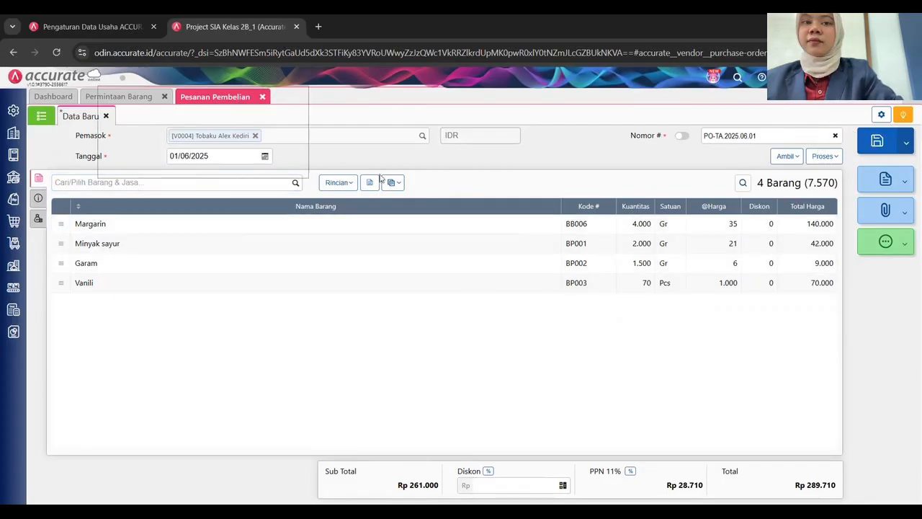
Start a new purchase order for Tobaku Gandum Mas dated 01/06/2025, numbered PO-TG.2025.06.01.
left_click(222, 135)
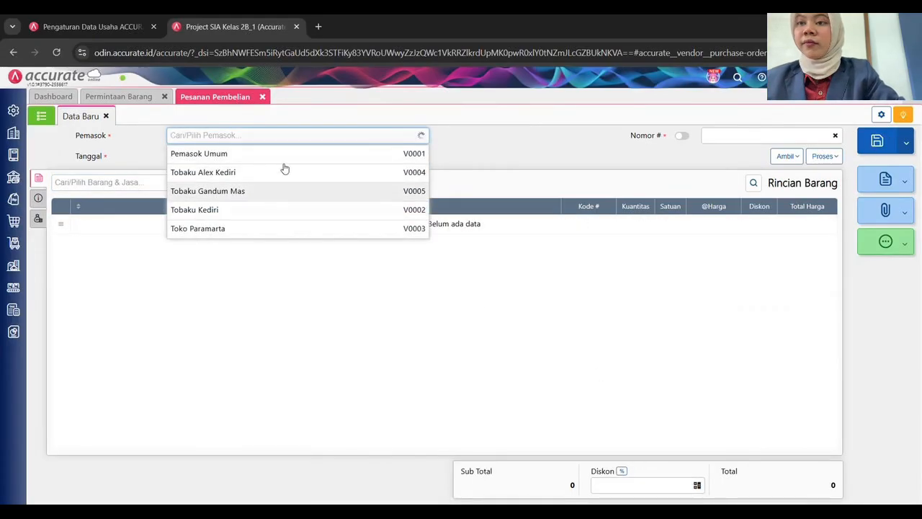
left_click(281, 189)
left_click(231, 154)
type("01/06/2025")
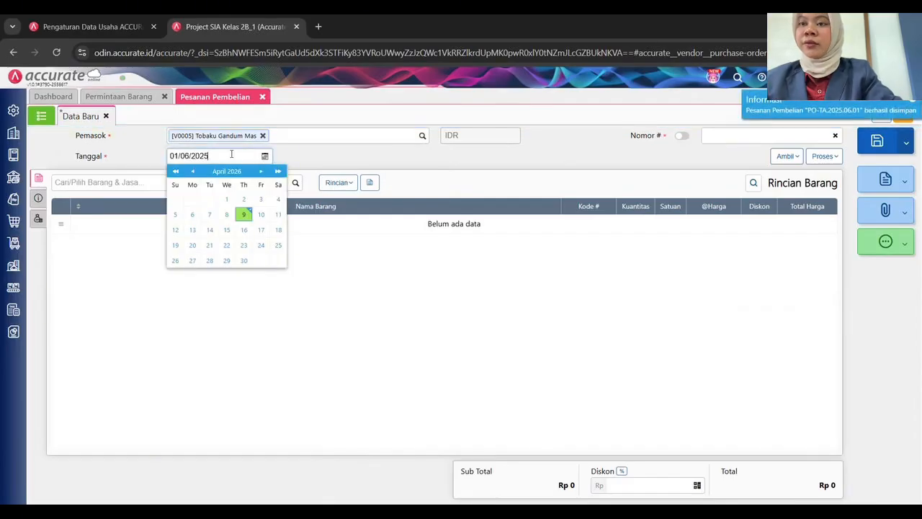
left_click(728, 137)
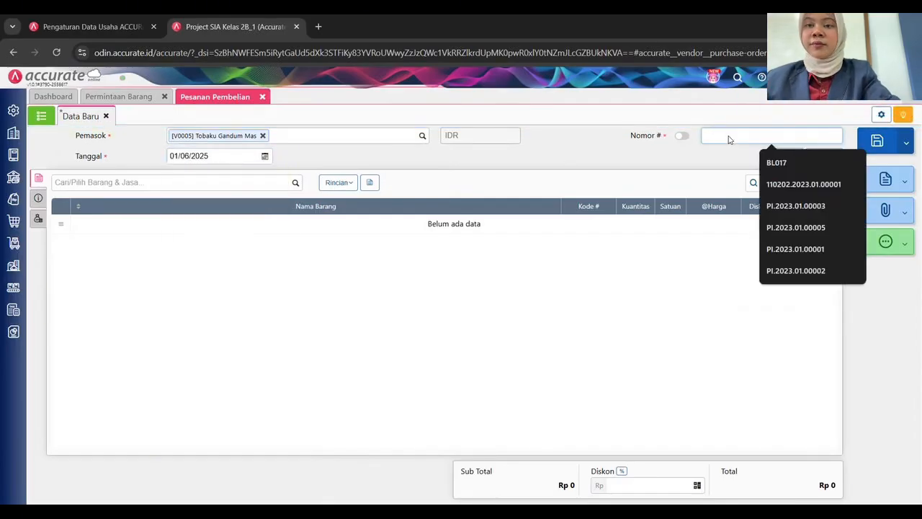
type("PO-TG.2025.06.01")
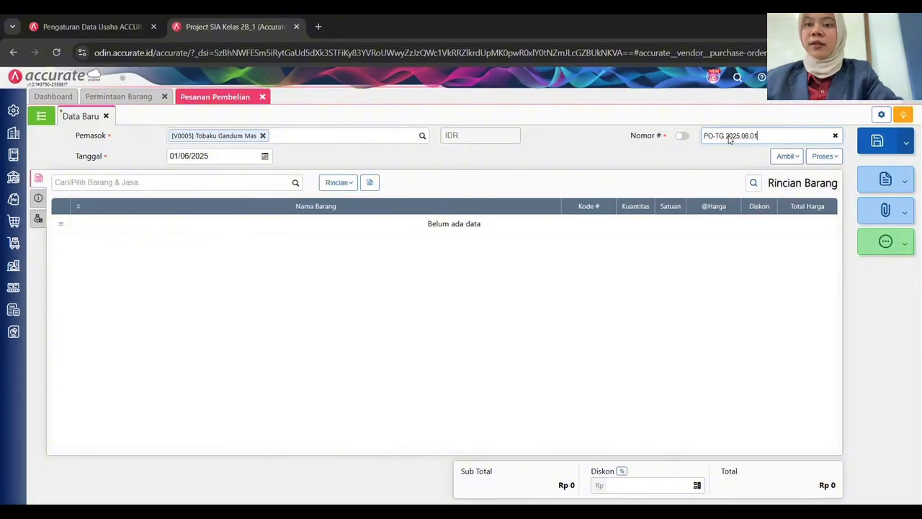
Copy all four items from goods request PP.2025.06.01 into the order.
left_click(786, 156)
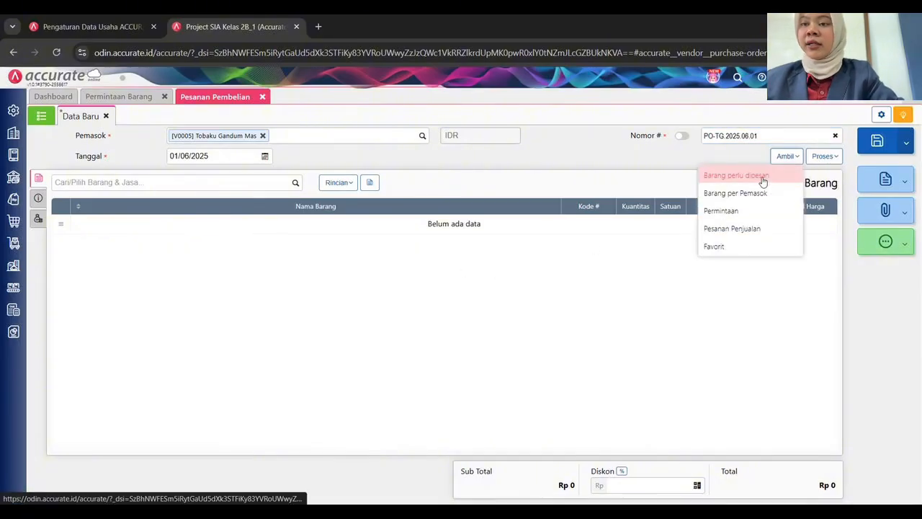
left_click(746, 211)
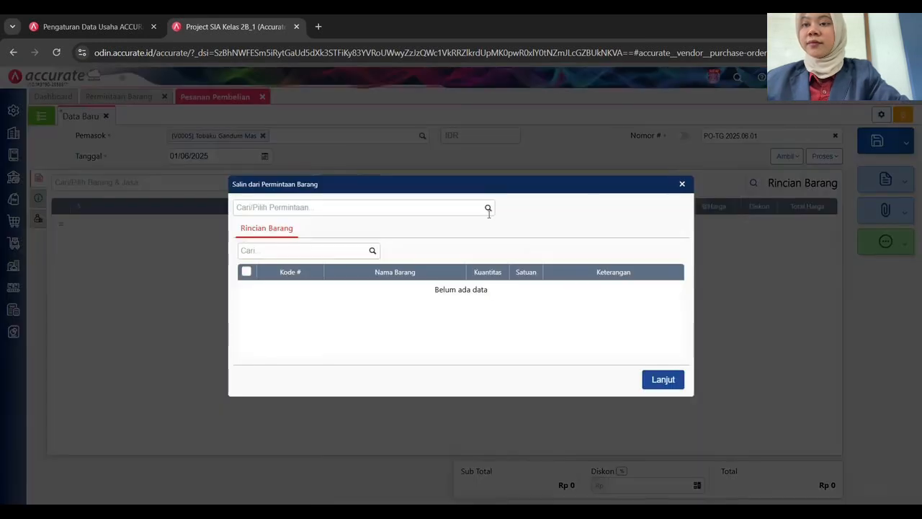
left_click(489, 209)
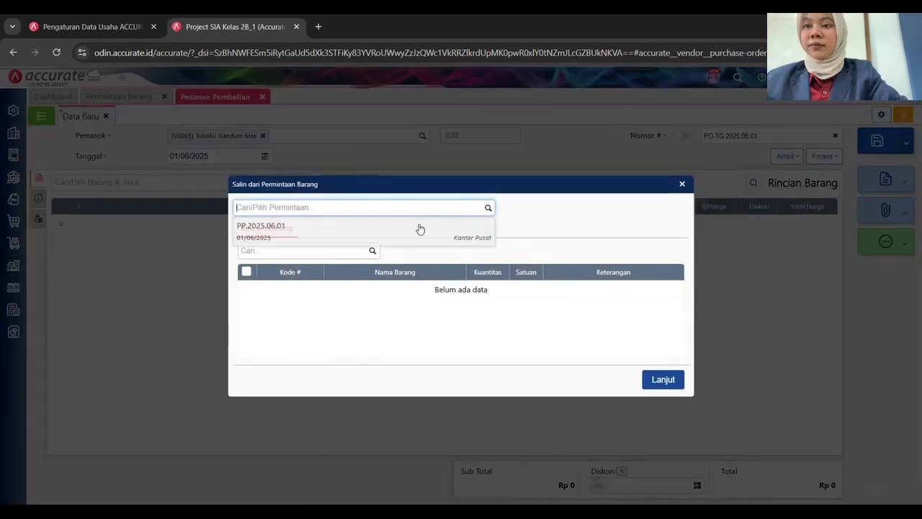
left_click(363, 235)
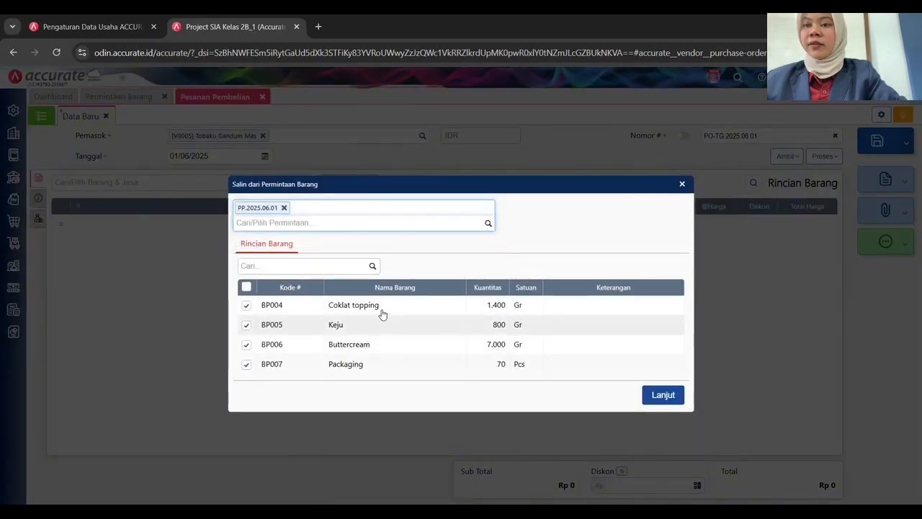
left_click(663, 395)
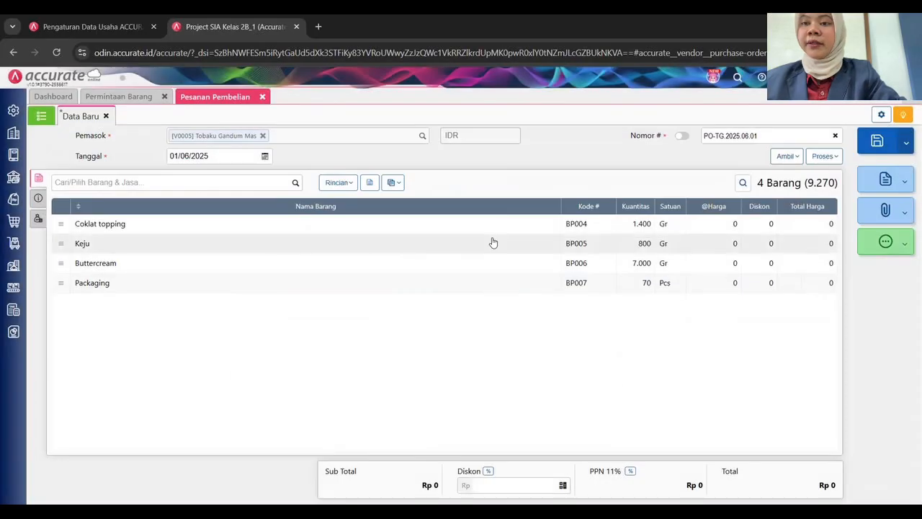
Price Coklat topping at 75 and Keju at 100, both from Gudang Bahan.
left_click(500, 223)
left_click(522, 264)
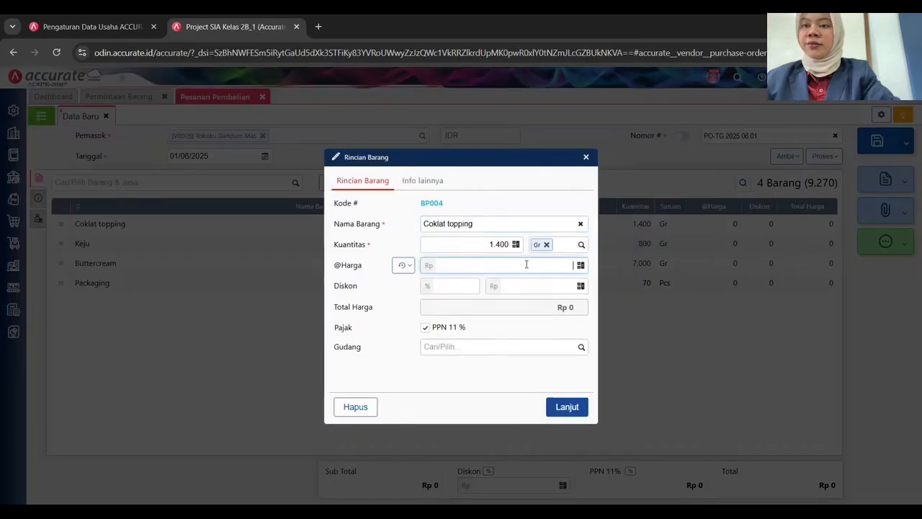
key("Tab")
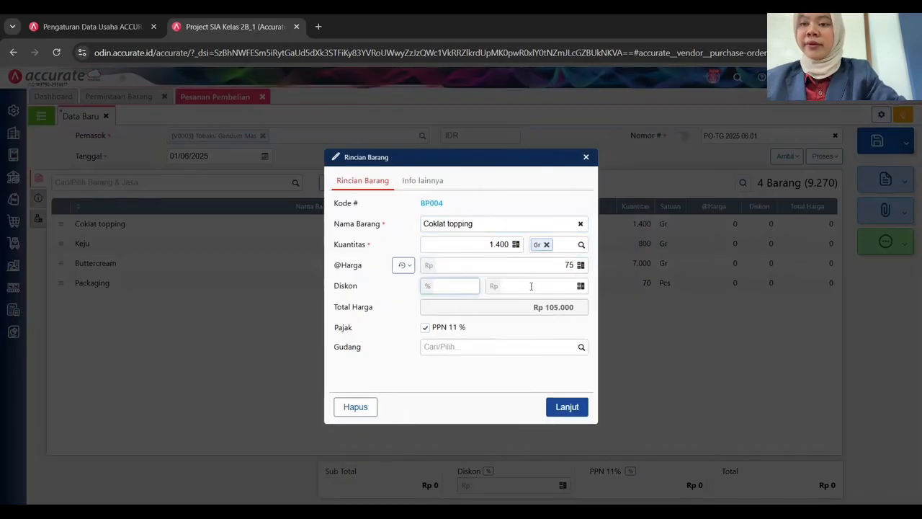
left_click(580, 350)
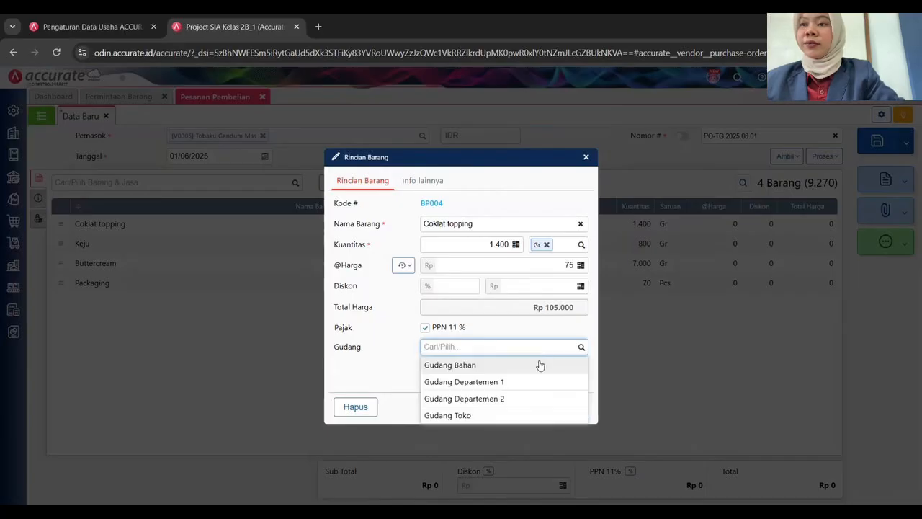
left_click(540, 366)
left_click(567, 406)
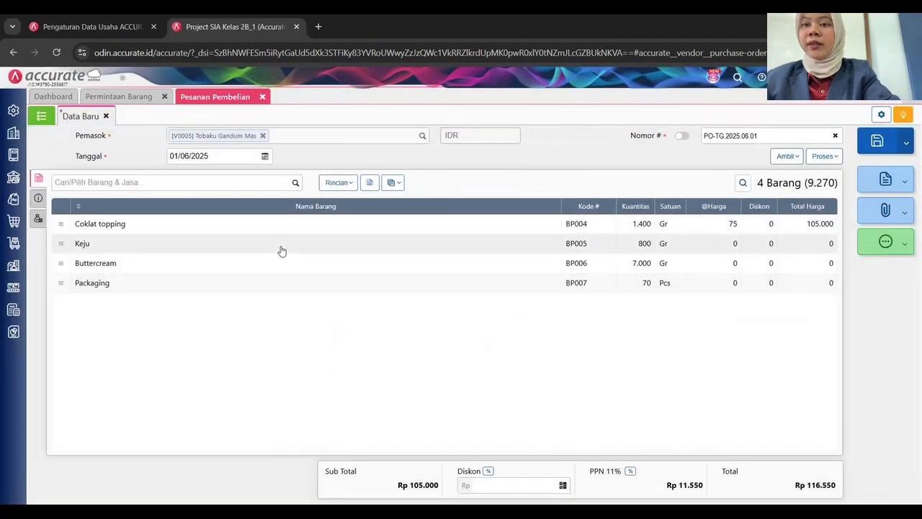
left_click(282, 250)
left_click(557, 265)
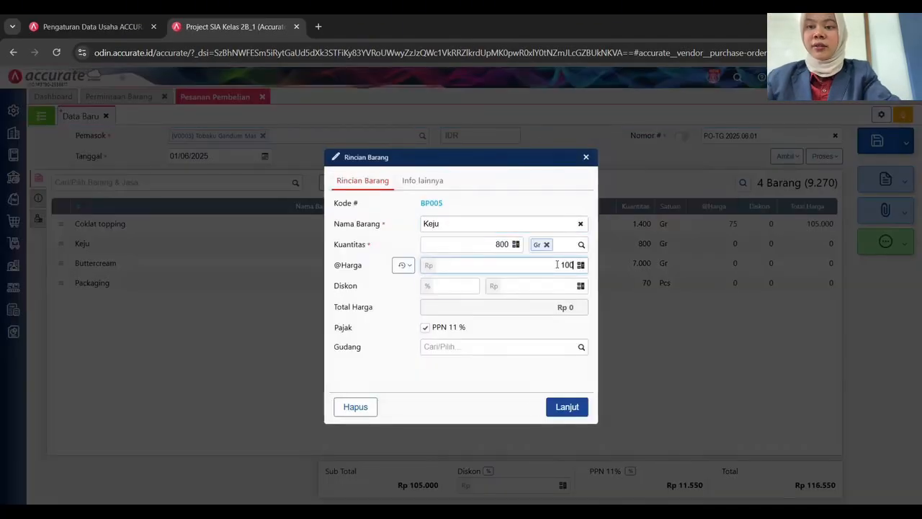
key("Tab")
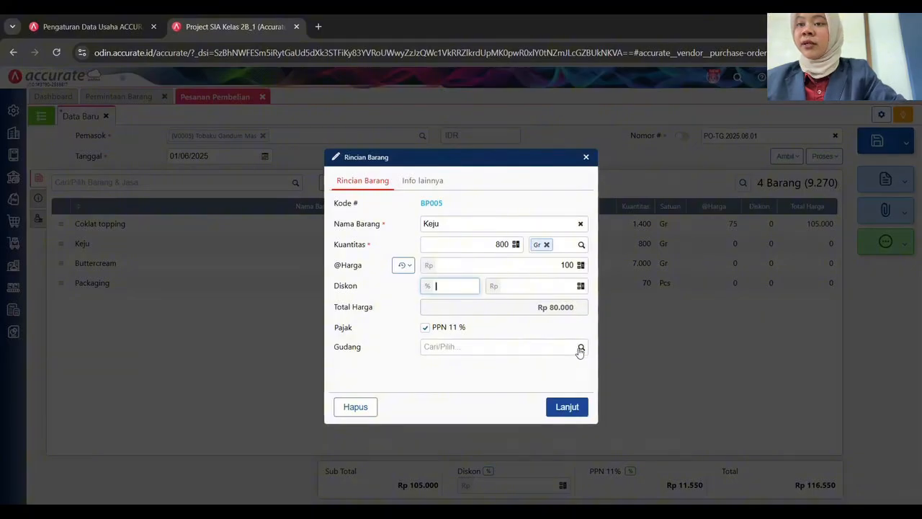
left_click(497, 351)
left_click(536, 365)
left_click(578, 407)
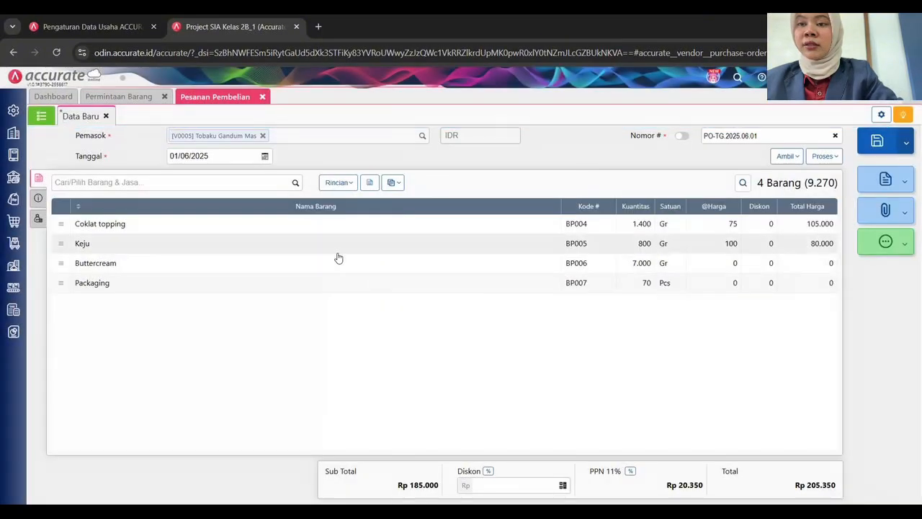
left_click(341, 251)
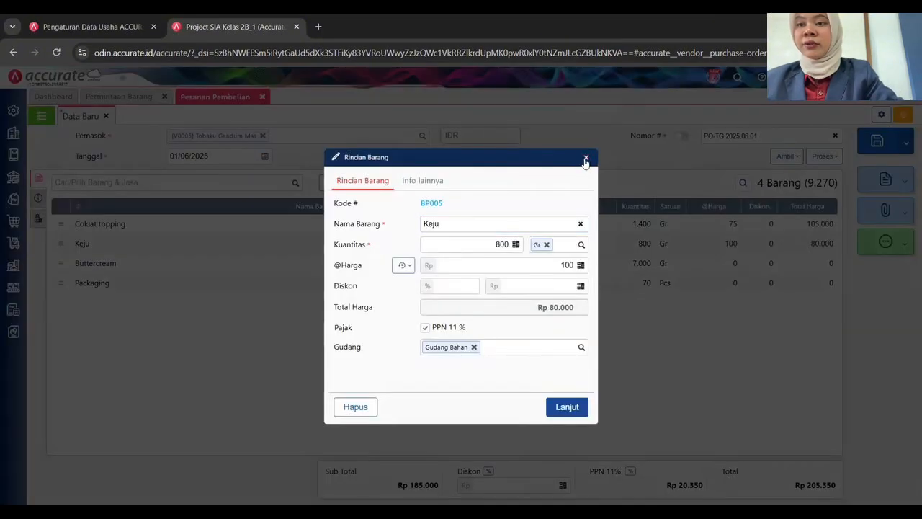
left_click(586, 157)
Price Buttercream at 30 and Packaging at 2.800, both from Gudang Bahan.
left_click(523, 268)
left_click(547, 266)
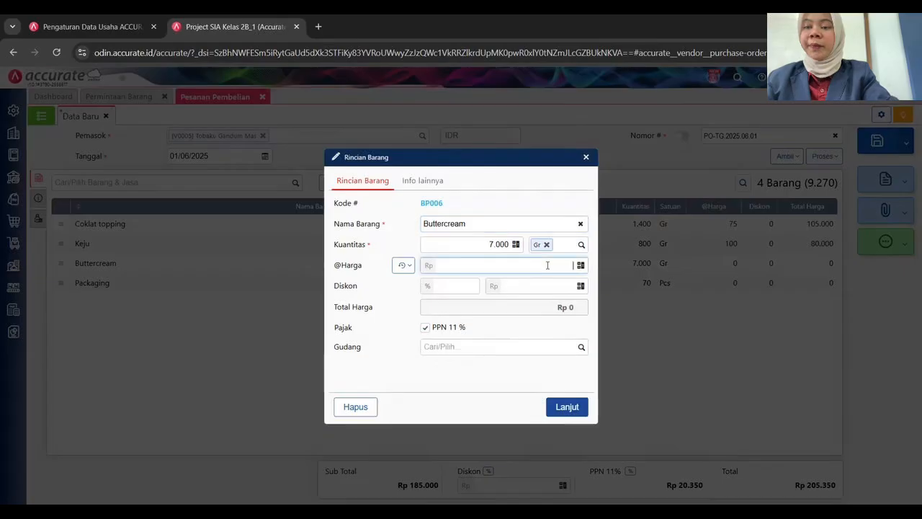
type("30")
key("Tab")
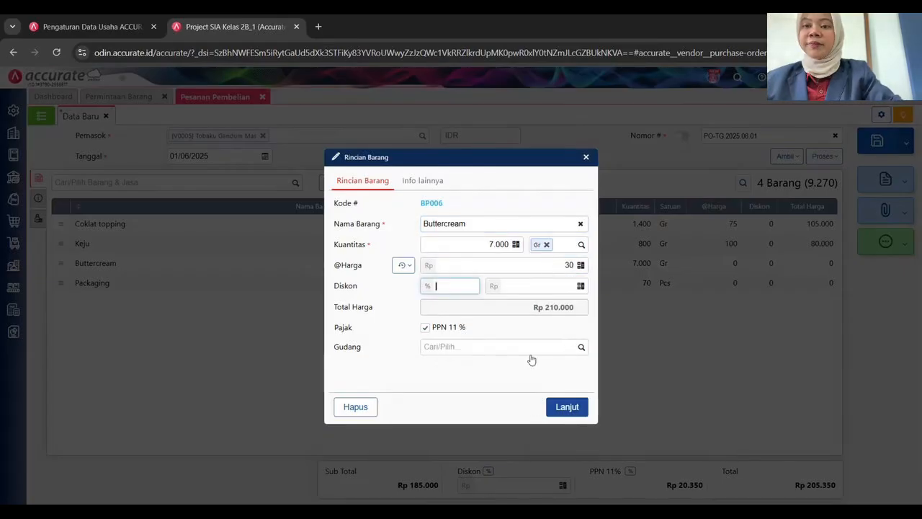
left_click(581, 349)
left_click(505, 364)
left_click(565, 406)
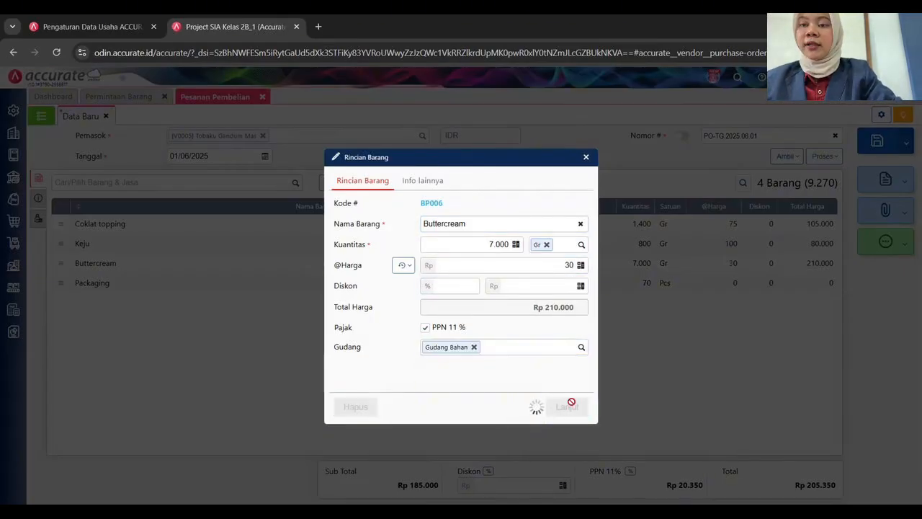
left_click(292, 288)
left_click(526, 265)
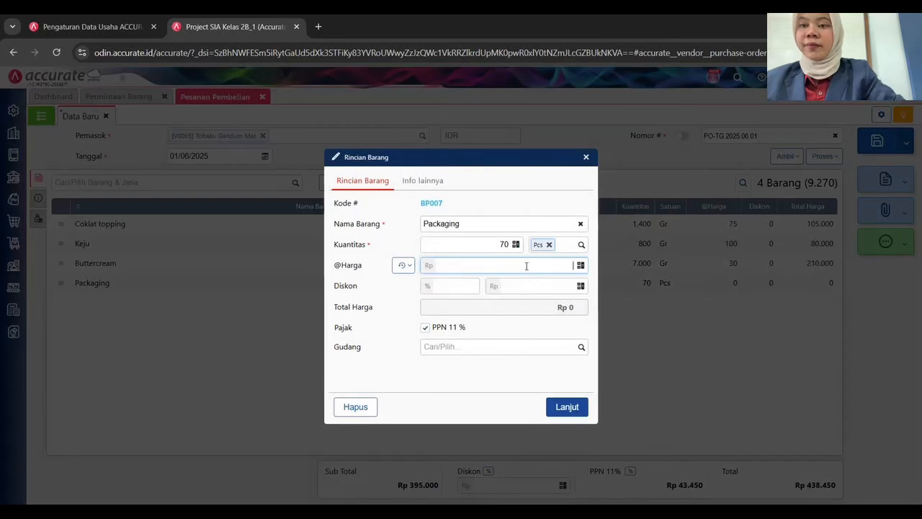
key("Tab")
left_click(581, 347)
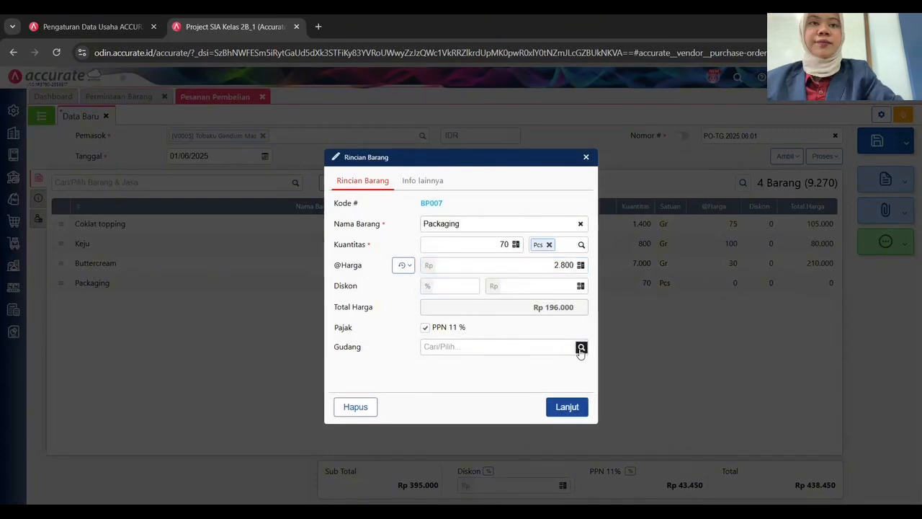
left_click(504, 363)
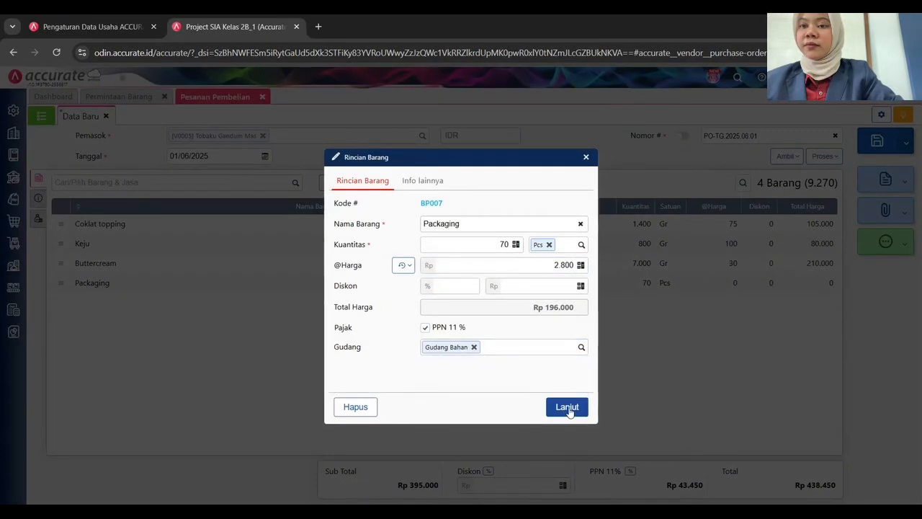
left_click(567, 408)
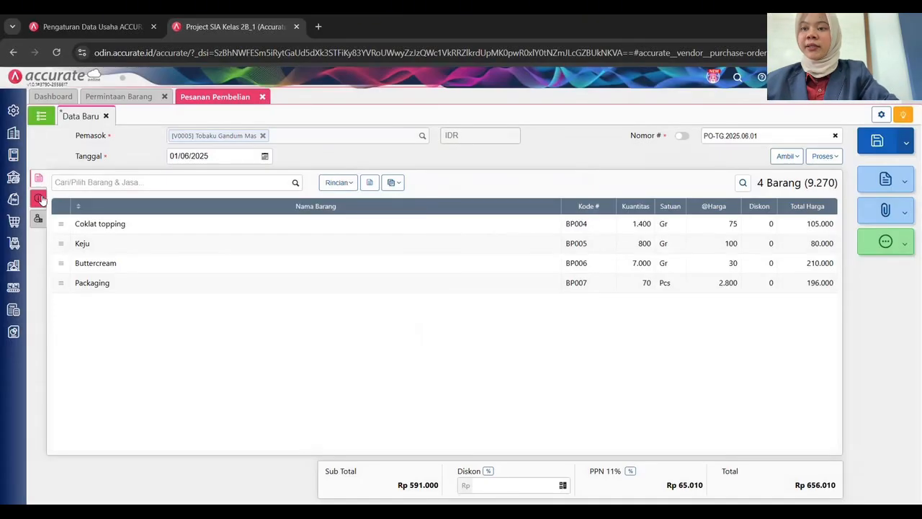
left_click(39, 198)
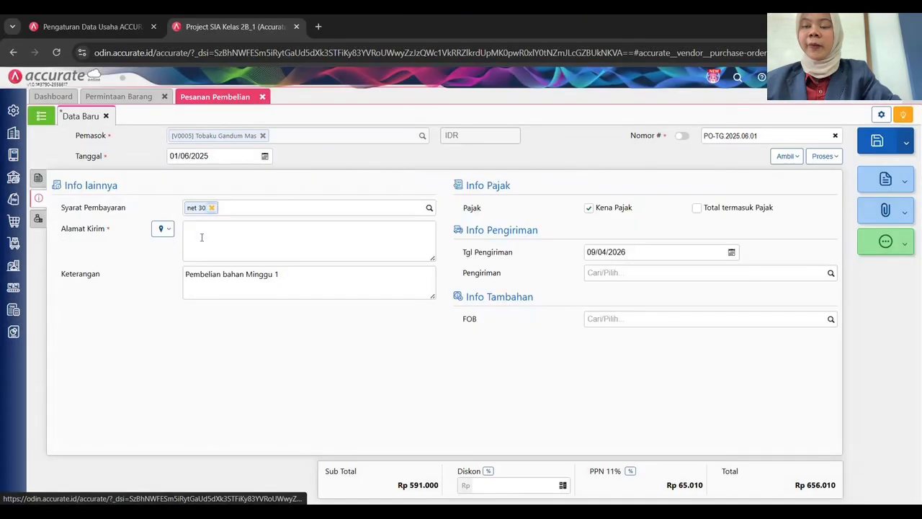
Fill in the saved shipping address and set the delivery date to 01/06/2025.
left_click(162, 229)
left_click(173, 247)
left_click(602, 252)
type("01/06/2025")
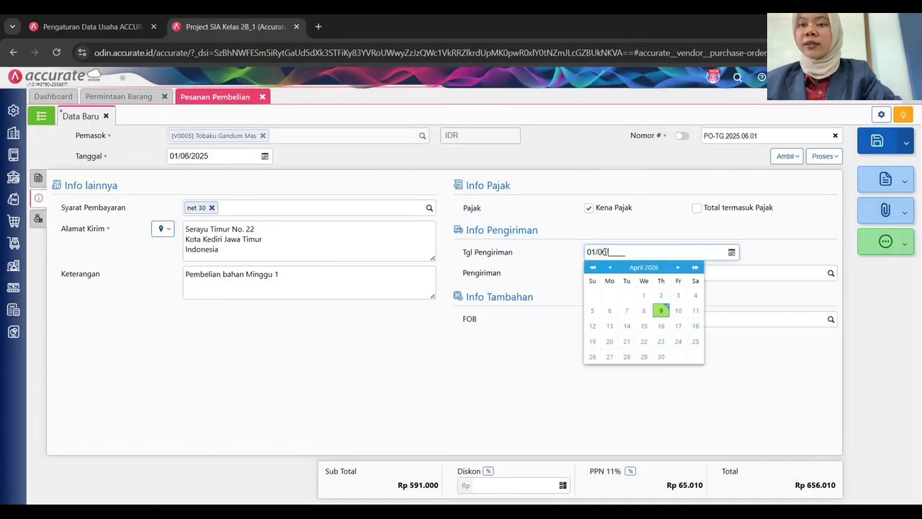
left_click(745, 271)
Set shipment to Mobil Box and FOB Destination, then save PO-TG.2025.06.01.
left_click(833, 274)
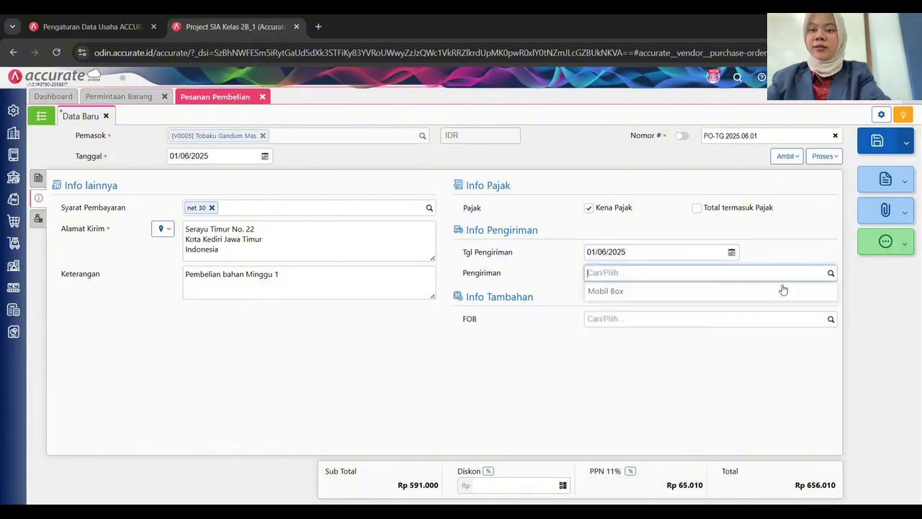
left_click(780, 289)
left_click(605, 318)
type("de")
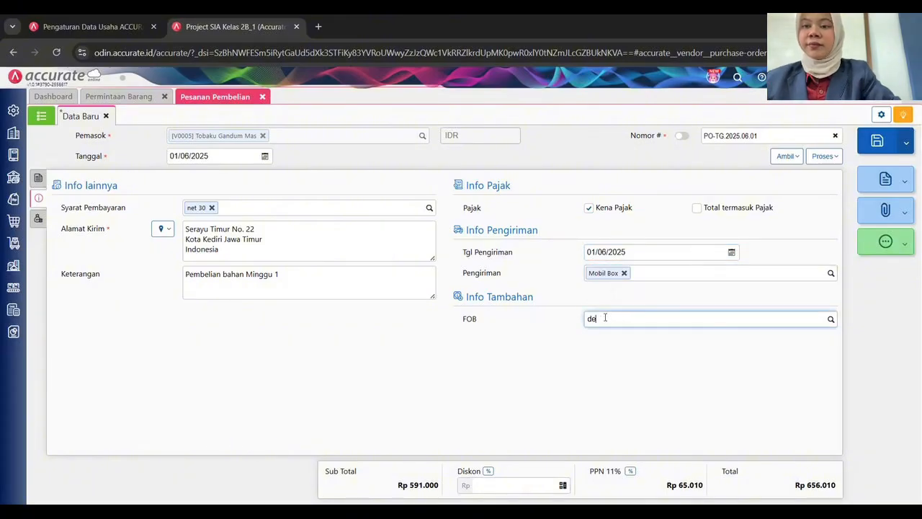
type("s")
left_click(610, 338)
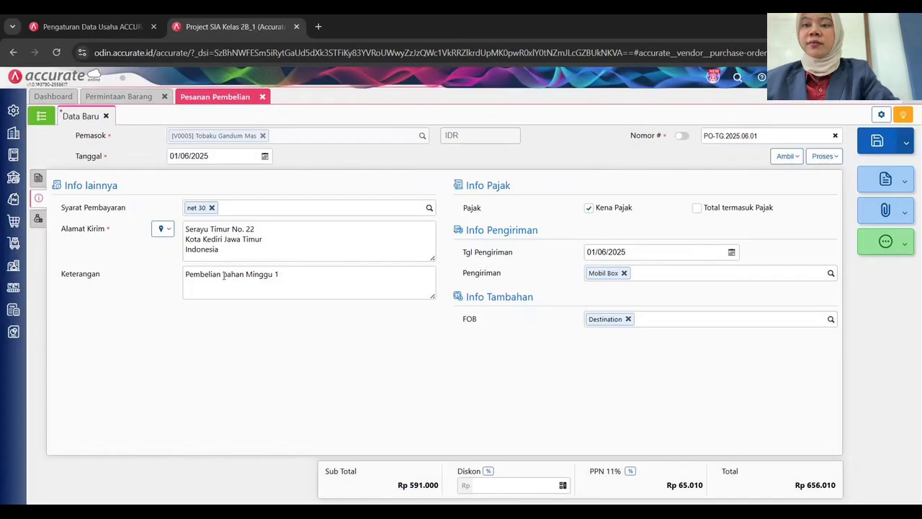
left_click(38, 178)
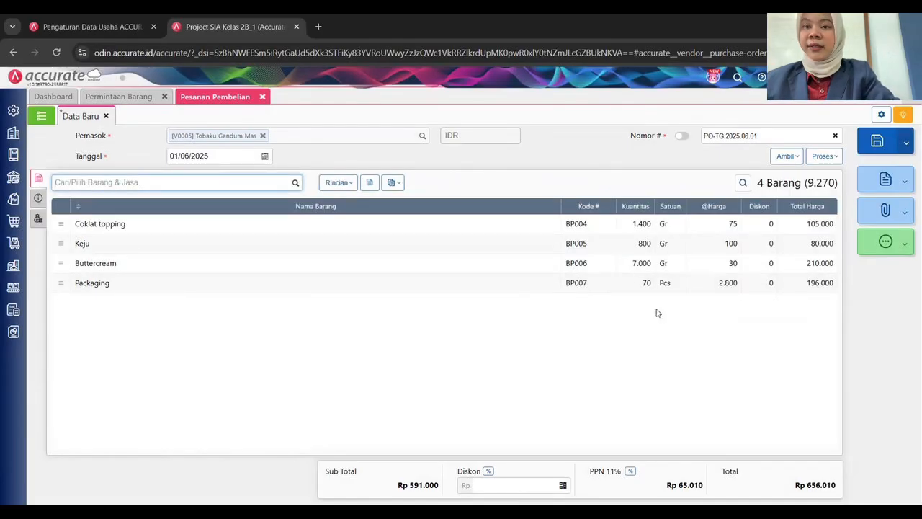
left_click(879, 142)
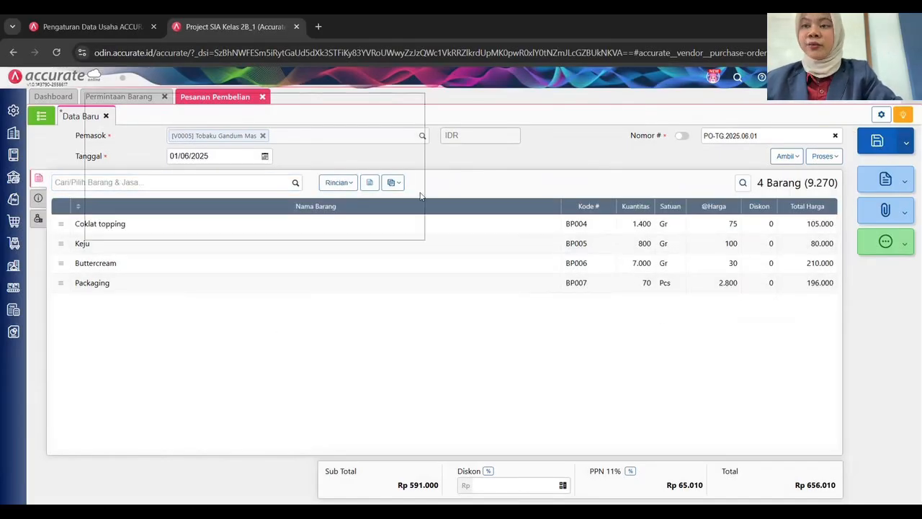
Check the purchase order list, then begin a new Penerimaan Barang goods receipt.
left_click(43, 118)
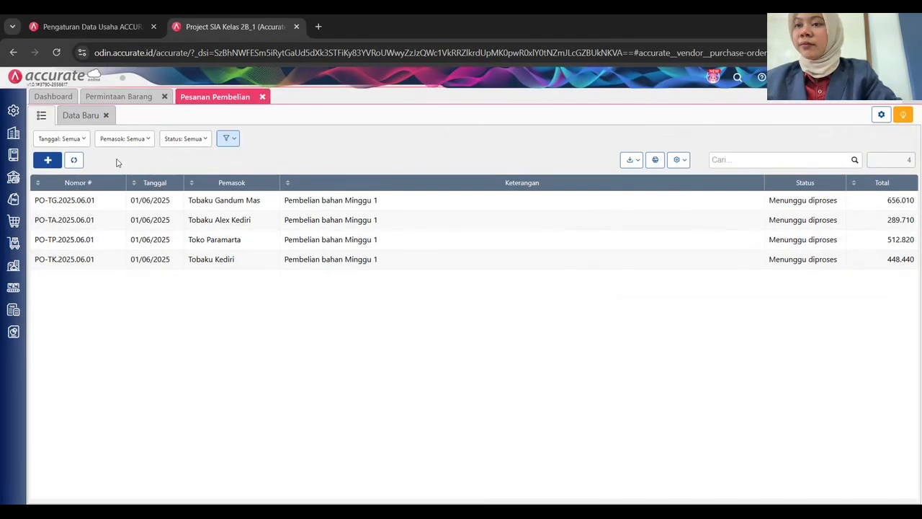
left_click(13, 221)
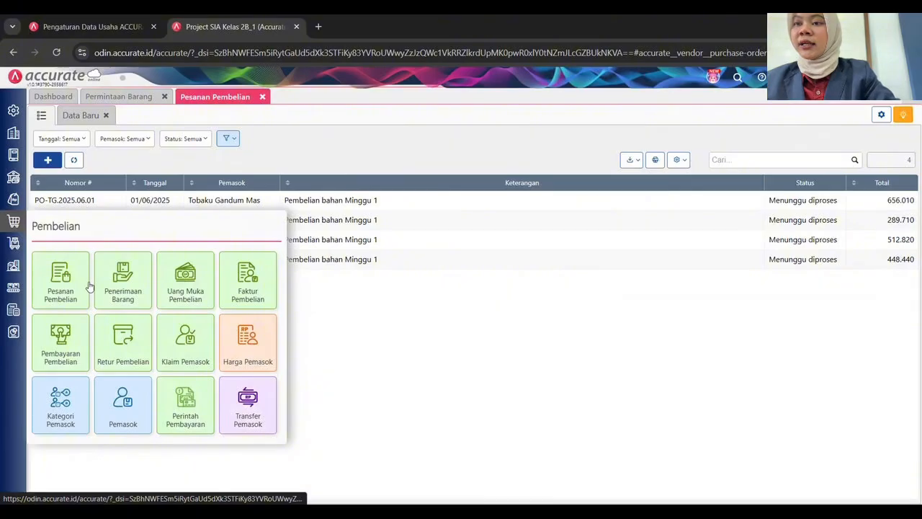
left_click(127, 273)
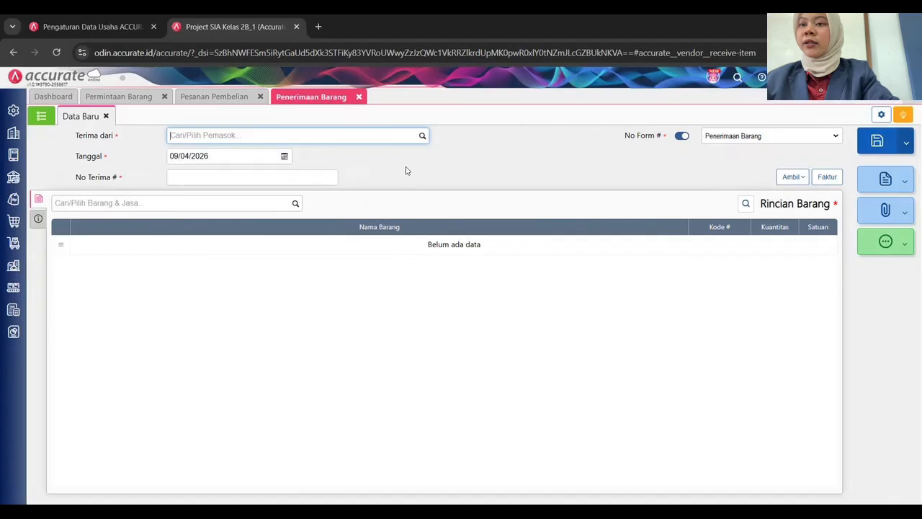
Receive from supplier Tobaku Kediri with receipt date 01/06/2025.
left_click(420, 136)
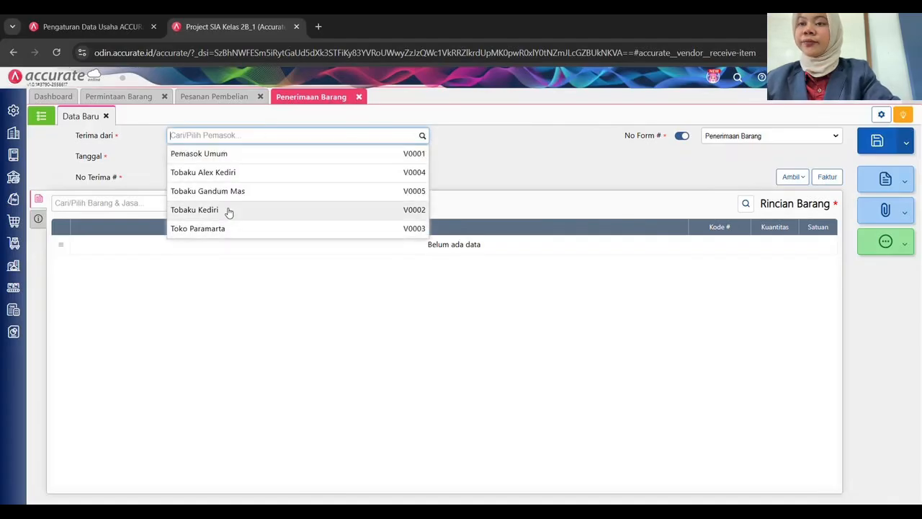
left_click(228, 211)
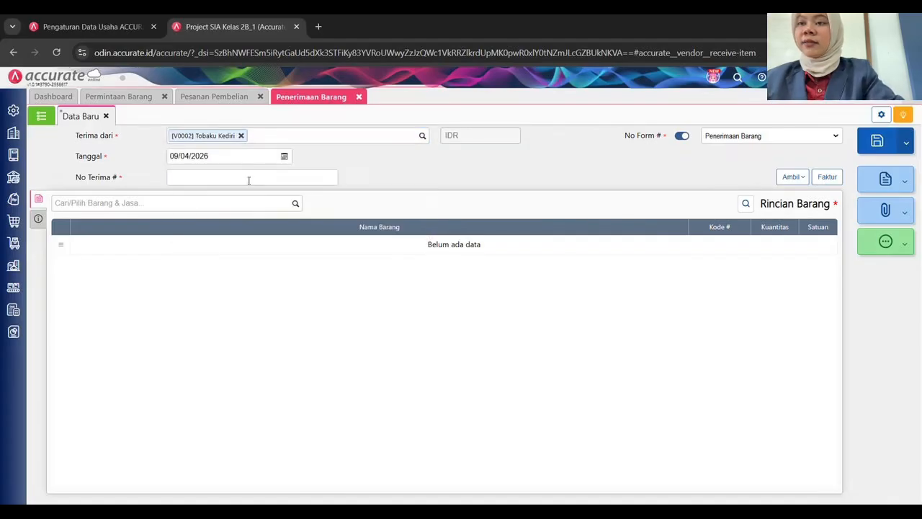
left_click(224, 157)
type("010")
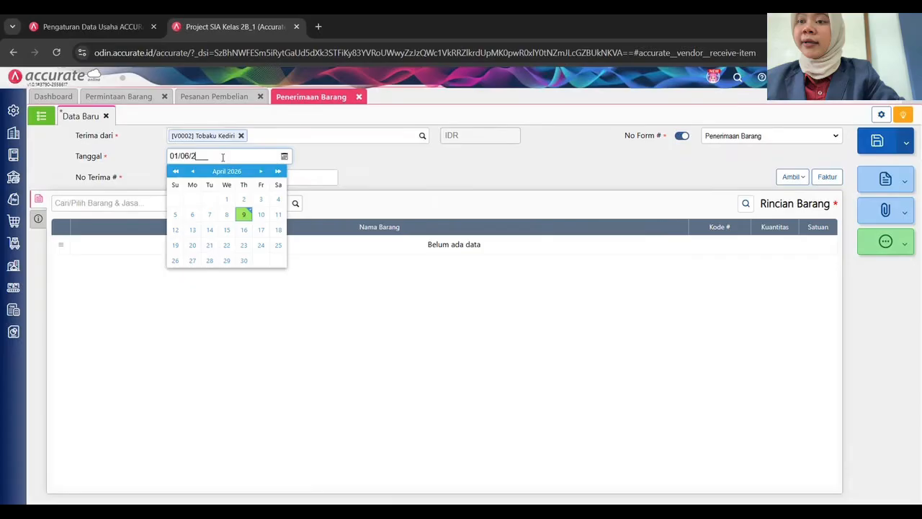
left_click(348, 330)
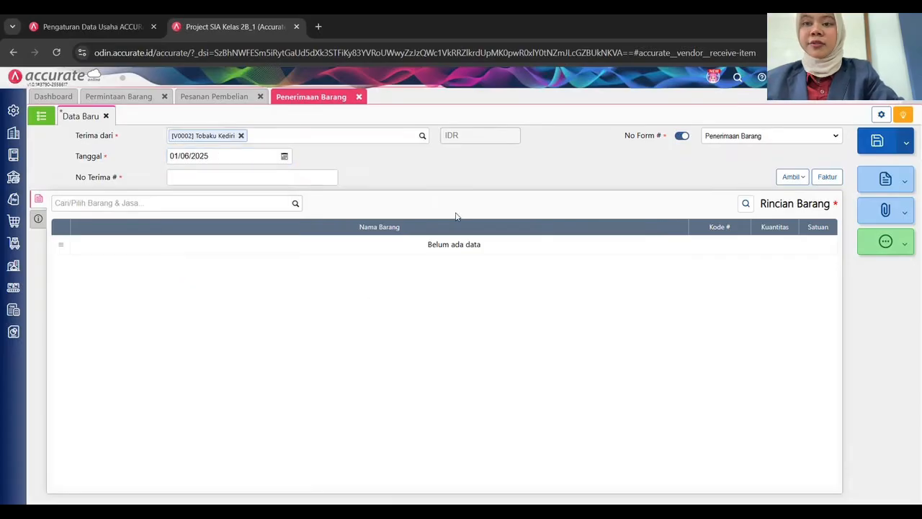
Enter form number BP-TK.2025.06.01 manually and receipt number TK01.
left_click(681, 135)
left_click(721, 135)
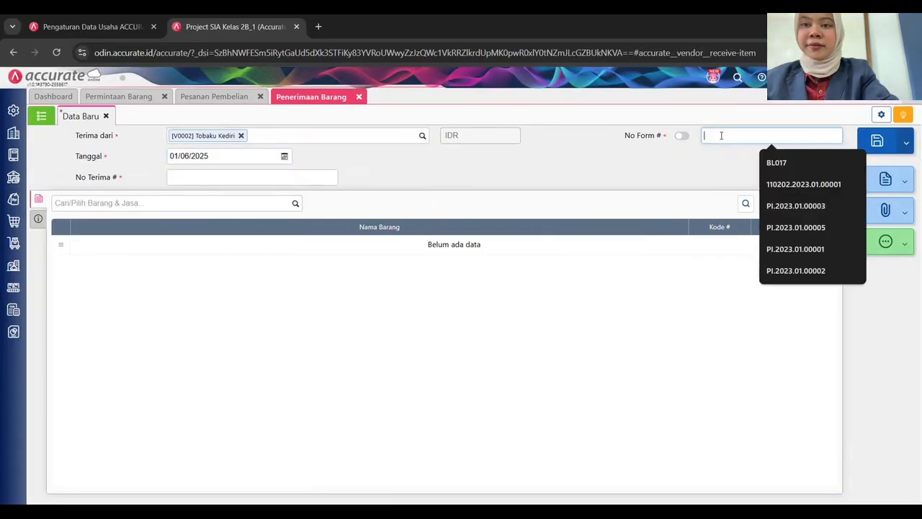
type("BP")
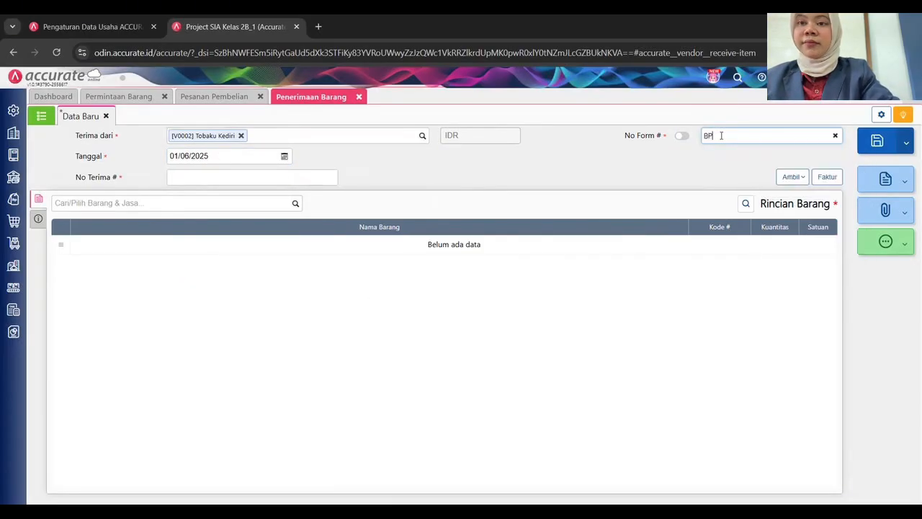
type("-TK")
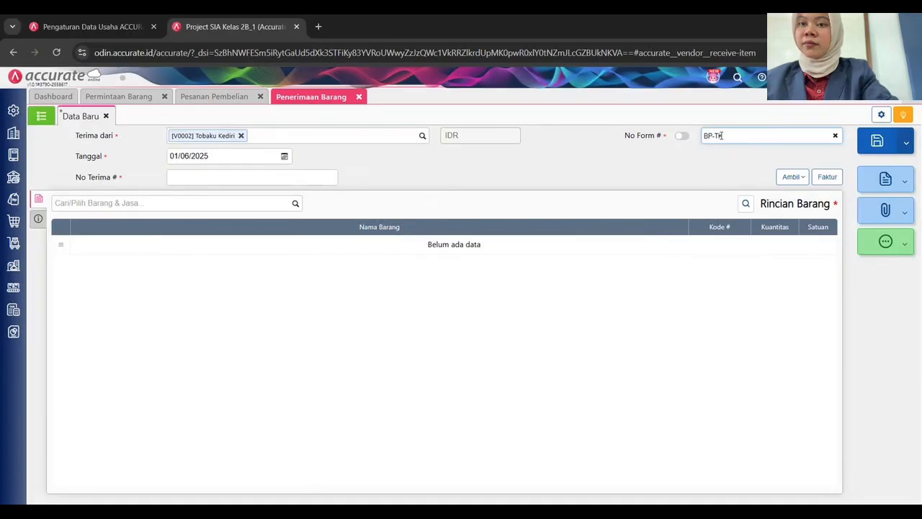
type("TH.2025")
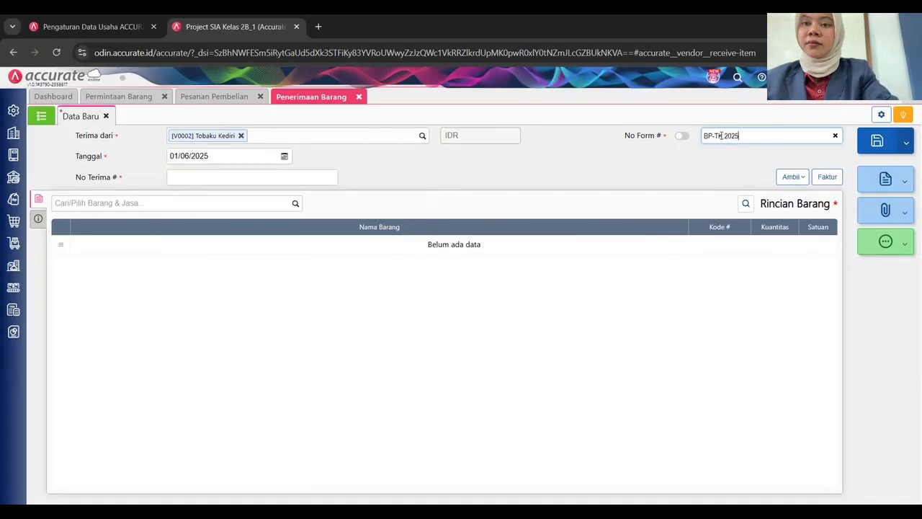
type(".06.01")
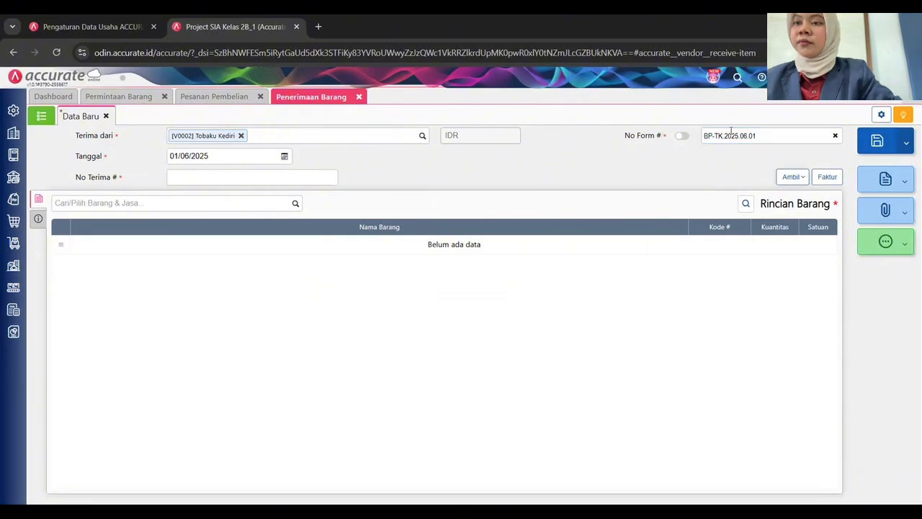
left_click(274, 179)
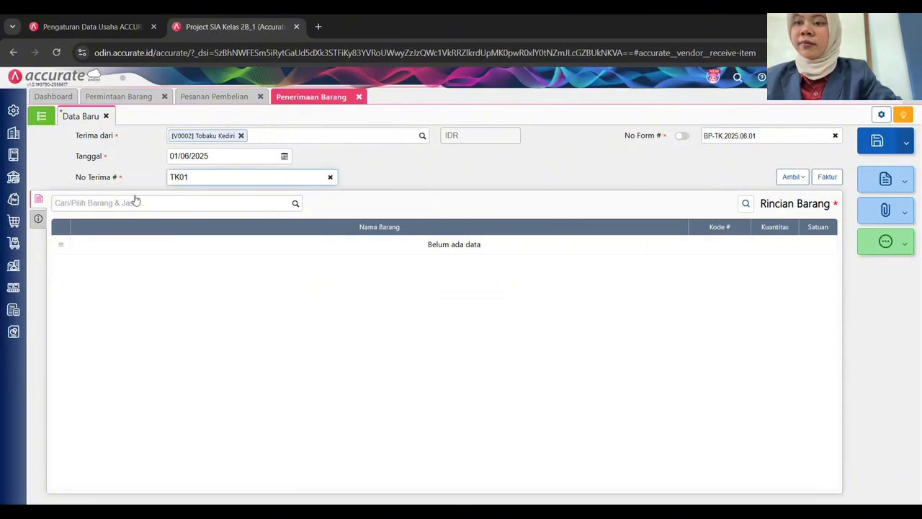
left_click(293, 326)
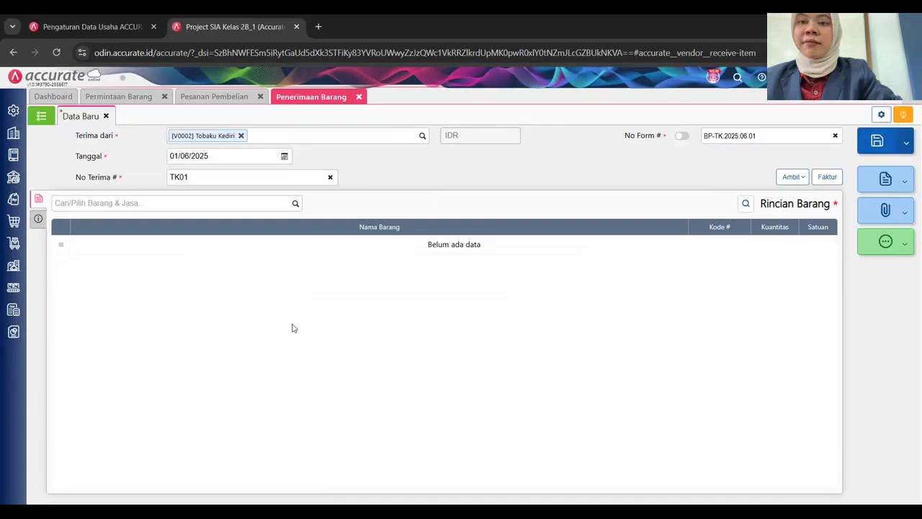
left_click(791, 178)
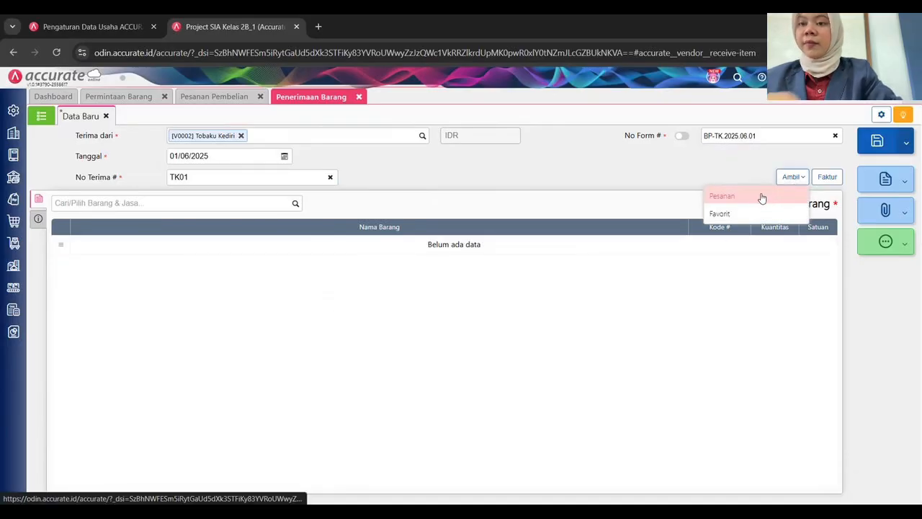
Copy Coklat batang 4.000 and Coklat bubuk 2.000 from PO-TK.2025.06.01 and save receipt BP-TK.2025.06.01.
left_click(761, 199)
left_click(488, 208)
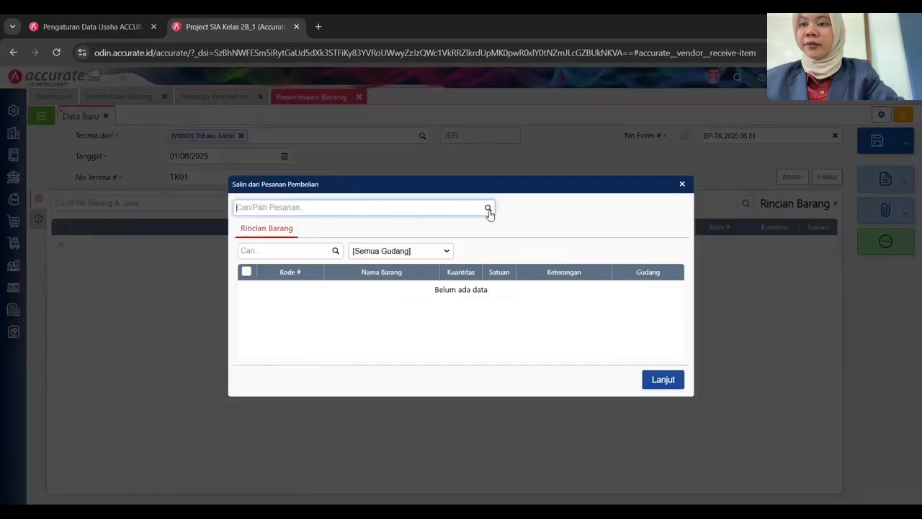
left_click(357, 239)
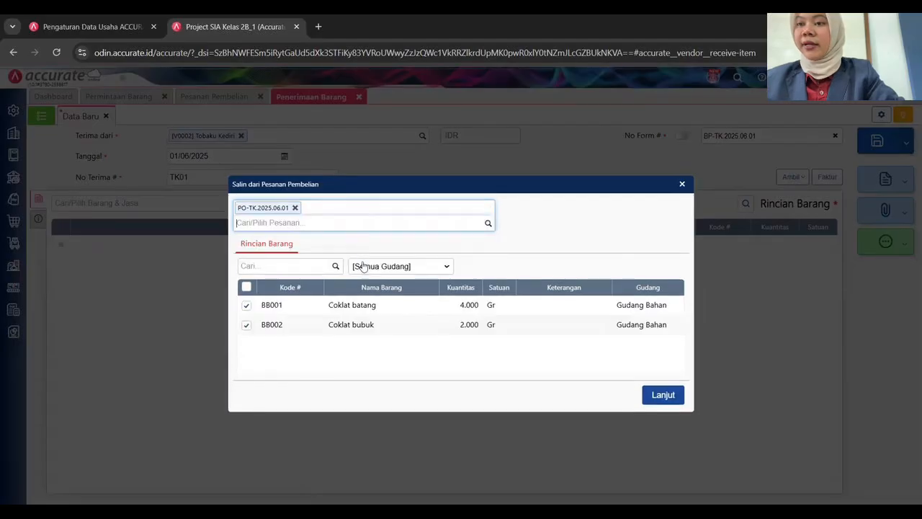
left_click(655, 379)
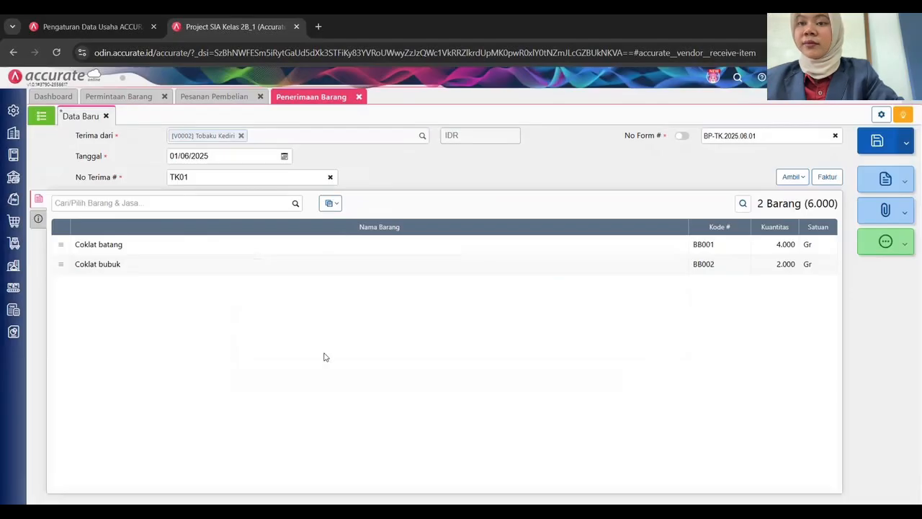
left_click(39, 220)
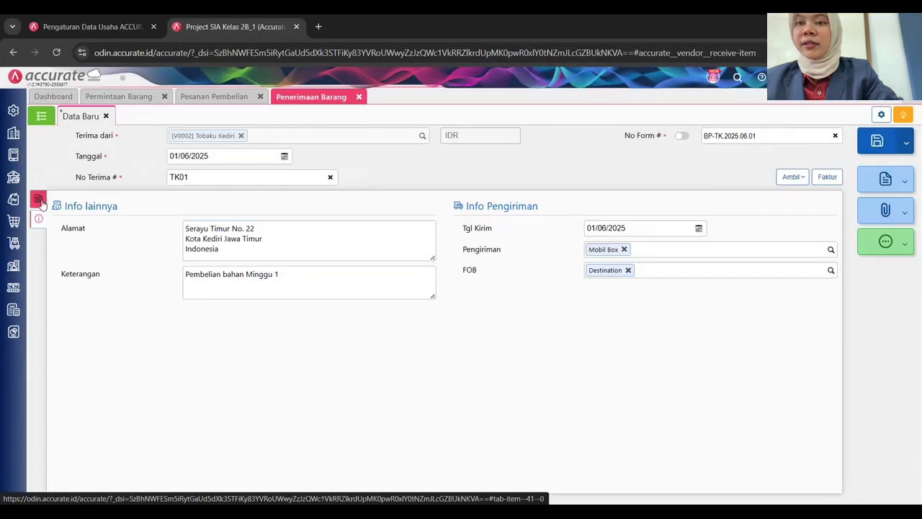
left_click(38, 199)
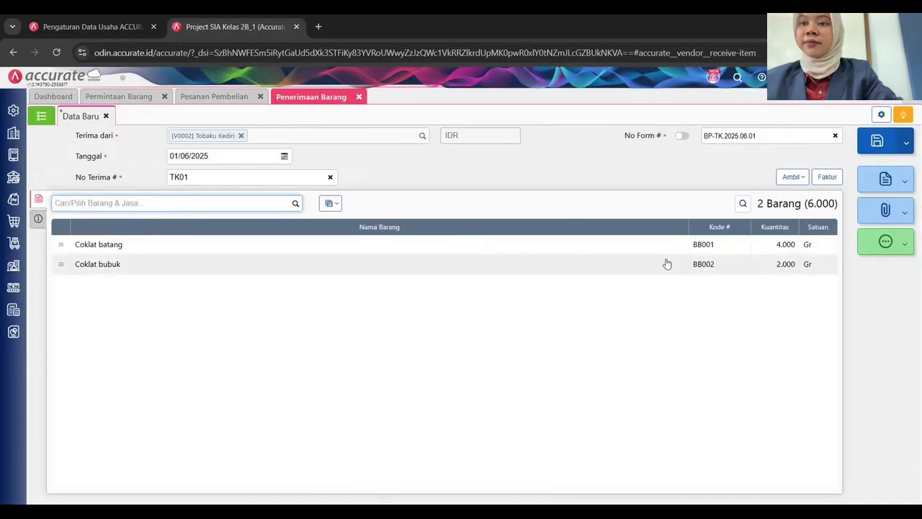
left_click(877, 149)
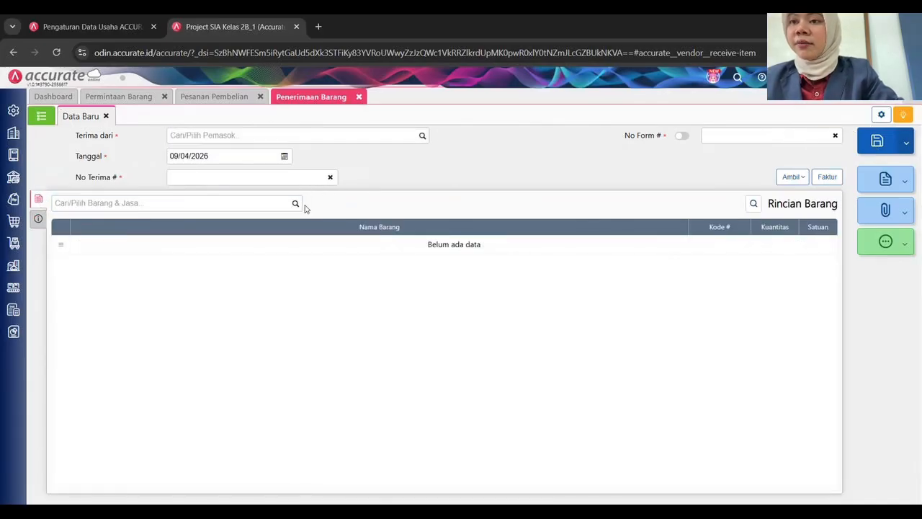
Receive from supplier Toko Paramarta with receipt date 01/06/2025.
left_click(422, 136)
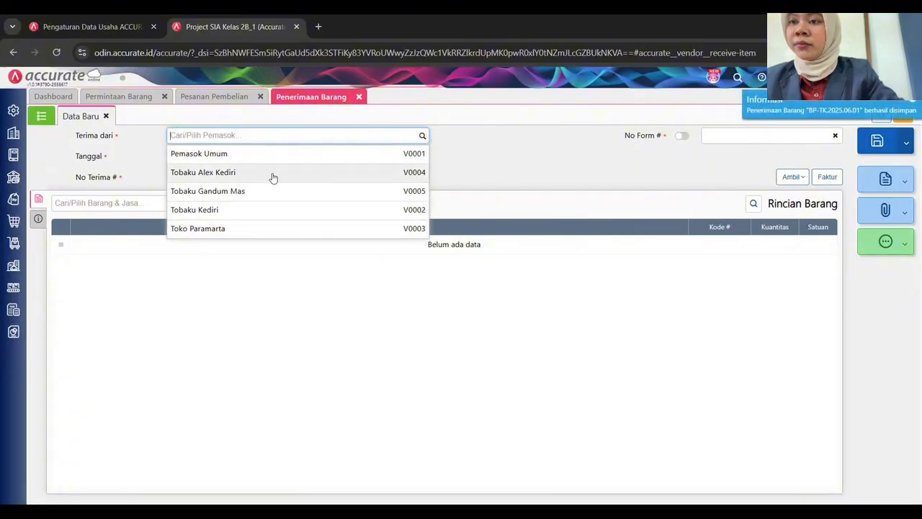
left_click(238, 229)
left_click(220, 156)
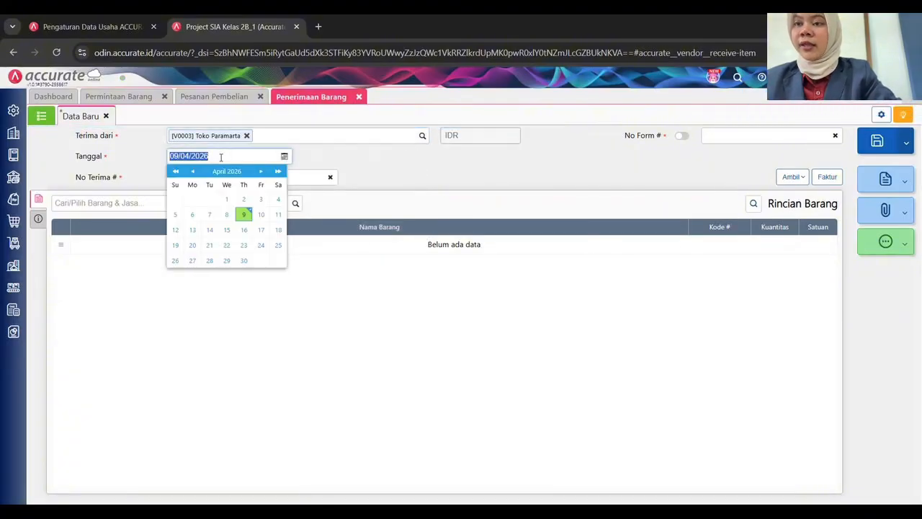
type("01/06/2025")
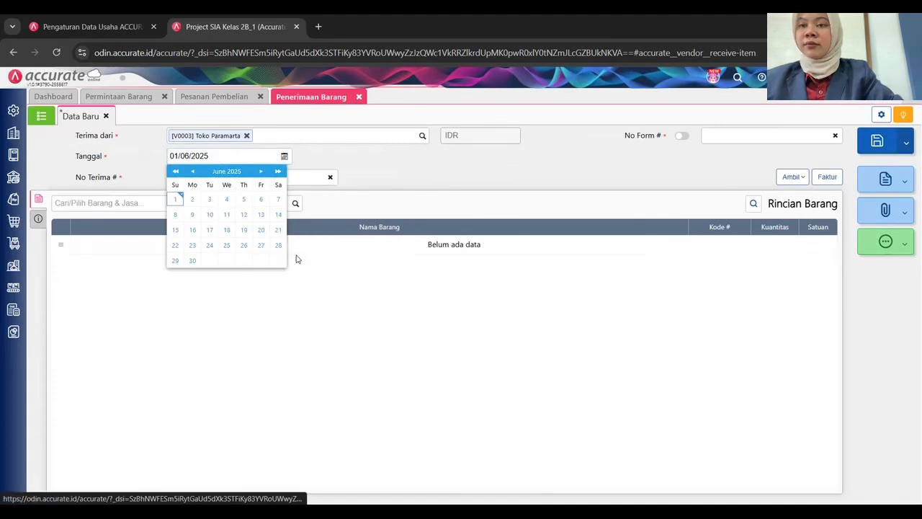
left_click(270, 331)
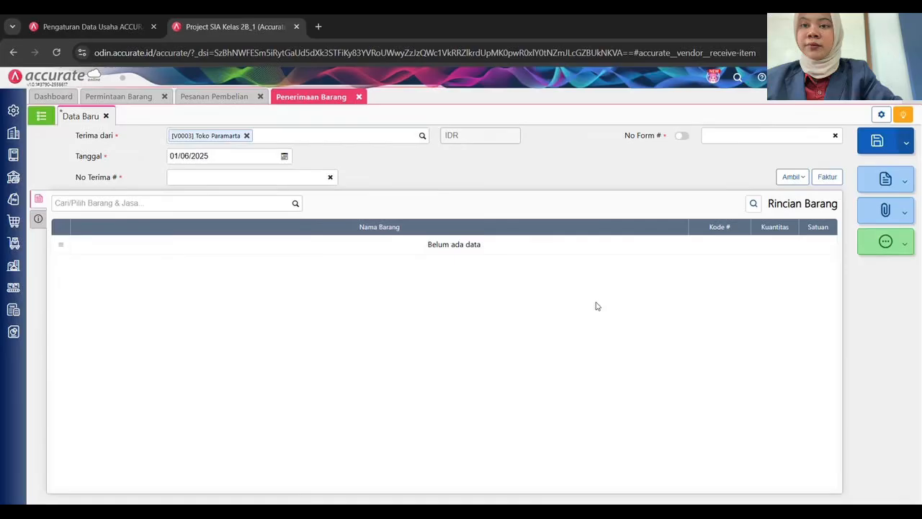
Enter form number BP-TP.2025.06.01 and receipt number TP01.
left_click(732, 136)
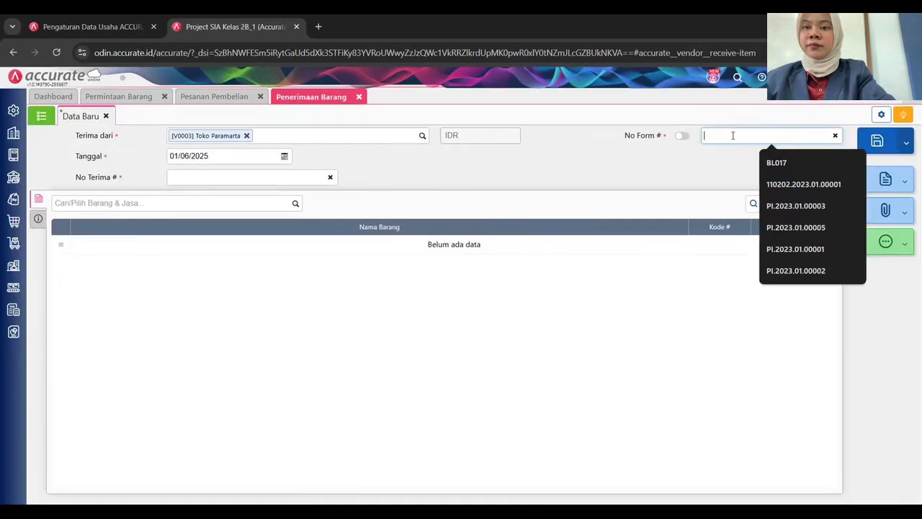
type("BP-TP")
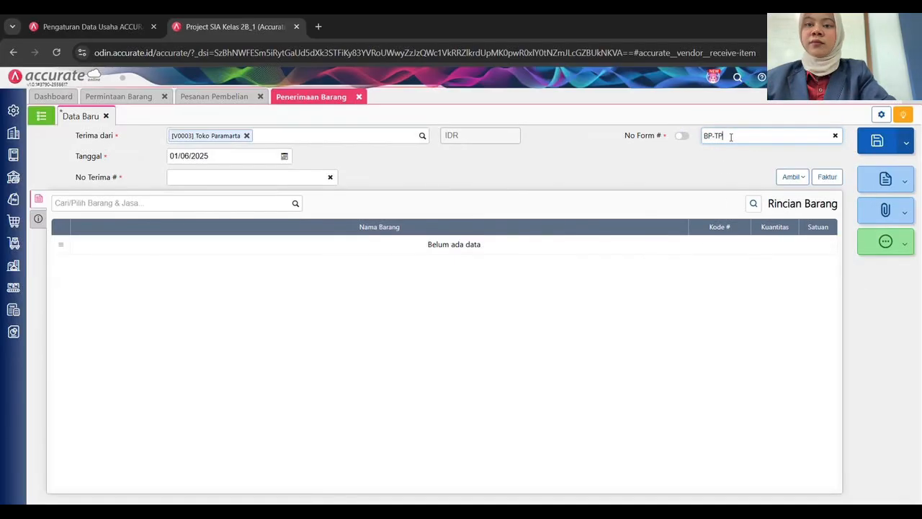
type(".2025.06.01")
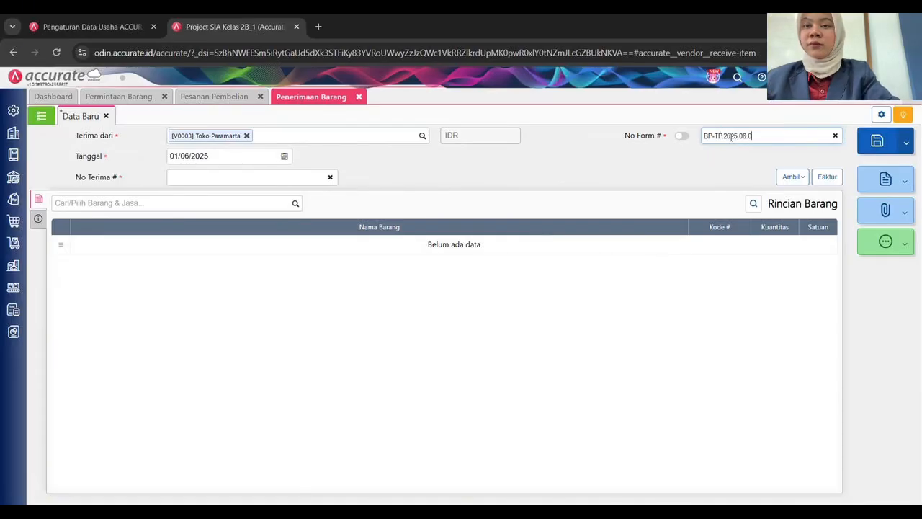
left_click(246, 176)
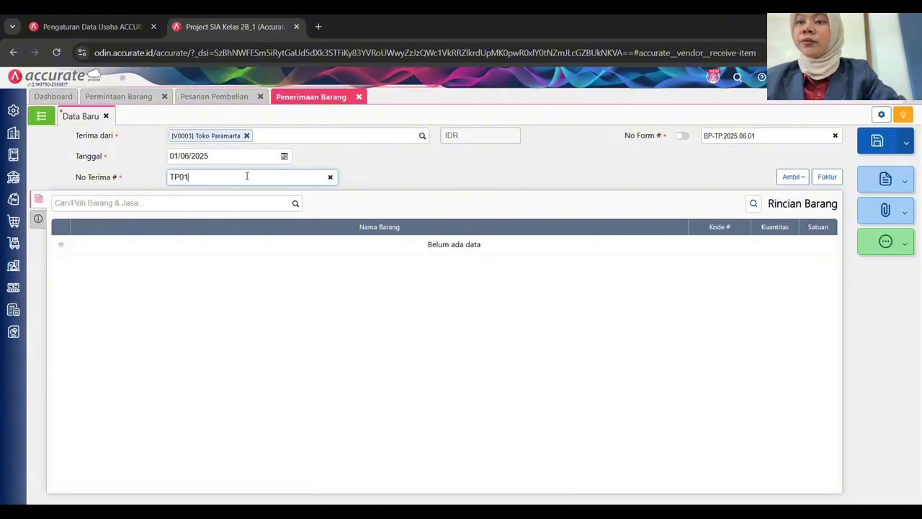
left_click(254, 278)
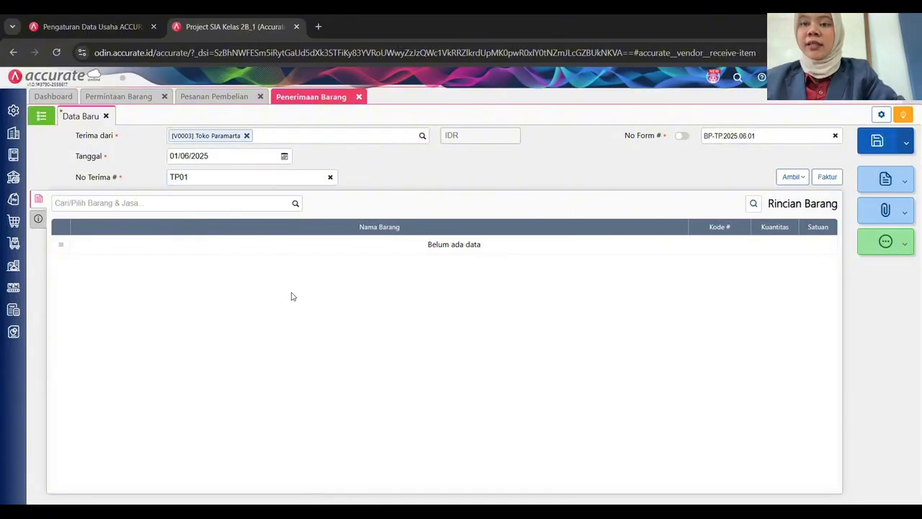
left_click(790, 177)
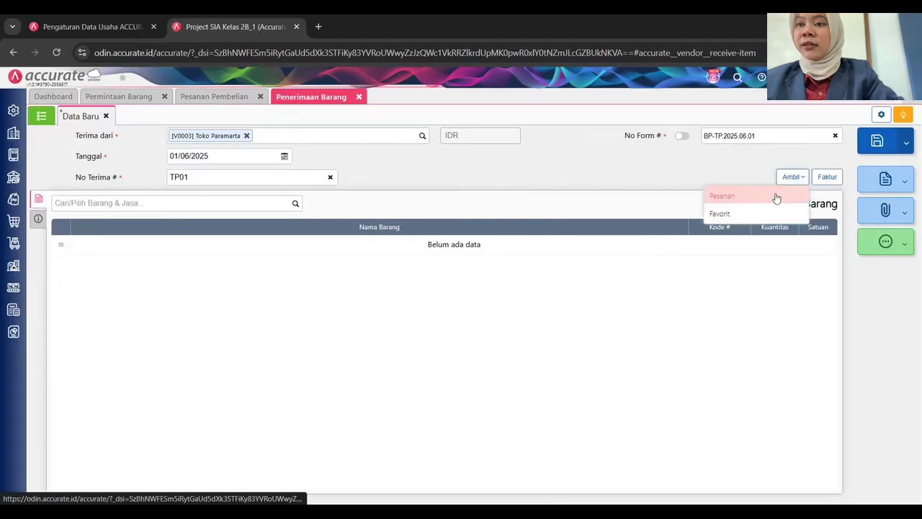
Copy Tepung terigu, Telur and Gula halus from PO-TP.2025.06.01 and save receipt BP-TP.2025.06.01.
left_click(739, 204)
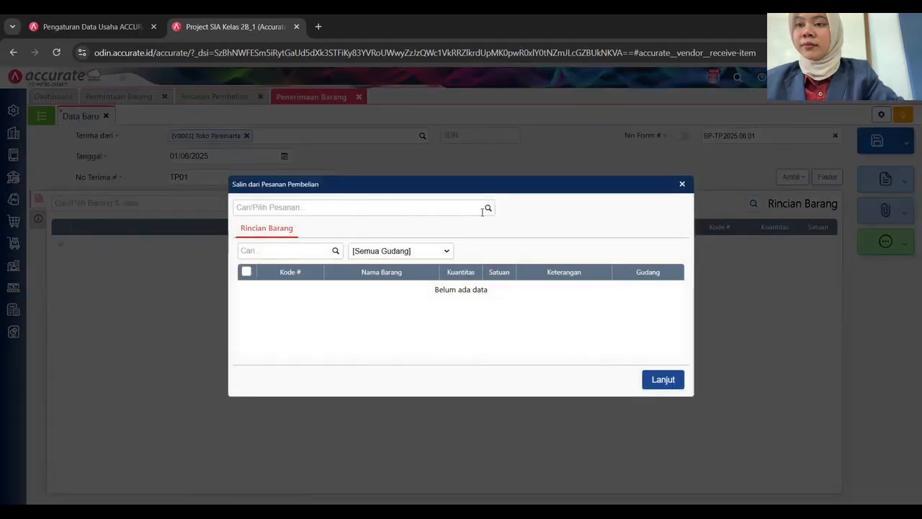
left_click(489, 209)
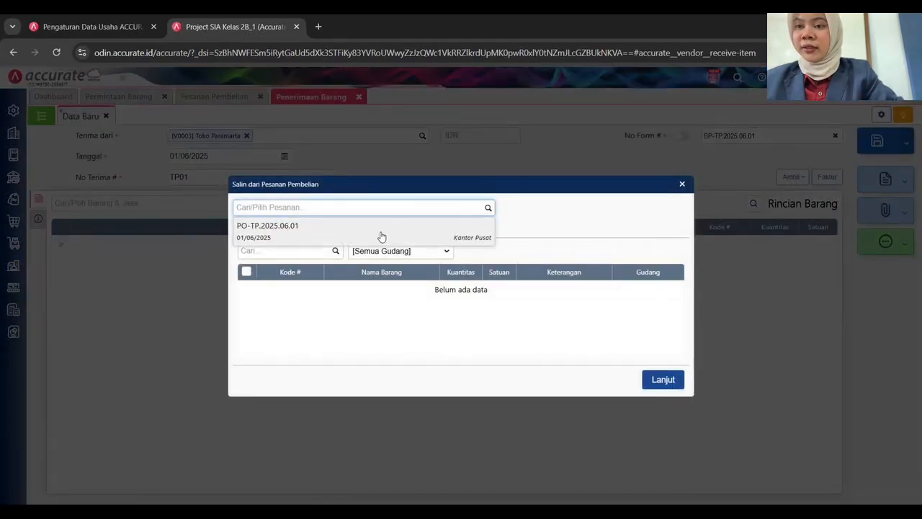
left_click(382, 232)
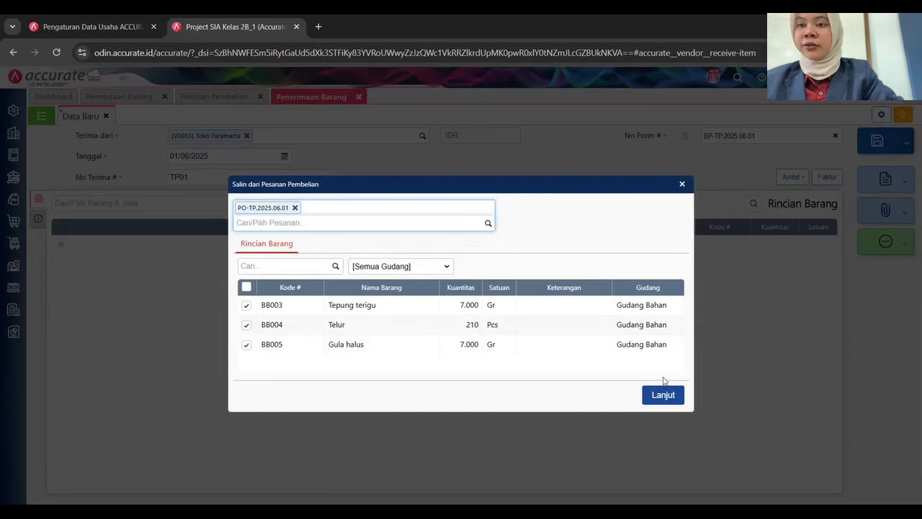
left_click(670, 403)
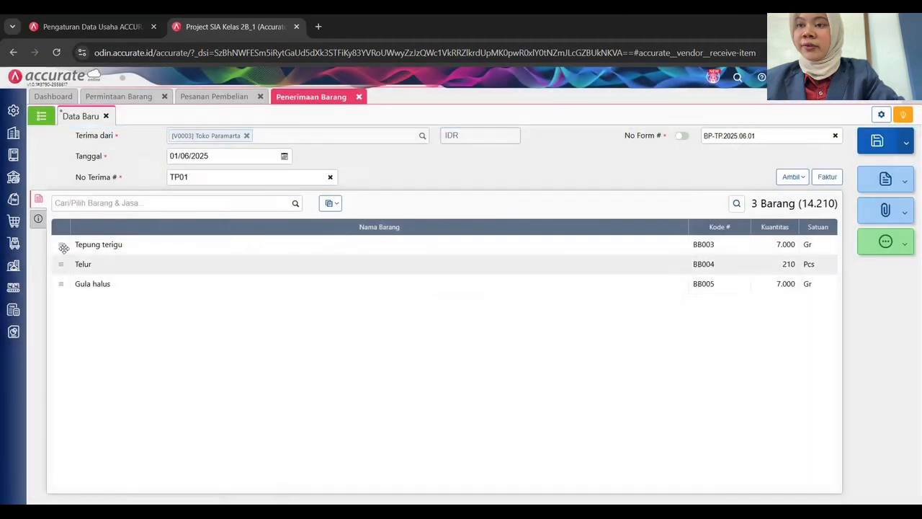
left_click(39, 218)
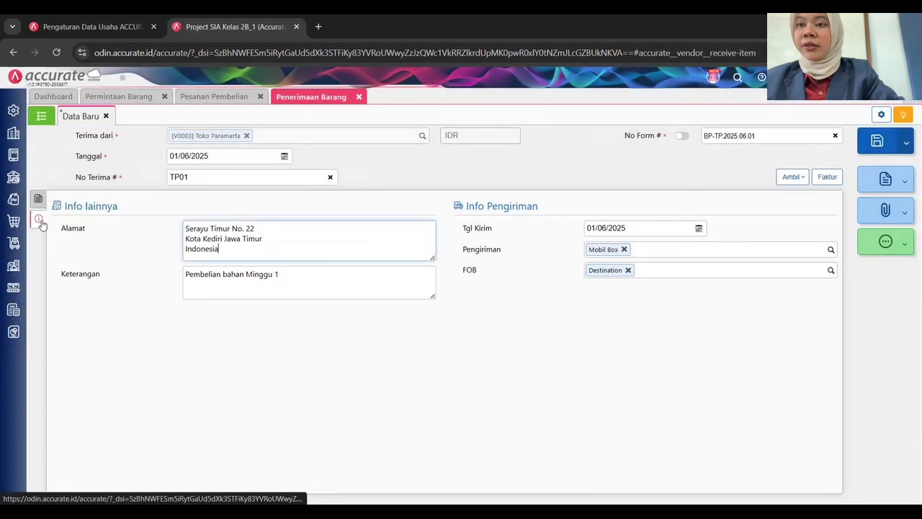
left_click(38, 199)
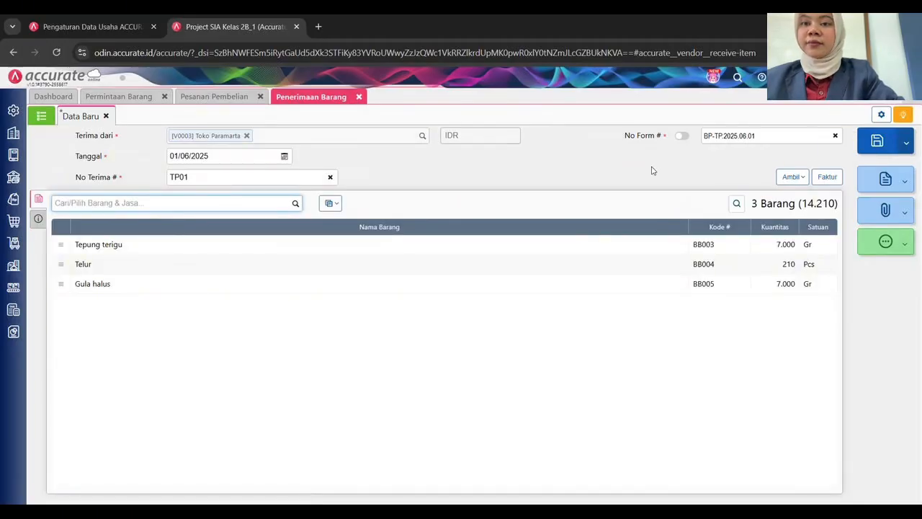
left_click(632, 329)
left_click(877, 141)
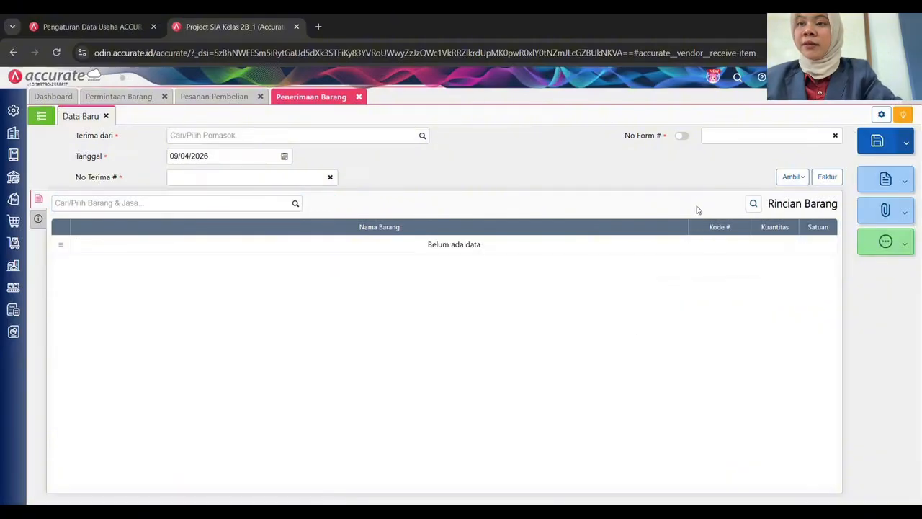
Receive from supplier Tobaku Alex Kediri with receipt date 01/06/2025.
left_click(421, 137)
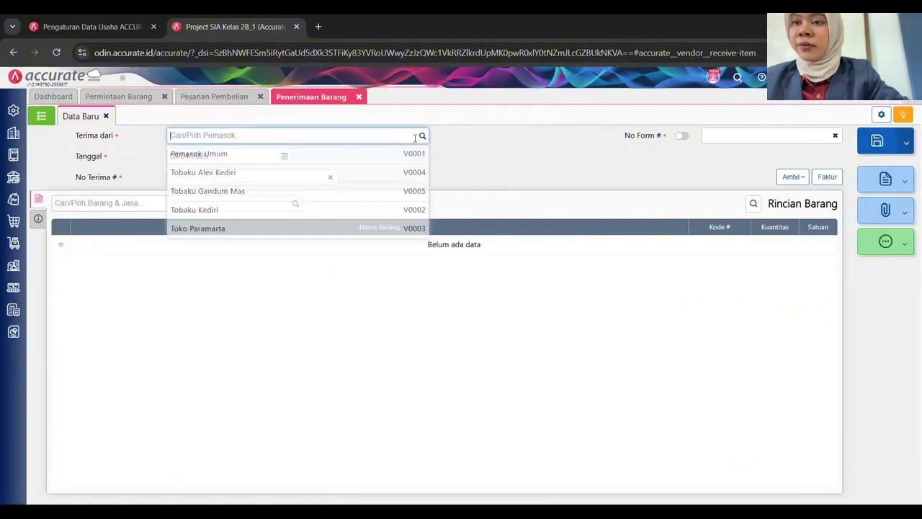
left_click(336, 178)
left_click(224, 156)
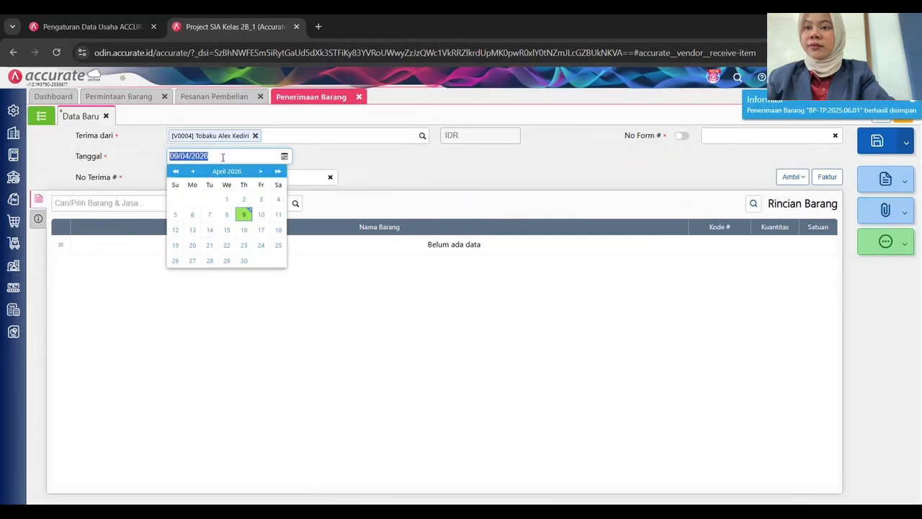
type("01/06/2025")
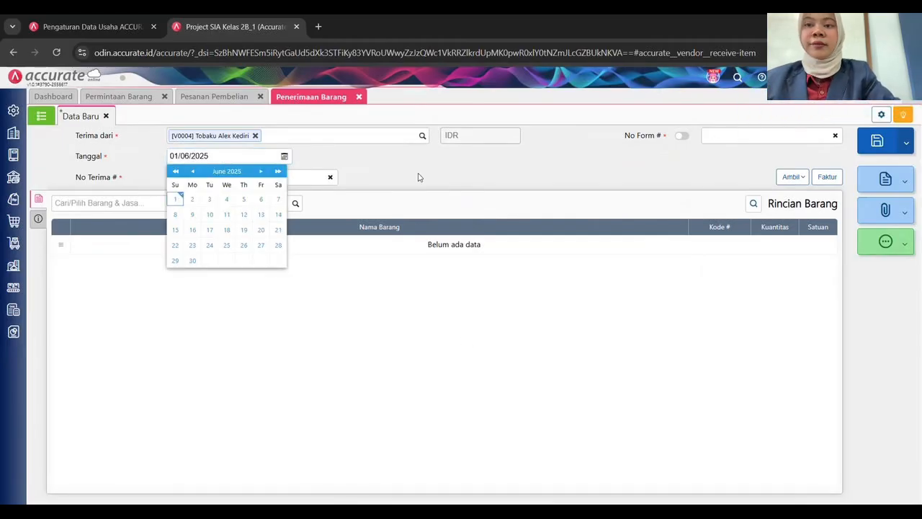
left_click(330, 164)
Enter form number BP-TA.2025.06.01 and receipt number TA01.
left_click(726, 138)
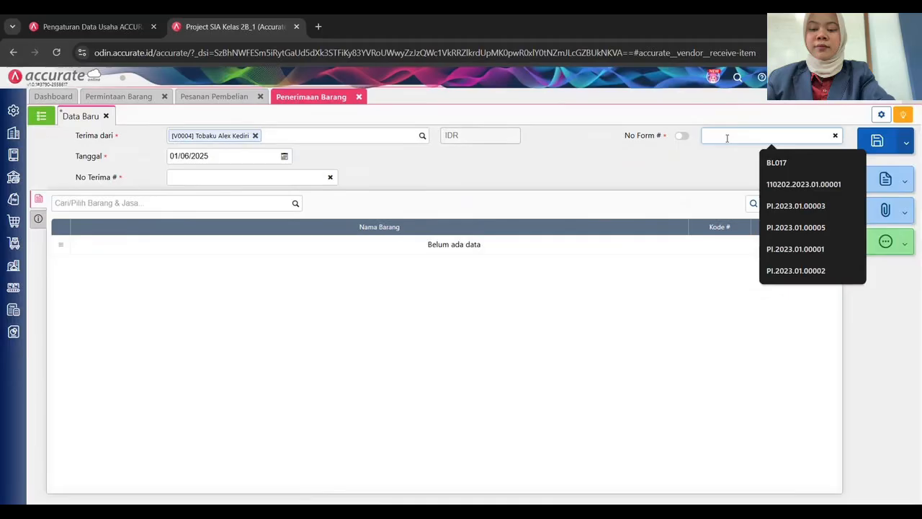
type("BP-TA 2025.06.01")
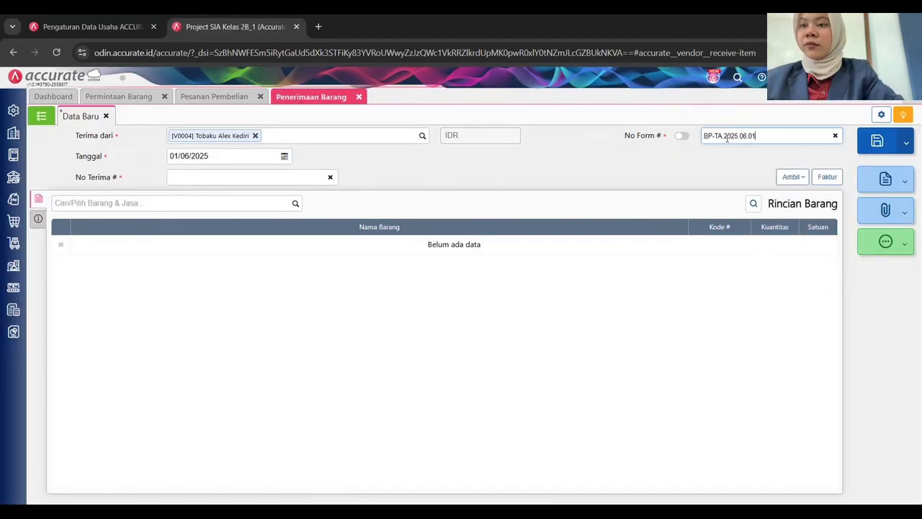
key("Tab")
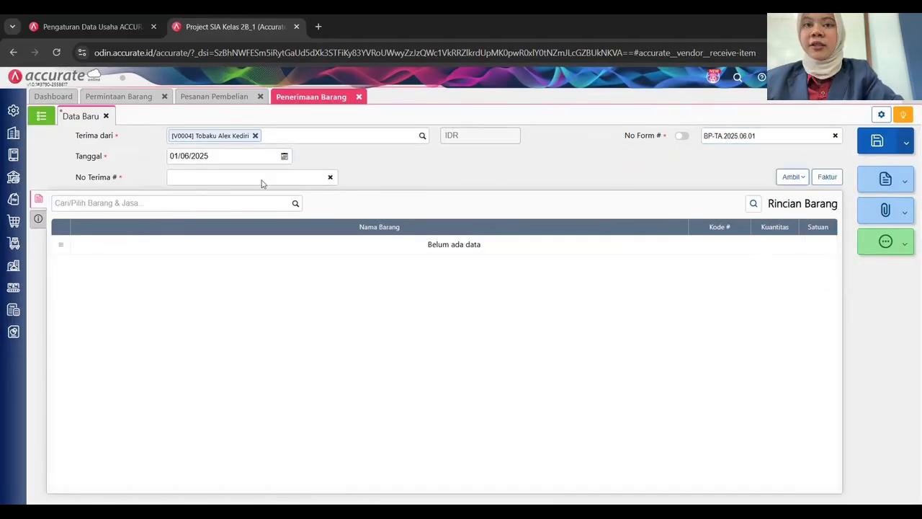
left_click(171, 177)
type("TA01")
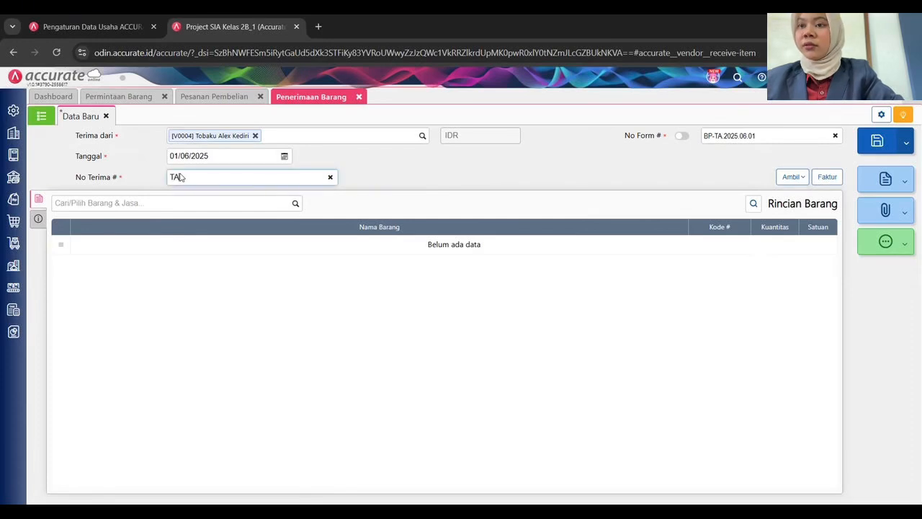
Copy Margarin, Minyak sayur, Garam and Vanili from PO-TA.2025.06.01 and save the receipt.
left_click(793, 177)
left_click(772, 197)
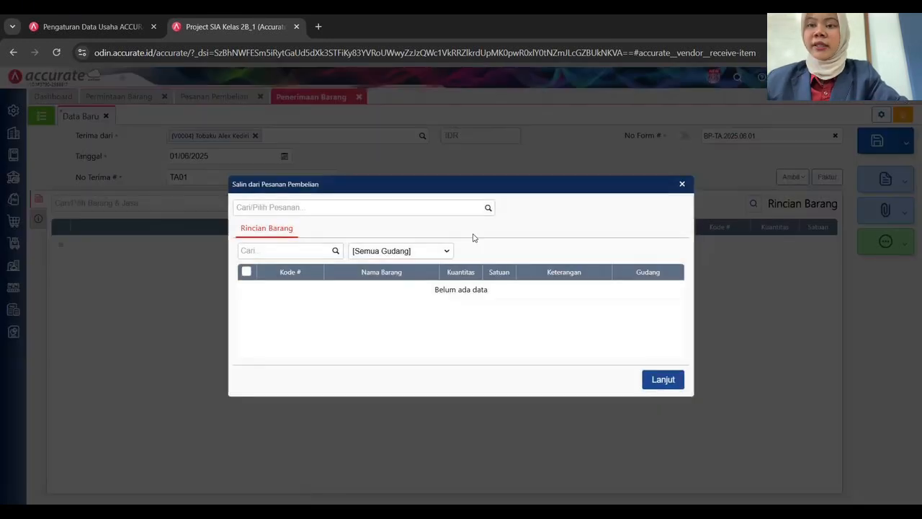
left_click(480, 211)
left_click(355, 231)
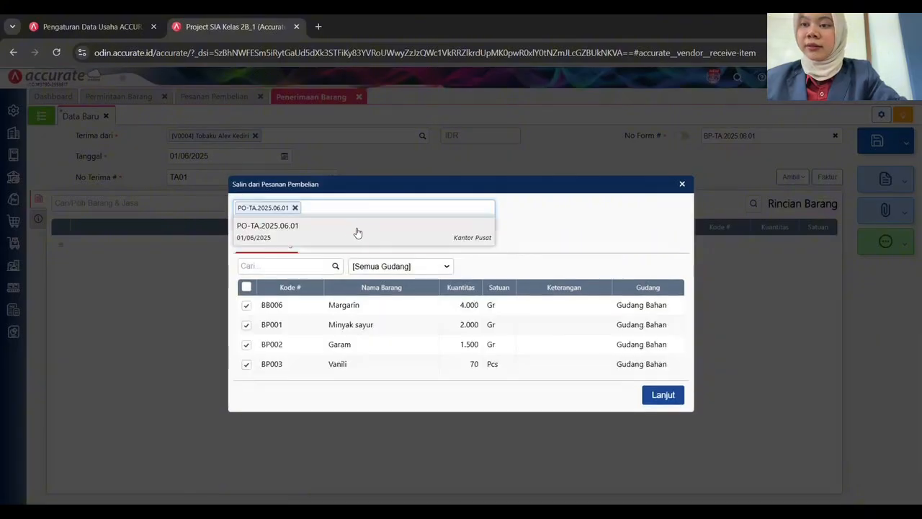
left_click(663, 395)
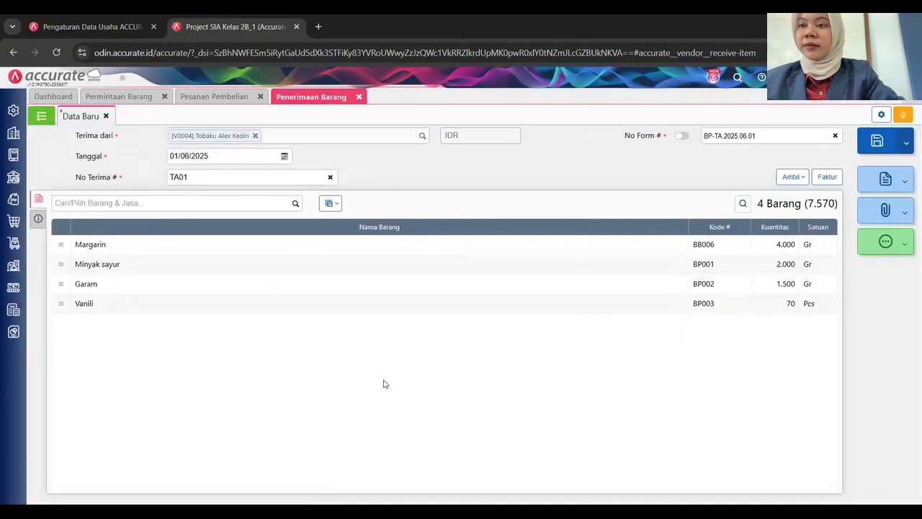
left_click(39, 220)
left_click(38, 199)
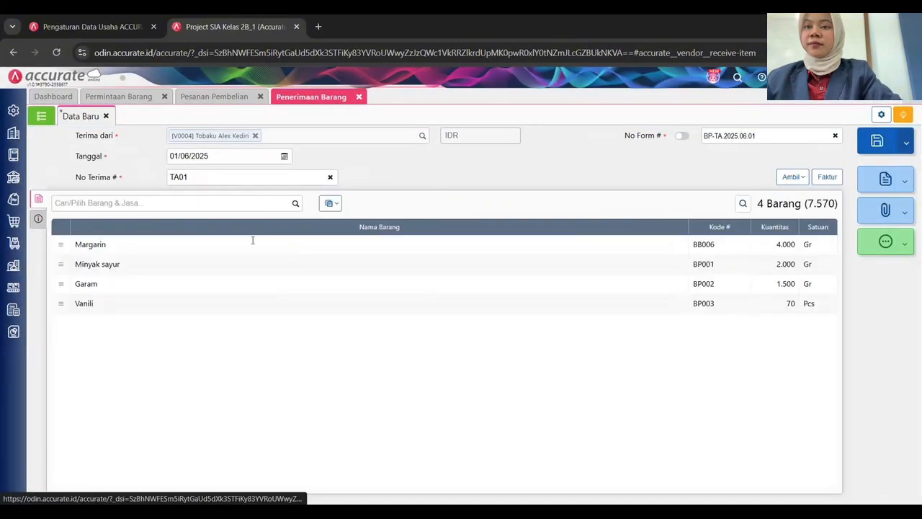
left_click(504, 168)
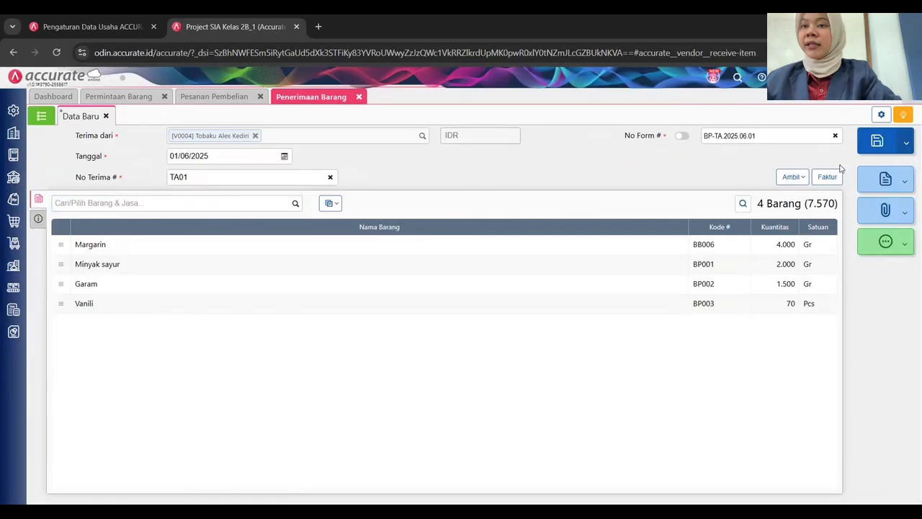
left_click(877, 143)
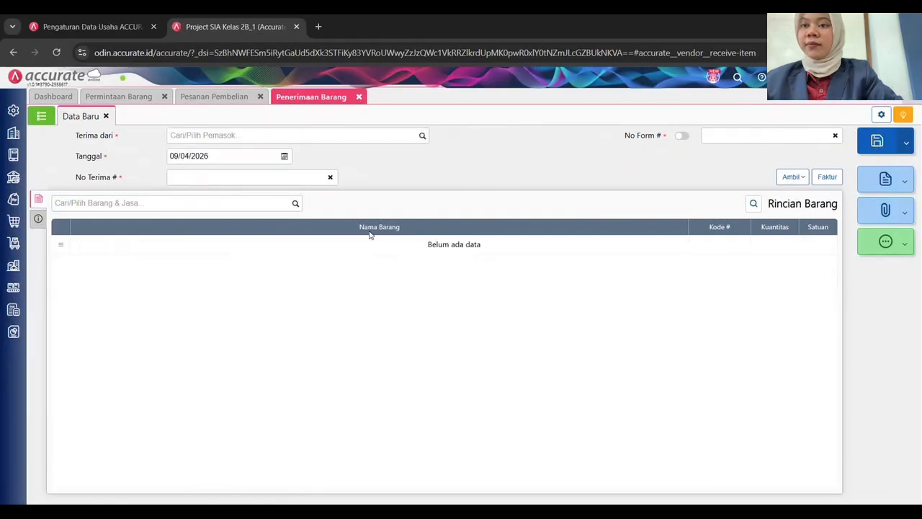
Fill the receipt header: supplier Tobaku Gandum Mas, date 01/06/2025, form BP-TG.2025.06.01, receipt number TG01.
left_click(417, 137)
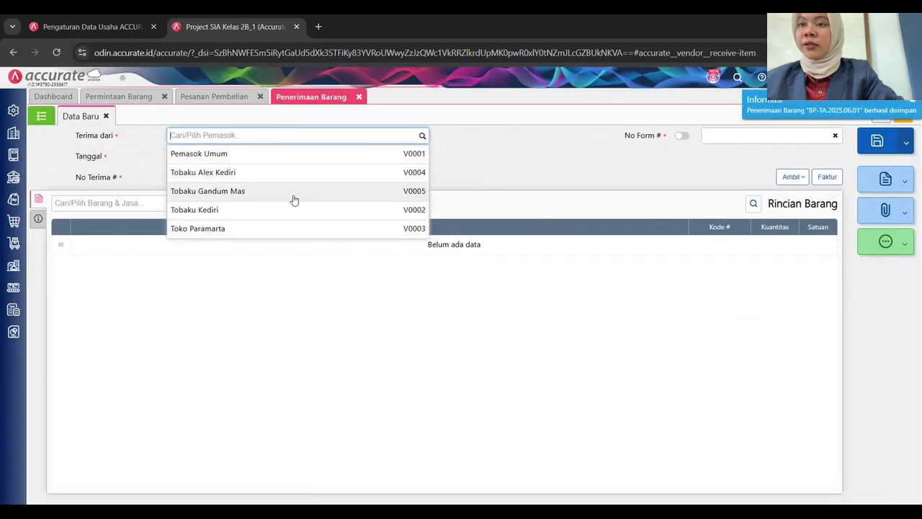
left_click(306, 194)
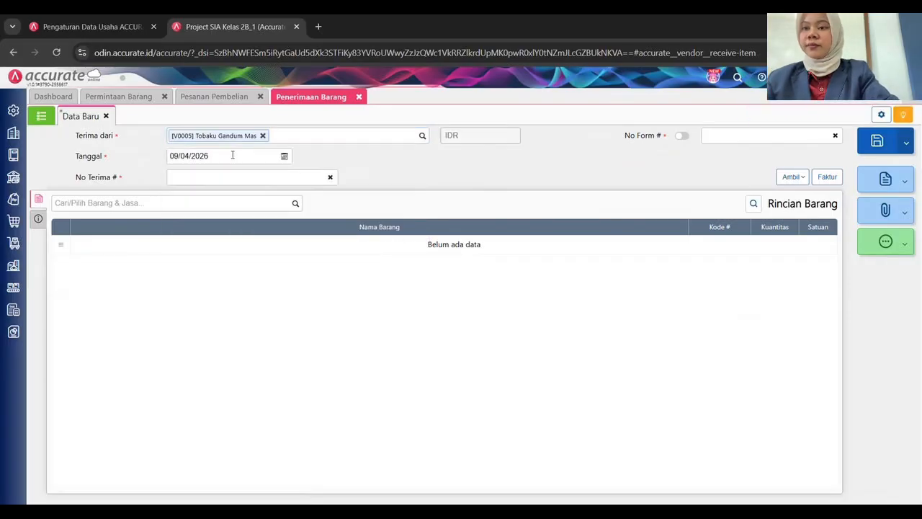
left_click(228, 154)
type("01/06/2")
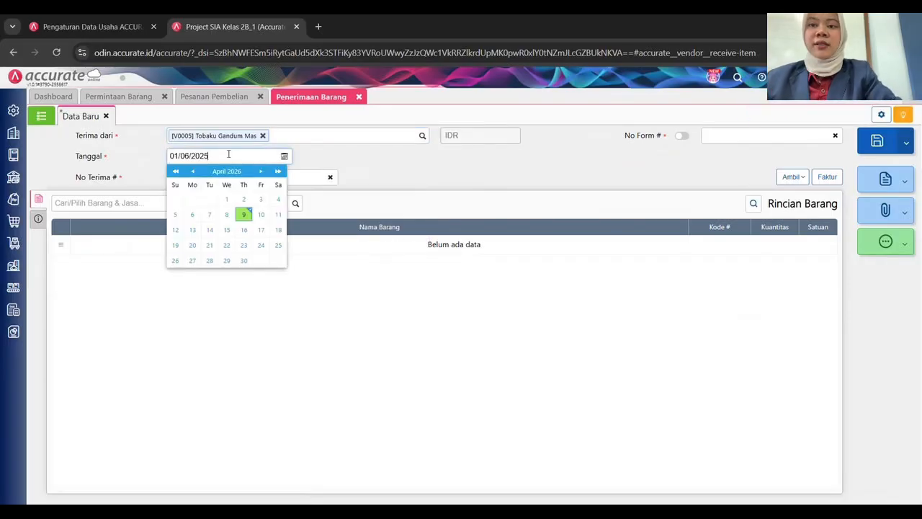
left_click(256, 312)
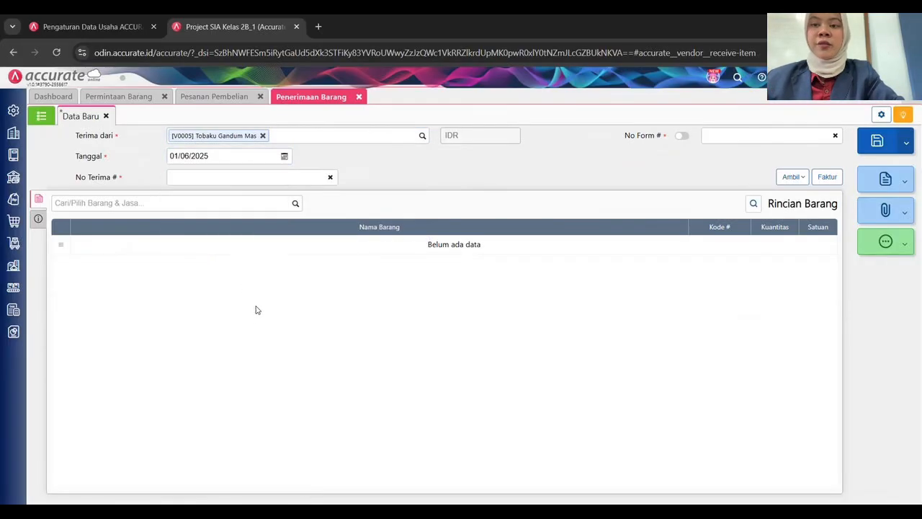
left_click(713, 137)
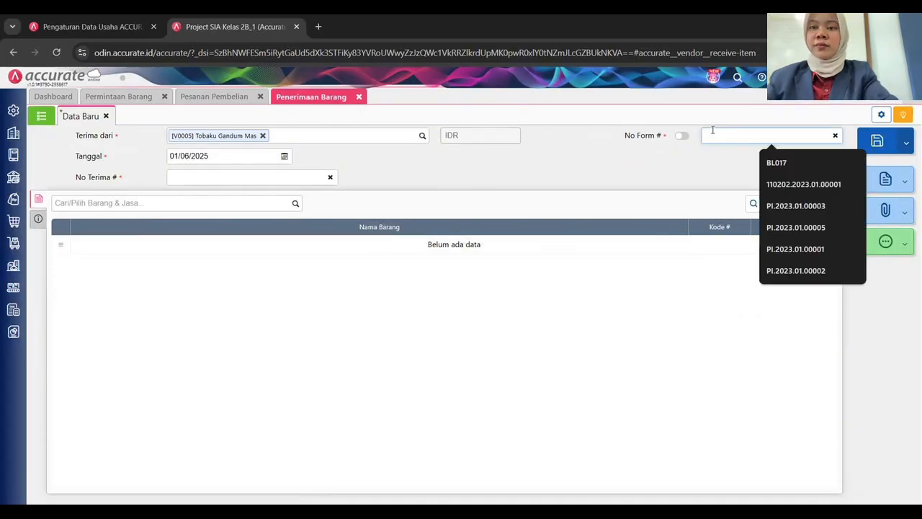
type("BP")
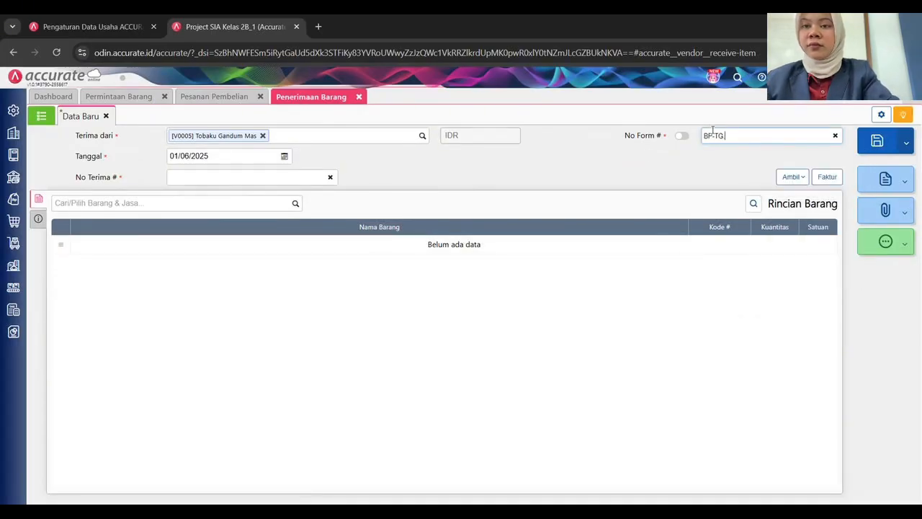
type("-TG 2025")
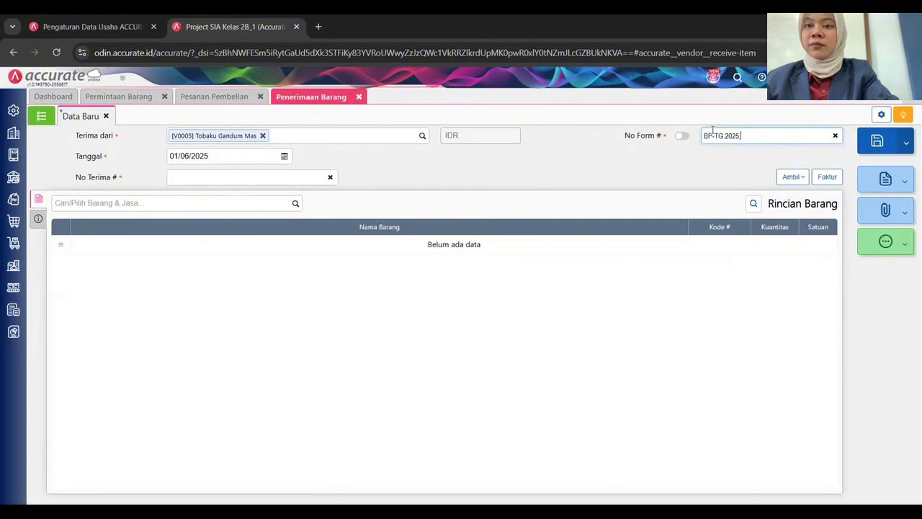
key("Tab")
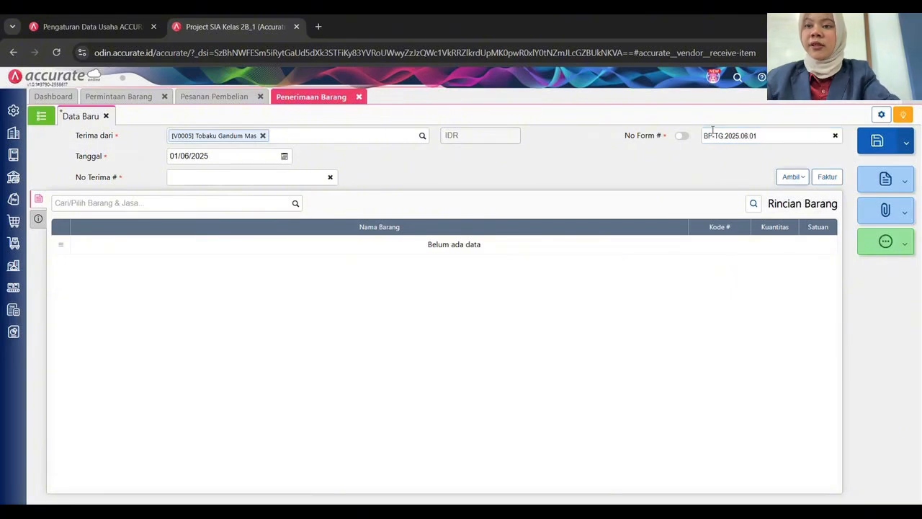
left_click(279, 175)
type("TG01")
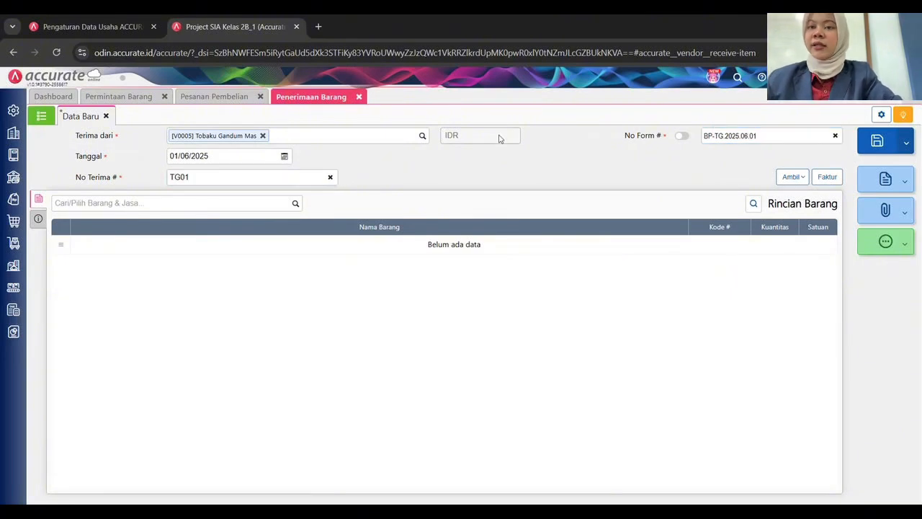
Copy the four items from order PO-TG.2025.06.01 into the receipt and save it.
left_click(792, 177)
left_click(784, 196)
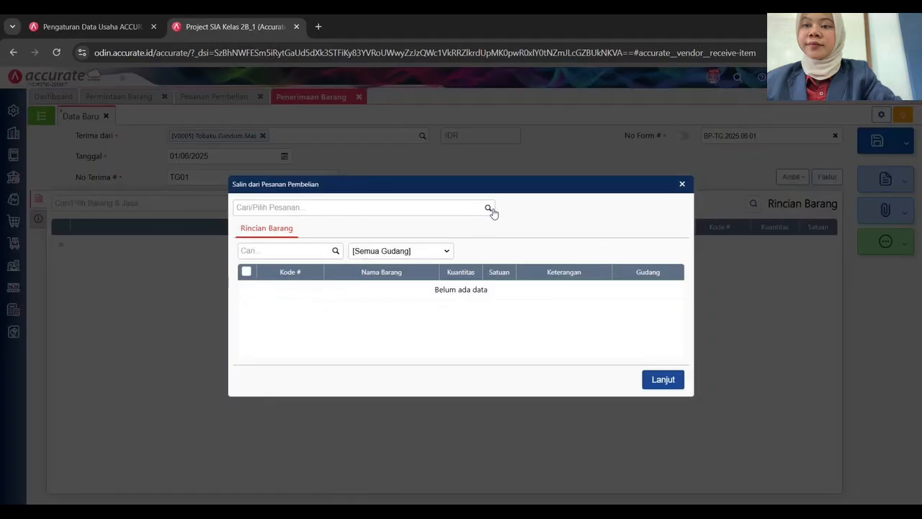
left_click(490, 209)
left_click(300, 235)
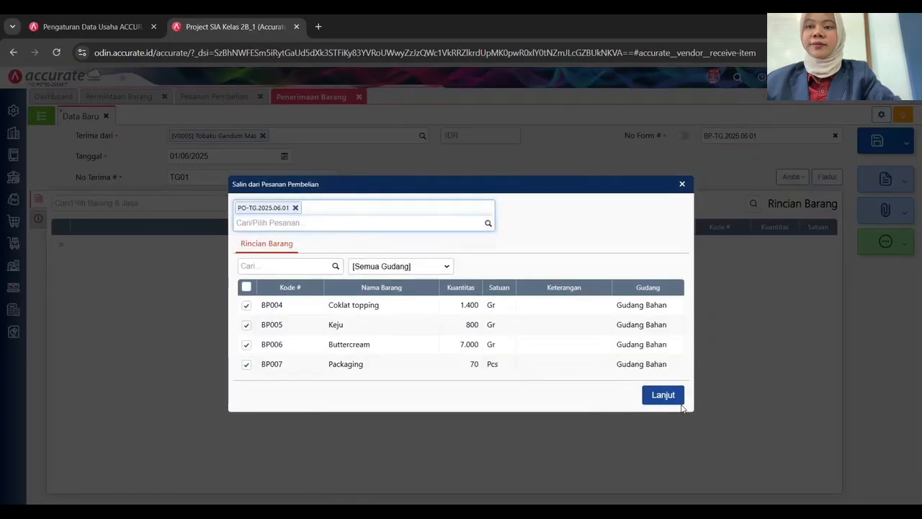
left_click(661, 395)
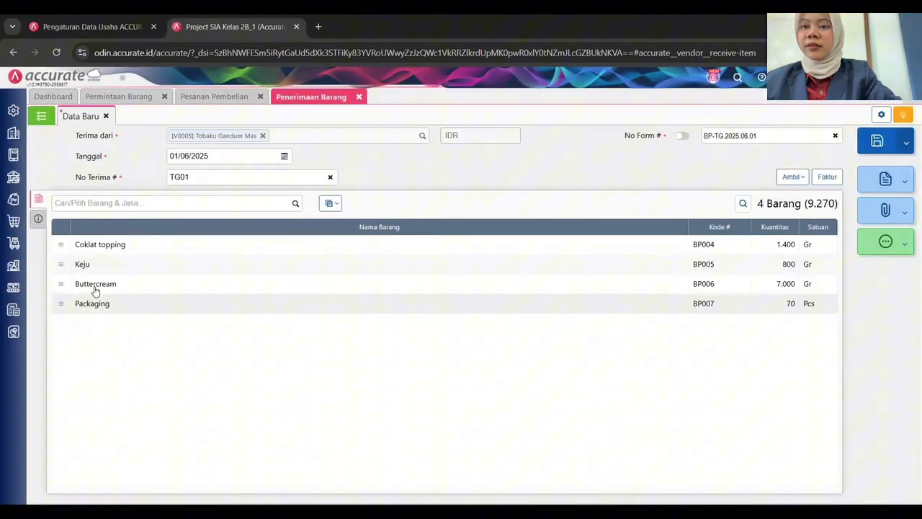
left_click(38, 219)
left_click(39, 200)
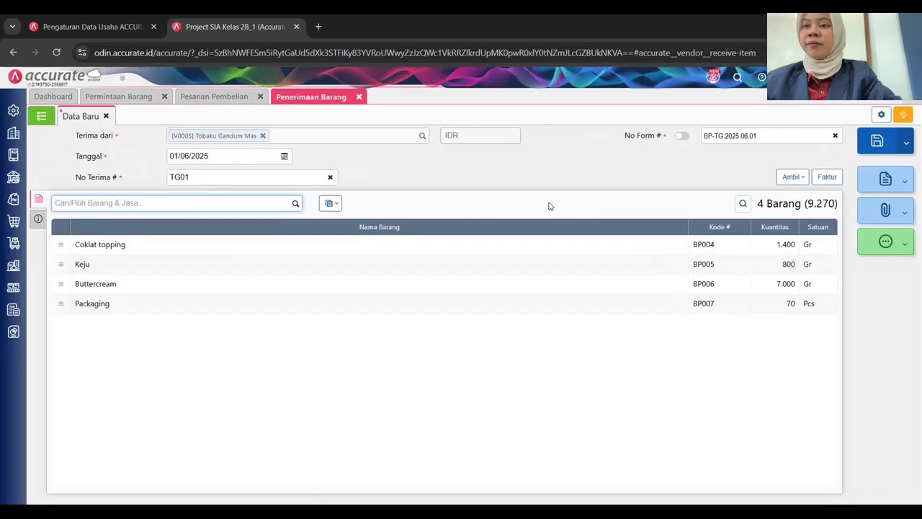
left_click(877, 141)
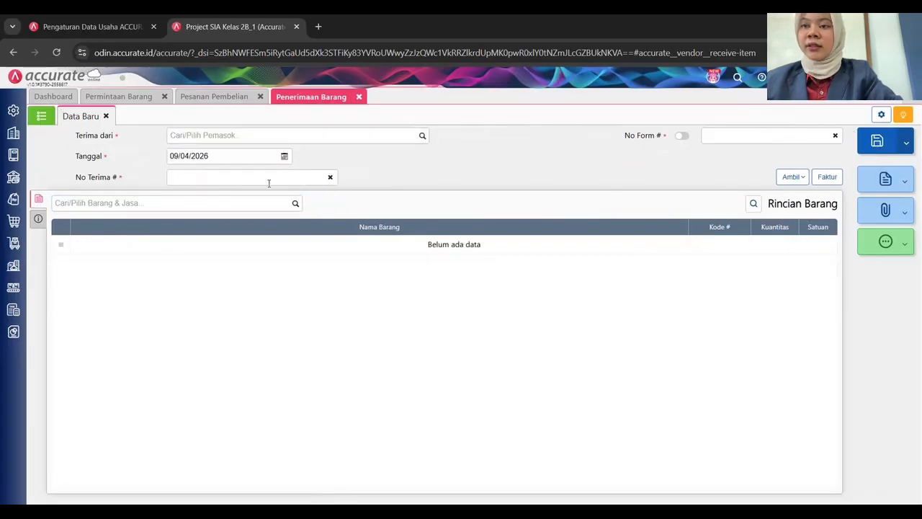
Review the saved goods receipts, then close and refresh the purchase order and goods request lists.
left_click(42, 116)
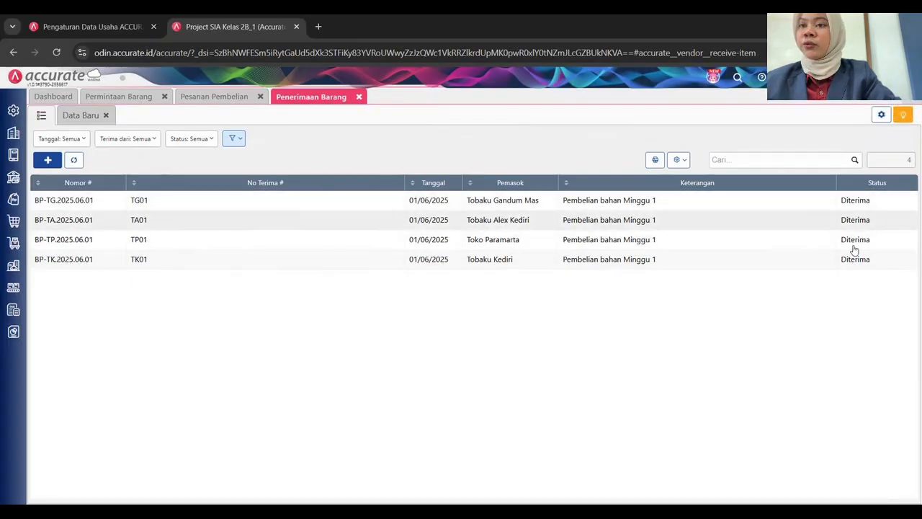
left_click(359, 98)
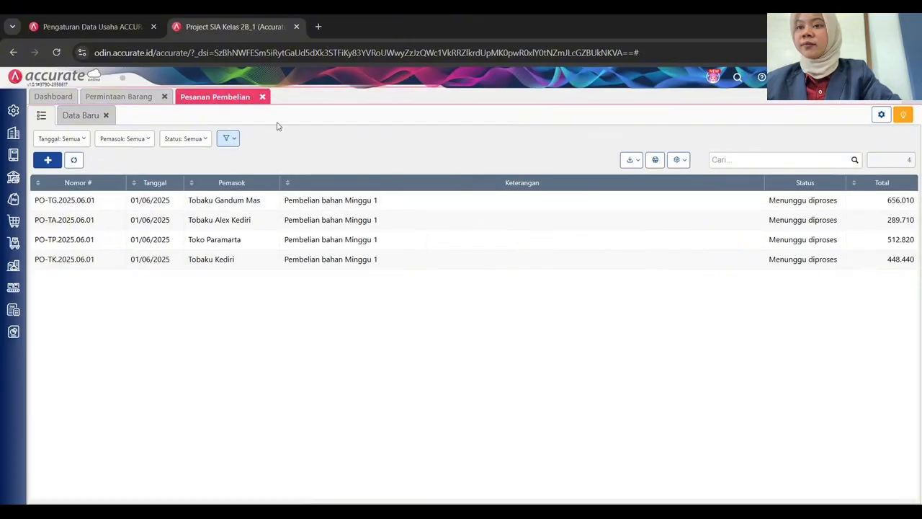
left_click(73, 160)
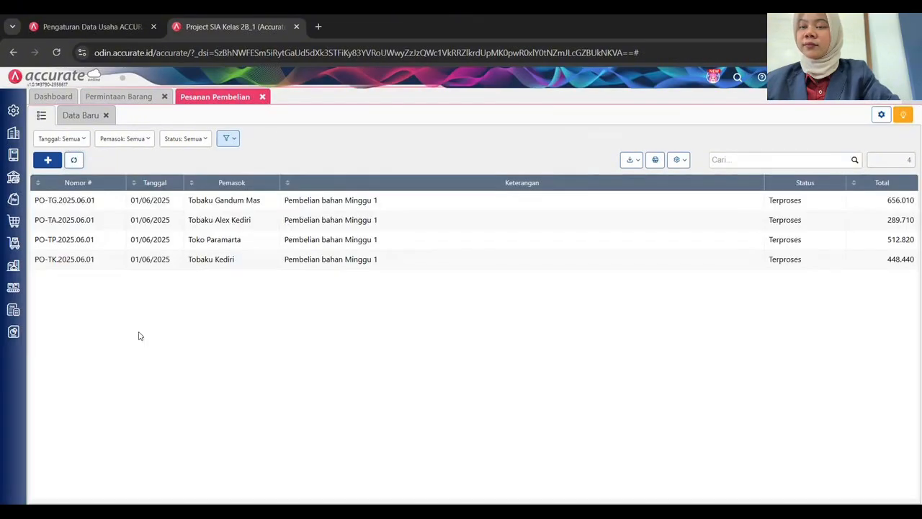
left_click(262, 97)
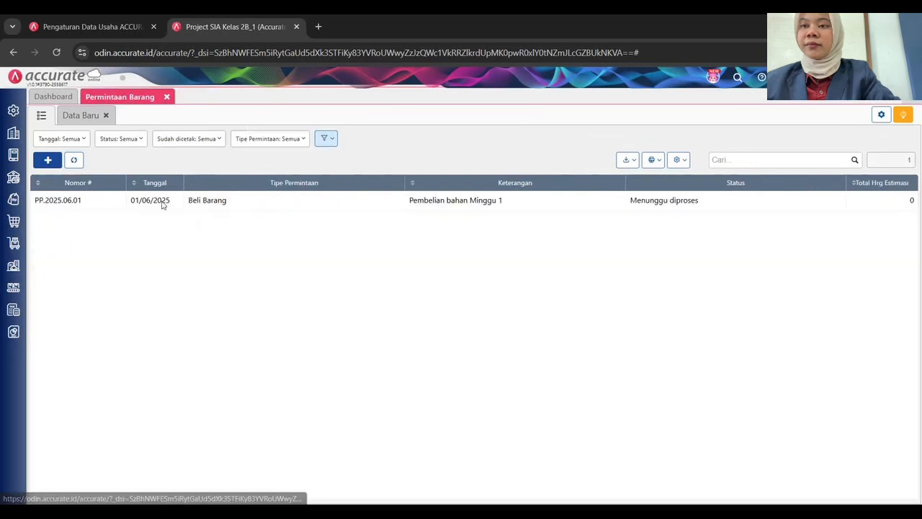
left_click(74, 160)
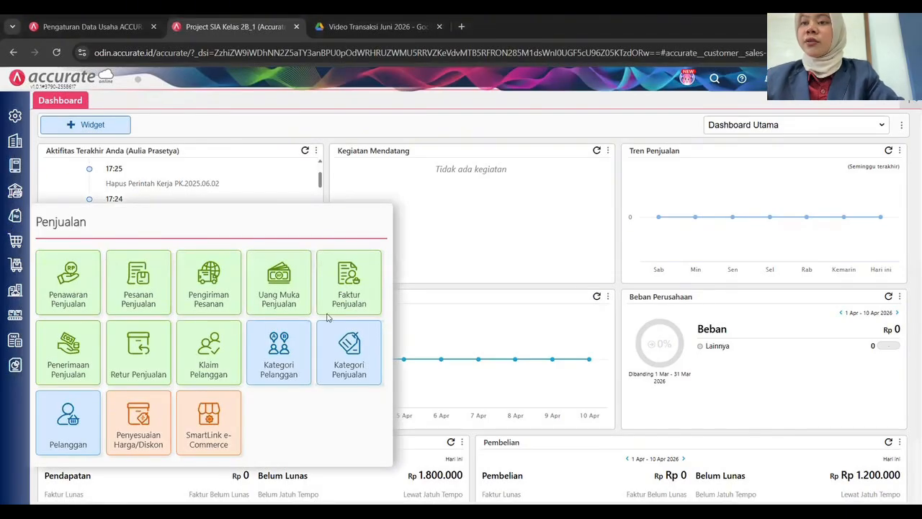
Create a sales invoice for the chosen customer, dated 13/06/2025, with manual number FPJ.2025.06.02.
left_click(350, 302)
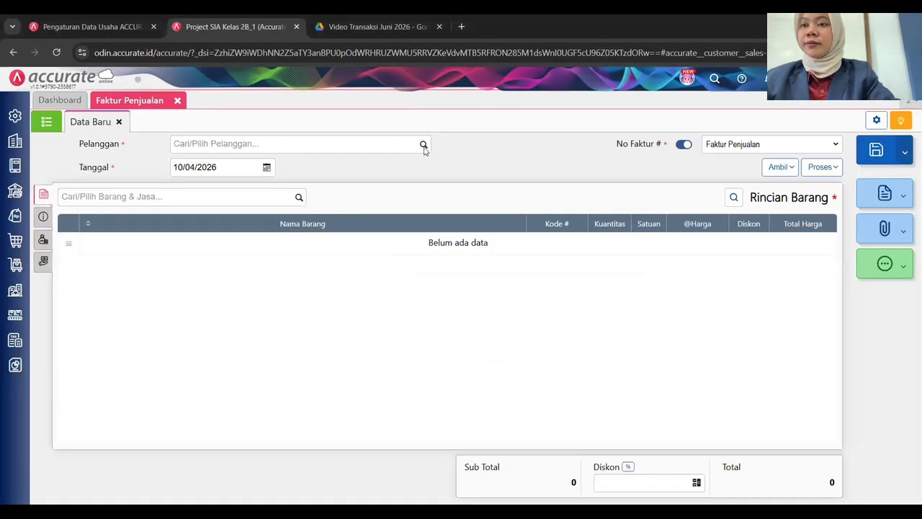
left_click(424, 146)
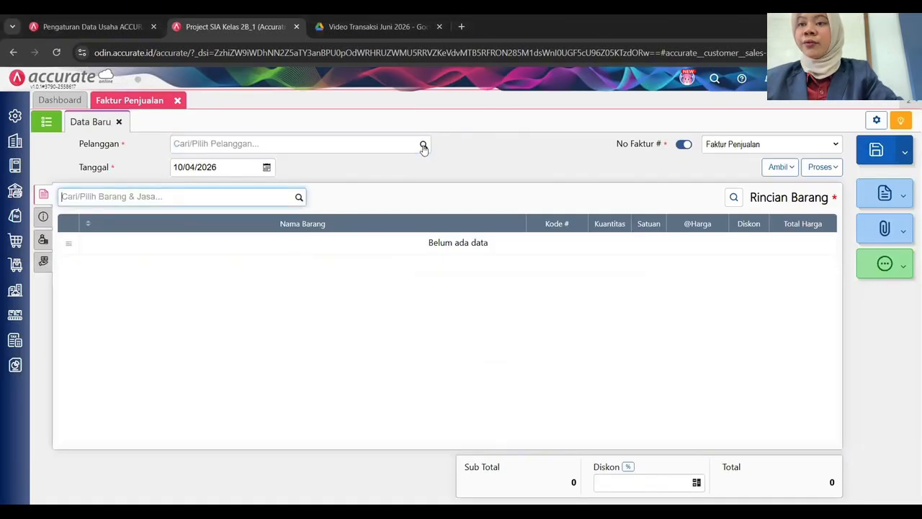
left_click(424, 145)
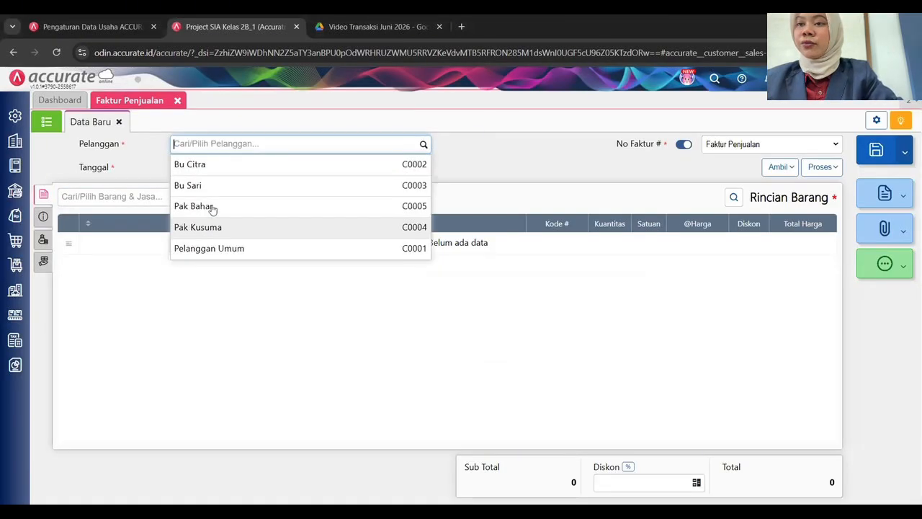
left_click(233, 226)
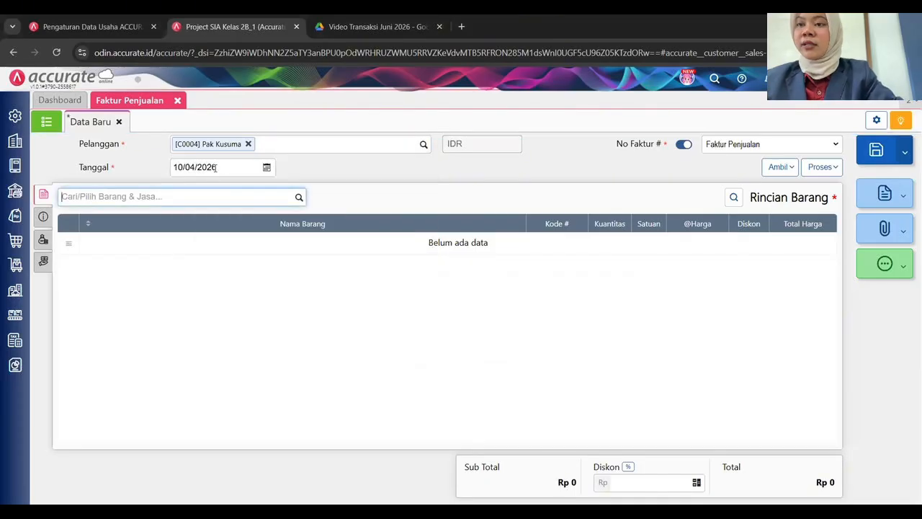
left_click(215, 167)
type("13/0")
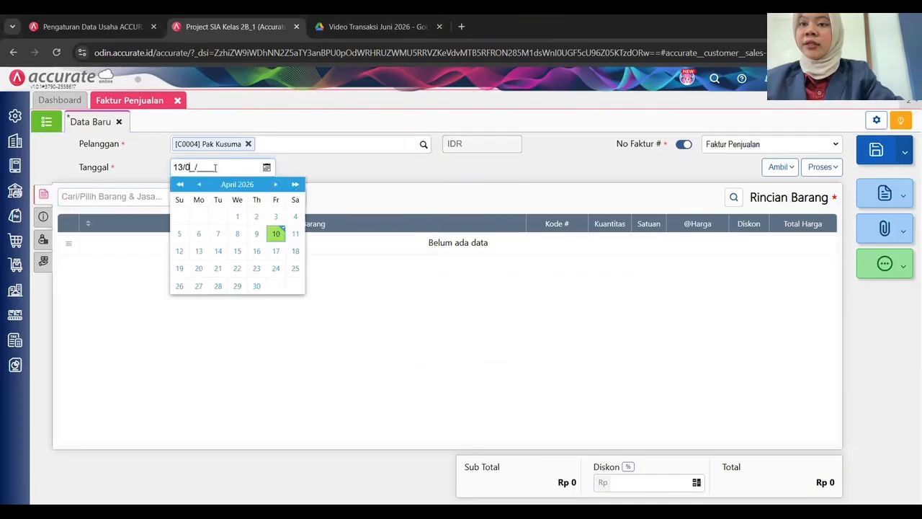
type("6/2025")
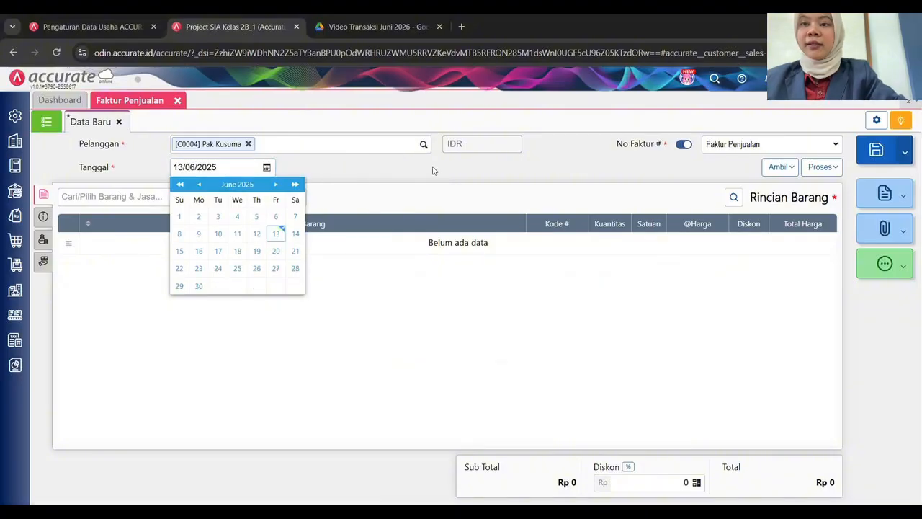
left_click(516, 209)
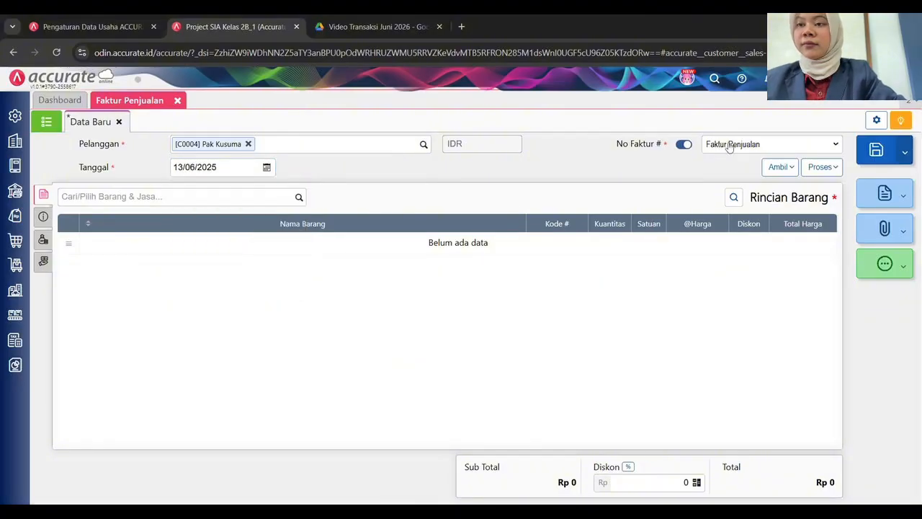
left_click(50, 124)
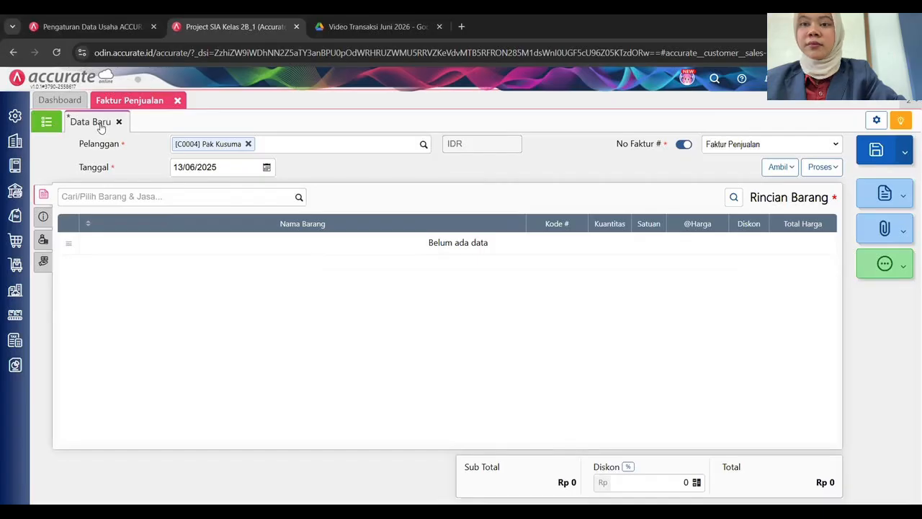
left_click(681, 146)
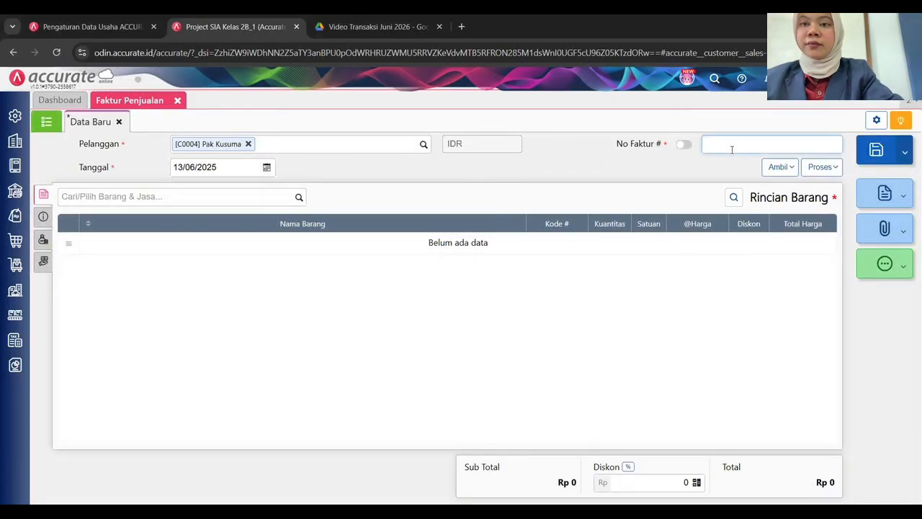
type("FPJ.2025.0")
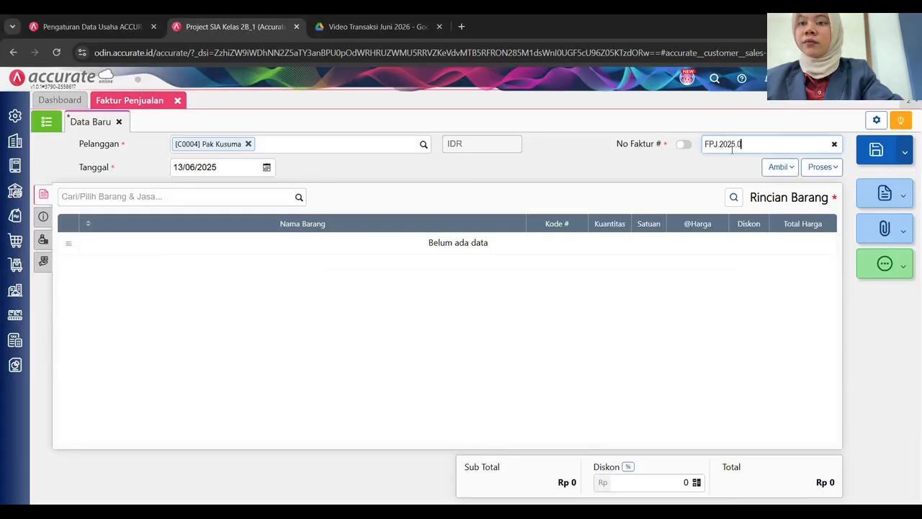
type("6.02")
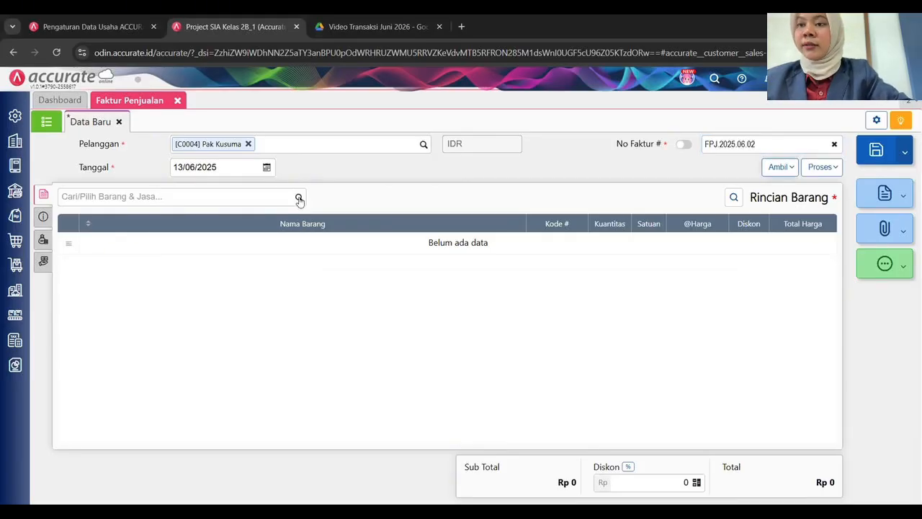
Add 10 Brownies Coklat and 10 Brownies Keju to the invoice.
left_click(299, 199)
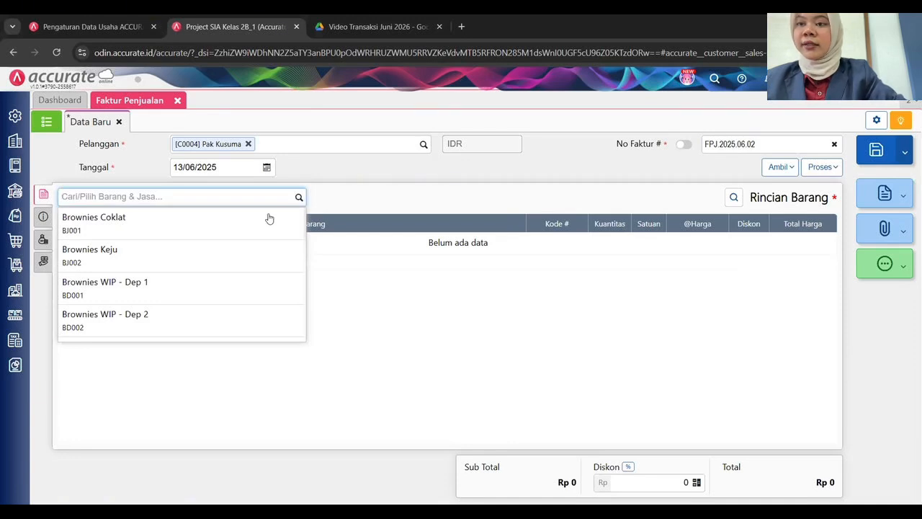
left_click(240, 225)
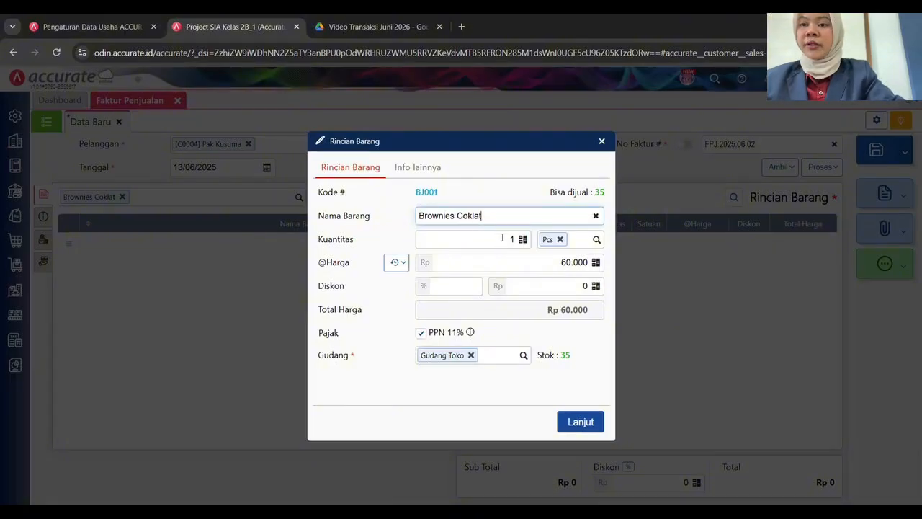
left_click(502, 238)
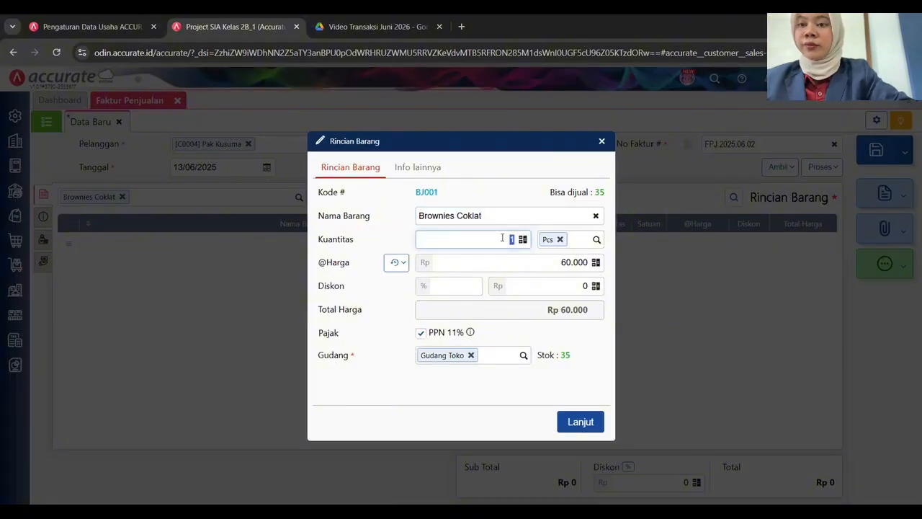
type("20")
key("Tab")
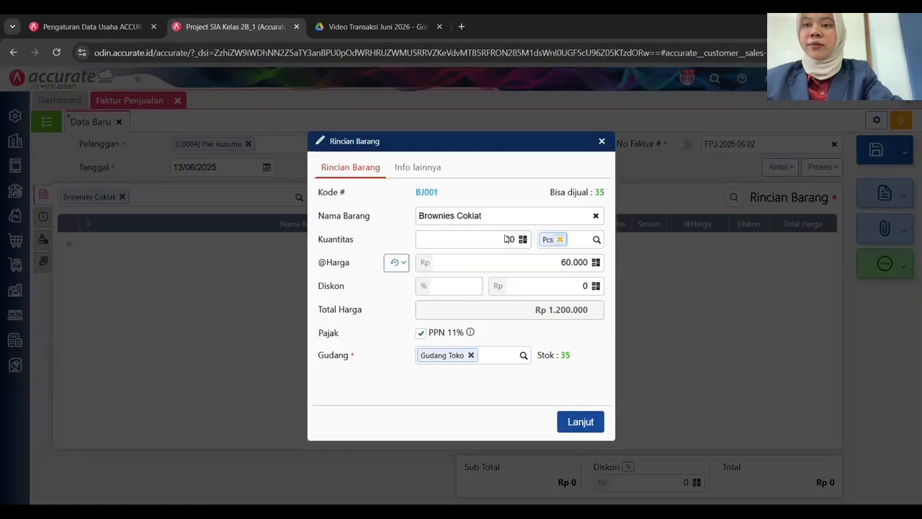
left_click(507, 238)
key("BackSpace")
key("BackSpace")
type("10")
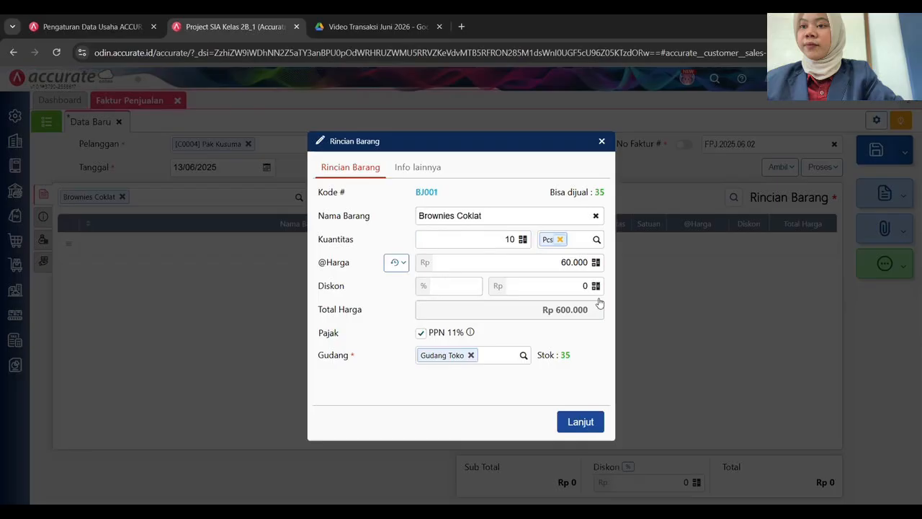
left_click(581, 421)
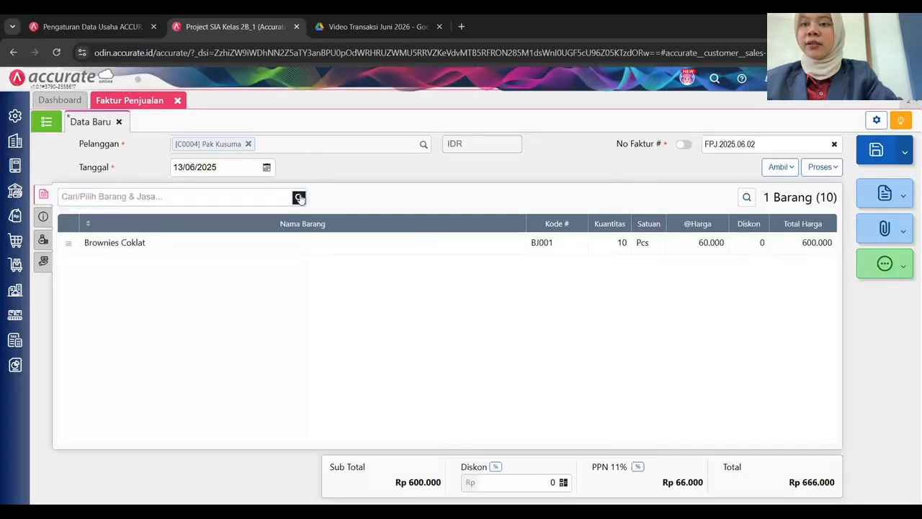
left_click(166, 250)
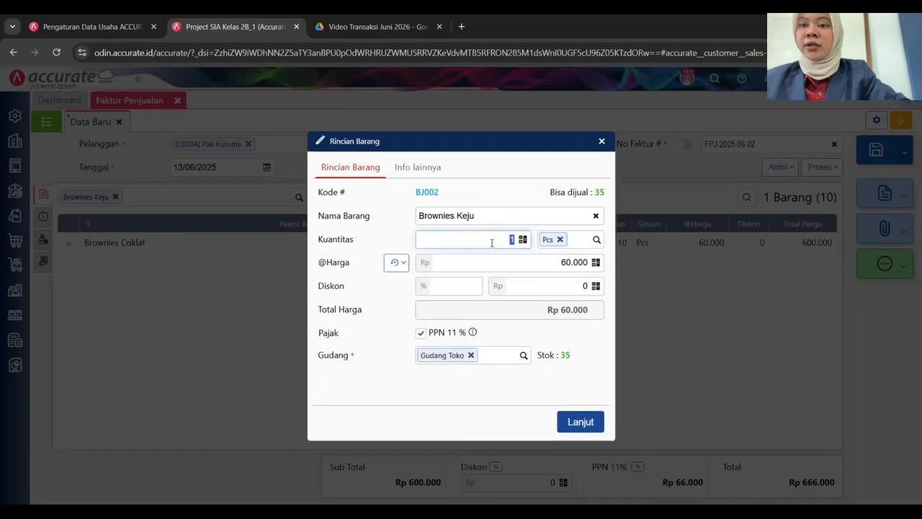
type("10")
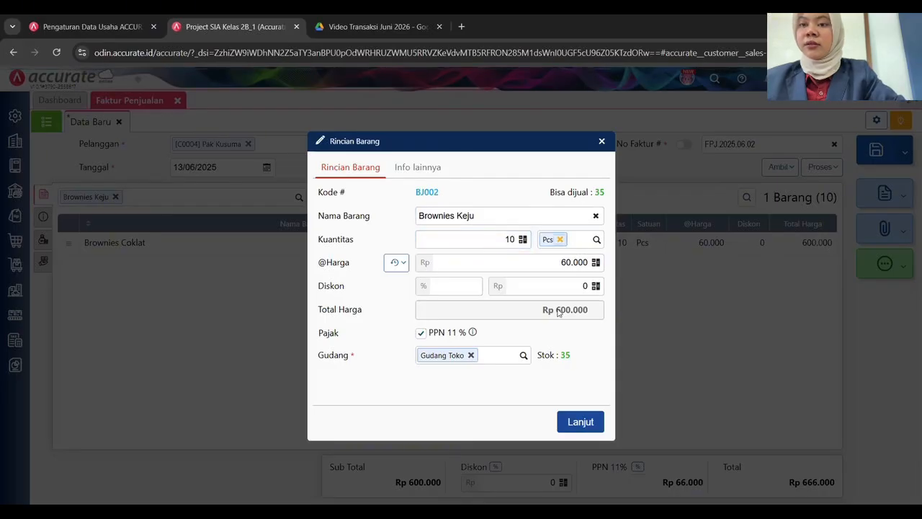
left_click(583, 423)
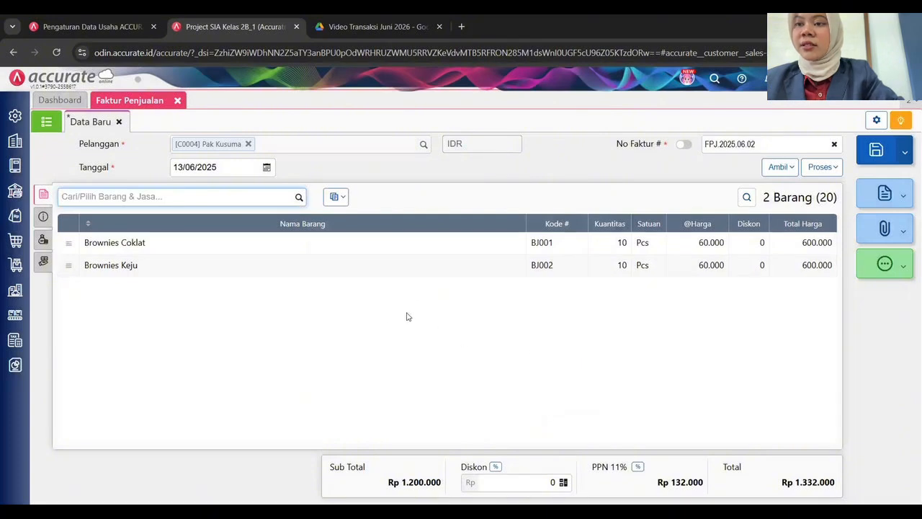
Set the shipping date to 13/06/2025 and save invoice FPJ.2025.06.02.
left_click(44, 217)
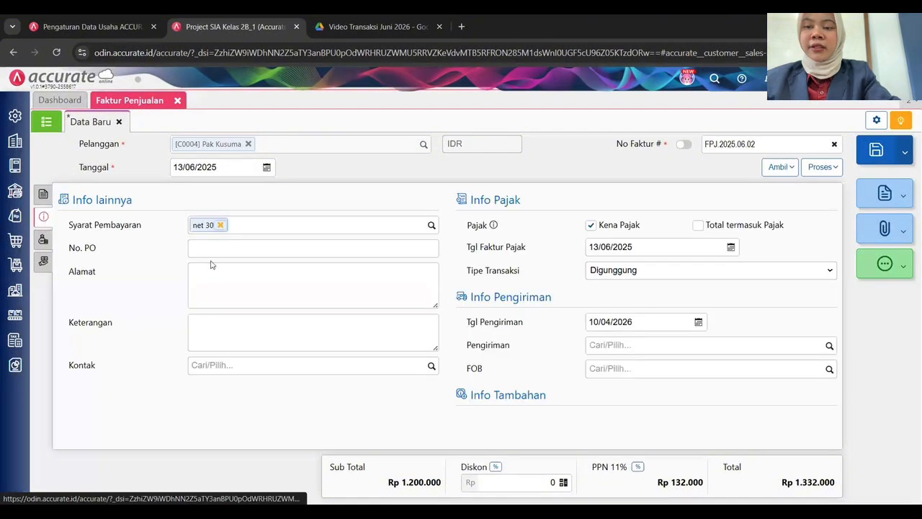
left_click(639, 322)
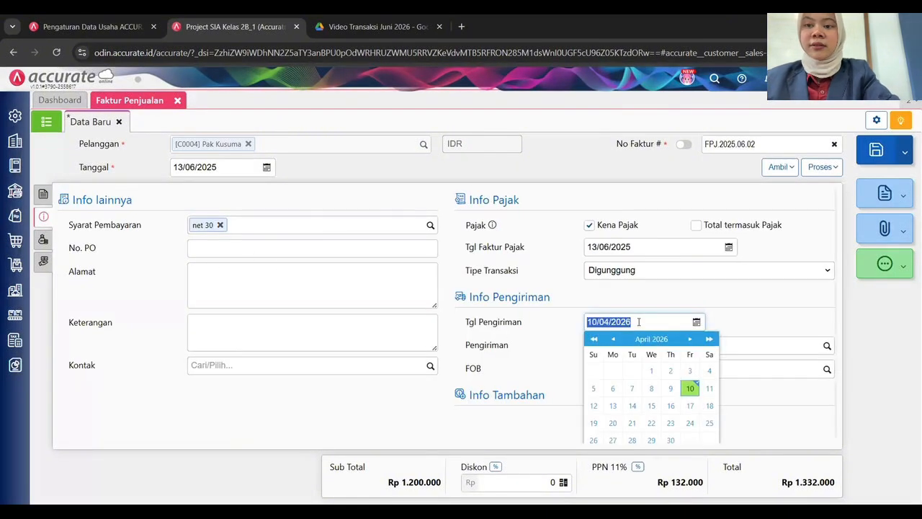
type("13/06/20")
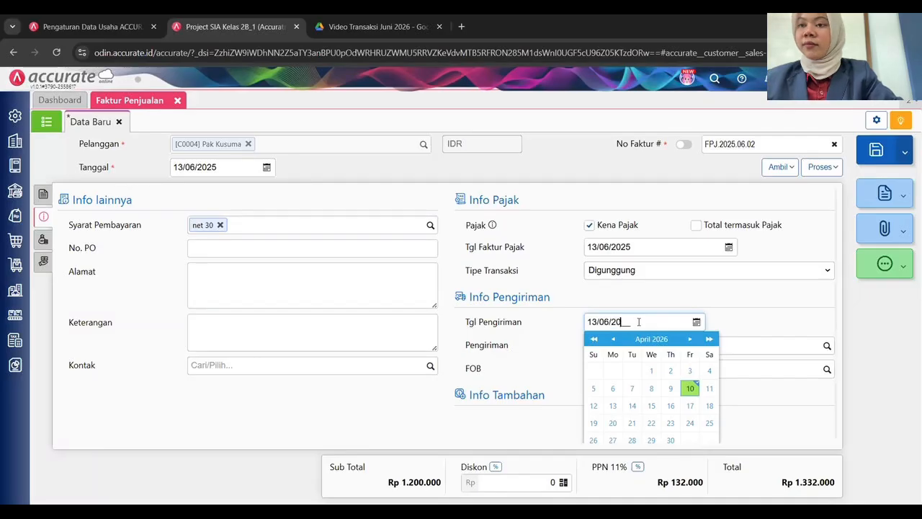
type("25")
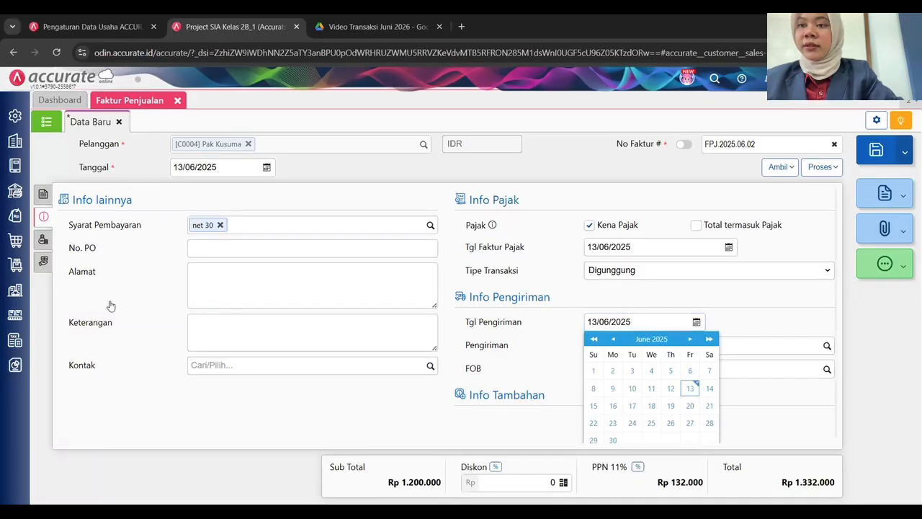
left_click(41, 262)
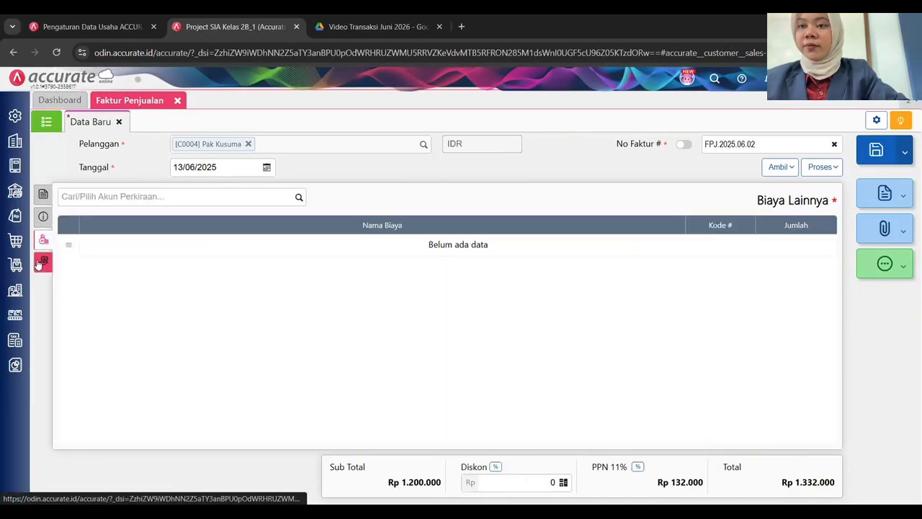
left_click(43, 217)
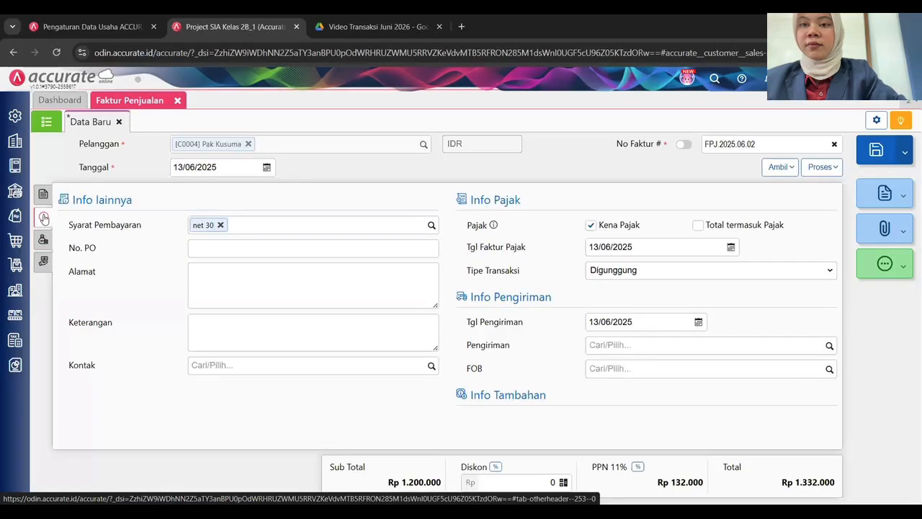
left_click(43, 196)
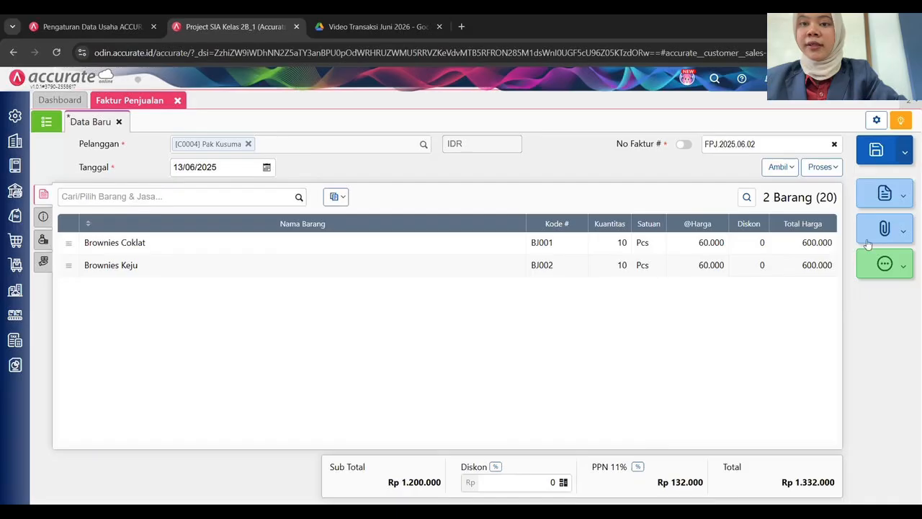
left_click(877, 153)
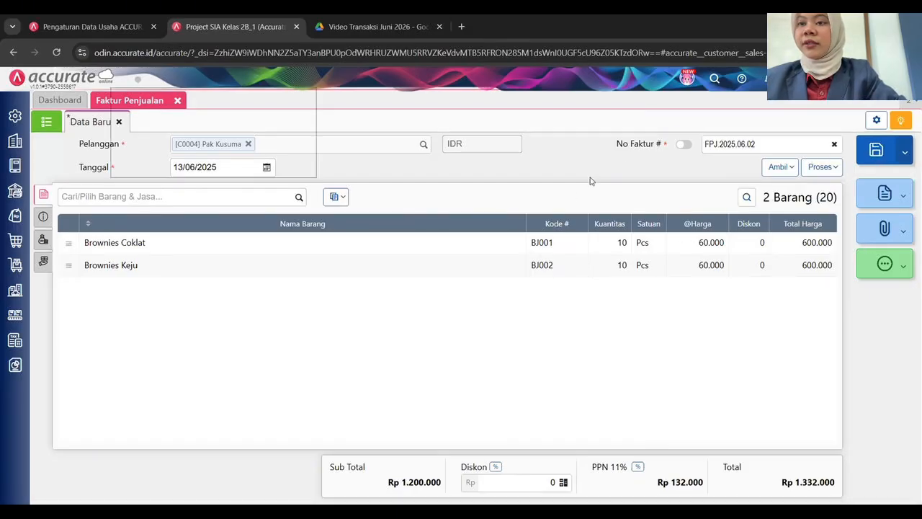
left_click(424, 145)
Set the new invoice to customer Pelanggan Umum, date 14/06/2025, number FPJ.2025.06.03.
left_click(222, 248)
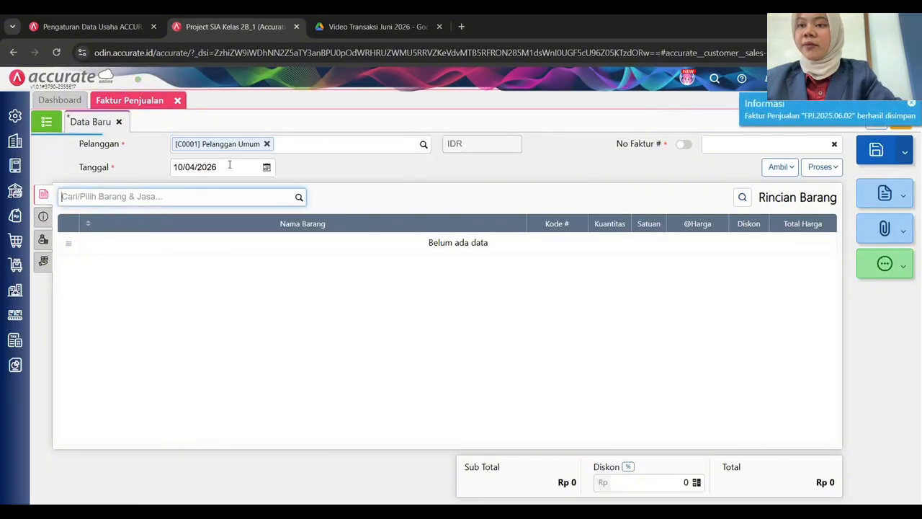
left_click(225, 168)
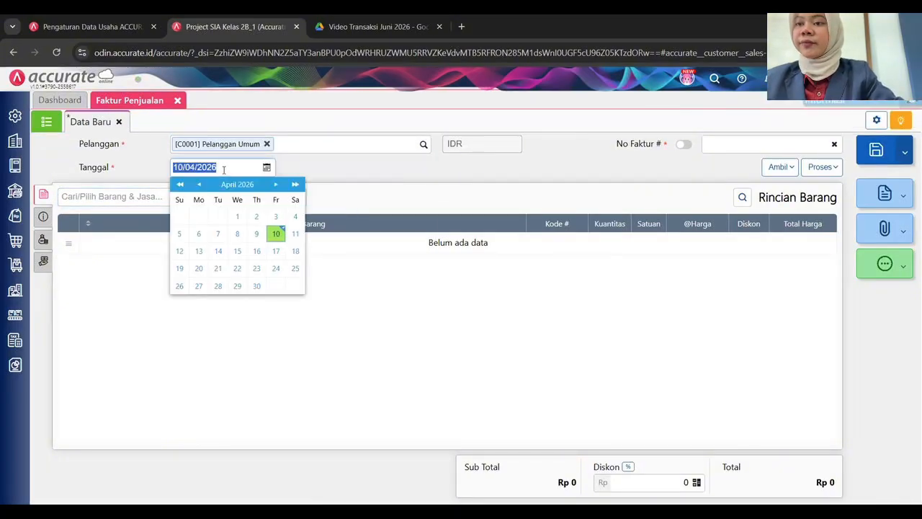
type("13062025")
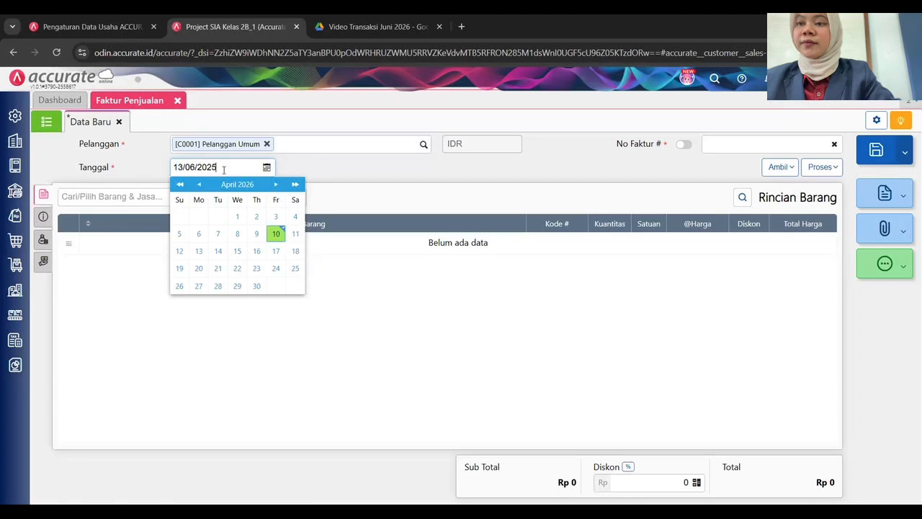
left_click(184, 168)
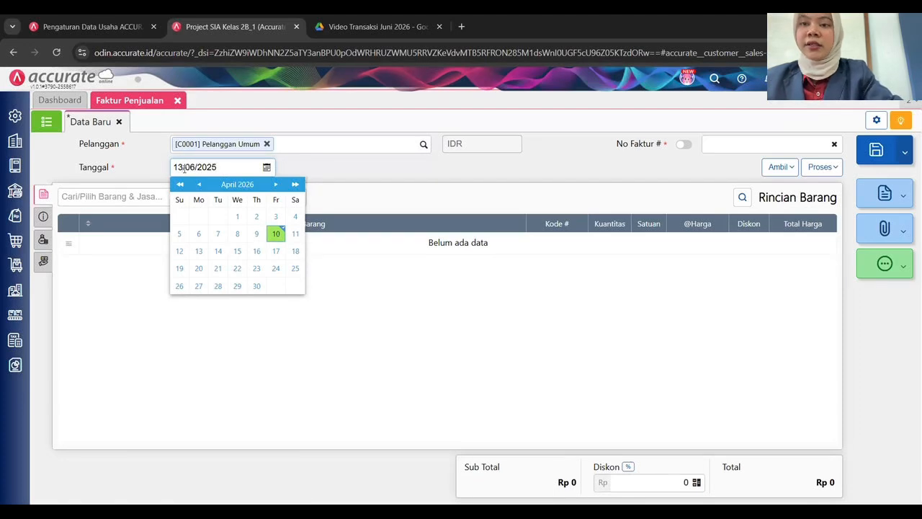
key("BackSpace")
type("4")
left_click(440, 168)
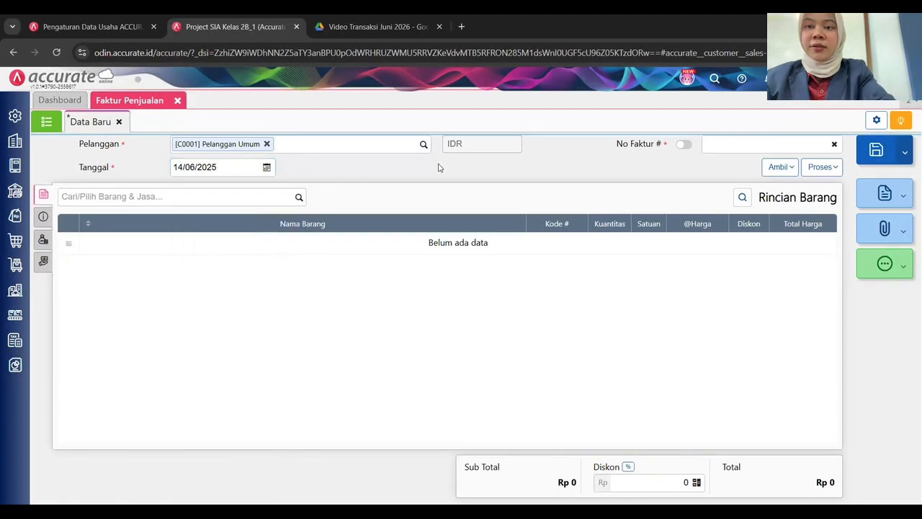
left_click(715, 144)
type("FPJ")
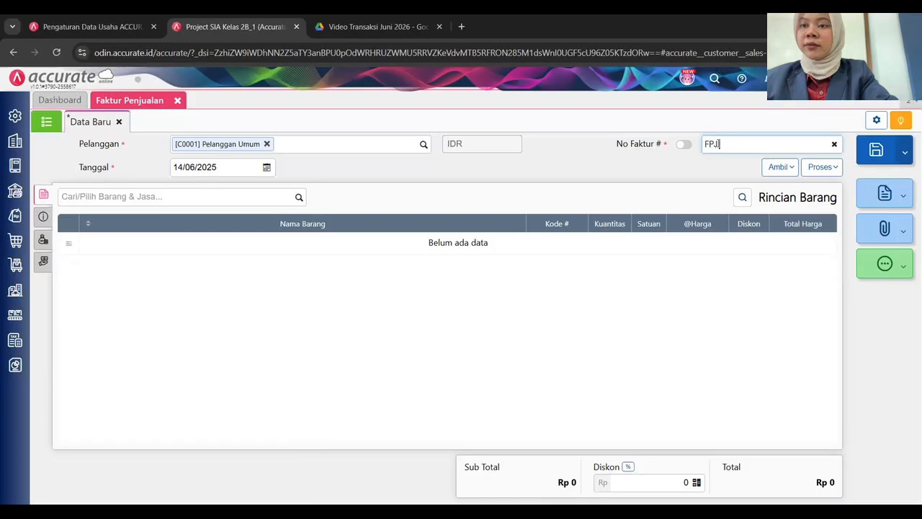
type("2025.06.03")
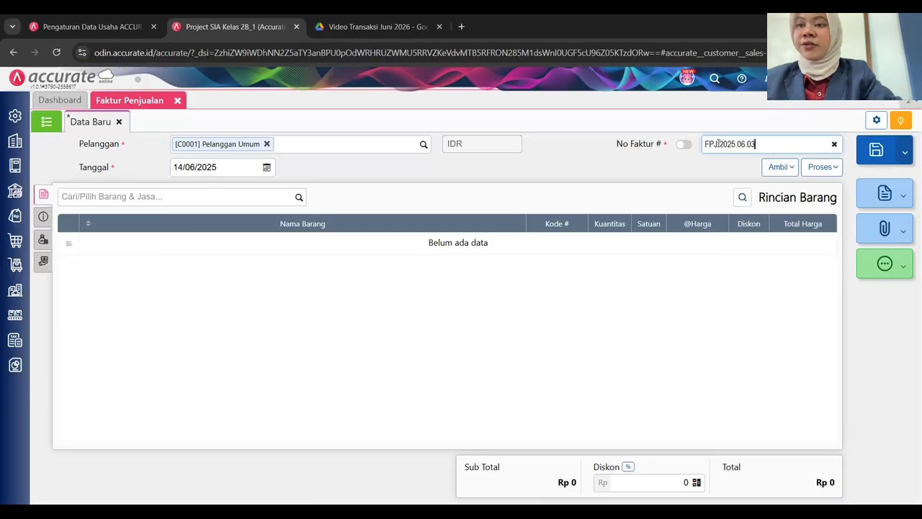
Add 25 Brownies Coklat and 25 Brownies Keju to the invoice.
left_click(295, 196)
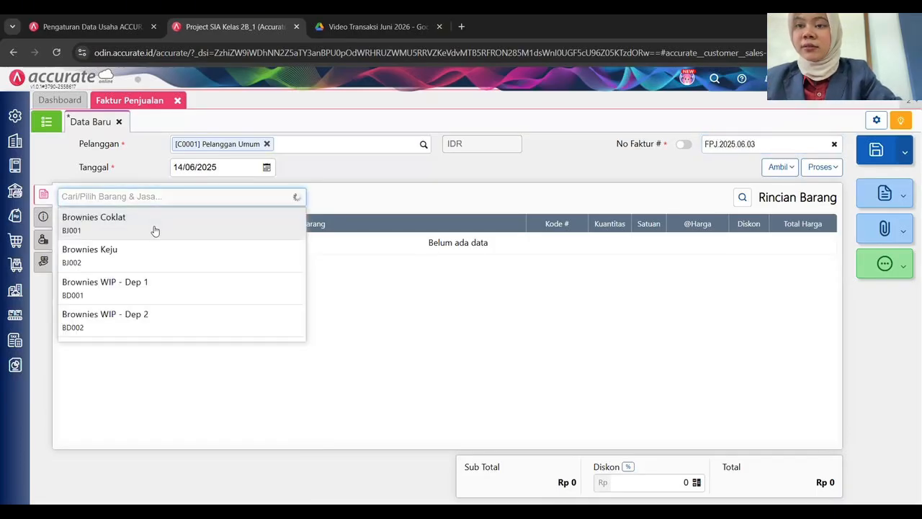
left_click(155, 231)
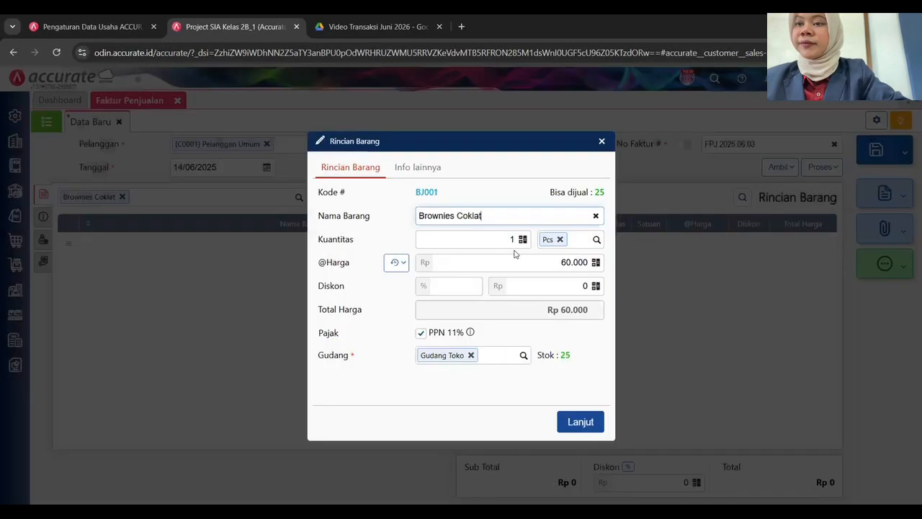
left_click(508, 238)
type("25")
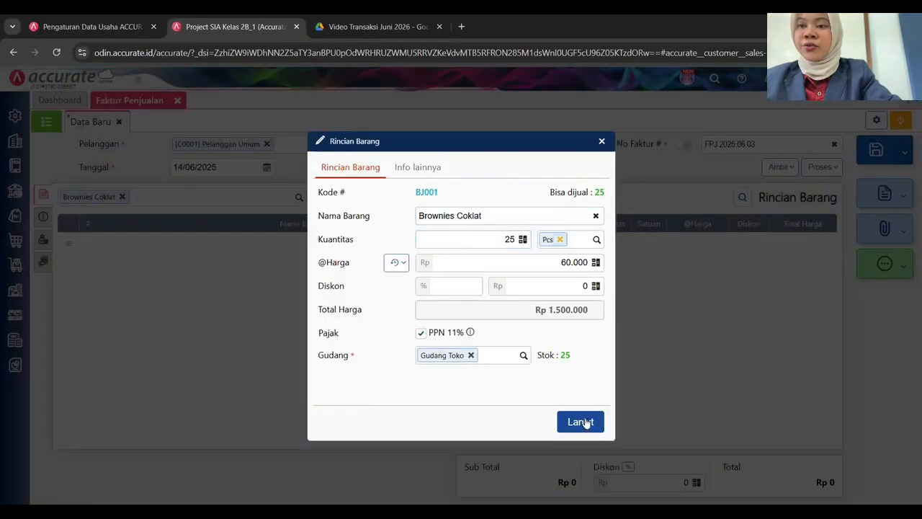
left_click(581, 422)
left_click(297, 199)
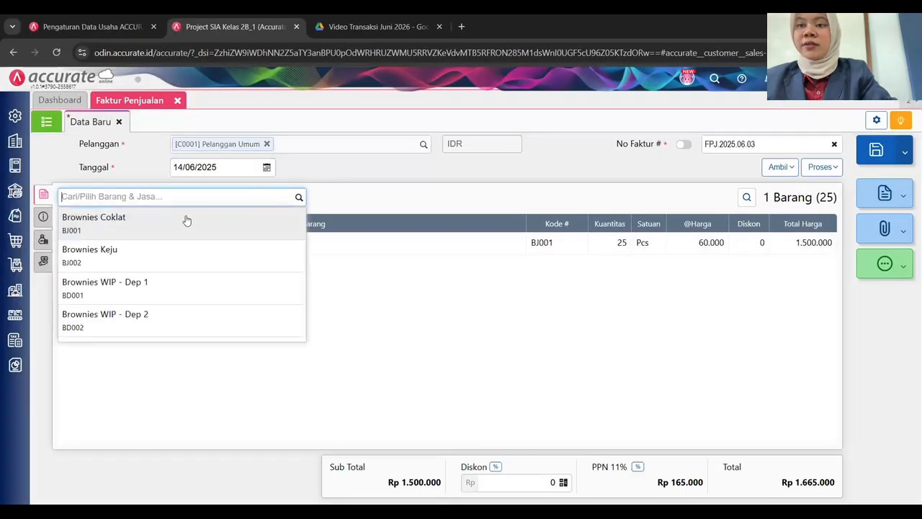
left_click(154, 255)
left_click(502, 238)
type("2")
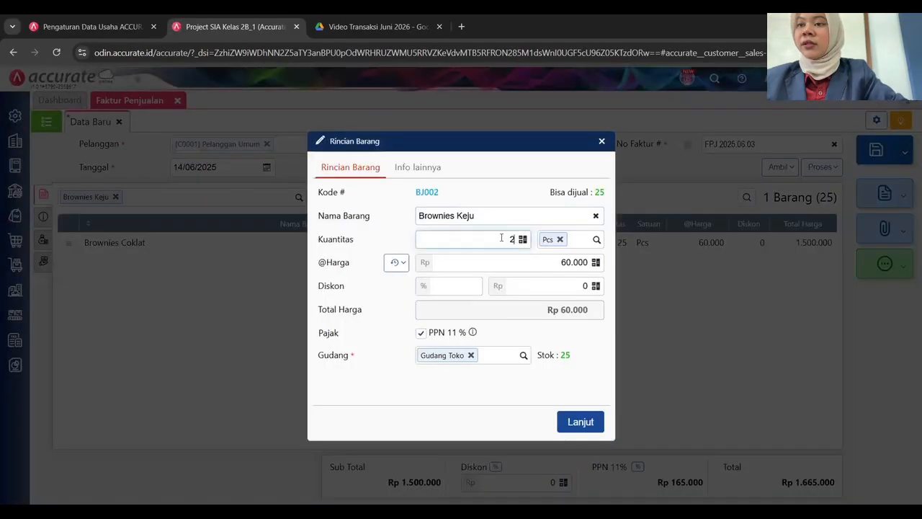
type("5")
left_click(582, 422)
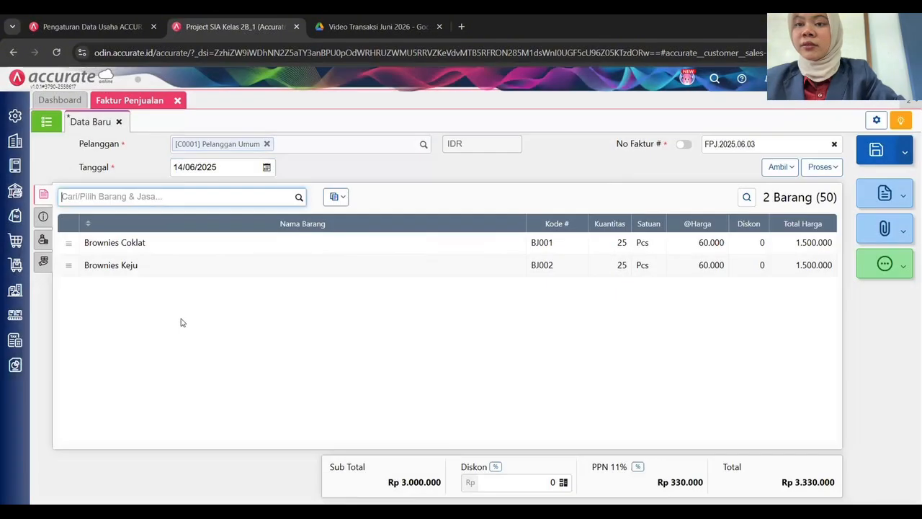
Set the invoice's shipping date to 14/06/2025.
left_click(45, 219)
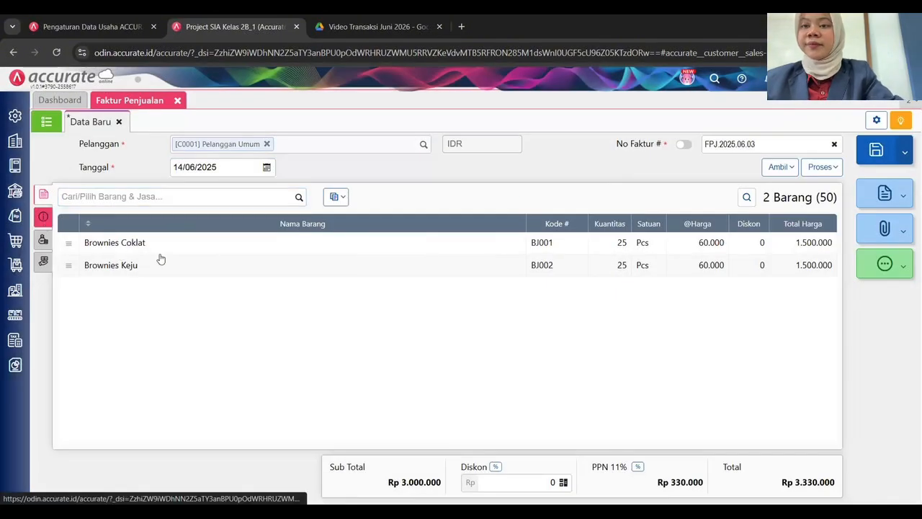
left_click(639, 322)
type("14/")
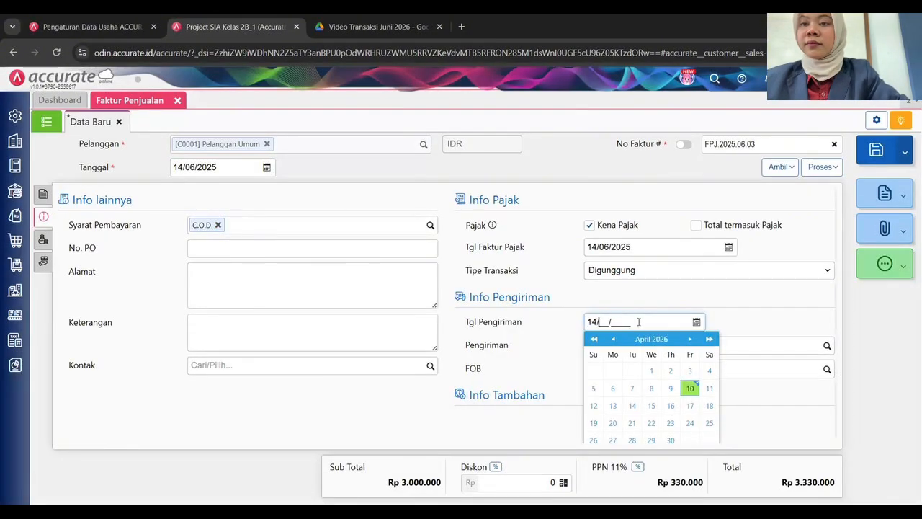
type("06/2025")
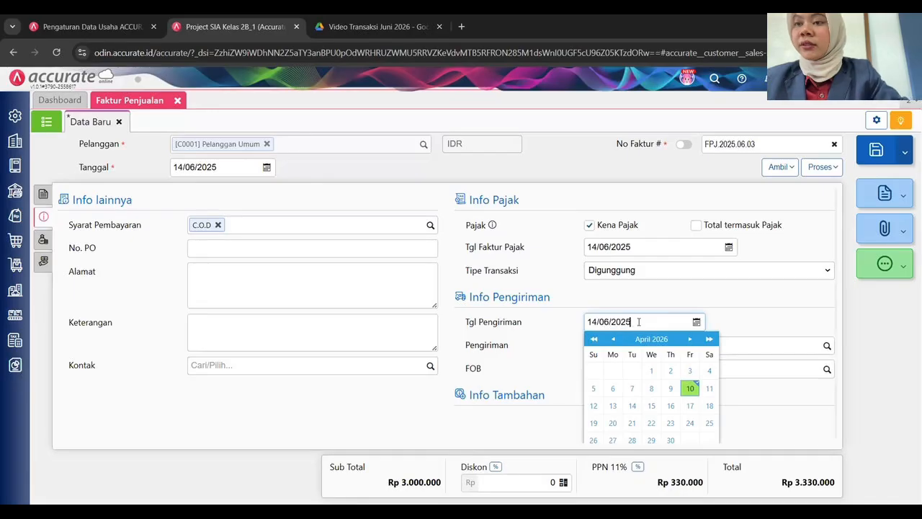
left_click(44, 243)
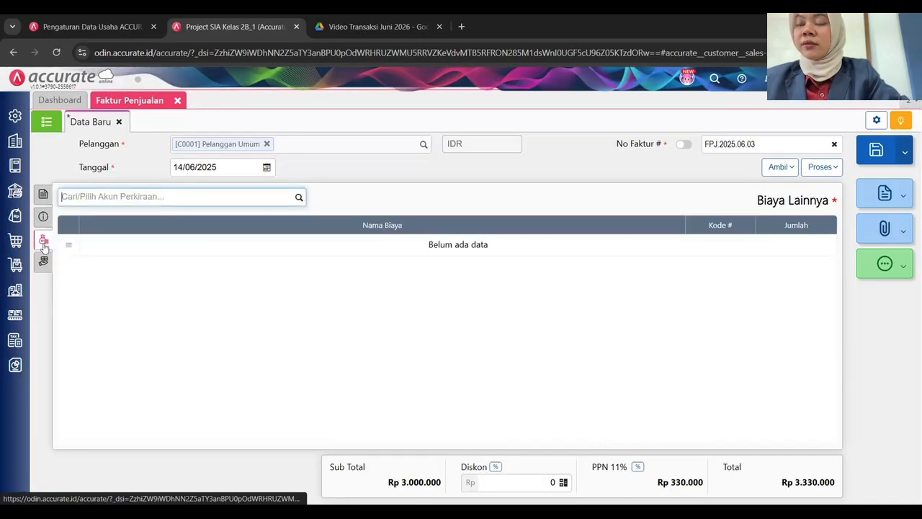
left_click(43, 261)
left_click(43, 240)
left_click(43, 216)
left_click(44, 194)
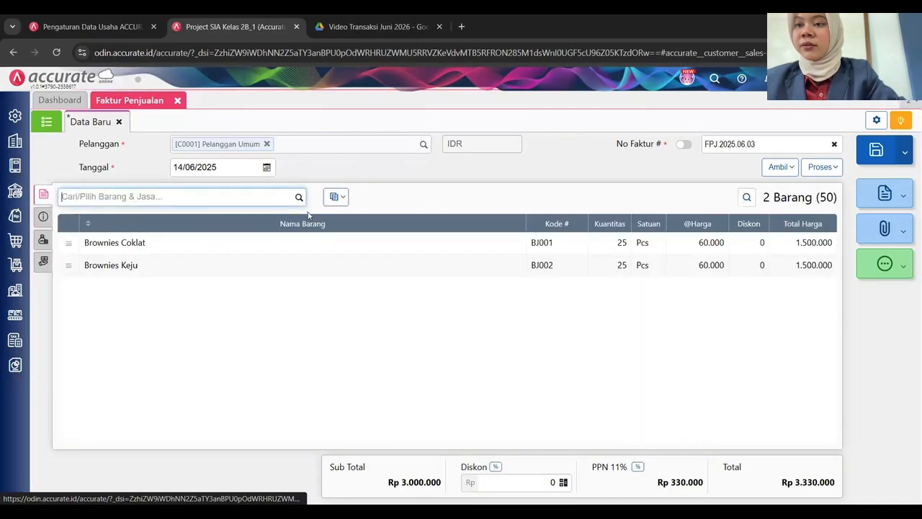
left_click(43, 216)
Enter the description 'Pencatatan total penjualan tunai Minggu 2' on the invoice.
left_click(234, 324)
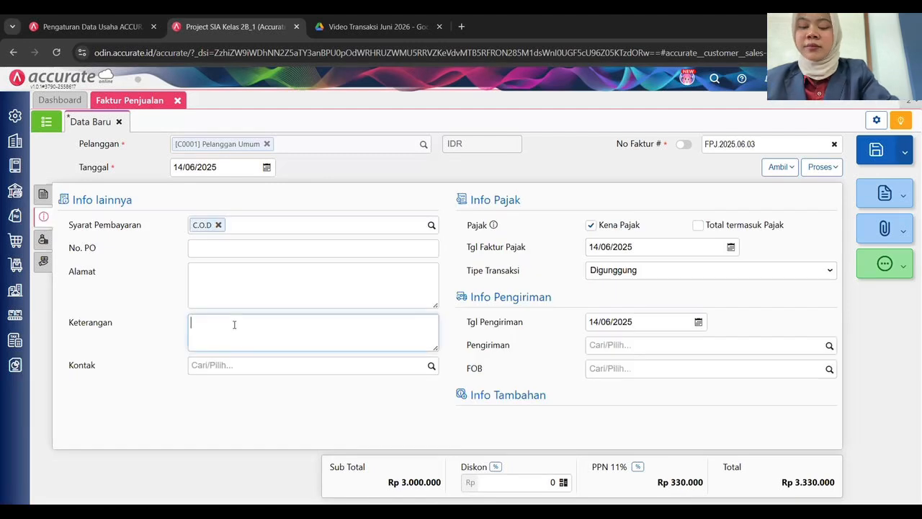
type("Pen")
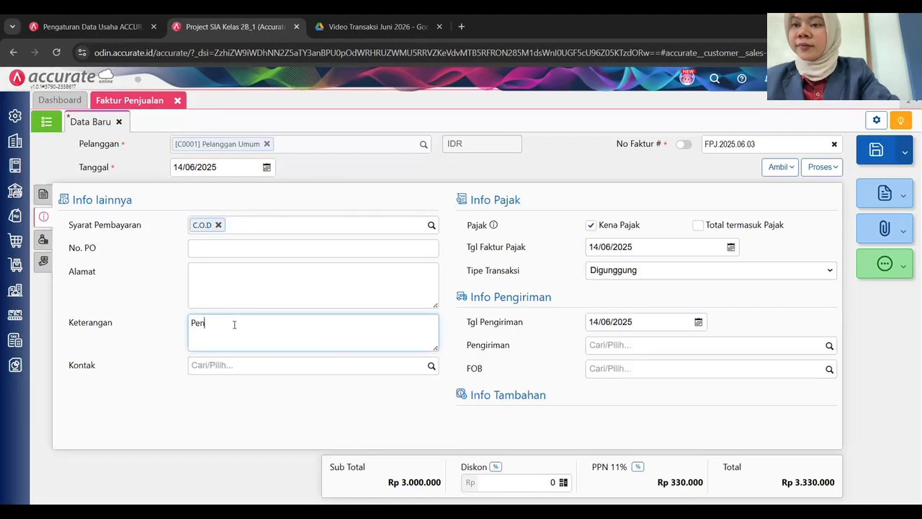
type("catatan total pen")
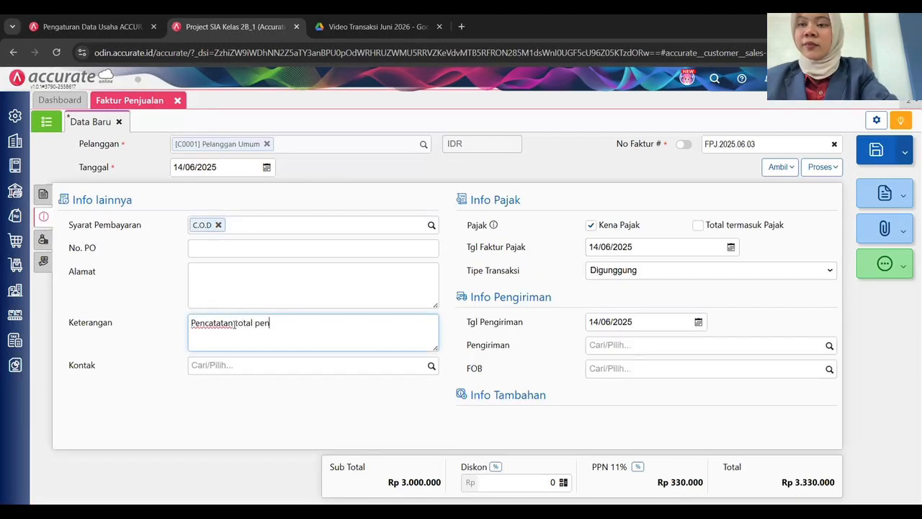
type("jualan tunai m")
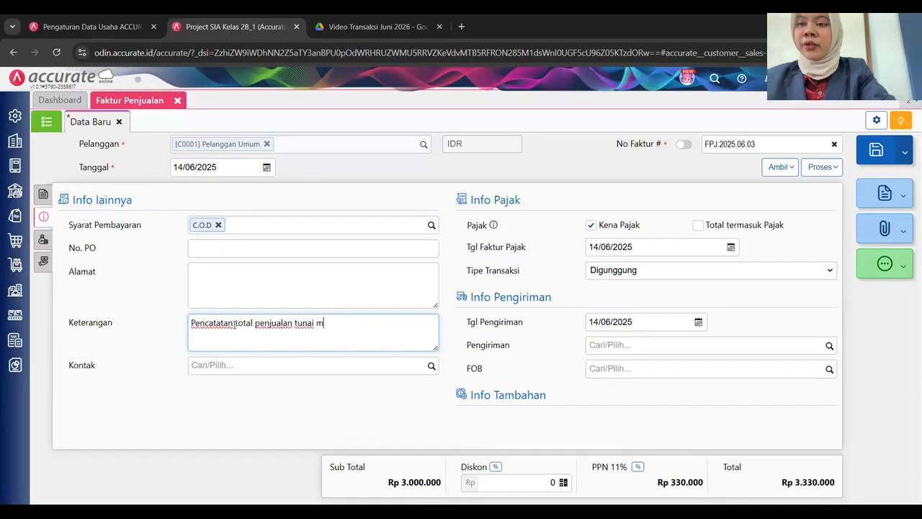
type("inggu")
key("BackSpace")
key("BackSpace")
key("BackSpace")
key("BackSpace")
key("BackSpace")
key("BackSpace")
type("Minggu 2")
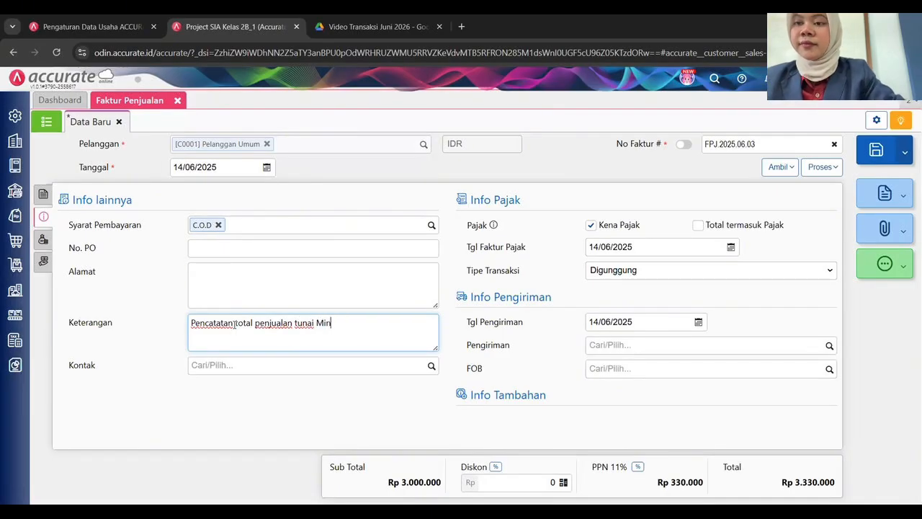
key("Tab")
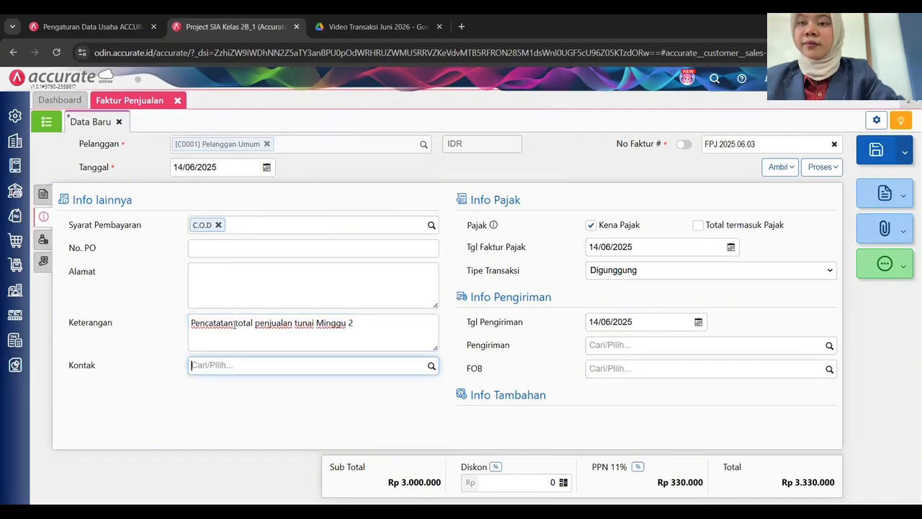
left_click(304, 433)
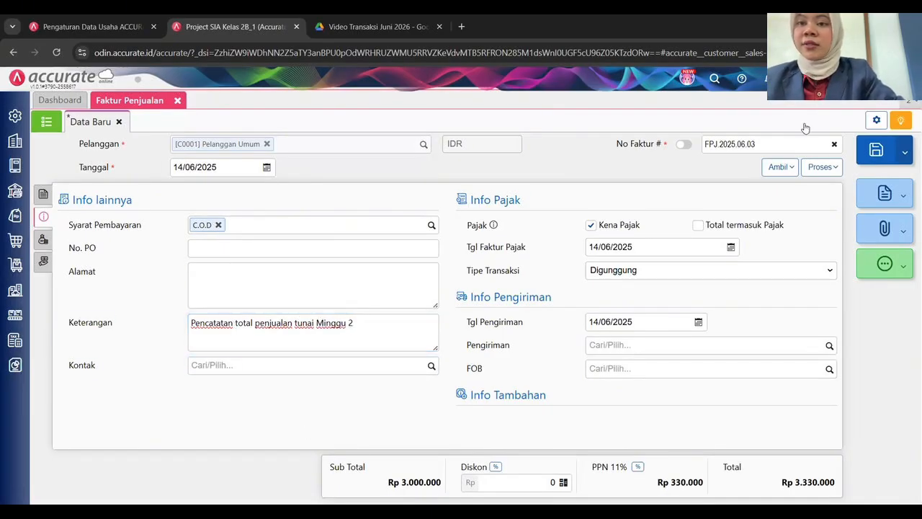
left_click(819, 167)
Start a payment receipt for the full Rp 3.330.000 with a manual number beginning 'BKM'.
left_click(812, 189)
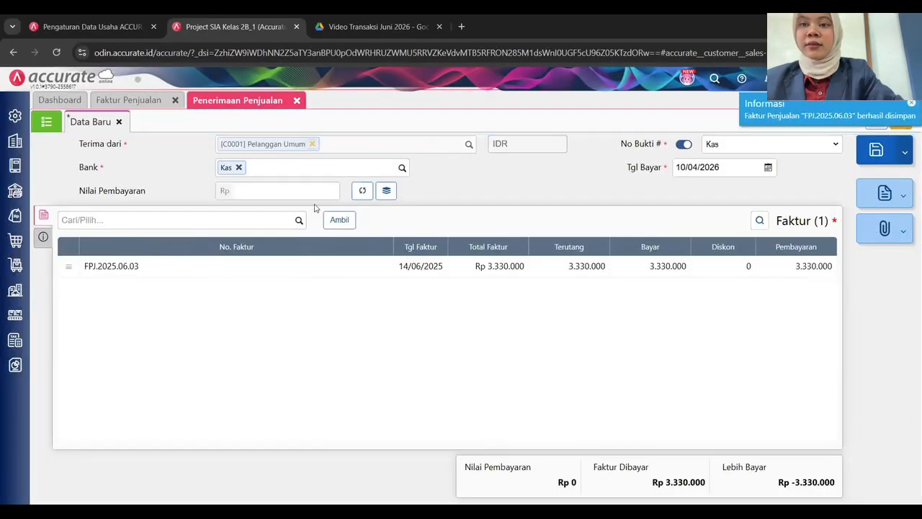
left_click(362, 191)
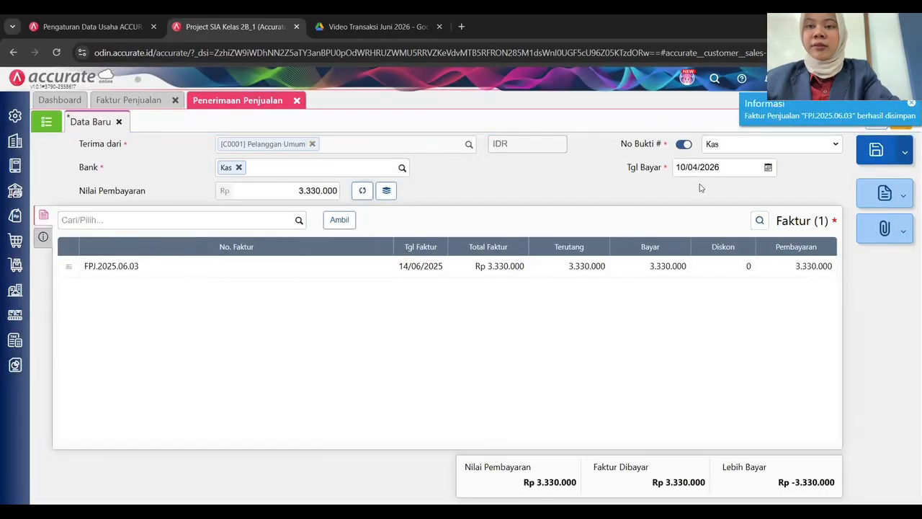
left_click(684, 144)
left_click(742, 143)
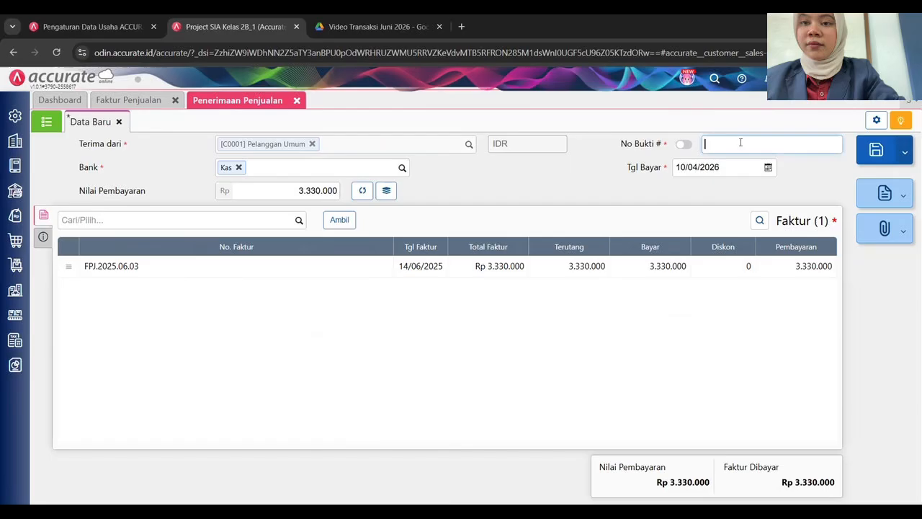
type("BKM")
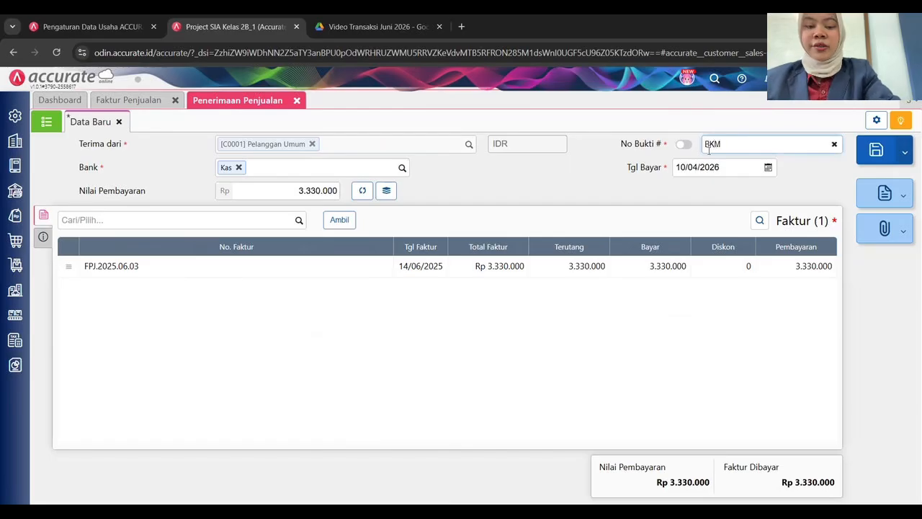
type(" 202")
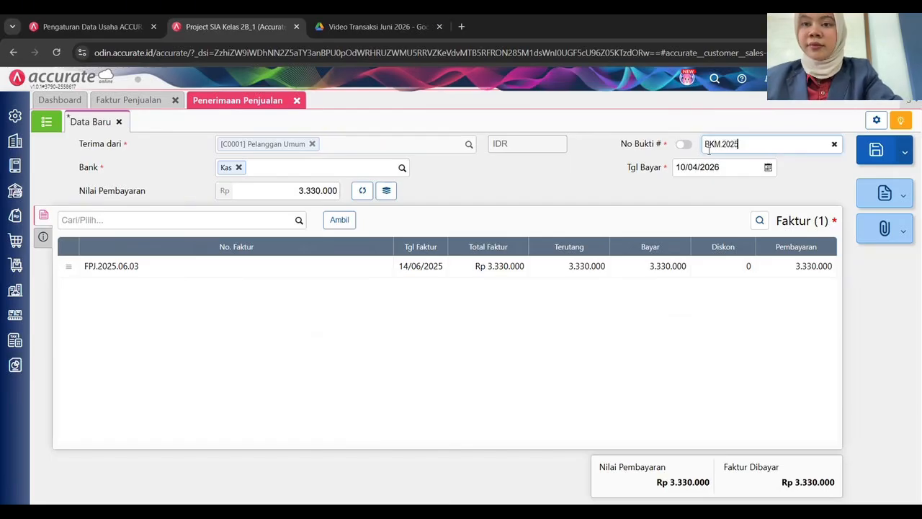
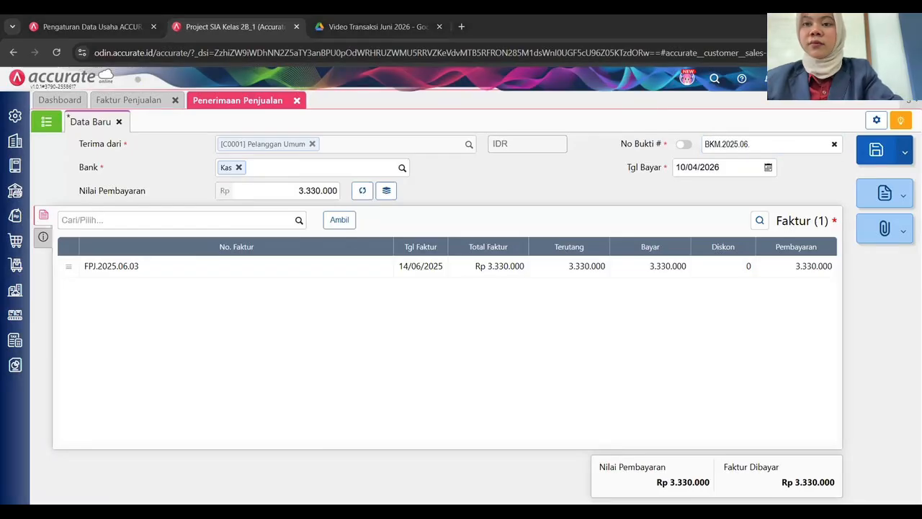
Set the receipt number to BKM.2025.06.03 and the payment date to 14/06/2025.
left_click(763, 148)
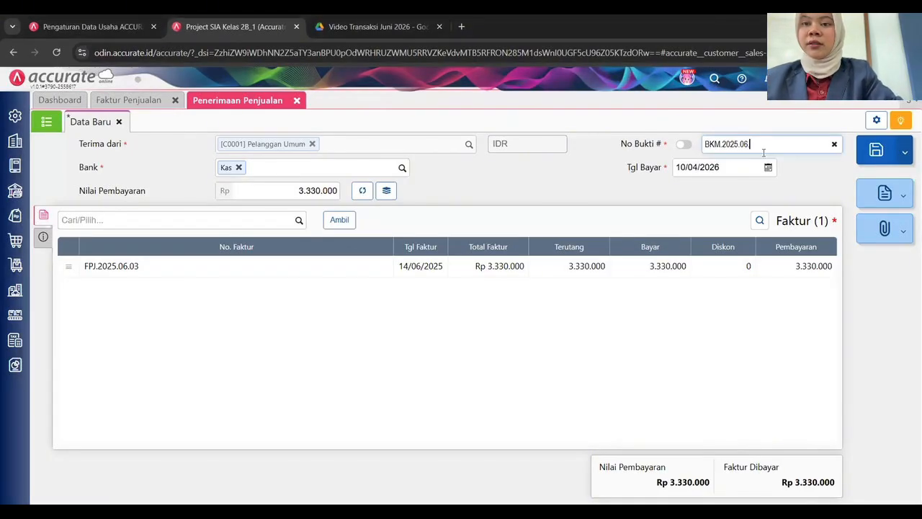
type("03")
left_click(759, 168)
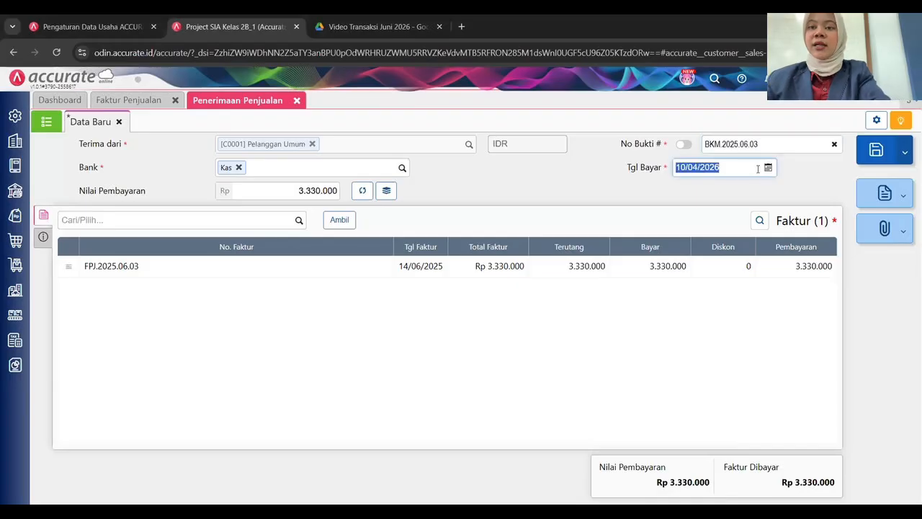
type("14062025")
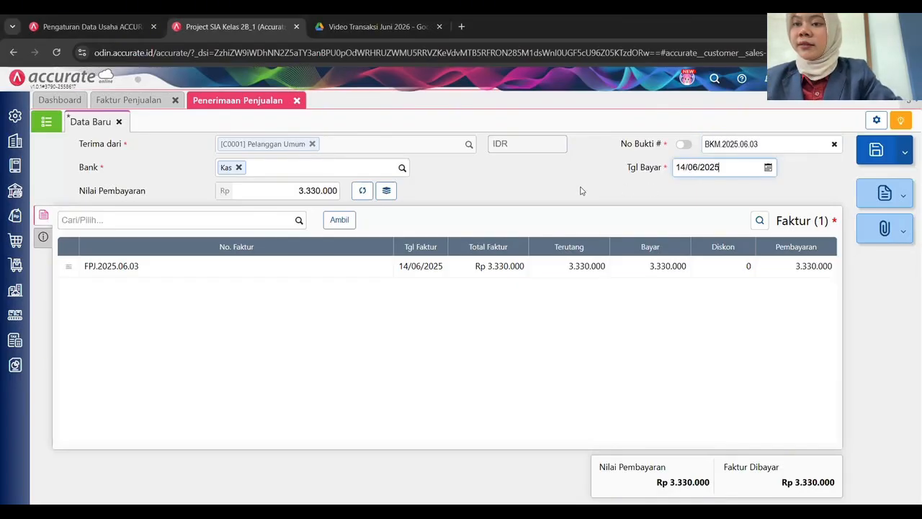
Add the description 'Pencatatan total penjualan Minggu 2' and save the receipt.
left_click(43, 236)
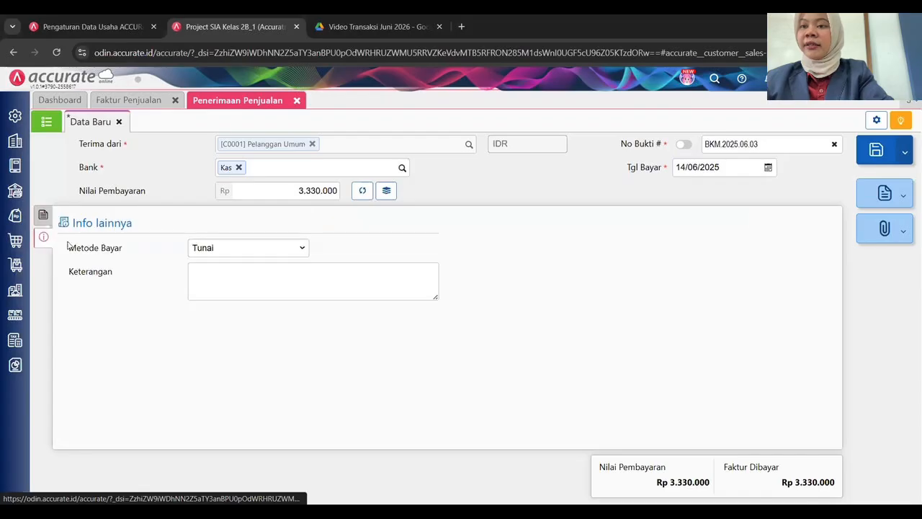
left_click(223, 272)
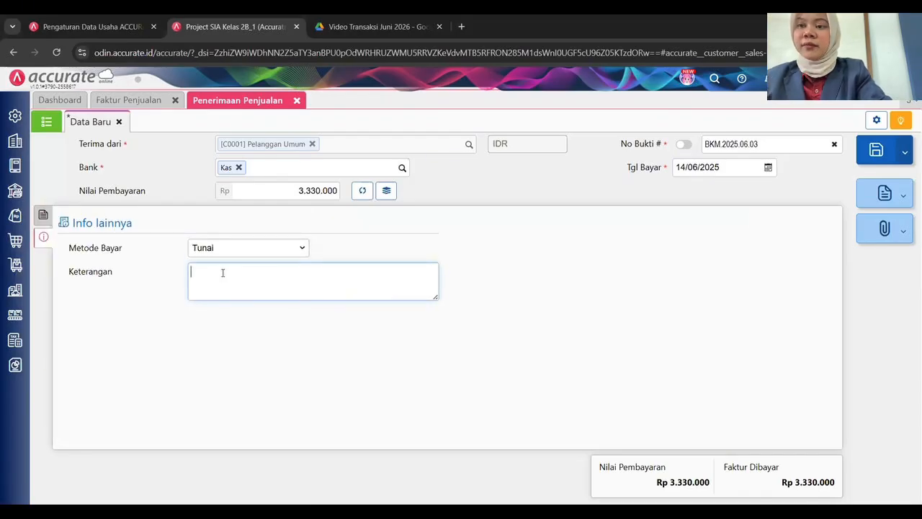
type("Pen")
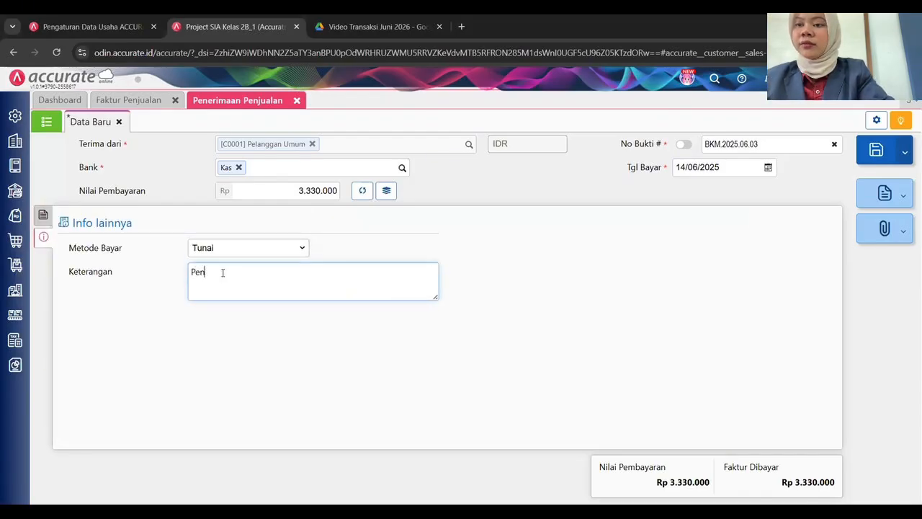
type("catatan")
type("total penjualan Minggu 2")
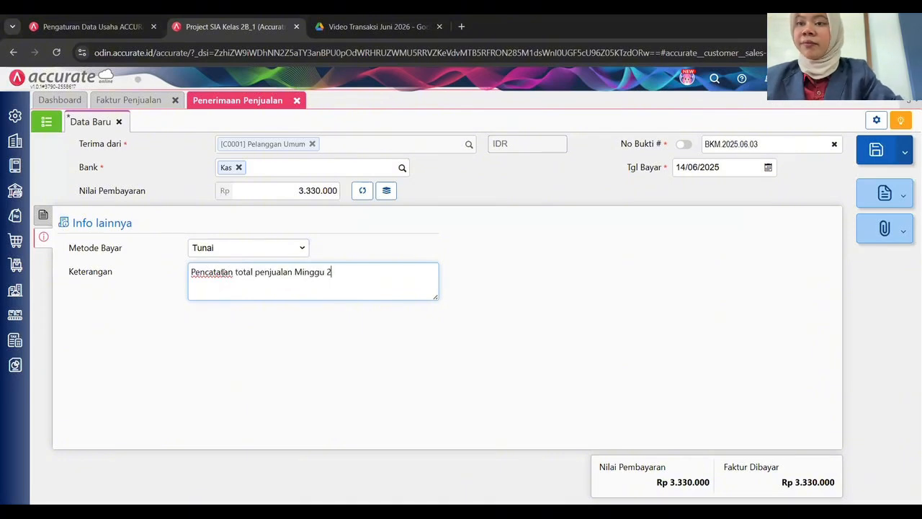
key("Tab")
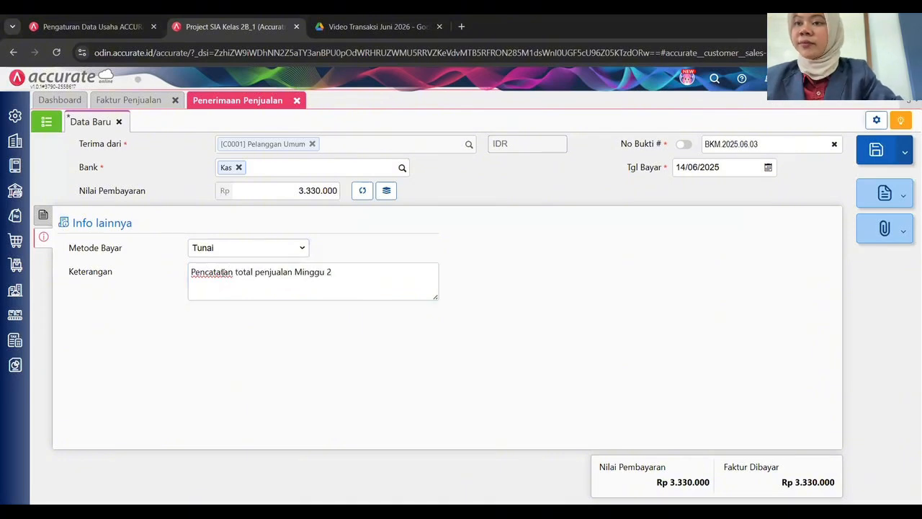
left_click(880, 157)
Review receipt BKM.2025.06.02 and the sales invoices list, then close both sales modules.
left_click(44, 122)
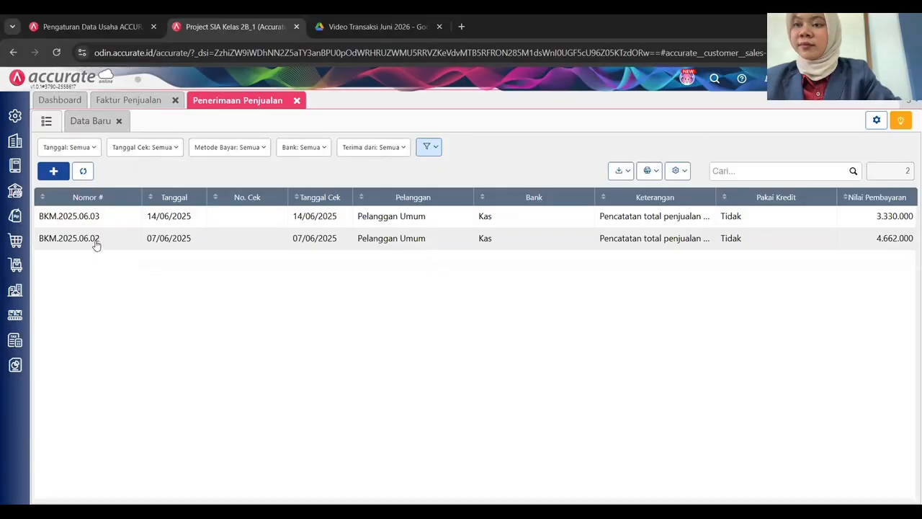
left_click(84, 171)
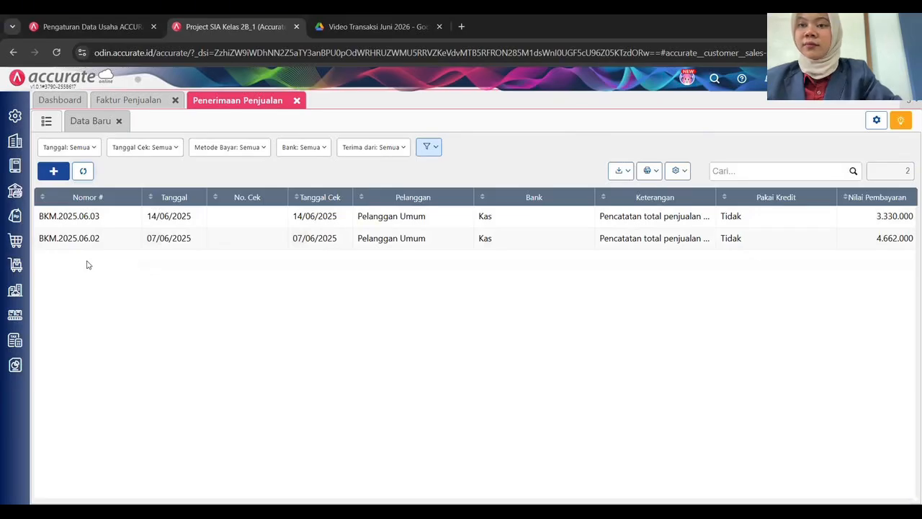
double_click(754, 239)
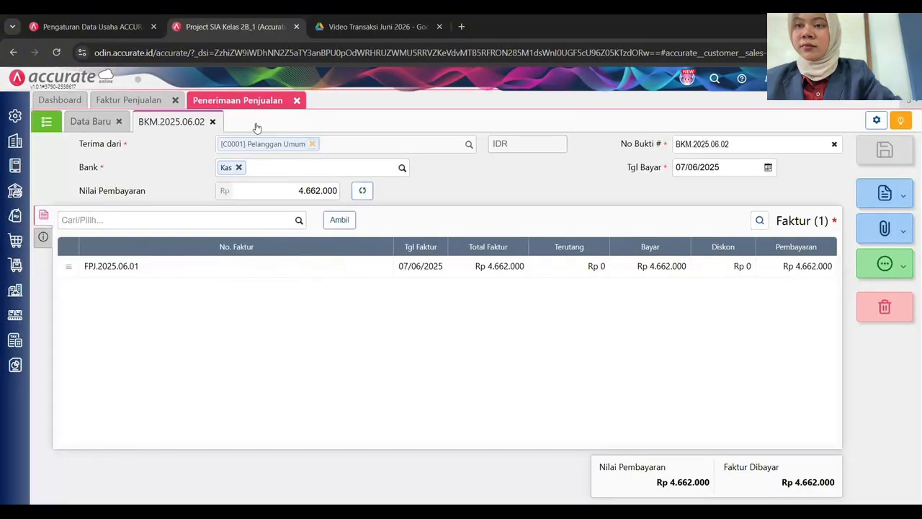
left_click(213, 121)
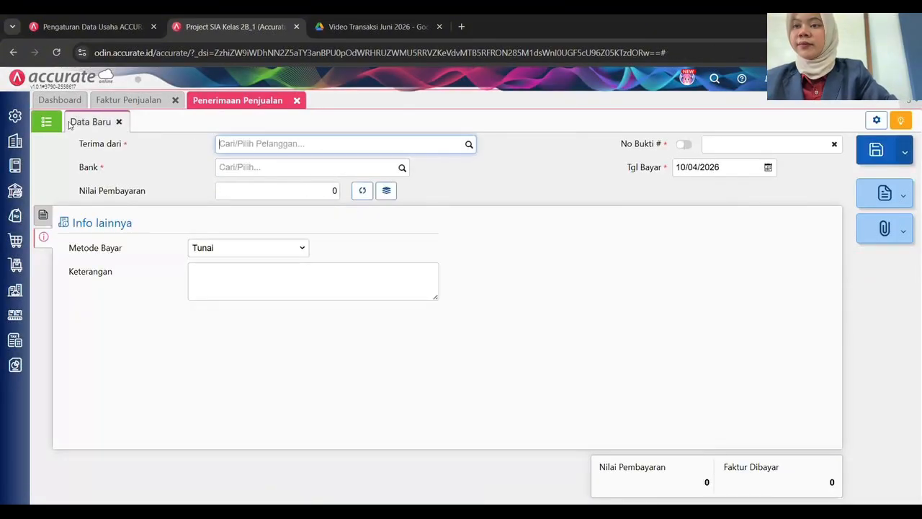
left_click(283, 102)
left_click(297, 100)
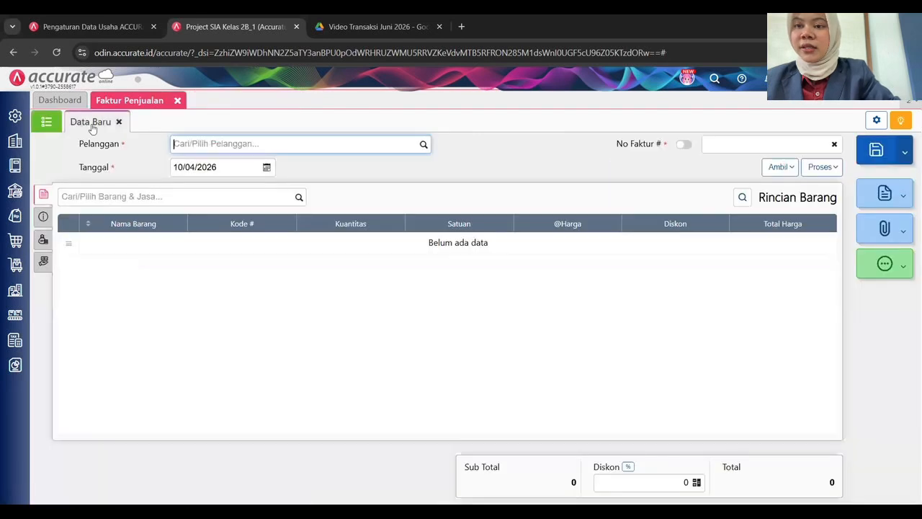
left_click(47, 122)
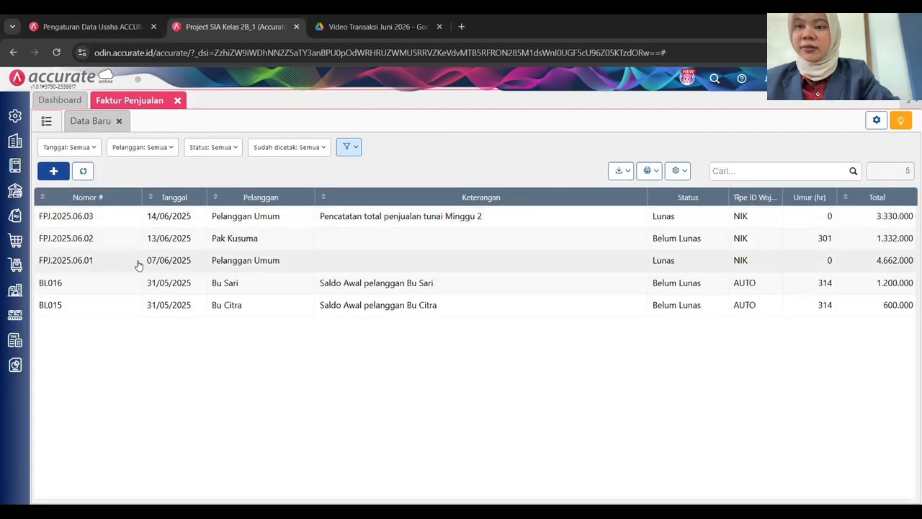
left_click(178, 101)
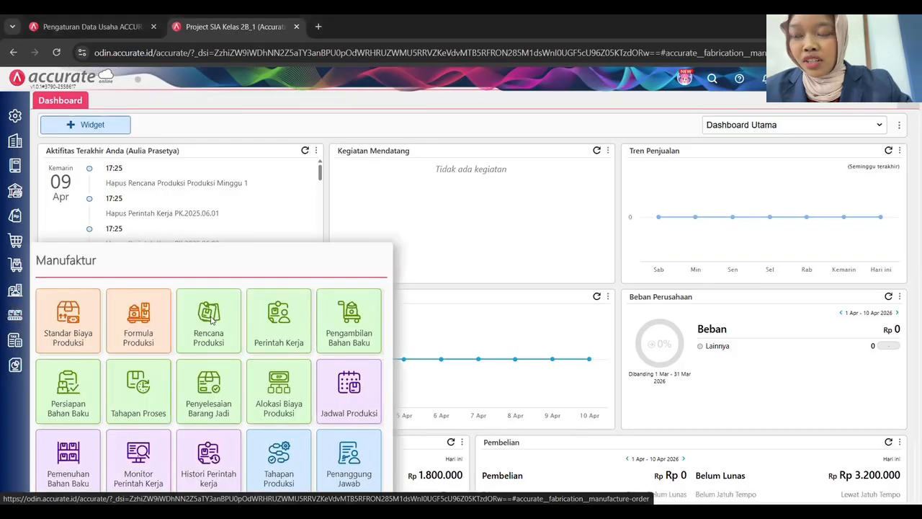
Start production plan 'Rencana Produksi Minggu 1' with manual number RP.2025.06.01.
left_click(211, 321)
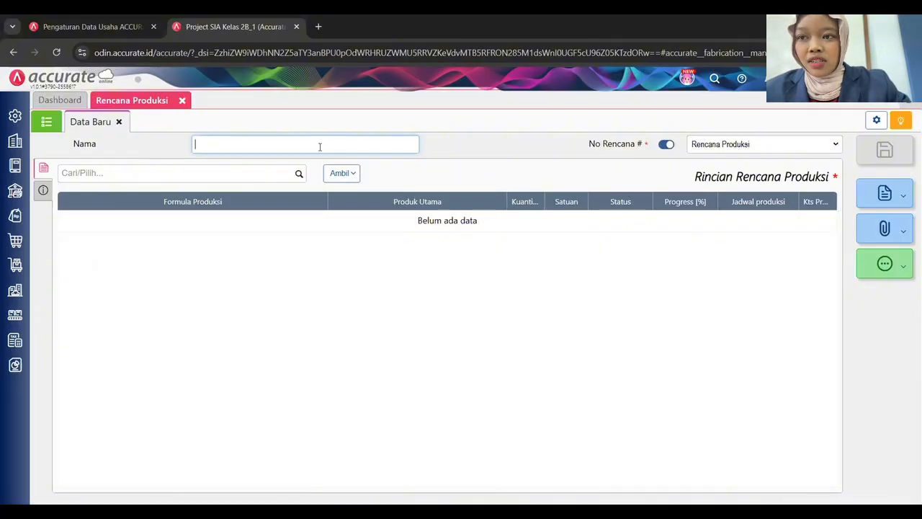
type("Rencana Produksi Minggu 1")
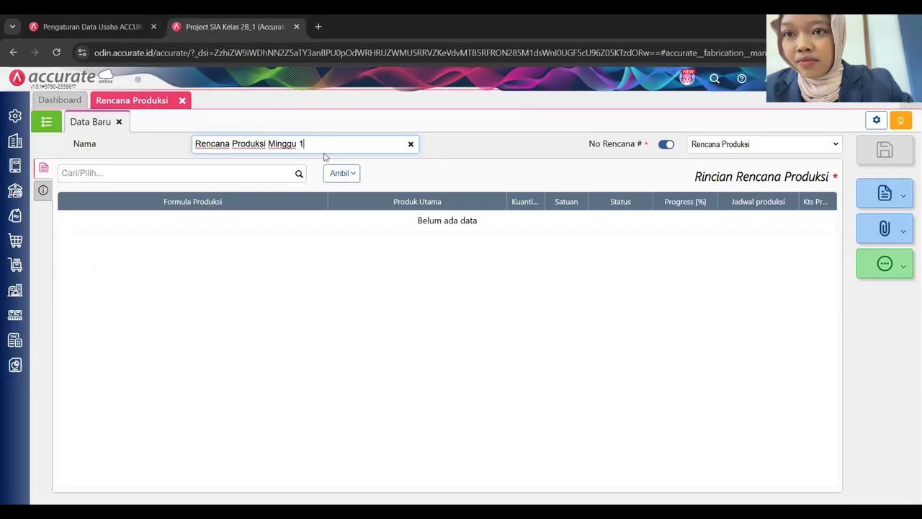
left_click(667, 145)
left_click(722, 146)
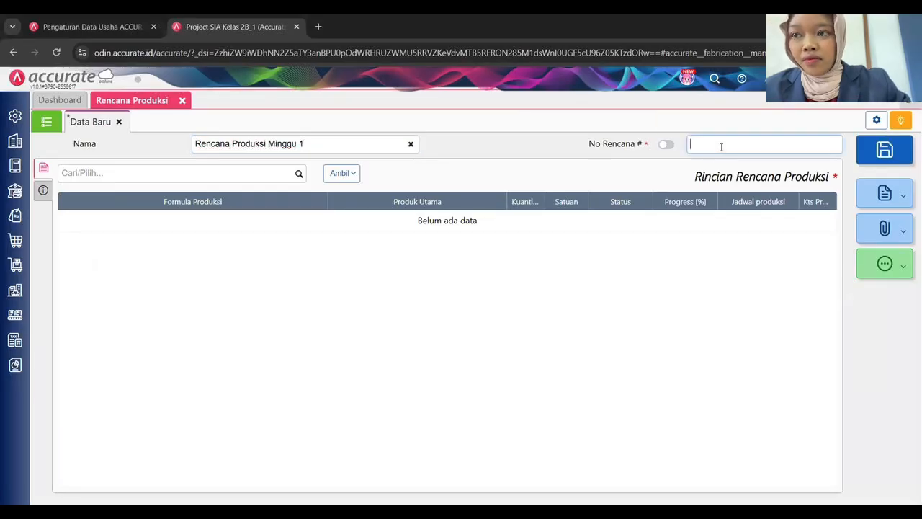
type("RP2")
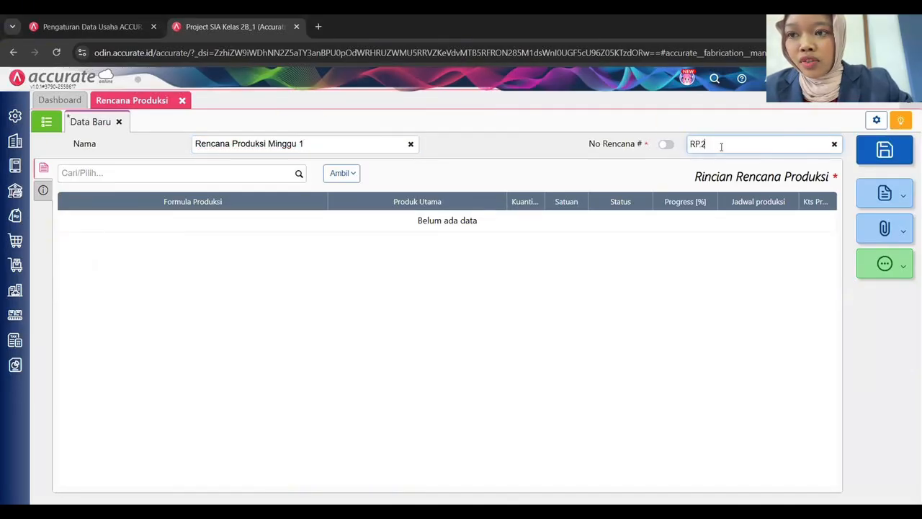
Add the Brownies Coklat formula at 35 Pcs, starting 01/06/2025 and finishing 05/06/2025.
left_click(343, 174)
left_click(297, 174)
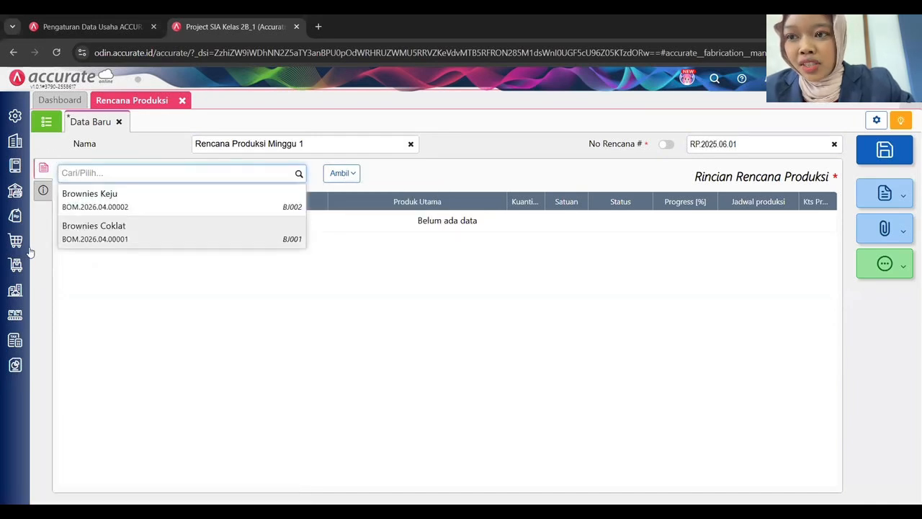
left_click(116, 240)
type("35")
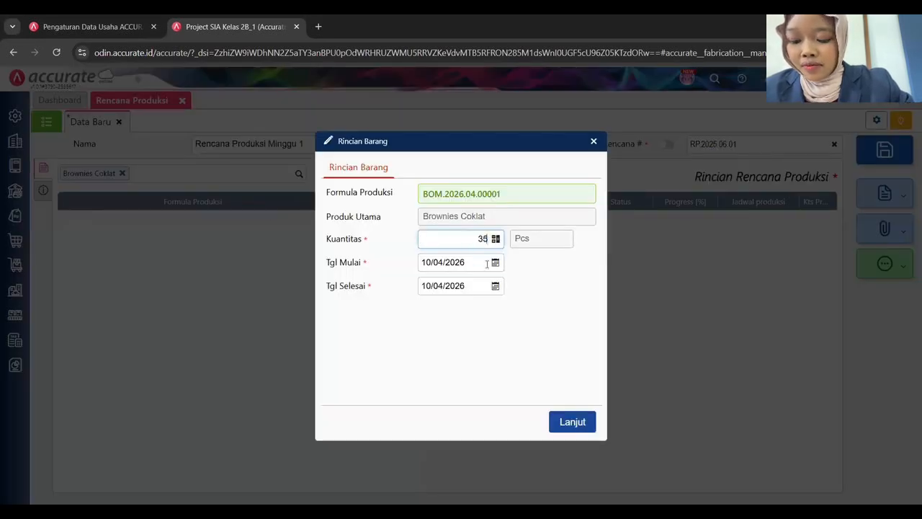
left_click(458, 262)
left_click(458, 261)
double_click(458, 262)
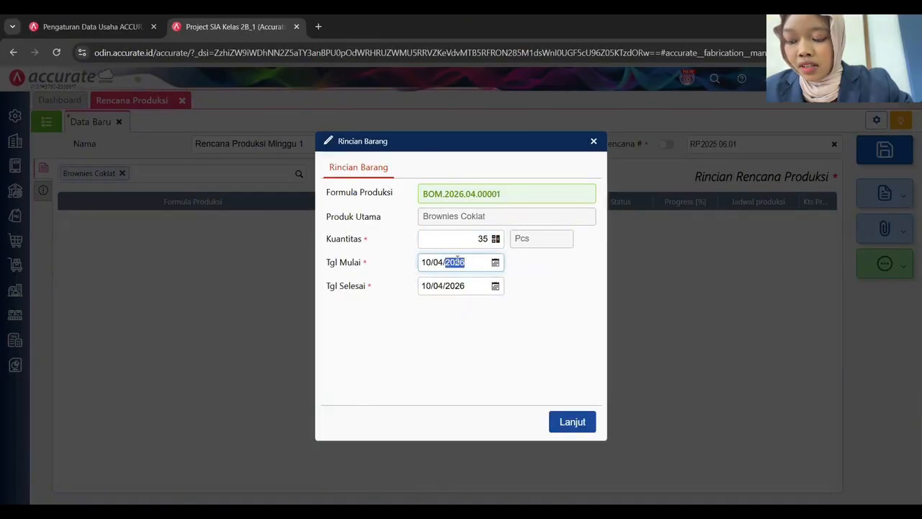
key("ctrl+a")
type("01062025")
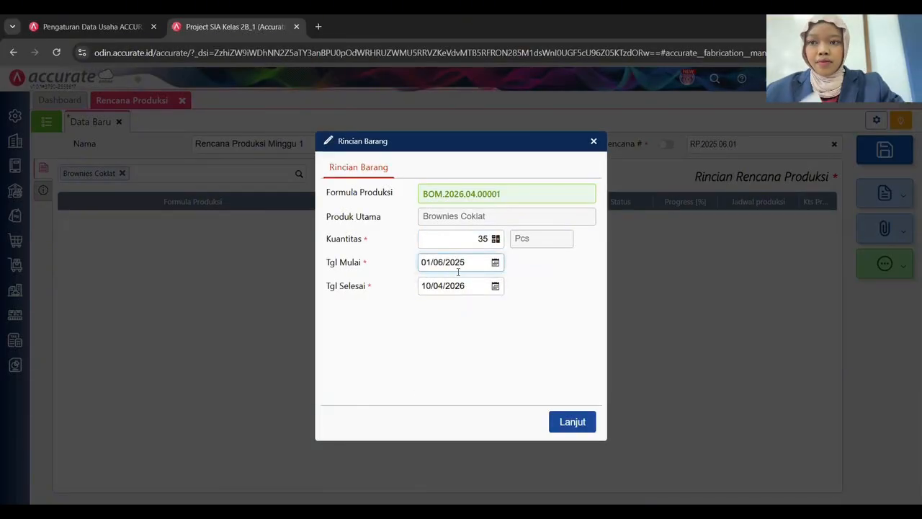
key("Tab")
type("050")
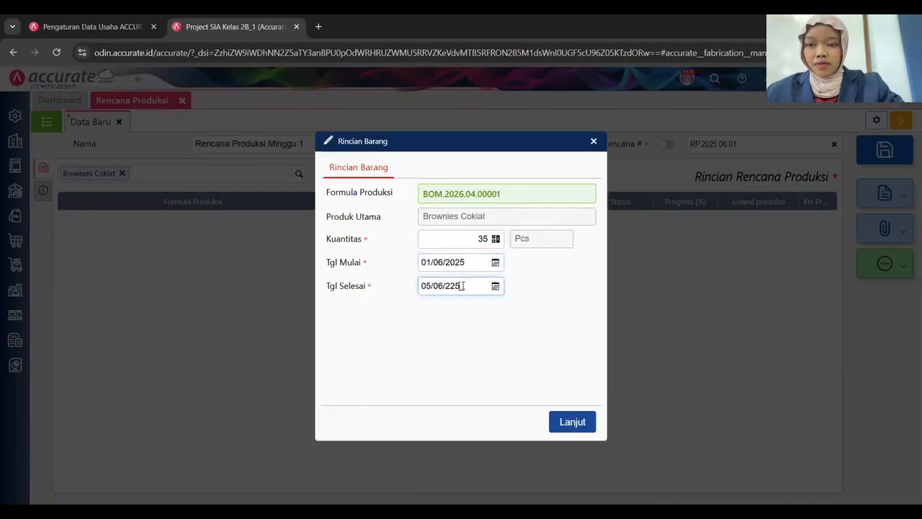
type("6225")
key("BackSpace")
key("BackSpace")
type("0")
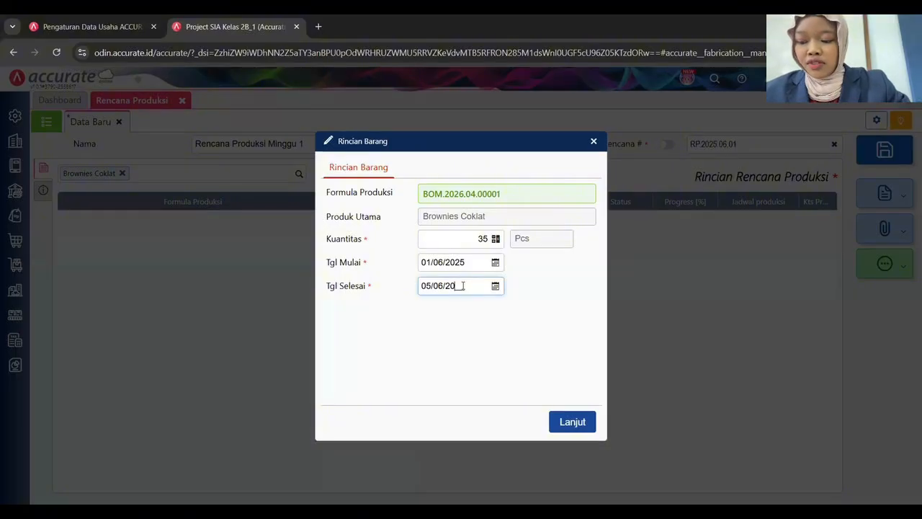
left_click(569, 422)
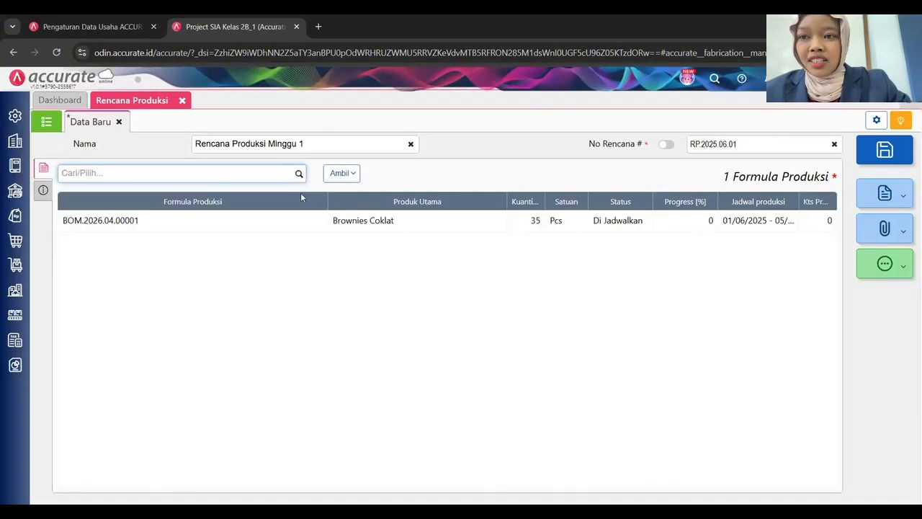
Add the Brownies Keju formula at 35 Pcs, from 01/06/2025 to 05/06/2025.
left_click(298, 175)
left_click(150, 209)
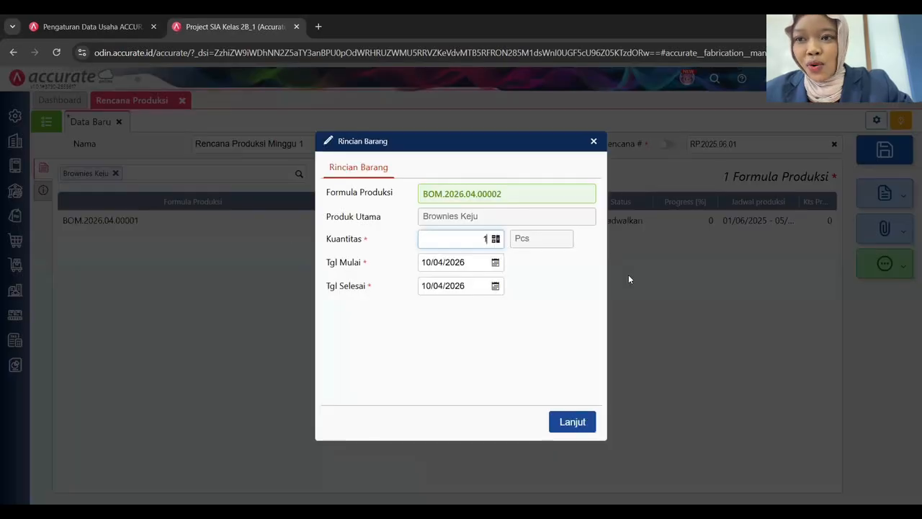
type("35")
key("Tab")
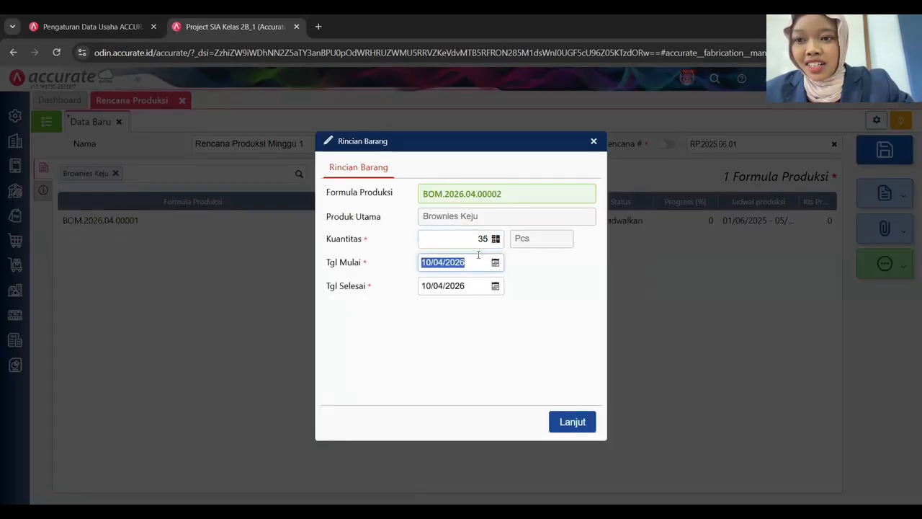
type("01062025")
key("Tab")
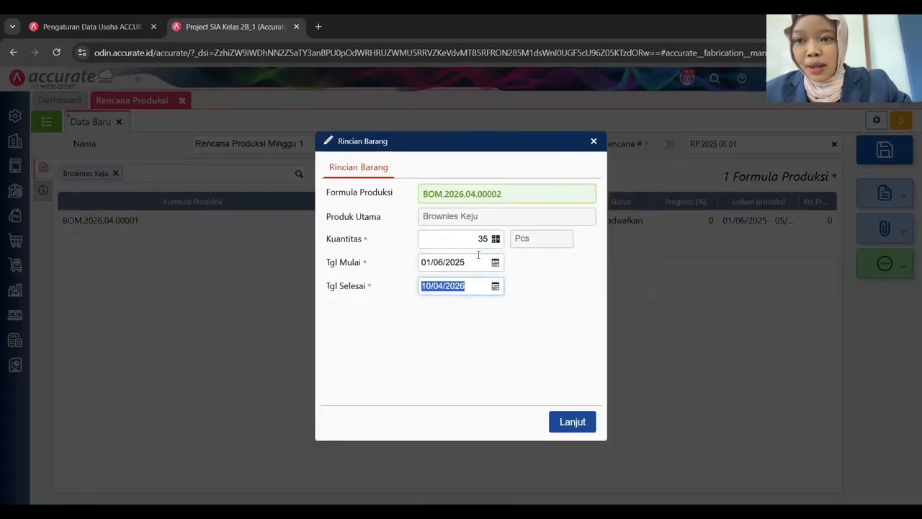
type("0506202")
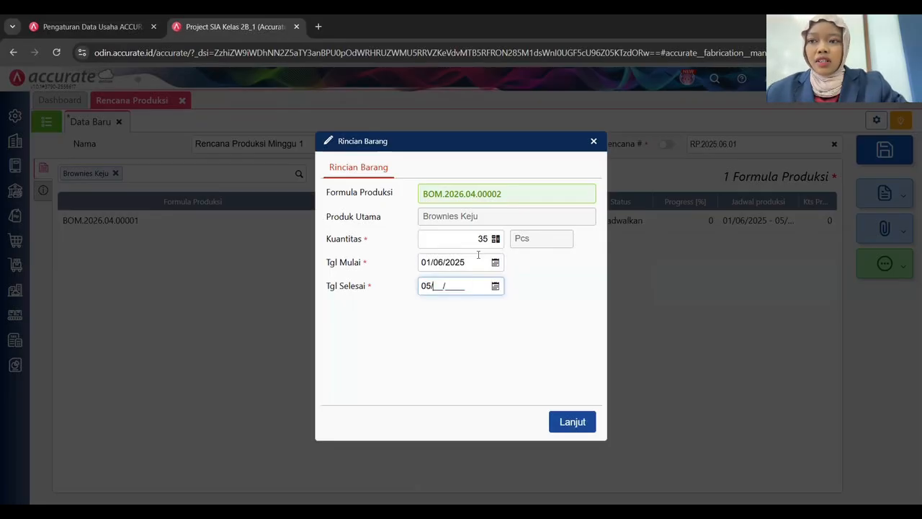
type("5")
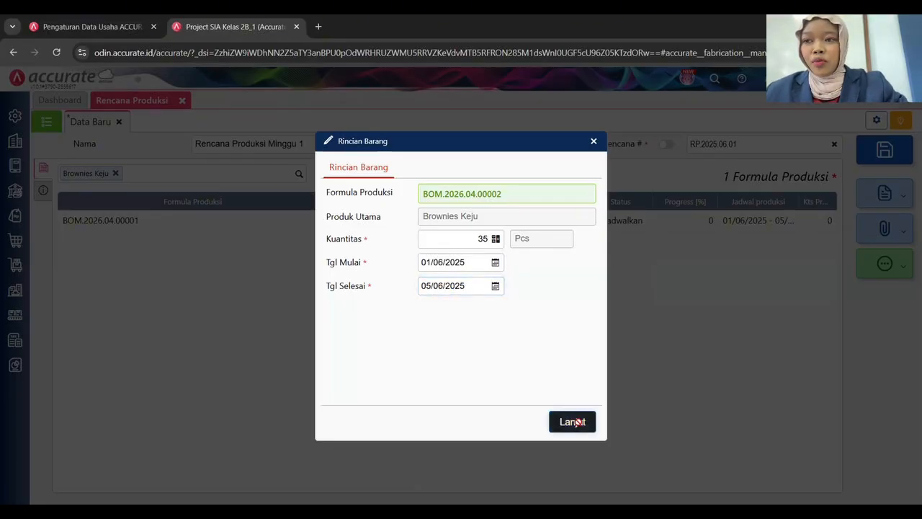
left_click(572, 422)
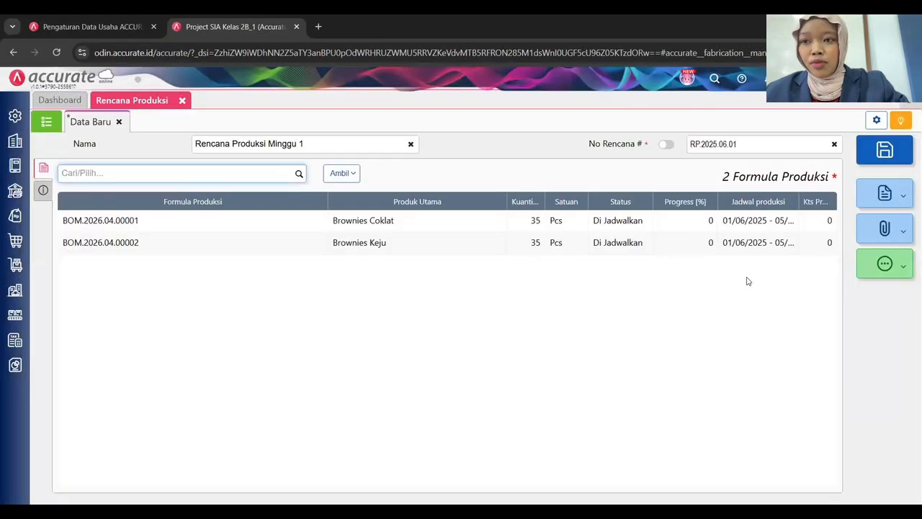
Enter the description 'Rencana Produksi Minggu 1' and save the production plan.
left_click(43, 190)
left_click(223, 212)
type("Rencana Prod")
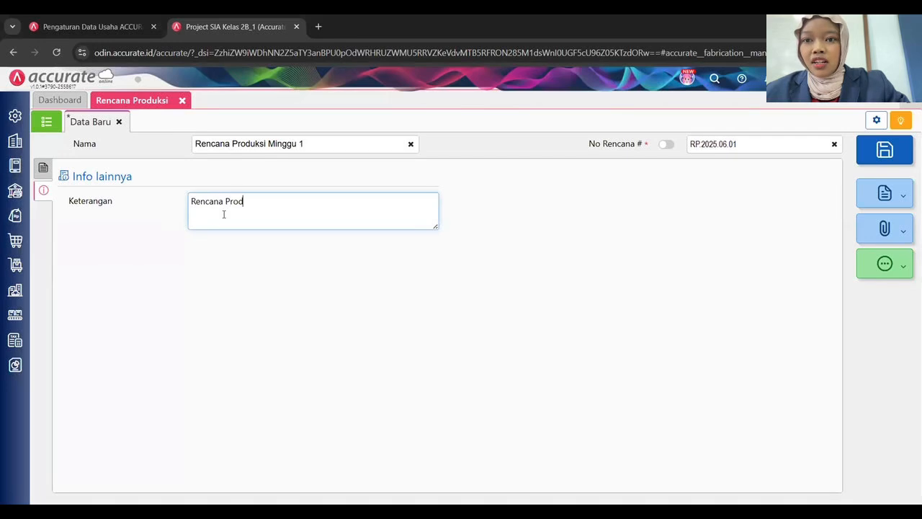
type("uksi Minggu 1")
key("Tab")
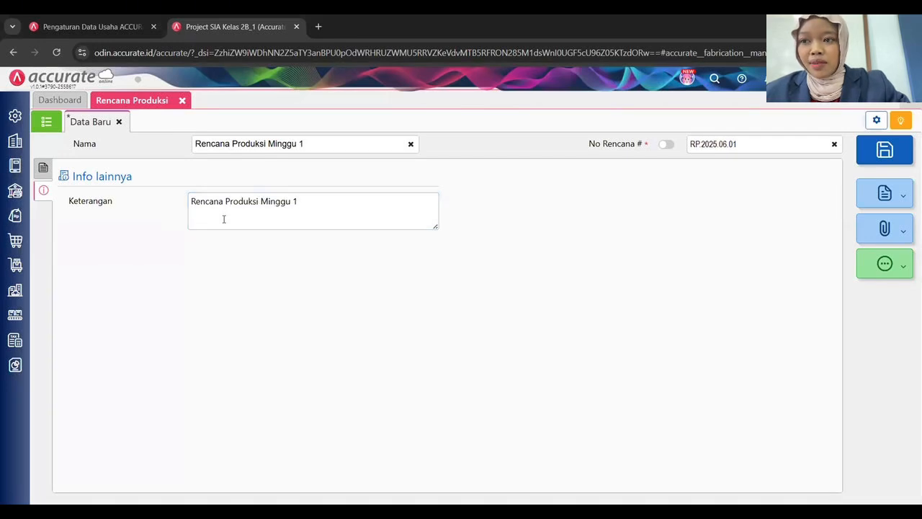
left_click(43, 171)
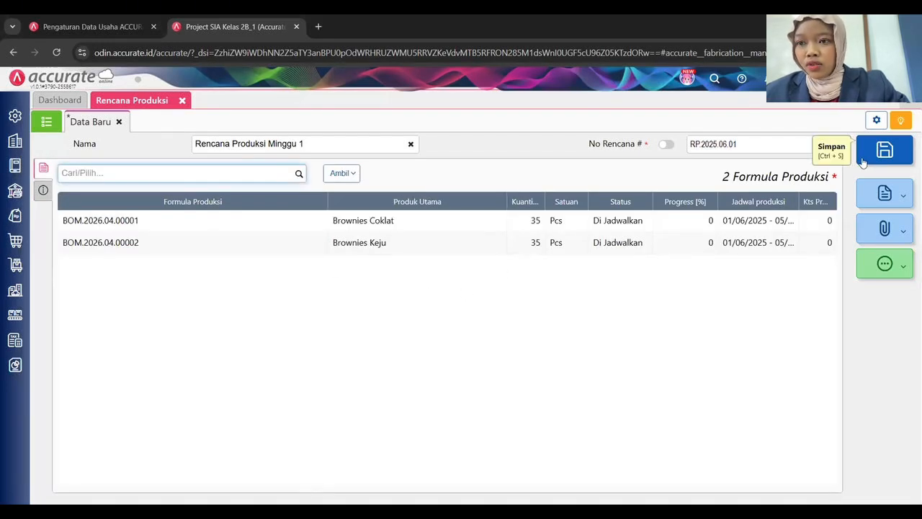
left_click(885, 149)
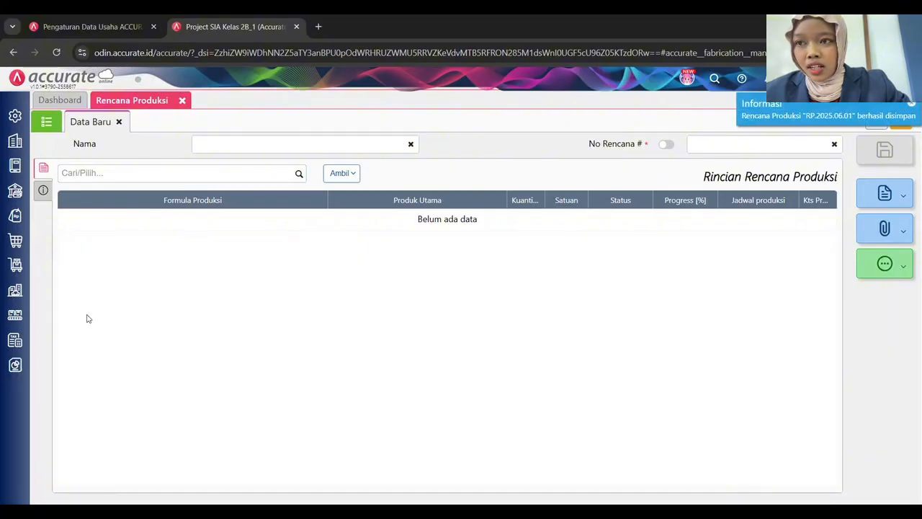
Display the Juni 2025 production schedule showing plan RP.2025.06.01's brownie bars.
left_click(14, 315)
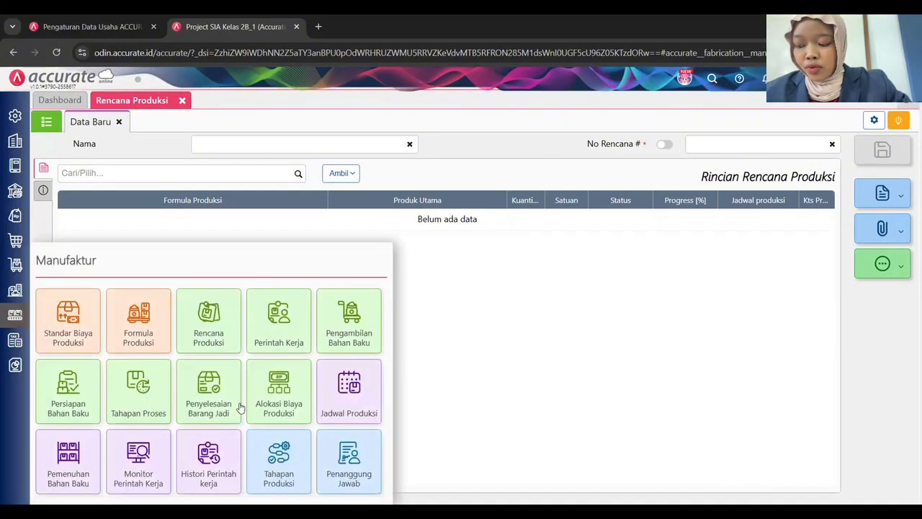
left_click(322, 395)
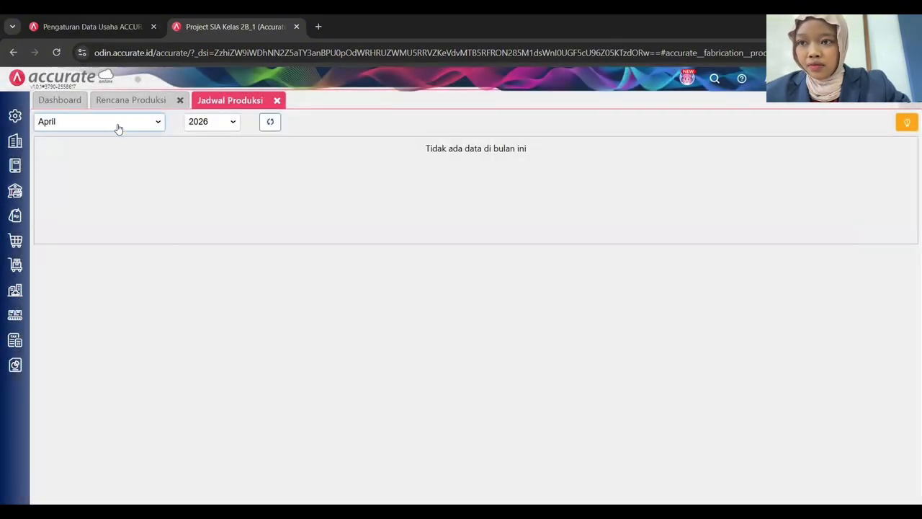
left_click(118, 127)
left_click(79, 214)
left_click(207, 126)
left_click(207, 140)
left_click(277, 124)
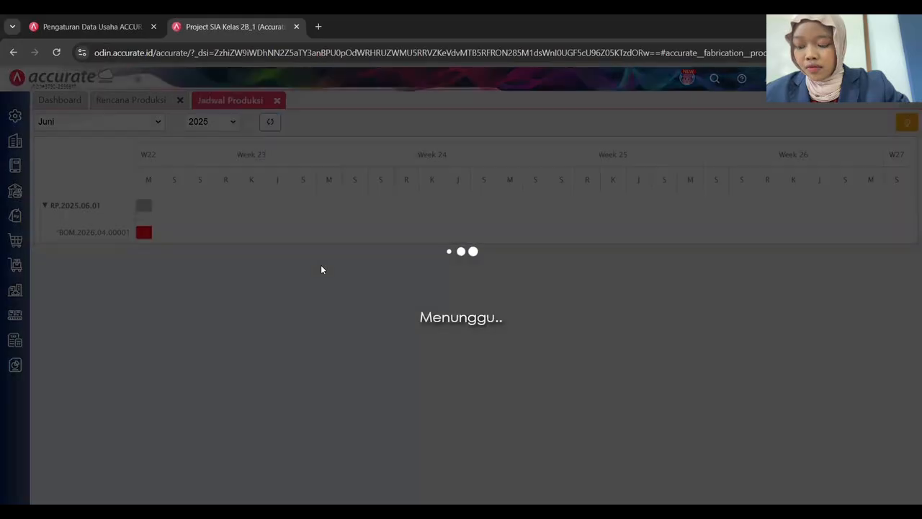
mouse_move(203, 237)
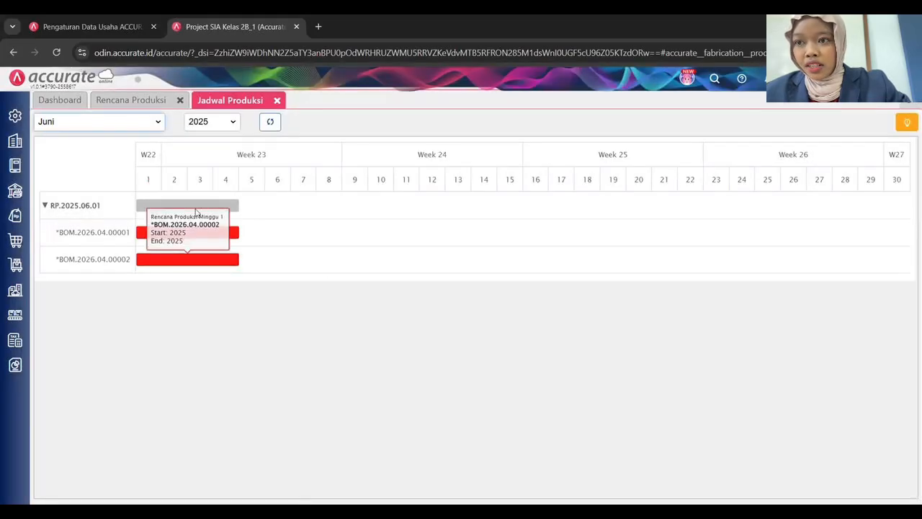
left_click(16, 316)
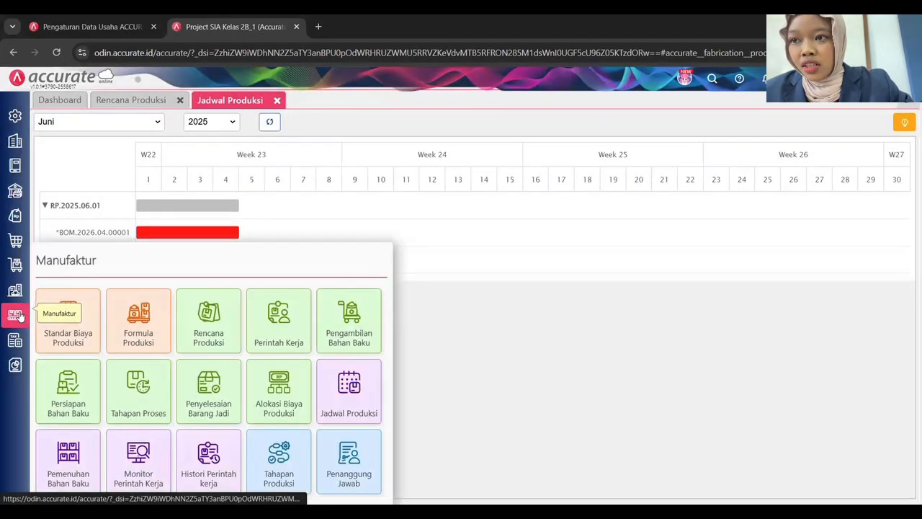
Create work order PK/BC.2025.06.01 from the Brownies Coklat plan, dated 01/06/2025.
left_click(278, 333)
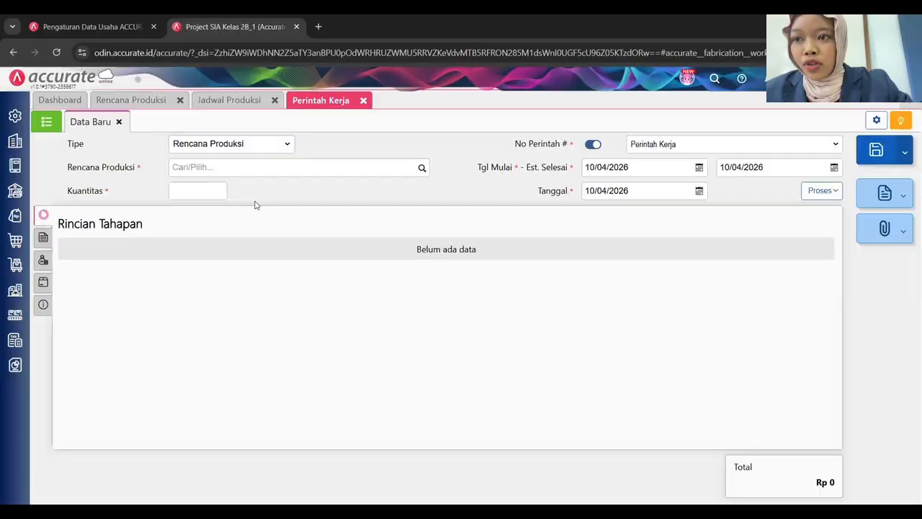
left_click(422, 170)
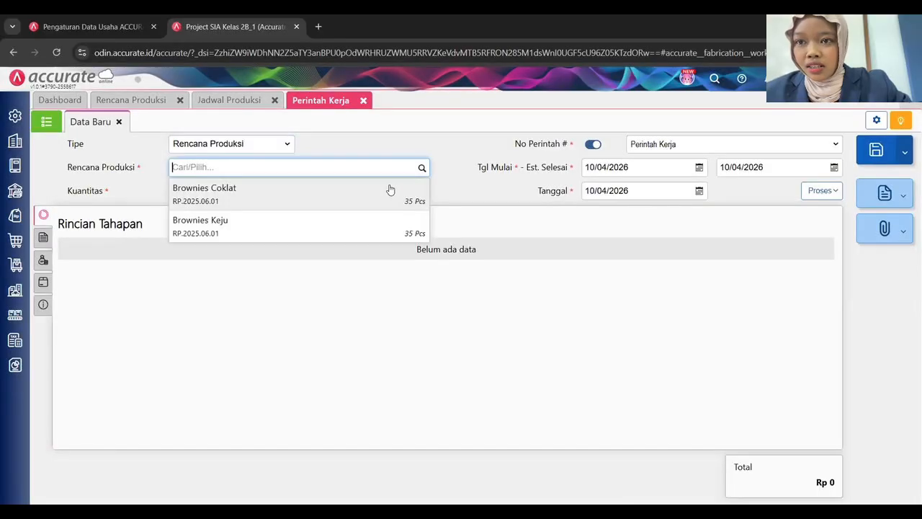
left_click(272, 206)
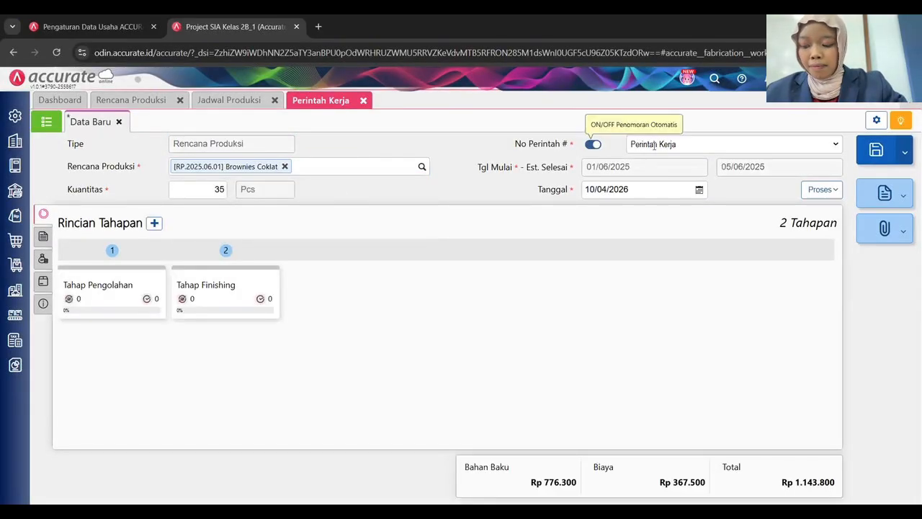
left_click(593, 144)
left_click(660, 145)
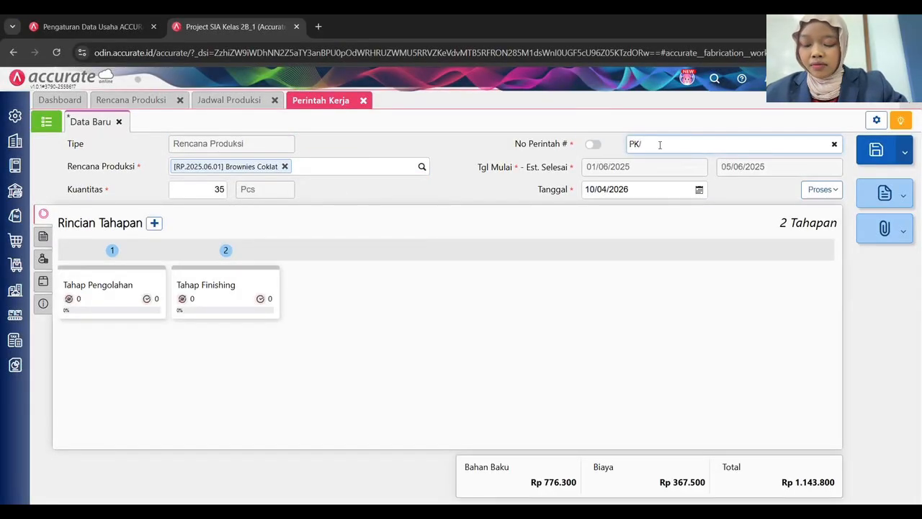
type("PK/BC.2025.06.01")
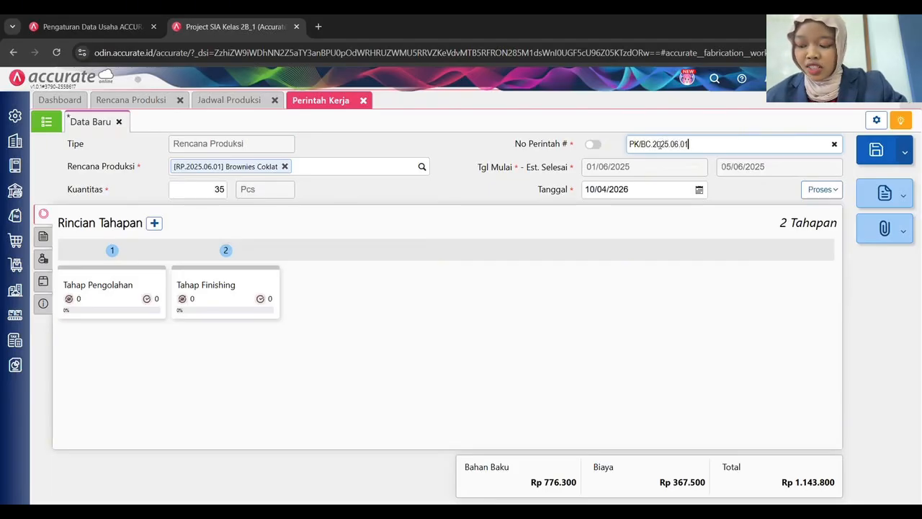
left_click(636, 191)
type("01/06/20")
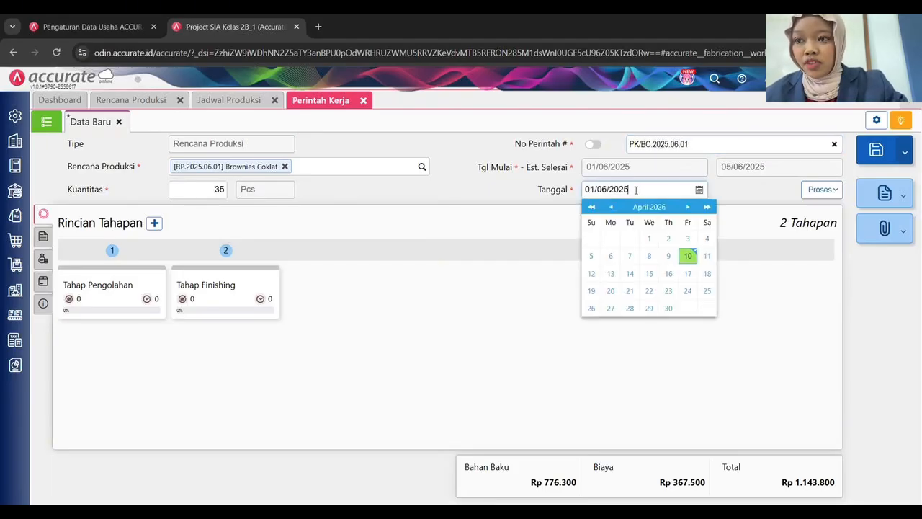
left_click(526, 368)
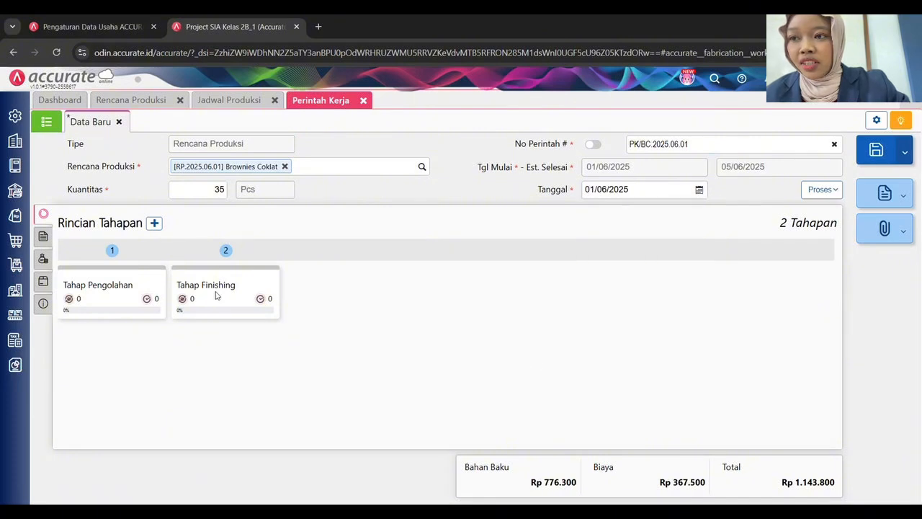
Check the raw materials, Biaya Pengolahan cost, other products and info, then save the work order.
left_click(43, 237)
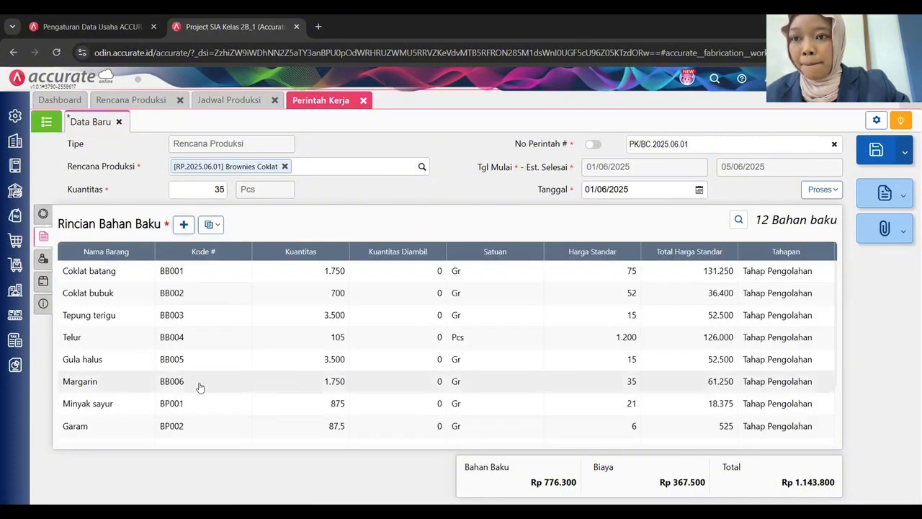
left_click(43, 259)
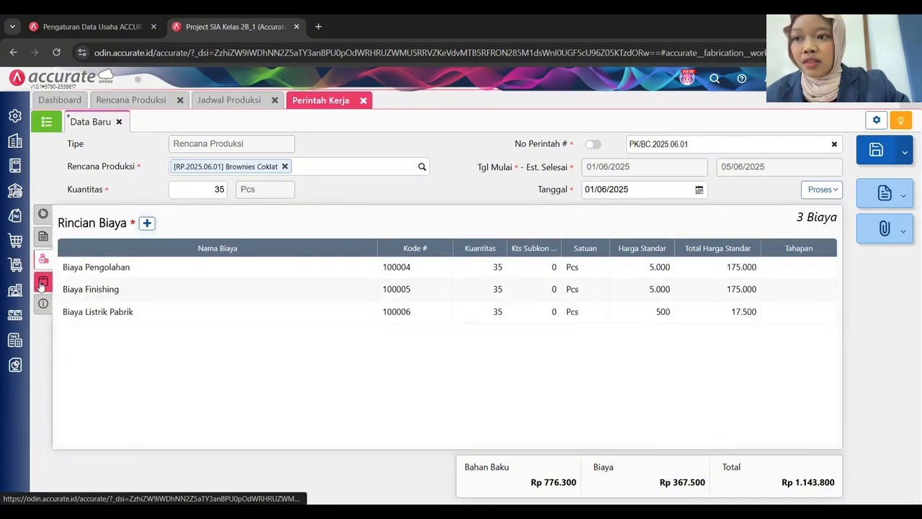
left_click(91, 268)
left_click(427, 171)
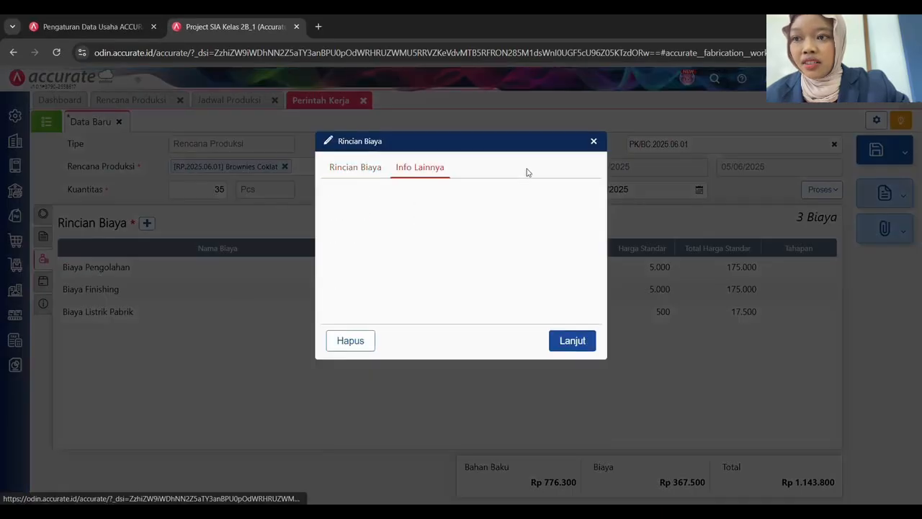
left_click(593, 142)
left_click(43, 281)
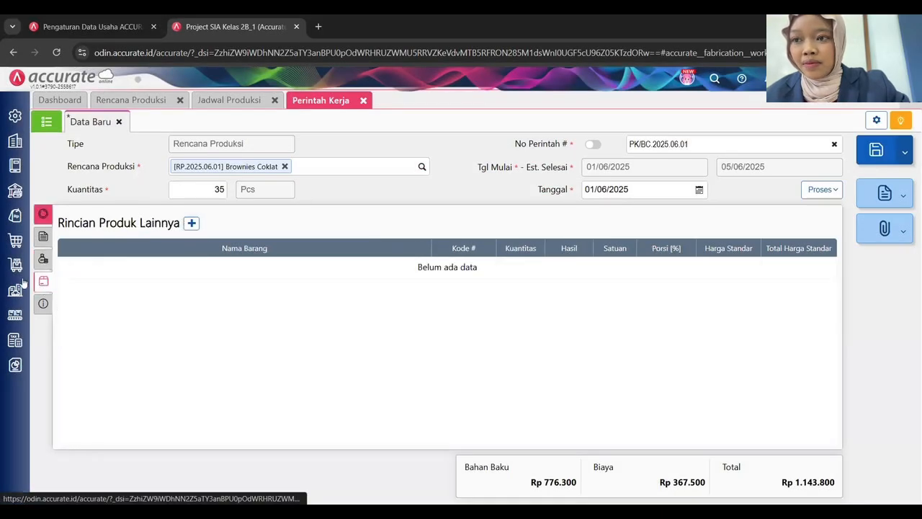
left_click(44, 301)
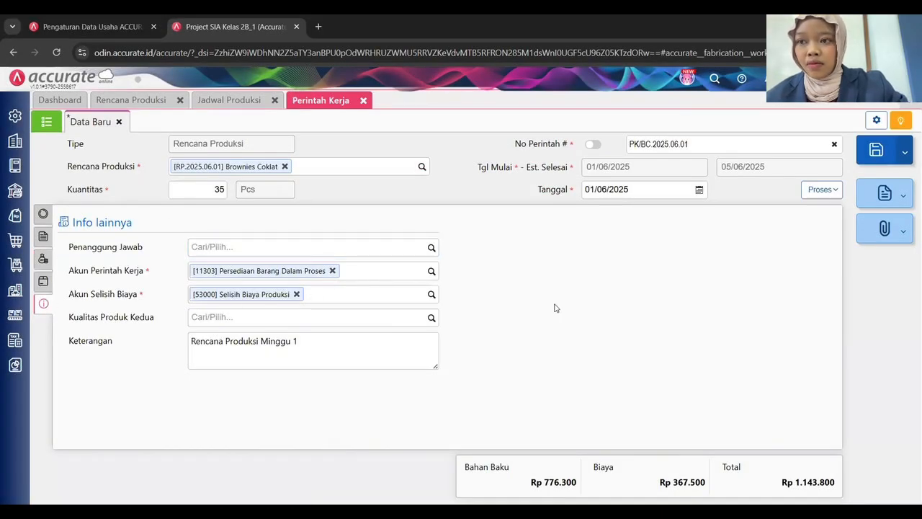
left_click(43, 215)
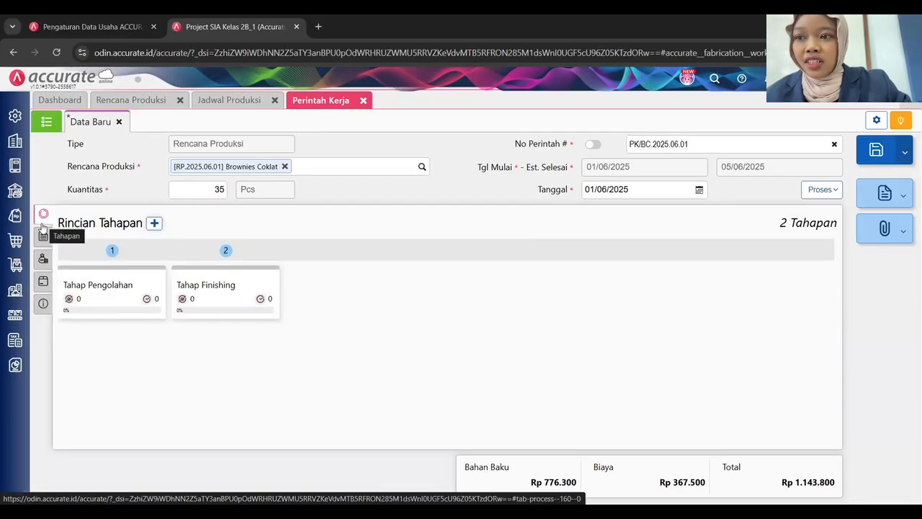
left_click(42, 236)
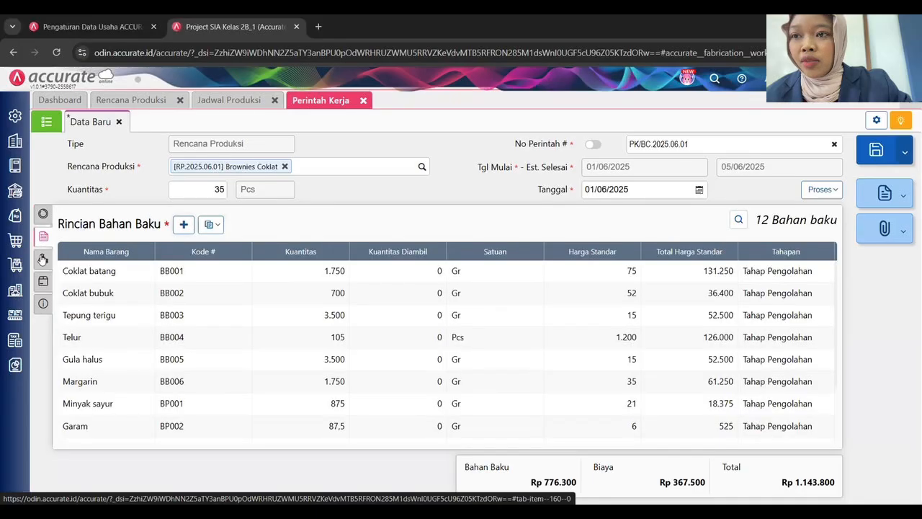
left_click(877, 150)
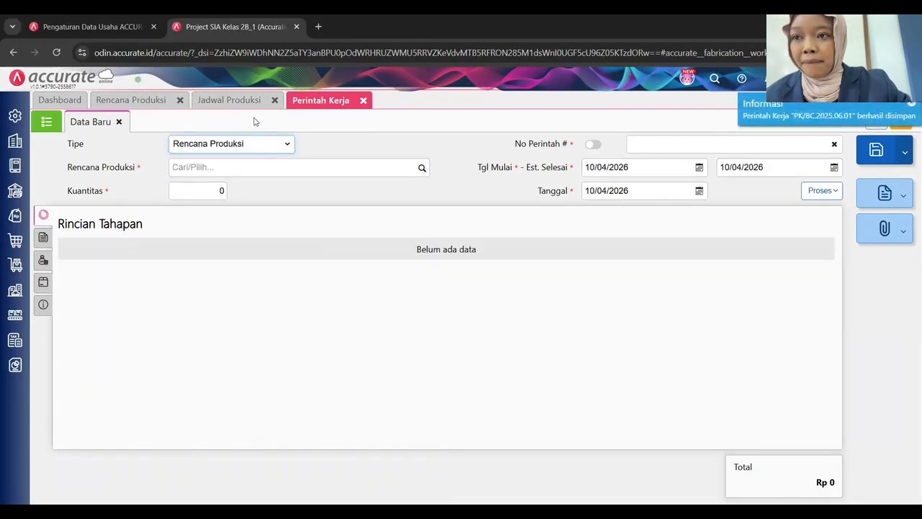
Base a new work order on the Brownies Keju plan, dated 01/06/2025.
left_click(134, 107)
left_click(342, 173)
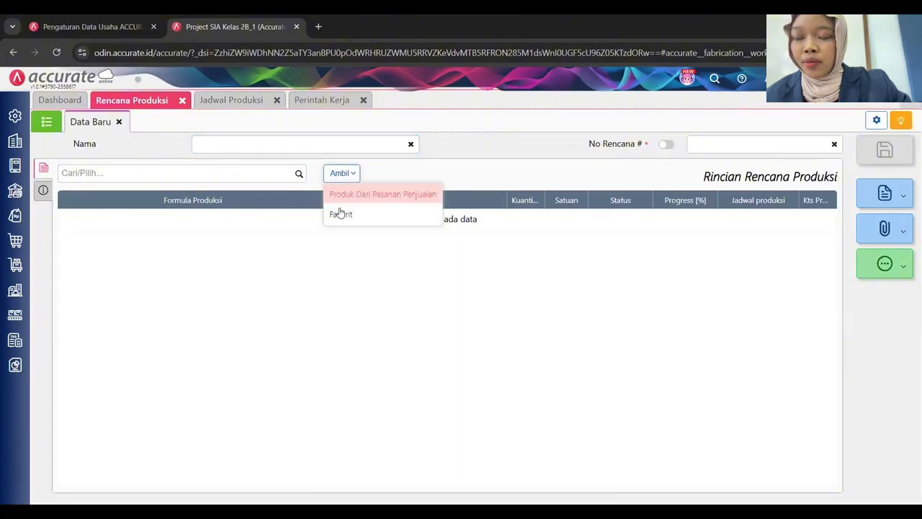
left_click(272, 259)
left_click(321, 100)
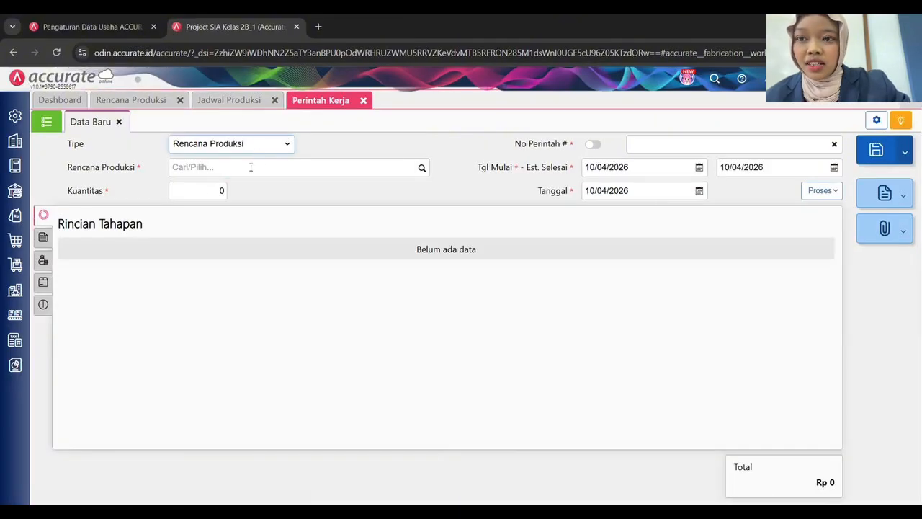
left_click(416, 167)
left_click(252, 197)
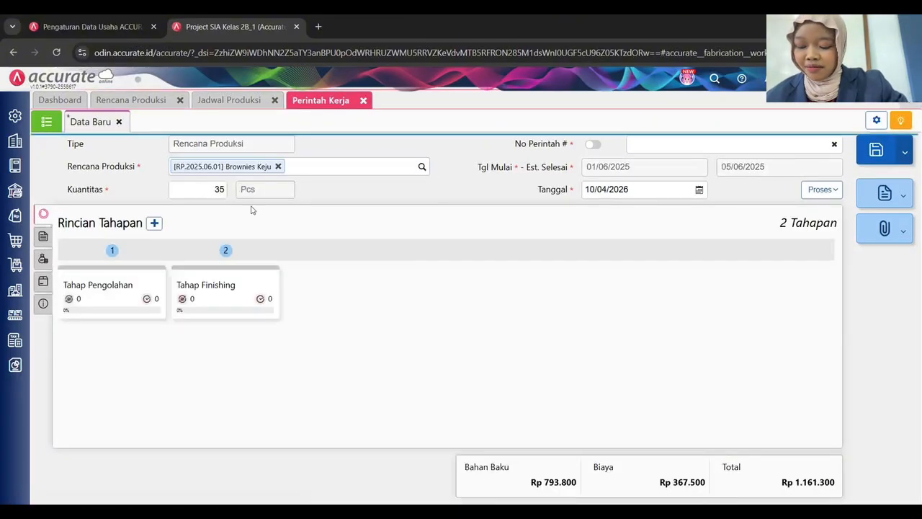
left_click(674, 145)
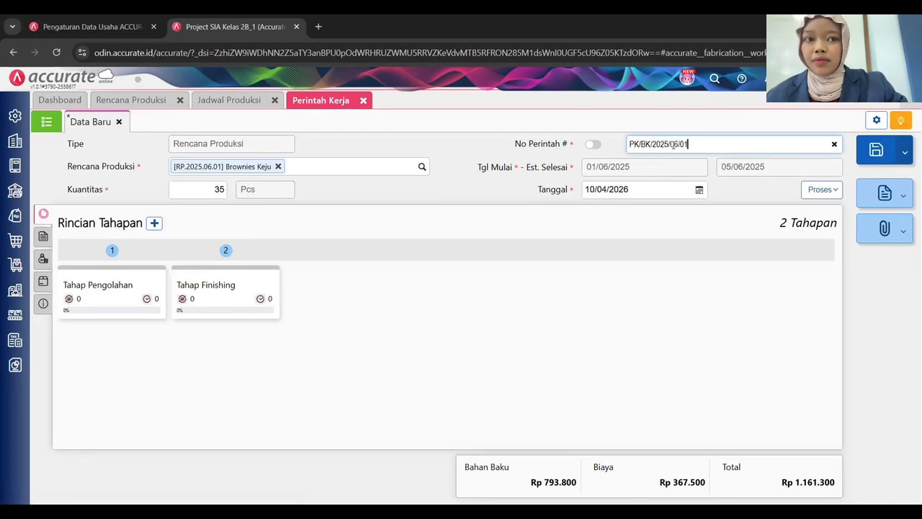
left_click(642, 185)
type("01062025")
left_click(445, 280)
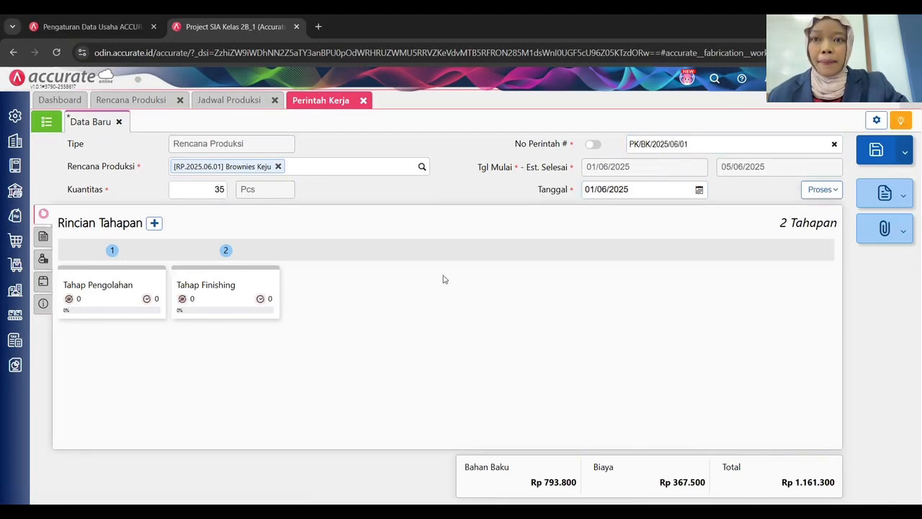
Review its materials, costs and other info, save PK/BK/2025.06.01, and return to the work order list.
left_click(43, 236)
scroll(156, 338, "down", 3)
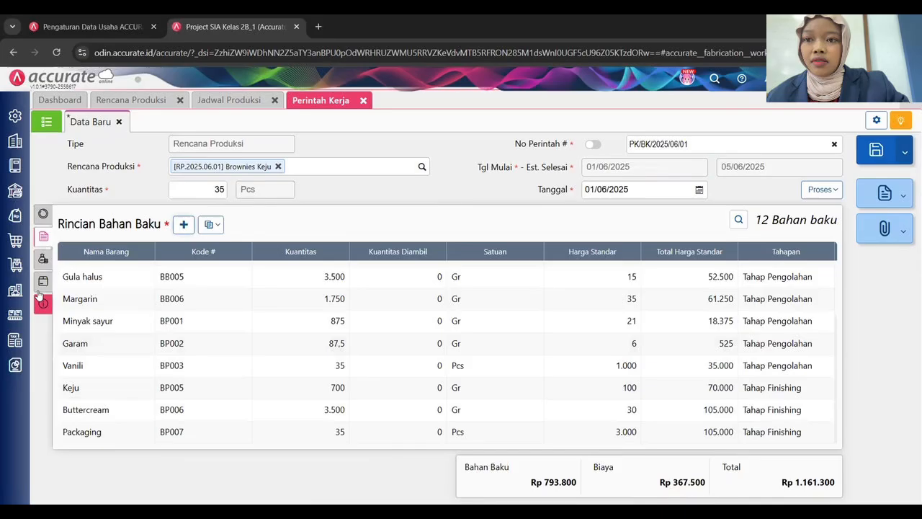
left_click(43, 259)
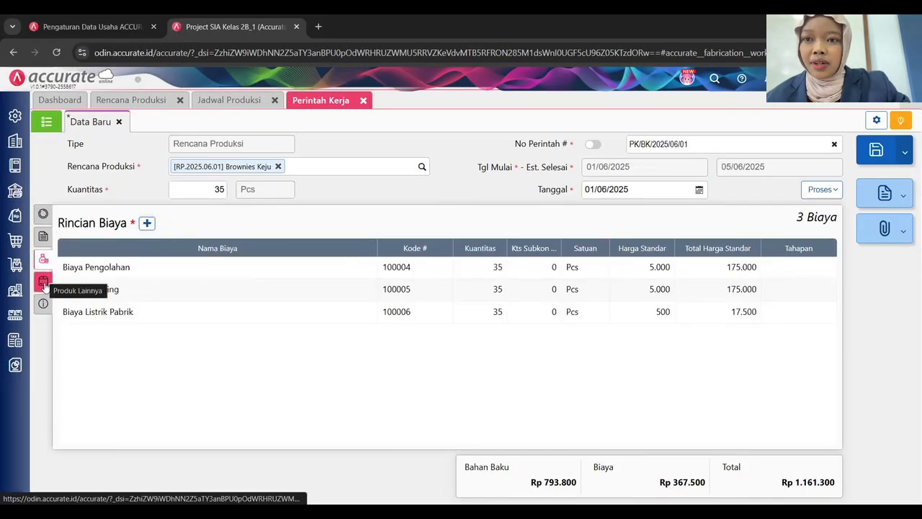
left_click(43, 303)
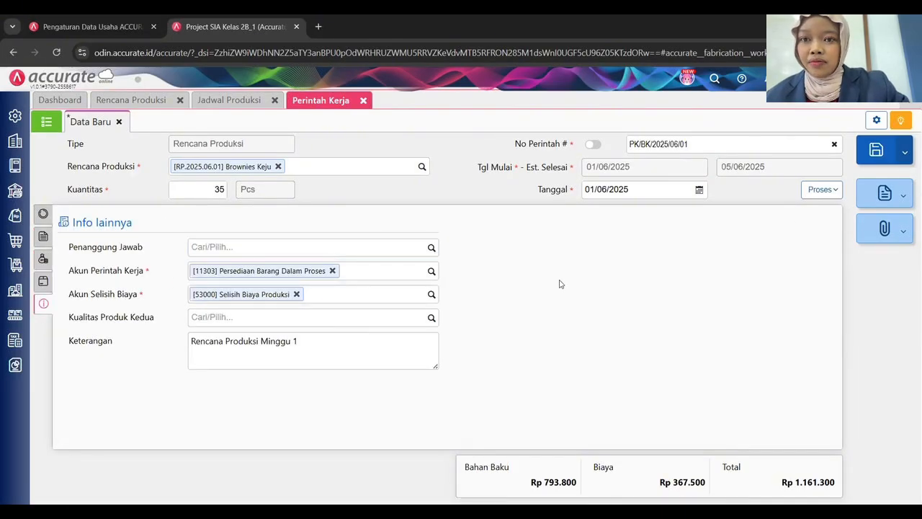
left_click(671, 145)
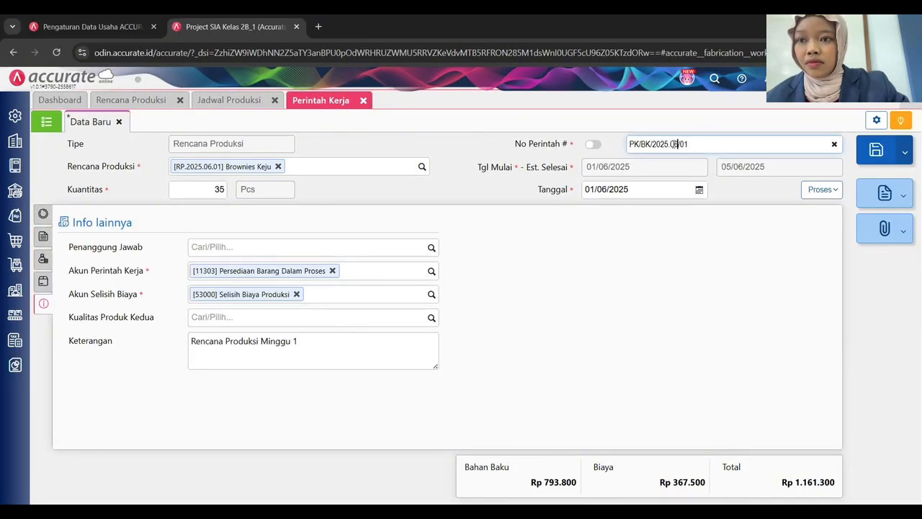
left_click(877, 150)
left_click(48, 121)
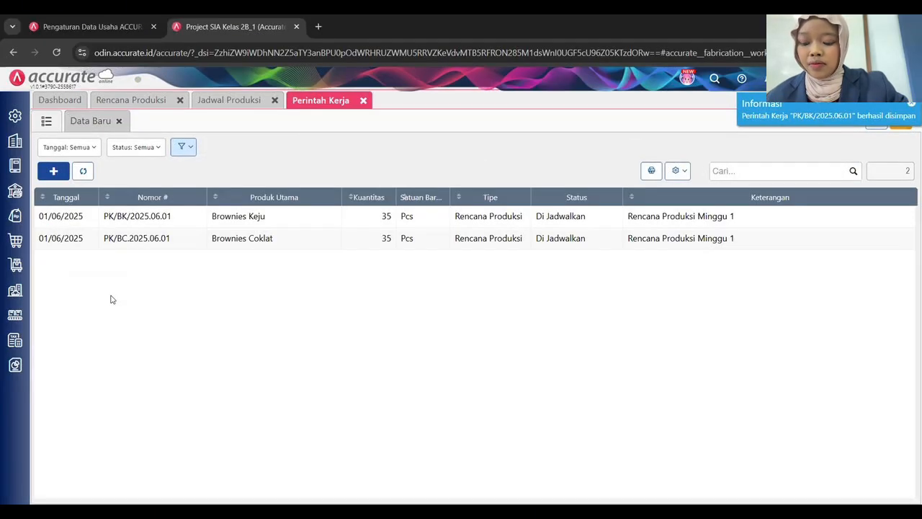
Reopen work order PK/BK.2025.06.01, adjust its number, and save it again.
left_click(153, 215)
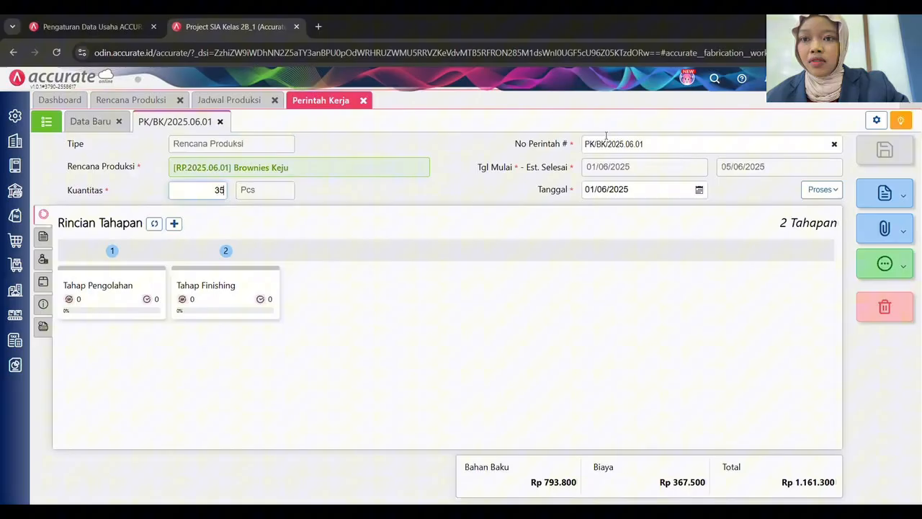
left_click(609, 144)
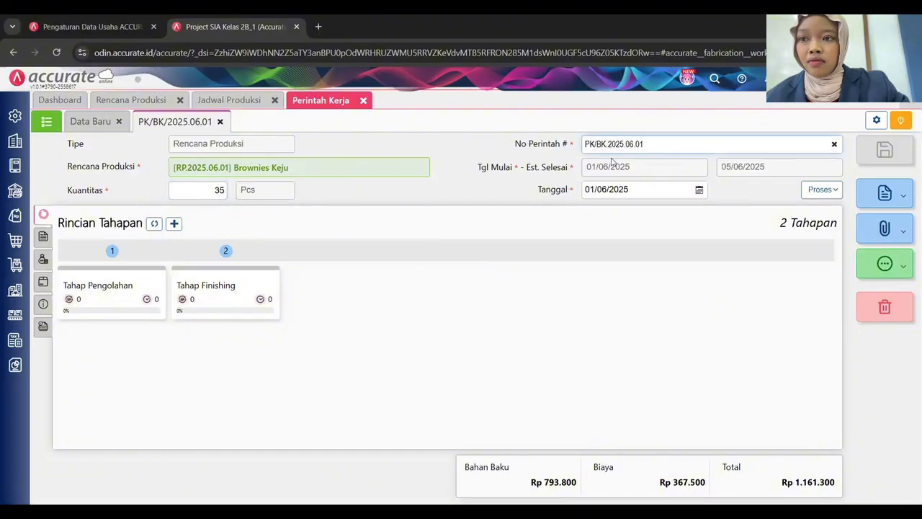
left_click(885, 150)
left_click(47, 122)
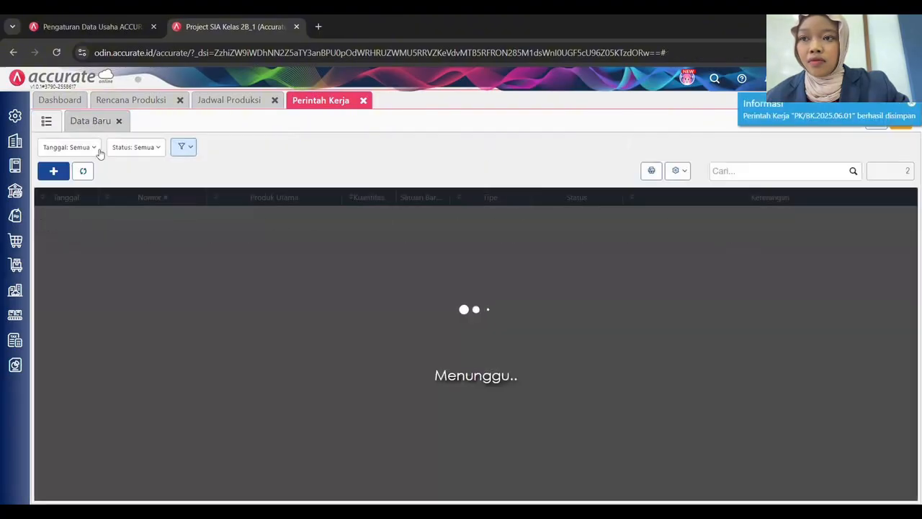
Refresh the production schedule chart, then close it.
left_click(238, 103)
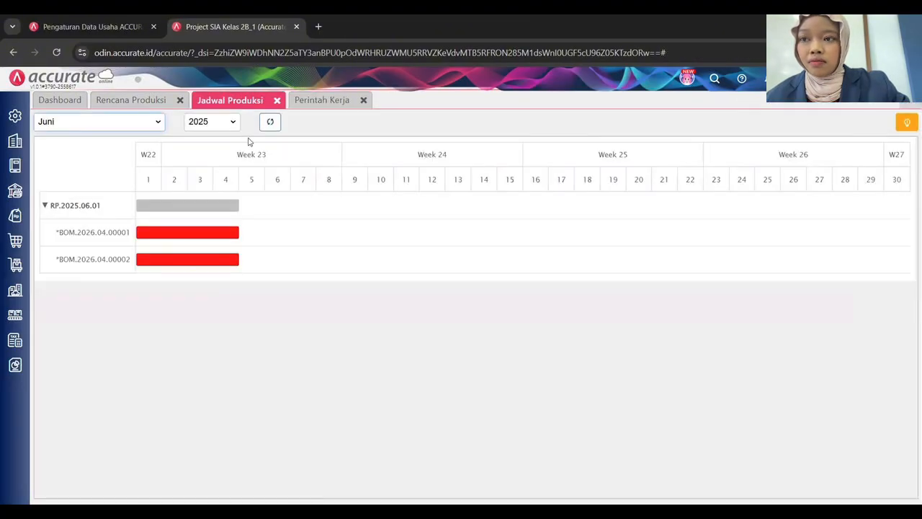
left_click(271, 121)
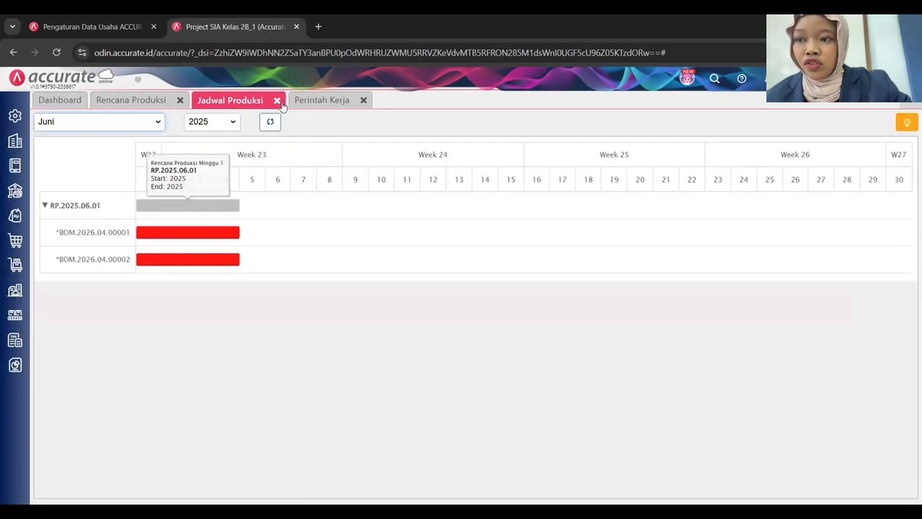
left_click(278, 102)
left_click(233, 103)
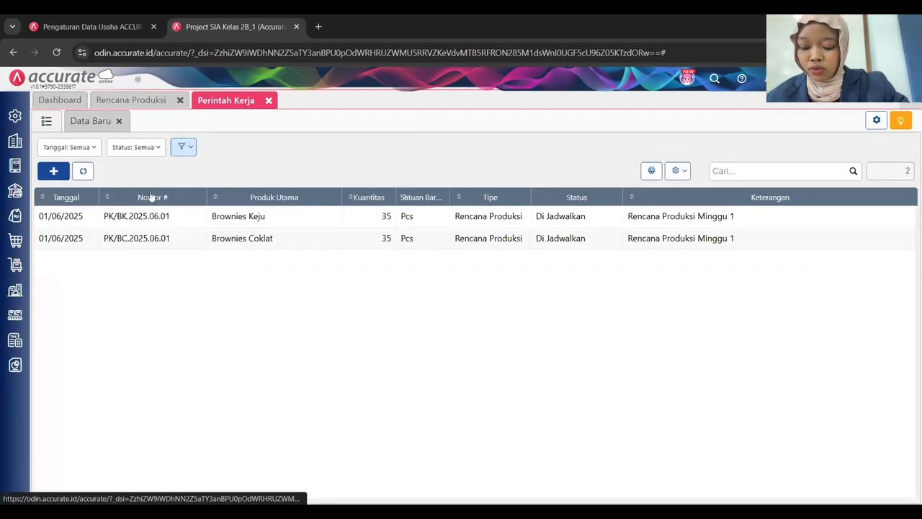
In the work order monitor, expand raw materials and process stages for both brownie orders.
mouse_move(14, 315)
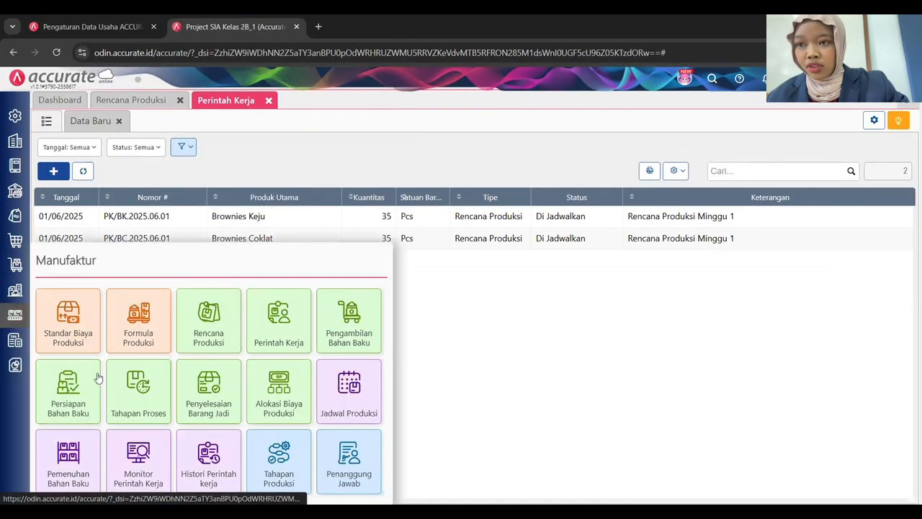
left_click(148, 480)
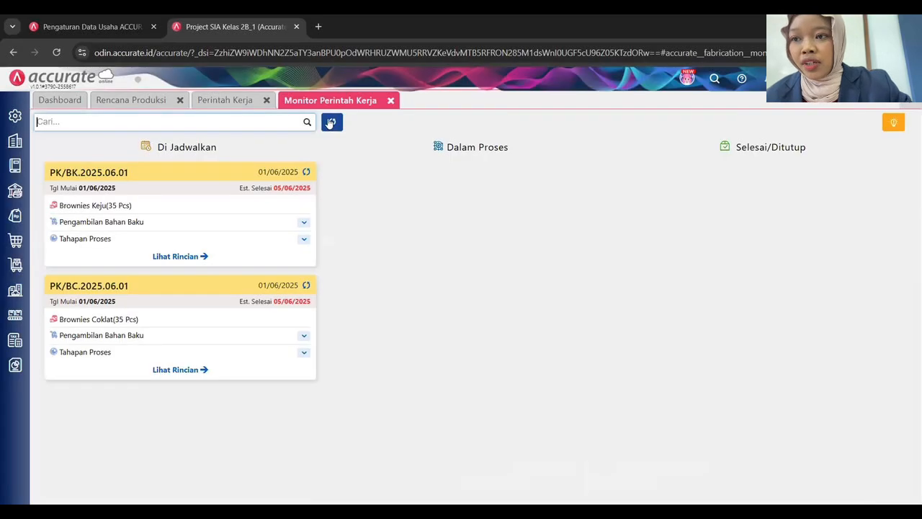
left_click(332, 122)
left_click(303, 225)
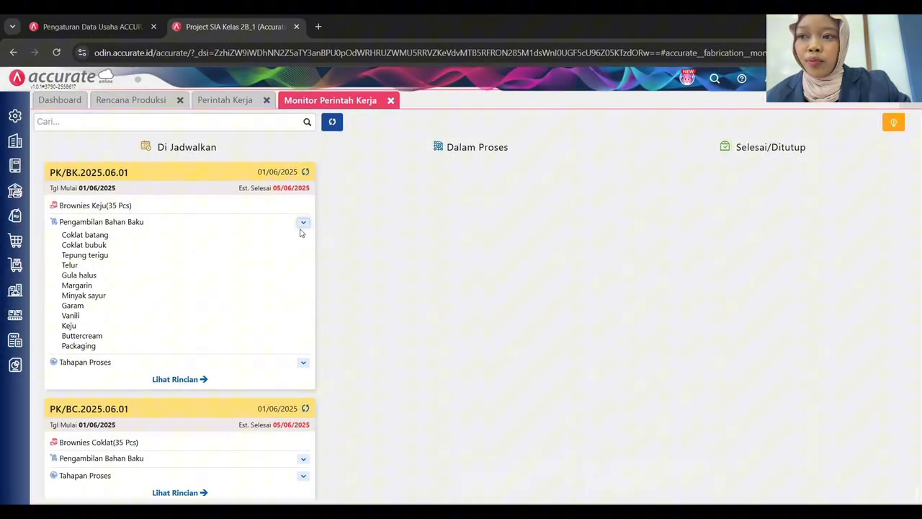
left_click(304, 364)
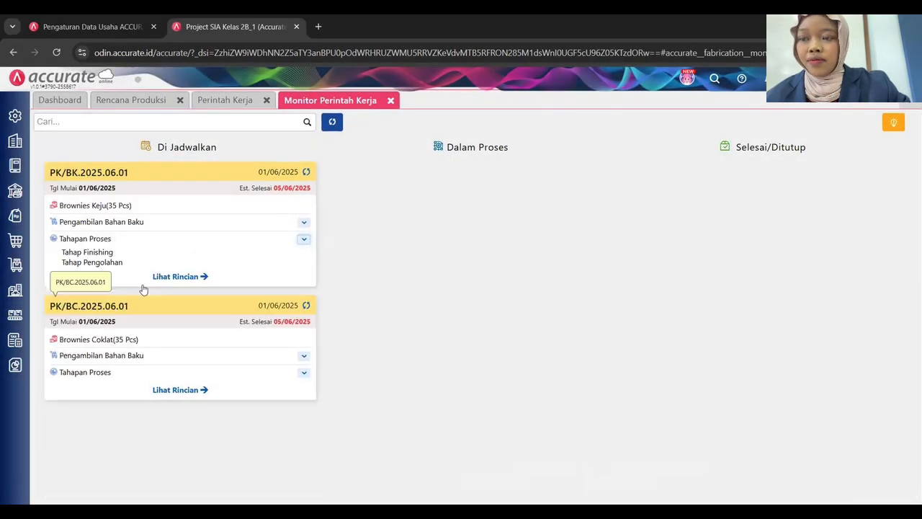
left_click(304, 356)
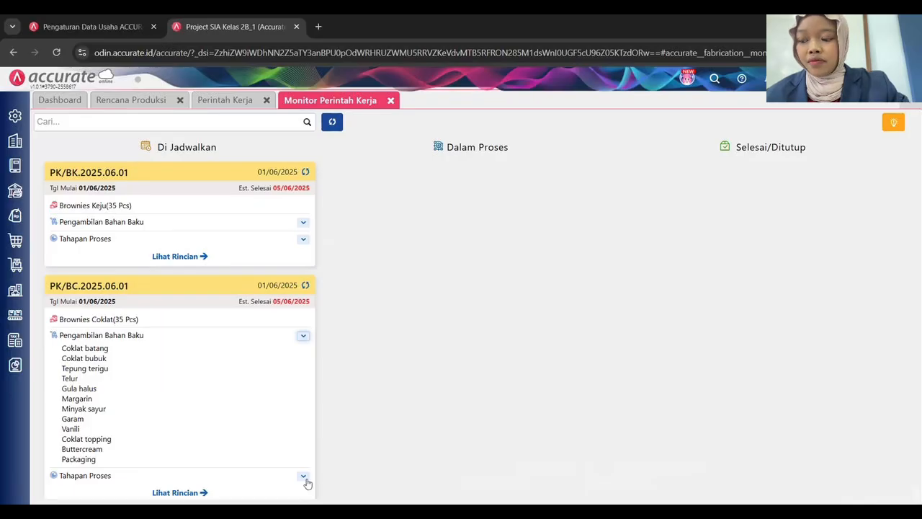
left_click(303, 479)
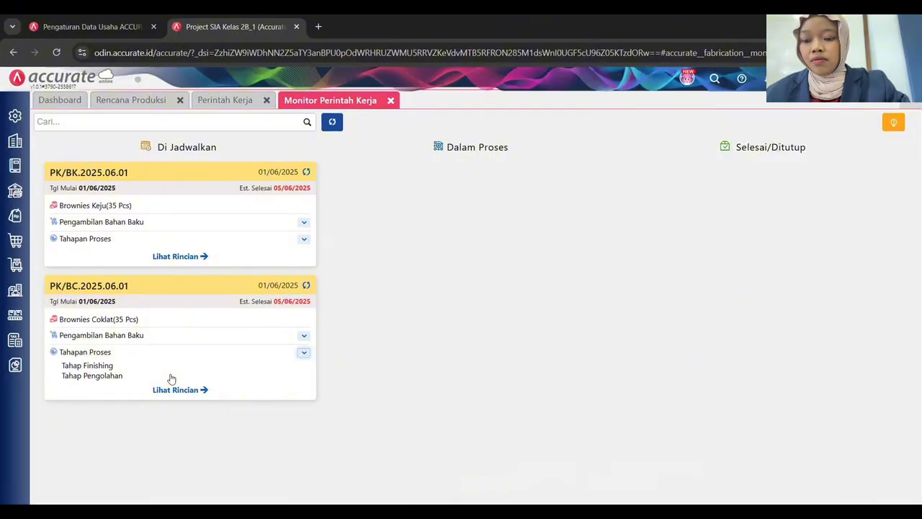
left_click(759, 75)
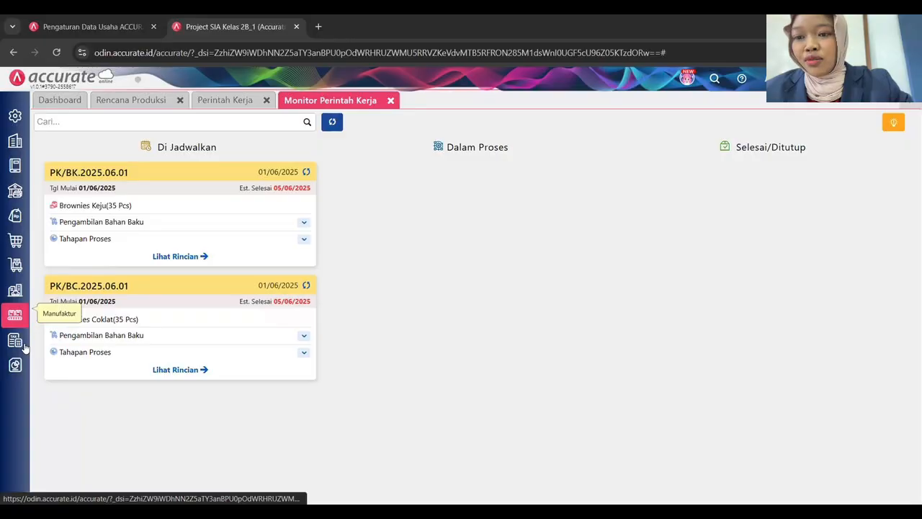
left_click(15, 314)
Start raw material pickup PNB/BC/P.2025.06.01 for work order PK/BC.2025.06.01, dated 01/06/2025.
left_click(349, 325)
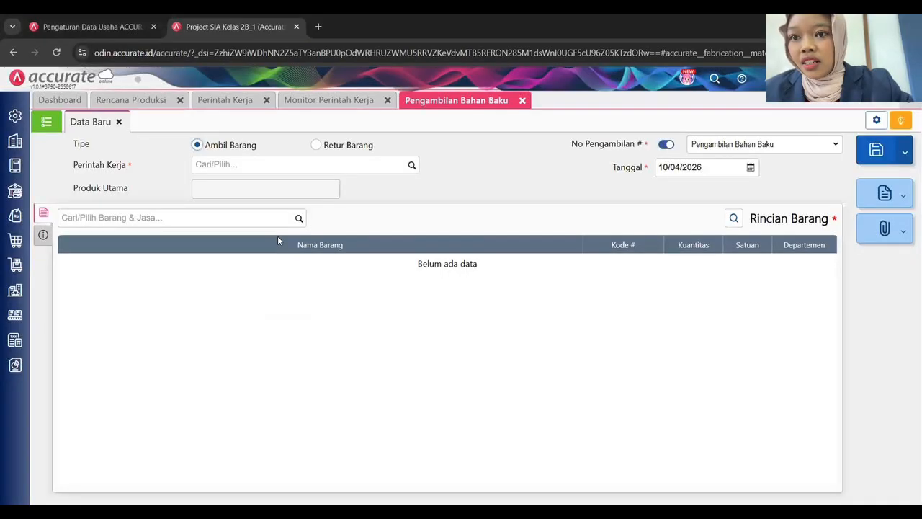
left_click(398, 171)
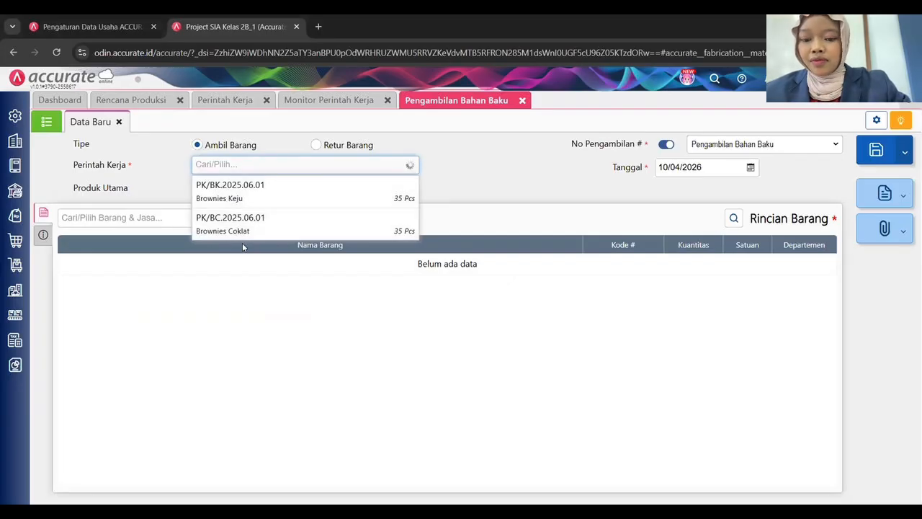
left_click(240, 229)
left_click(697, 170)
type("01/06/2025")
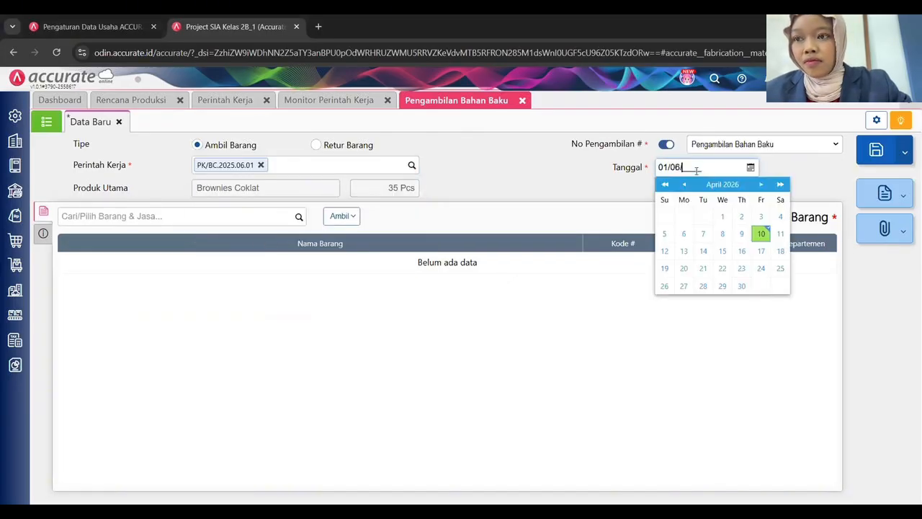
left_click(674, 146)
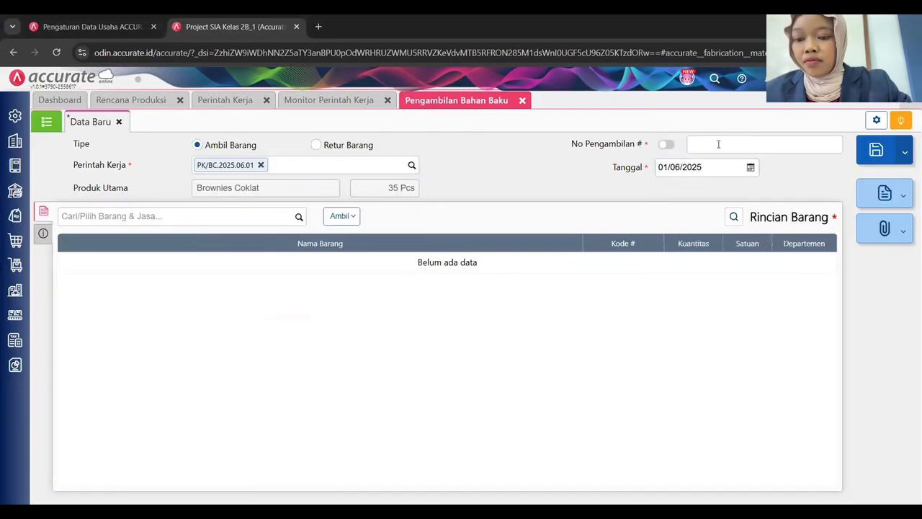
type("P")
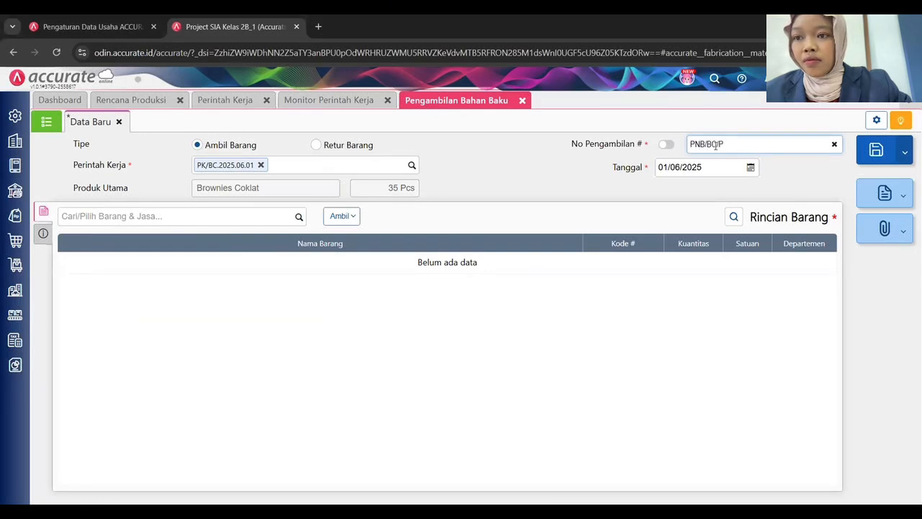
type("NB BOP 202")
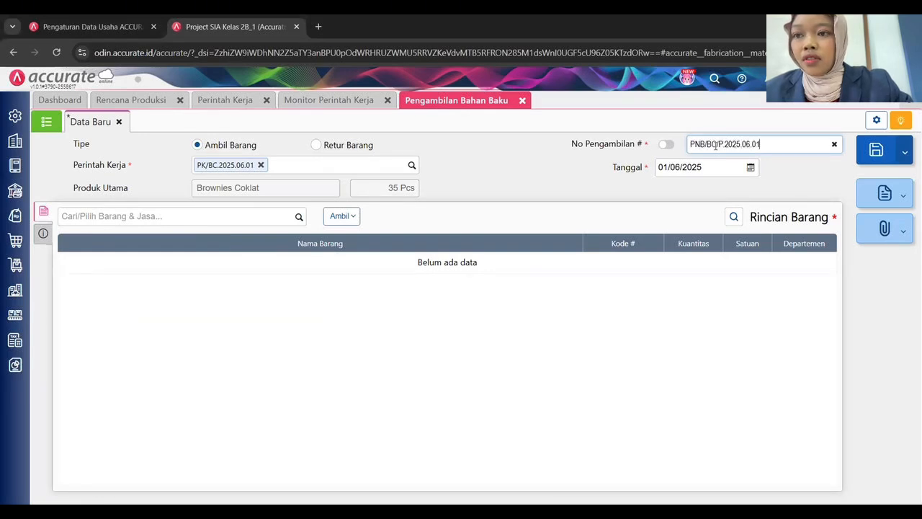
key("Tab")
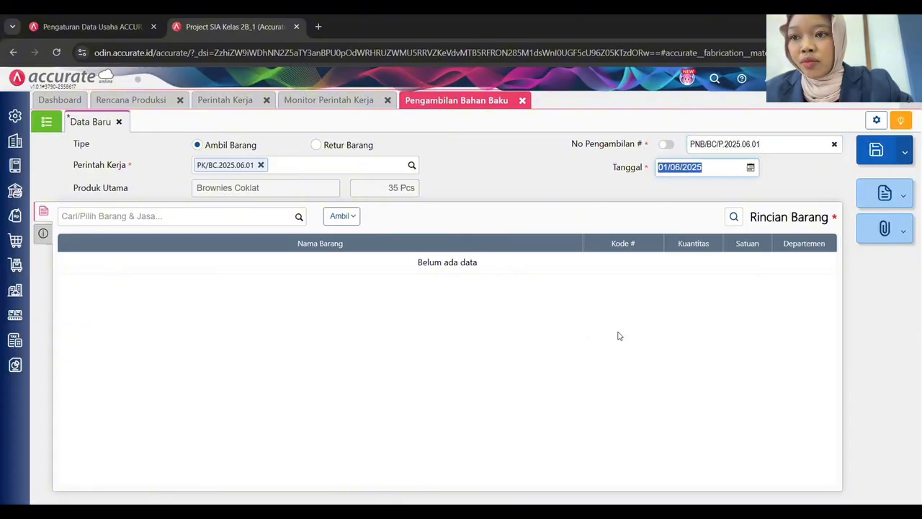
left_click(575, 382)
Load the nine materials of the Tahap Pengolahan stage into the pickup.
left_click(342, 216)
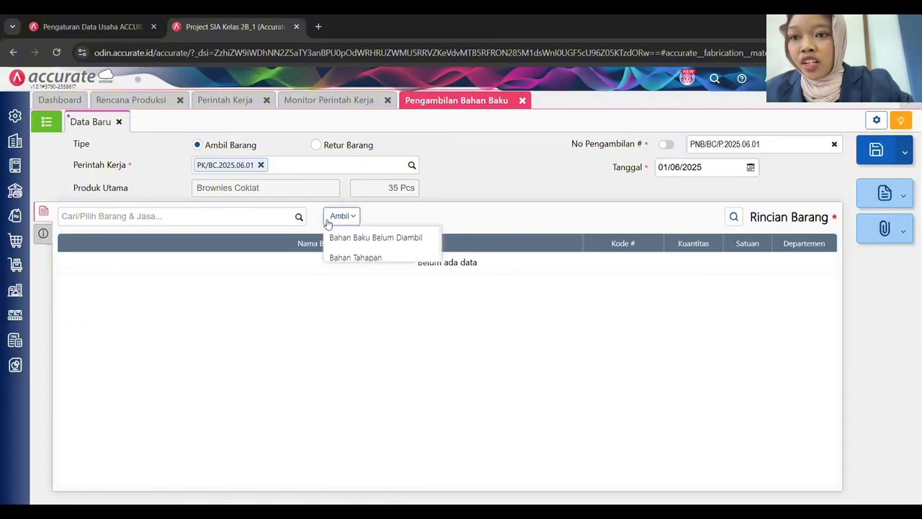
left_click(346, 259)
left_click(482, 226)
left_click(327, 248)
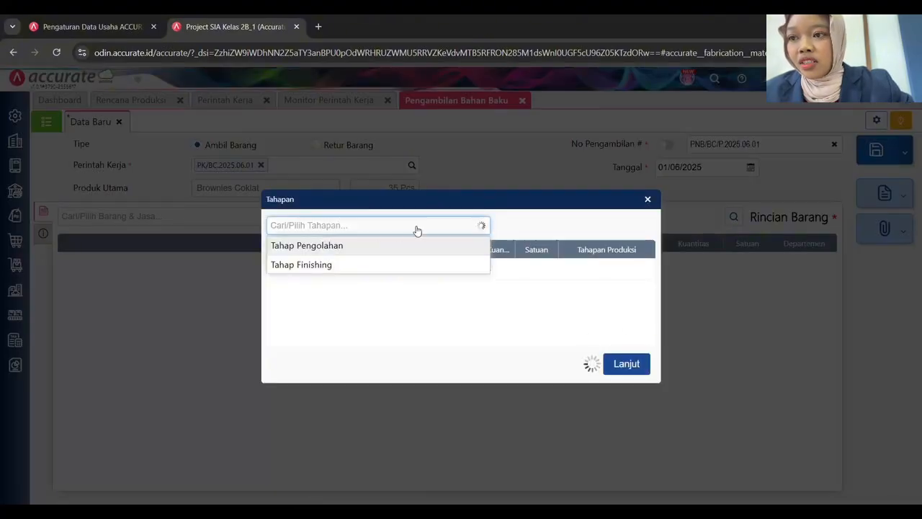
left_click(626, 381)
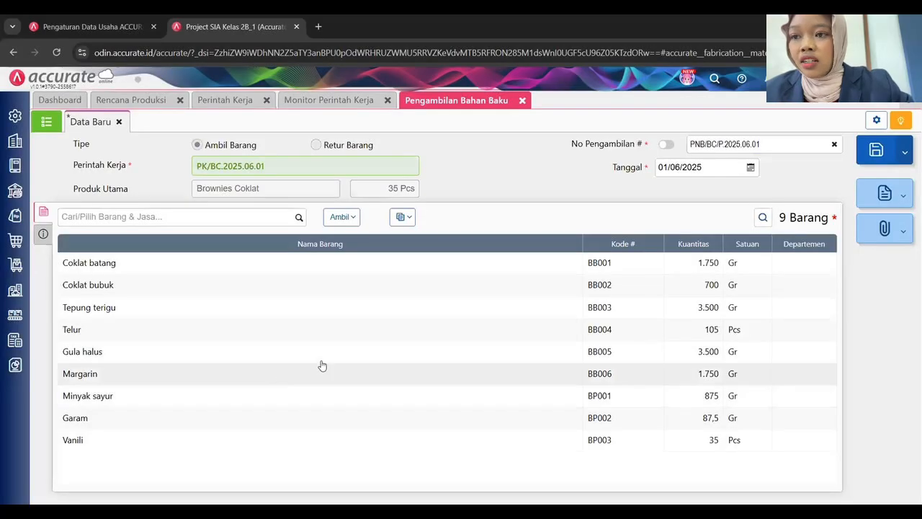
Add the note 'Pengambilan Bahan Baku Brownies Coklat Tahap Pengolahan Minggu 1'.
left_click(44, 234)
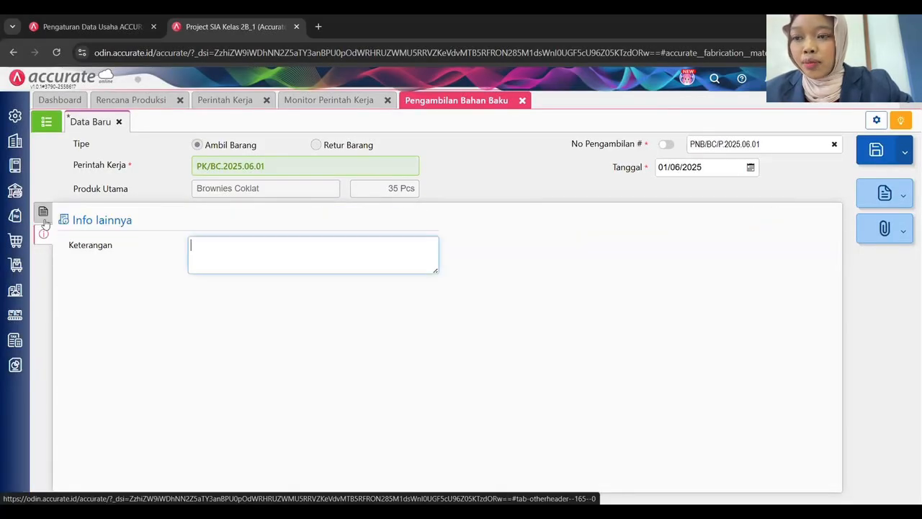
type("Pengamb")
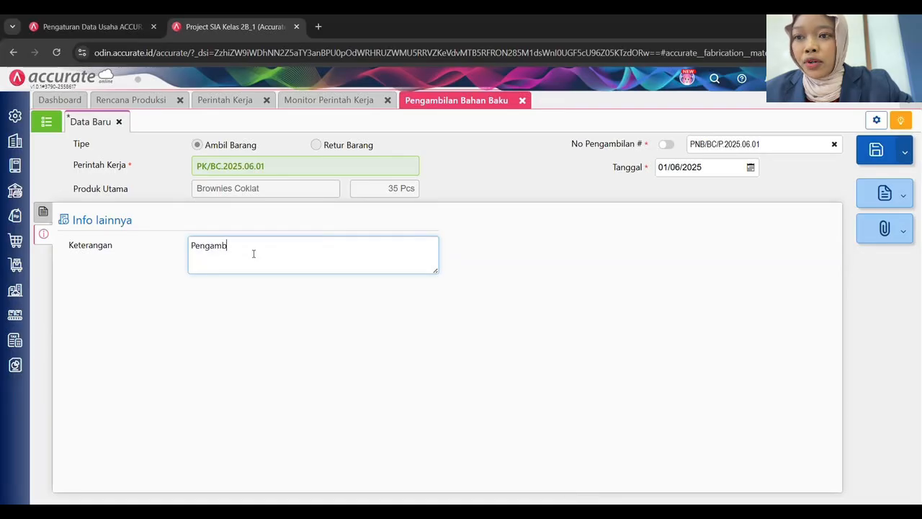
type("ilan Ba")
key("BackSpace")
type("Bahan Baku")
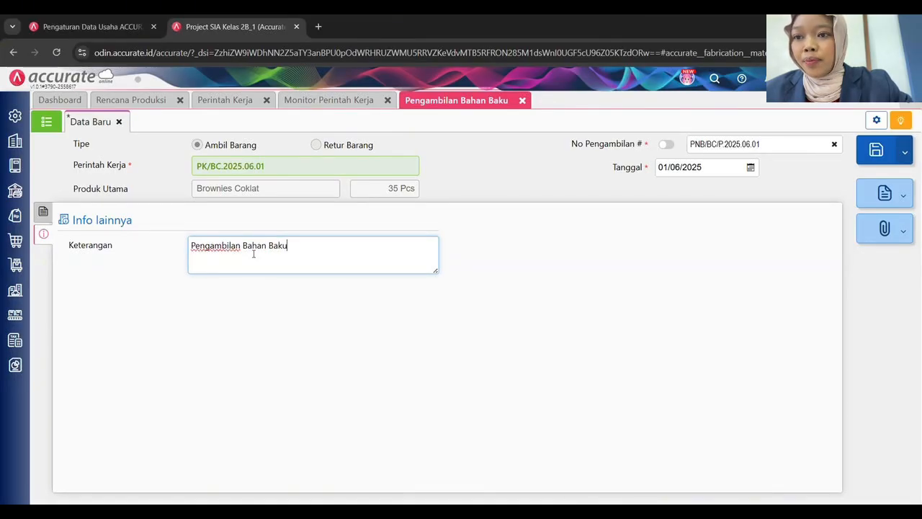
type(" Brownies")
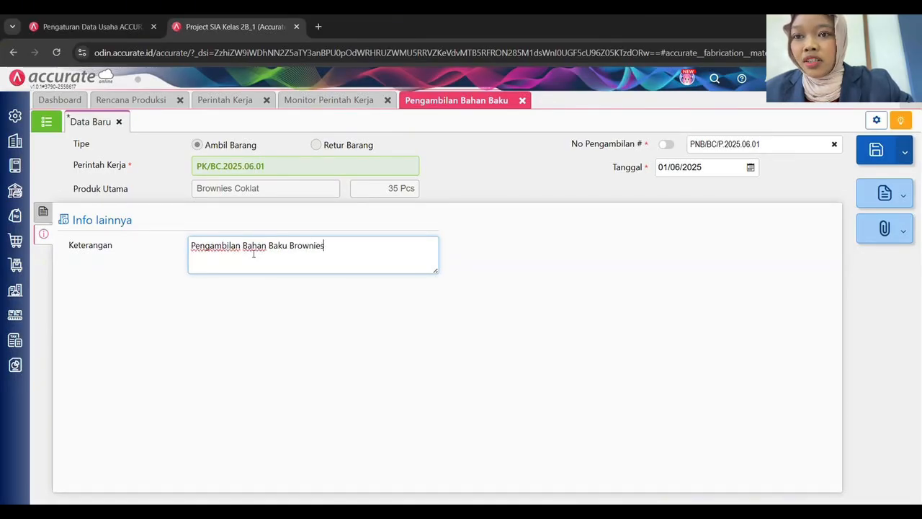
type(" Coklat Tahap Pengola")
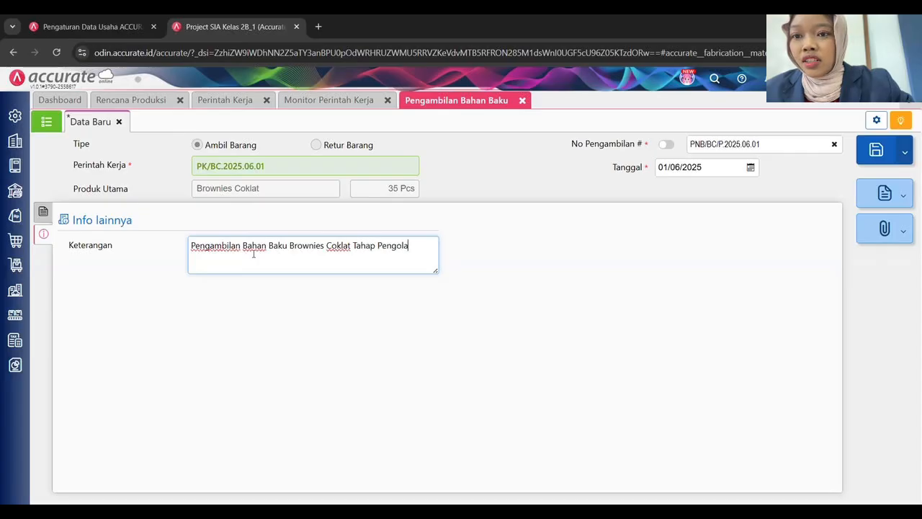
type("han Minggu 1")
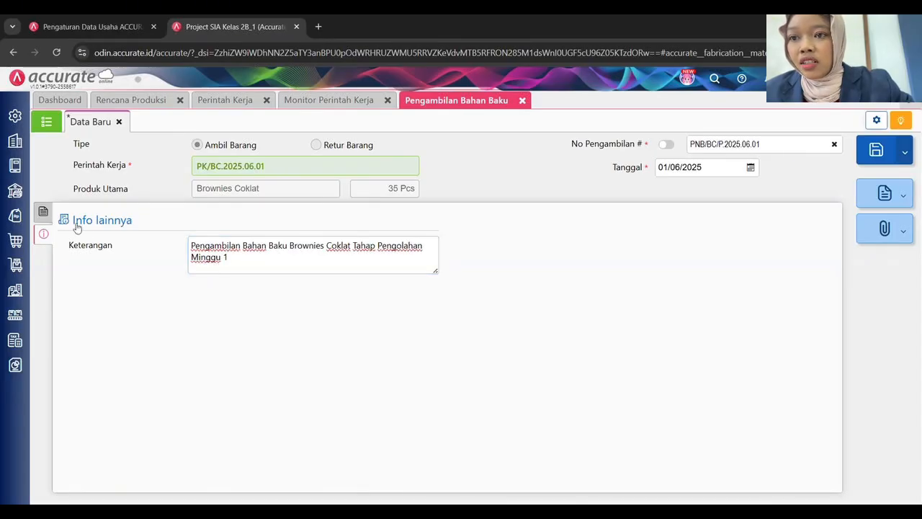
Assign Departemen 1 to all item rows and save the withdrawal.
left_click(45, 213)
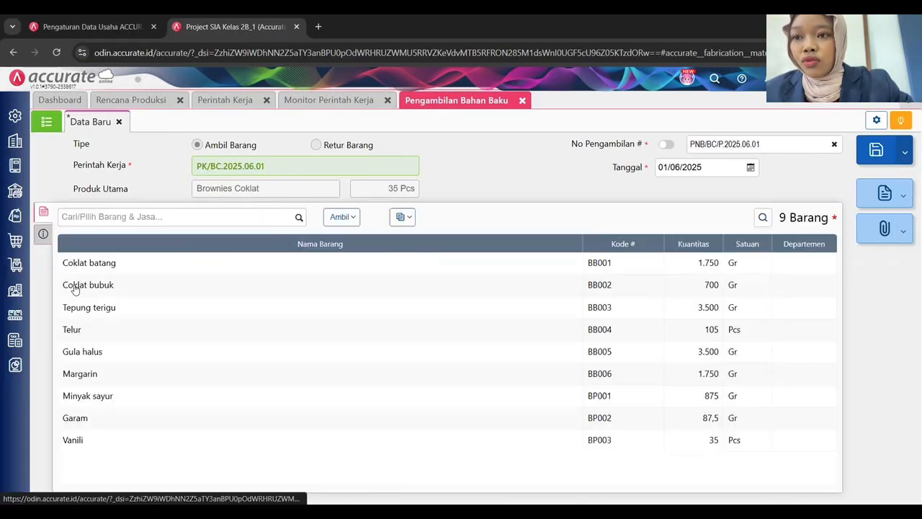
left_click(402, 216)
left_click(476, 226)
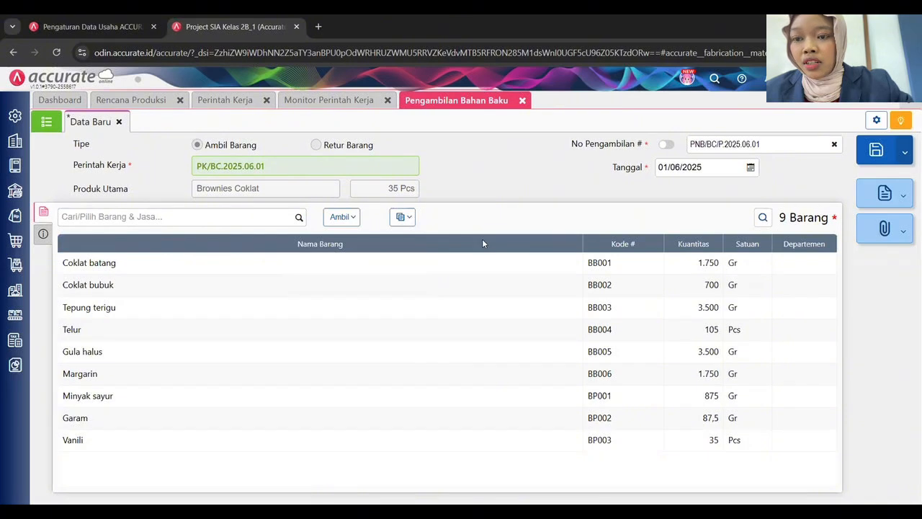
left_click(400, 221)
left_click(375, 259)
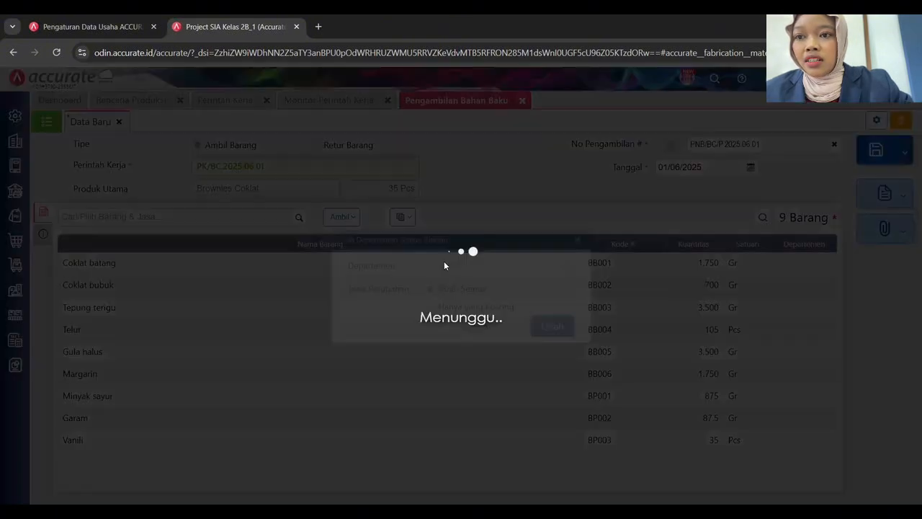
left_click(469, 303)
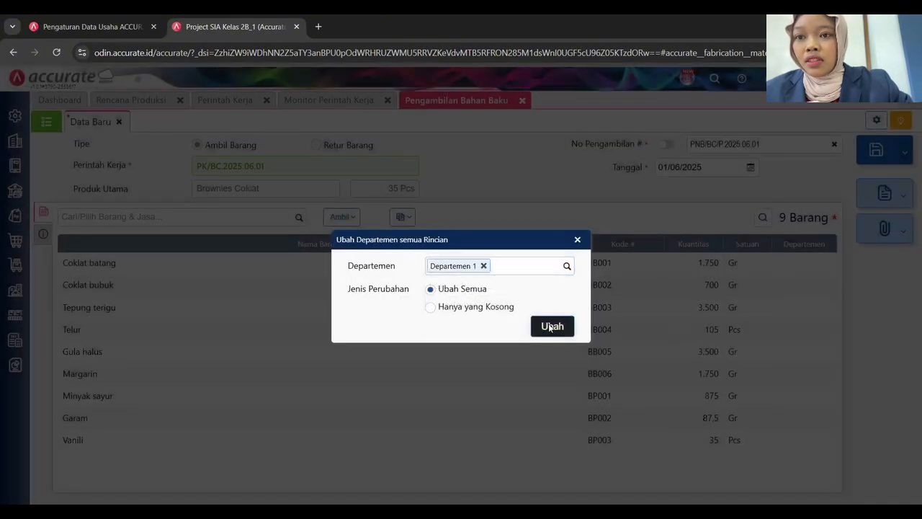
left_click(552, 326)
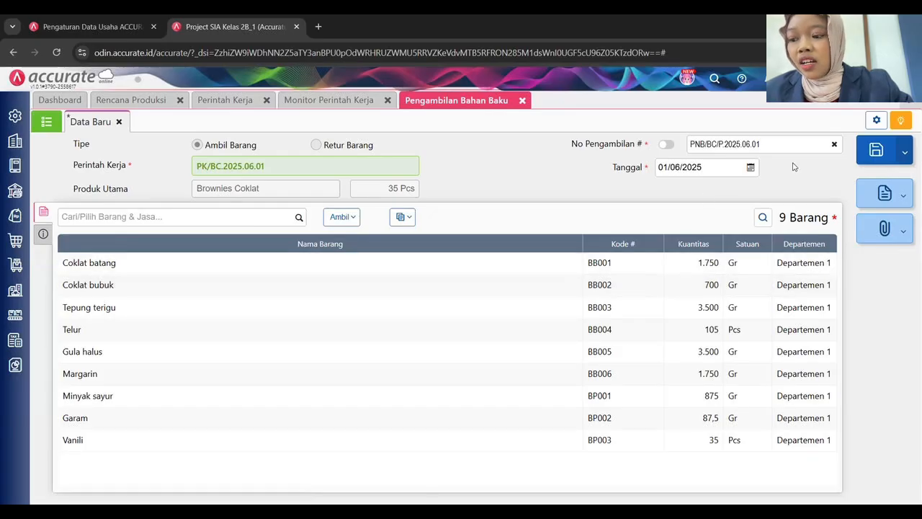
left_click(876, 150)
Start a withdrawal for work order PK/BK.2025.06.01 dated 01/06/2025, numbered PNB/BK/P.2025.06.01.
left_click(412, 165)
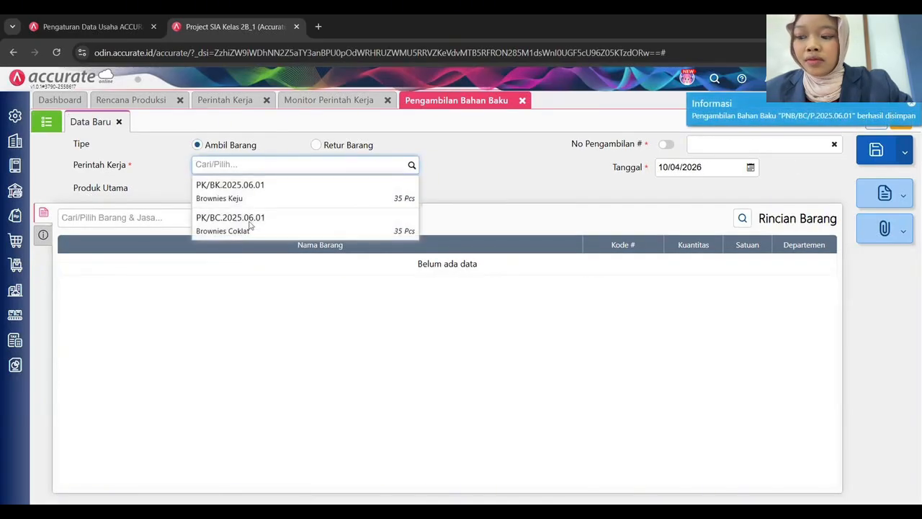
left_click(296, 196)
left_click(690, 167)
type("01")
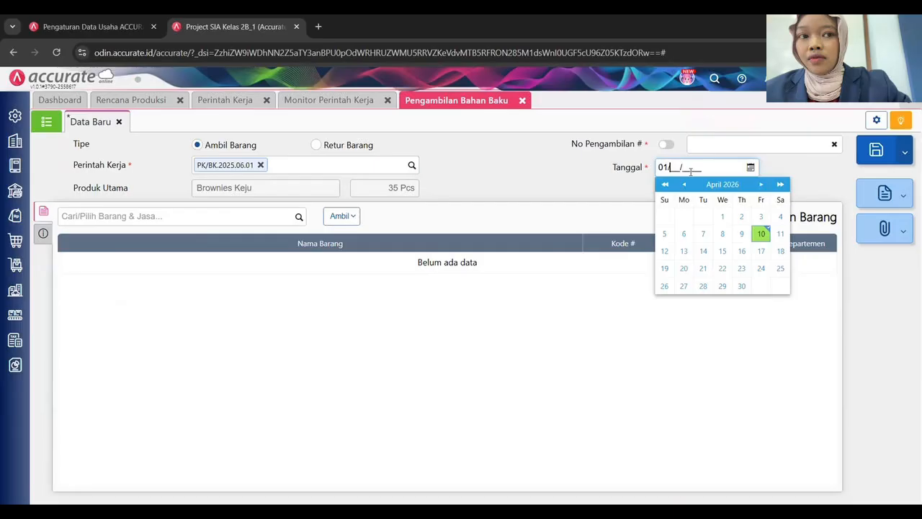
type("/06/2025")
left_click(717, 144)
type("P")
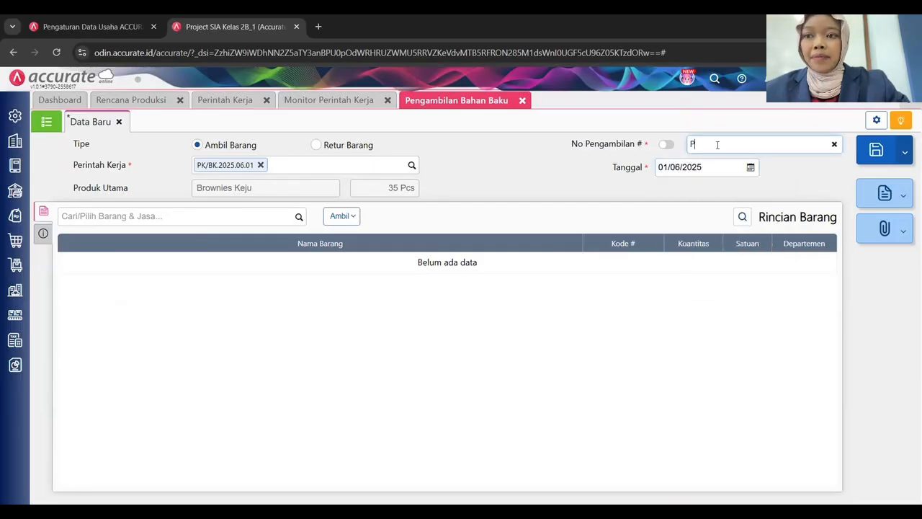
type("NB/BK/P")
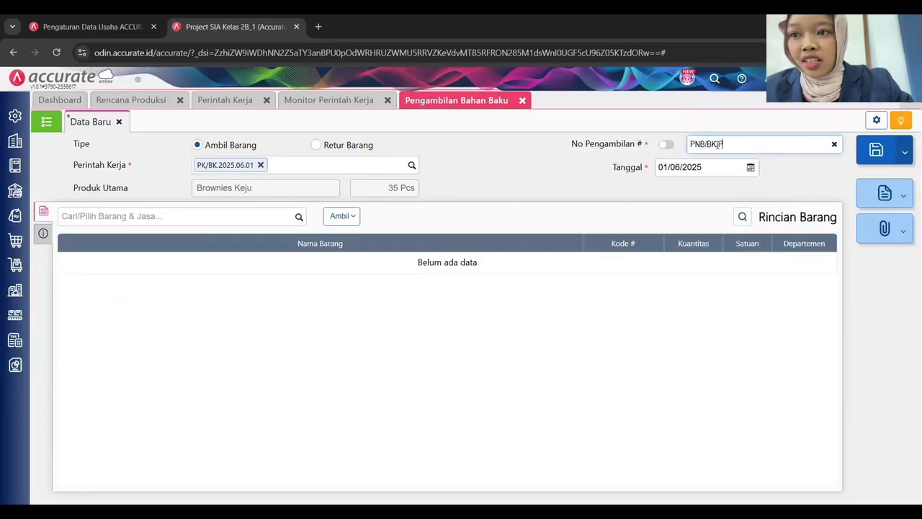
type(".2025.06.01")
key("Tab")
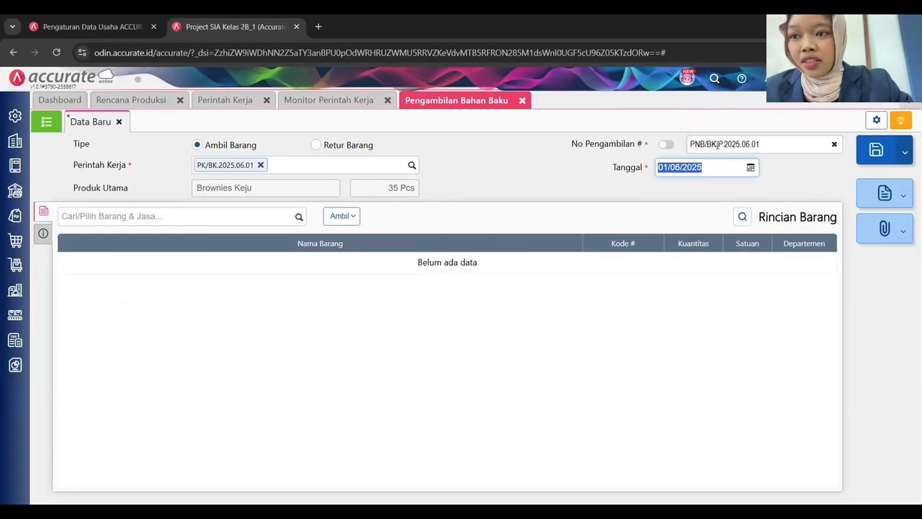
Load the nine Tahap Pengolahan stage materials and add the note 'Pengambilan Bahan Baku Brownies Keju Tahap Pengolahan Minggu 1'.
left_click(342, 216)
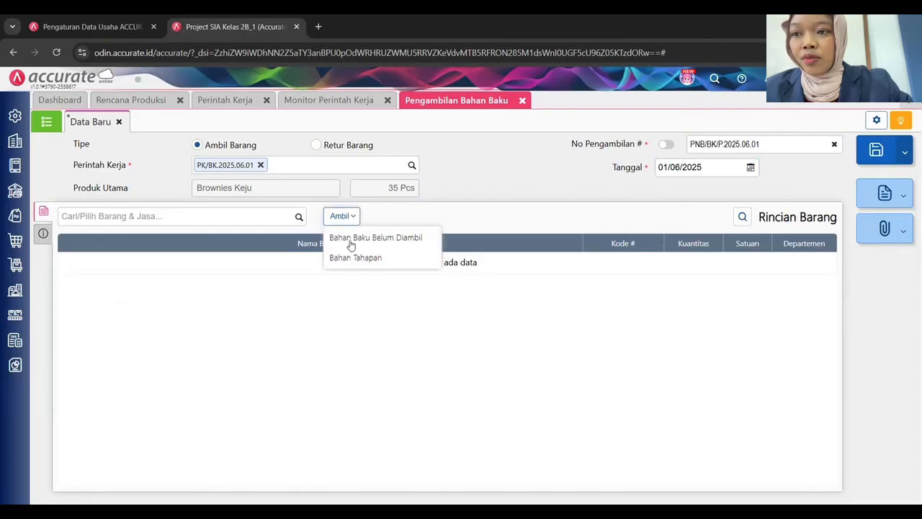
left_click(352, 255)
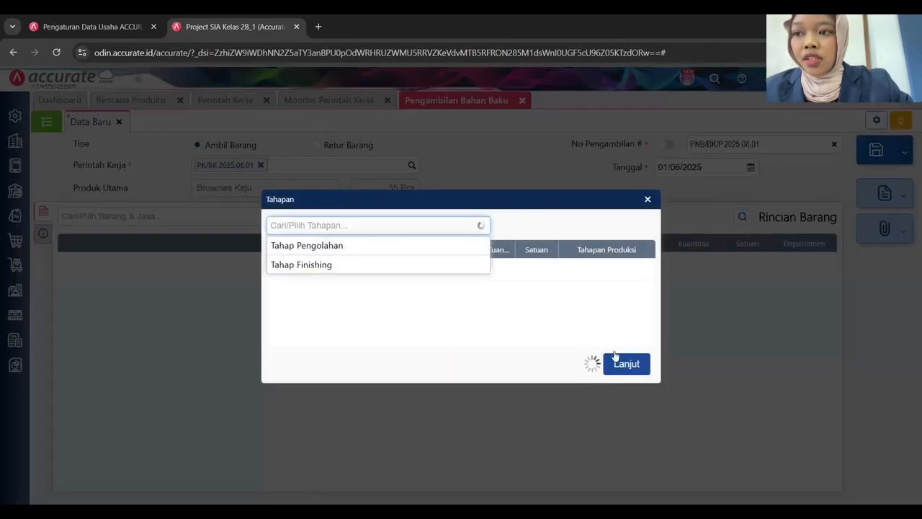
left_click(463, 246)
left_click(624, 381)
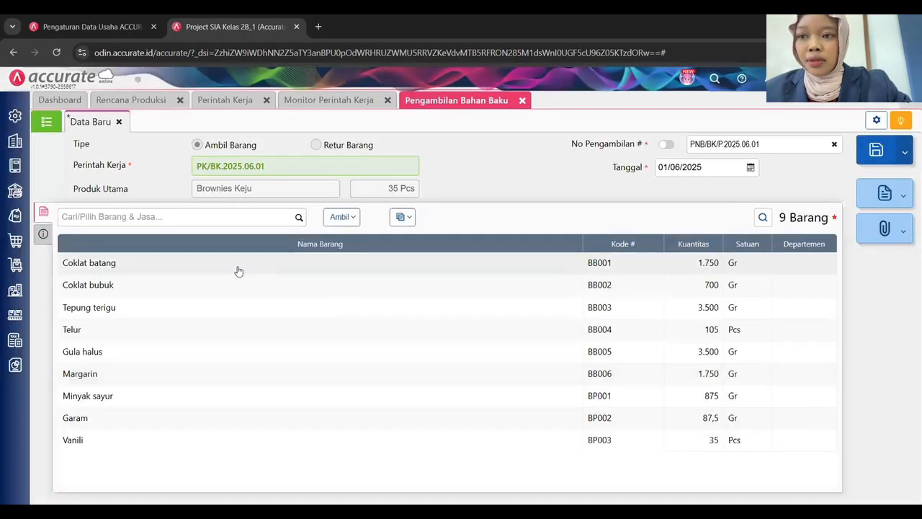
left_click(43, 234)
type("P")
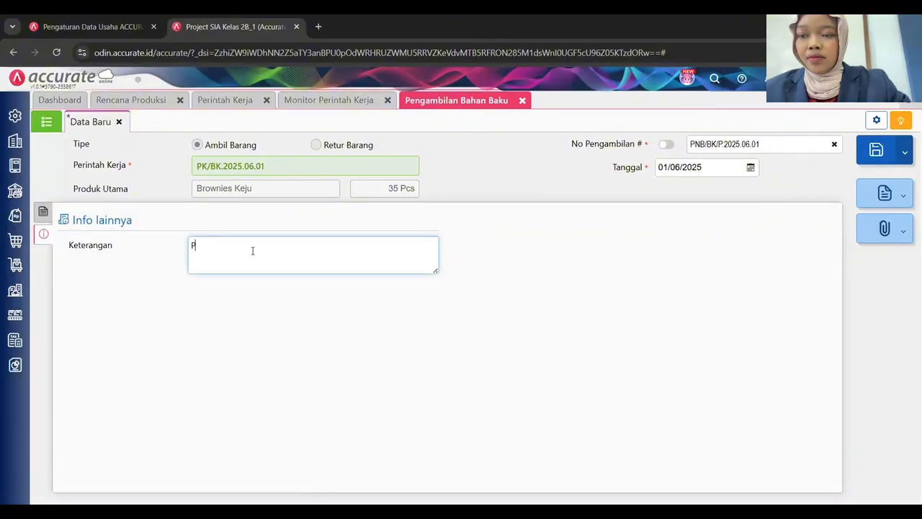
type("engambilan Bahan Baku Brownie")
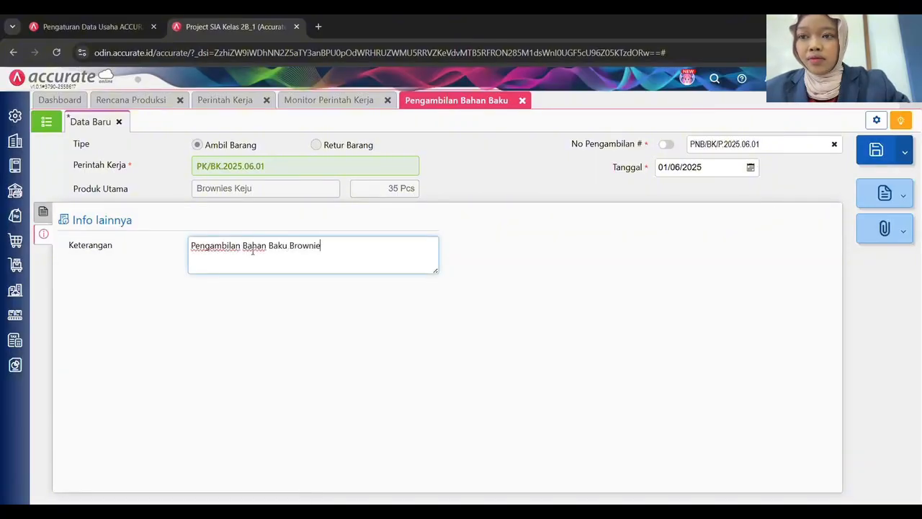
type("s Keju Tahap Pengola")
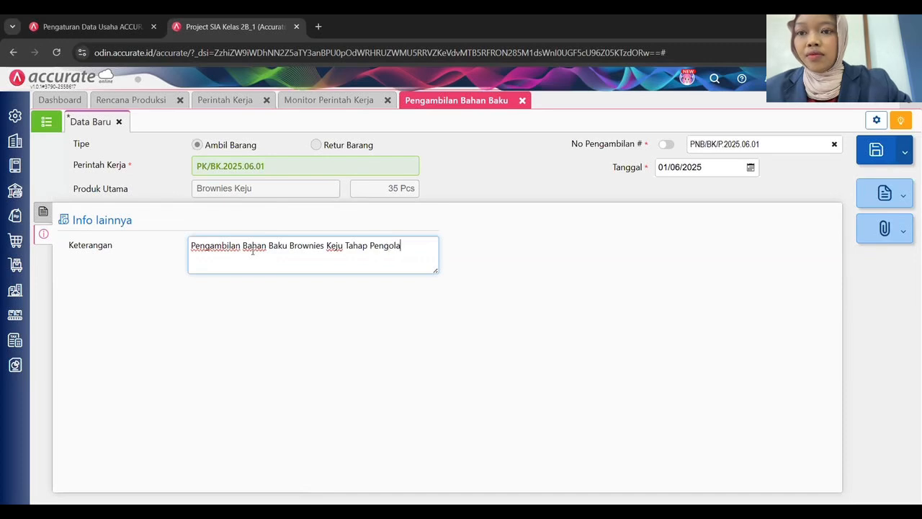
type("han Minggu 1")
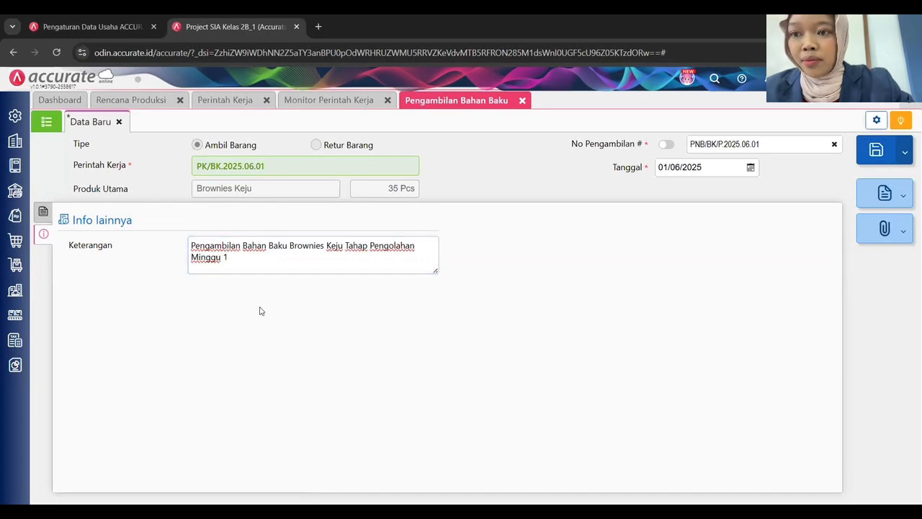
left_click(43, 211)
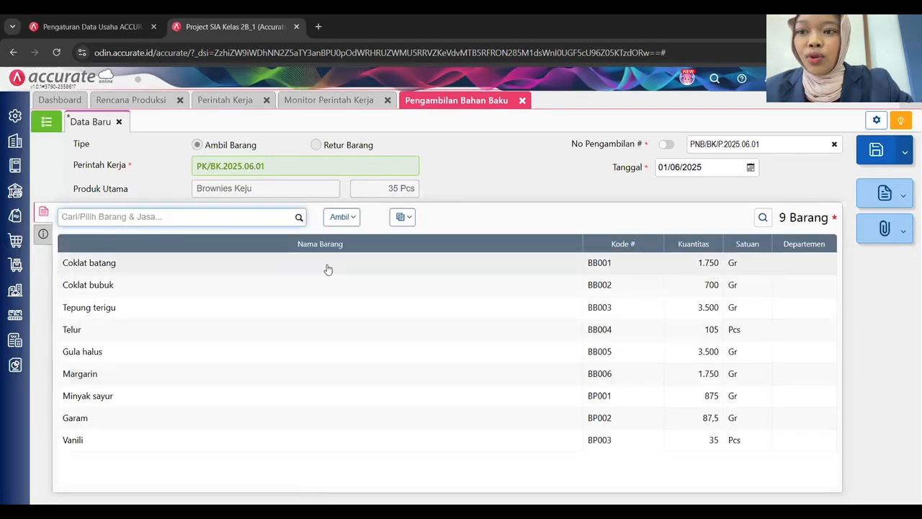
Assign Departemen 1 to all item rows, save the withdrawal and view the withdrawals list.
left_click(402, 217)
left_click(361, 258)
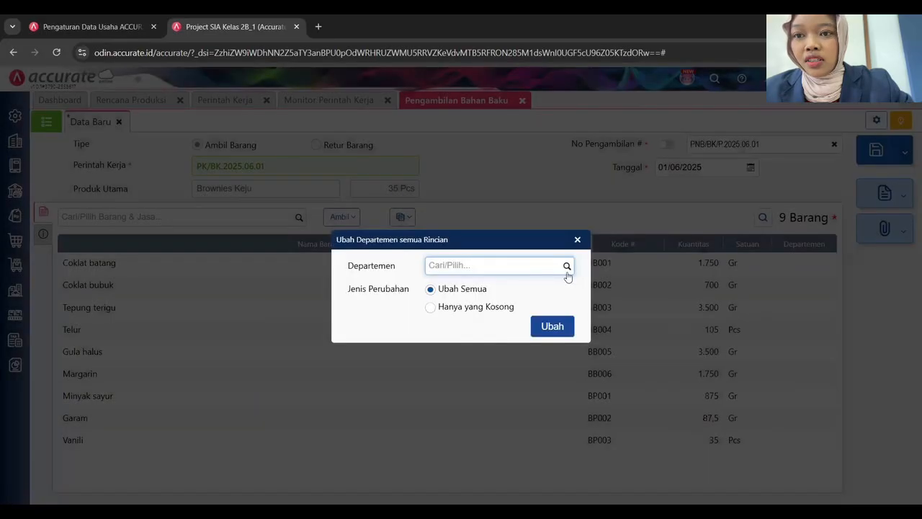
left_click(567, 266)
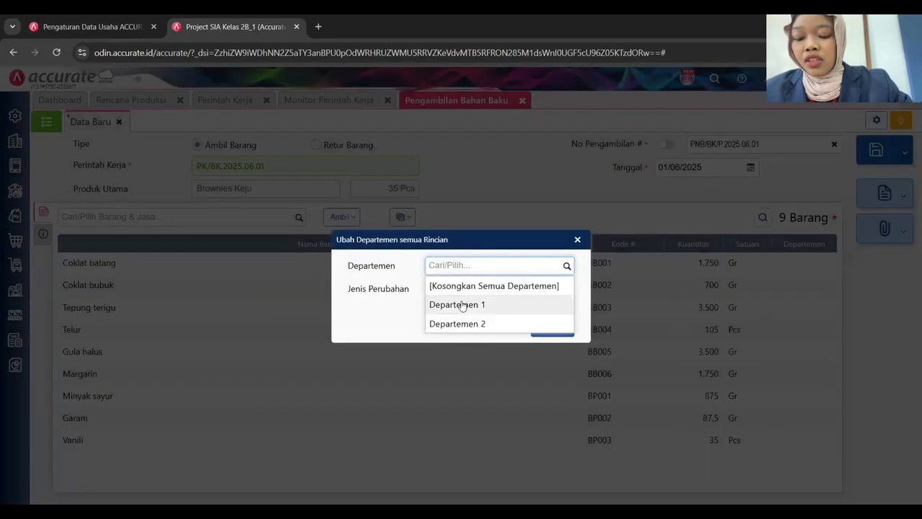
left_click(462, 305)
left_click(552, 328)
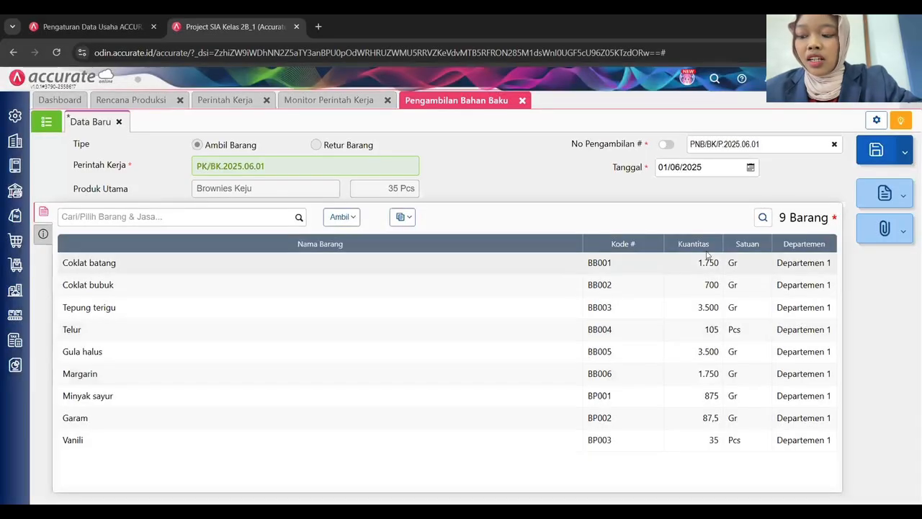
left_click(867, 147)
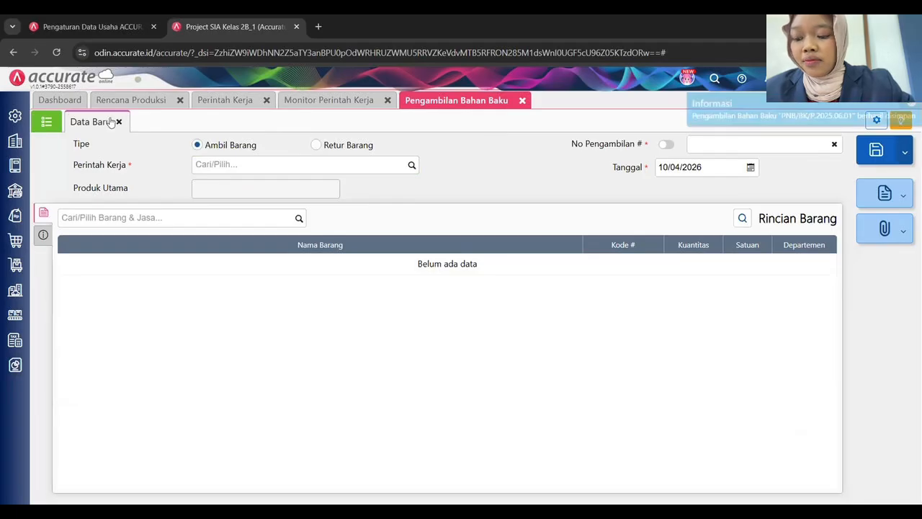
left_click(47, 122)
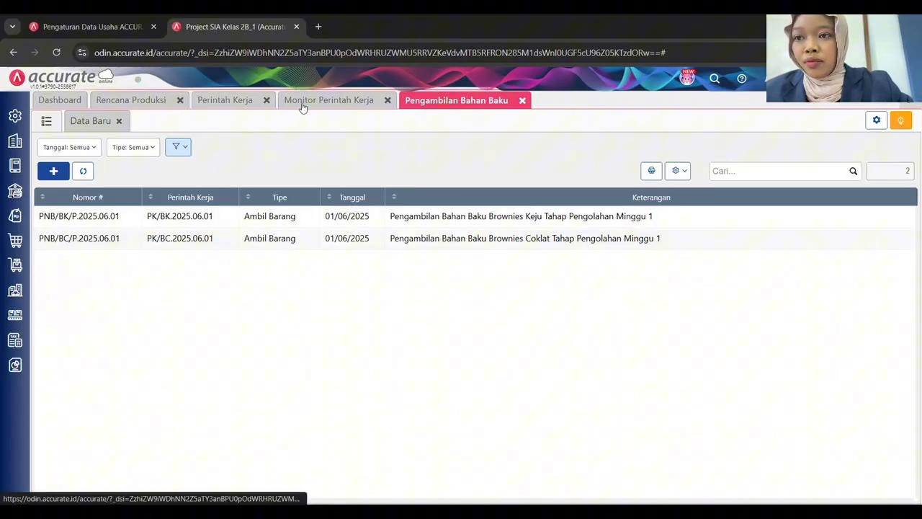
Start a new raw-material preparation with a needed-by date and manual number PRB/P.2025.06.01.
left_click(15, 315)
left_click(72, 392)
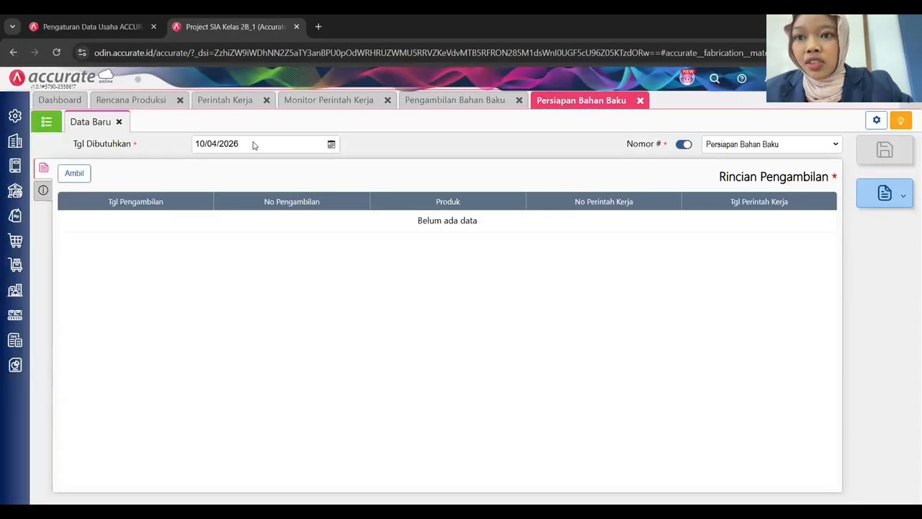
left_click(240, 144)
key("ctrl+a")
type("00")
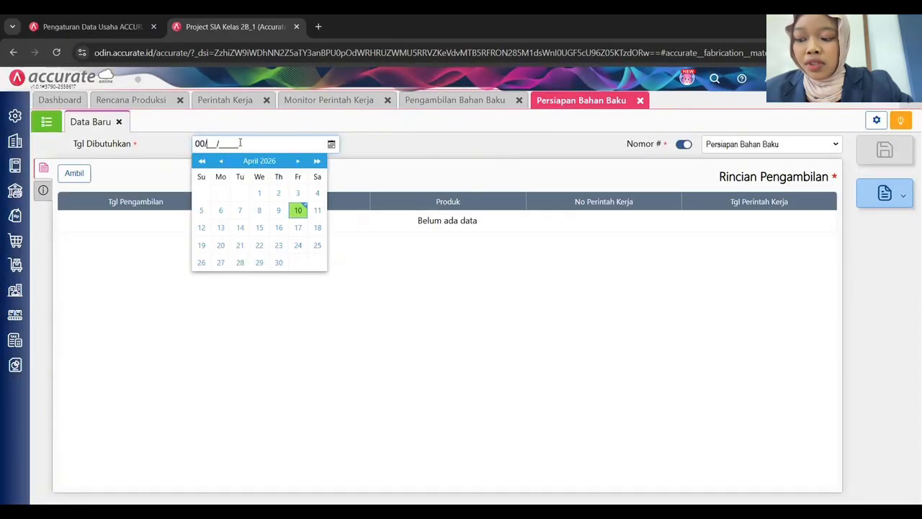
type("062025")
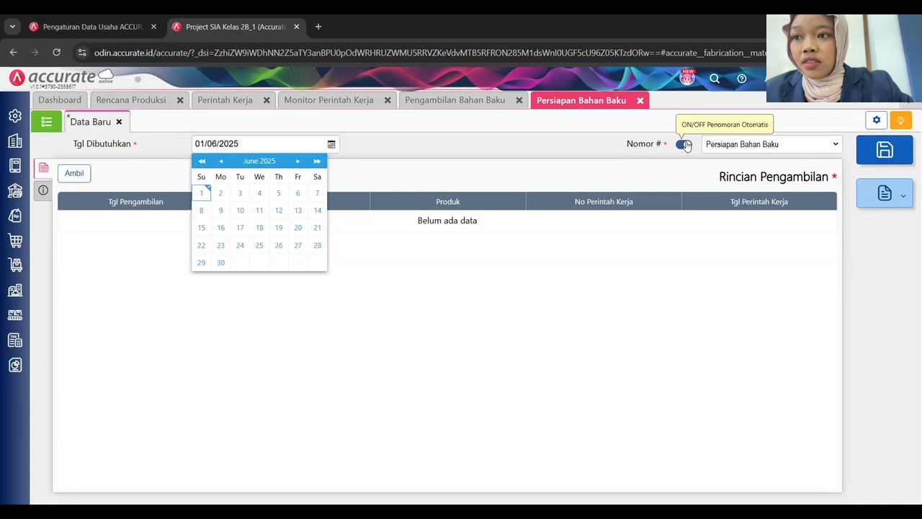
left_click(684, 144)
left_click(736, 142)
type("PR")
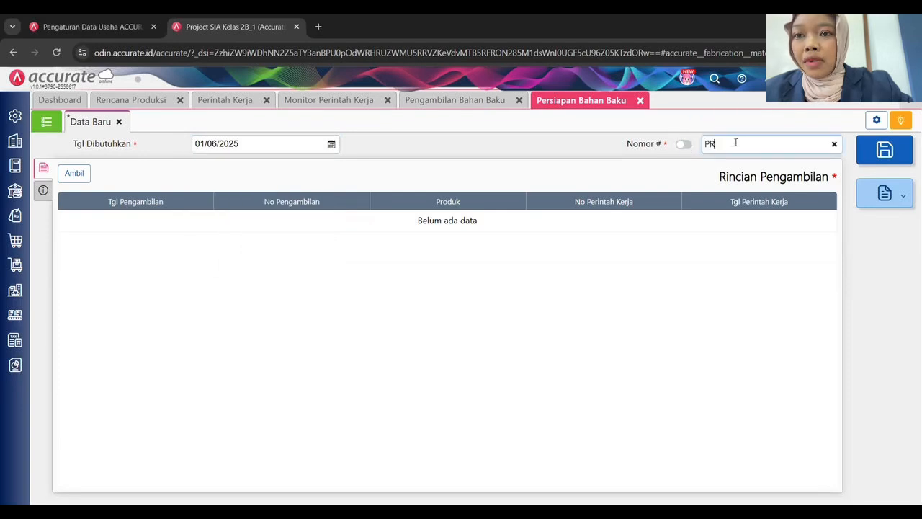
type("B/P.2025.06")
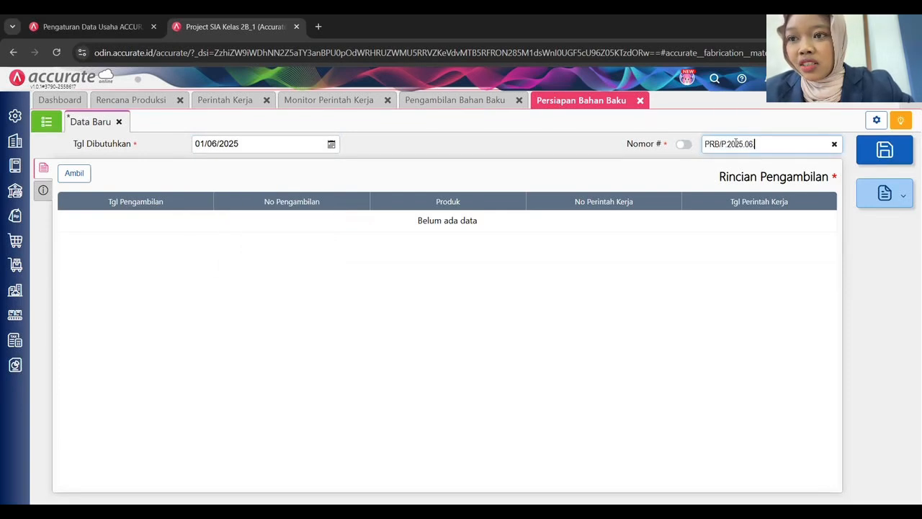
type(".01")
key("Tab")
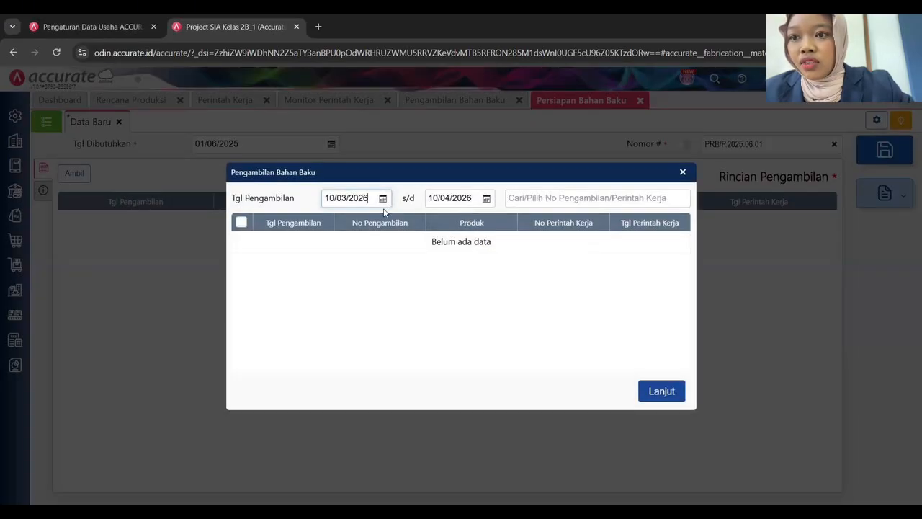
Search withdrawals from 01/06/2025 and add both brownie withdrawals to the preparation.
triple_click(354, 198)
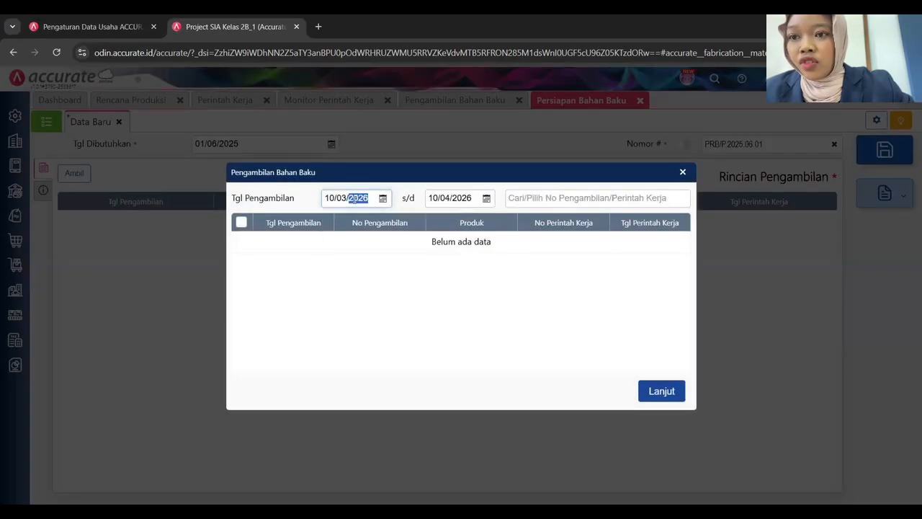
type("01/06/2025")
key("Tab")
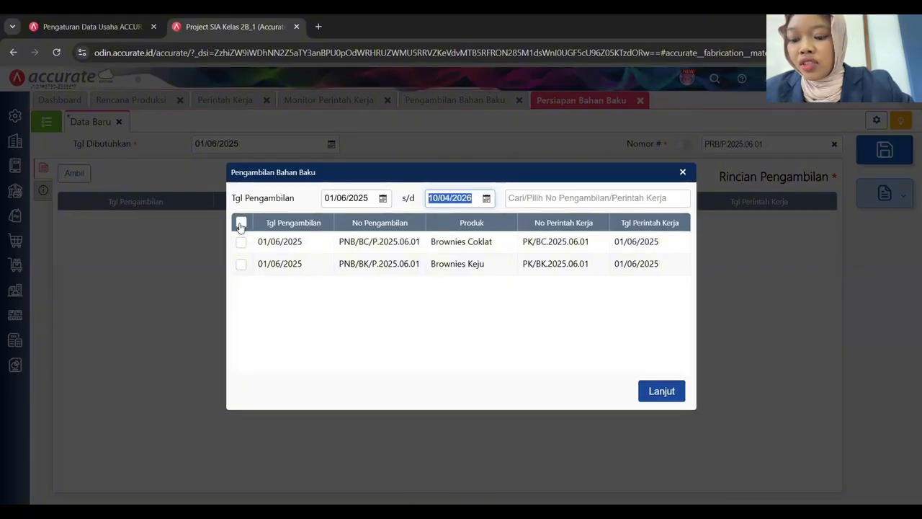
left_click(241, 222)
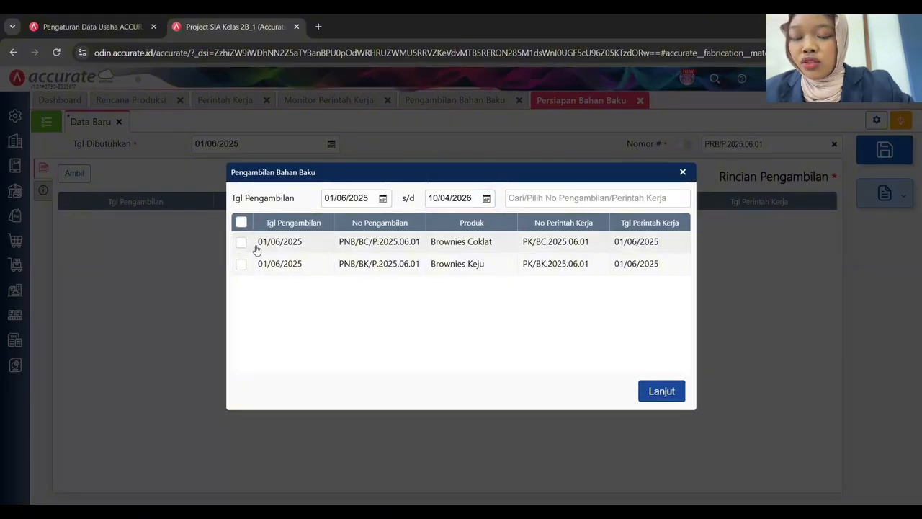
left_click(661, 391)
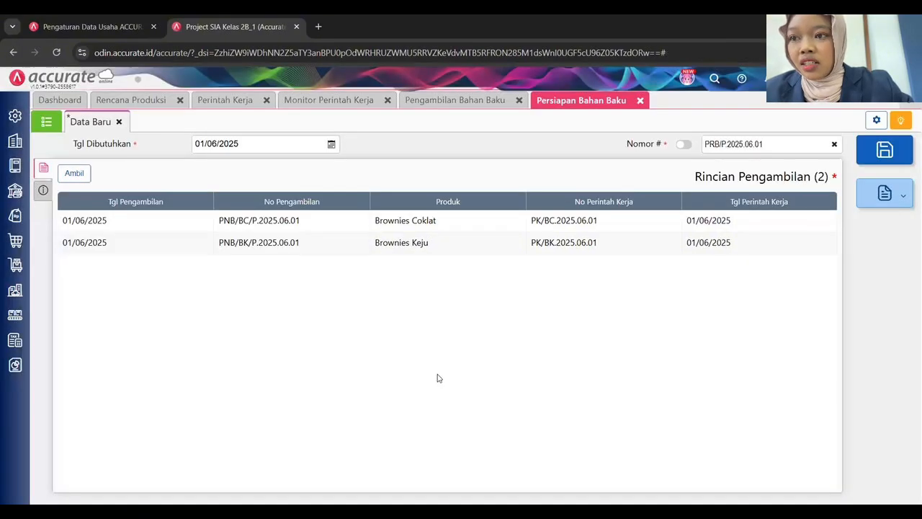
Add the description 'Persiapan Bahan Baku Produksi Minggu 1', save the preparation and view the list.
left_click(44, 190)
left_click(262, 210)
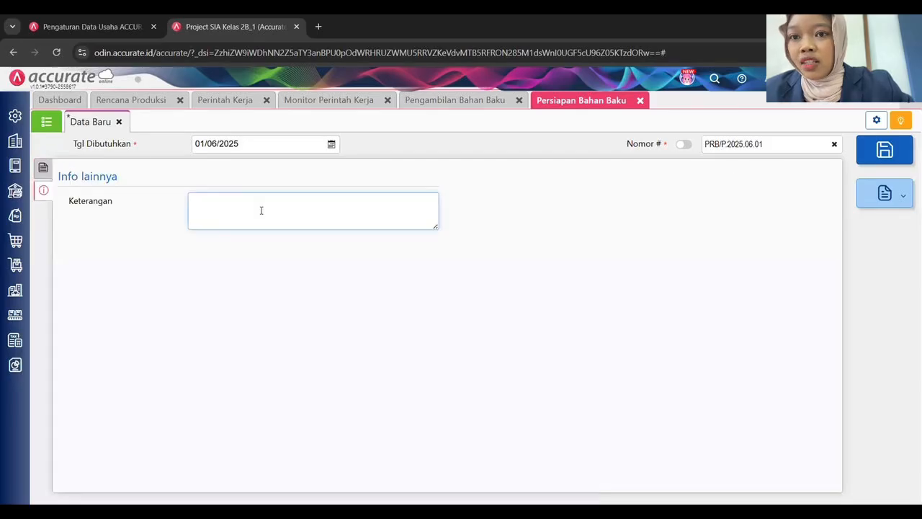
type("Persiapan Bahan Baku Produ")
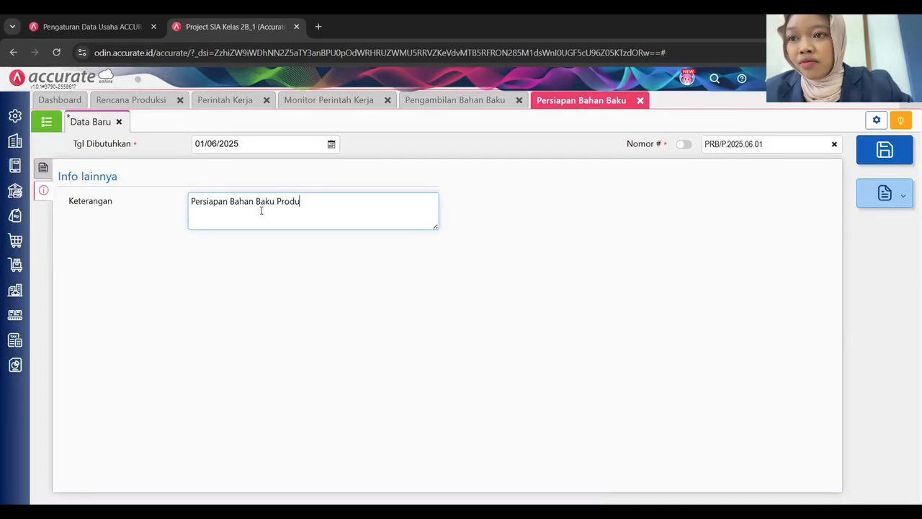
type("ksi Minggu 1")
left_click(611, 160)
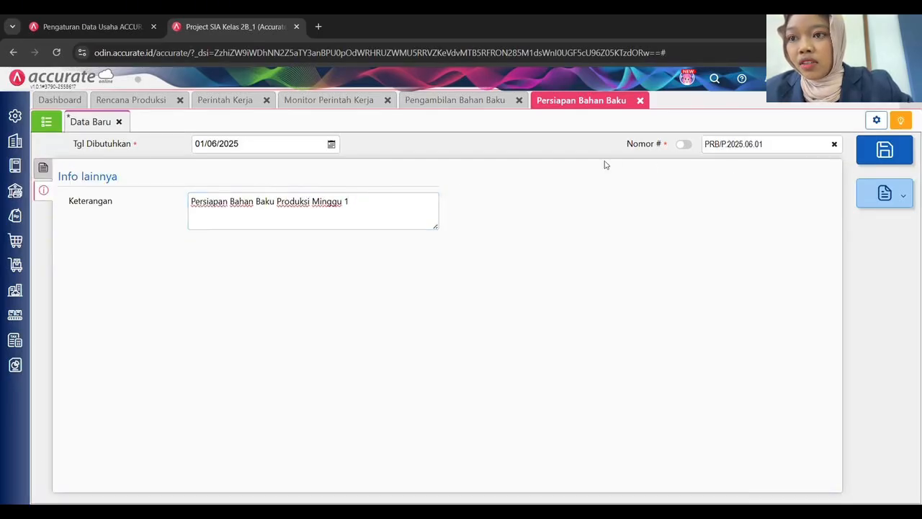
key("ctrl+s")
left_click(47, 123)
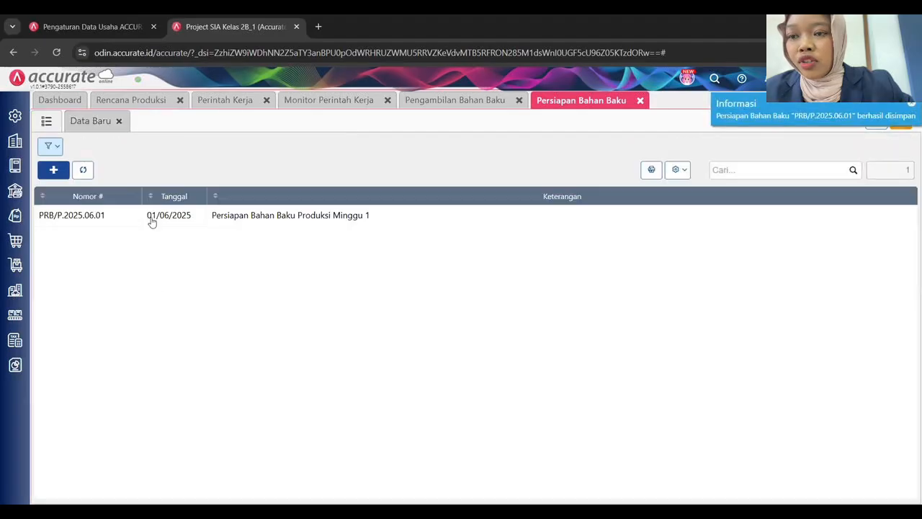
left_click(382, 105)
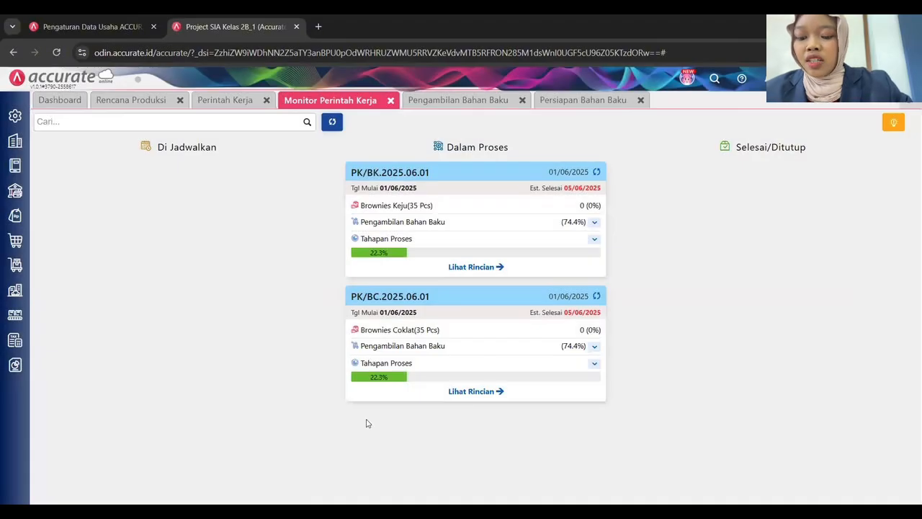
Expand material usage and process stages on both brownie work-order cards, then start a new Tahapan Proses record.
left_click(596, 222)
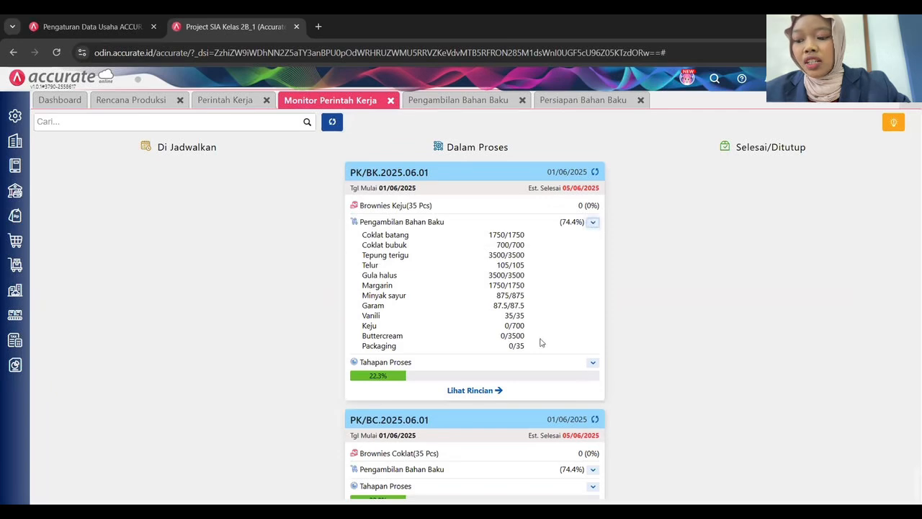
left_click(593, 362)
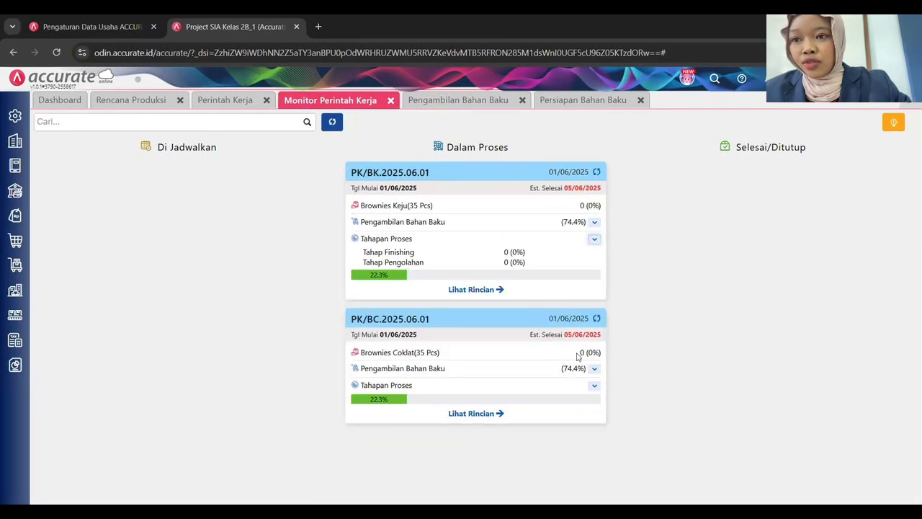
left_click(594, 368)
left_click(593, 485)
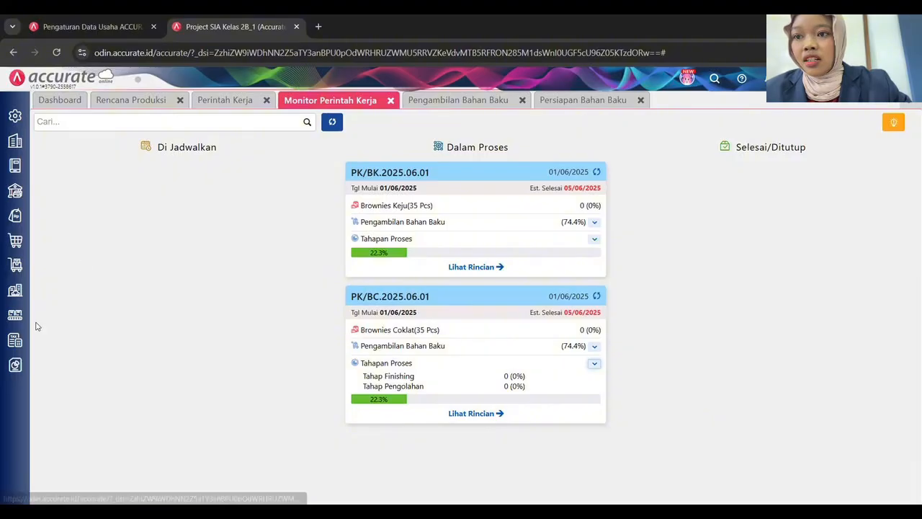
left_click(15, 315)
left_click(141, 397)
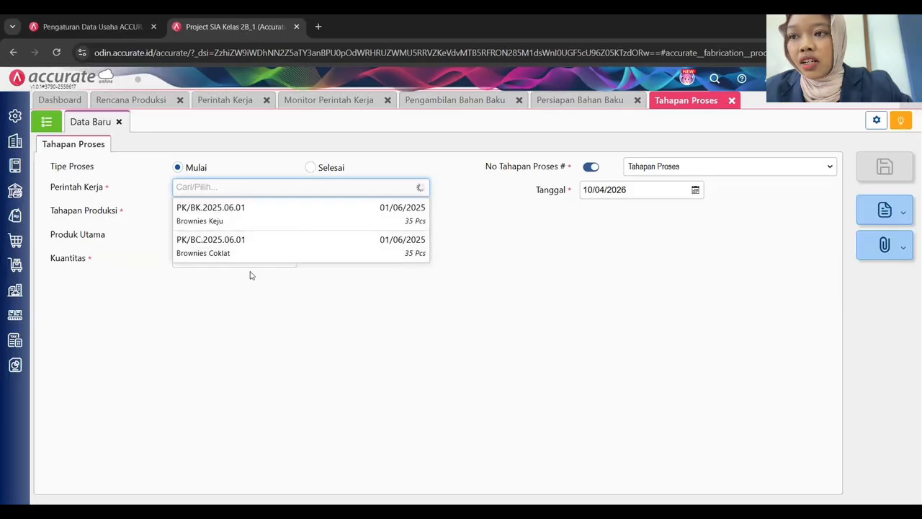
Save start record TP/BC/P.2025.06.01 for PK/BC.2025.06.01 at Tahap Pengolahan, dated 01/06/2025.
left_click(261, 252)
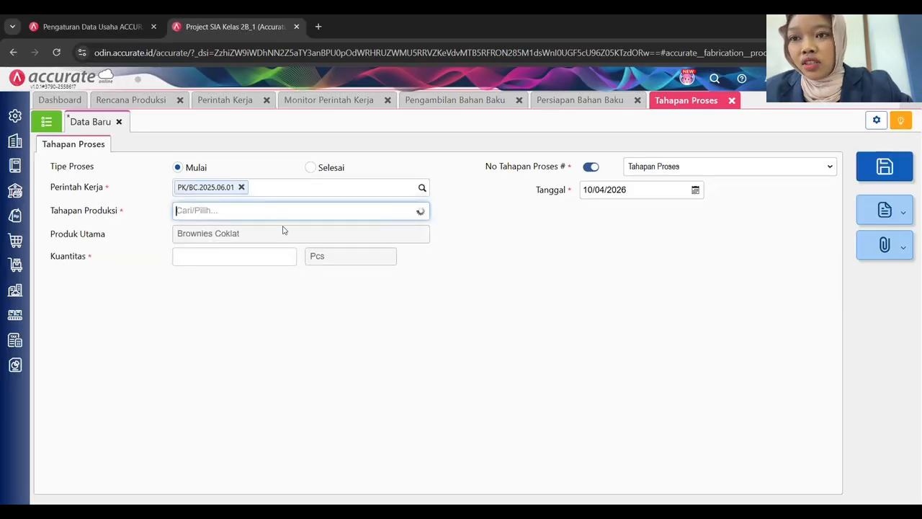
left_click(237, 230)
left_click(654, 192)
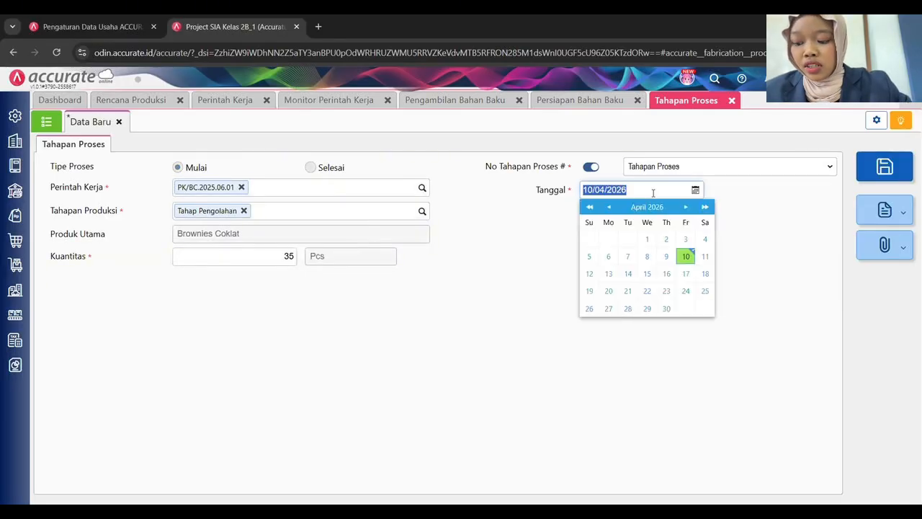
type("01/06/2025")
left_click(591, 167)
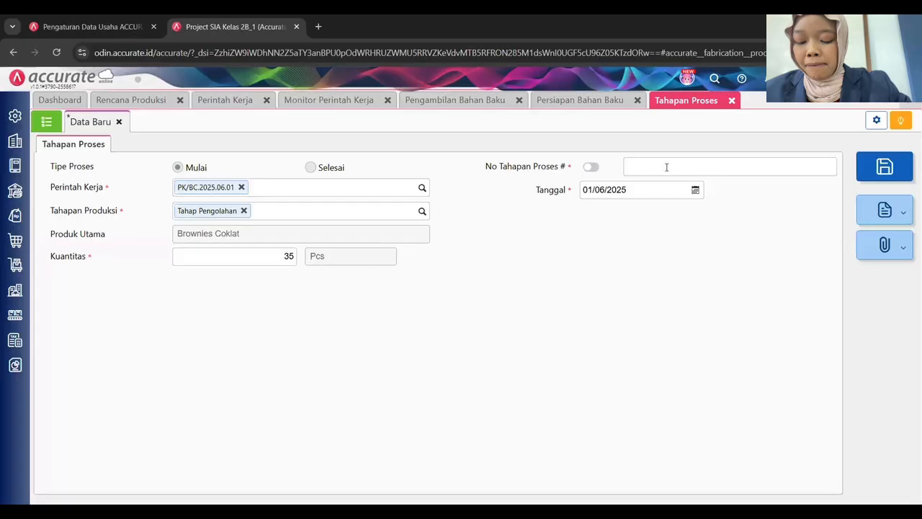
left_click(659, 168)
type("TP/")
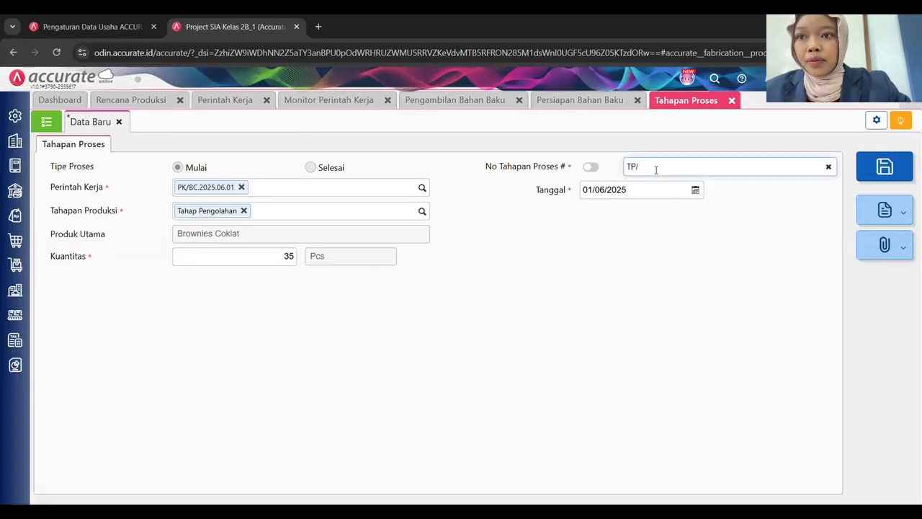
type("BC")
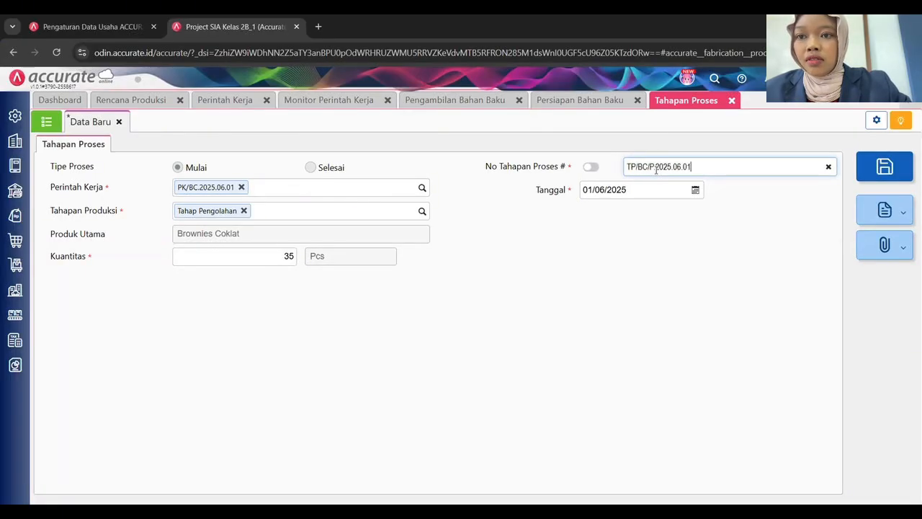
type("/P.2025.06.01")
key("Tab")
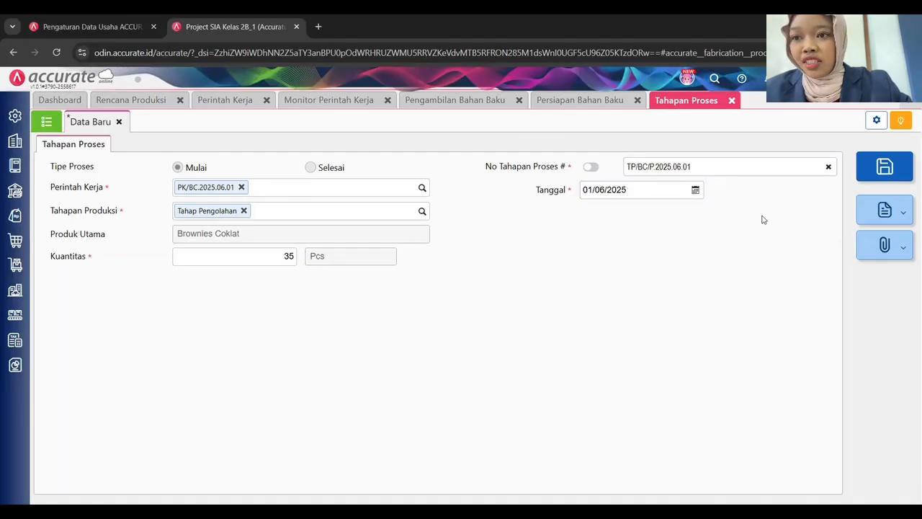
left_click(885, 166)
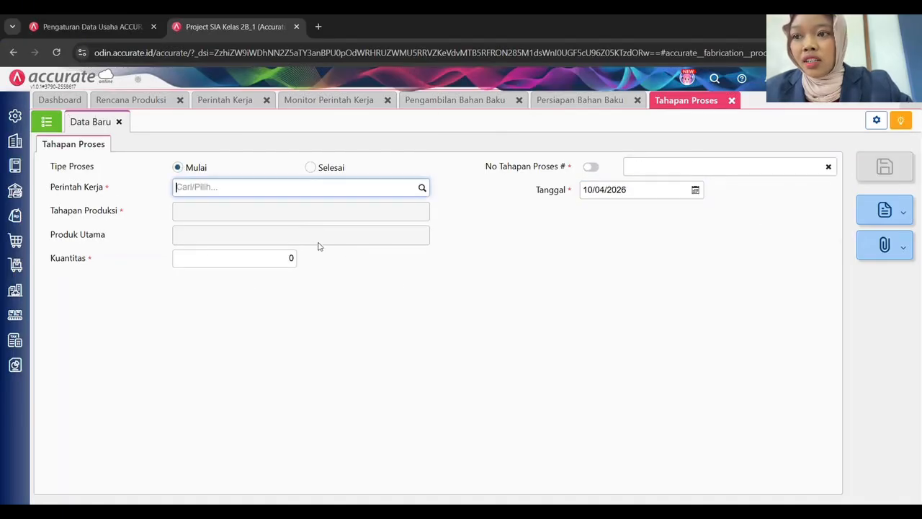
Save start record TP/BK/P.2025.06.01 for PK/BK.2025.06.01 at Tahap Pengolahan, dated 01/06/2025, then list records.
left_click(423, 190)
left_click(237, 216)
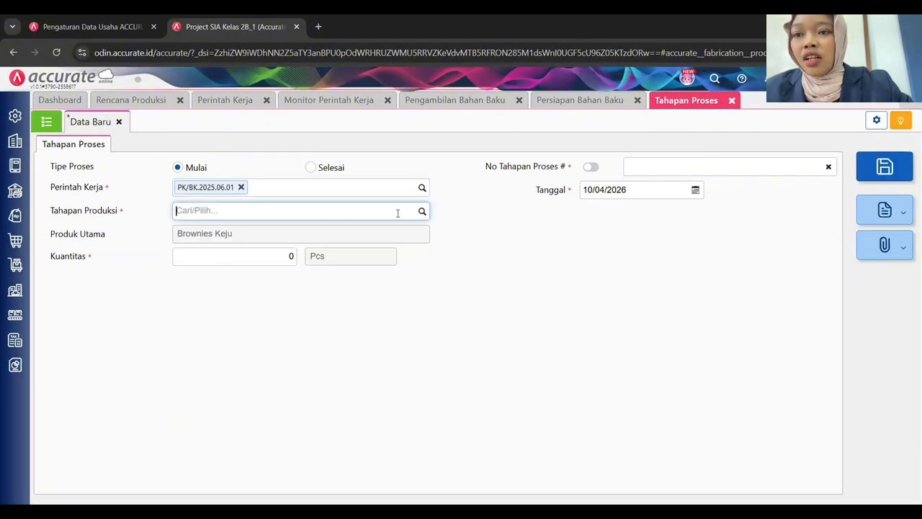
left_click(423, 212)
left_click(249, 233)
left_click(615, 190)
type("01/")
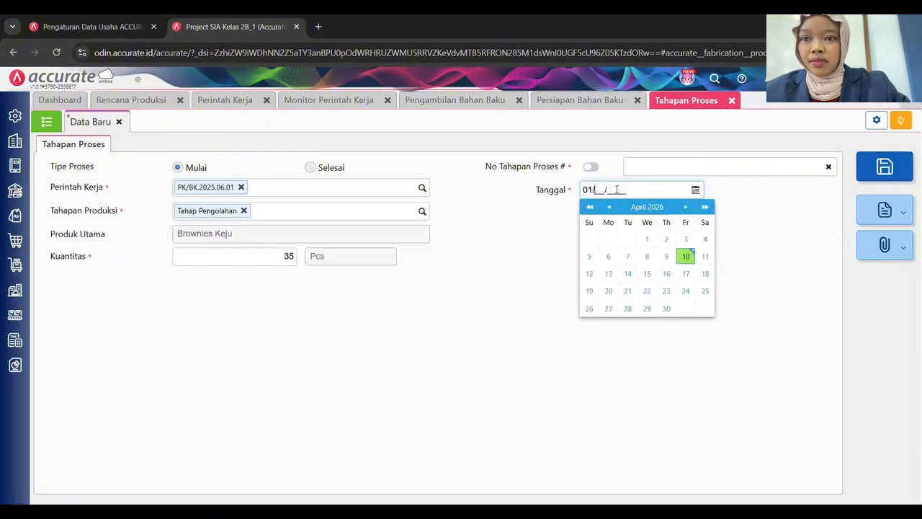
type("06/2025")
left_click(654, 165)
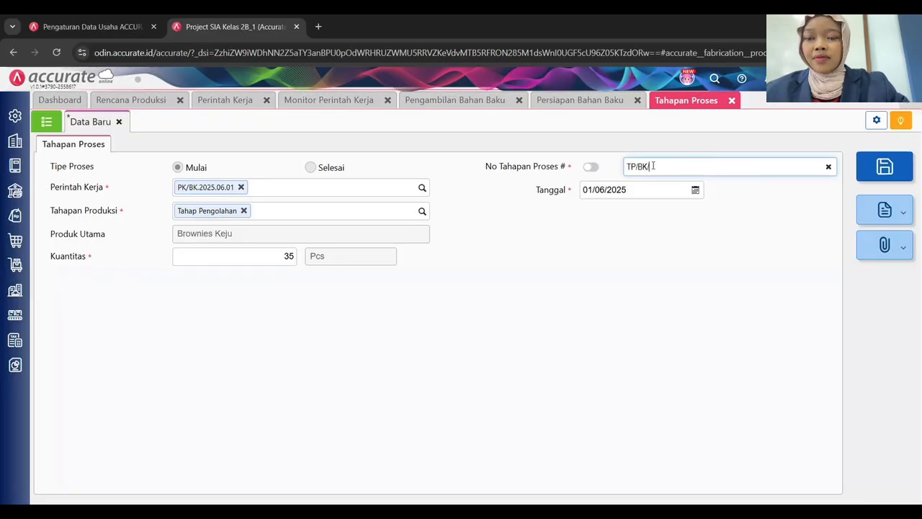
type("TP/BK/P.2025.06")
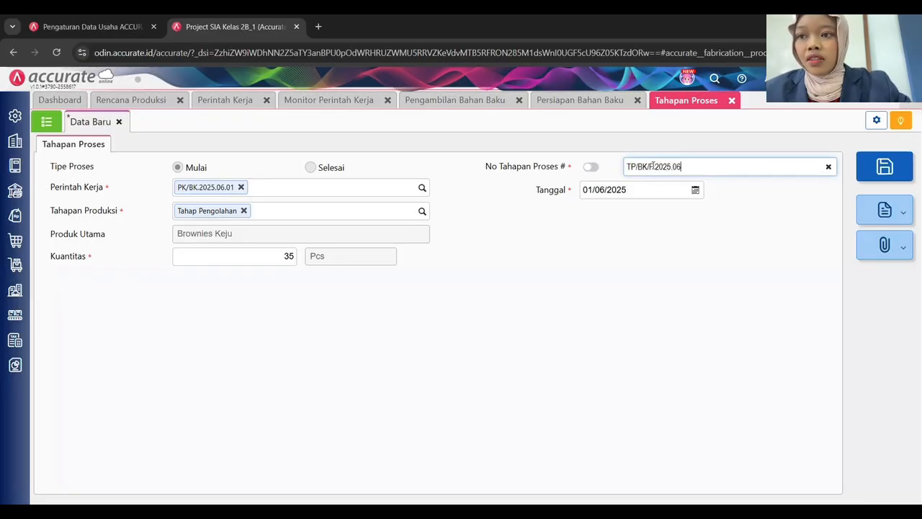
type(".01")
key("Tab")
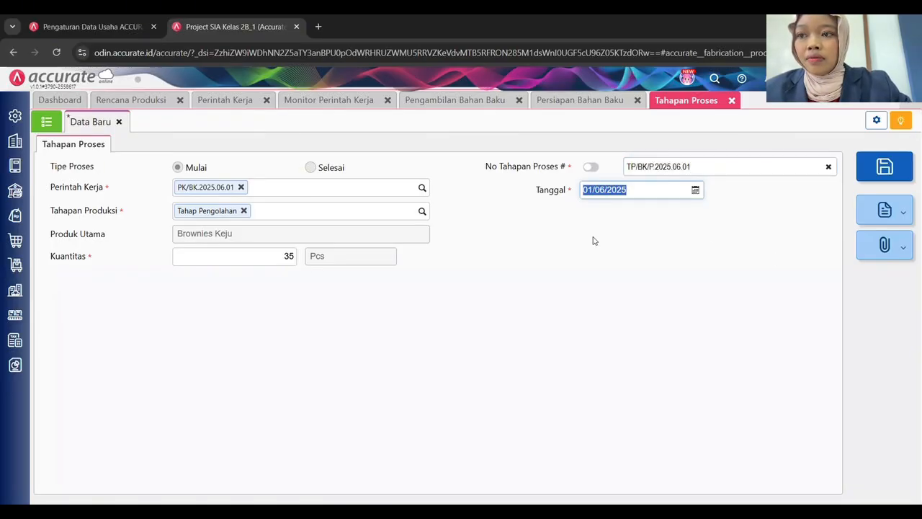
left_click(885, 167)
left_click(48, 122)
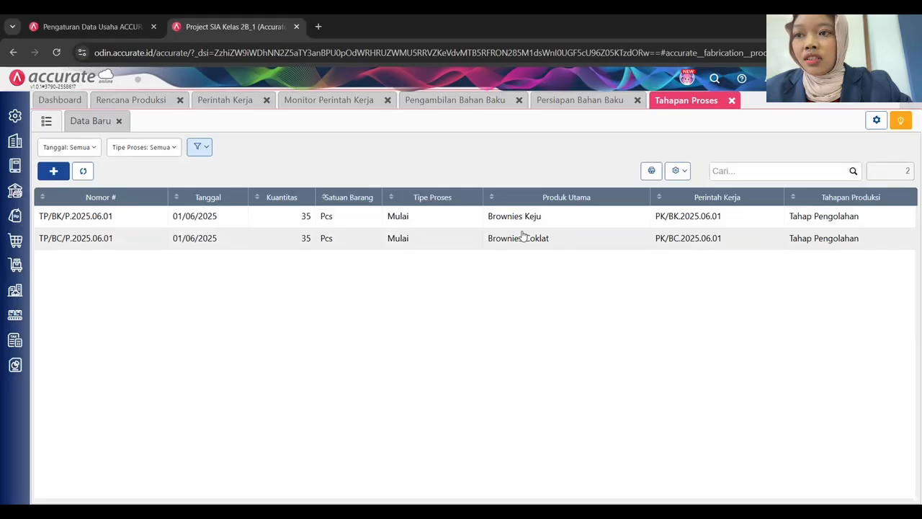
Review the production plan and work order lists, then start a new process-stage record.
left_click(137, 100)
left_click(46, 121)
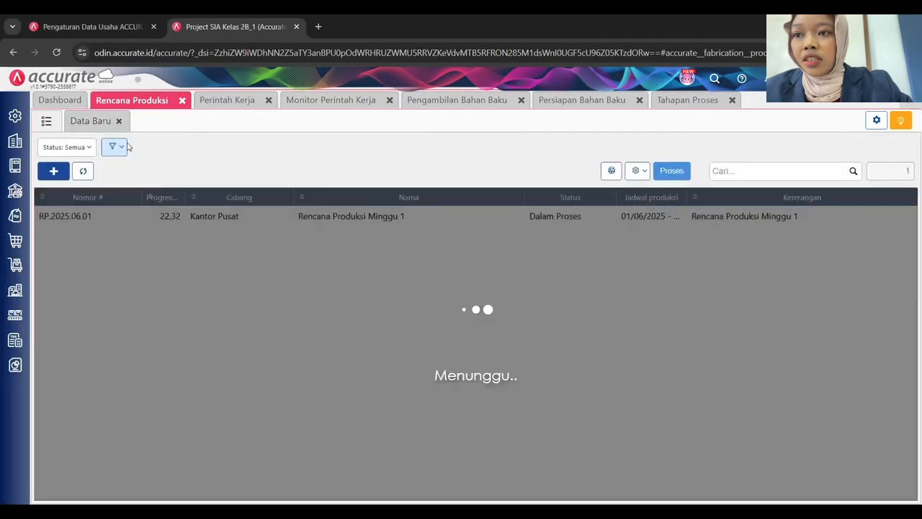
left_click(82, 171)
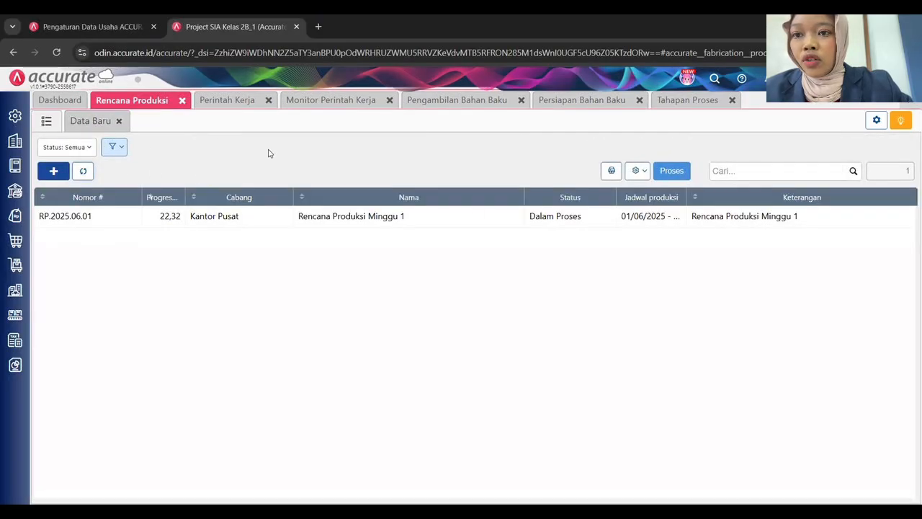
left_click(225, 101)
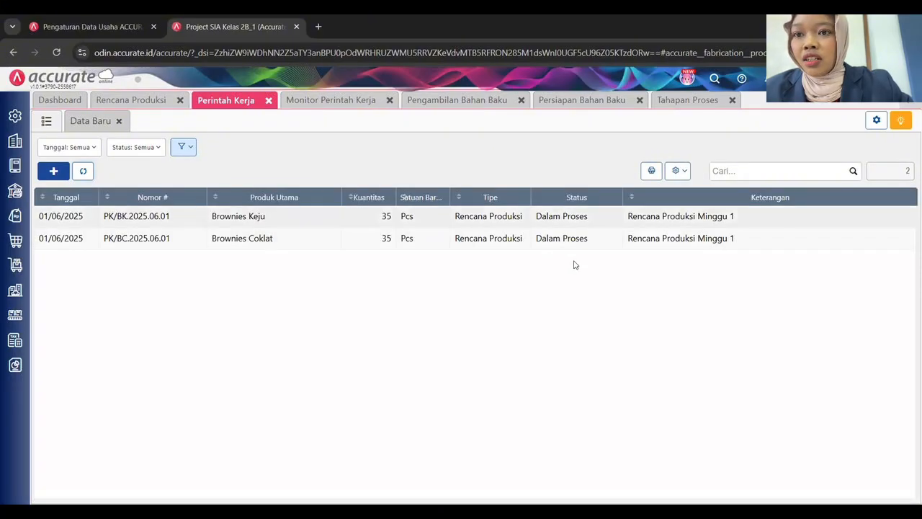
left_click(689, 101)
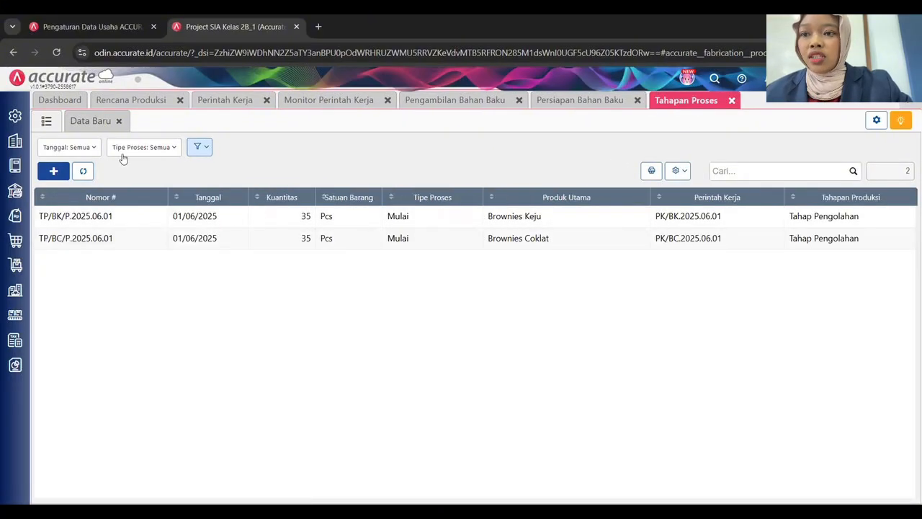
left_click(90, 121)
Save a Selesai record TP/BC/P.2025.06.02 for PK/BC.2025.06.01, Tahap Pengolahan, dated 01/06/2025.
left_click(310, 167)
left_click(422, 188)
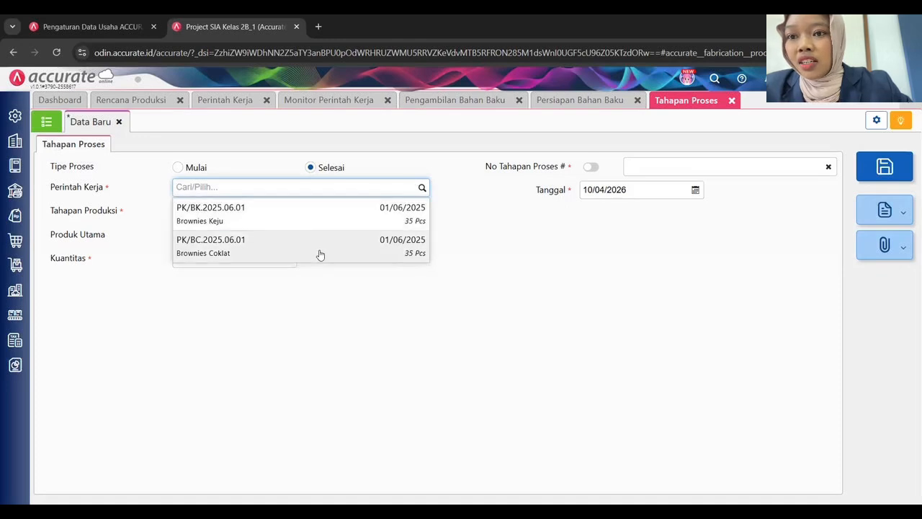
left_click(320, 249)
left_click(422, 211)
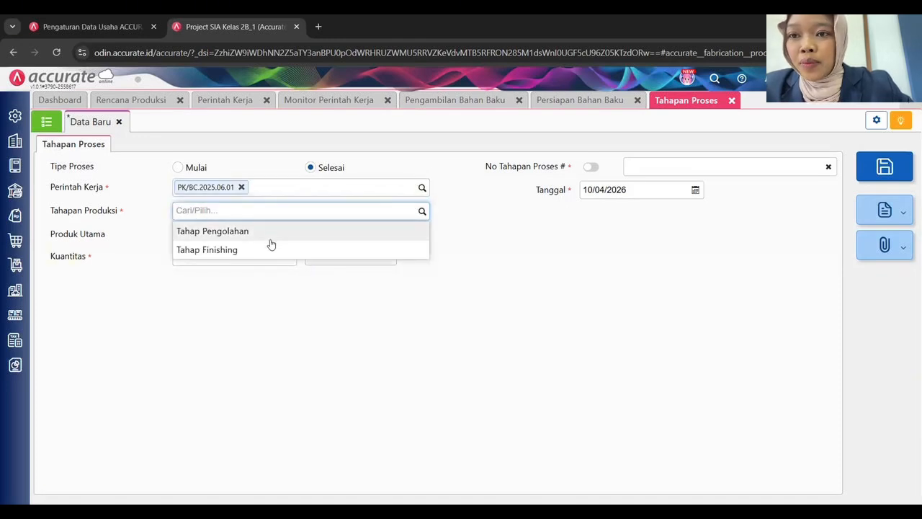
left_click(223, 231)
left_click(627, 188)
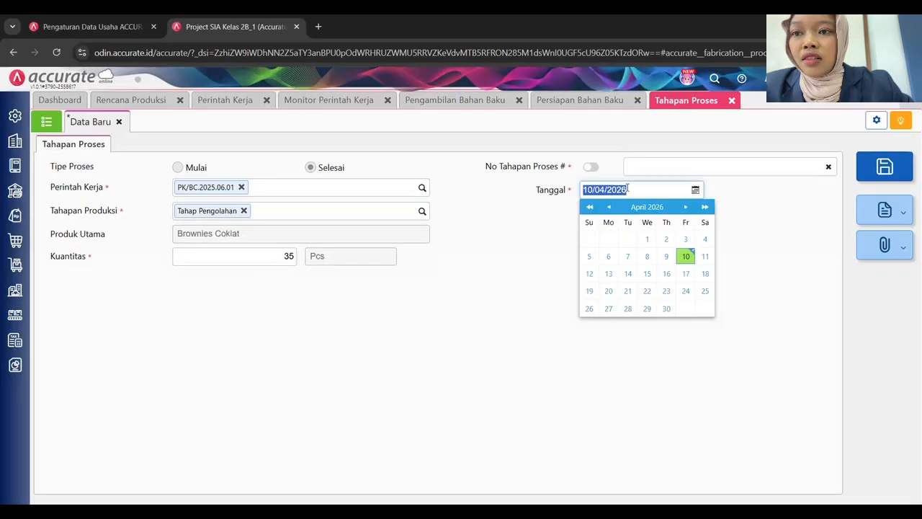
type("01/06/202")
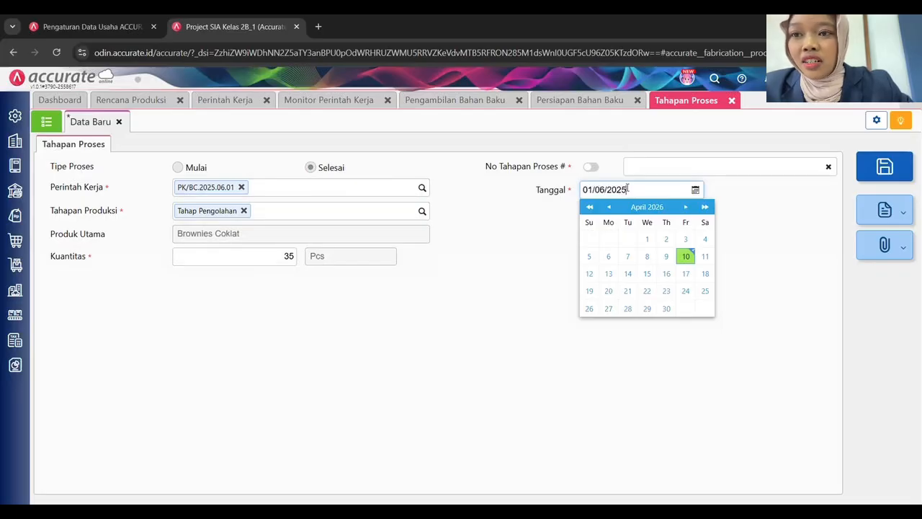
left_click(663, 166)
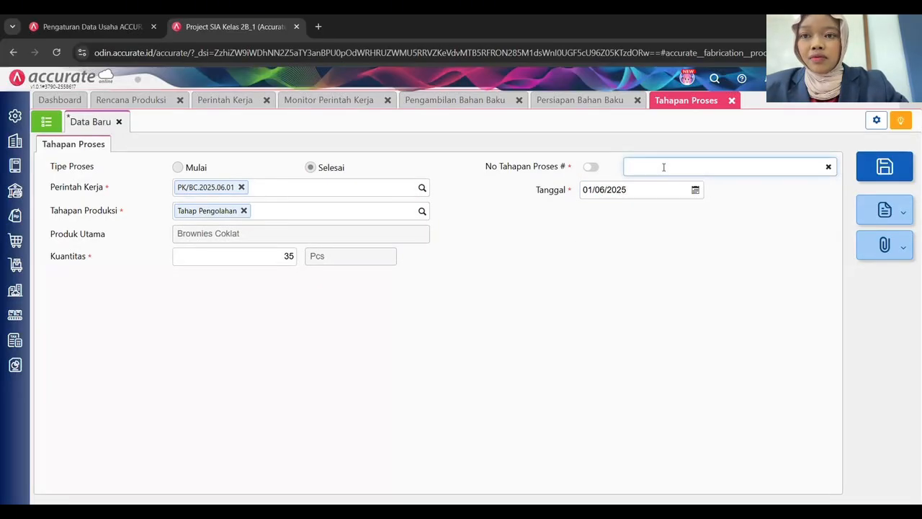
type("TP/BC")
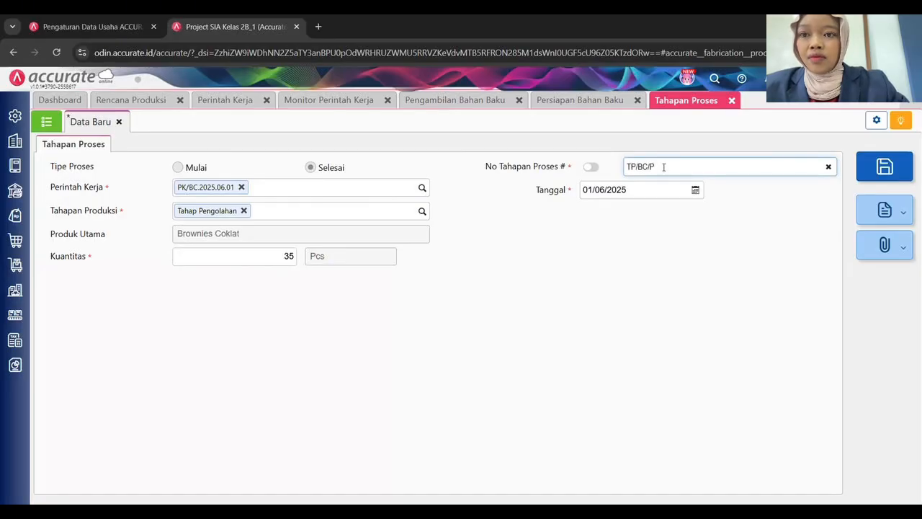
type("/P")
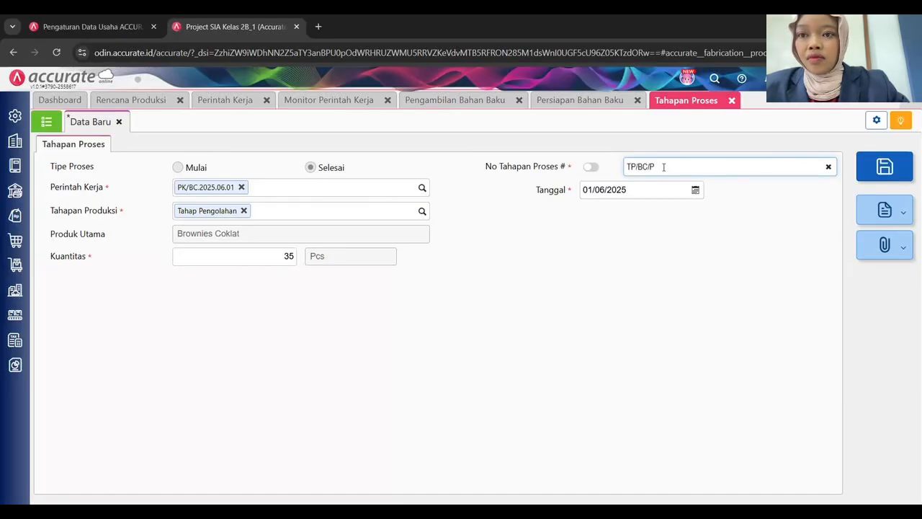
type("/2025/")
key("Tab")
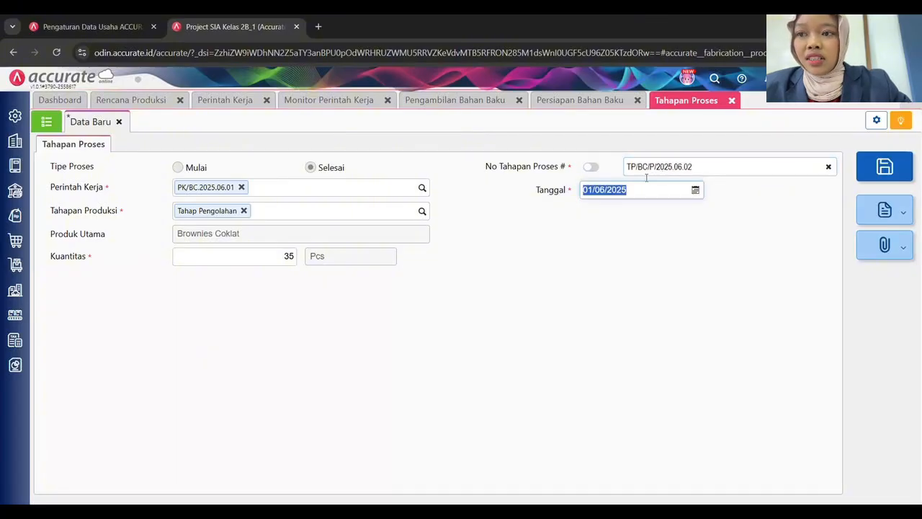
left_click(605, 264)
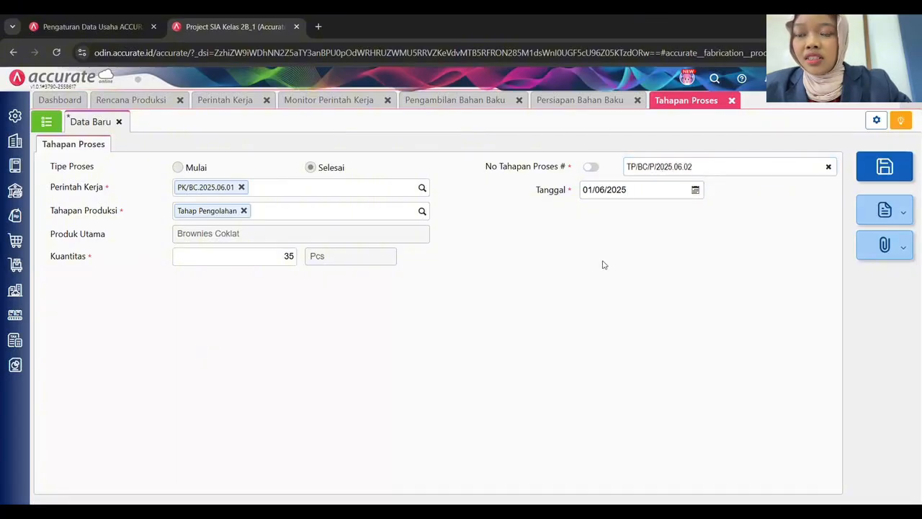
left_click(890, 170)
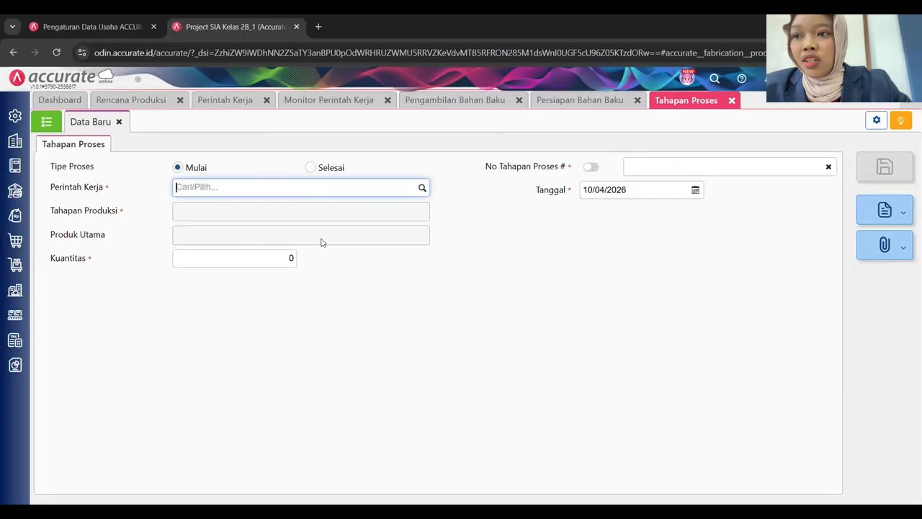
Save Selesai record TP/BK/P.2025.06.02 for PK/BK.2025.06.01, Tahap Pengolahan, dated 03/06/2025.
left_click(309, 167)
left_click(421, 188)
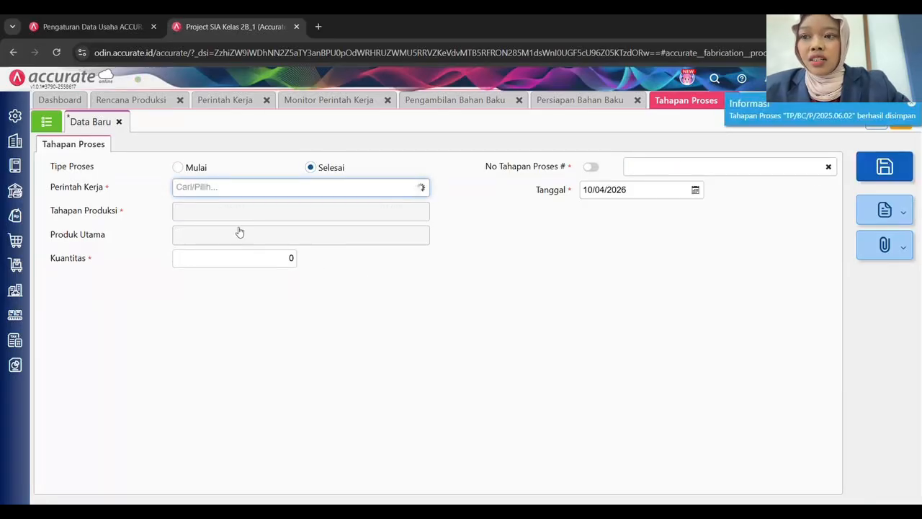
left_click(300, 229)
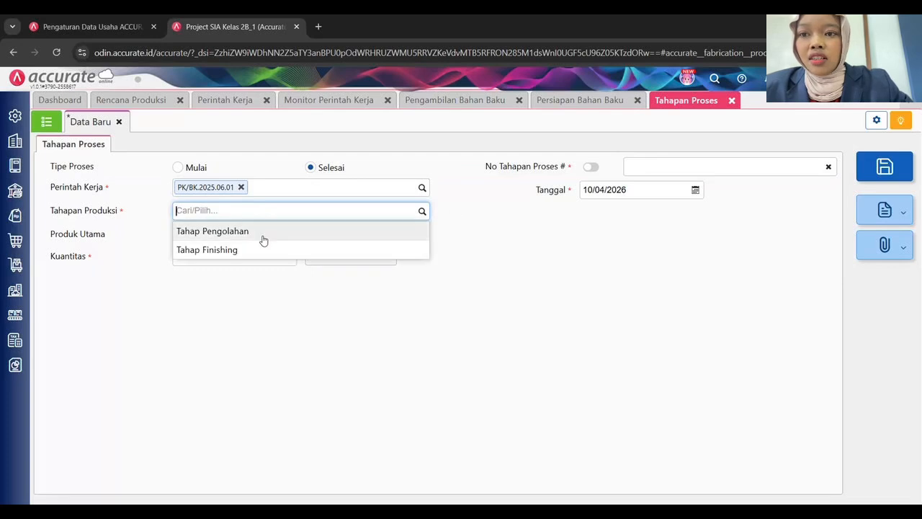
left_click(361, 228)
left_click(618, 190)
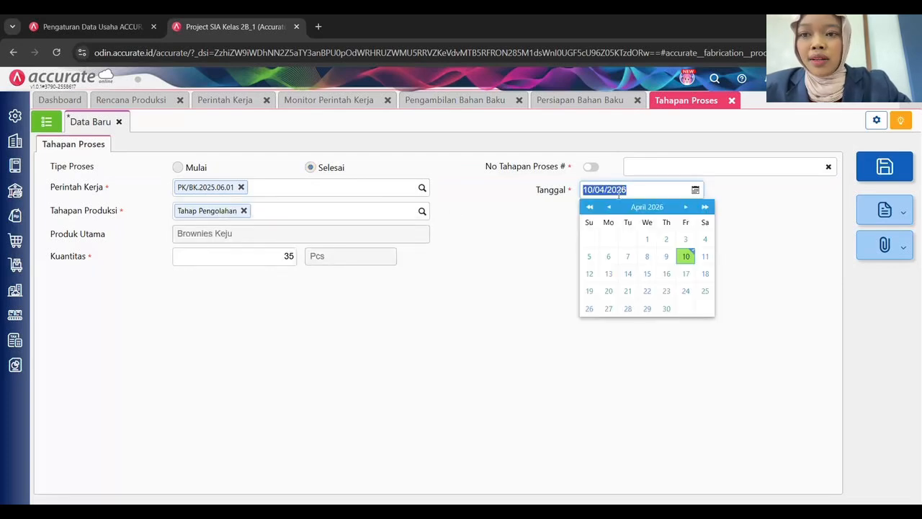
type("03")
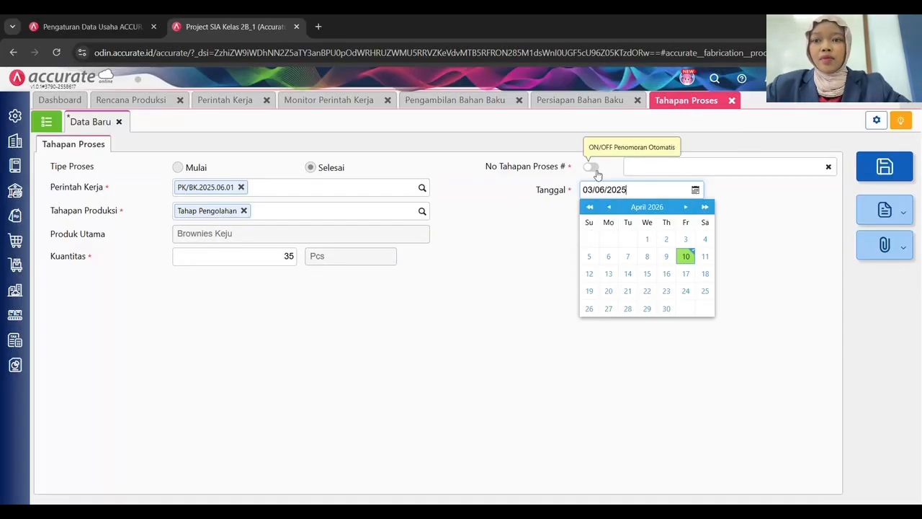
left_click(667, 167)
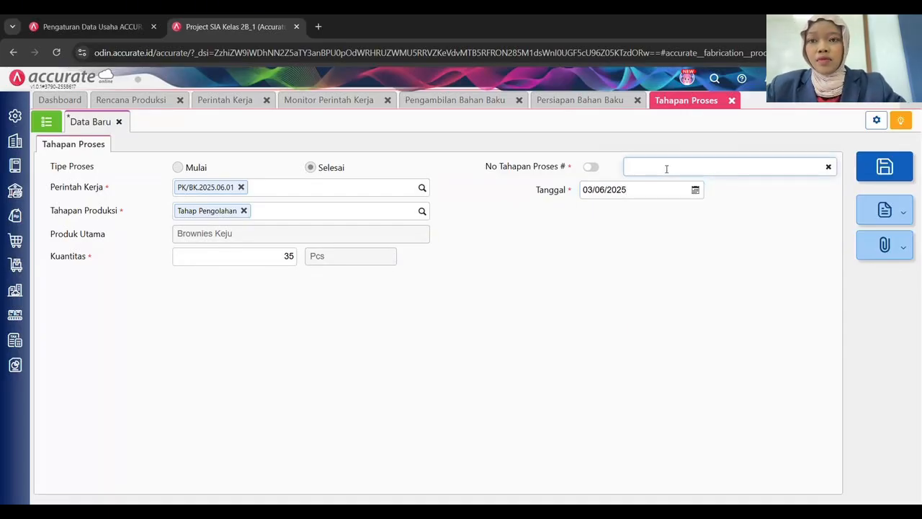
type("TP/BK")
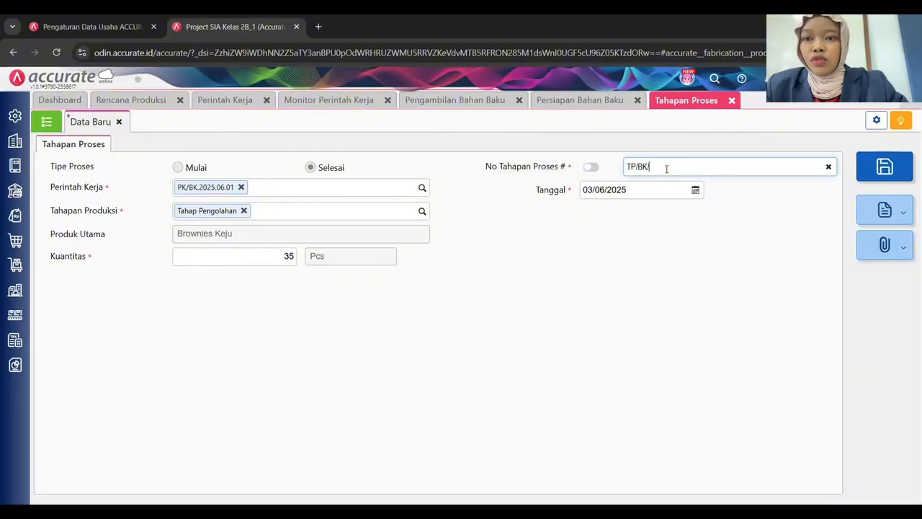
type("/P.2025.06.")
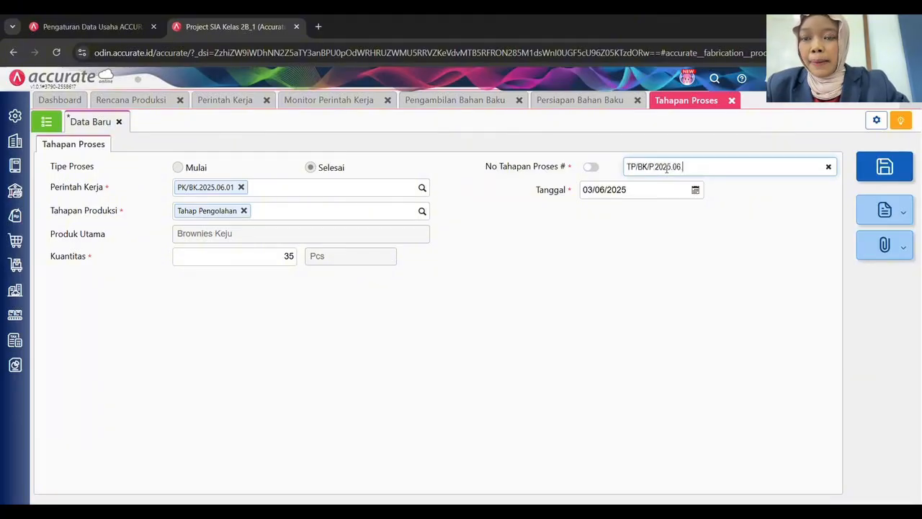
type("02")
left_click(870, 174)
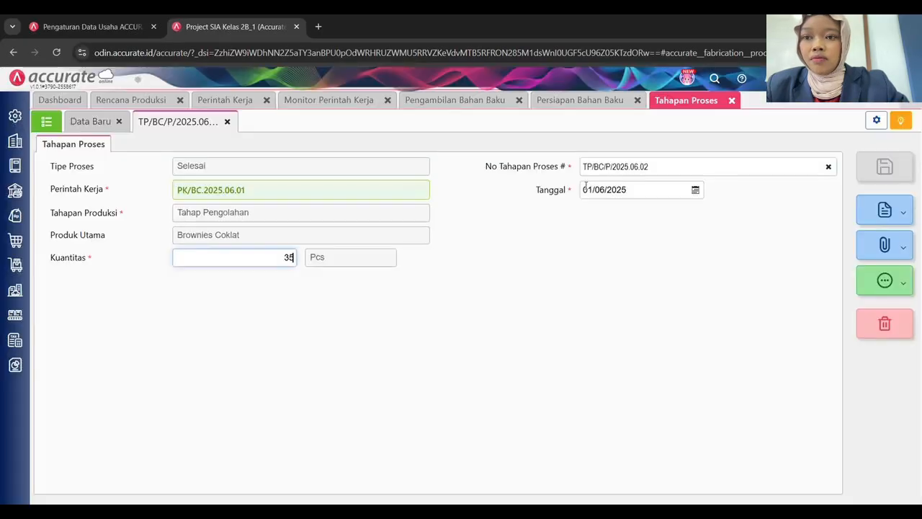
Change record TP/BC/P.2025.06.02's date to 03/06/2025 and save it.
left_click(588, 189)
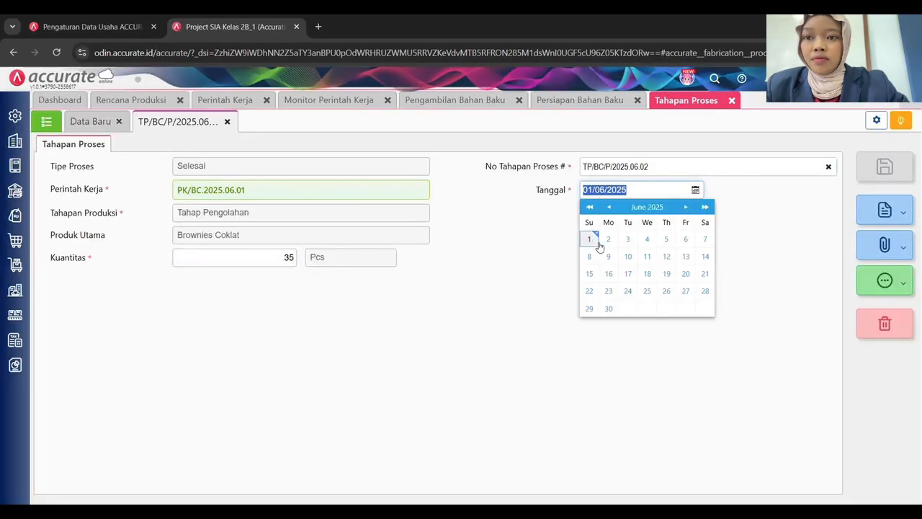
left_click(628, 239)
key("ctrl+s")
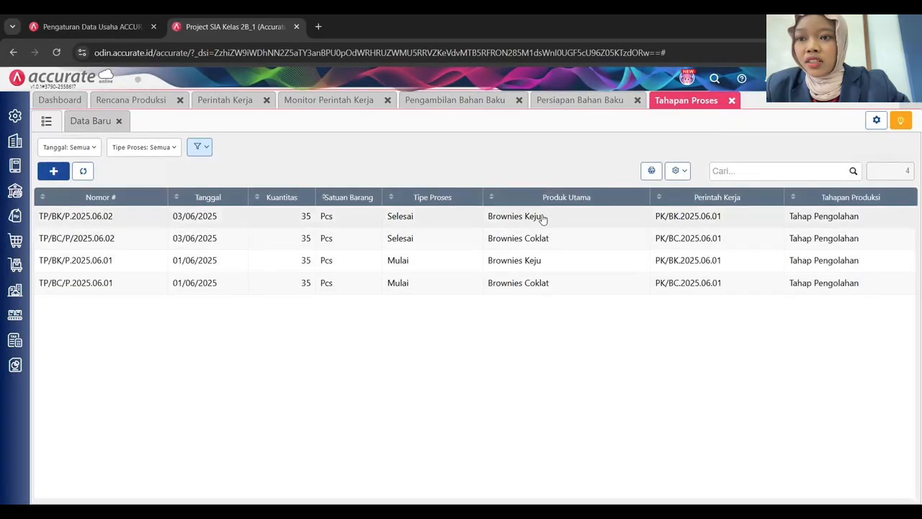
left_click(344, 102)
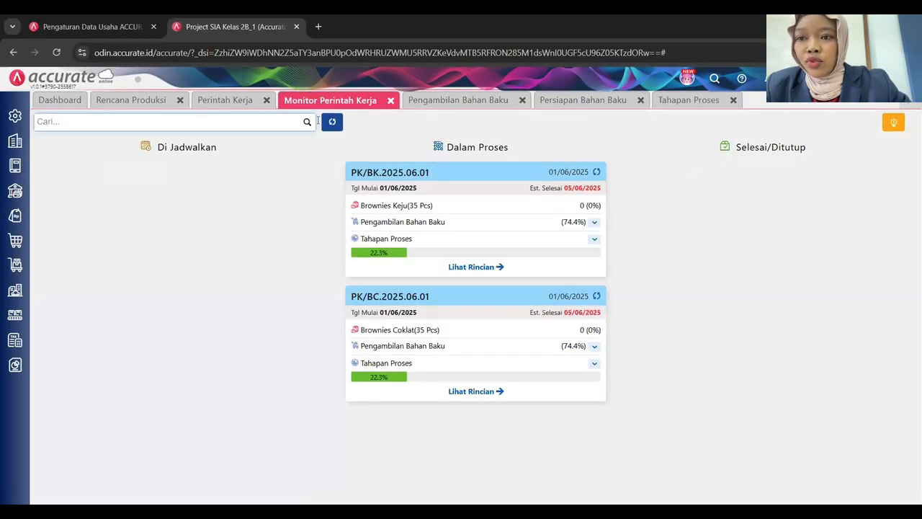
left_click(333, 123)
left_click(592, 223)
left_click(593, 357)
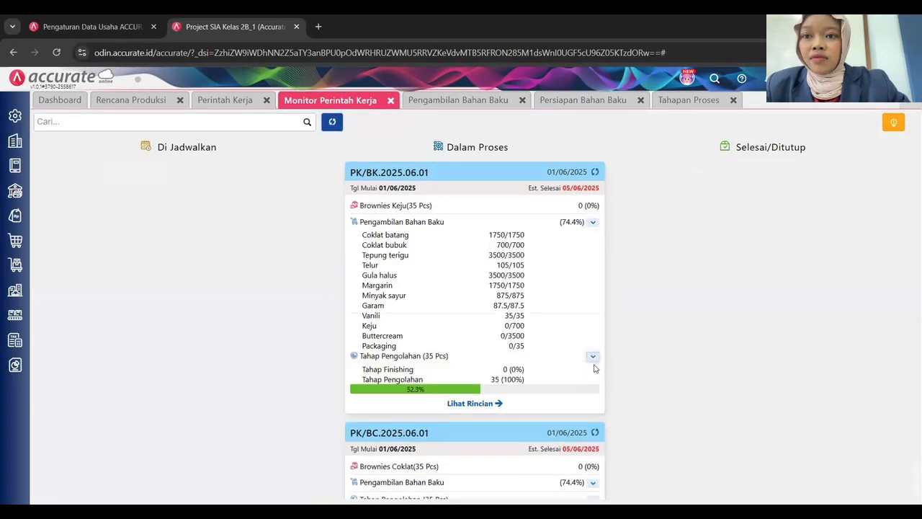
left_click(592, 384)
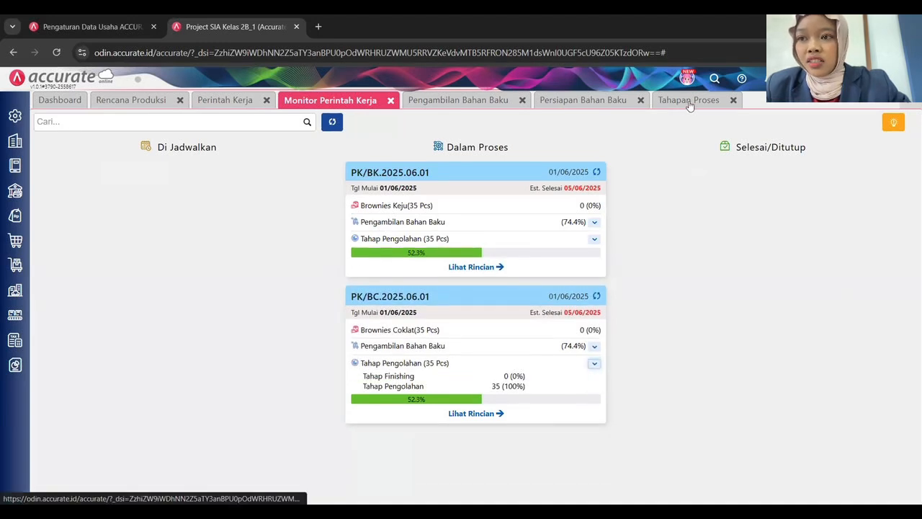
mouse_move(22, 317)
left_click(222, 396)
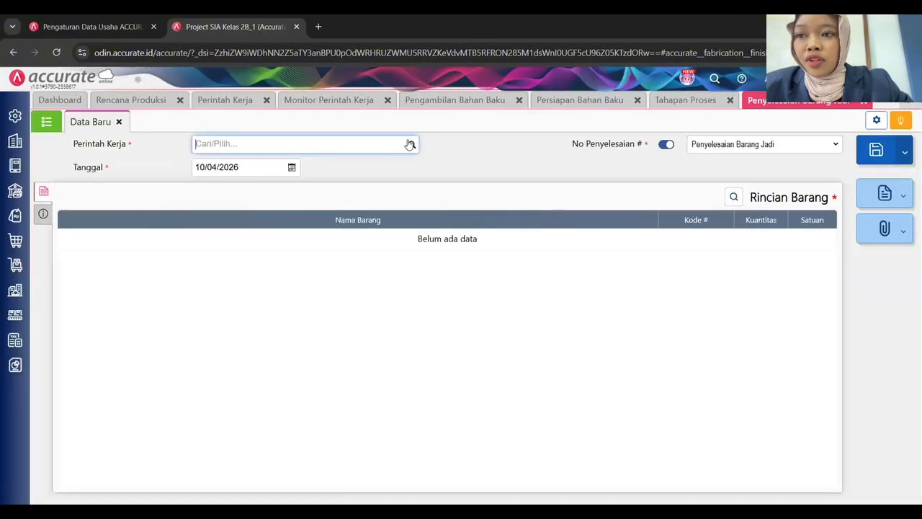
left_click(410, 145)
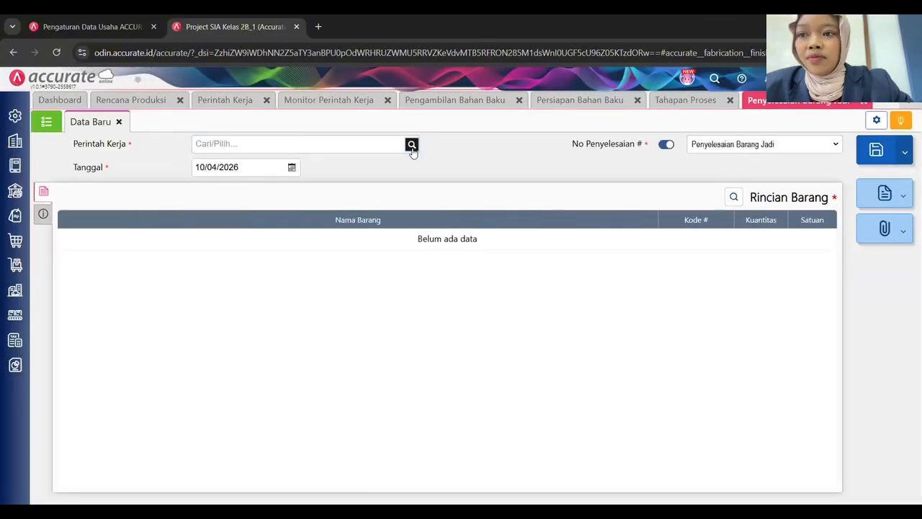
left_click(292, 203)
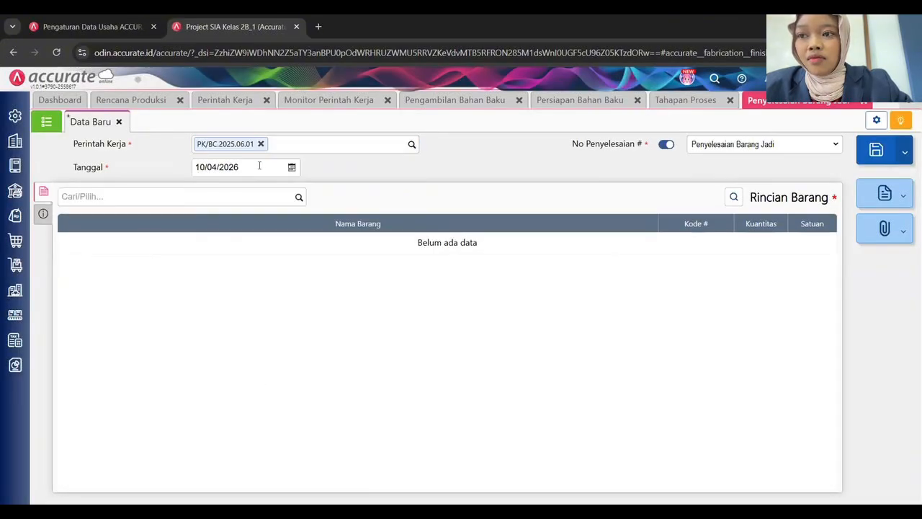
left_click(260, 166)
type("01")
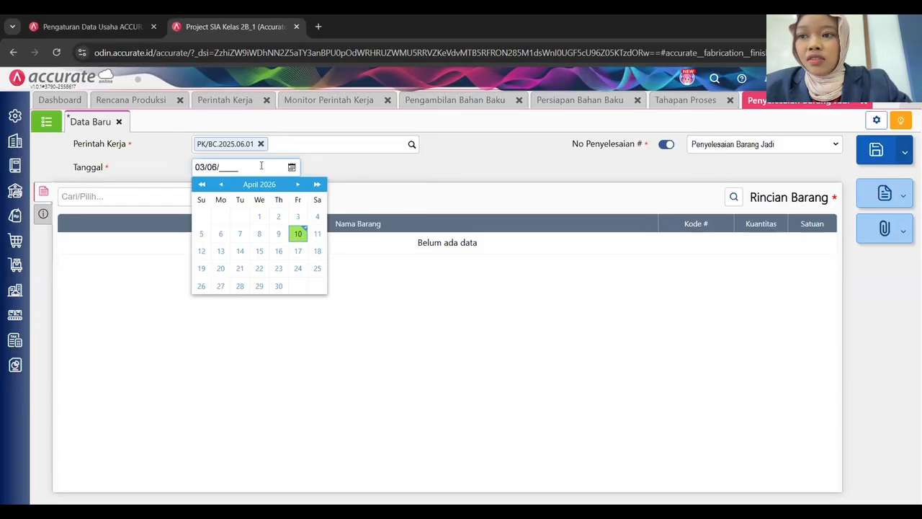
left_click(865, 102)
left_click(541, 311)
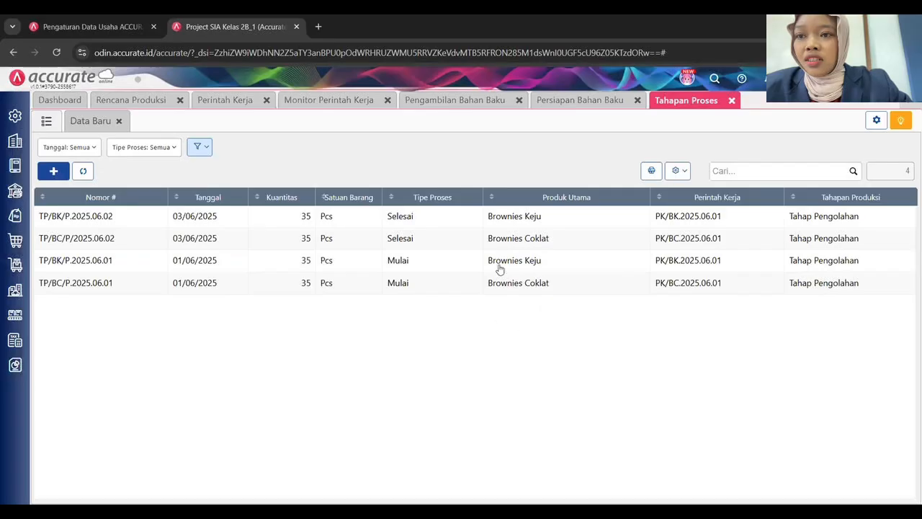
Start a pick-up for work order PK/BC.2025.06.01 dated 04/06/2025, numbered PNB/BC/F.2025.06.01.
left_click(458, 101)
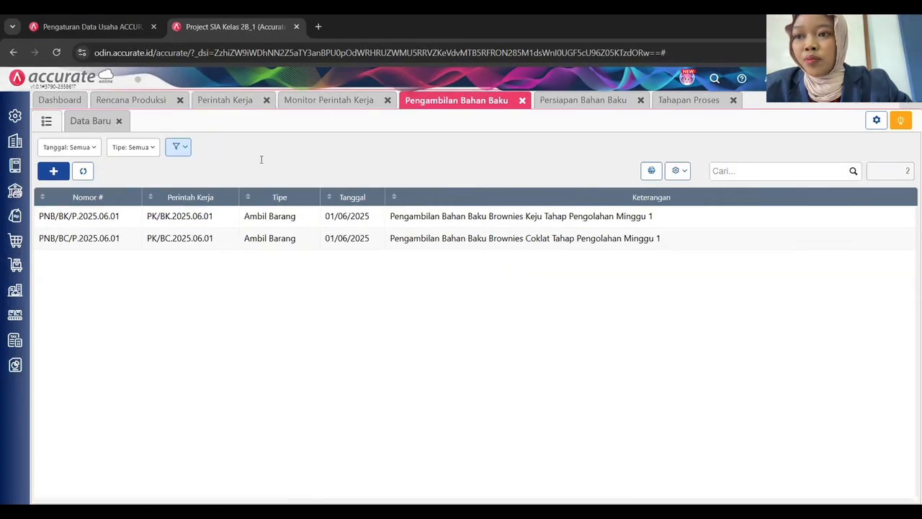
left_click(411, 165)
left_click(252, 225)
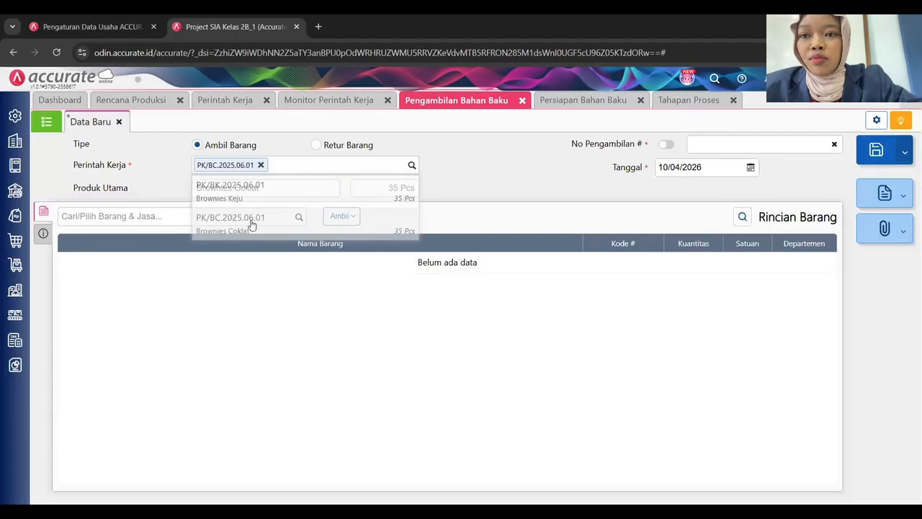
left_click(696, 166)
type("04/0")
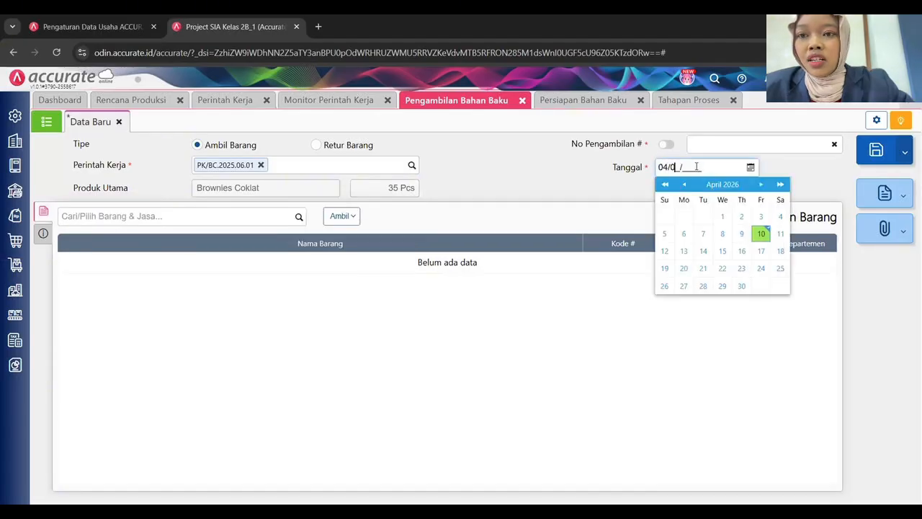
type("6/2025")
left_click(735, 146)
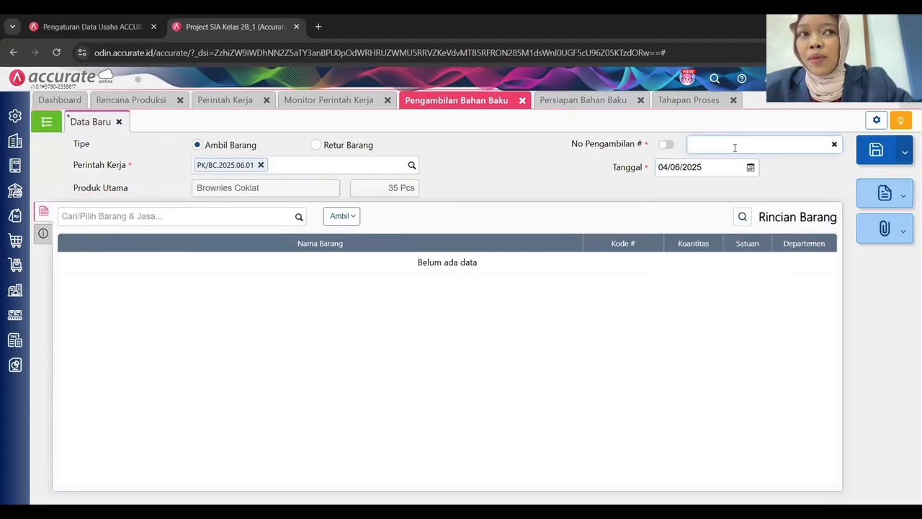
type("PNB/BC/F.2025.06.01")
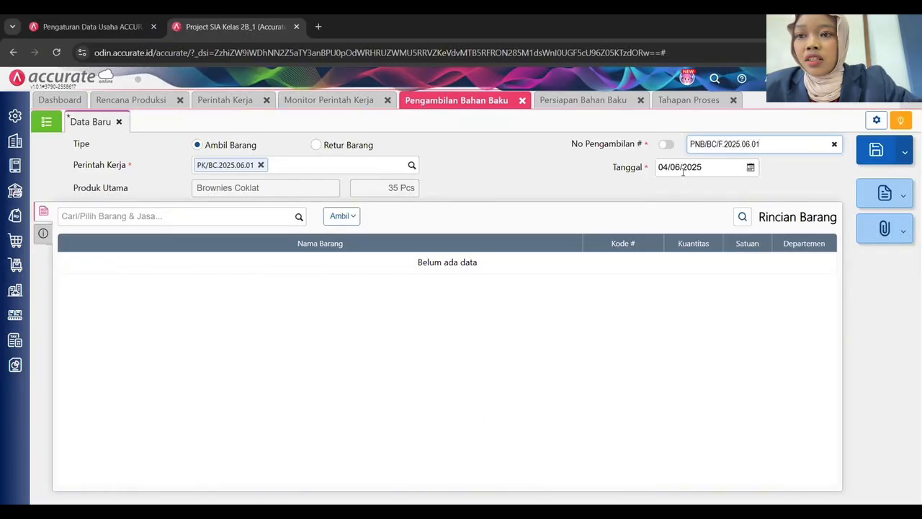
key("Tab")
Add the three untaken Tahap Finishing materials, write the Brownies Coklat finishing note, and attempt saving.
left_click(337, 217)
left_click(340, 237)
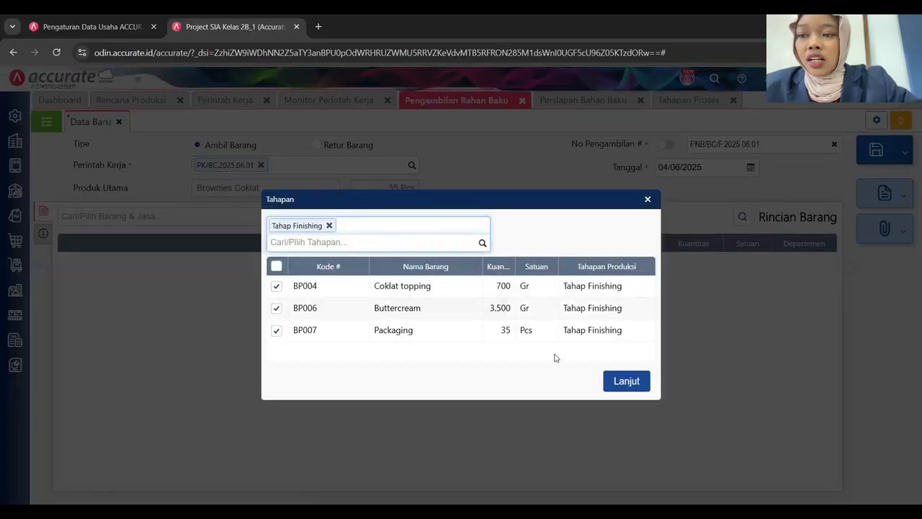
left_click(624, 379)
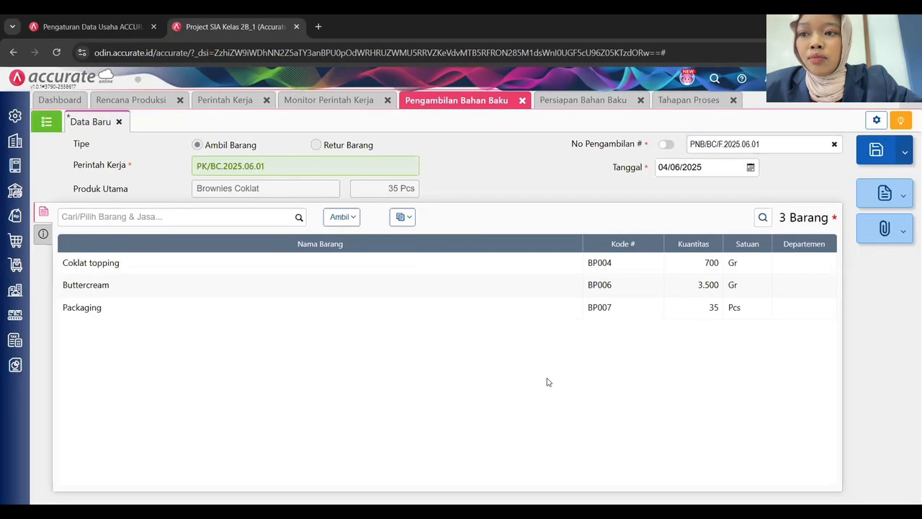
left_click(43, 233)
left_click(249, 256)
type("Pengambilan ")
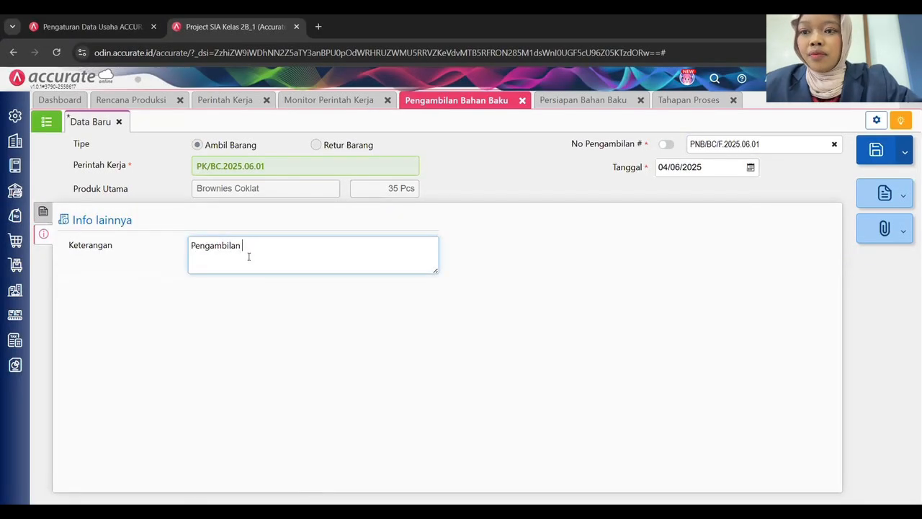
type("Bahan Baku Brownies")
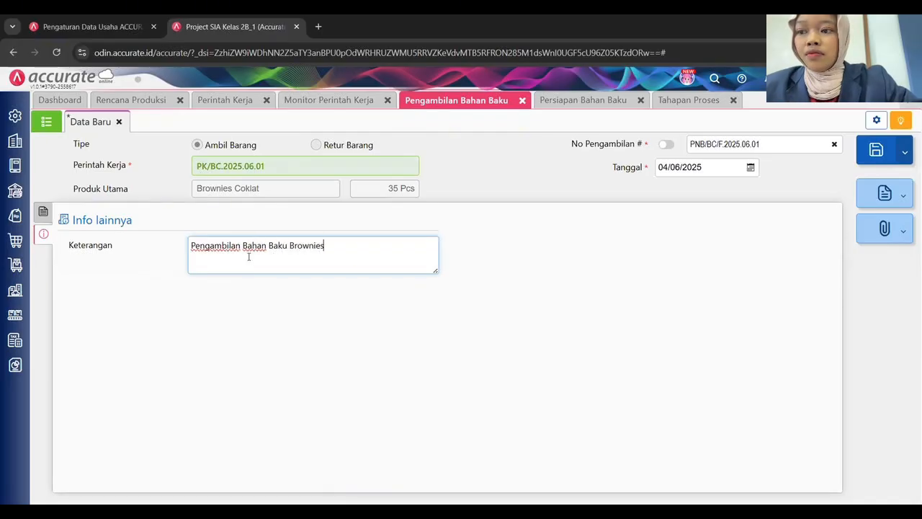
type(" Coklat Tahap Finishing")
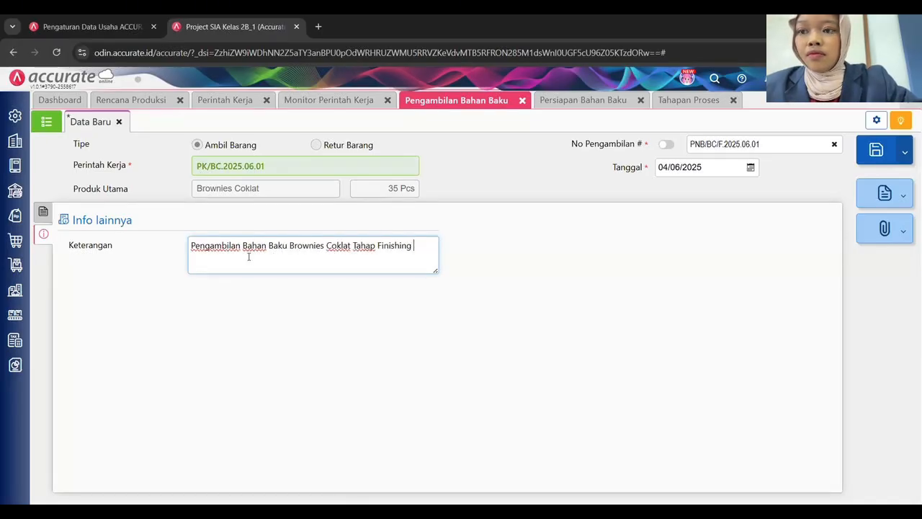
type(" Mingg")
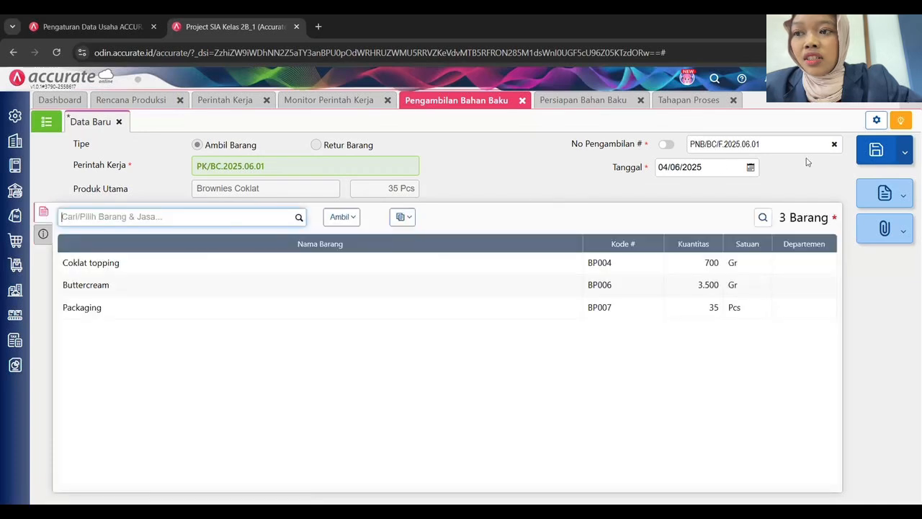
left_click(876, 152)
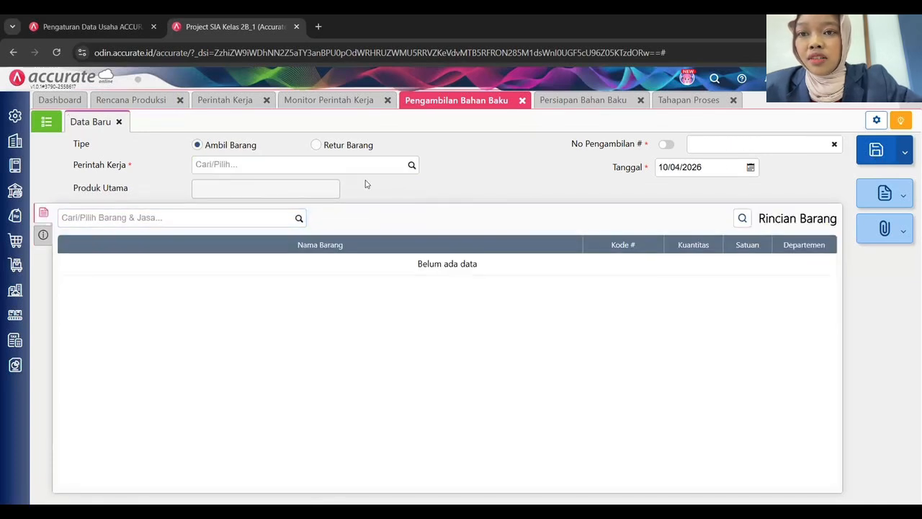
Dismiss the save error and reopen the failed pick-up record for editing.
left_click(412, 167)
left_click(502, 177)
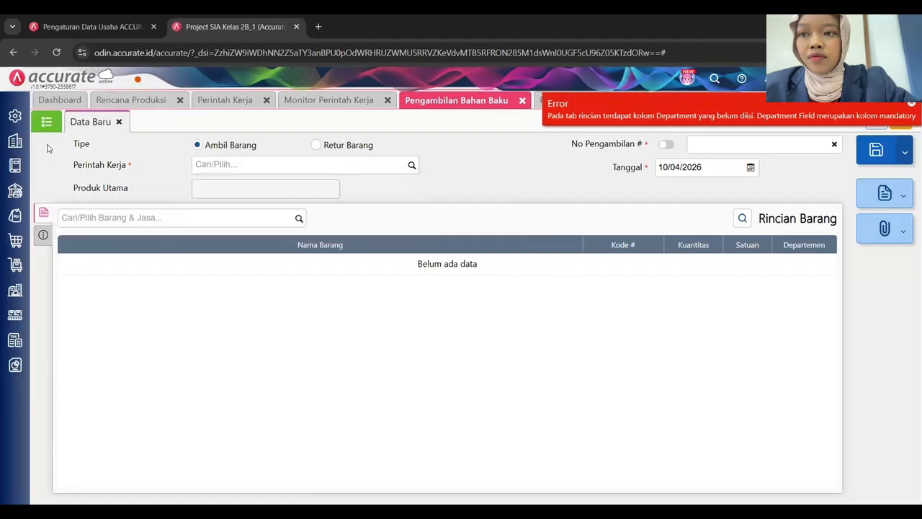
left_click(47, 119)
left_click(88, 121)
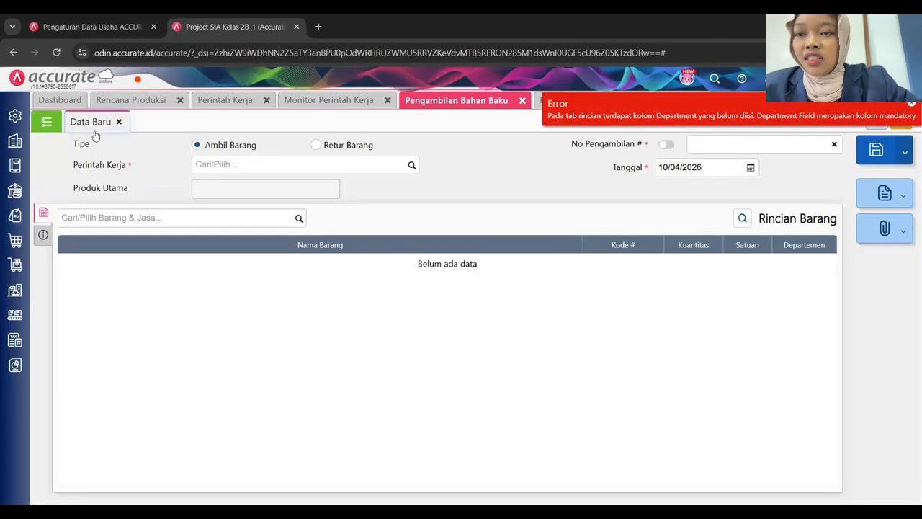
left_click(138, 81)
left_click(199, 213)
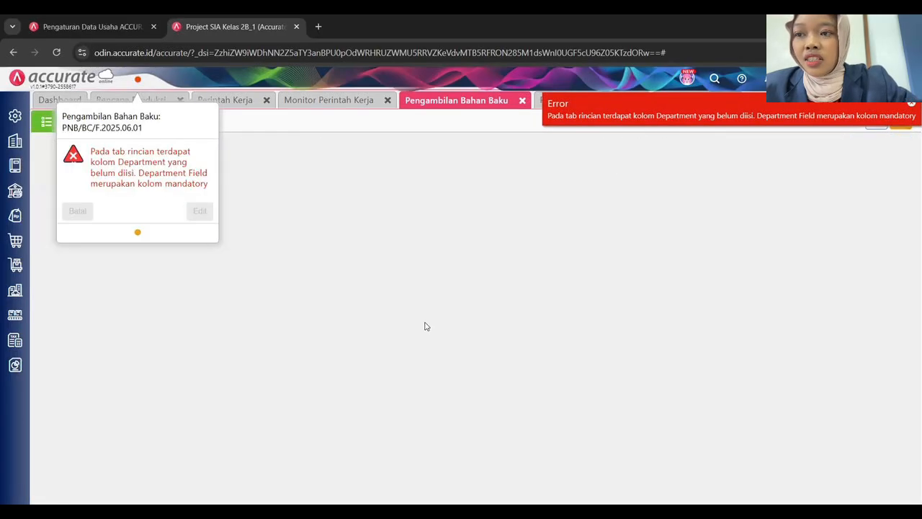
left_click(728, 265)
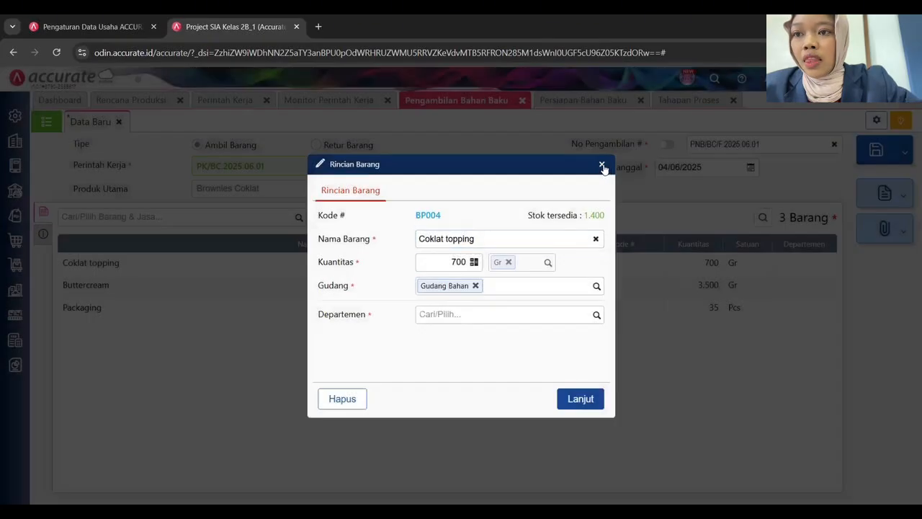
left_click(603, 165)
Assign Departemen 2 to every item row and save the pick-up.
left_click(402, 216)
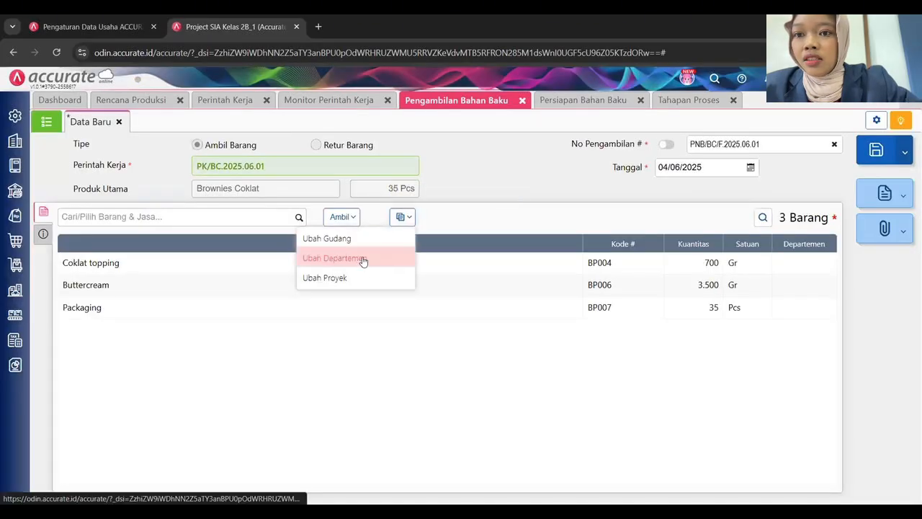
left_click(334, 257)
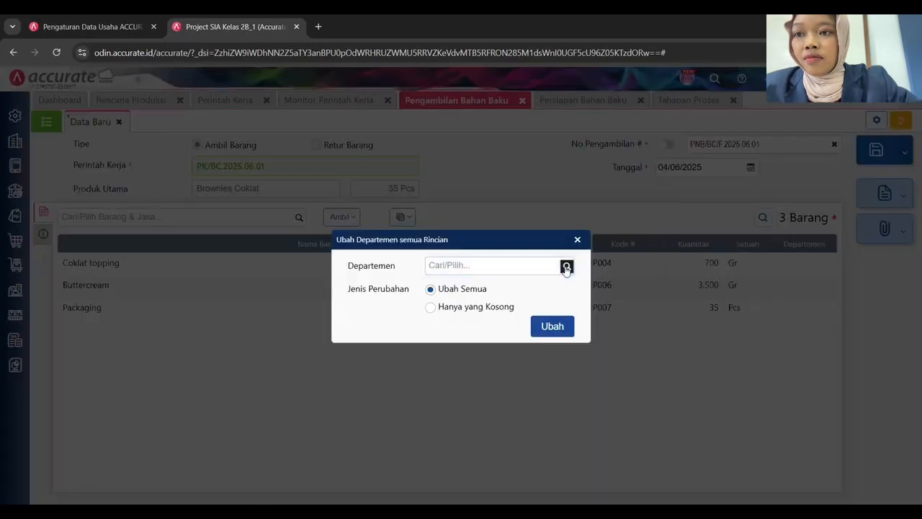
left_click(476, 264)
left_click(457, 323)
left_click(541, 325)
key("ctrl+s")
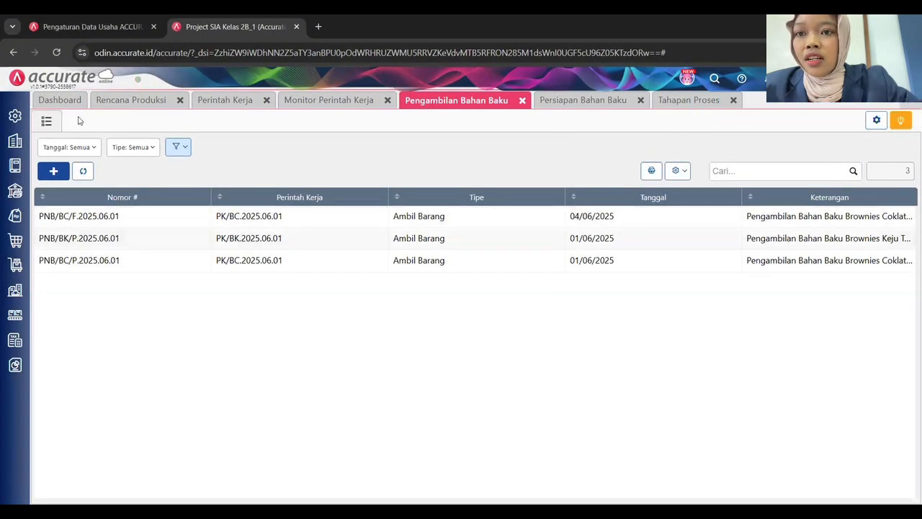
Start a pick-up for work order PK/BK.2025.06.01, numbered PNB/BK/F.2025.06.01, dated 04/06/2025.
left_click(55, 170)
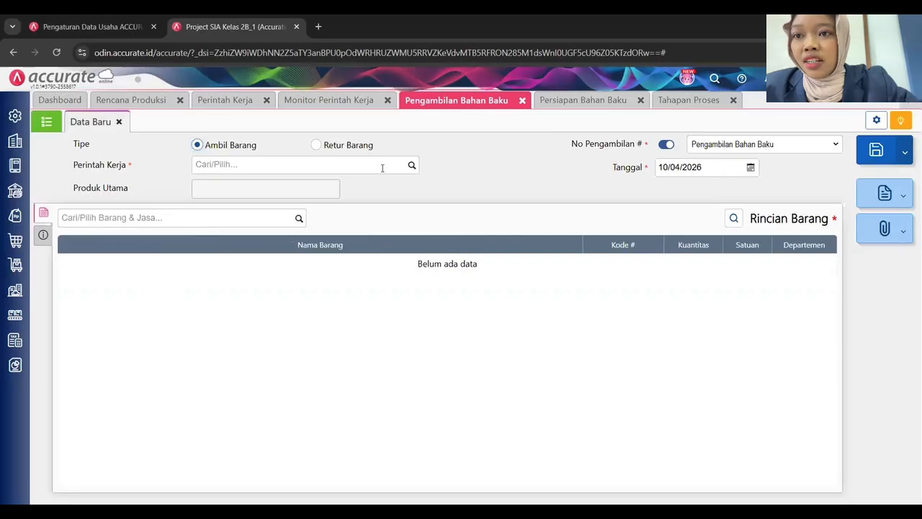
left_click(408, 167)
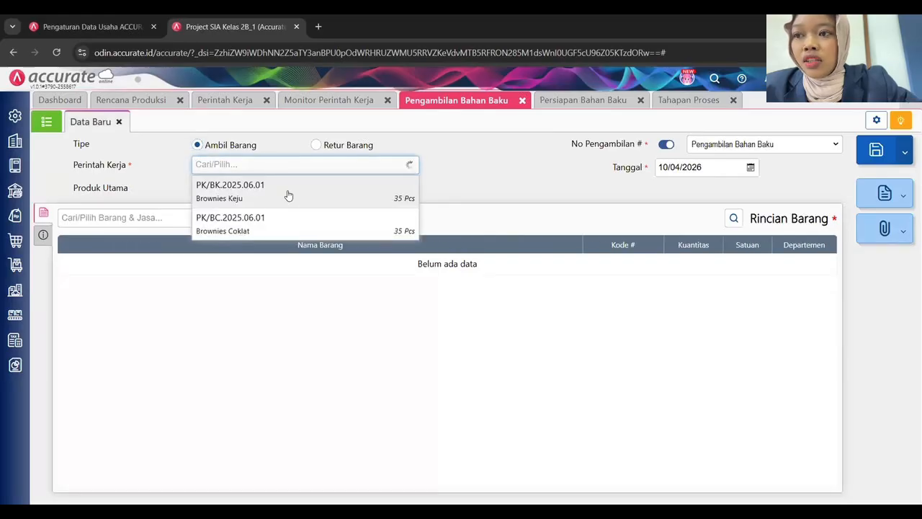
left_click(288, 191)
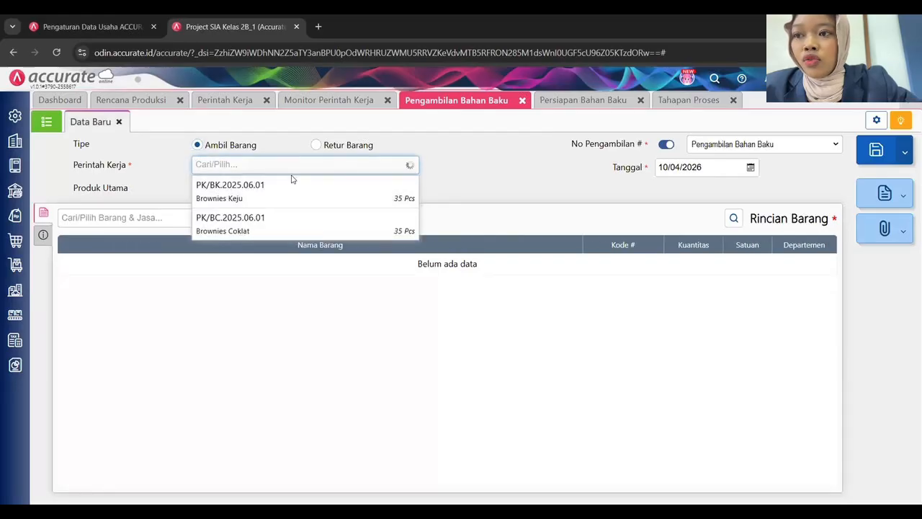
left_click(668, 145)
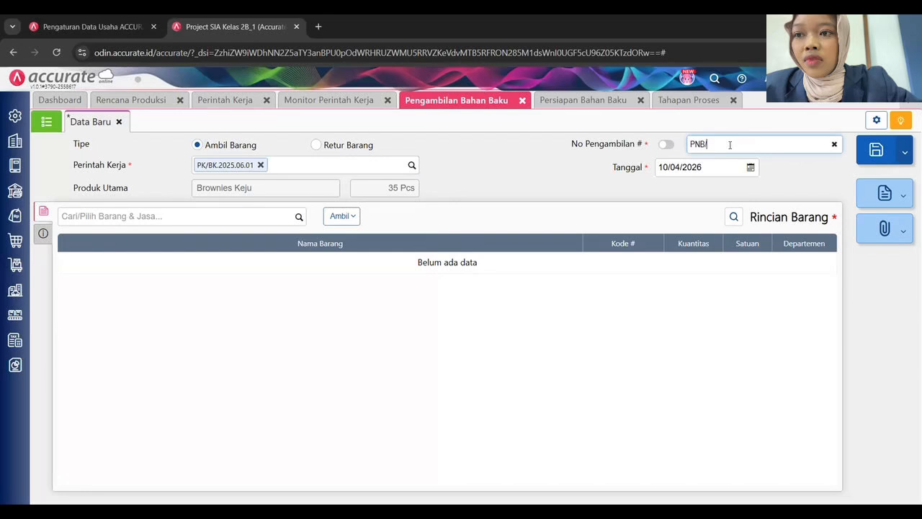
type("PNB/BK/F.2025.06.0")
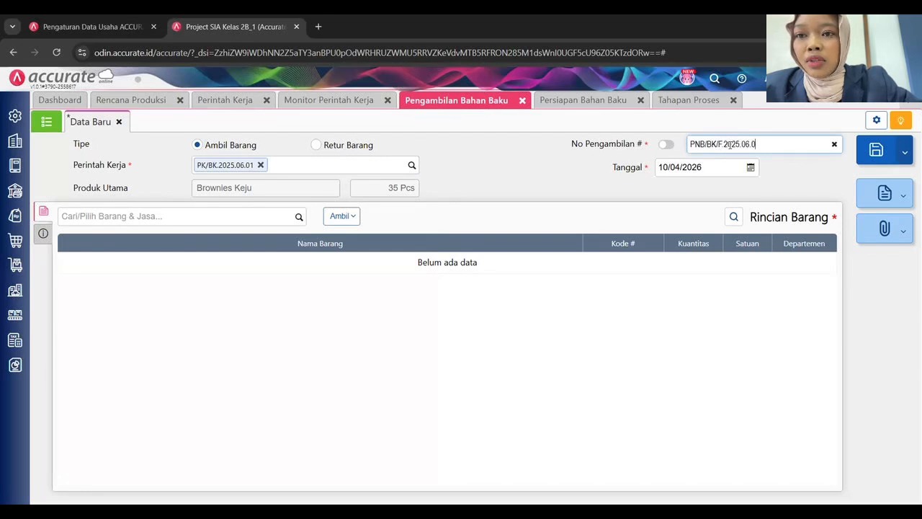
type("1")
key("Tab")
type("04/")
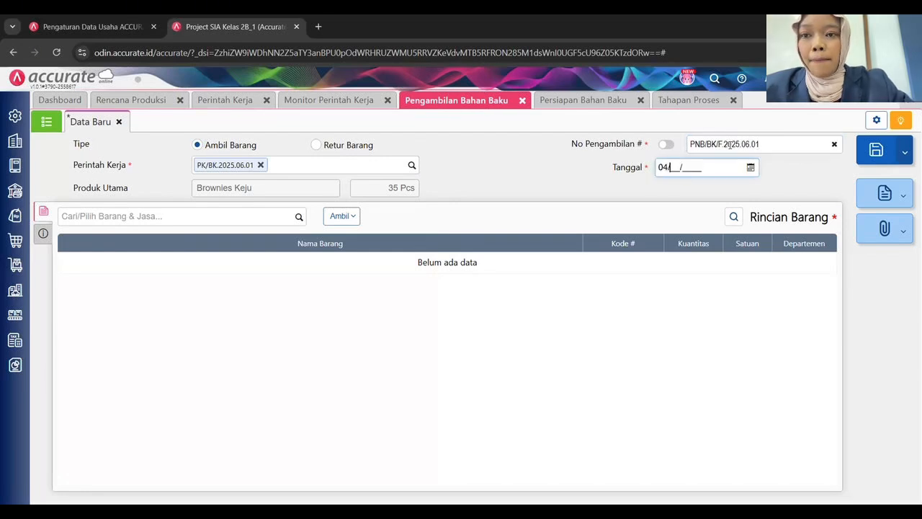
type("06/2025")
Load the Tahap Finishing stage materials and assign every item row to Departemen 2.
left_click(342, 214)
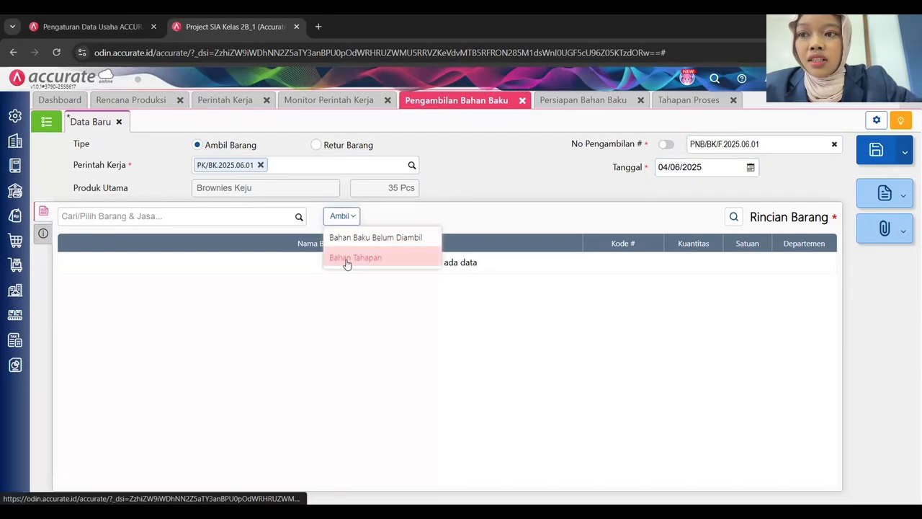
left_click(346, 260)
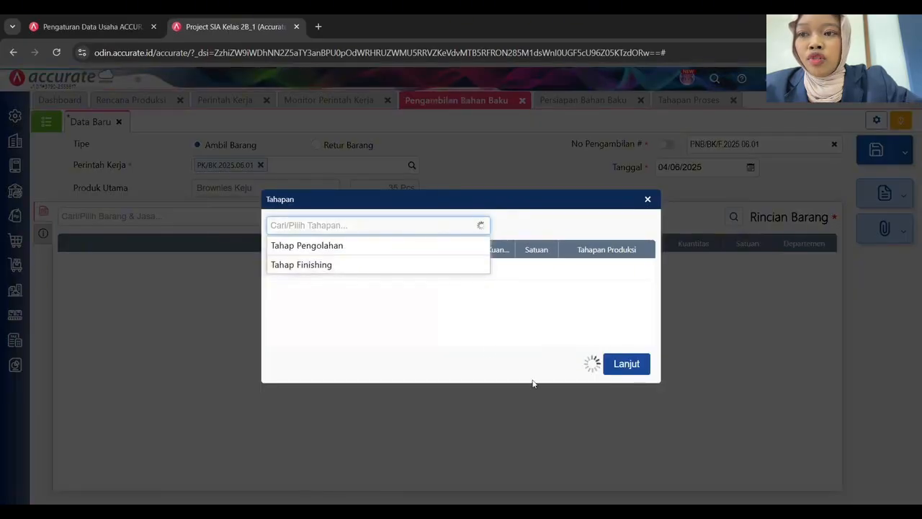
left_click(433, 264)
left_click(625, 381)
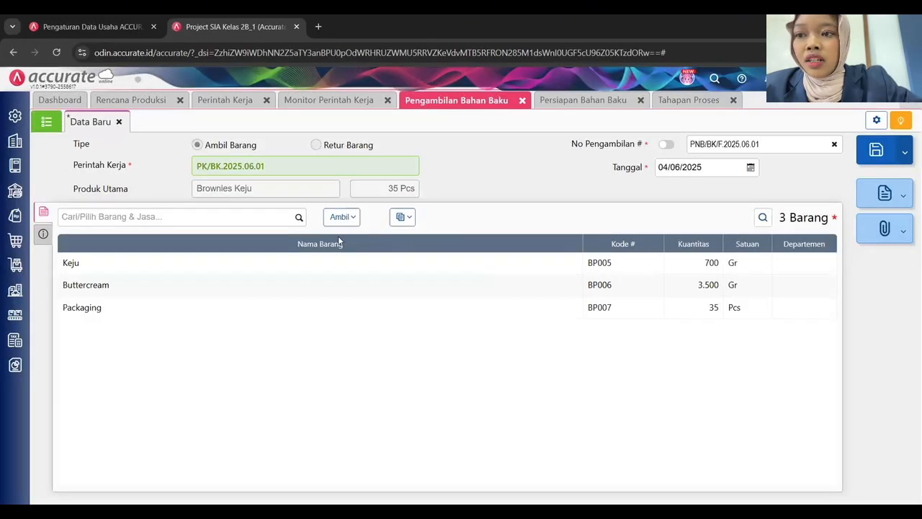
left_click(407, 225)
left_click(370, 254)
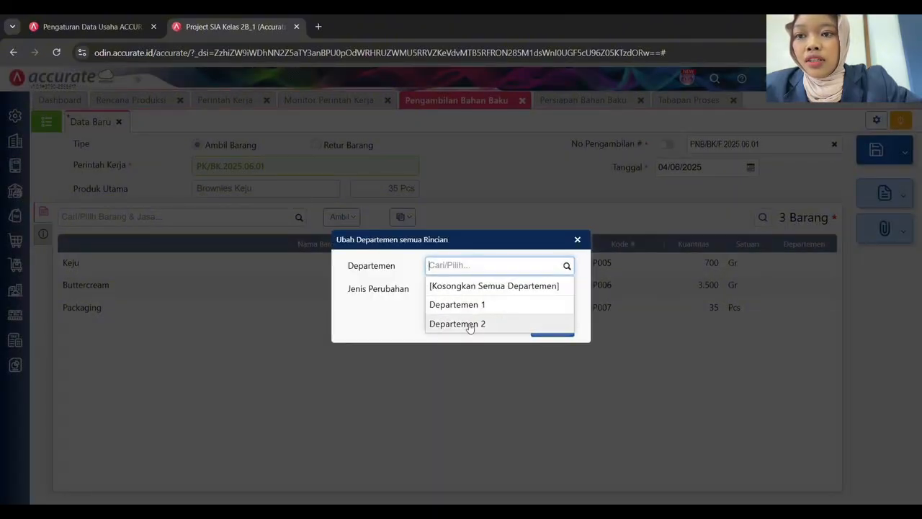
left_click(469, 325)
left_click(552, 327)
Describe it as 'Pengambilan Bahan Baku Brownies Keju Tahap Finishing Minggu 1', save, and refresh the list.
left_click(43, 233)
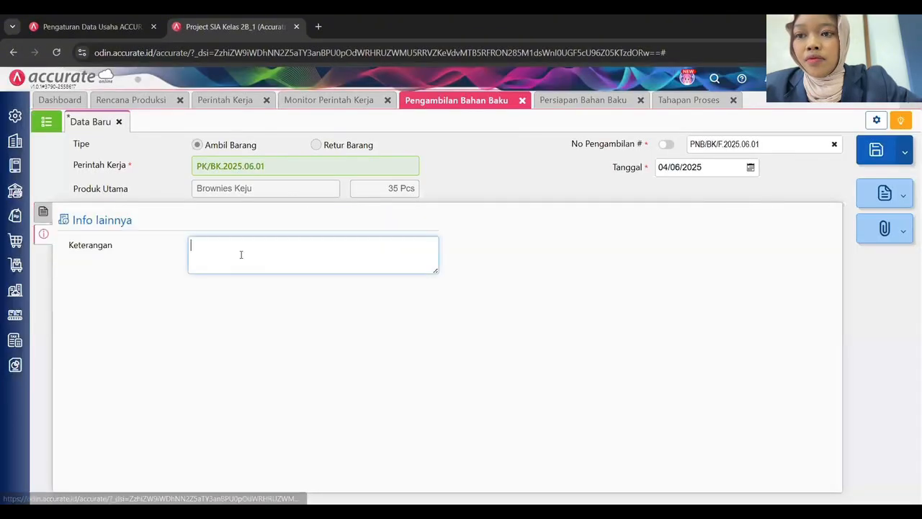
type("Pengambilan Baha")
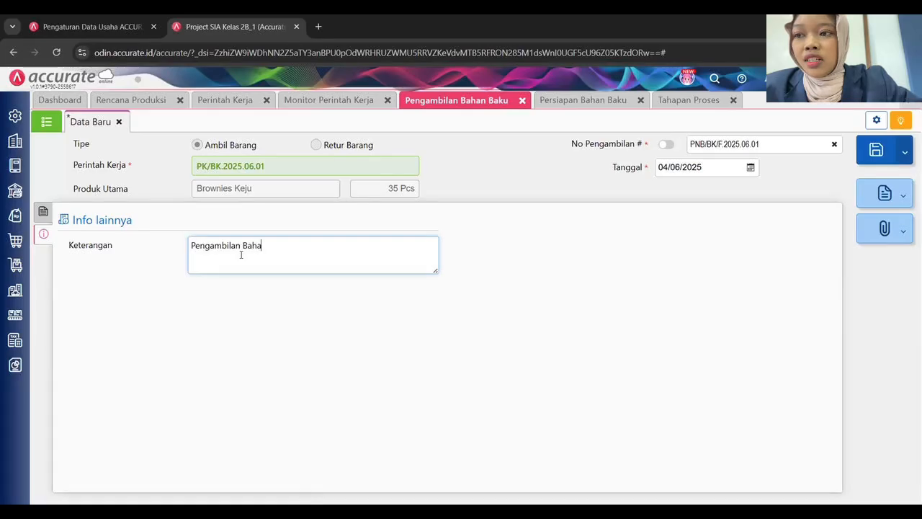
type("n Baku Bronw")
type("ies Kej")
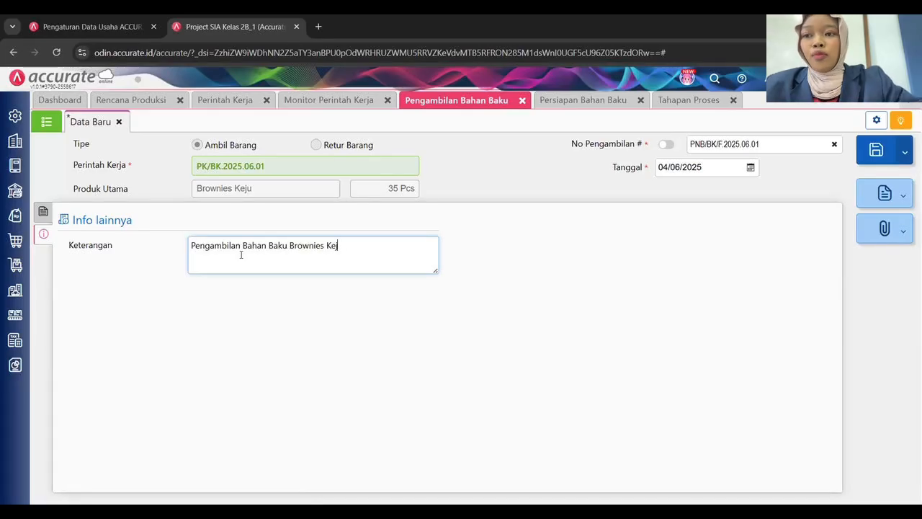
type("u Tahap P")
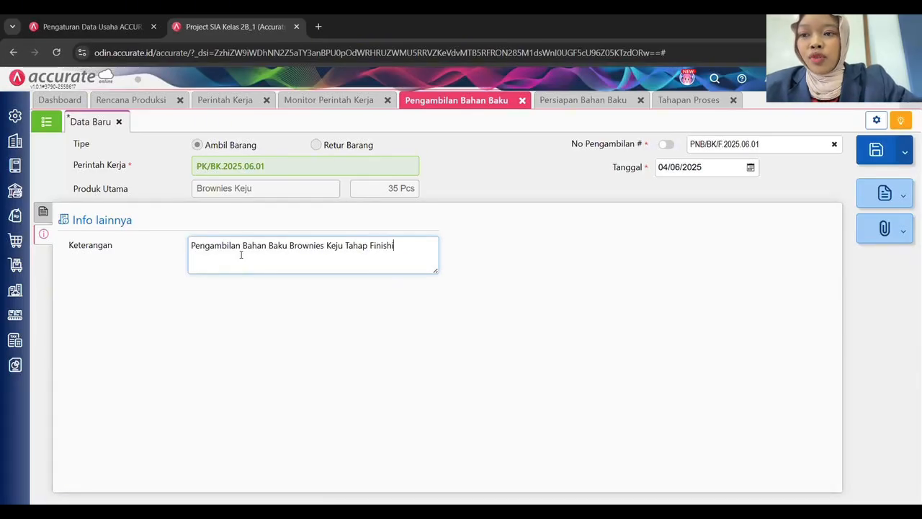
type("inishing Minggu 1")
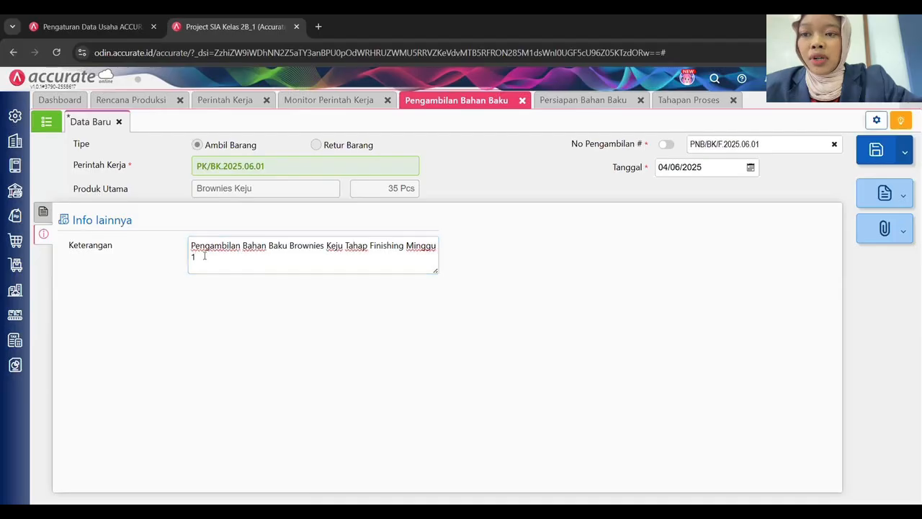
left_click(43, 212)
left_click(878, 150)
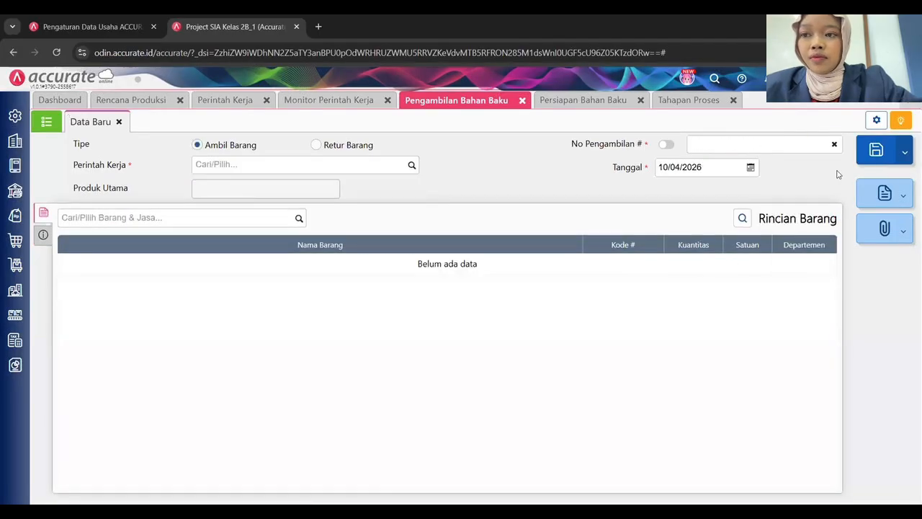
left_click(46, 121)
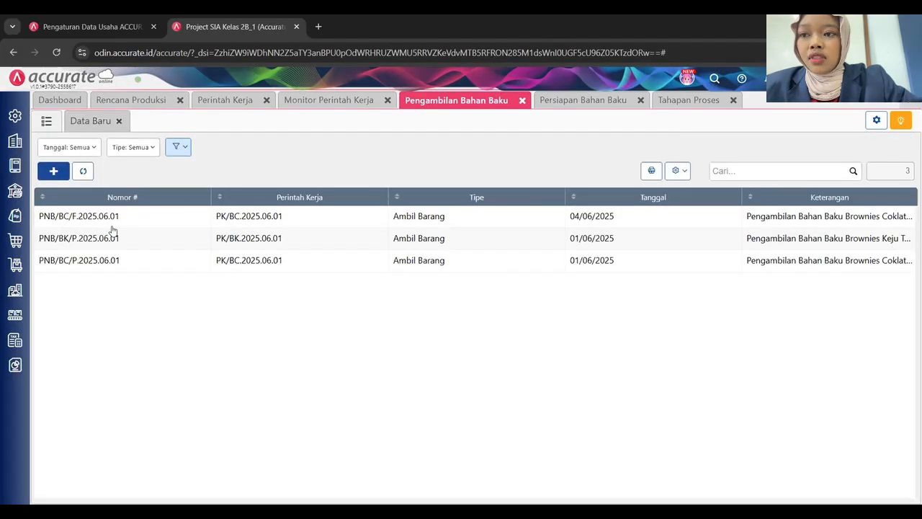
left_click(83, 171)
Start a new material preparation with required day 25 and manual number PRB/F.2025.06.01.
left_click(569, 102)
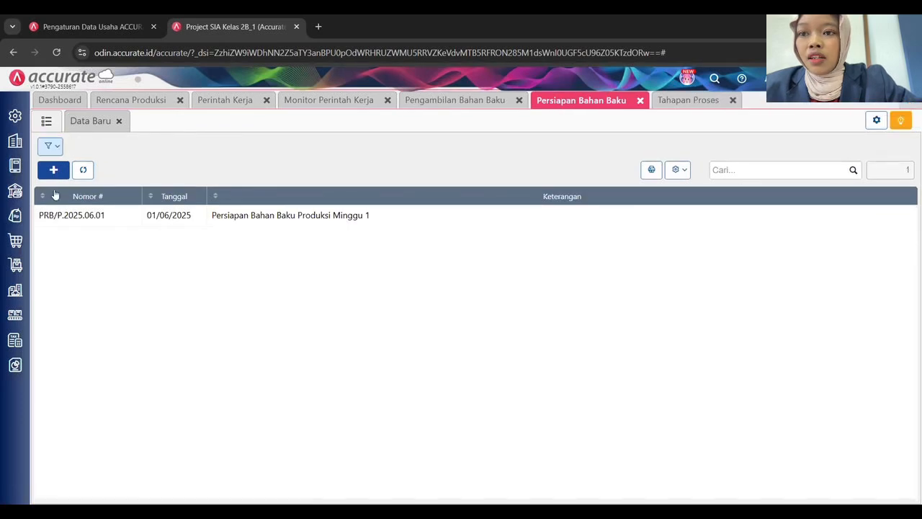
left_click(54, 168)
left_click(257, 143)
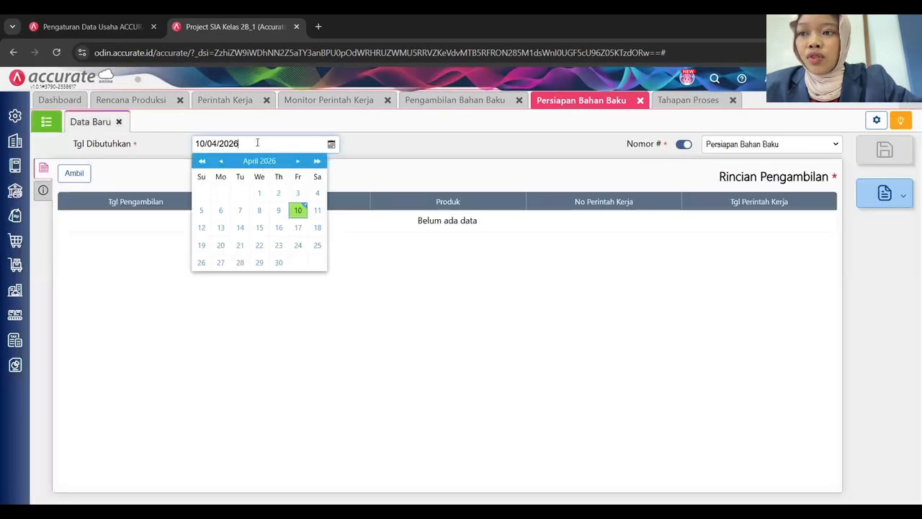
triple_click(257, 142)
type("25")
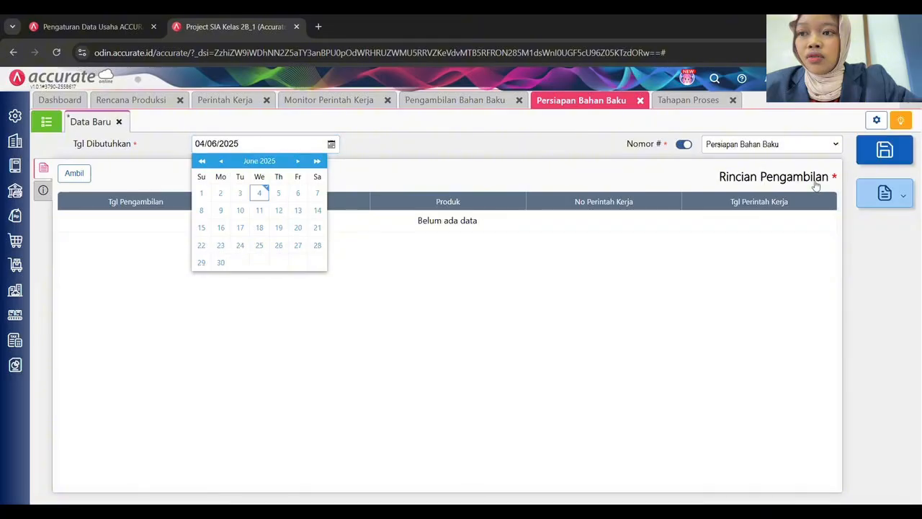
left_click(684, 144)
left_click(735, 142)
type("PRB")
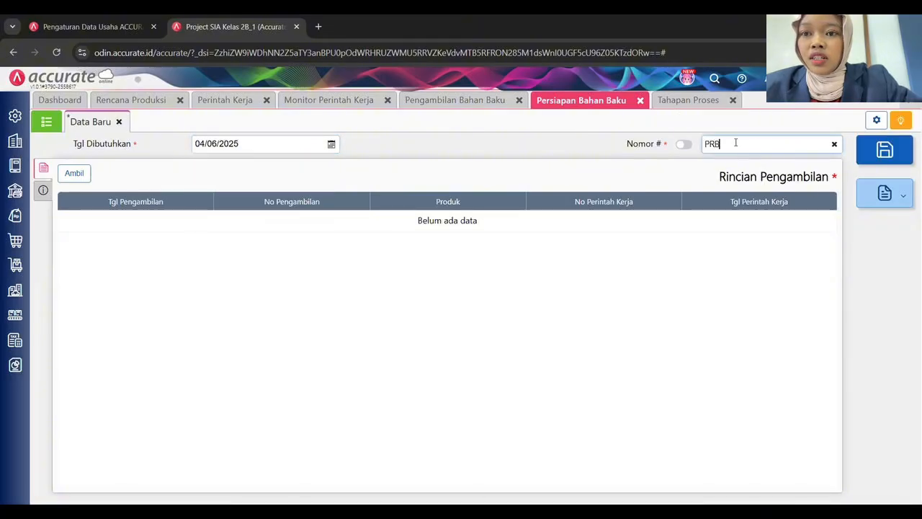
type("/")
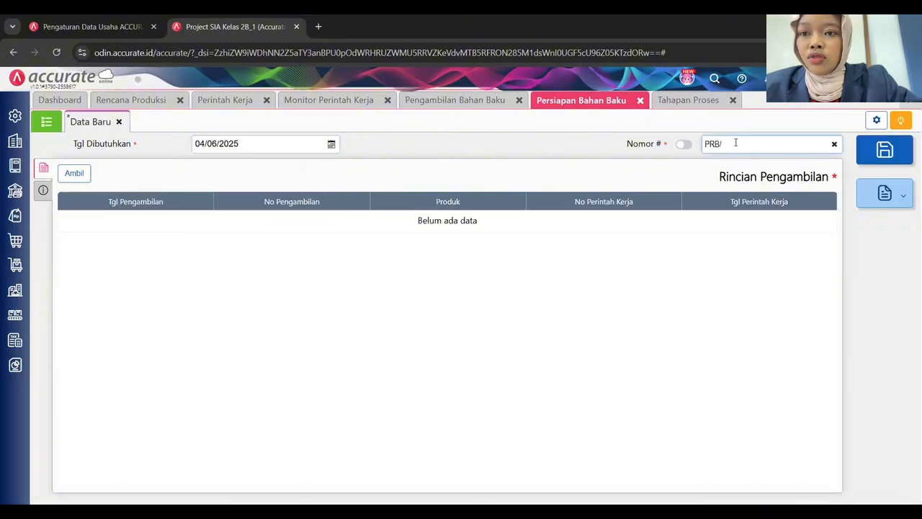
type("F 202")
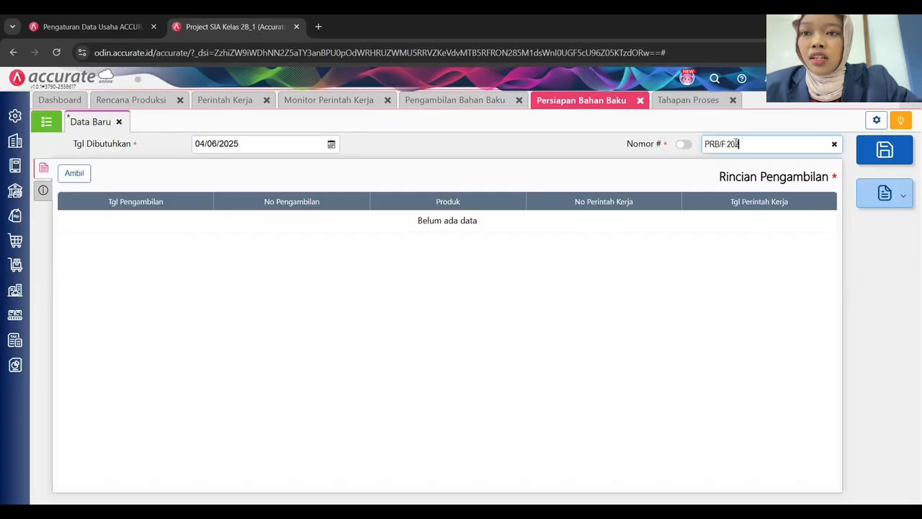
type("5.06.01")
Pull in both brownie finishing withdrawals dated from 04/06/2025.
left_click(75, 173)
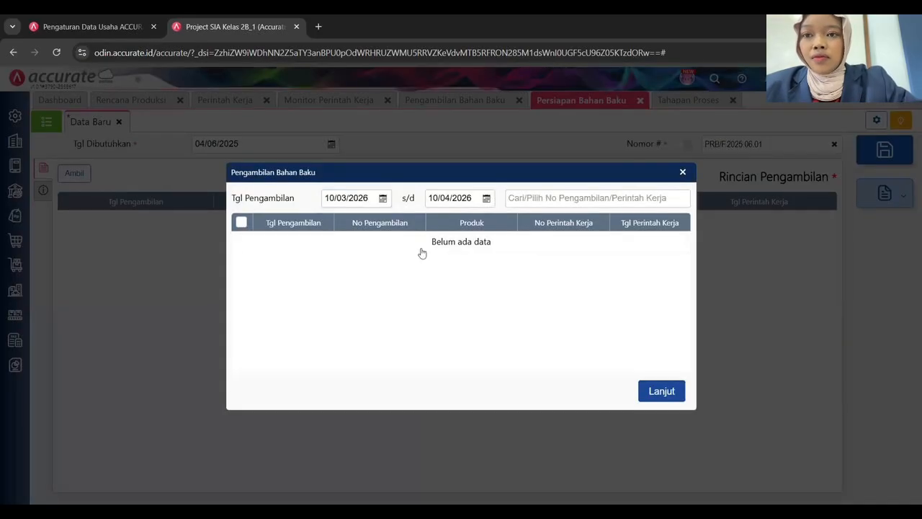
double_click(356, 196)
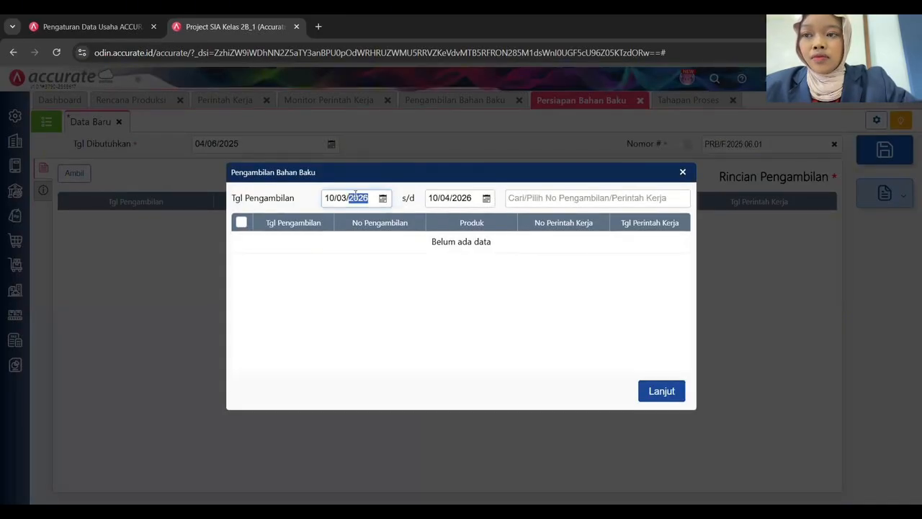
key("ctrl+a")
type("04/06/2025")
key("Tab")
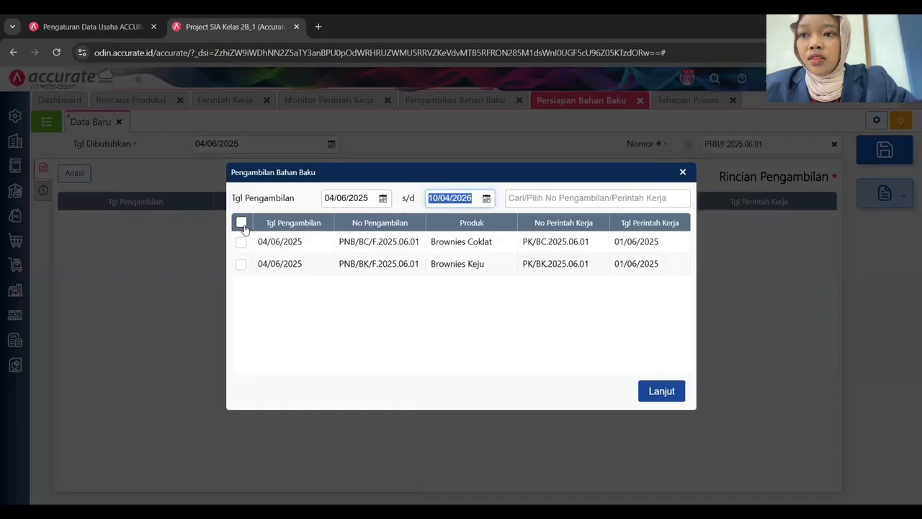
left_click(241, 222)
left_click(671, 393)
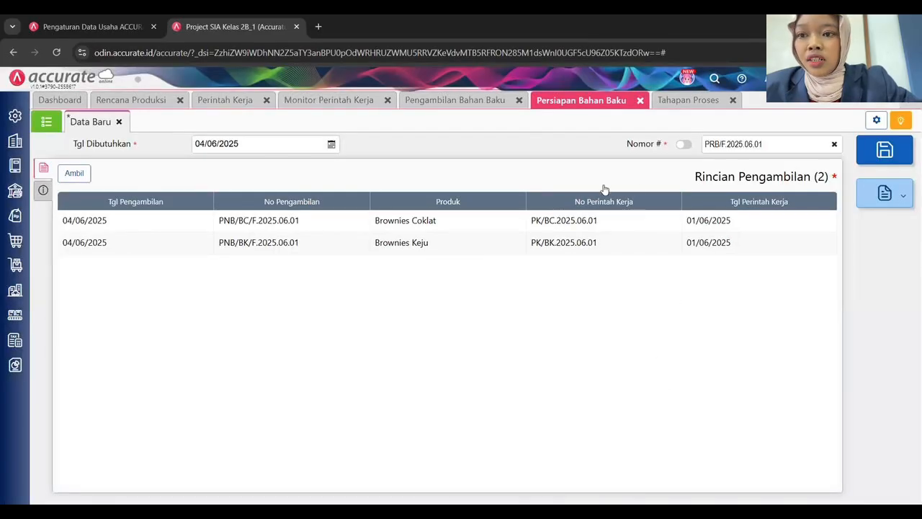
Describe it as 'Persiapan Bahan Baku Produksi Tahap Finishing Minggu 1', save, and return to the list.
left_click(43, 189)
left_click(268, 212)
type("Persiapan Bahan")
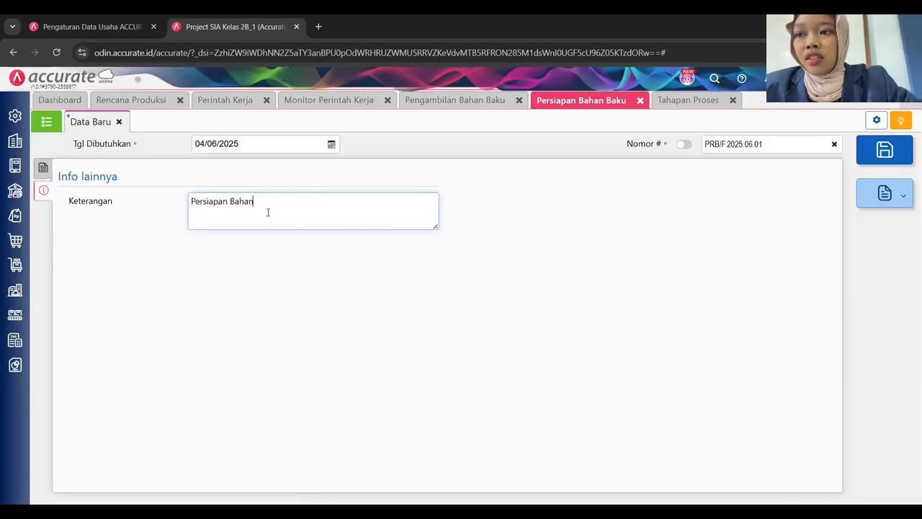
type(" Baku Produksi Tahap Fi")
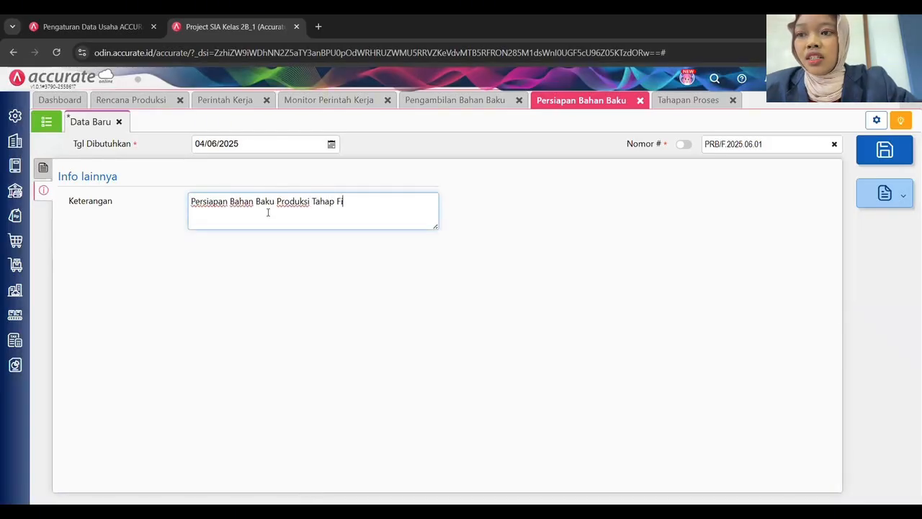
type("nis")
key("BackSpace")
type("ishing Minggu 1")
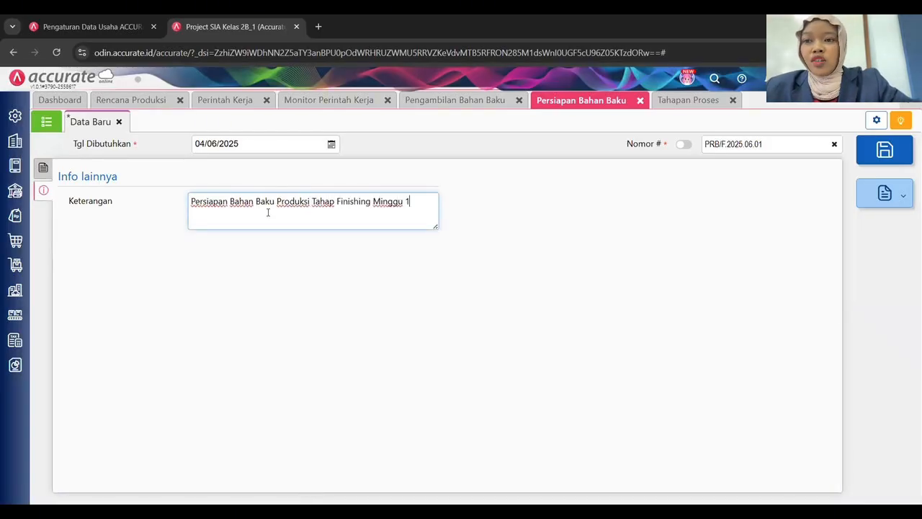
left_click(171, 261)
left_click(885, 149)
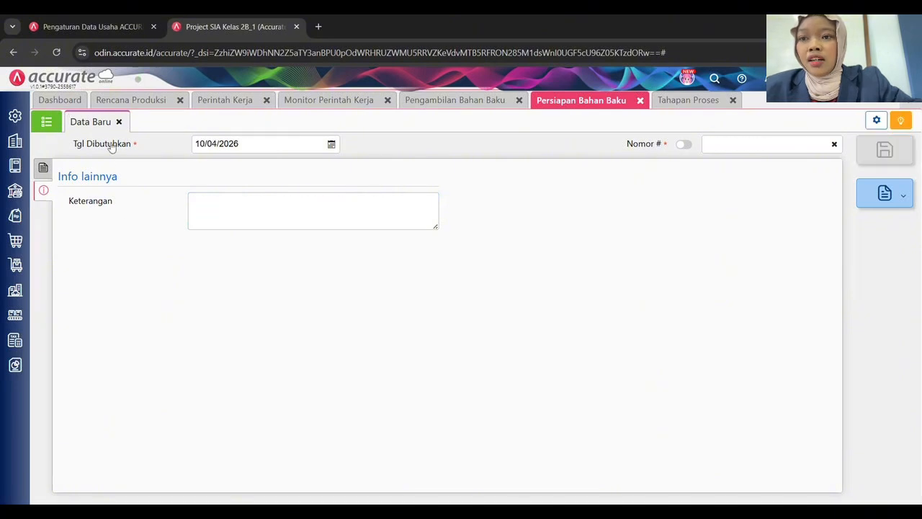
left_click(47, 123)
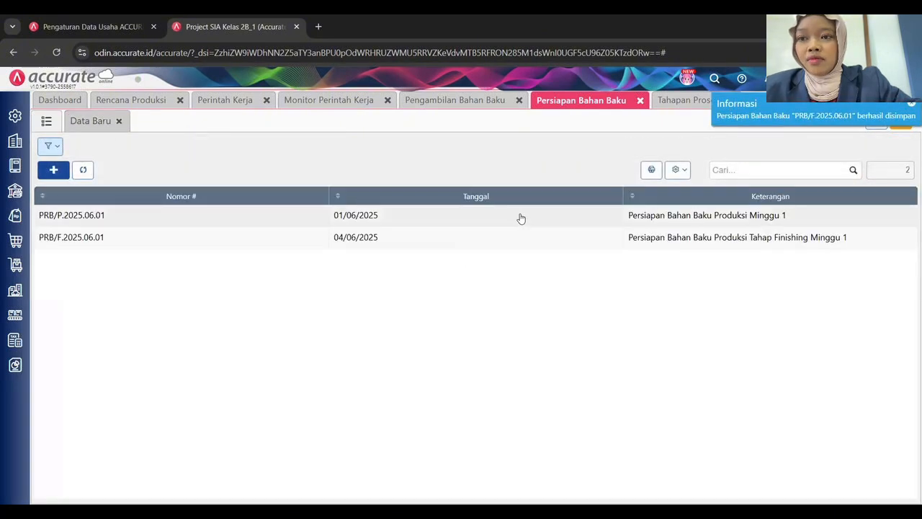
Insert 'Tahap Pengolahan' before 'Minggu 1' in PRB/P.2025.06.01's description and re-save it.
left_click(518, 219)
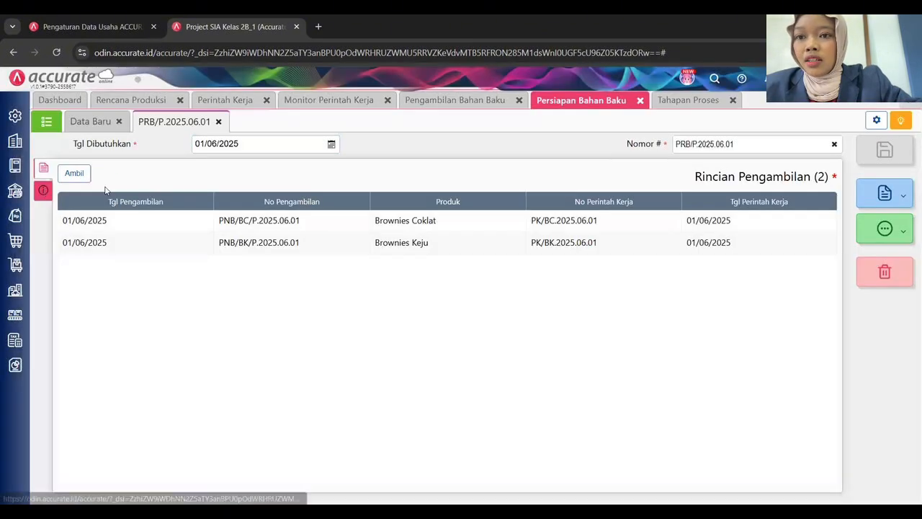
left_click(43, 190)
left_click(313, 201)
type("Tahap Pengolahan Minggu 1")
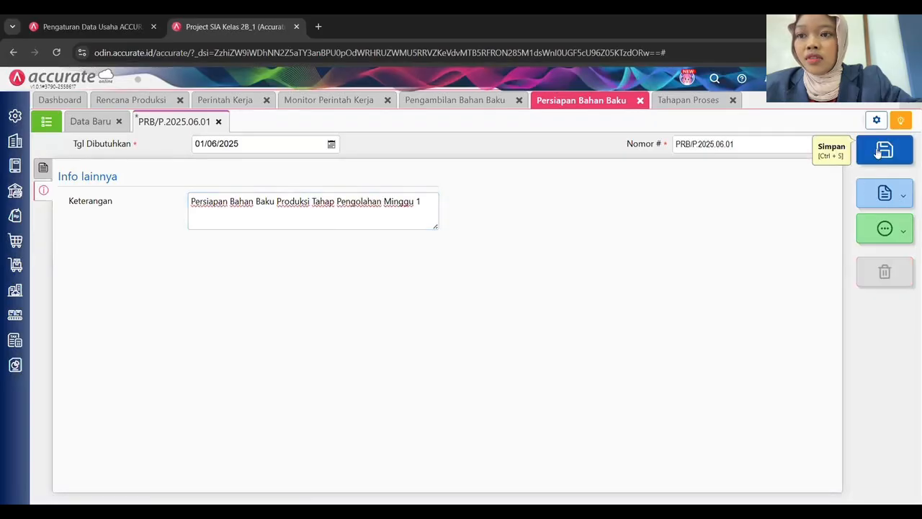
left_click(885, 150)
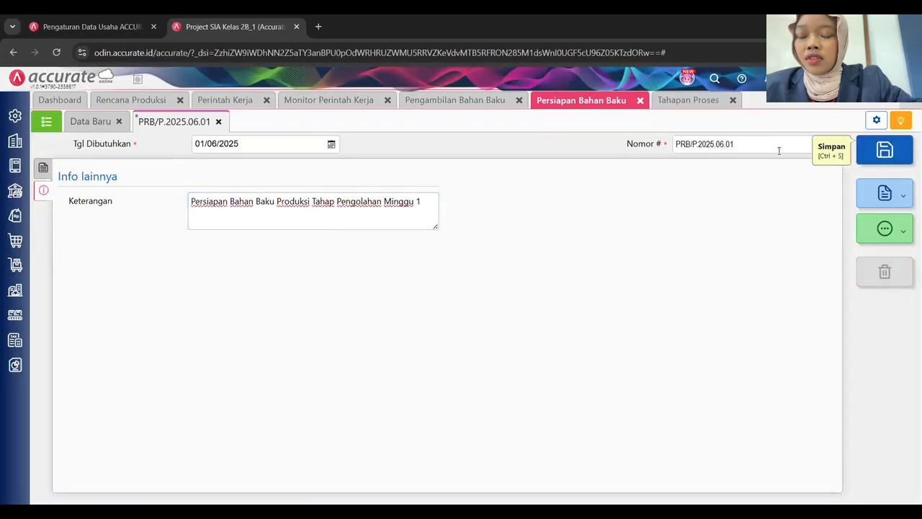
left_click(43, 123)
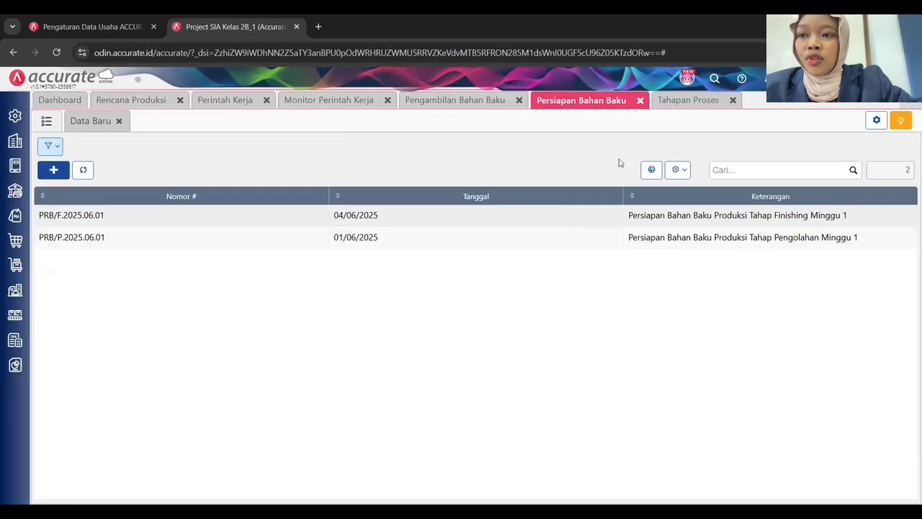
Refresh the work-order monitor, expand both brownies' withdrawal and stage details, then begin a new process-stage entry.
left_click(327, 105)
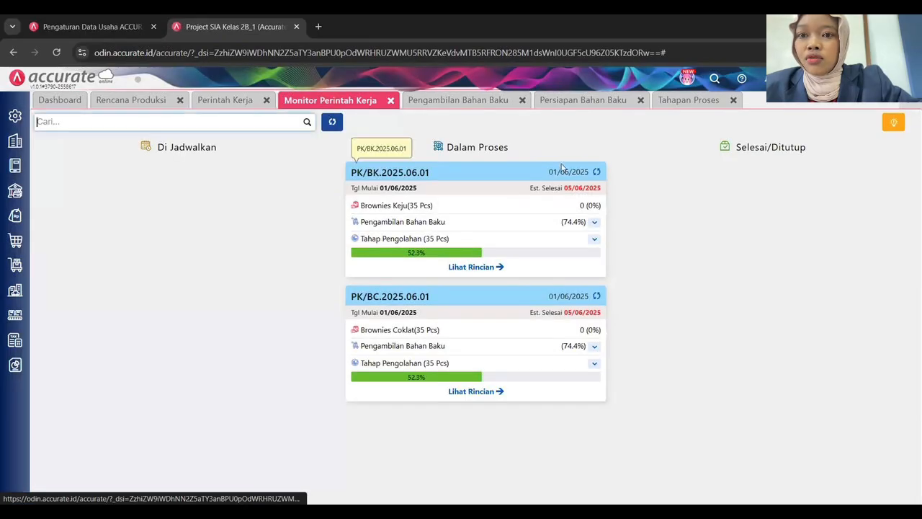
left_click(332, 121)
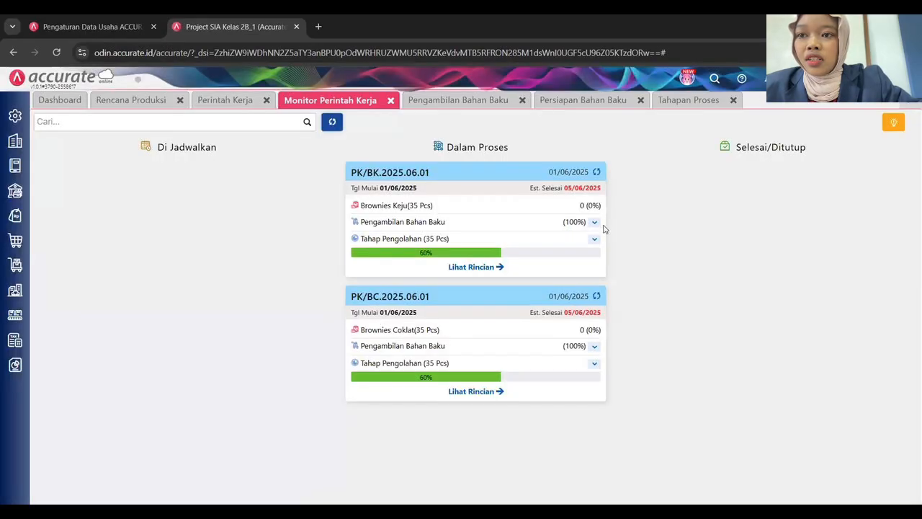
left_click(594, 222)
left_click(594, 362)
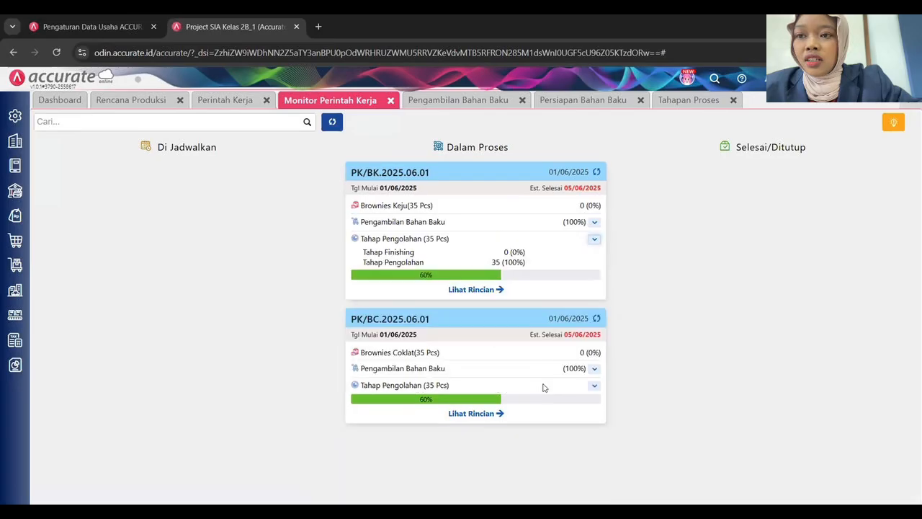
left_click(594, 368)
scroll(587, 418, "down", 2)
left_click(595, 466)
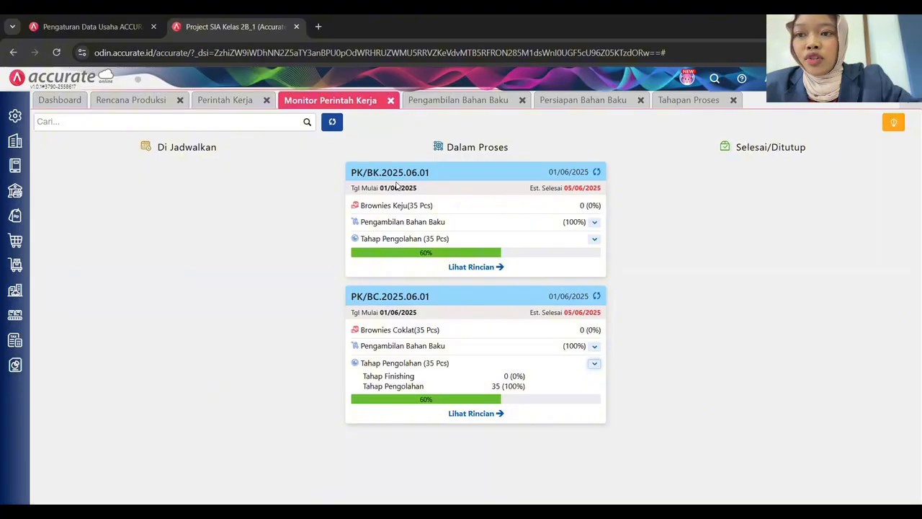
left_click(674, 101)
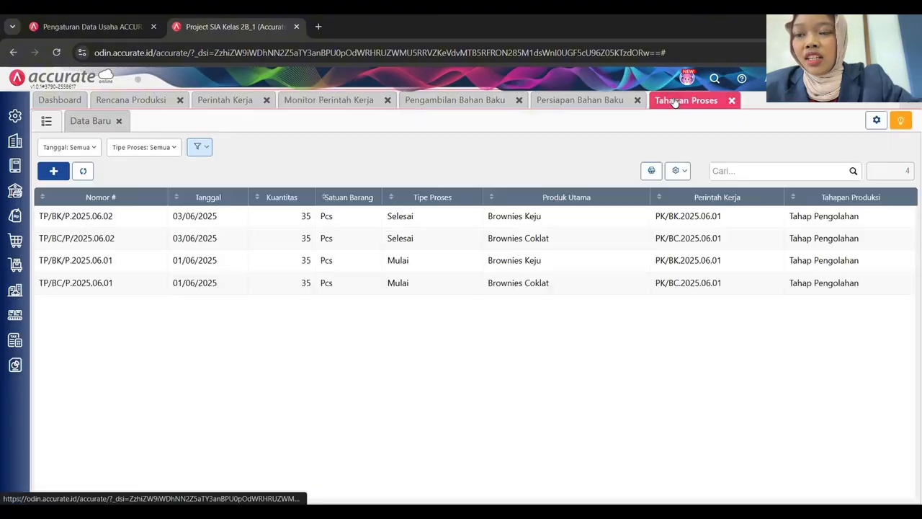
left_click(101, 121)
Save Tahap Finishing start TP/BC/F.2025.06.01 for work order PK/BC.2025.06.01, dated 04/06/2025.
left_click(423, 189)
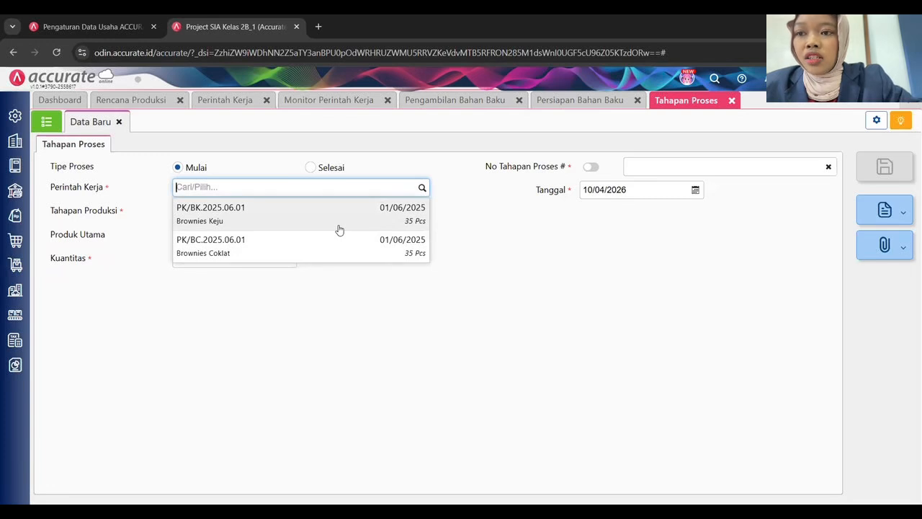
left_click(237, 245)
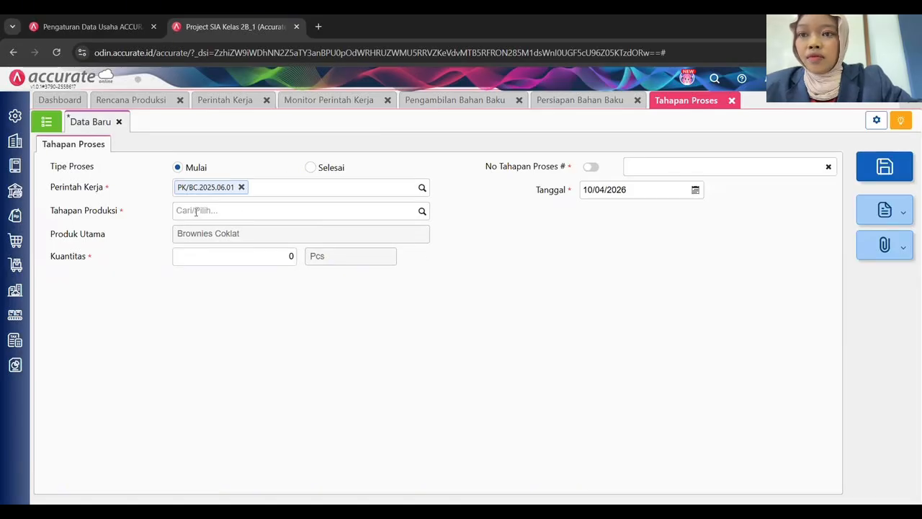
left_click(424, 213)
left_click(275, 250)
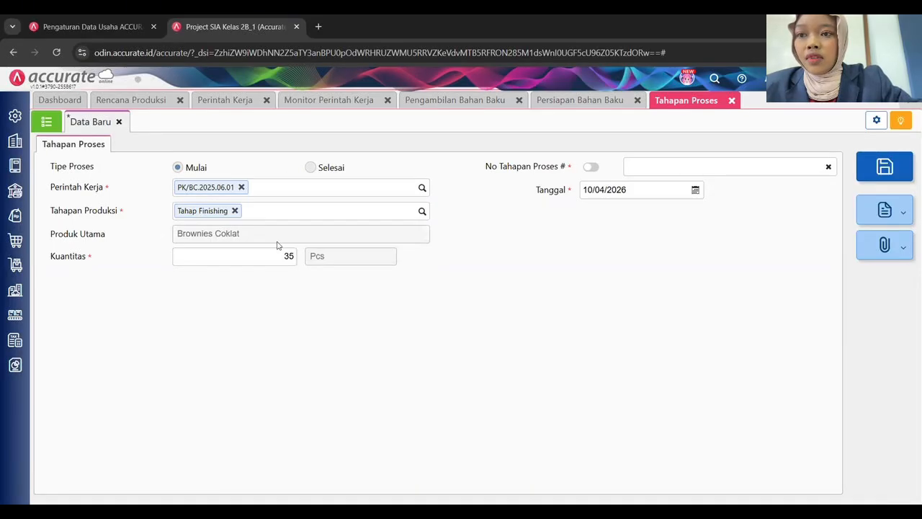
left_click(622, 195)
type("0")
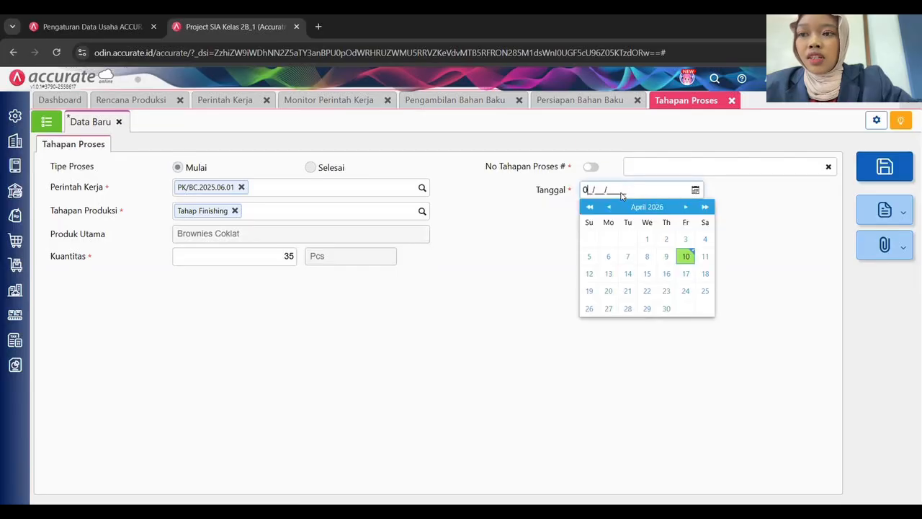
type("4/06/2025")
left_click(664, 166)
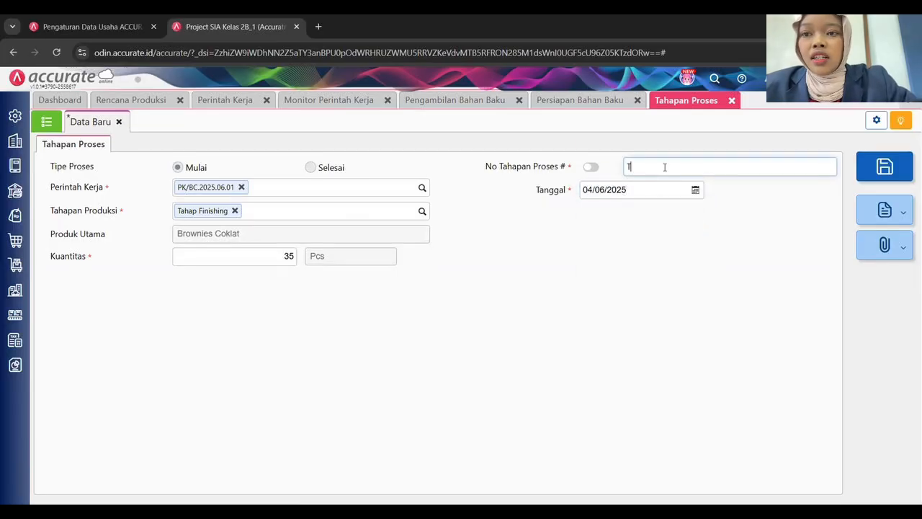
type("TP/BC")
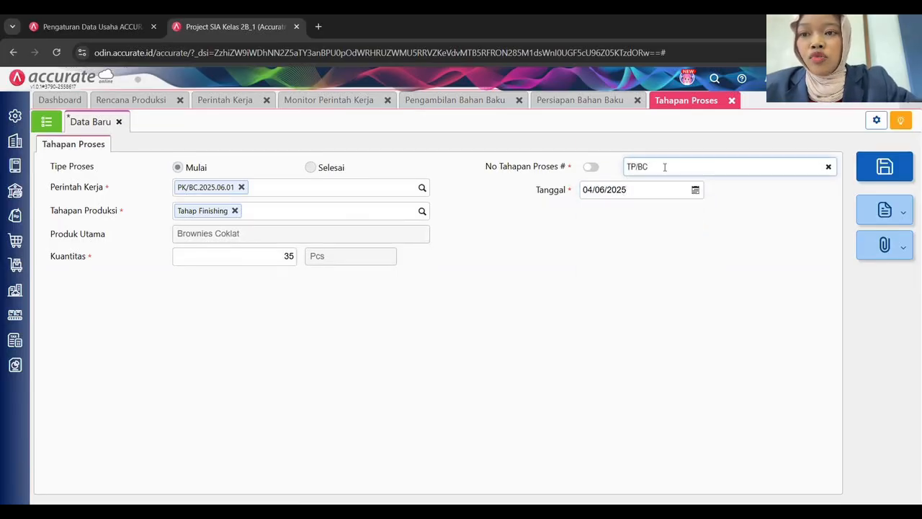
type("/F.202")
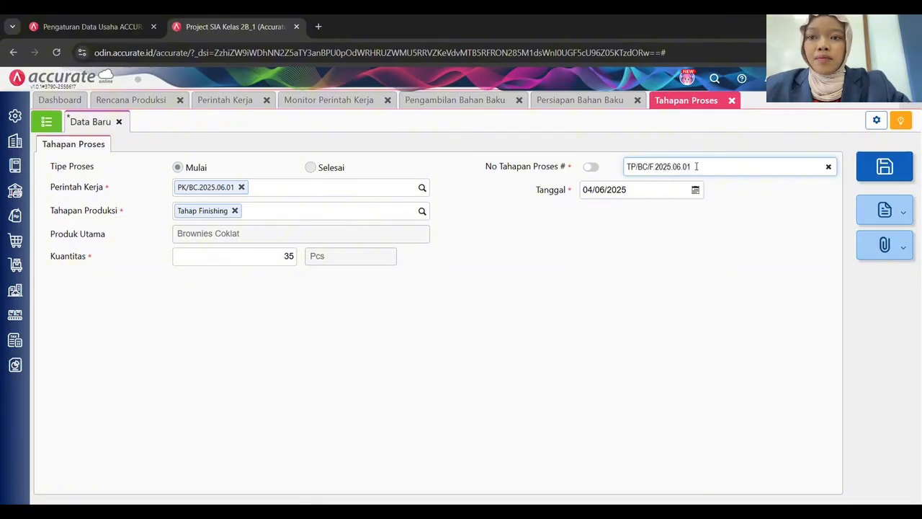
type("5.06.01")
key("BackSpace")
type("3")
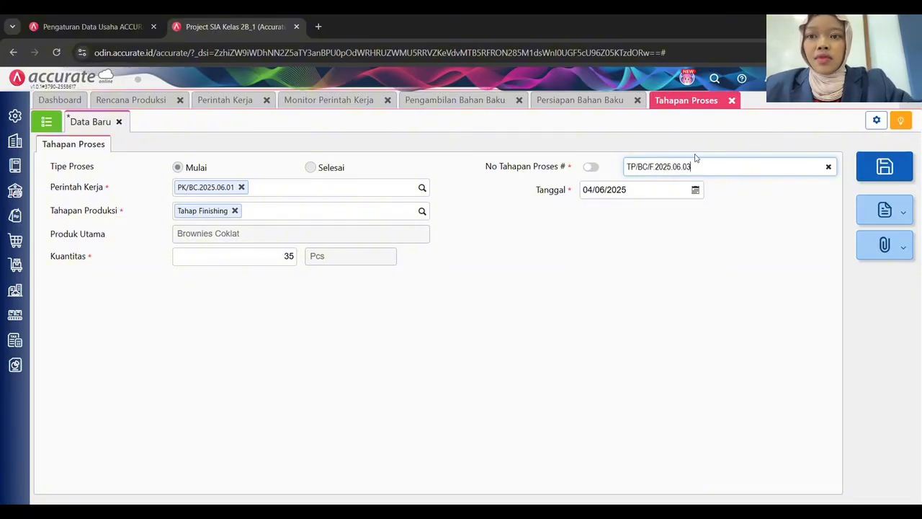
left_click(886, 173)
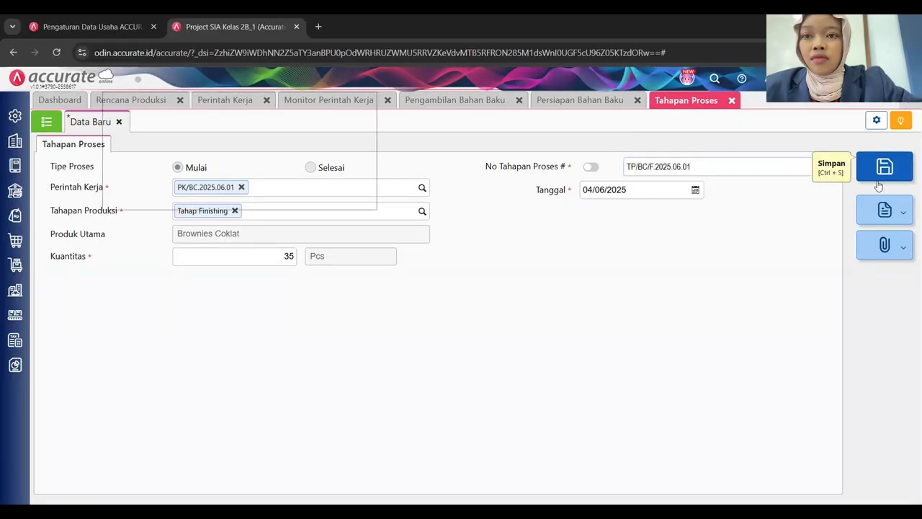
Save Tahap Finishing start TP/BK/F.2025.06.01 for work order PK/BK.2025.06.01, dated 04/06/2025.
left_click(422, 187)
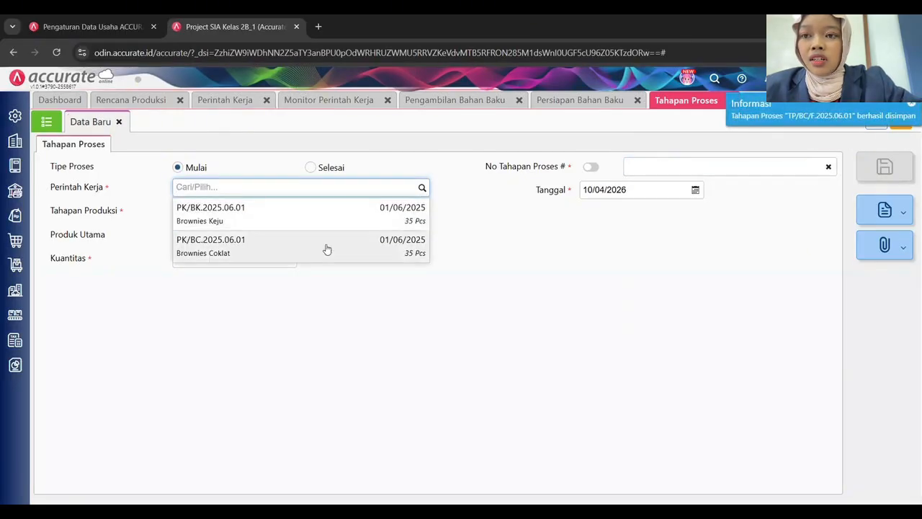
left_click(354, 214)
left_click(423, 210)
left_click(242, 252)
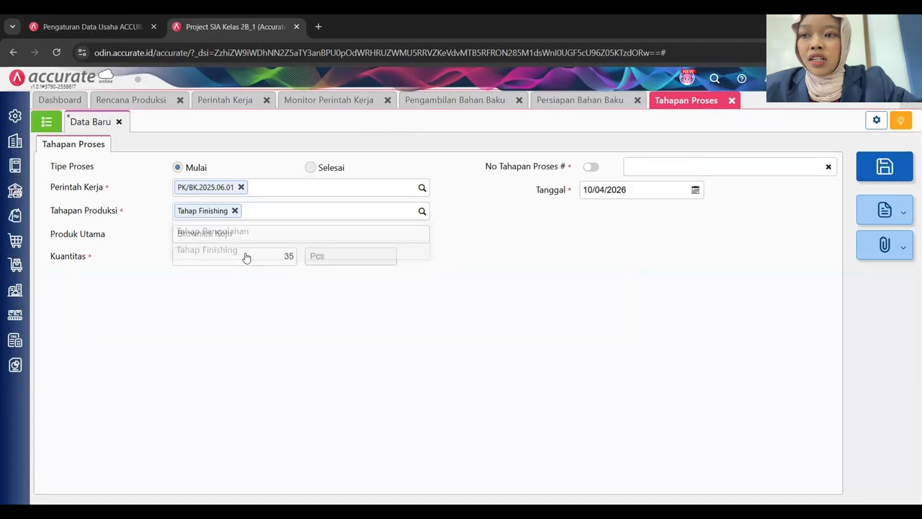
left_click(650, 169)
type("TP/BK")
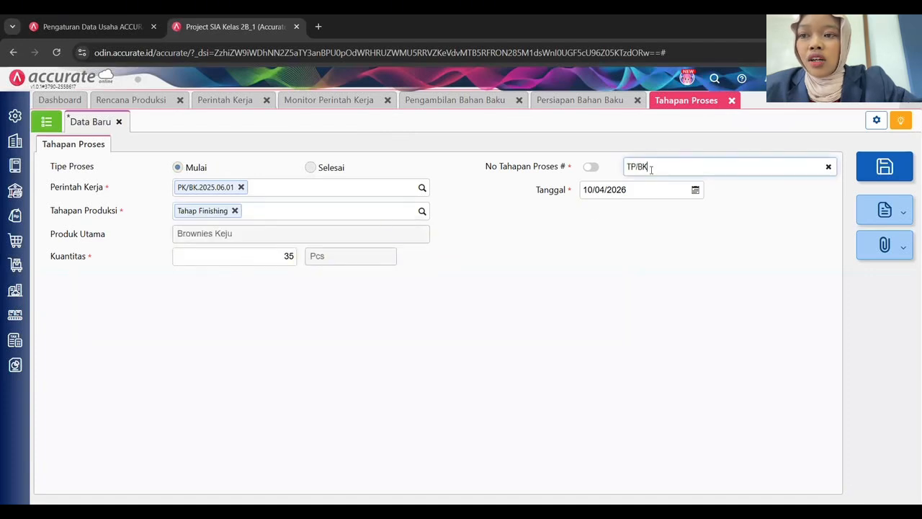
type("/F.2025.06.01")
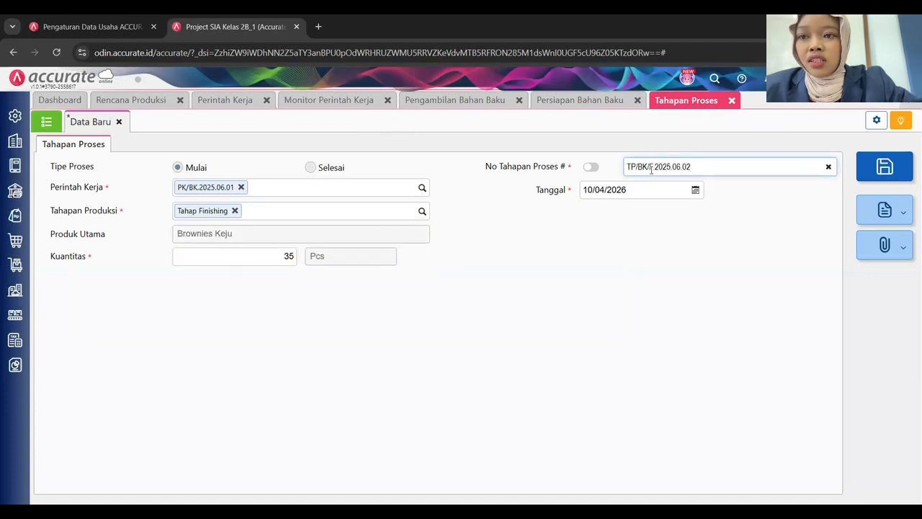
key("Tab")
type("04062025")
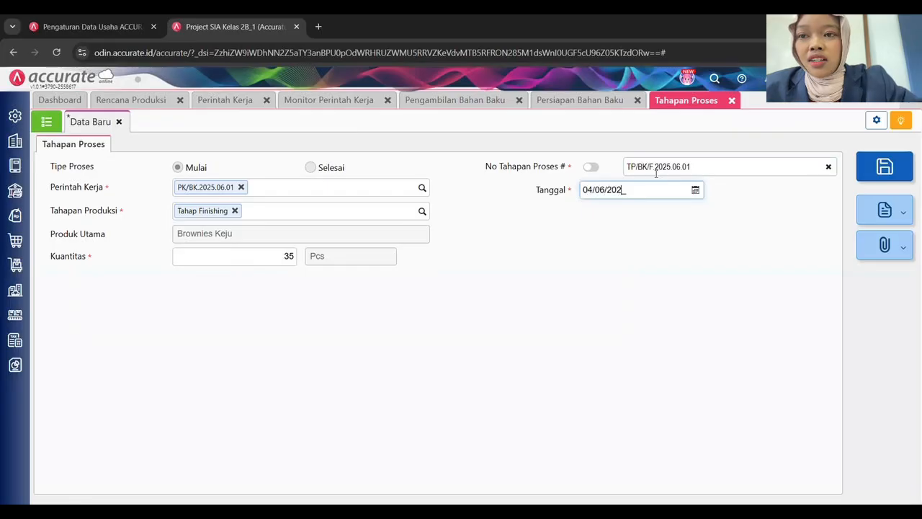
key("ctrl+s")
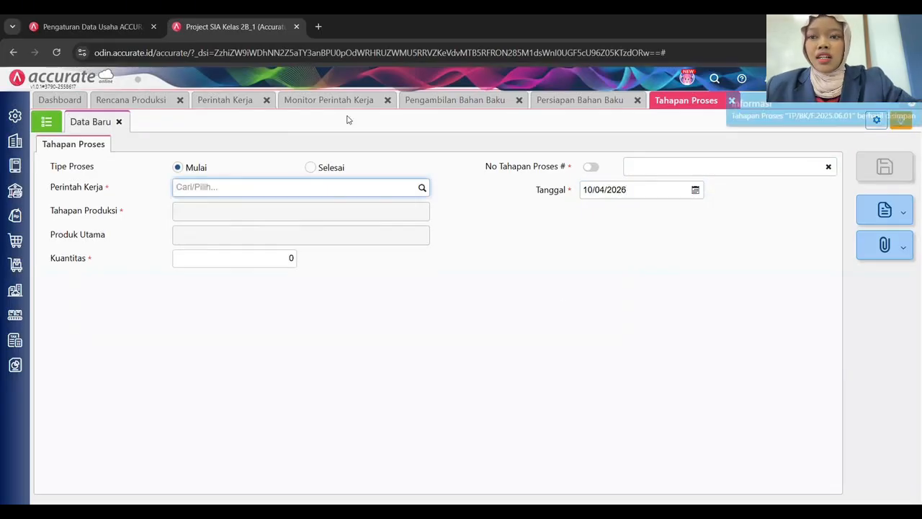
Save Selesai record TP/BC/F.2025.06.02 finishing Tahap Finishing for PK/BC.2025.06.01 on 05/06/2025.
left_click(333, 101)
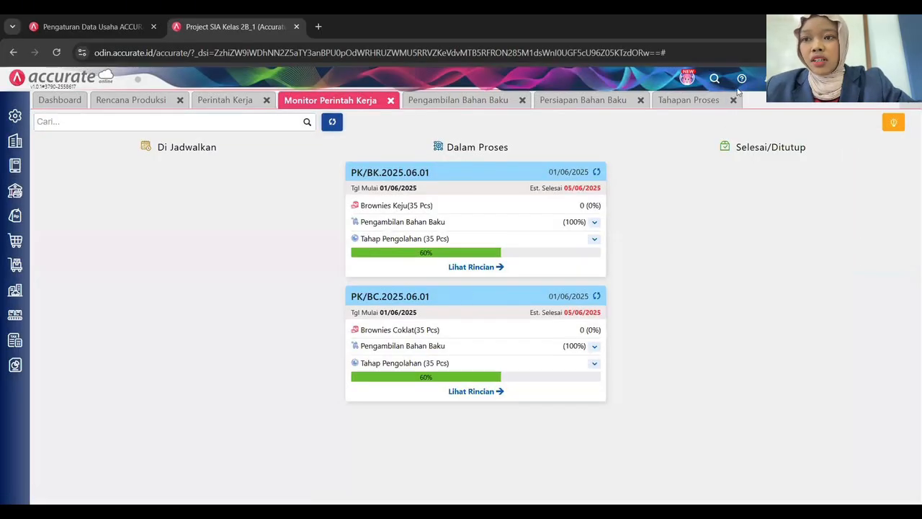
left_click(240, 100)
left_click(672, 105)
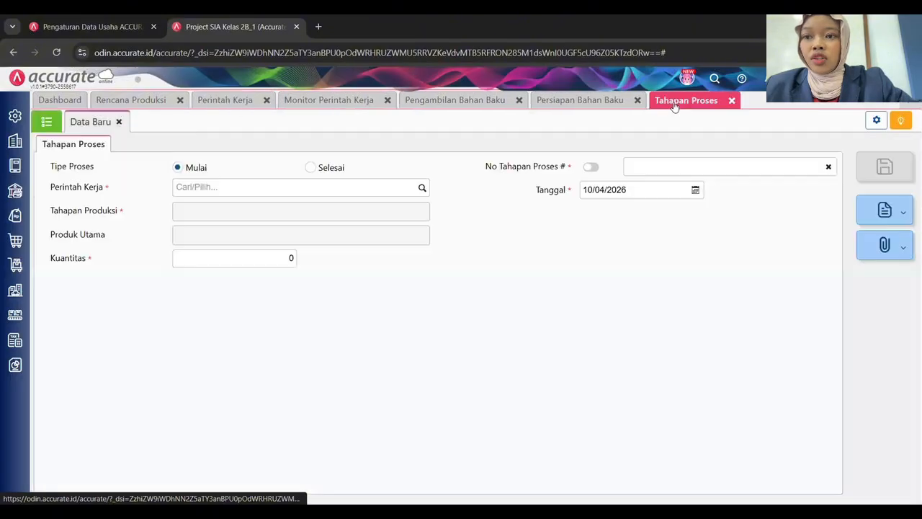
left_click(310, 169)
left_click(399, 190)
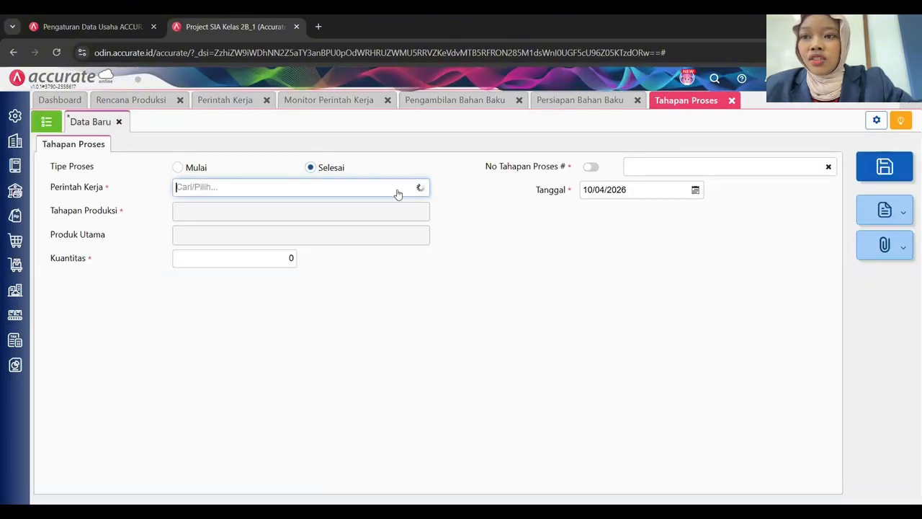
left_click(243, 246)
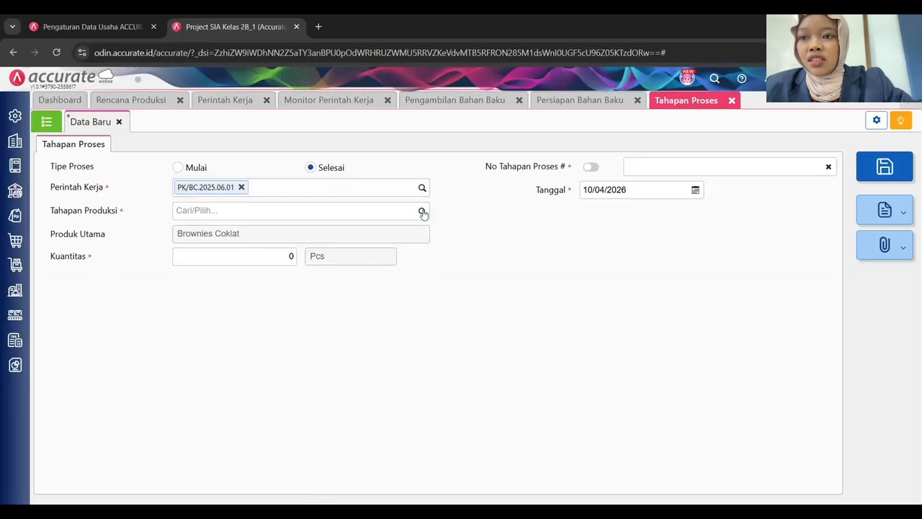
left_click(422, 210)
left_click(259, 250)
left_click(625, 190)
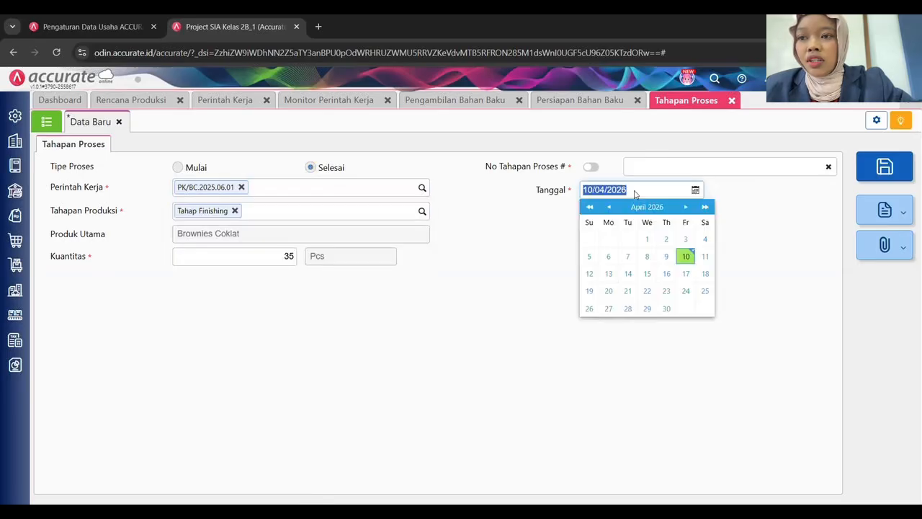
type("05062025")
left_click(641, 167)
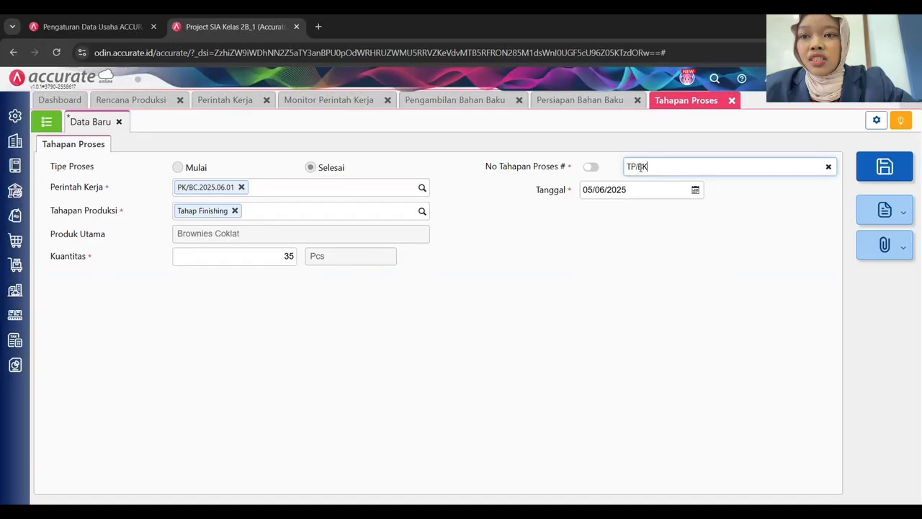
type("TP/BC/")
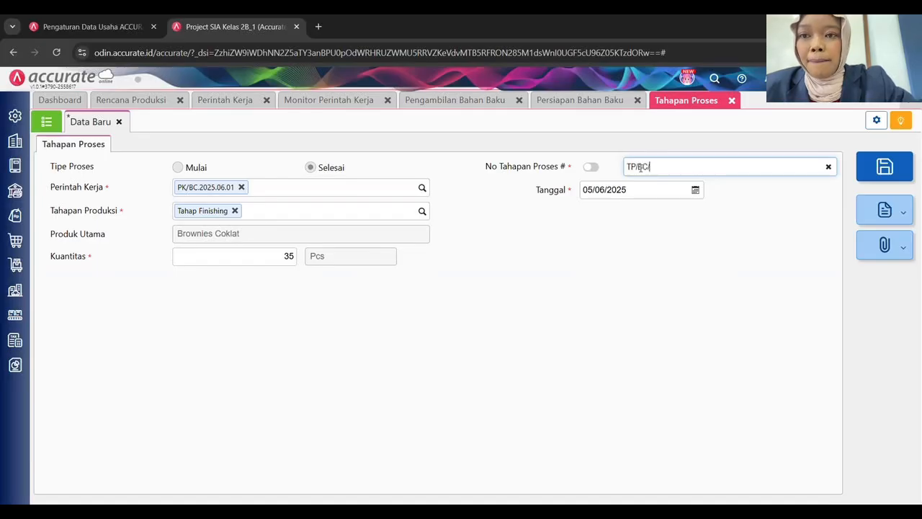
type("F.2025.06.03")
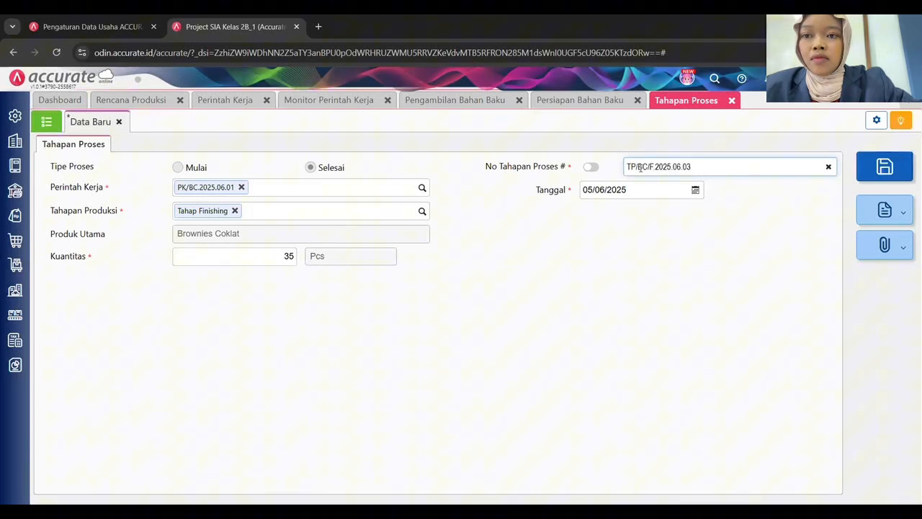
key("BackSpace")
type("2")
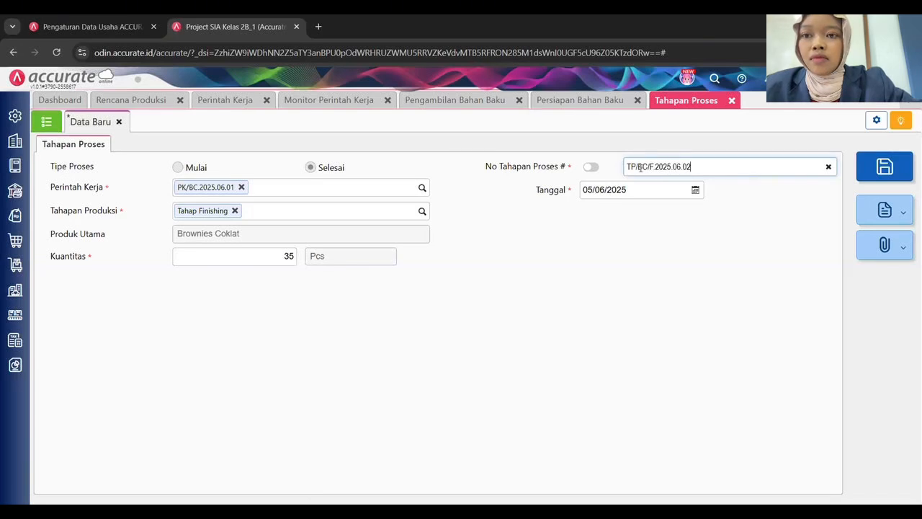
left_click(885, 170)
Save Selesai record TP/BK/F.2025.06.02 finishing Tahap Finishing for PK/BK.2025.06.01 on 05/06/2025.
left_click(310, 167)
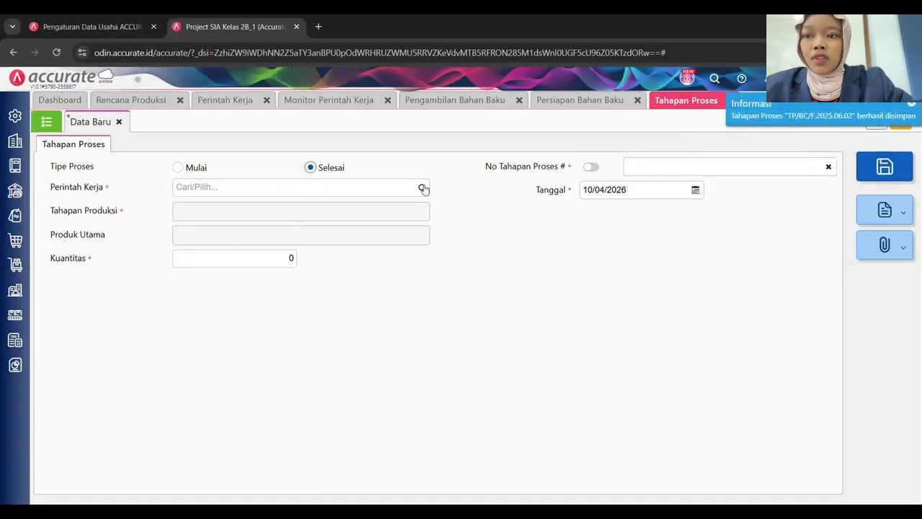
left_click(423, 188)
left_click(283, 224)
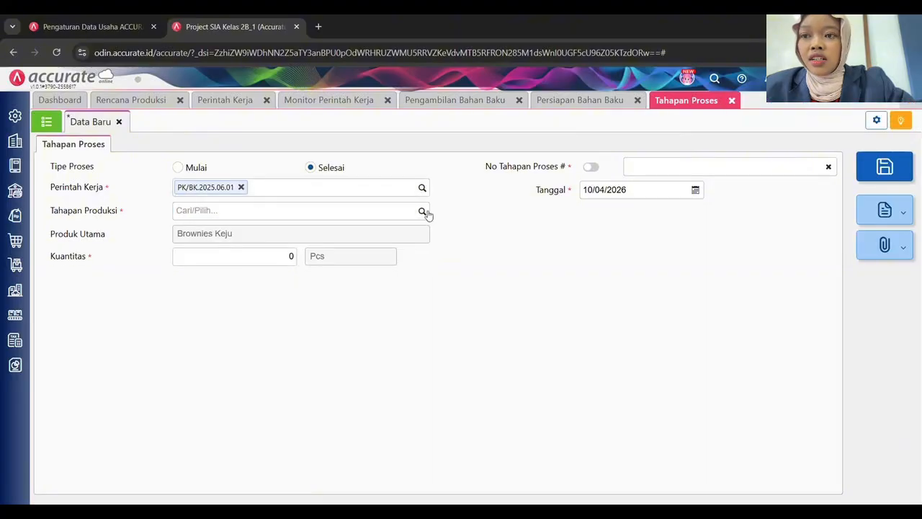
left_click(424, 211)
left_click(268, 251)
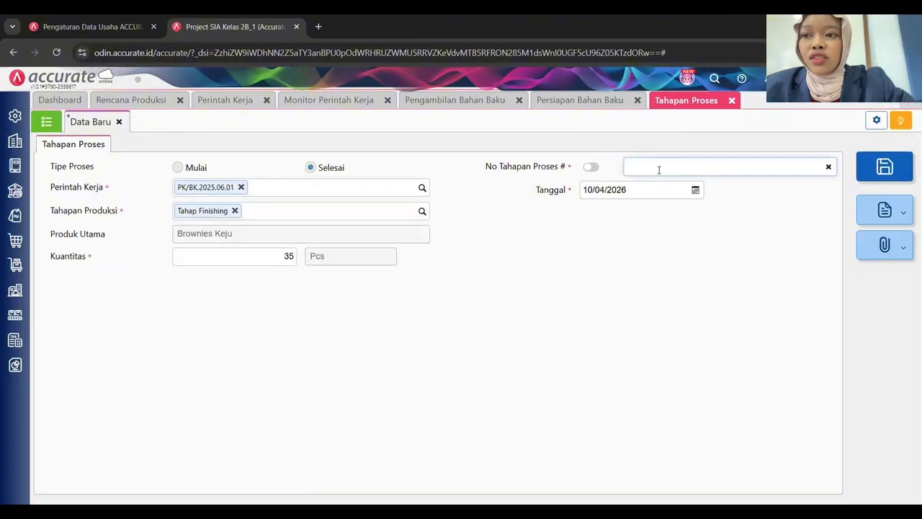
left_click(649, 191)
type("05062025")
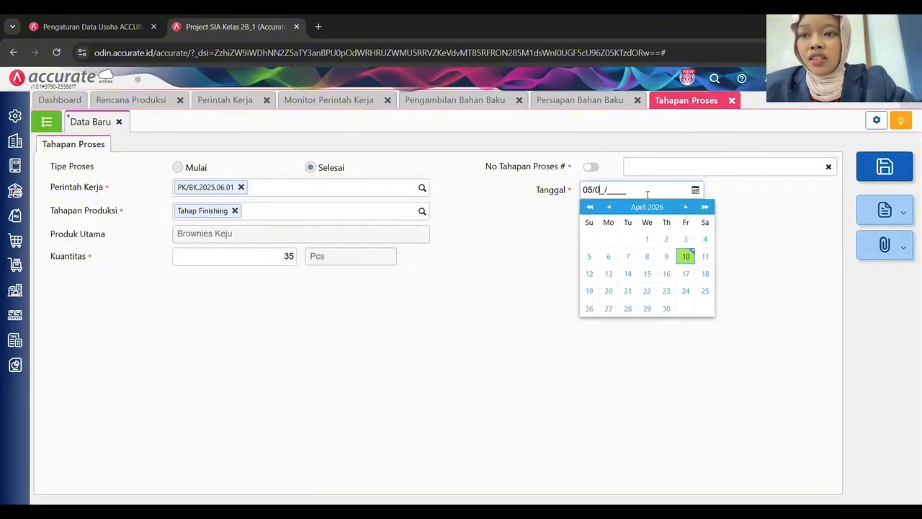
left_click(650, 168)
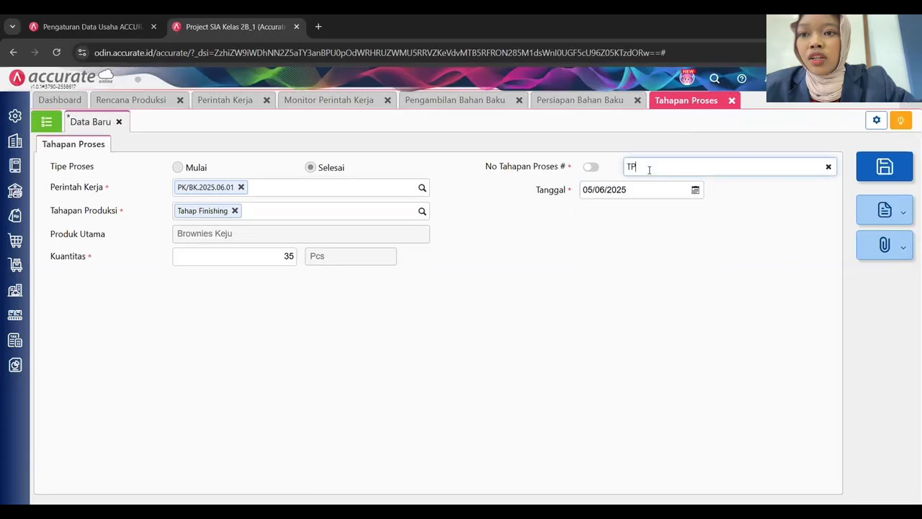
type("TP/BK/F.2025.06")
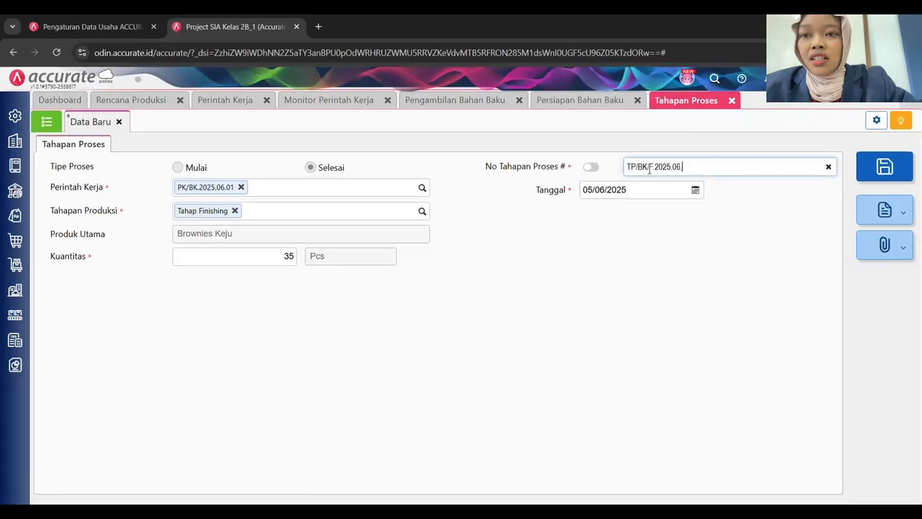
type(".02")
left_click(657, 240)
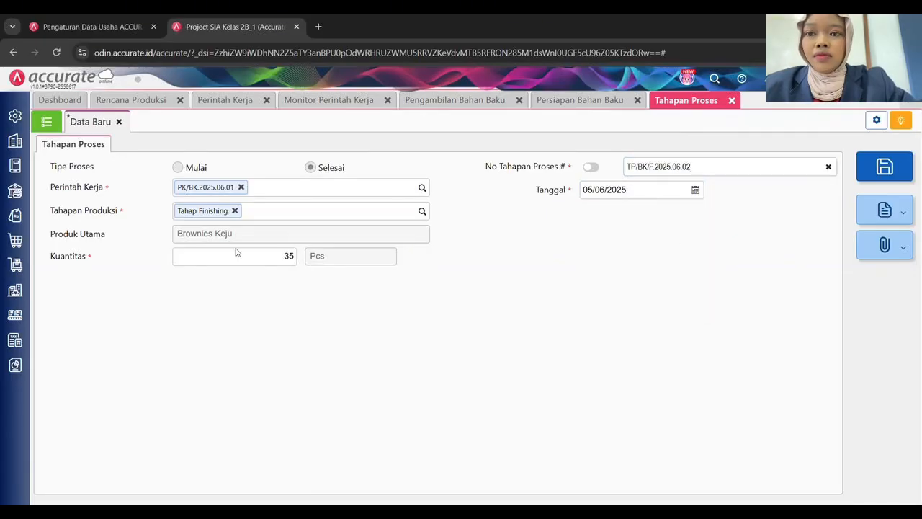
left_click(874, 176)
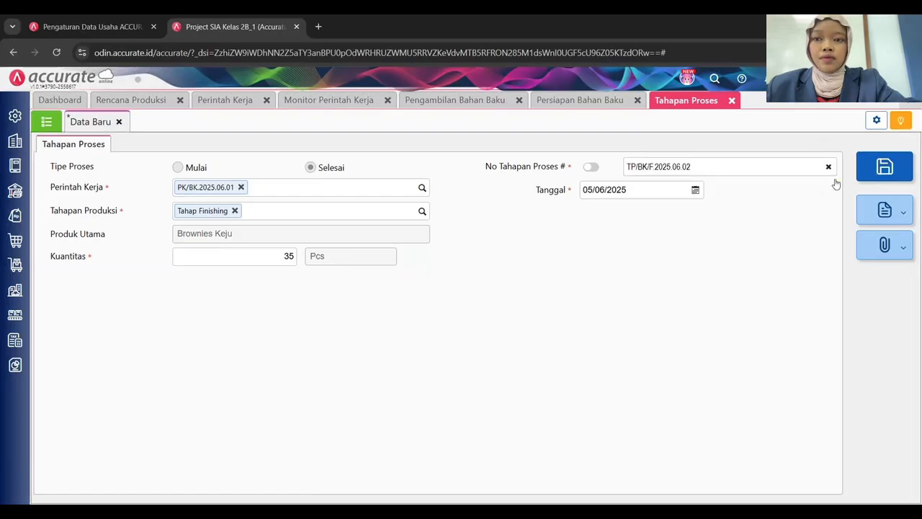
Refresh the work-order monitor and expand both orders' stages, confirming 90% progress, then show Manufaktur modules.
left_click(47, 122)
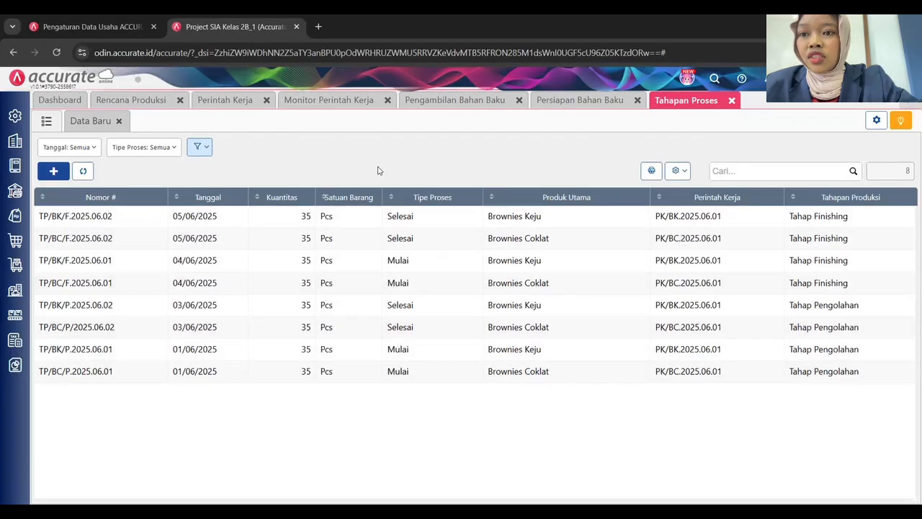
left_click(345, 105)
left_click(332, 122)
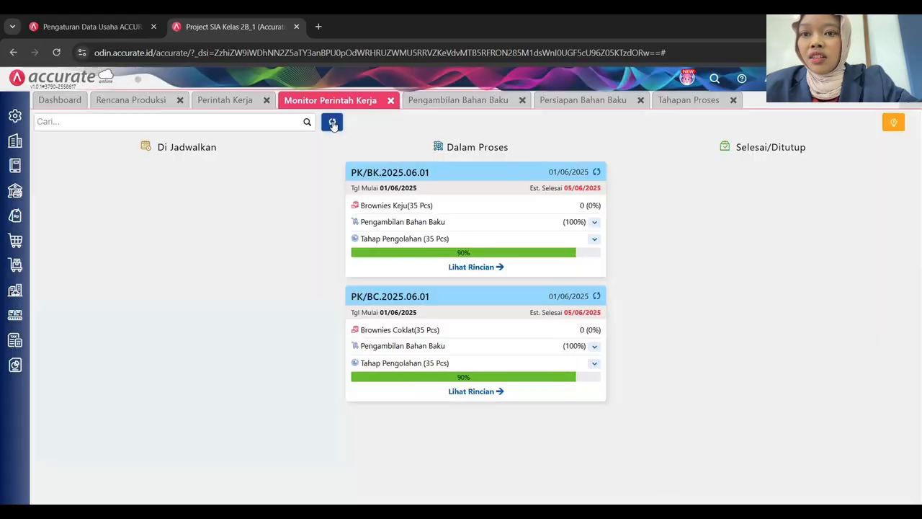
left_click(594, 239)
left_click(593, 390)
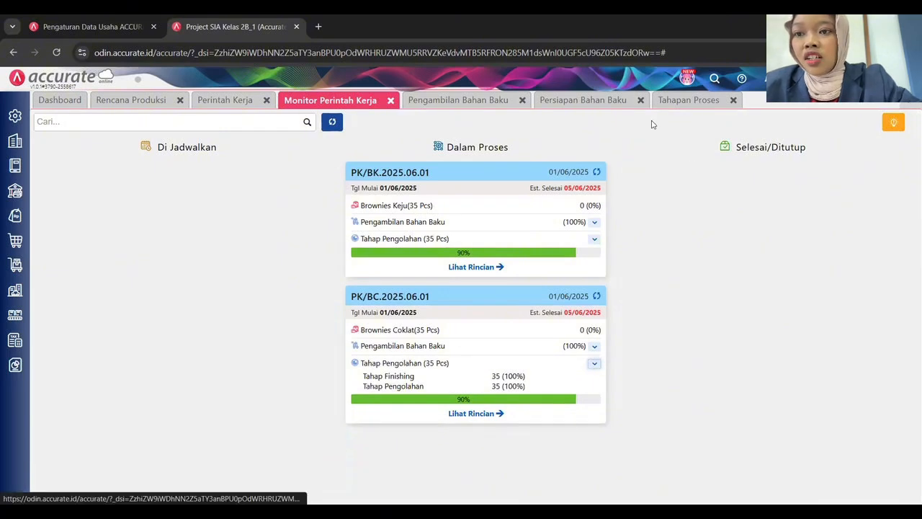
left_click(15, 315)
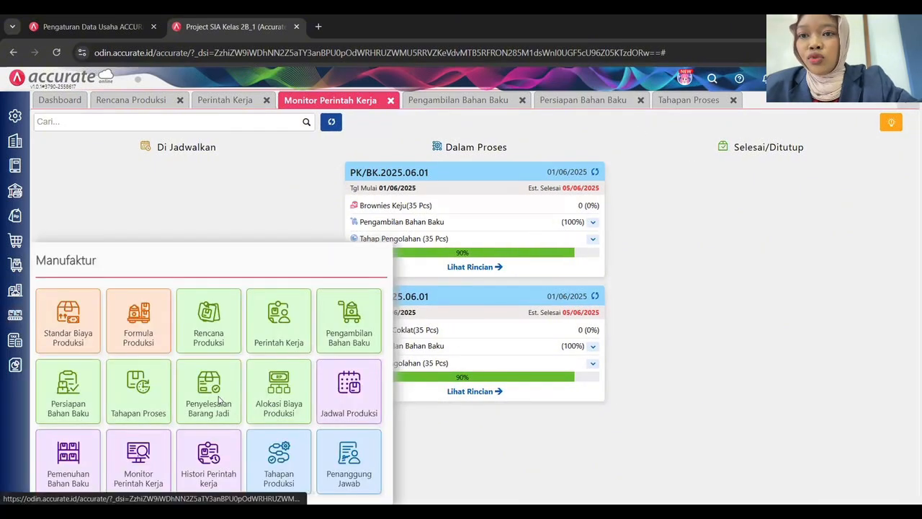
Begin a Penyelesaian Barang Jadi for PK/BC.2025.06.01 dated 05/06/2025, with auto-numbering off.
left_click(220, 401)
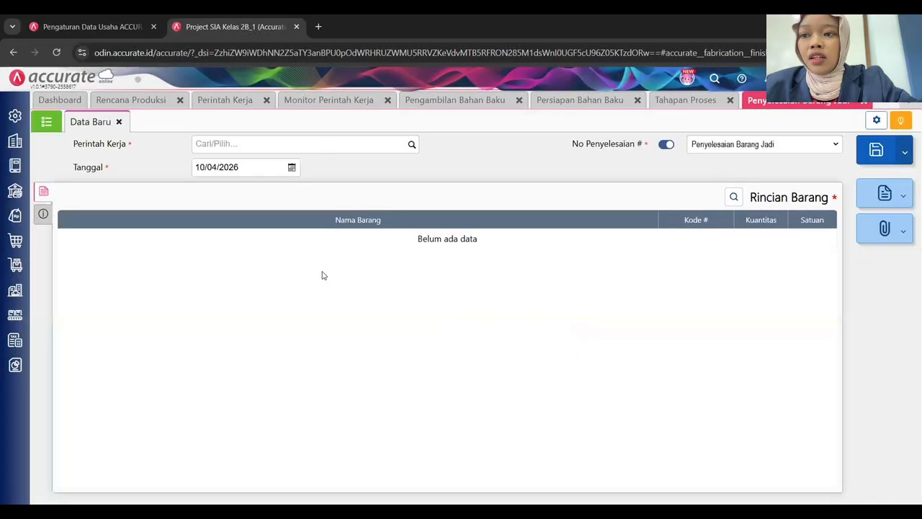
left_click(412, 144)
left_click(258, 201)
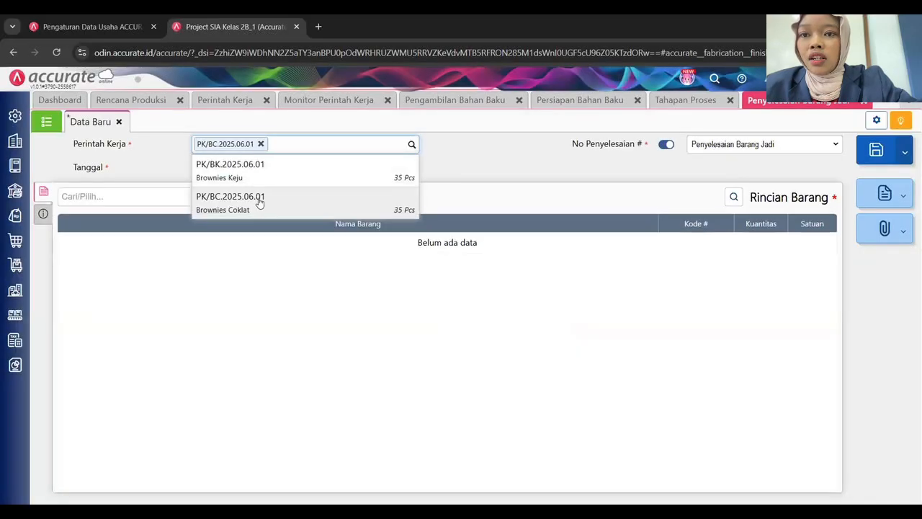
left_click(258, 166)
type("0")
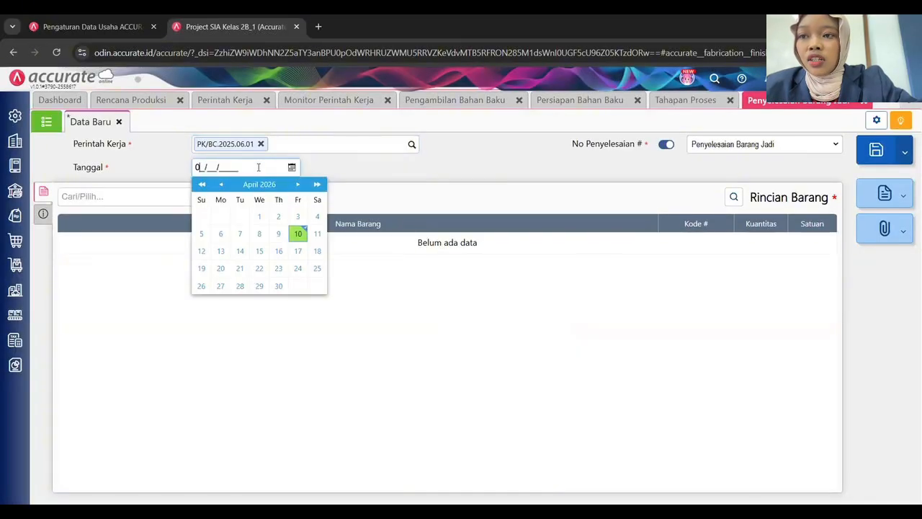
type("5/06/2025")
left_click(667, 145)
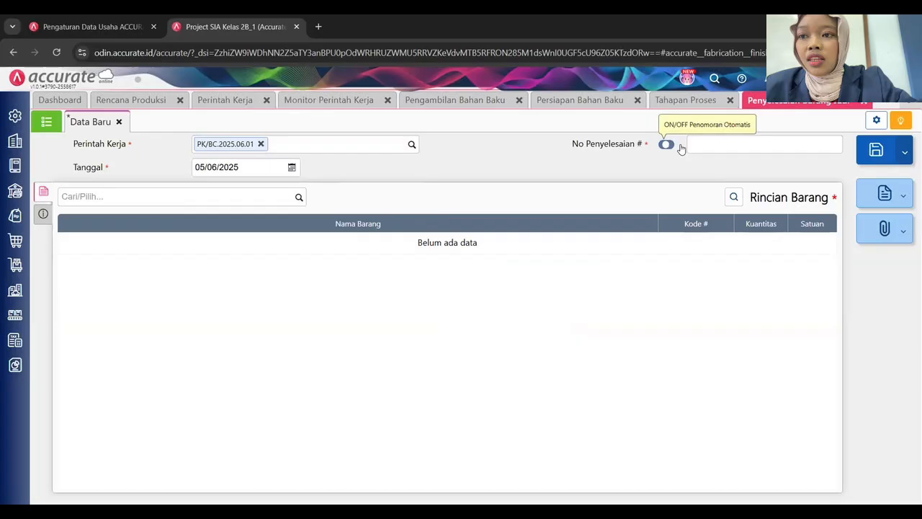
left_click(711, 145)
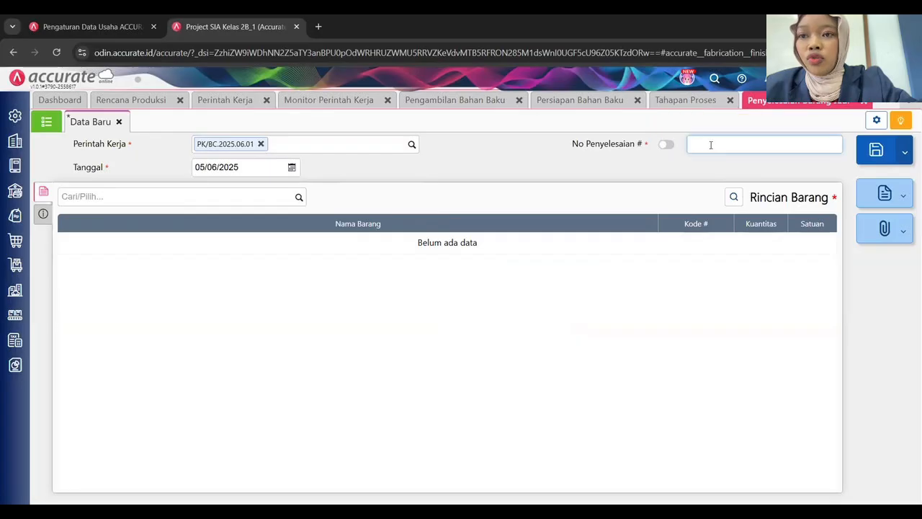
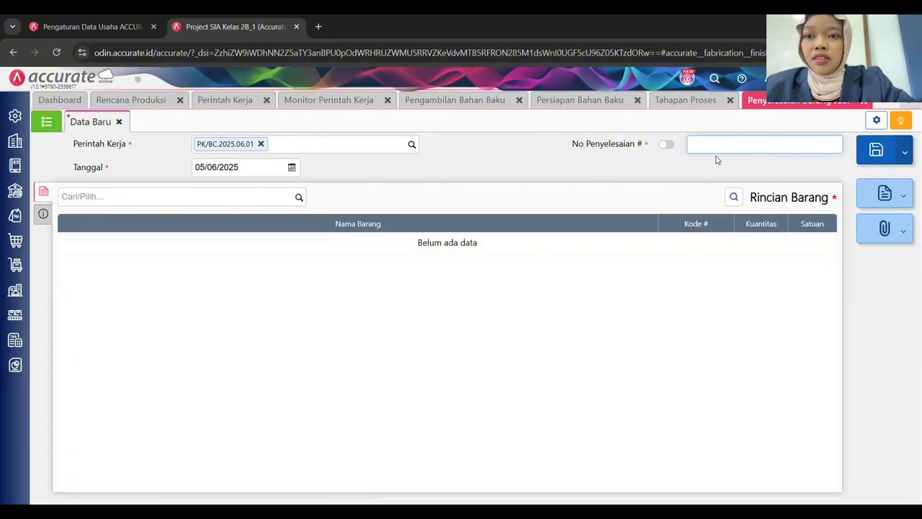
Number the completion PBJ/BC.2025.06.01 and add 35 Pcs Brownies Coklat stored in Gudang Toko.
key("alt+Tab")
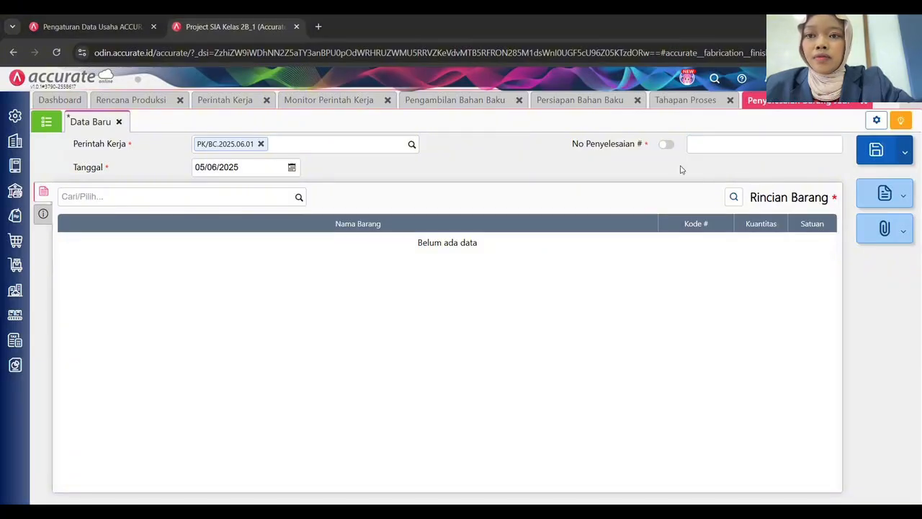
left_click(710, 142)
type("PB.")
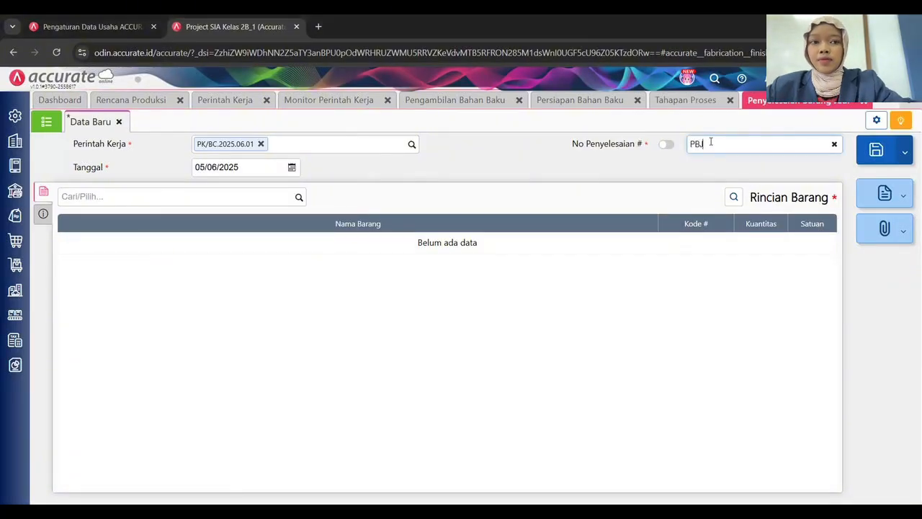
type("/BC.2025.06.01")
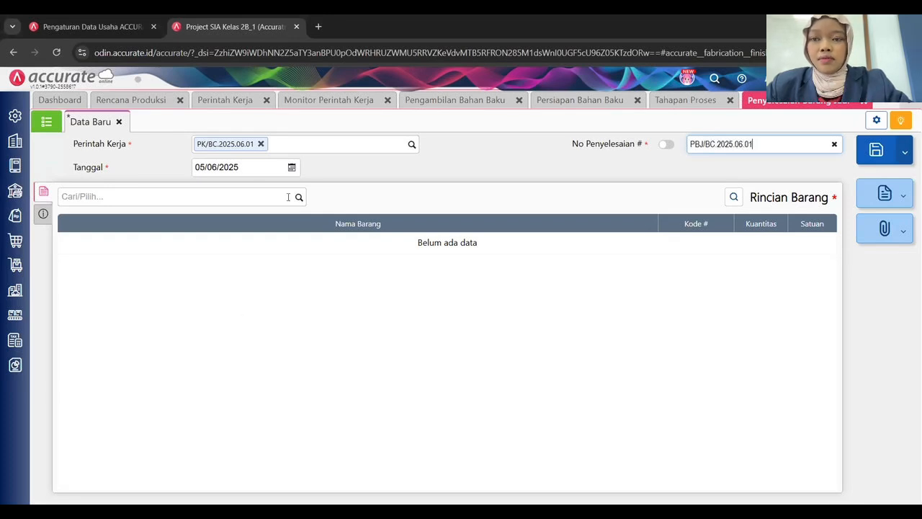
left_click(298, 197)
left_click(117, 227)
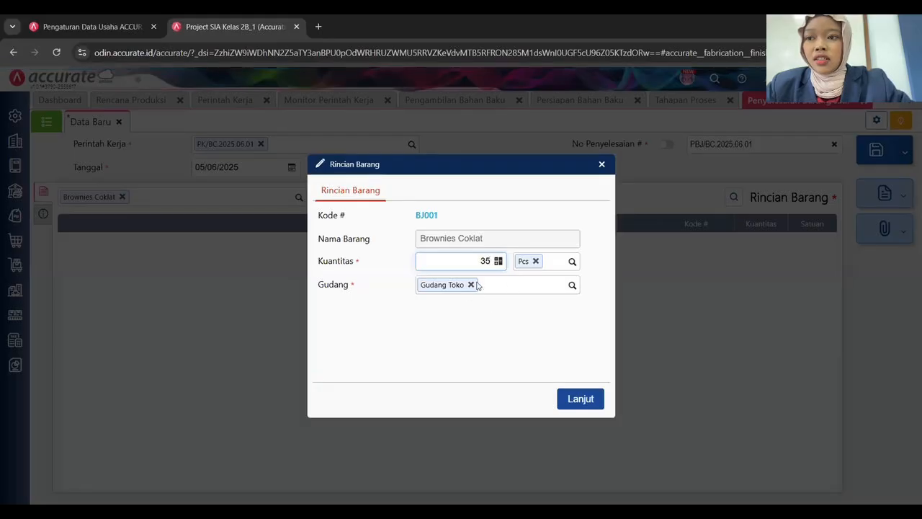
left_click(552, 286)
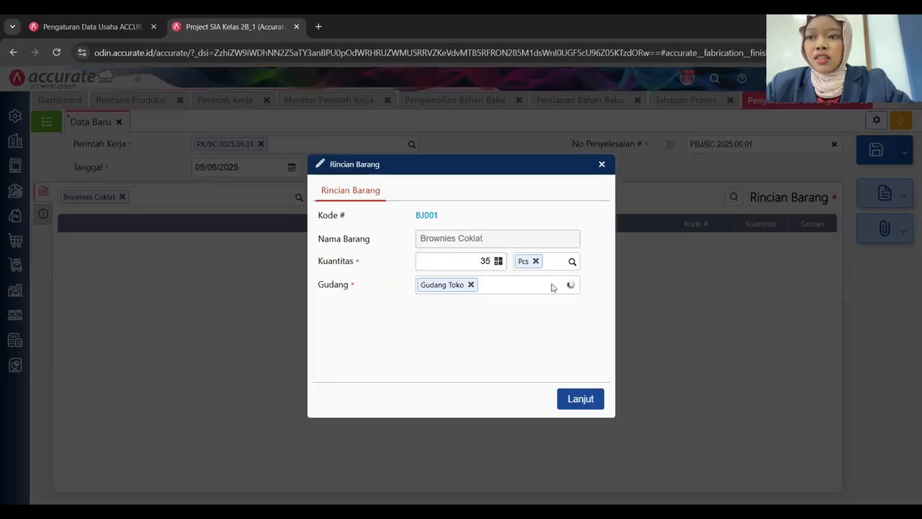
left_click(395, 316)
left_click(471, 285)
left_click(572, 285)
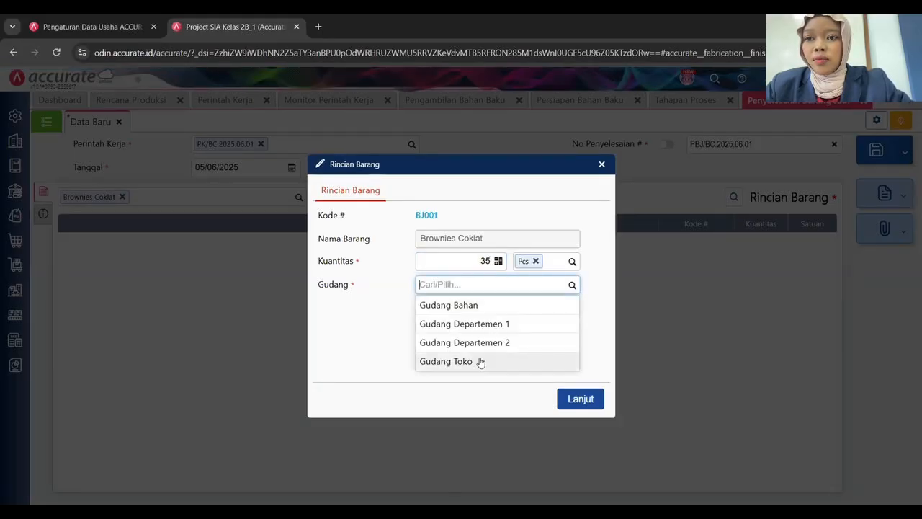
left_click(481, 362)
left_click(584, 399)
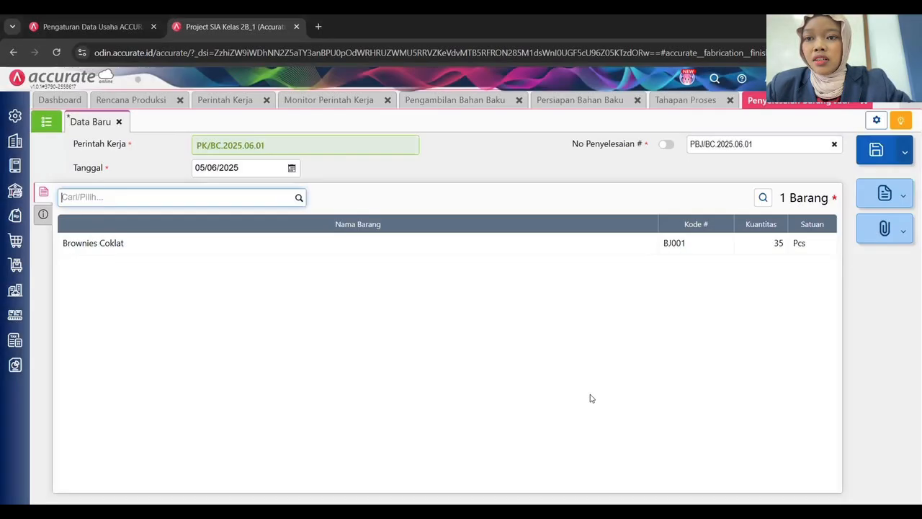
Enter the note 'Penyelesaian Barang Jadi Brownies Coklat Minggu 1' under Info lainnya.
left_click(43, 216)
left_click(217, 238)
type("Peneyele")
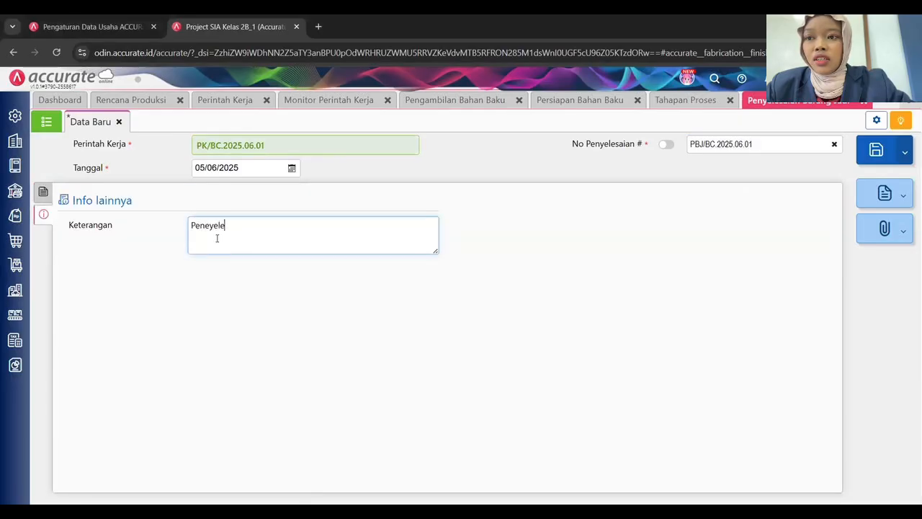
key("BackSpace")
key("BackSpace")
key("BackSpace")
key("BackSpace")
key("BackSpace")
type("yelesaian ")
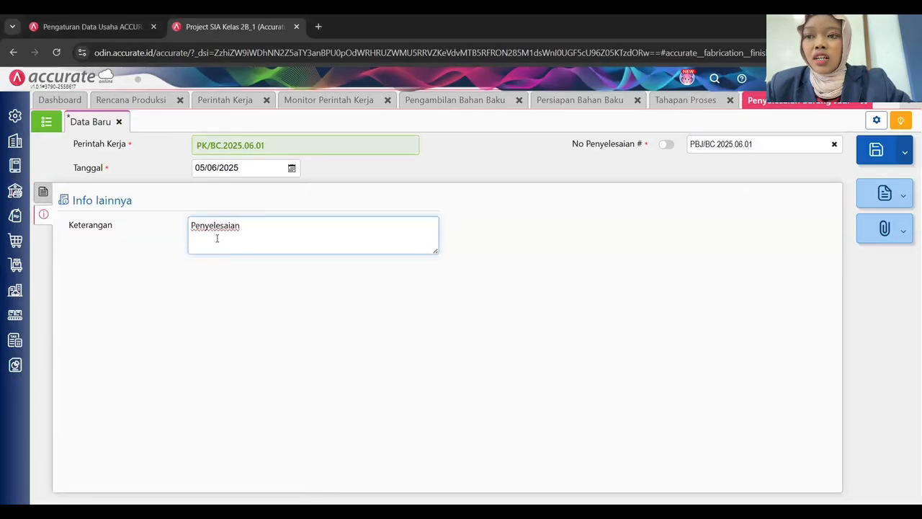
type("Barang jad")
type("di Bro")
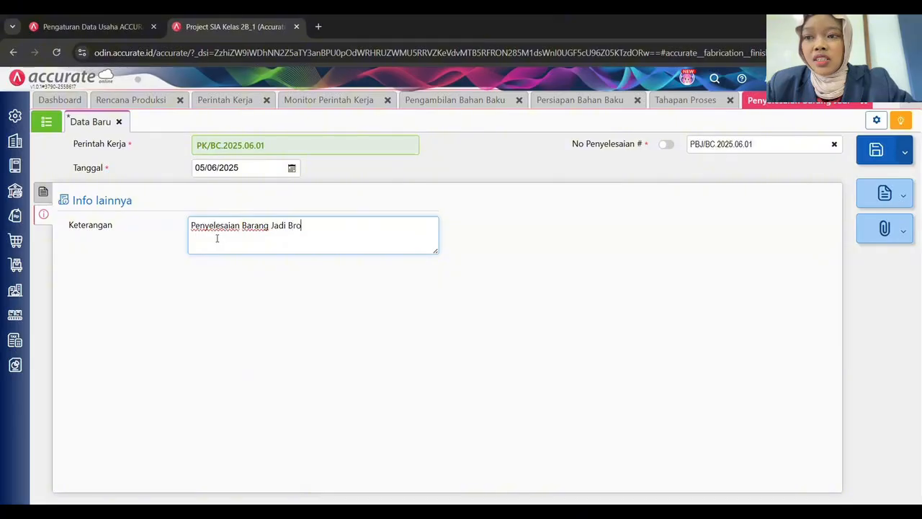
type("wnies Coklat Minggu 1")
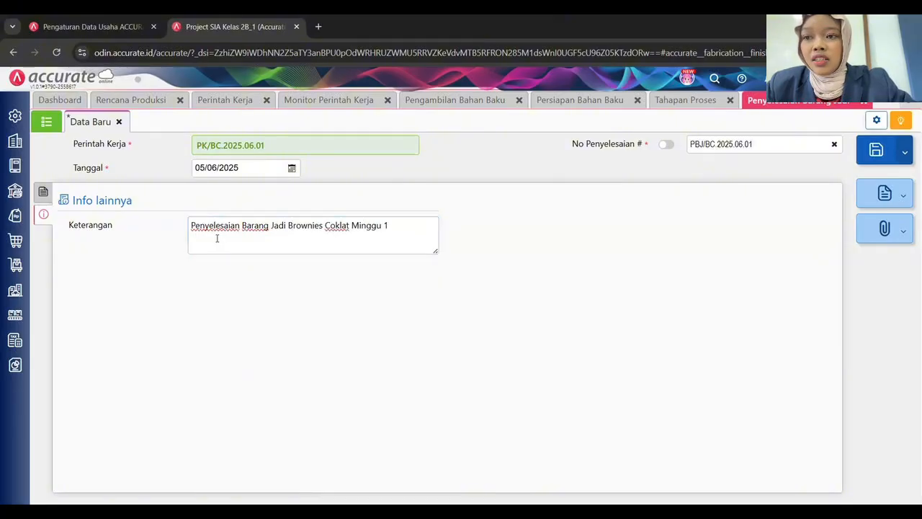
Save the Brownies Coklat completion and start one for PK/BK.2025.06.01 dated 05/06/2025.
left_click(876, 150)
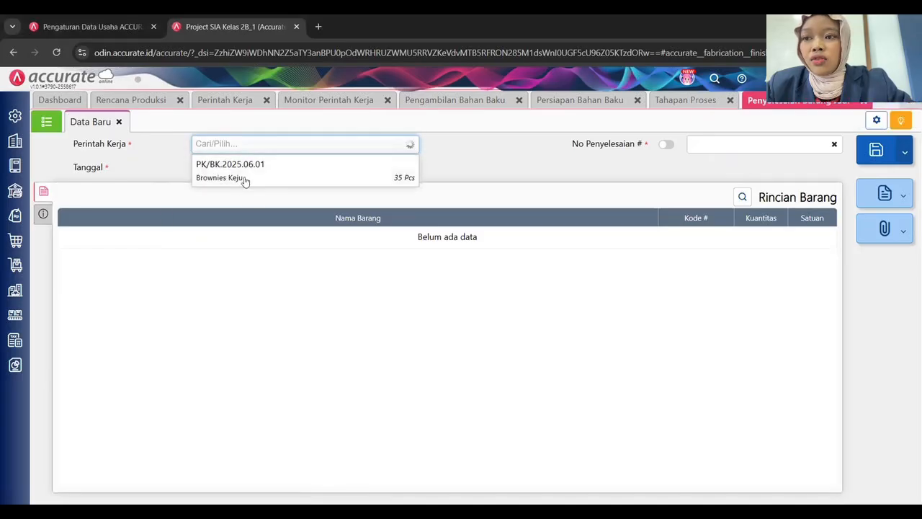
left_click(245, 171)
left_click(246, 168)
left_click(249, 167)
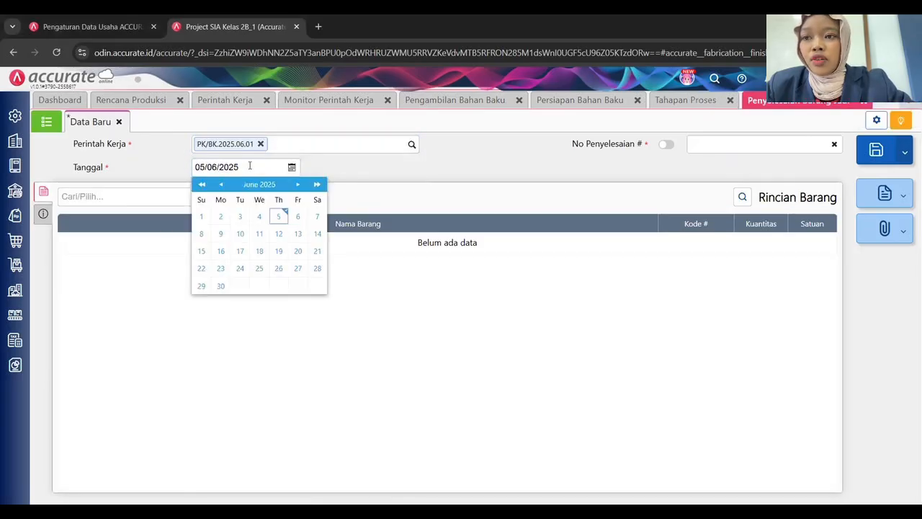
Number it PBJ/BK.2025.06.01 and add 35 Pcs Brownies Keju.
left_click(735, 146)
type("P")
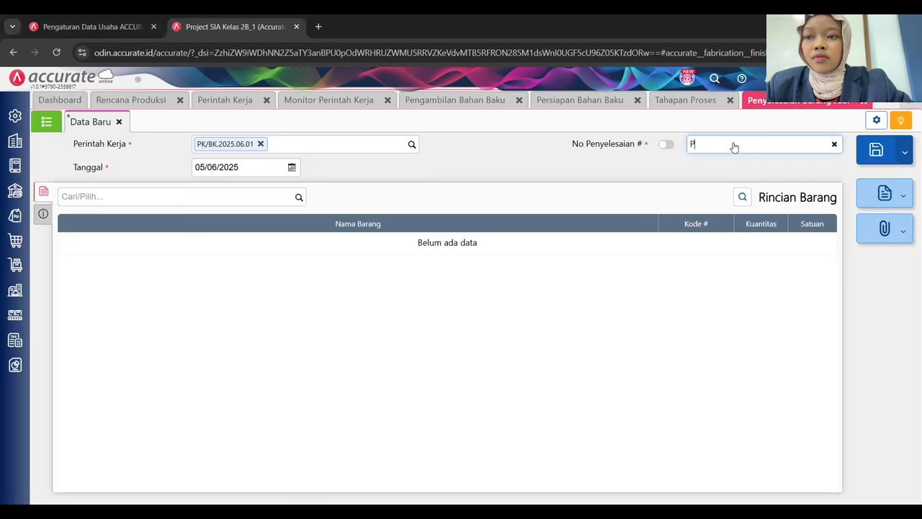
type("BJ/BK")
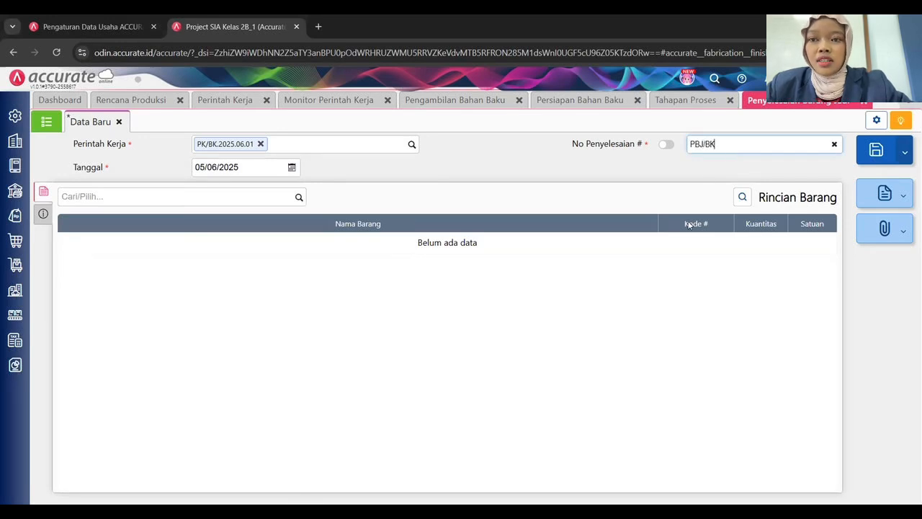
type(".2025.06.01")
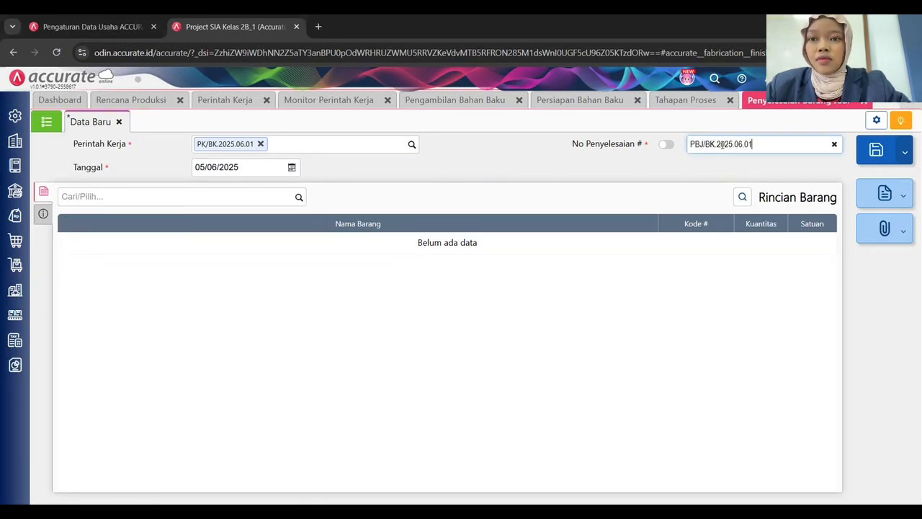
left_click(299, 197)
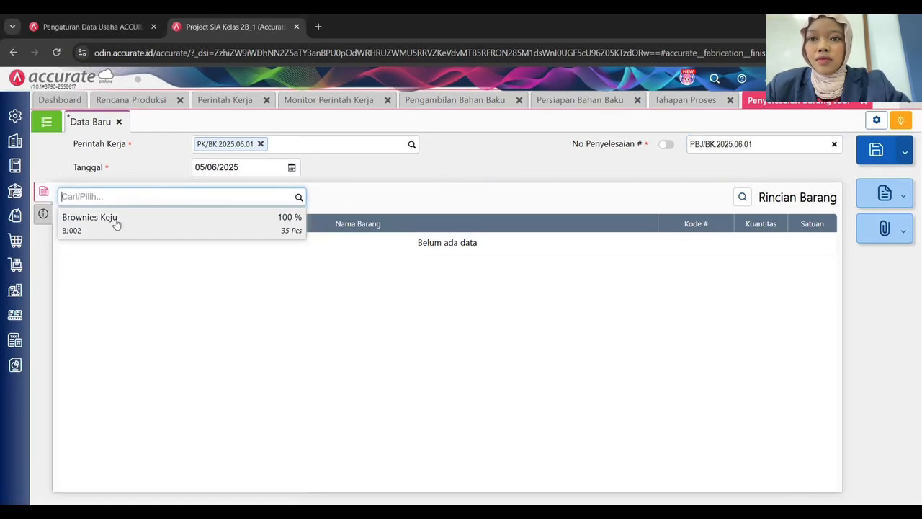
left_click(127, 225)
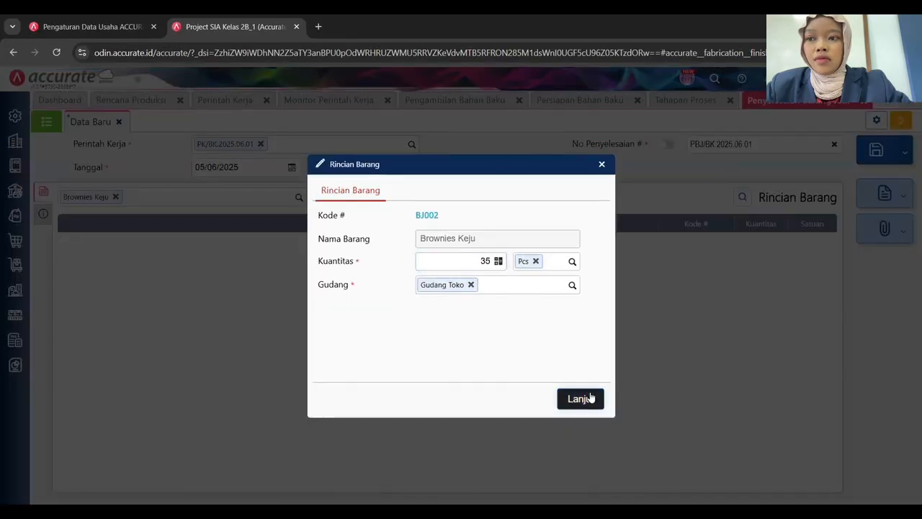
left_click(581, 399)
Note it as 'Penyelesaian Barang Jadi Brownies Keju Minggu 1', recheck the item row, and save.
left_click(45, 214)
left_click(216, 226)
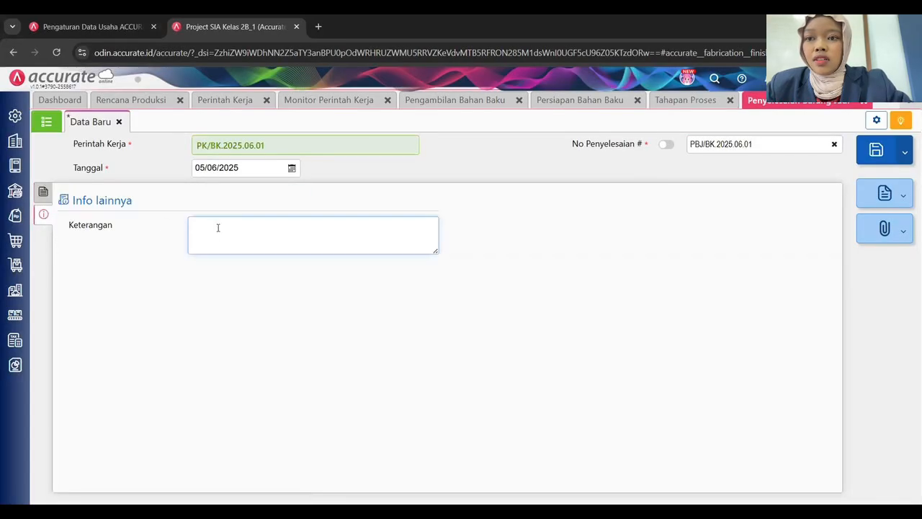
type("Penyelesaian Bara")
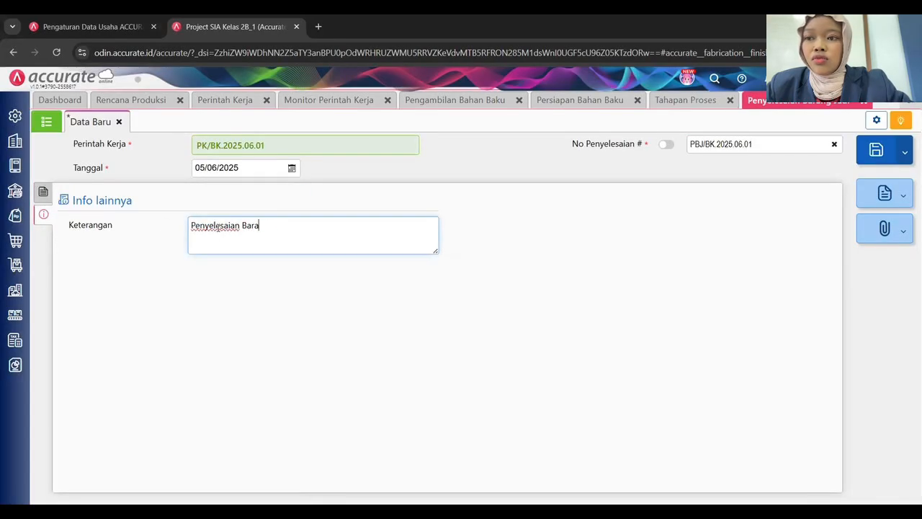
type("ng Jadi ")
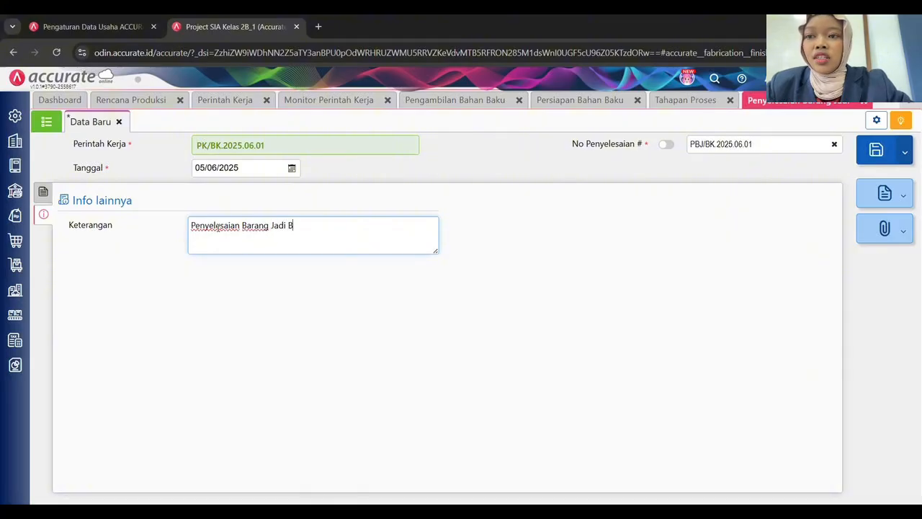
type("Brownies Keju")
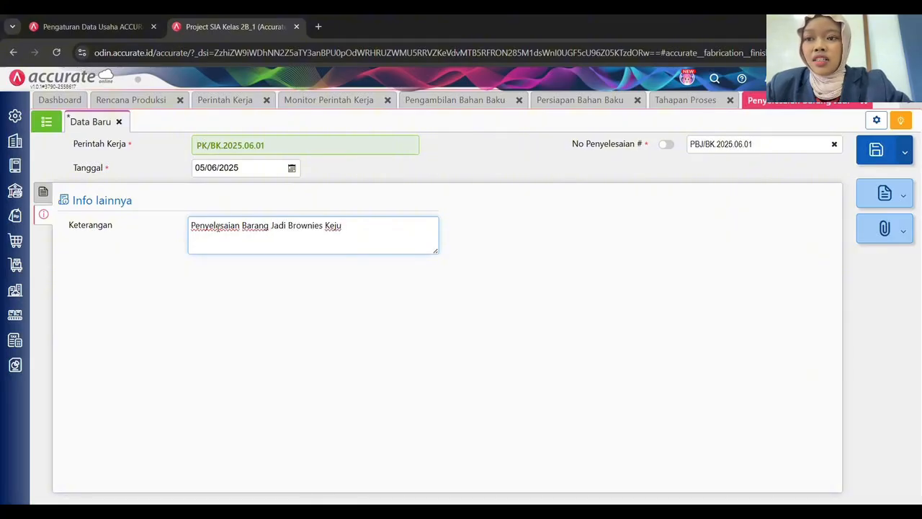
type(" Minggu 1")
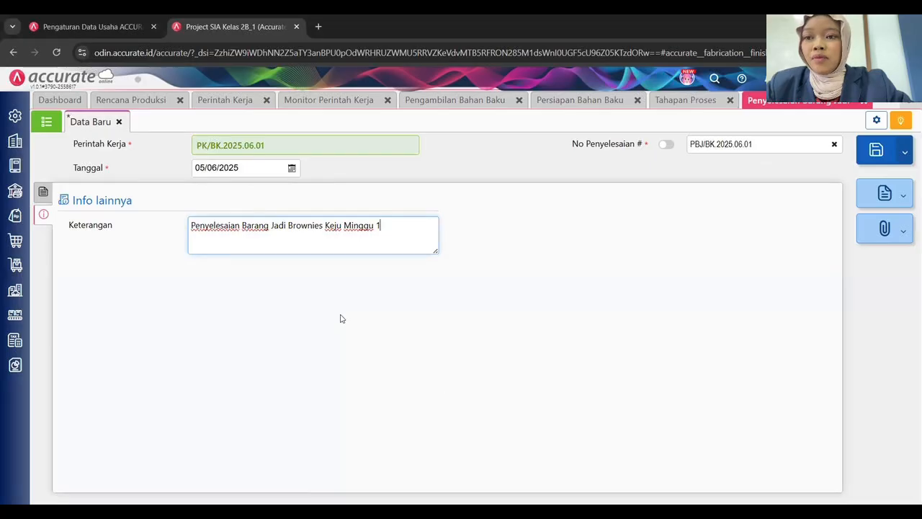
left_click(47, 197)
left_click(45, 198)
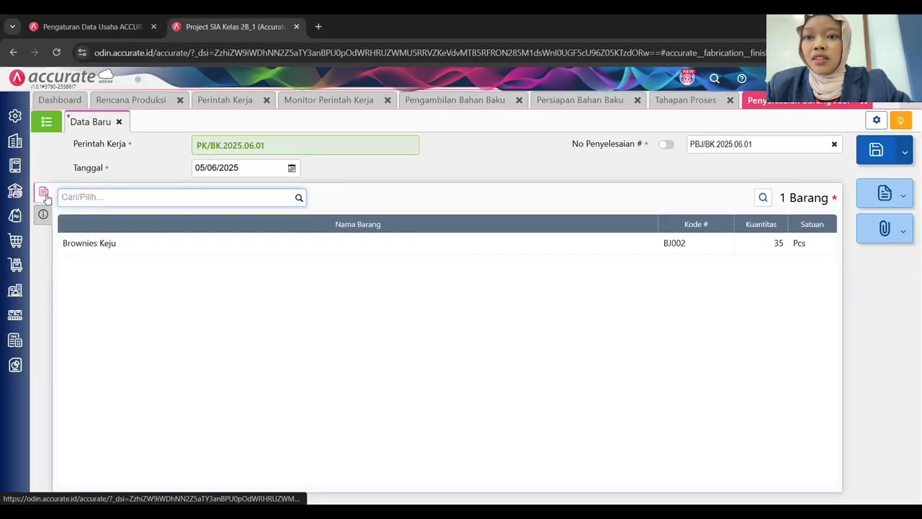
left_click(889, 147)
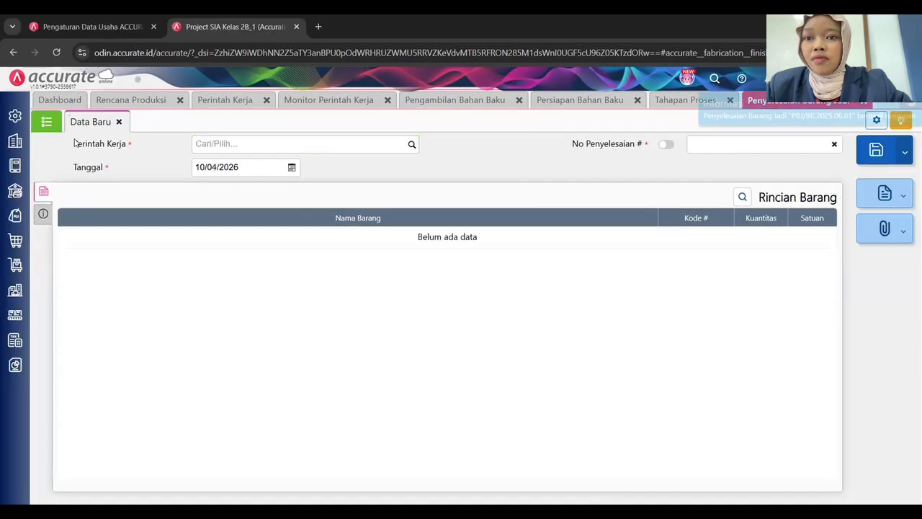
Check that PBJ/BC.2025.06.01 and PBJ/BK.2025.06.01 are listed, then go to the work order monitor.
left_click(46, 121)
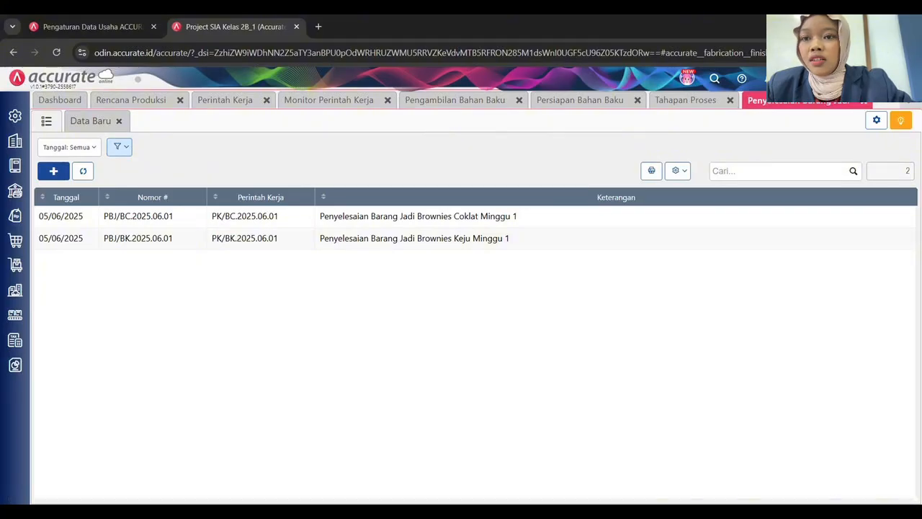
left_click(383, 101)
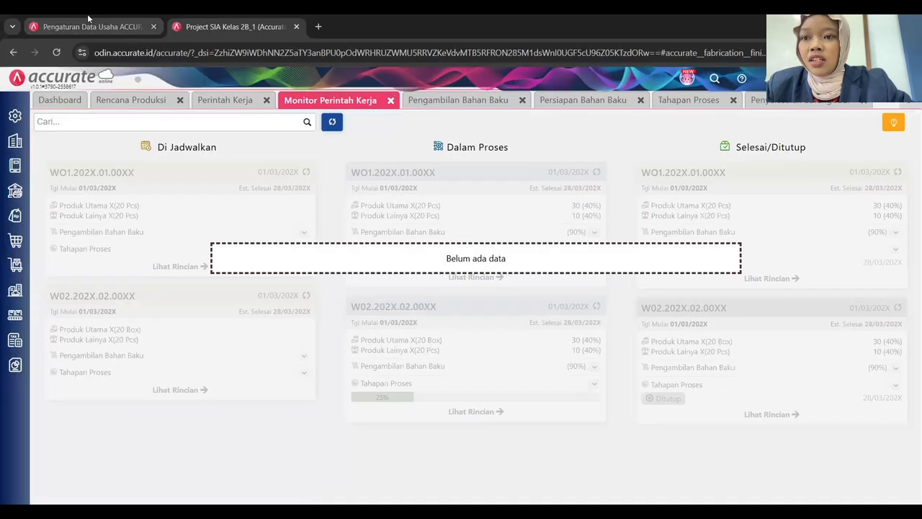
Refresh work orders to Selesai and production plan RP.2025.06.01 to 100 progress, Terproses.
left_click(216, 103)
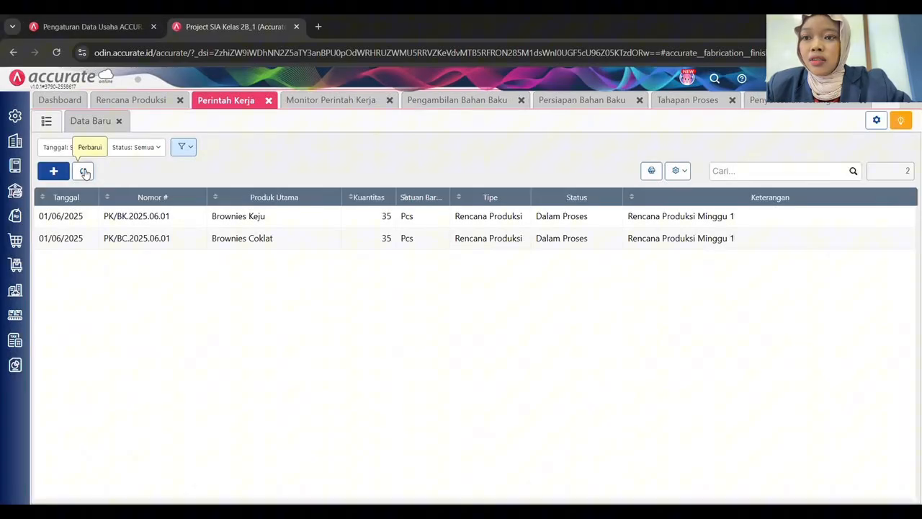
left_click(84, 171)
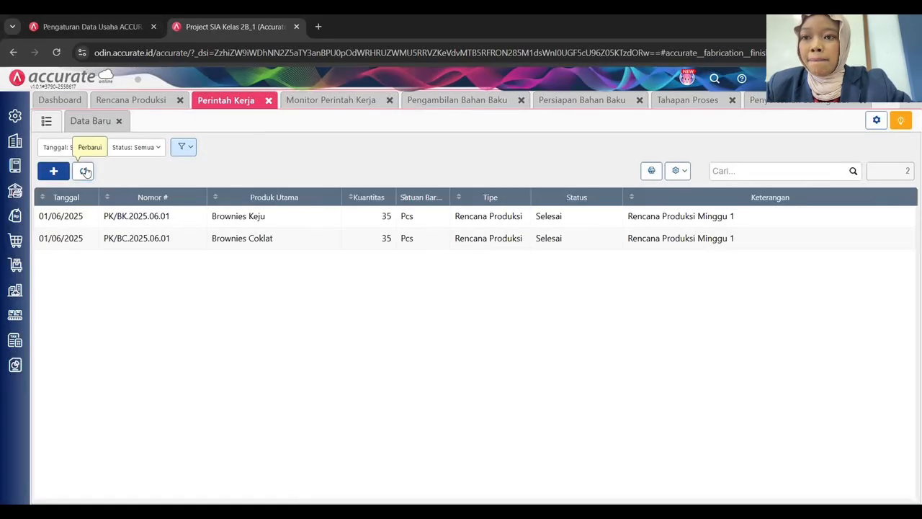
left_click(137, 100)
left_click(84, 171)
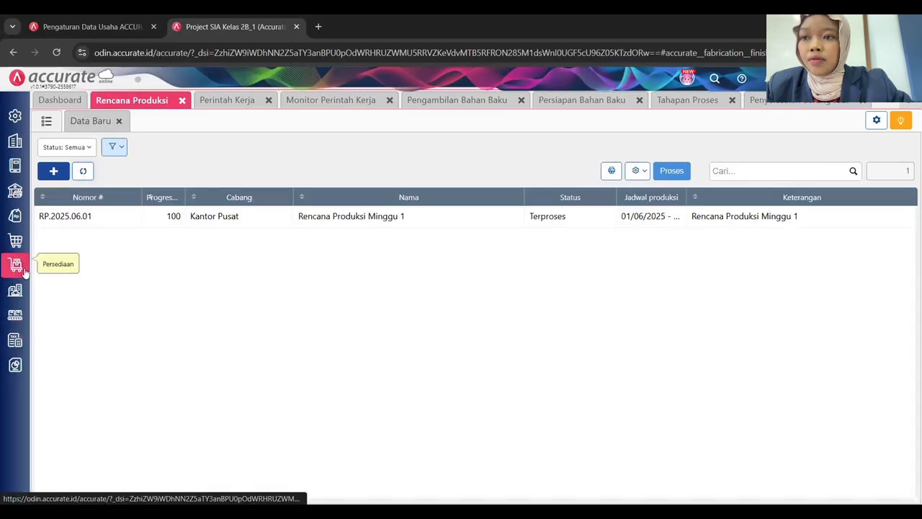
Show Gudang Toko stock as of 05/06/2025, listing 35 Pcs each of Brownies Coklat and Keju.
left_click(221, 449)
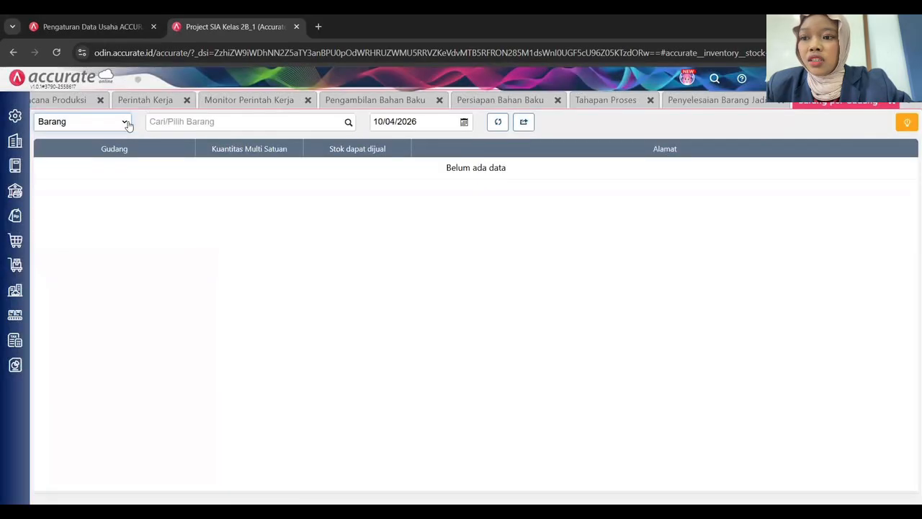
left_click(126, 122)
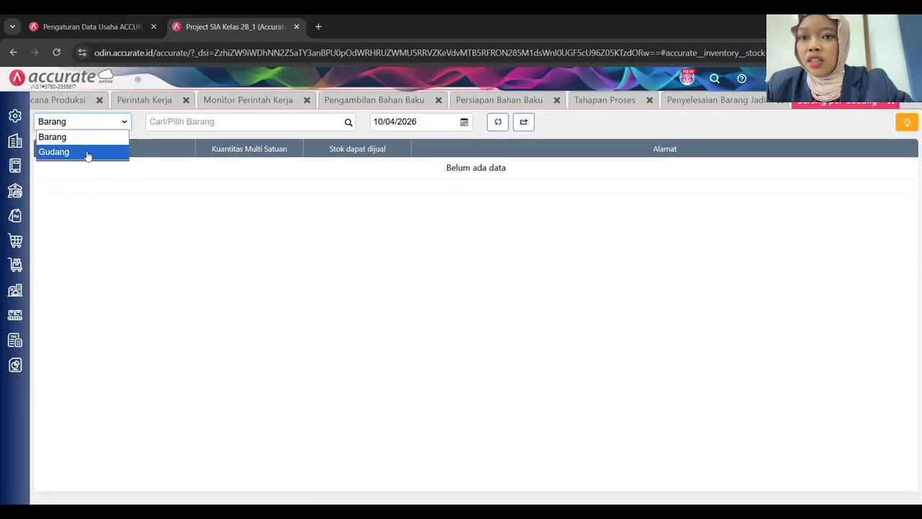
left_click(86, 152)
left_click(350, 122)
left_click(161, 198)
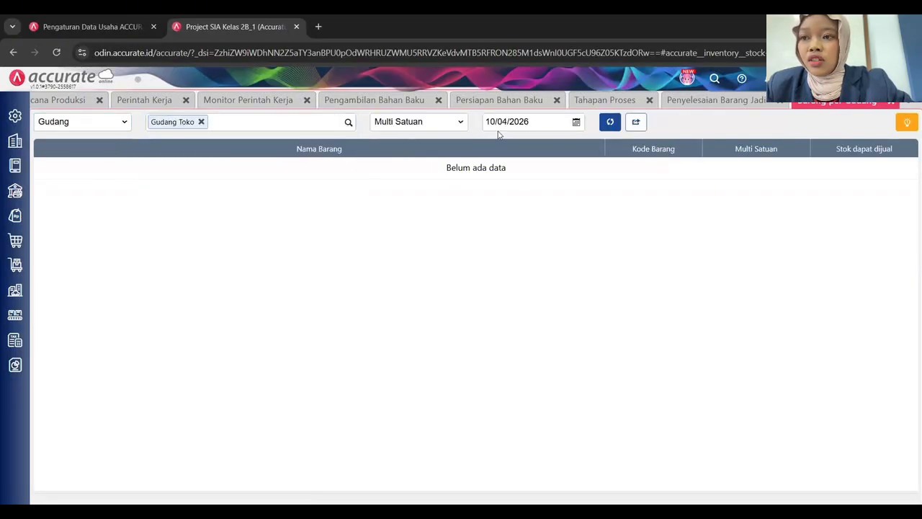
left_click(509, 121)
type("05/06/202")
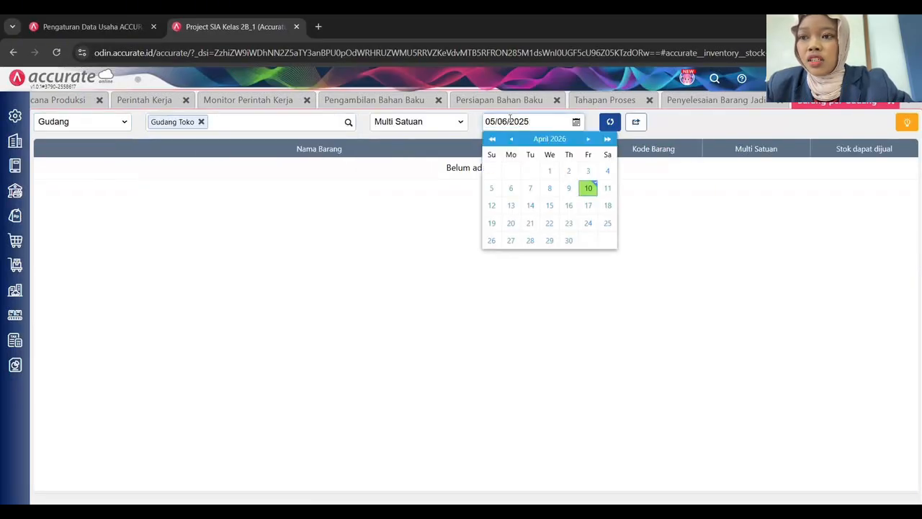
left_click(610, 123)
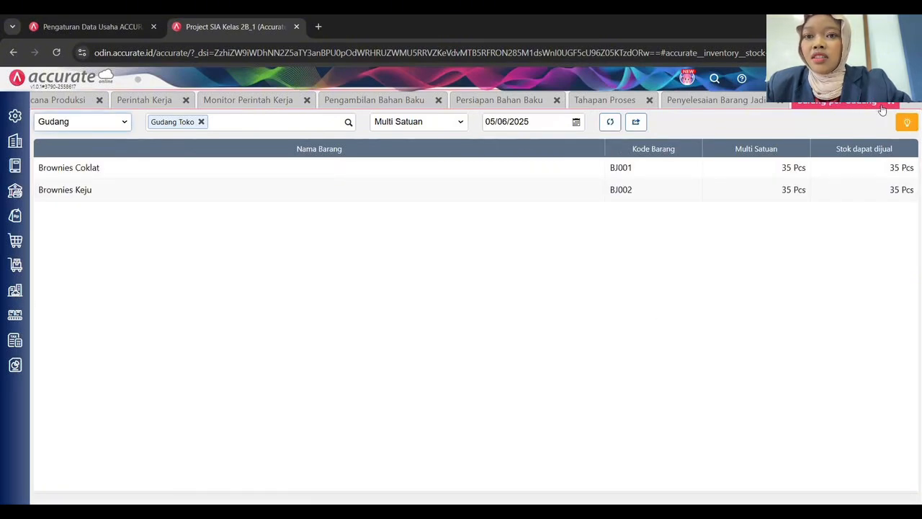
Show the Jadwal Produksi for Juni 2025.
left_click(15, 315)
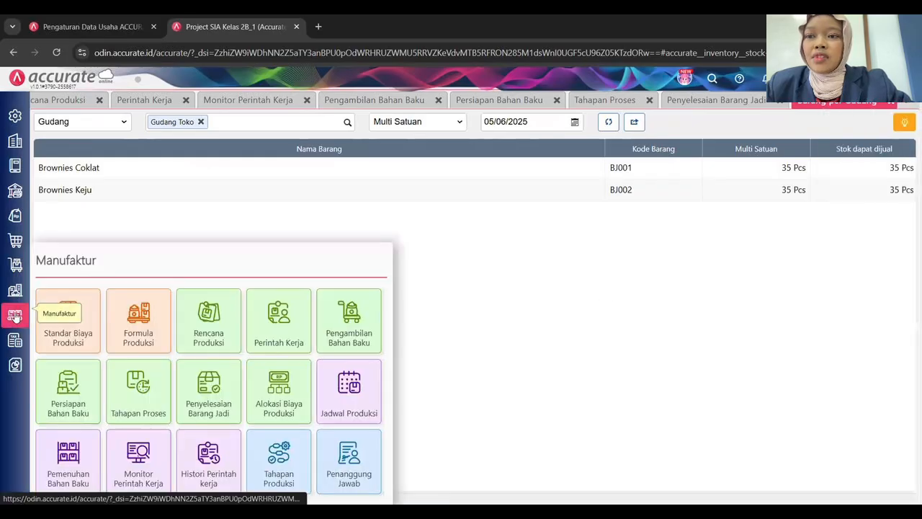
left_click(349, 392)
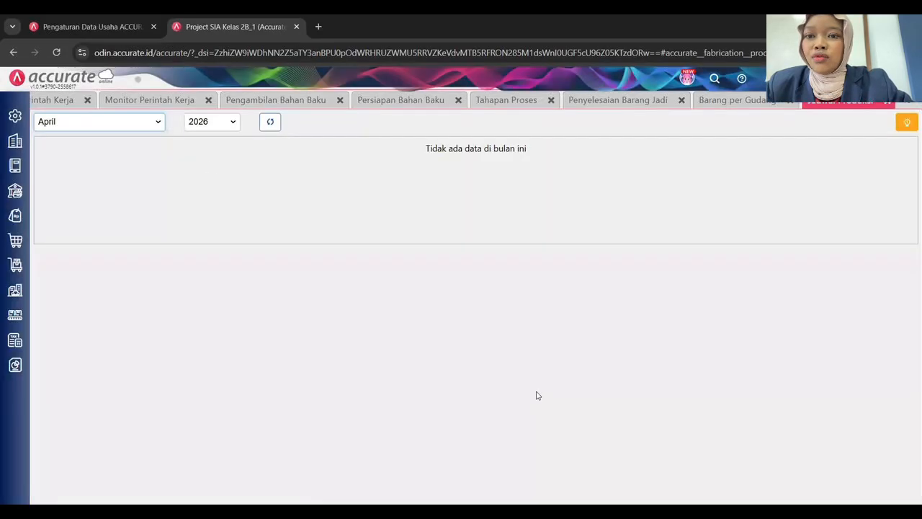
left_click(130, 123)
left_click(72, 212)
left_click(210, 121)
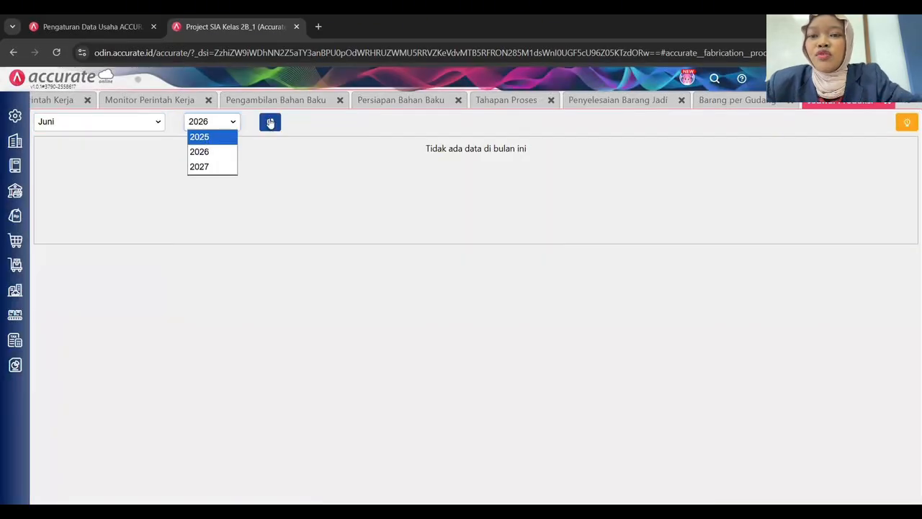
left_click(199, 136)
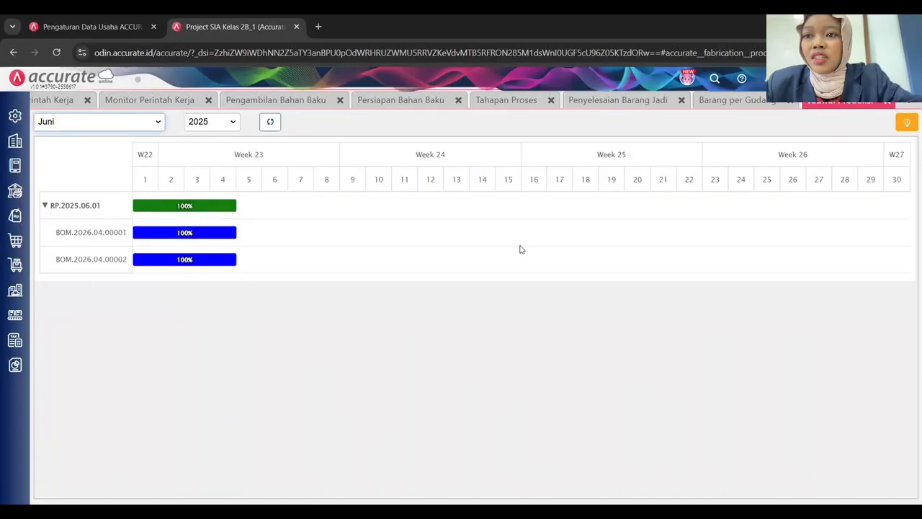
Close all nine open module pages, from the production schedule to the production plan list.
left_click(885, 101)
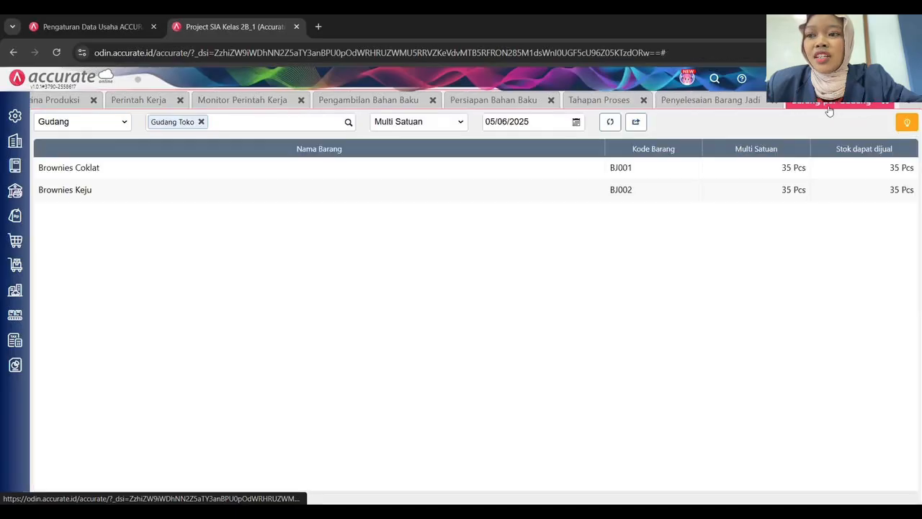
left_click(885, 101)
left_click(864, 101)
left_click(731, 100)
left_click(637, 100)
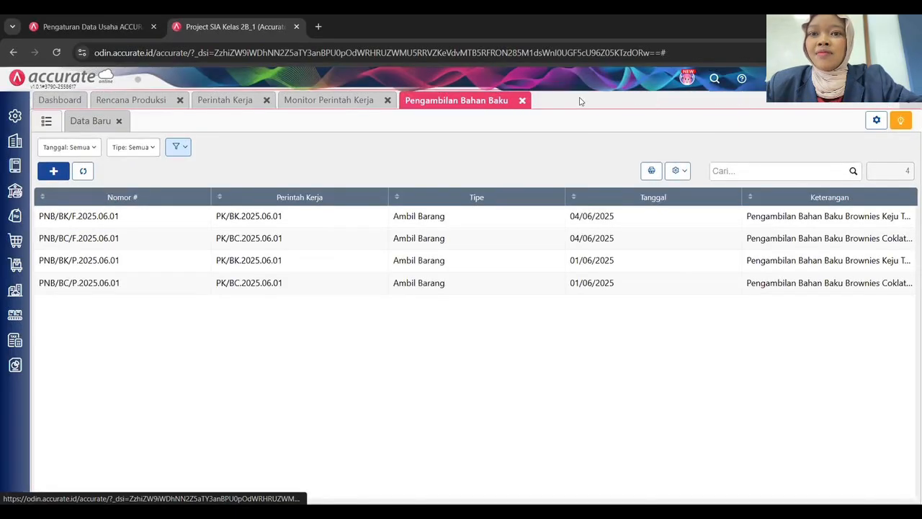
left_click(519, 100)
left_click(387, 101)
left_click(268, 101)
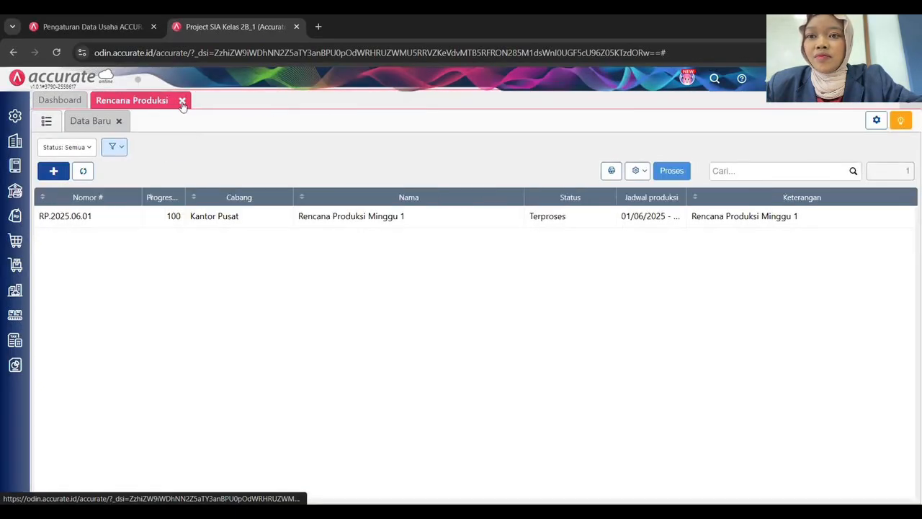
left_click(180, 100)
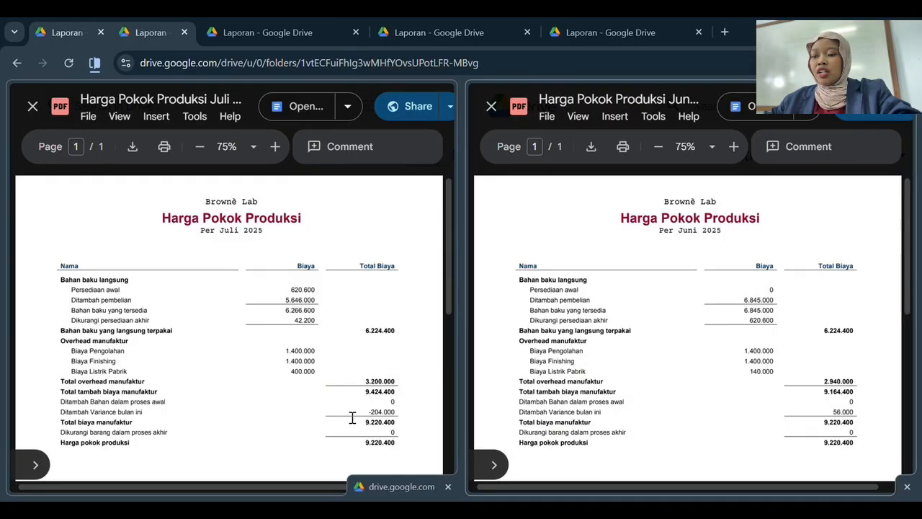
Highlight the 9.220.400 Harga Pokok Produksi totals for Juli and Juni, then view Laporan Arus Kas Perbandingan.pdf.
left_click_drag(365, 442, 391, 449)
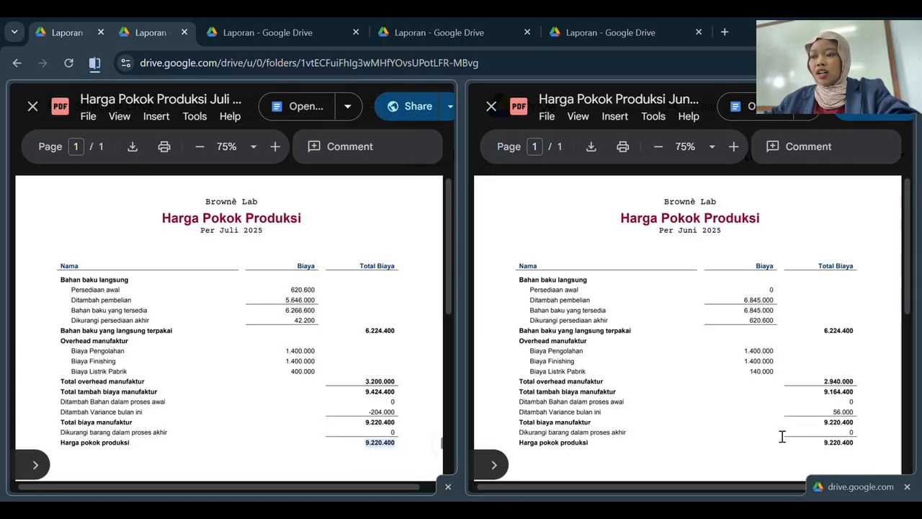
left_click_drag(823, 443, 855, 444)
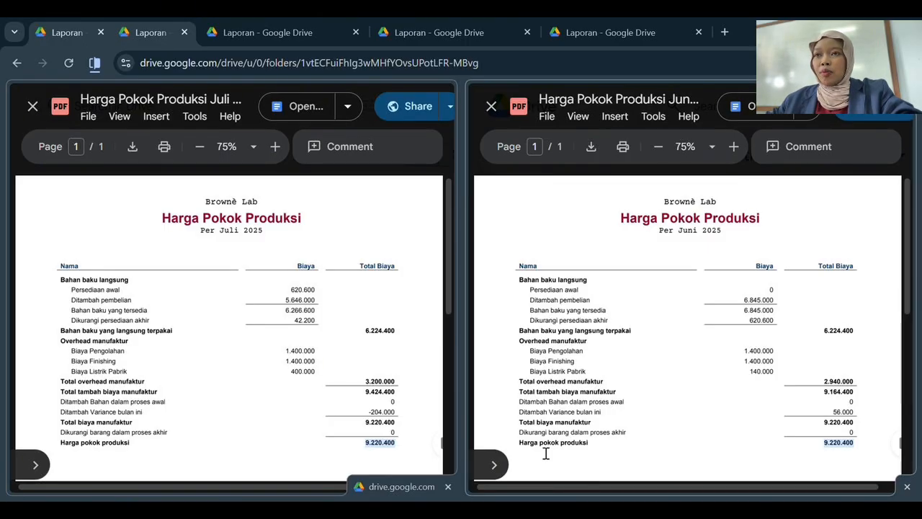
left_click(237, 36)
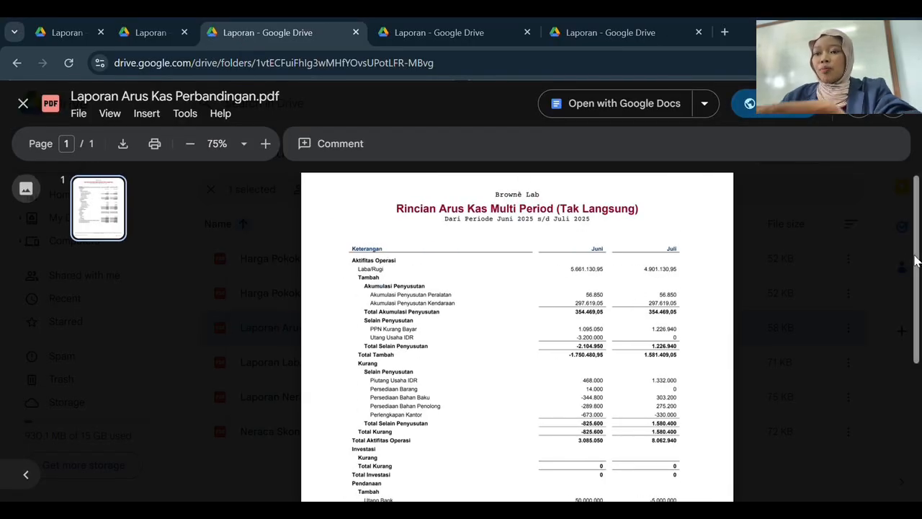
scroll(919, 287, "down", 1)
left_click(190, 143)
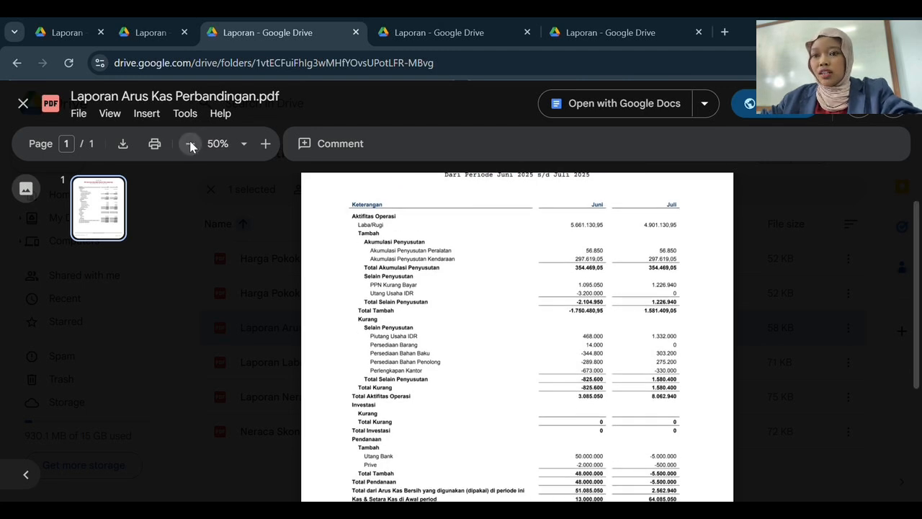
left_click(266, 143)
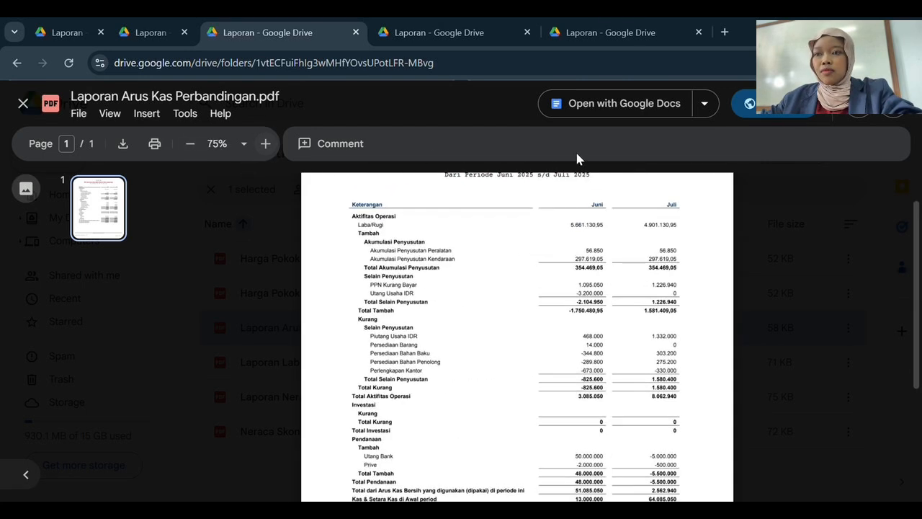
scroll(898, 230, "down", 1)
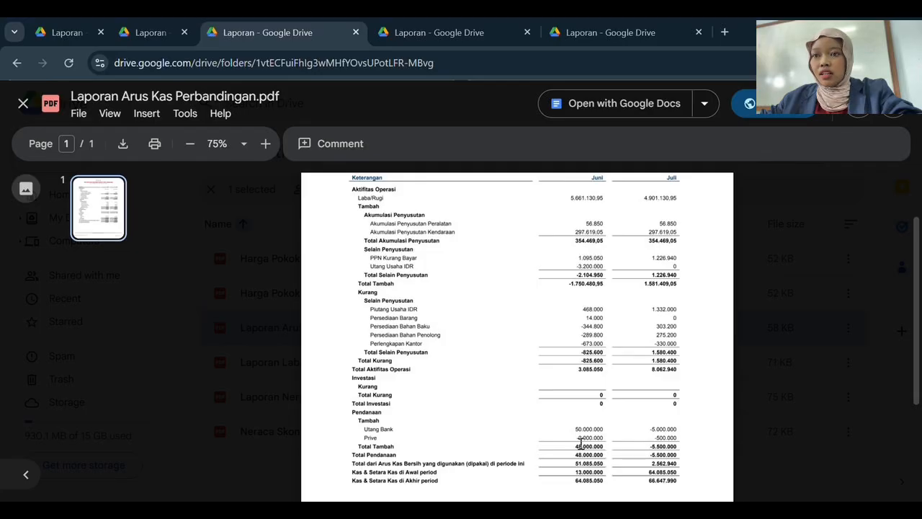
left_click_drag(574, 473, 619, 473)
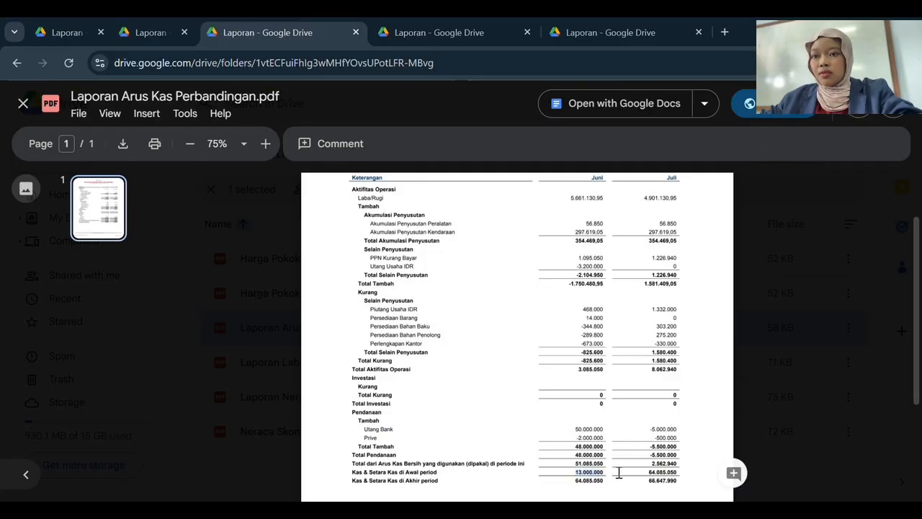
left_click_drag(648, 473, 677, 470)
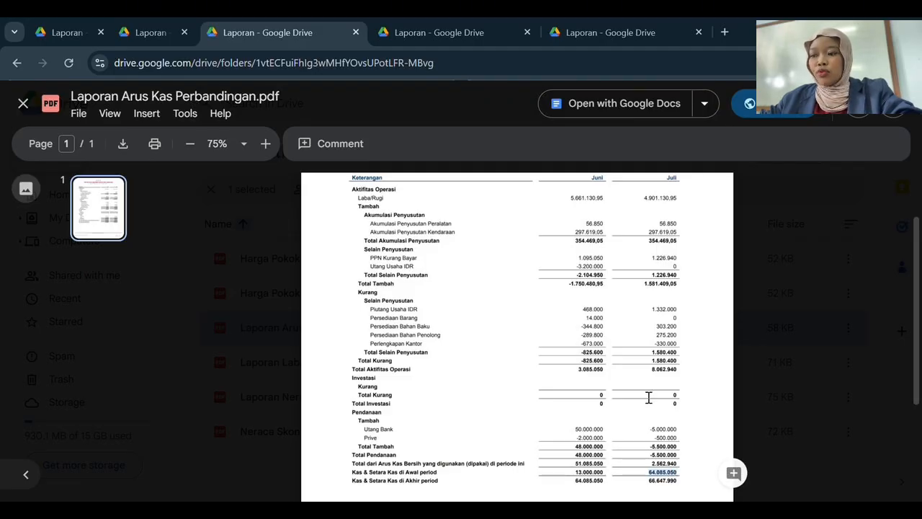
left_click(575, 423)
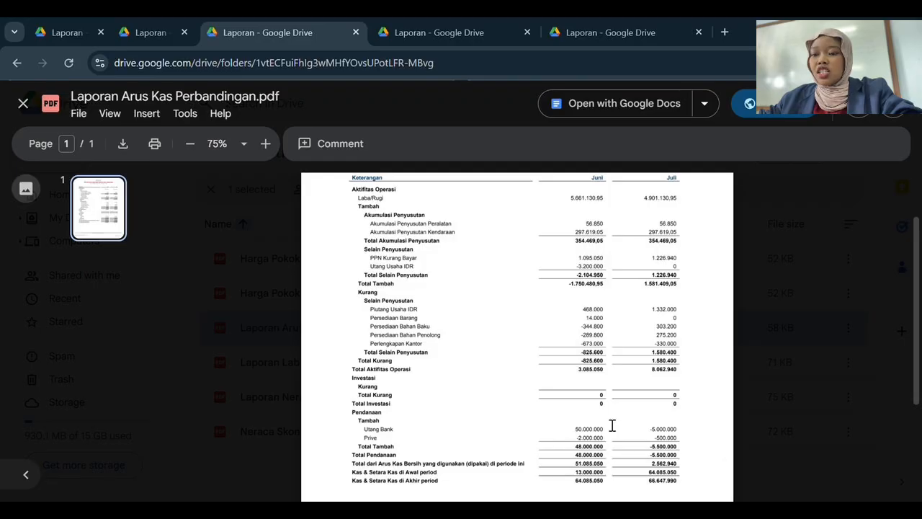
left_click_drag(611, 425, 567, 431)
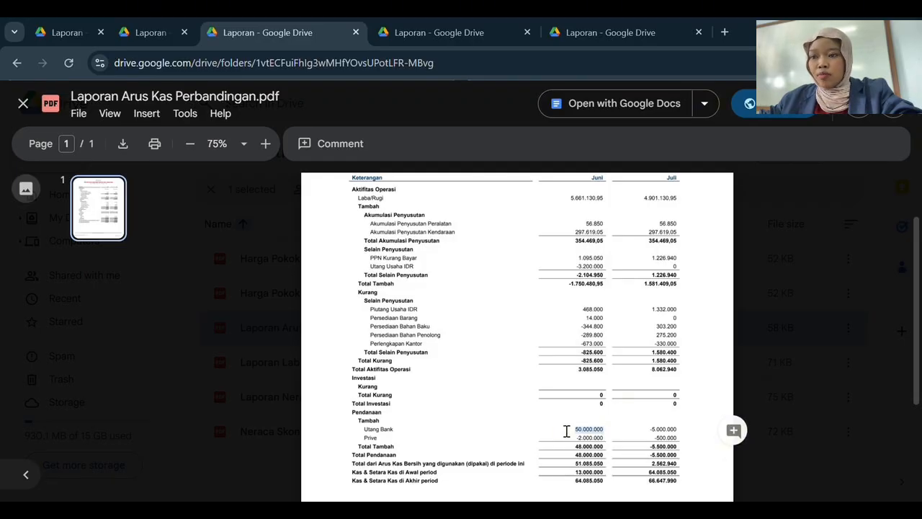
left_click_drag(646, 481, 675, 486)
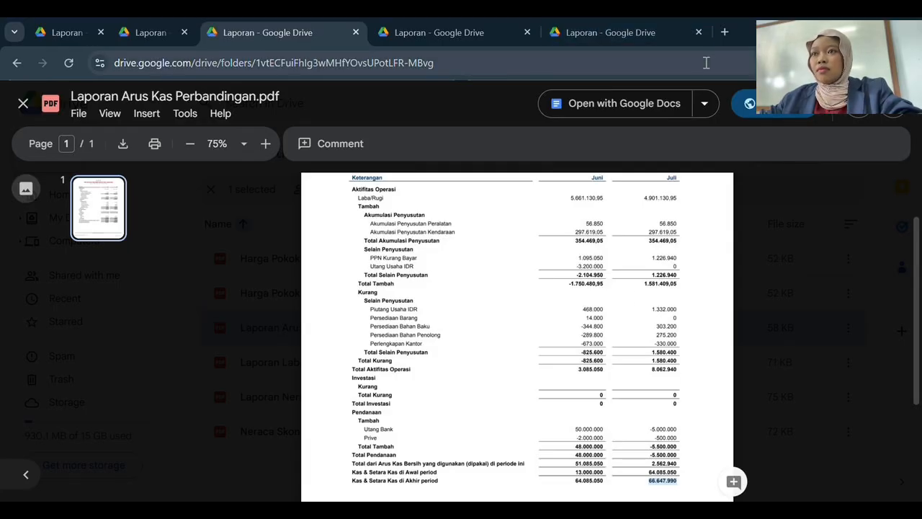
Restore down the browser, switch to the Neraca PDF, and move the window to the top-left.
left_click(873, 29)
left_click(209, 80)
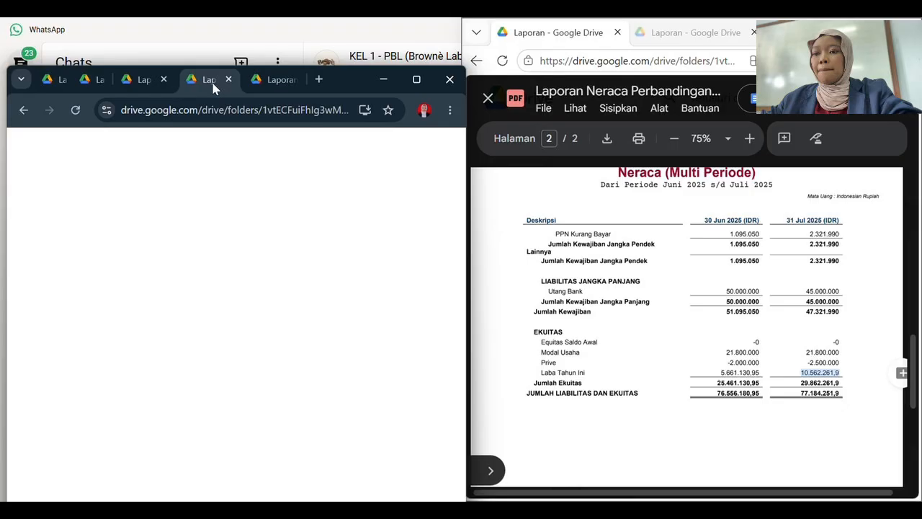
left_click_drag(347, 76, 341, 33)
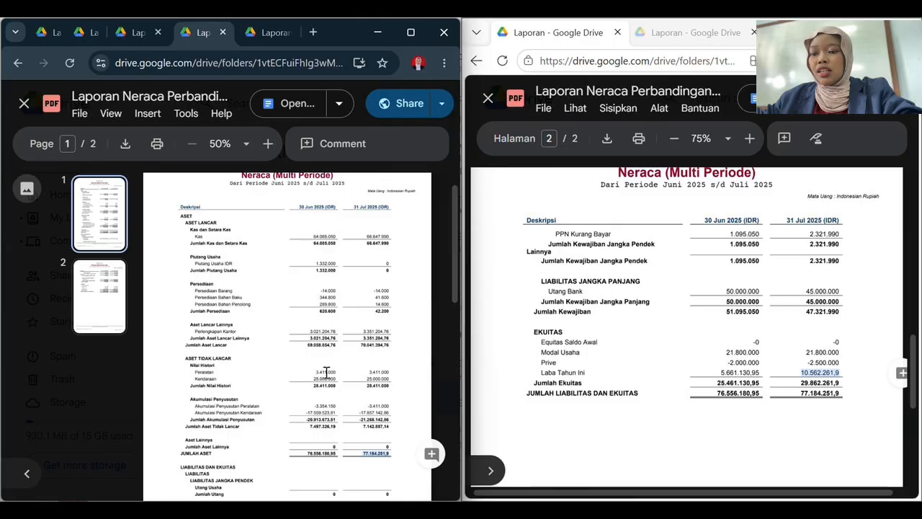
Highlight Jumlah Persediaan 620.600 and Jumlah Ekuitas 25.461.130,95 (Juni) and 29.862.261,9 (Juli).
left_click_drag(316, 312, 392, 310)
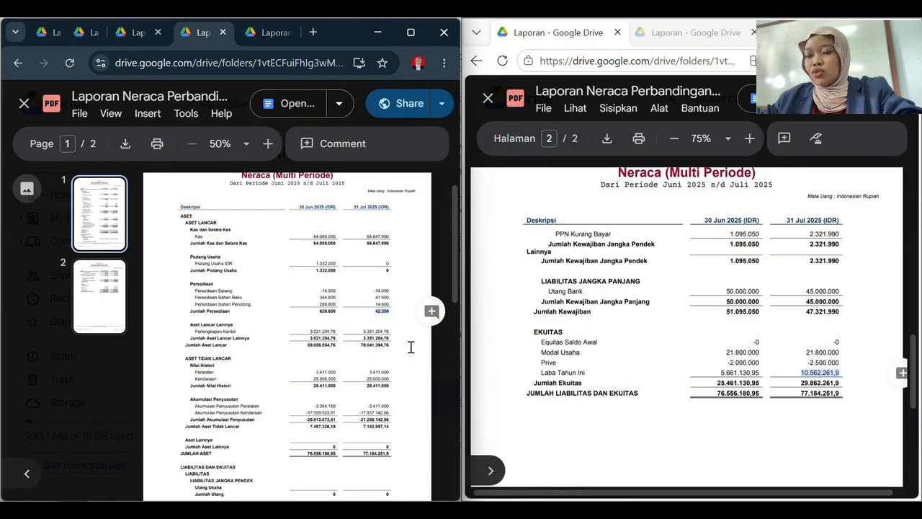
left_click_drag(727, 291, 760, 290)
left_click(812, 287)
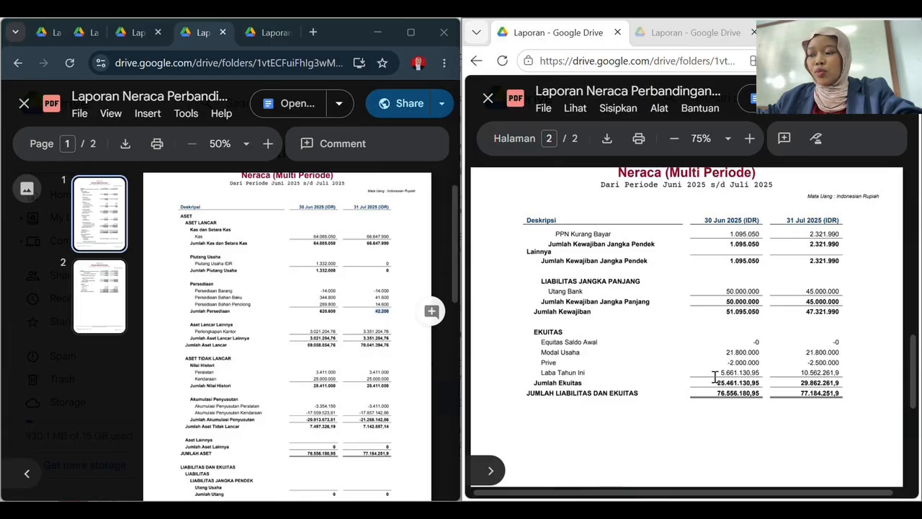
left_click_drag(717, 380, 760, 381)
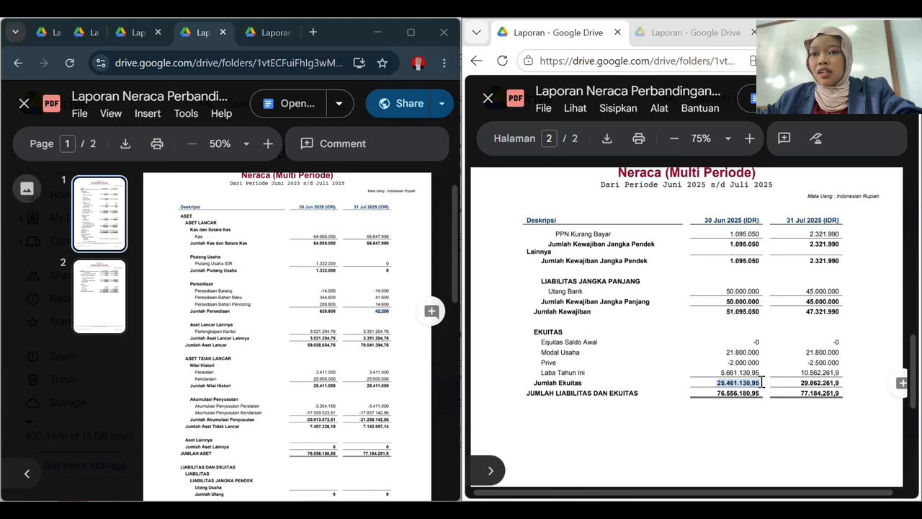
left_click_drag(800, 382, 840, 384)
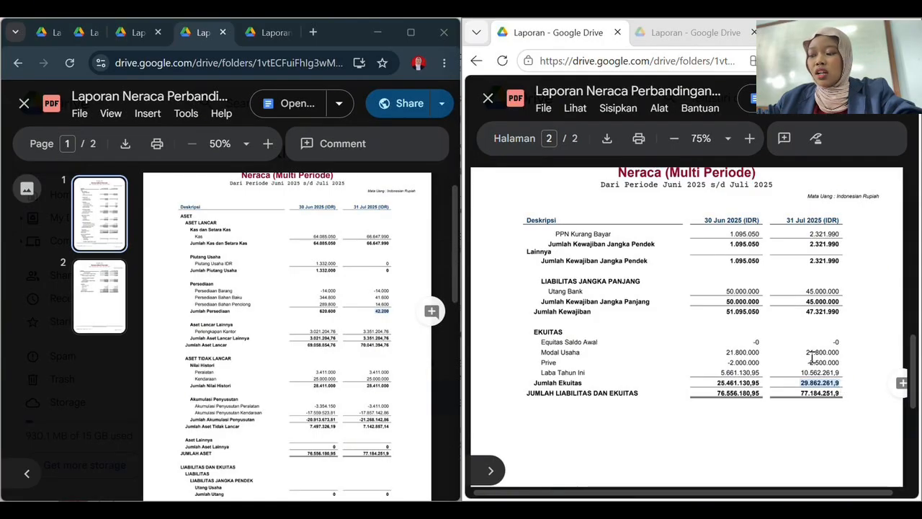
Open the Laba/Rugi PDF in both windows and highlight LABA BERSIH: Juni 5.661.130,95, Juli 4.901.130,95, total 10.562.261,9.
left_click(278, 32)
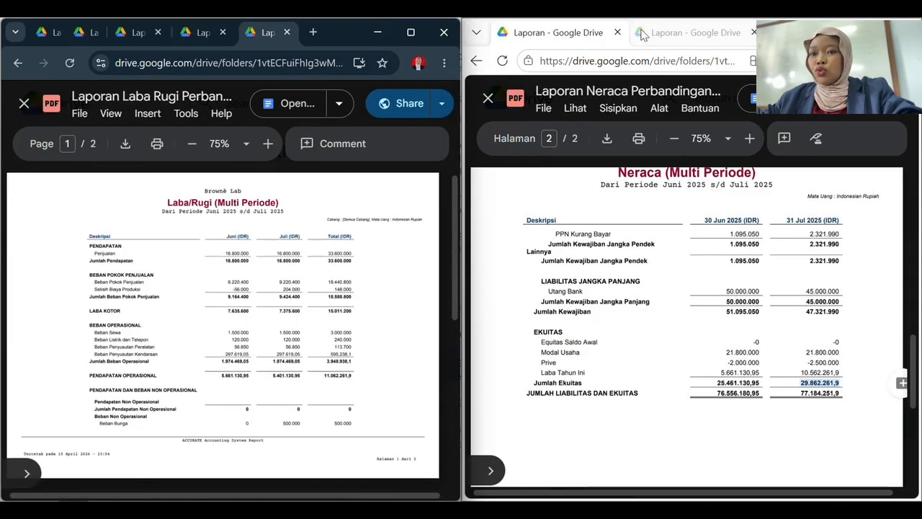
left_click(673, 33)
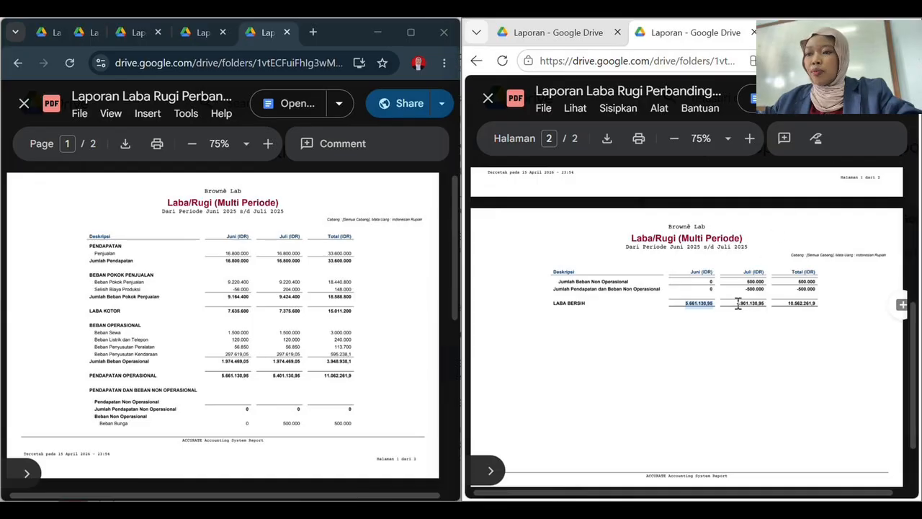
left_click_drag(735, 304, 766, 307)
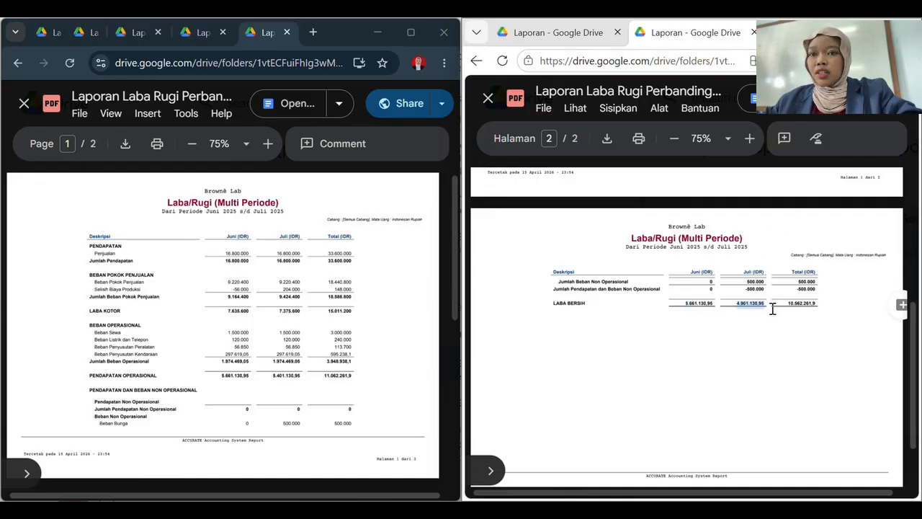
left_click_drag(683, 303, 713, 304)
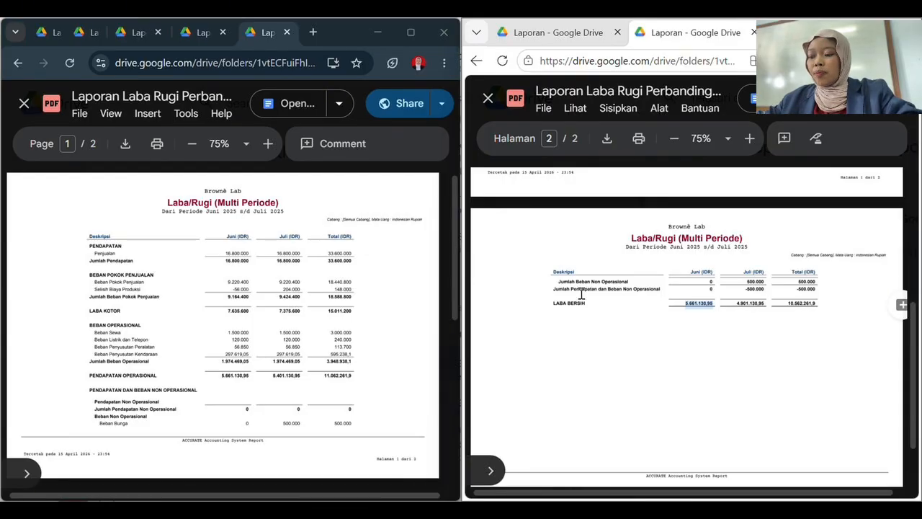
left_click(685, 318)
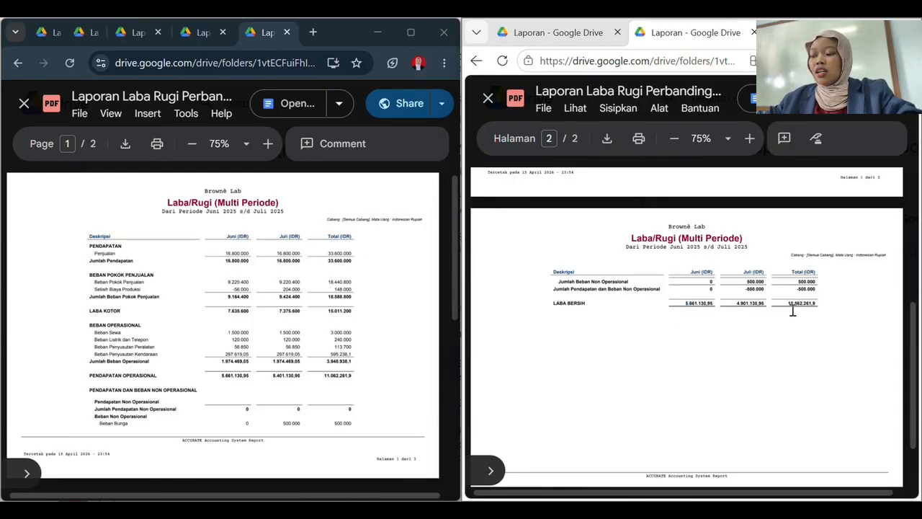
left_click_drag(789, 307, 827, 306)
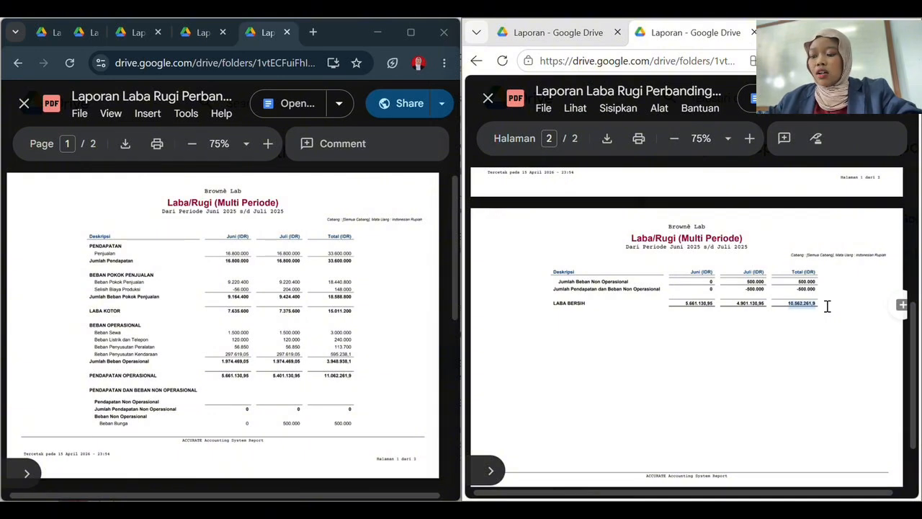
left_click(820, 303)
left_click_drag(820, 303, 779, 302)
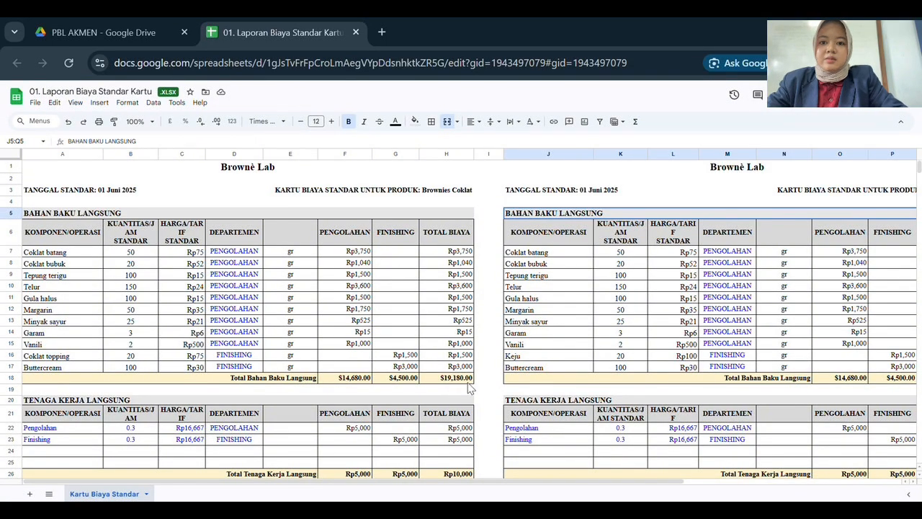
scroll(468, 388, "down", 2)
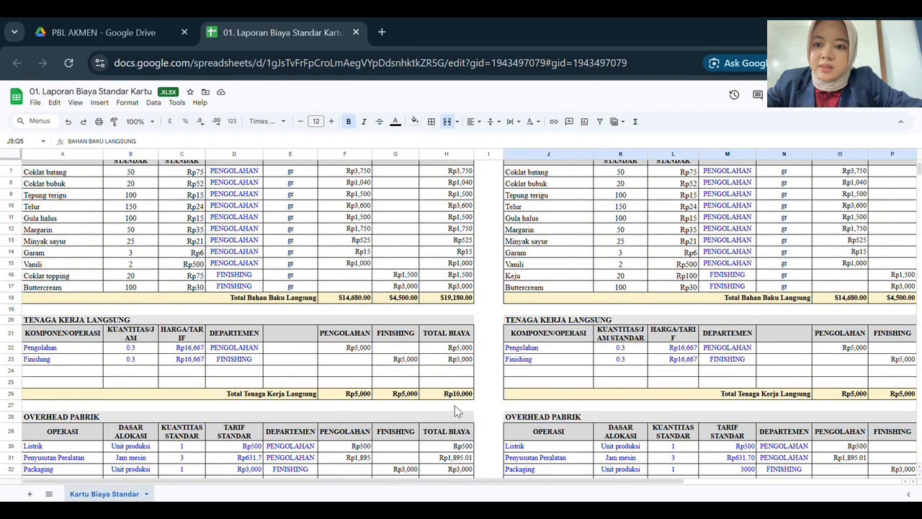
scroll(454, 411, "down", 3)
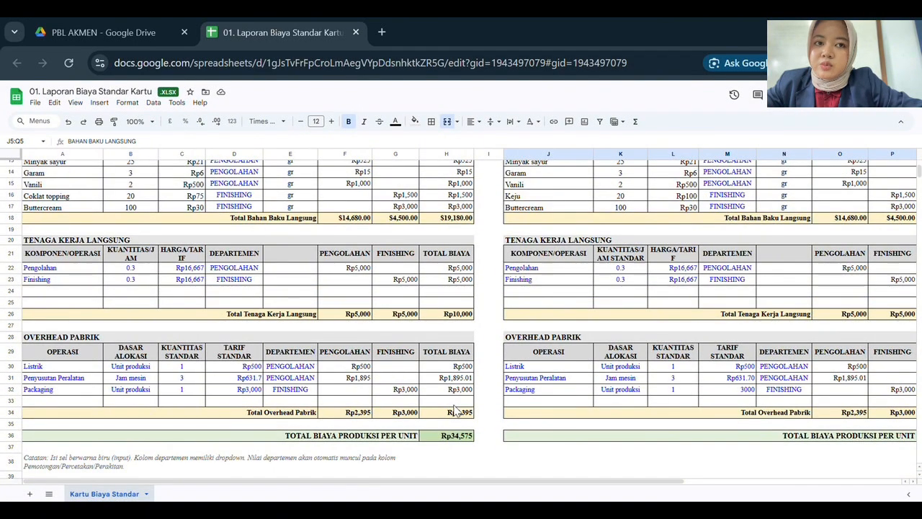
scroll(426, 409, "down", 1)
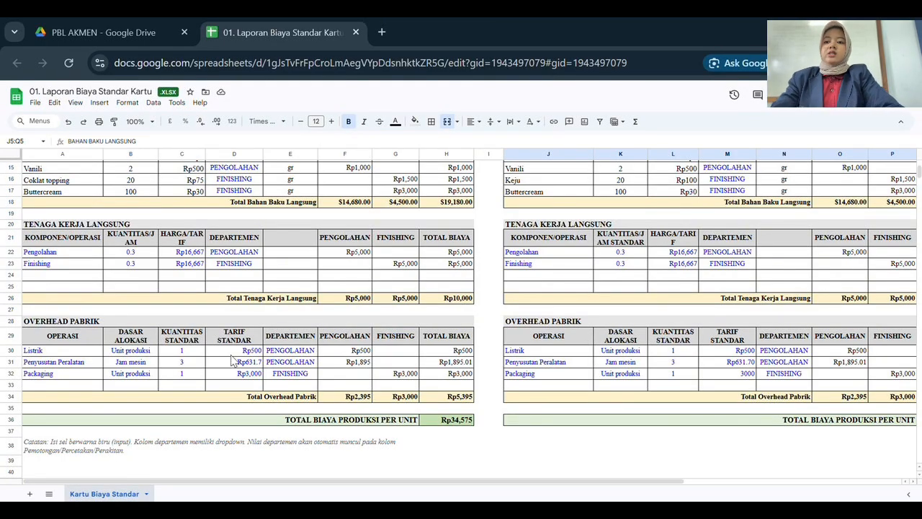
left_click(399, 398)
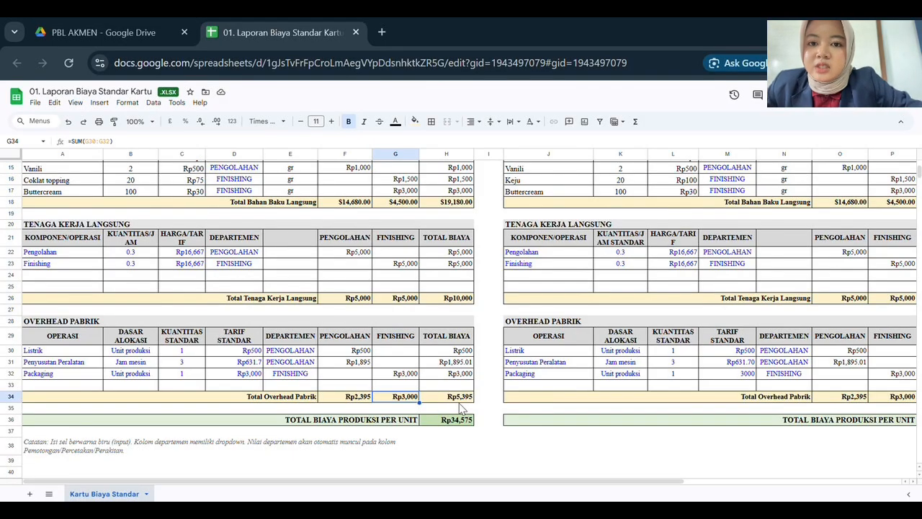
scroll(467, 409, "up", 1)
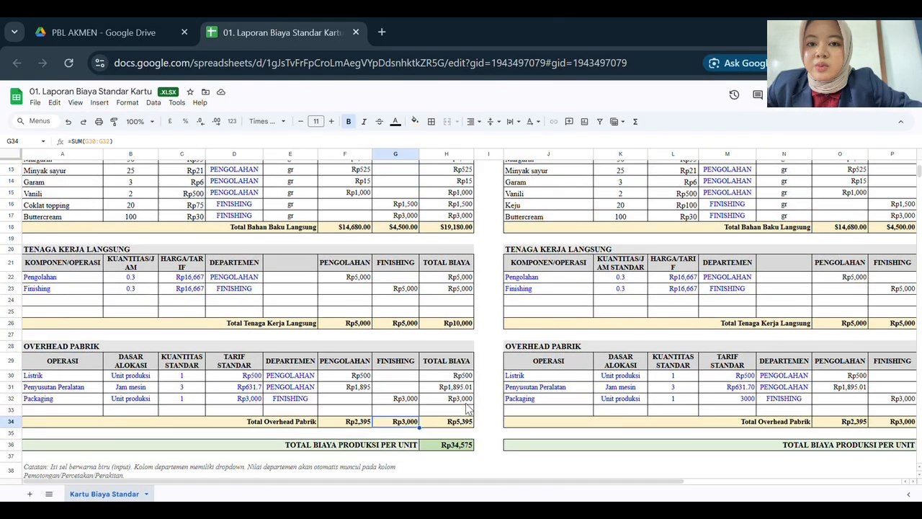
scroll(426, 378, "up", 2)
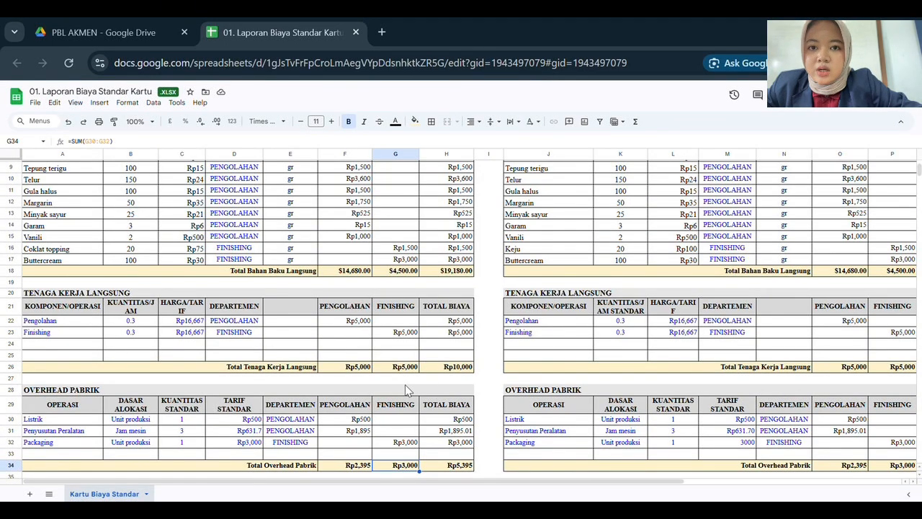
scroll(462, 380, "down", 1)
scroll(463, 387, "down", 2)
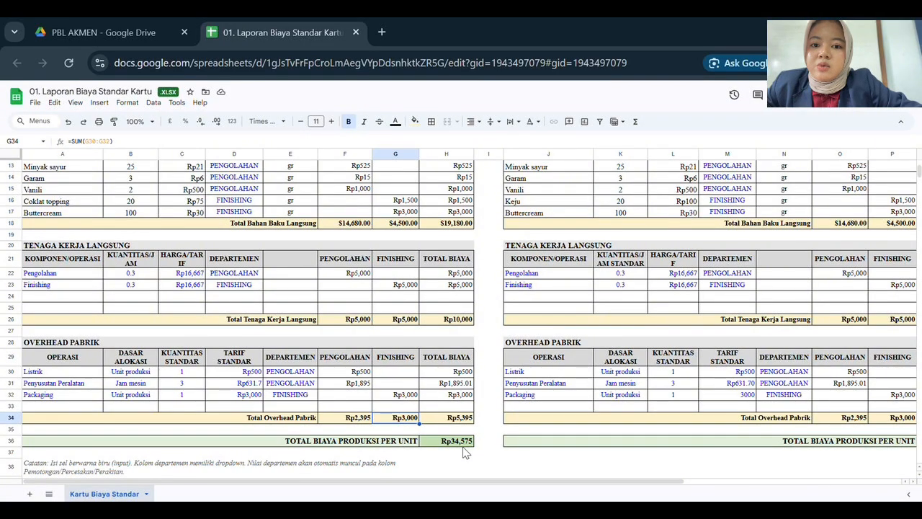
scroll(465, 452, "up", 3)
scroll(465, 452, "right", 3)
scroll(465, 452, "up", 1)
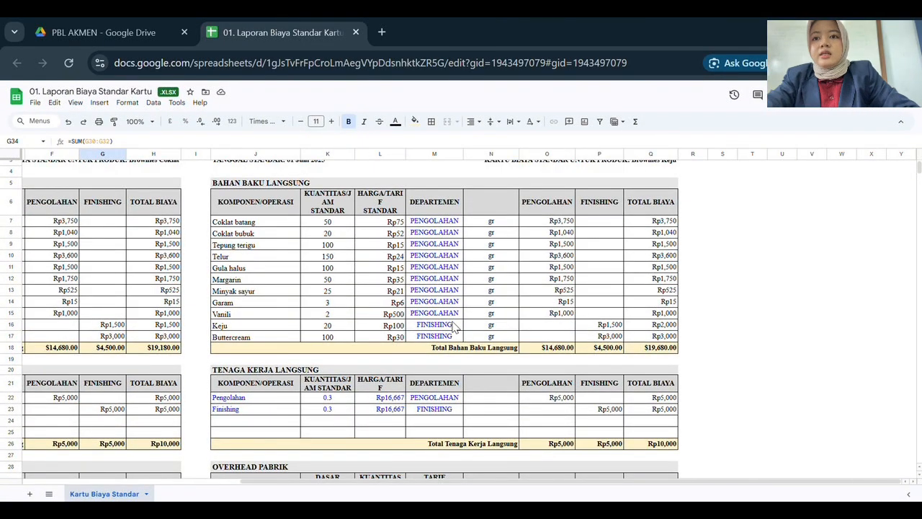
Scroll the Brownies Keju standard cost card, showing Rp35,075 production cost per unit.
scroll(454, 328, "up", 1)
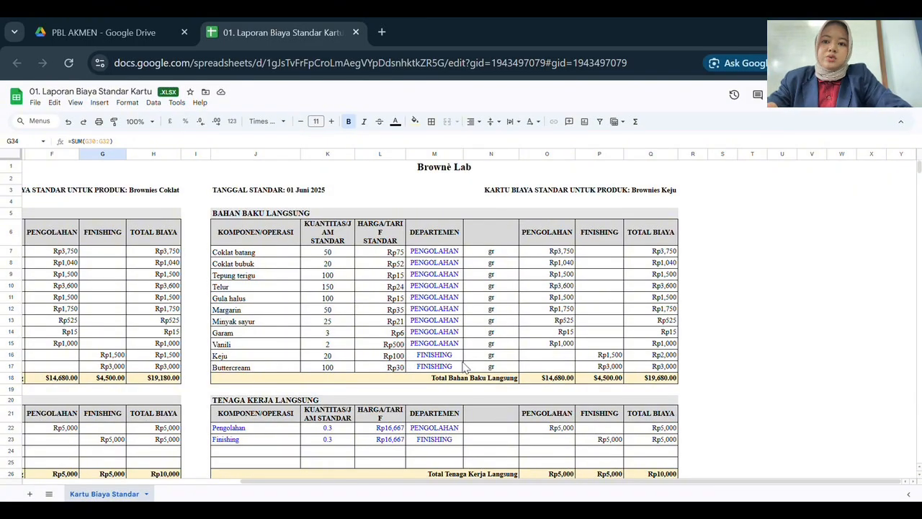
scroll(432, 375, "down", 3)
scroll(419, 381, "up", 3)
scroll(421, 387, "down", 5)
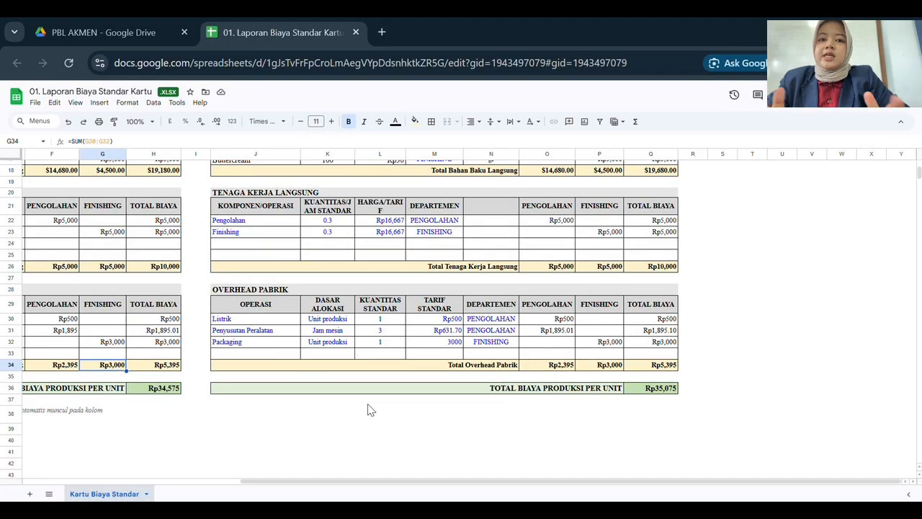
Open 02. Biaya Standar Analisis Varians from PBL AKMEN and scroll its Inputs (BC) sheet to applied FOH $106,125.60.
left_click(134, 32)
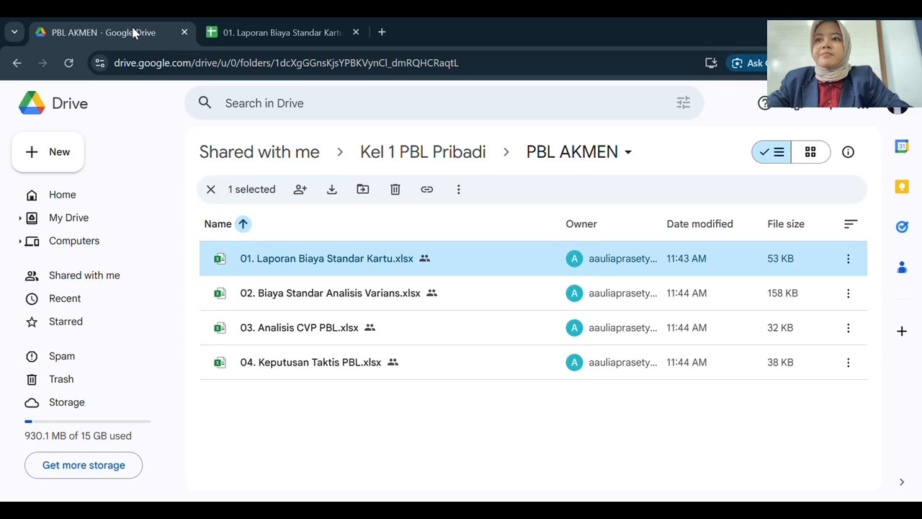
double_click(276, 294)
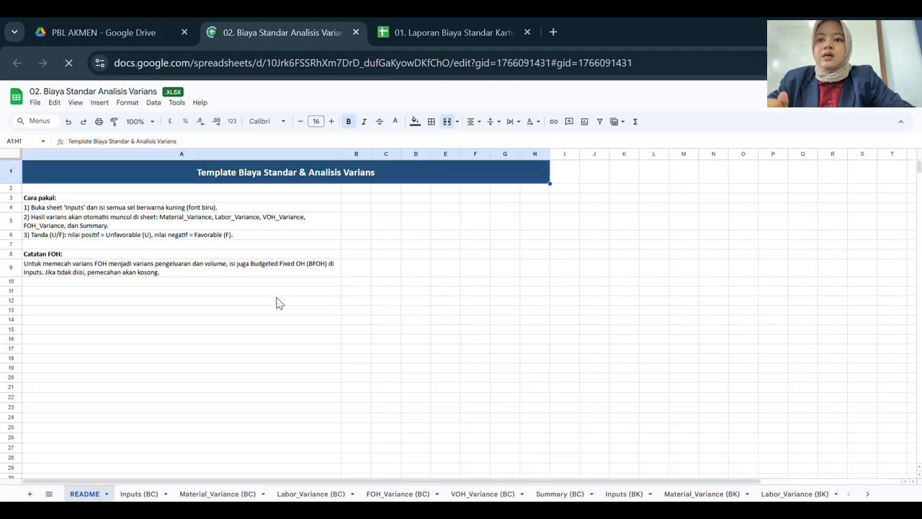
left_click(135, 493)
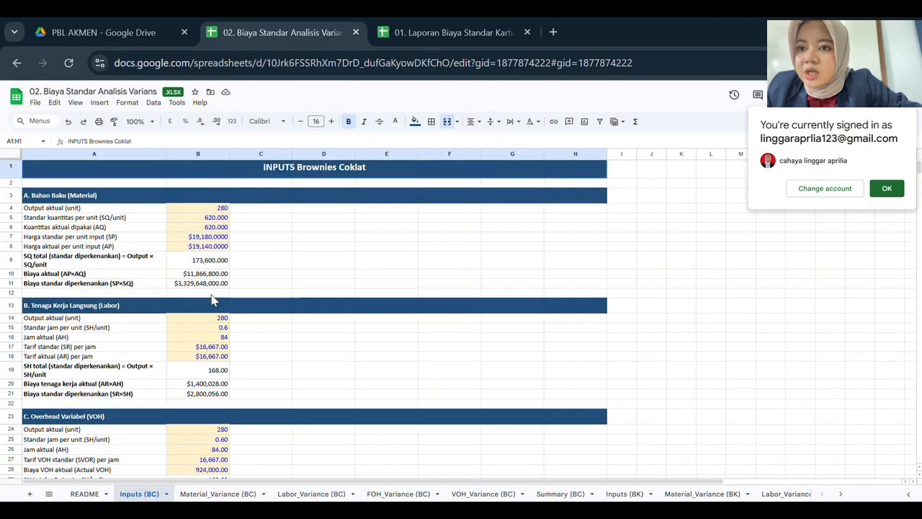
scroll(212, 299, "down", 2)
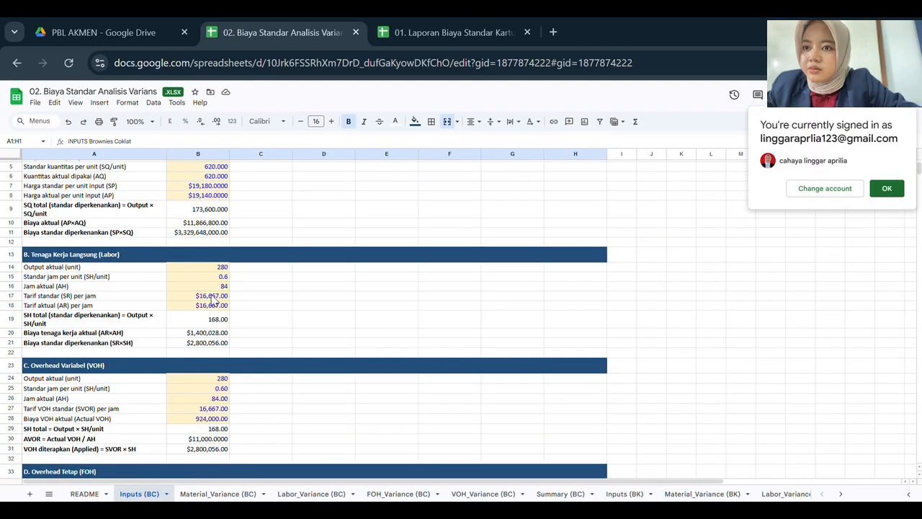
scroll(211, 299, "down", 2)
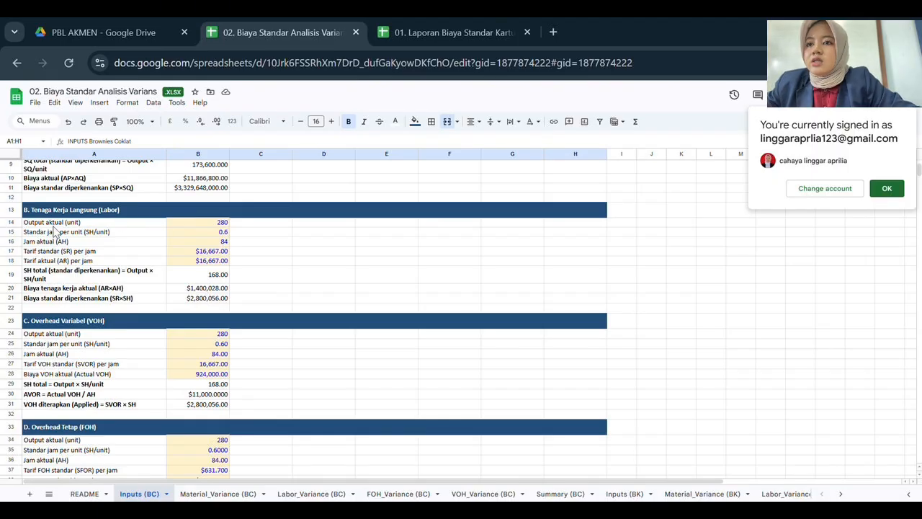
scroll(225, 232, "up", 1)
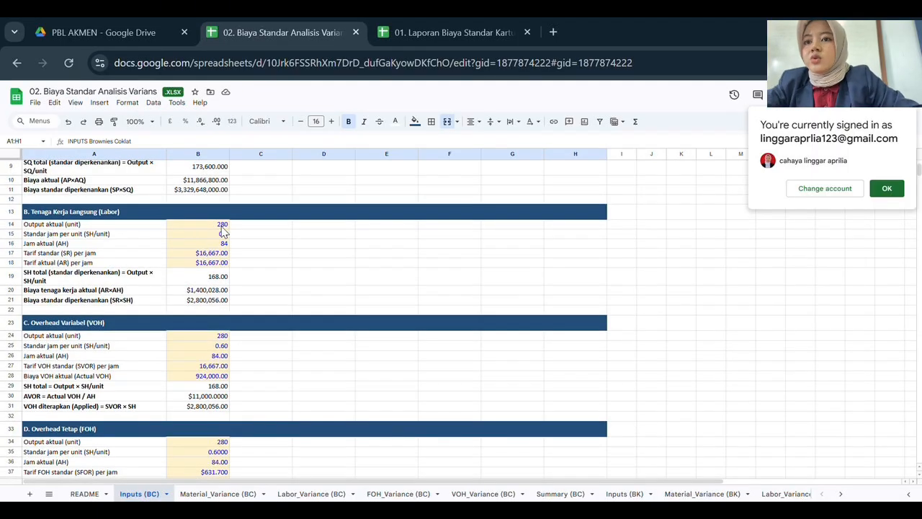
scroll(224, 232, "up", 1)
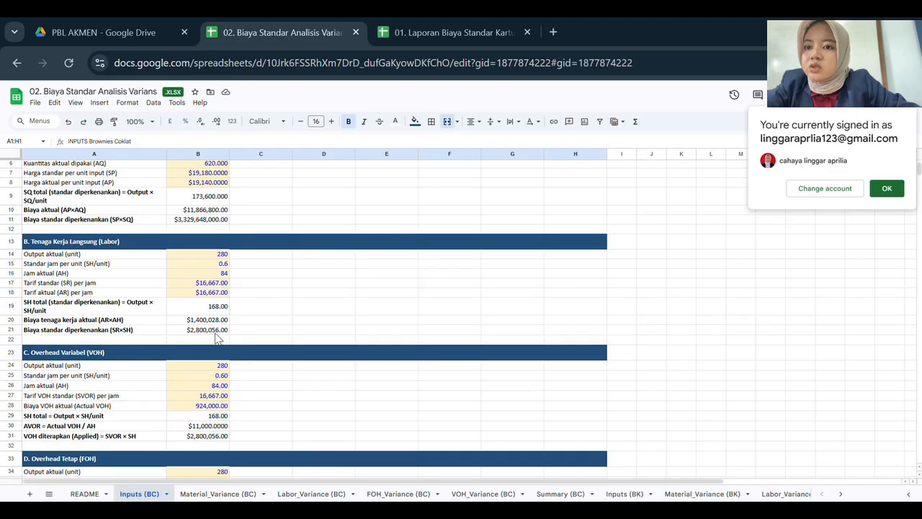
scroll(218, 338, "down", 3)
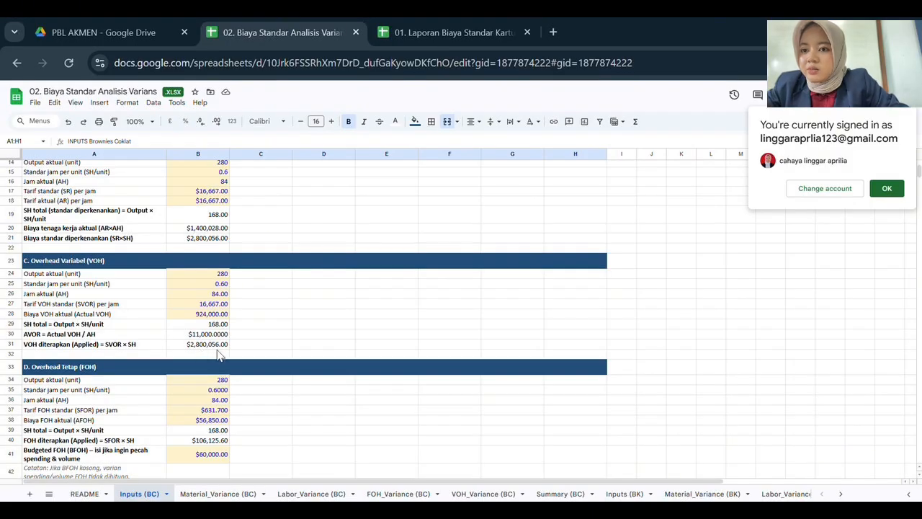
scroll(220, 355, "down", 2)
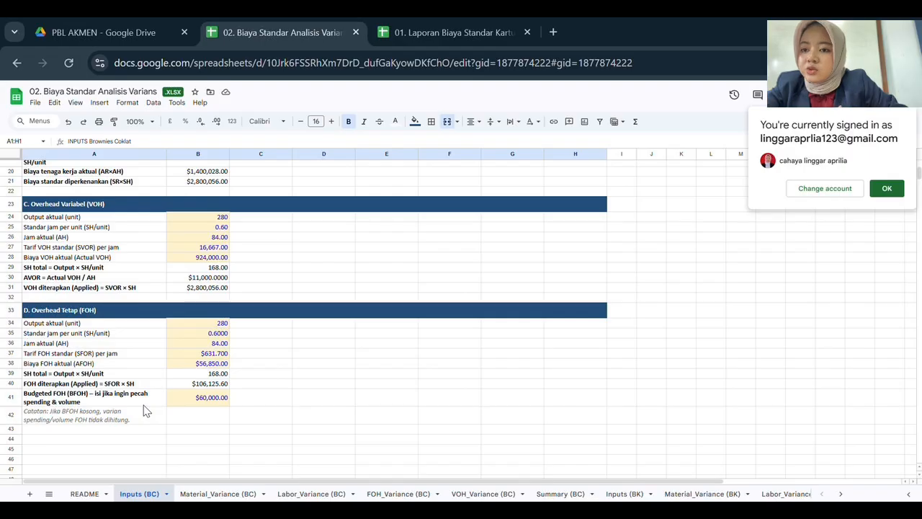
Step through the Brownies Coklat Material, Labor, FOH and VOH variance sheets, ending on VOH spending -$476,028.
left_click(210, 495)
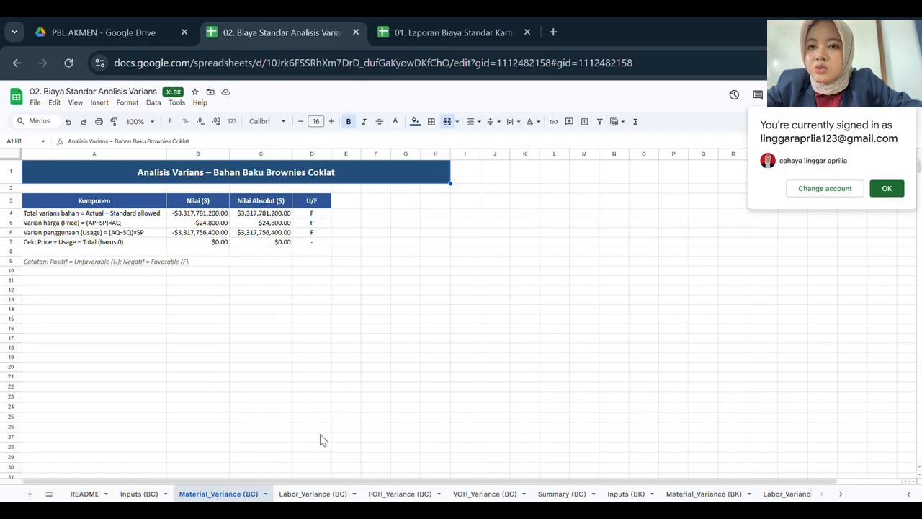
left_click(314, 494)
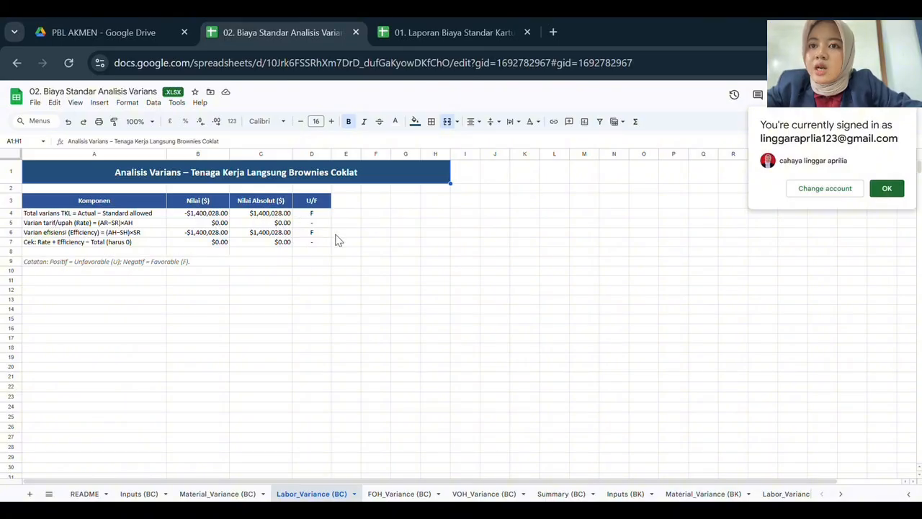
left_click(395, 493)
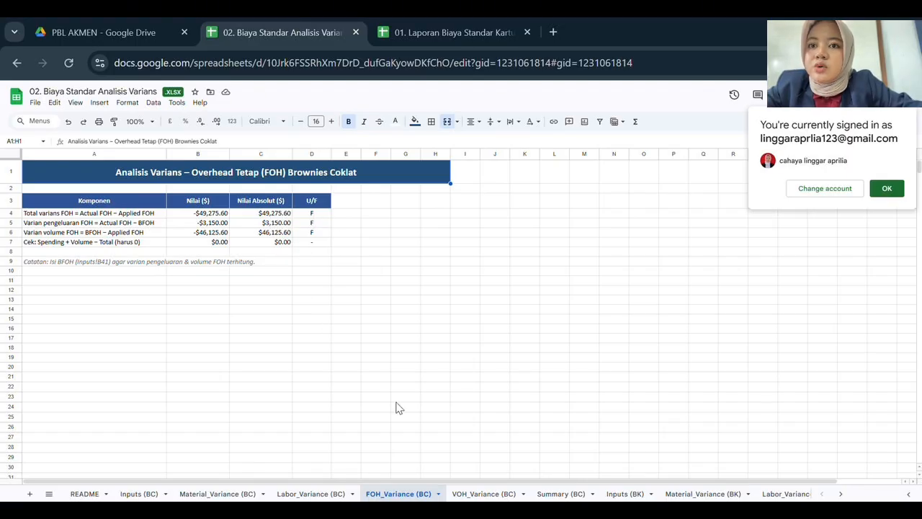
left_click(465, 496)
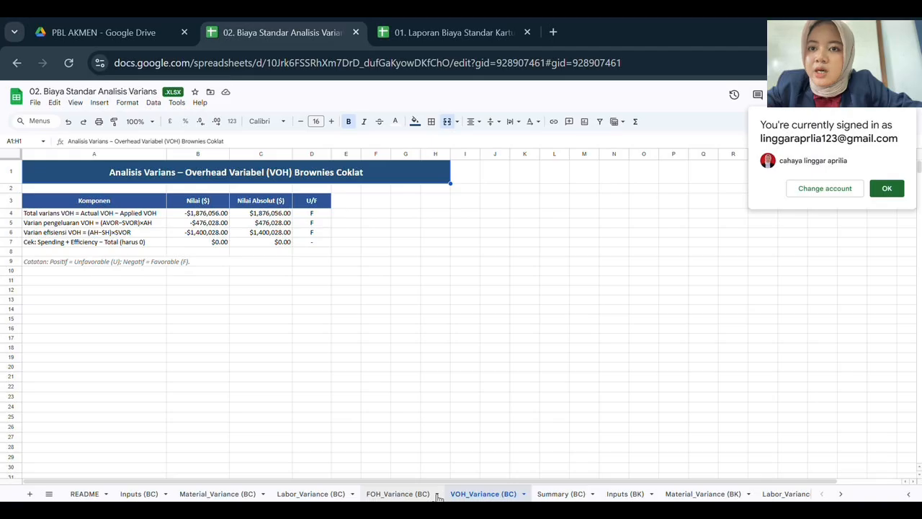
scroll(440, 494, "down", 3)
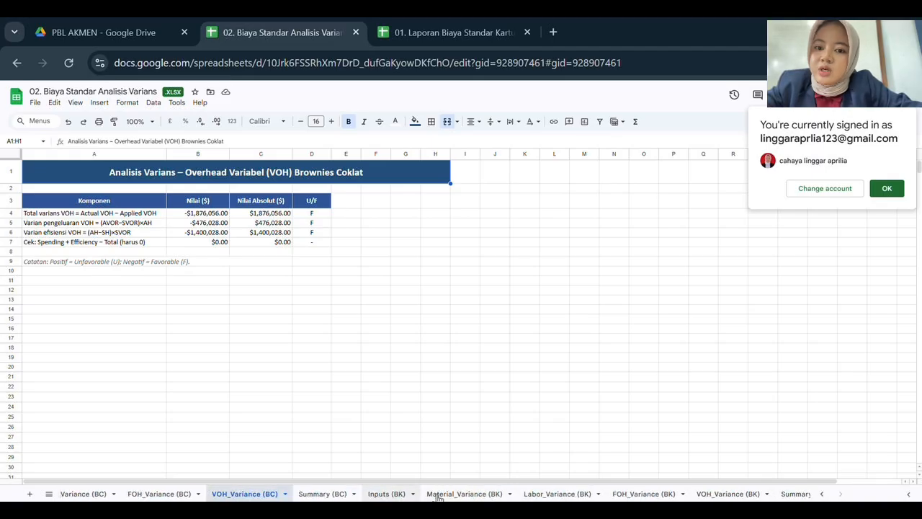
left_click(322, 494)
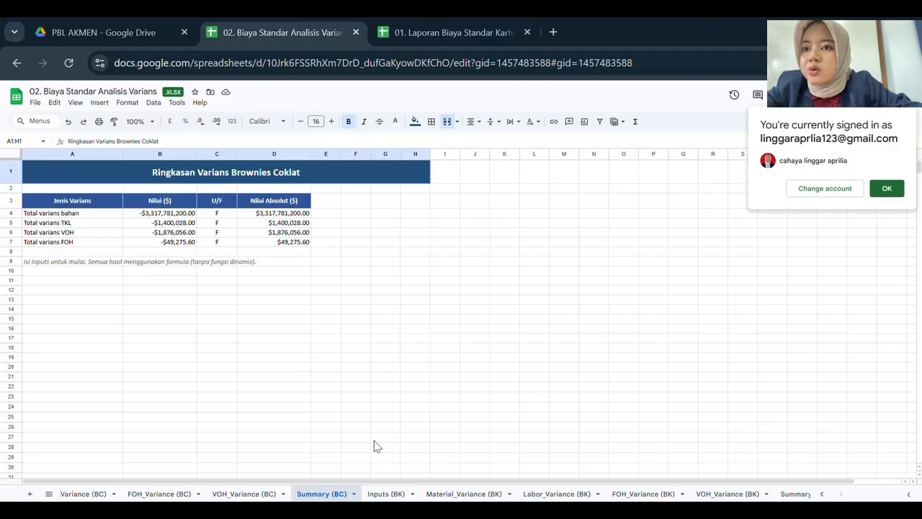
Scroll the Inputs (BK) sheet through sections A to D, down to actual FOH $56,850.00.
left_click(386, 494)
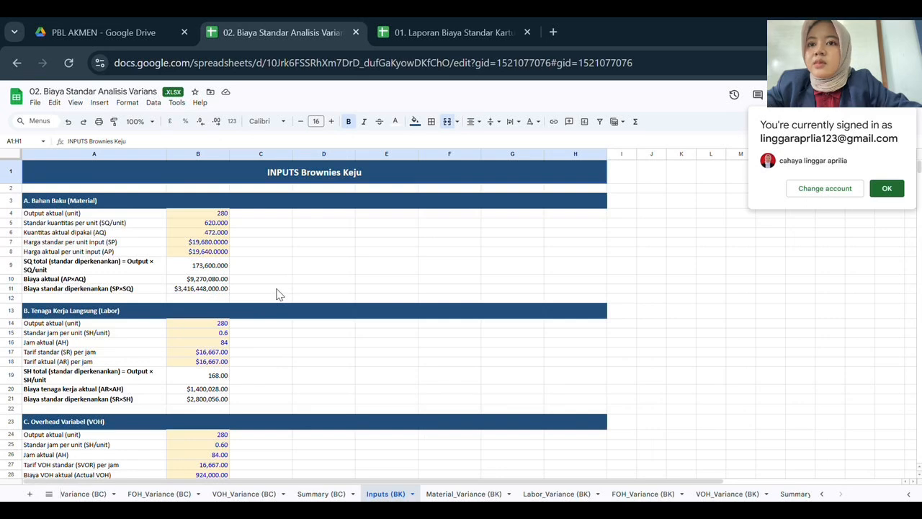
scroll(280, 294, "down", 1)
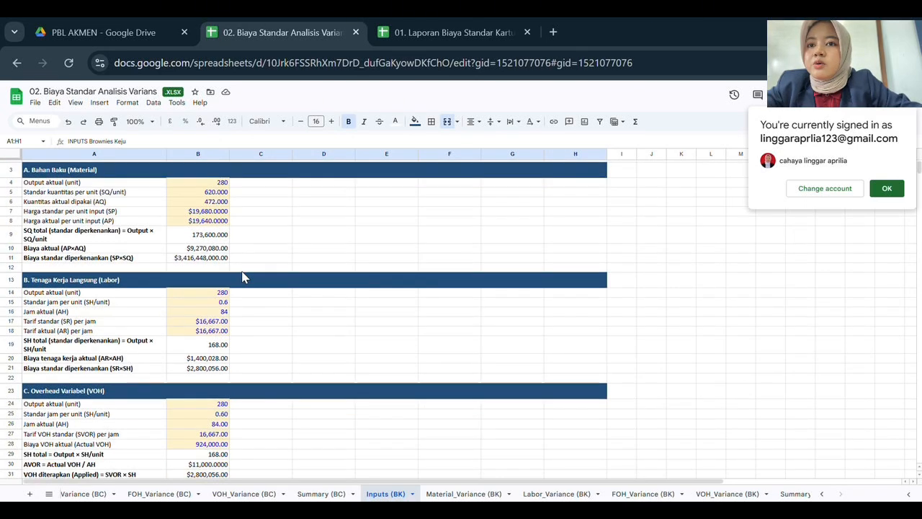
scroll(244, 277, "up", 1)
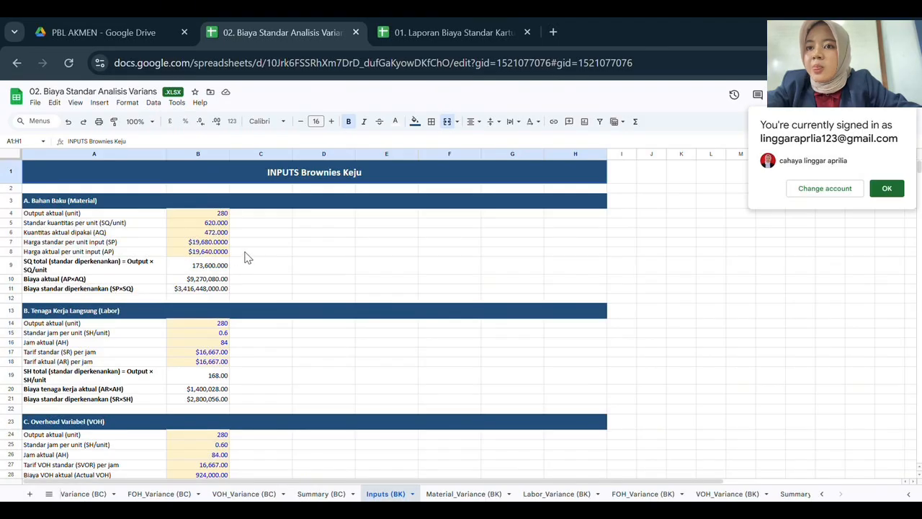
scroll(245, 257, "down", 1)
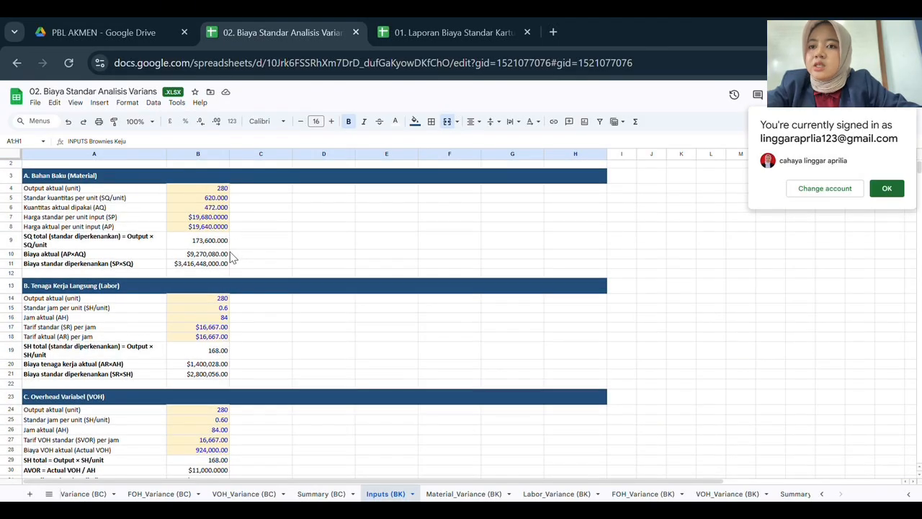
scroll(202, 245, "up", 1)
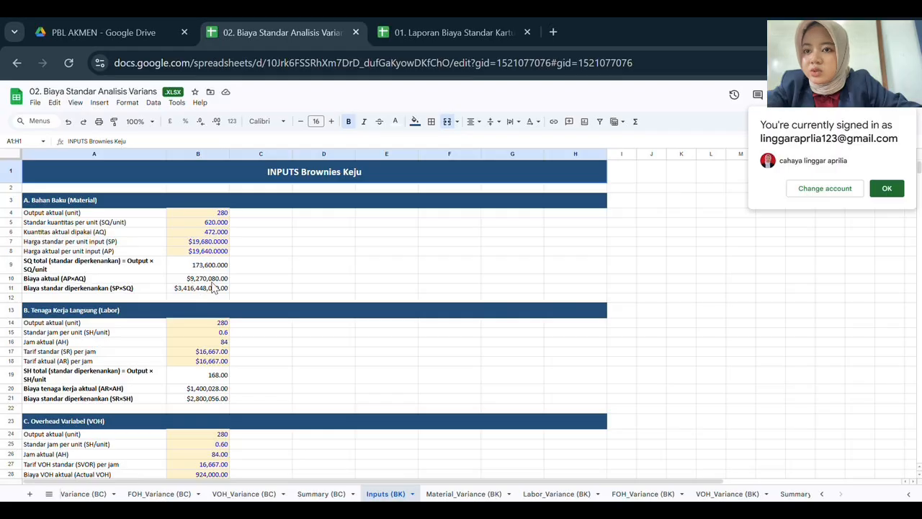
scroll(211, 287, "down", 1)
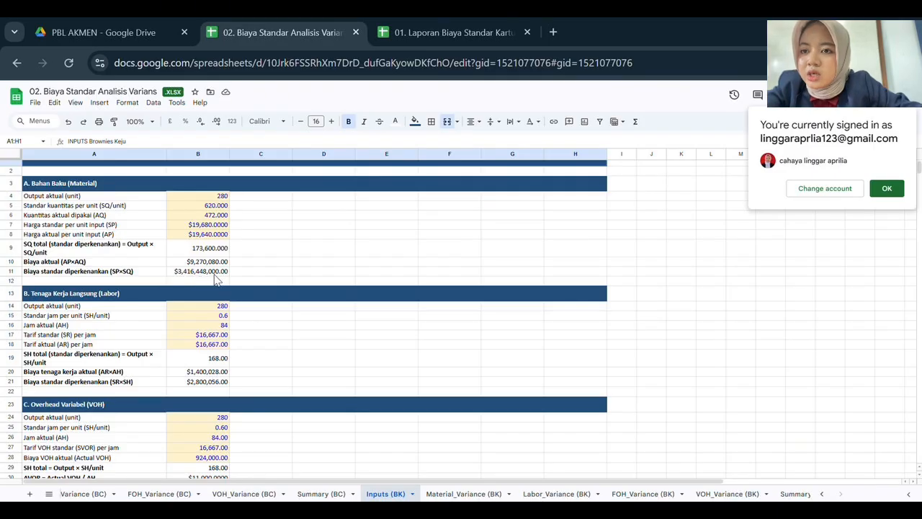
scroll(209, 278, "down", 3)
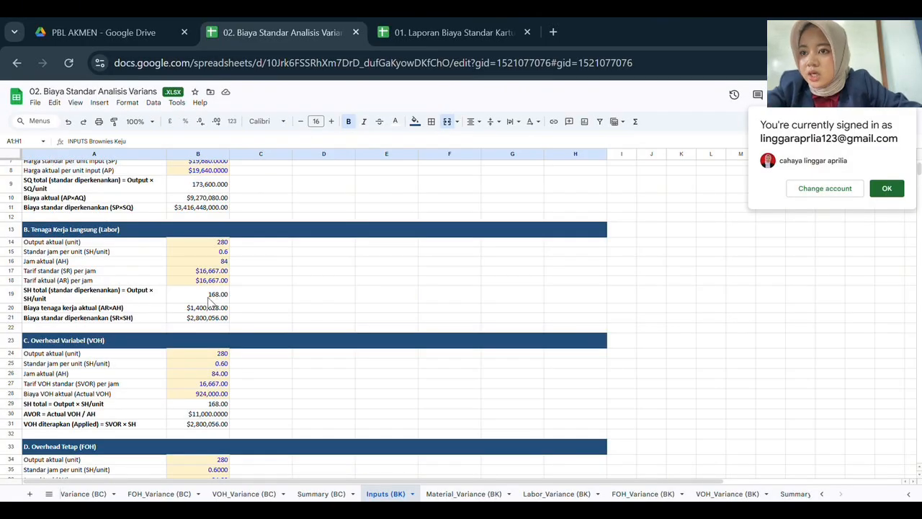
scroll(202, 303, "down", 1)
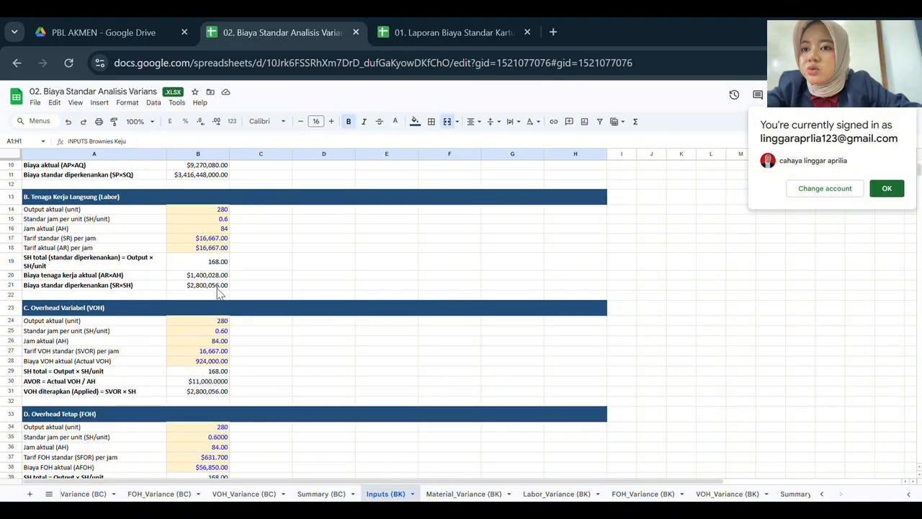
scroll(220, 293, "down", 1)
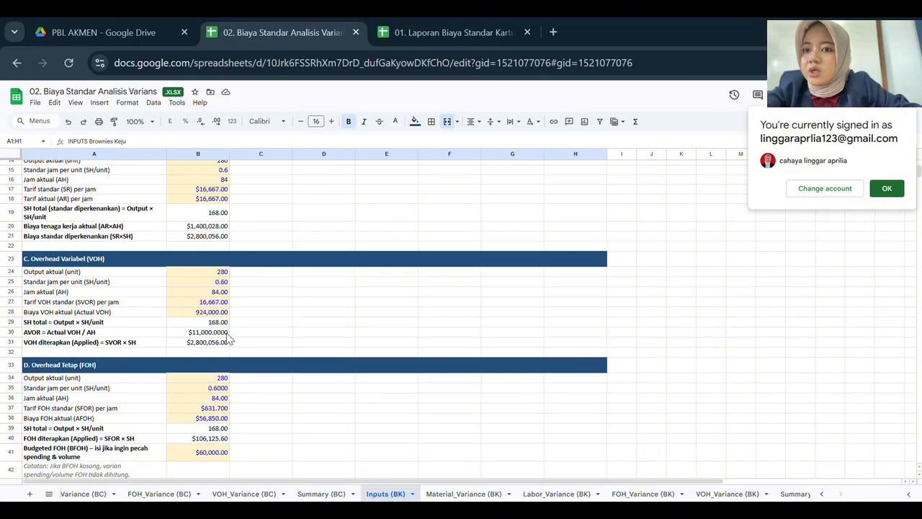
scroll(228, 339, "down", 1)
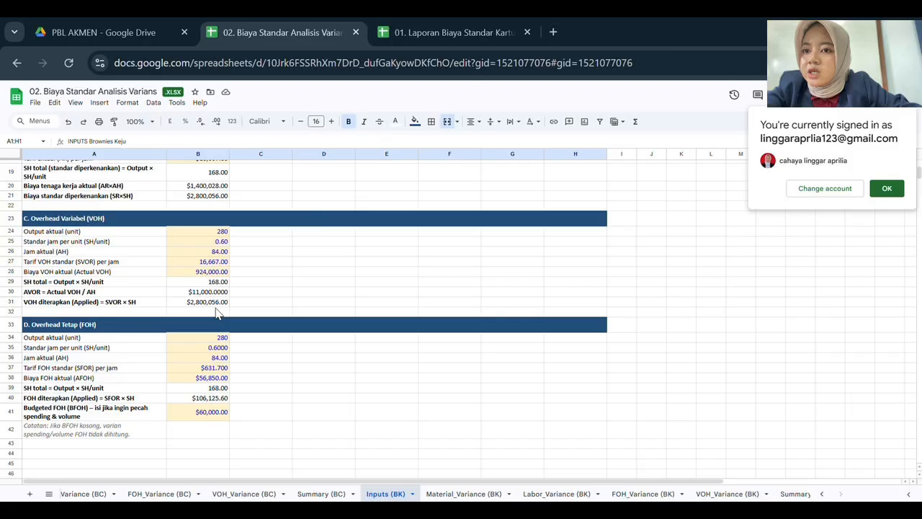
scroll(233, 312, "down", 1)
scroll(232, 312, "down", 3)
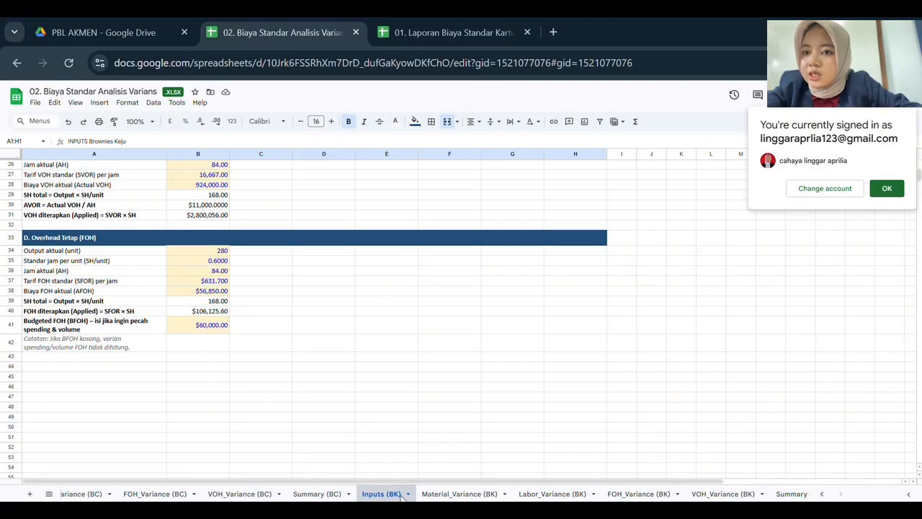
View the Brownies Keju Material, Labor, FOH and VOH variance sheets, finishing on Summary (BK).
left_click(427, 494)
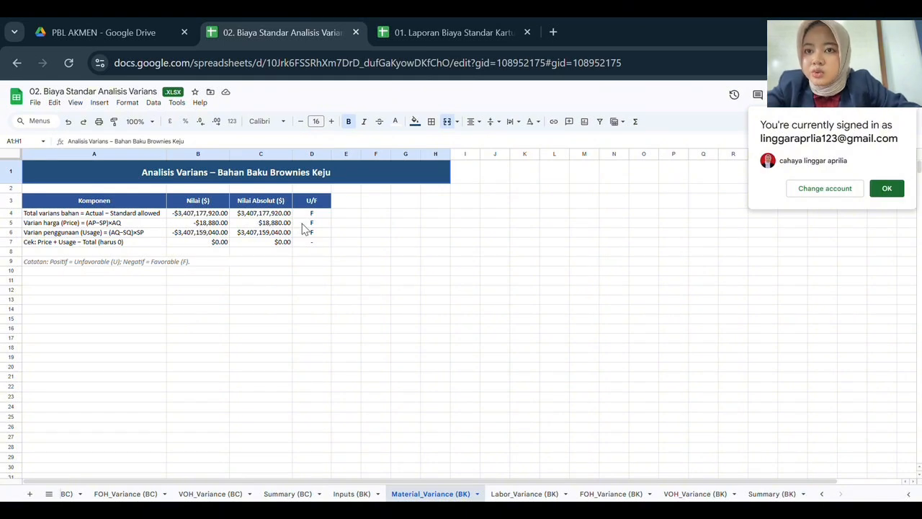
left_click(525, 494)
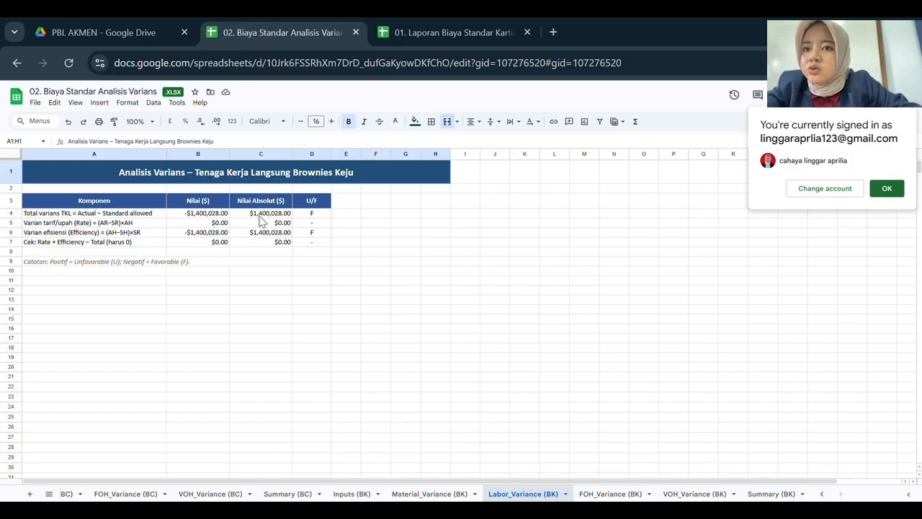
left_click(48, 495)
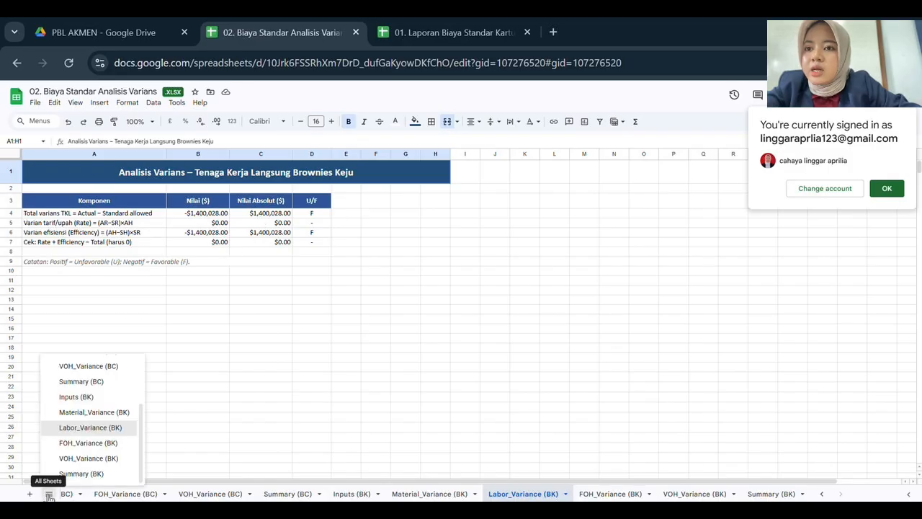
left_click(68, 442)
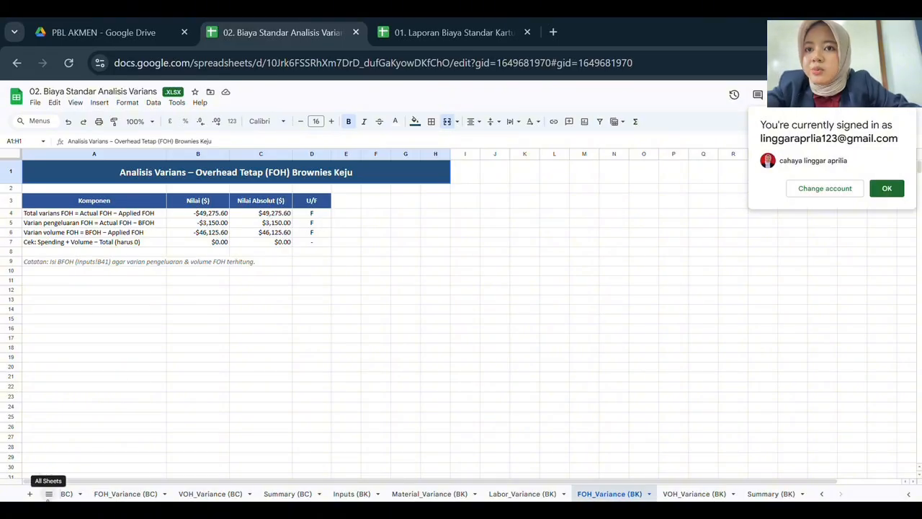
left_click(49, 494)
left_click(63, 459)
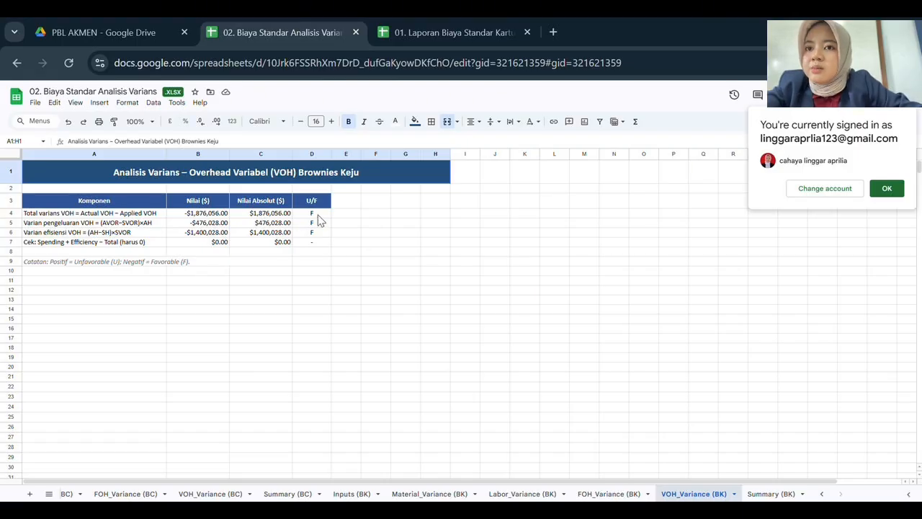
left_click(49, 494)
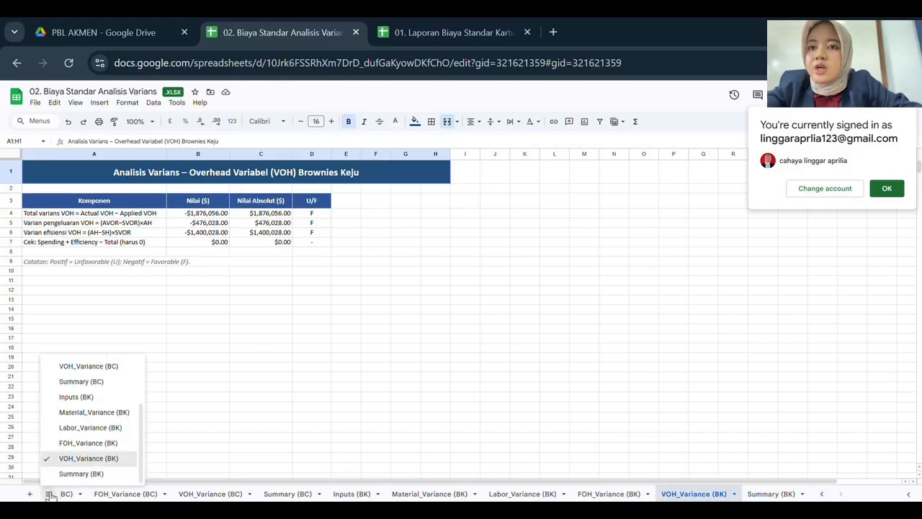
left_click(71, 474)
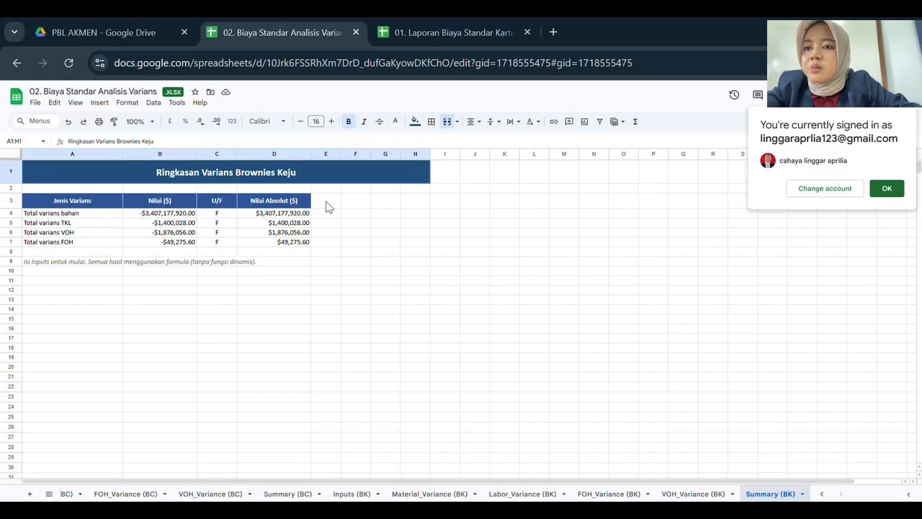
Open 03. Analisis CVP PBL.xlsx from PBL AKMEN and view its 01_INPUT sheet (price Rp 60,000).
left_click(123, 32)
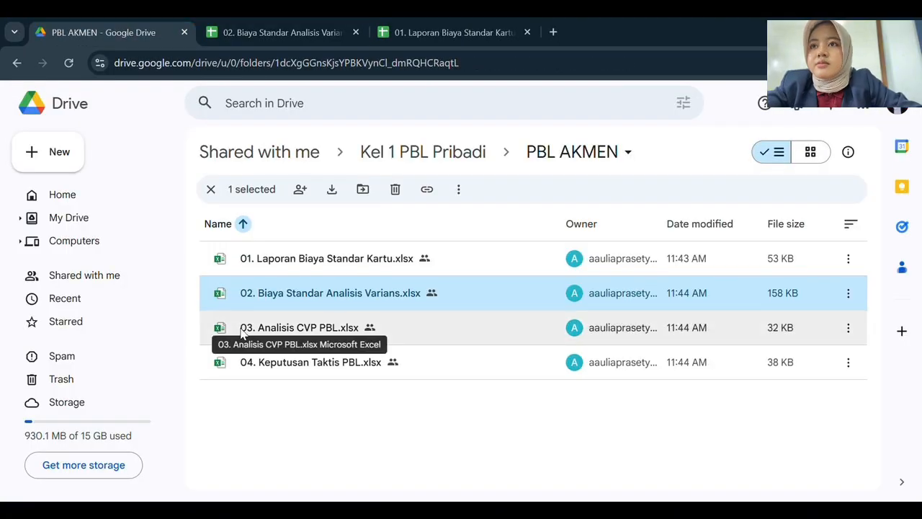
left_click(243, 332)
double_click(243, 333)
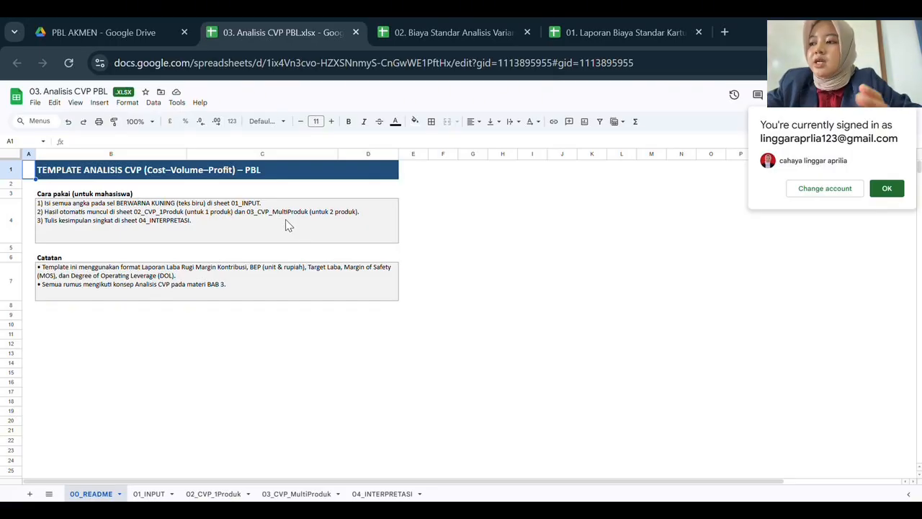
left_click(147, 494)
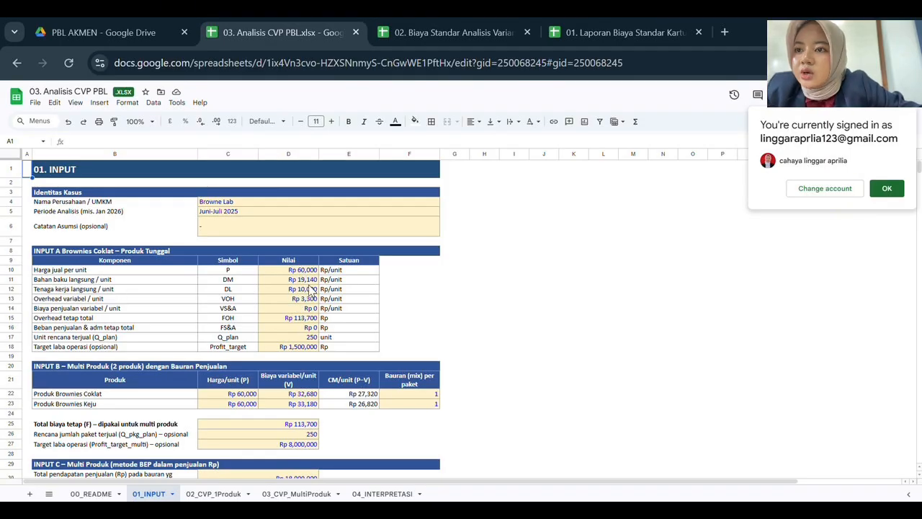
scroll(312, 289, "down", 2)
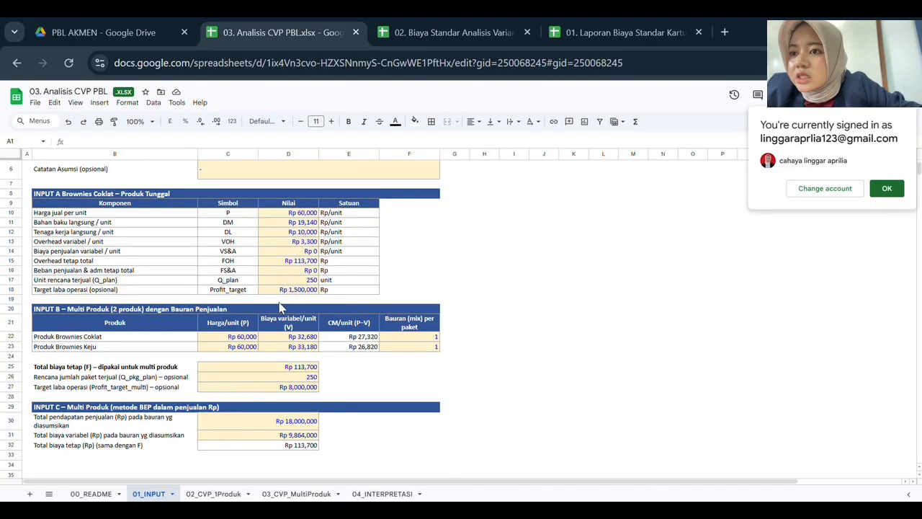
scroll(292, 306, "down", 2)
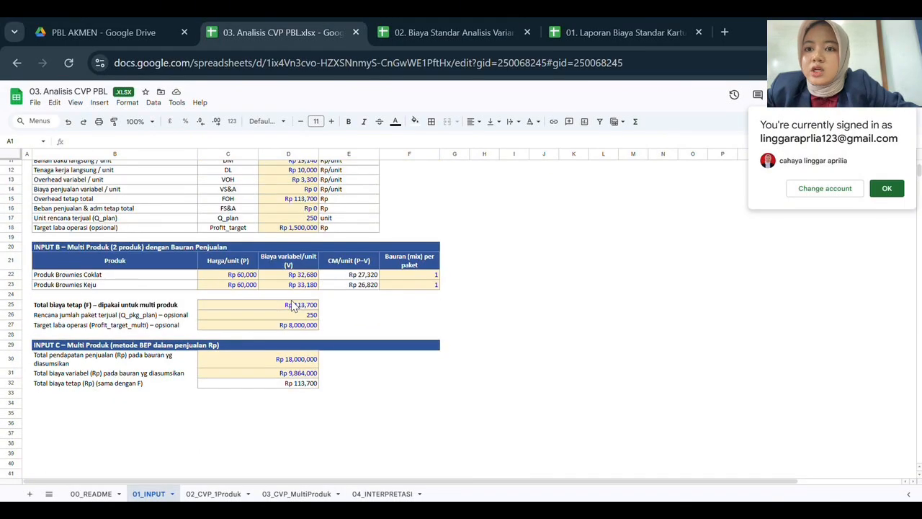
scroll(47, 258, "up", 2)
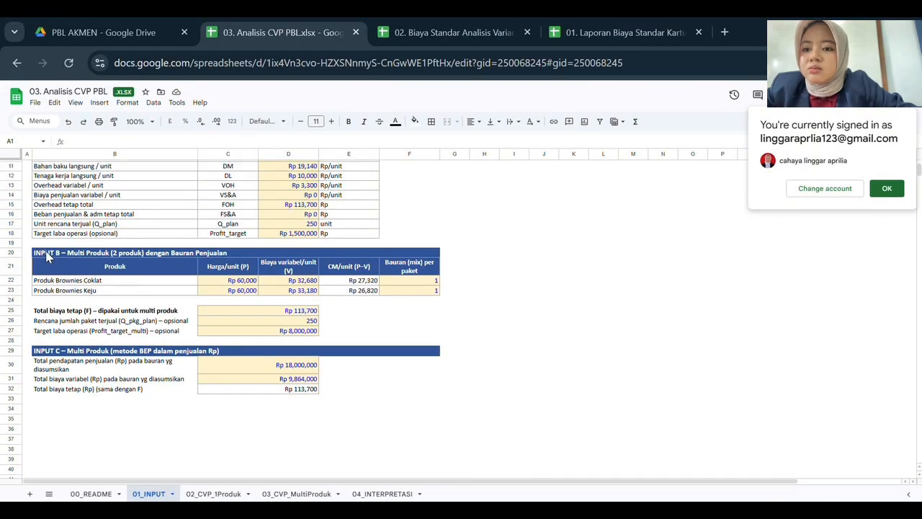
scroll(47, 258, "down", 2)
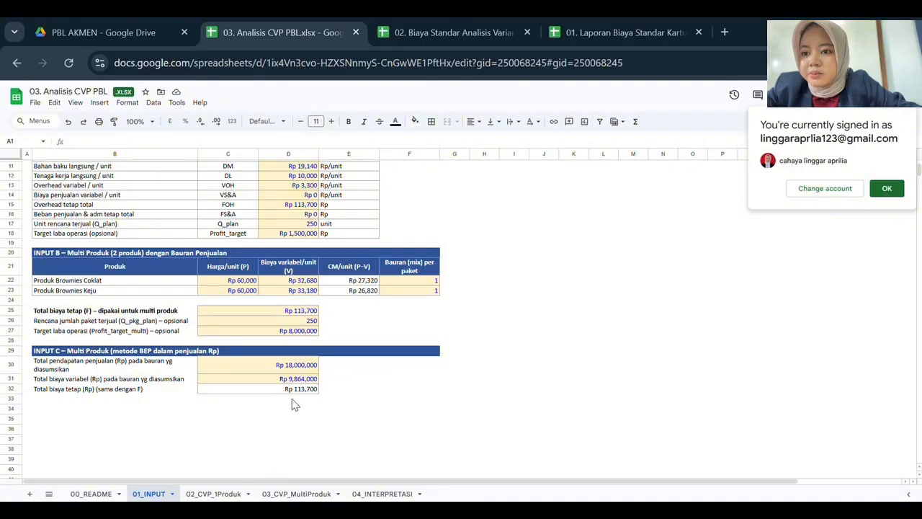
Review the 02_CVP_1Produk results: BEP 5 units, operating profit Rp 6,776,300, MOS 98.0%, DOL 1.0.
left_click(203, 494)
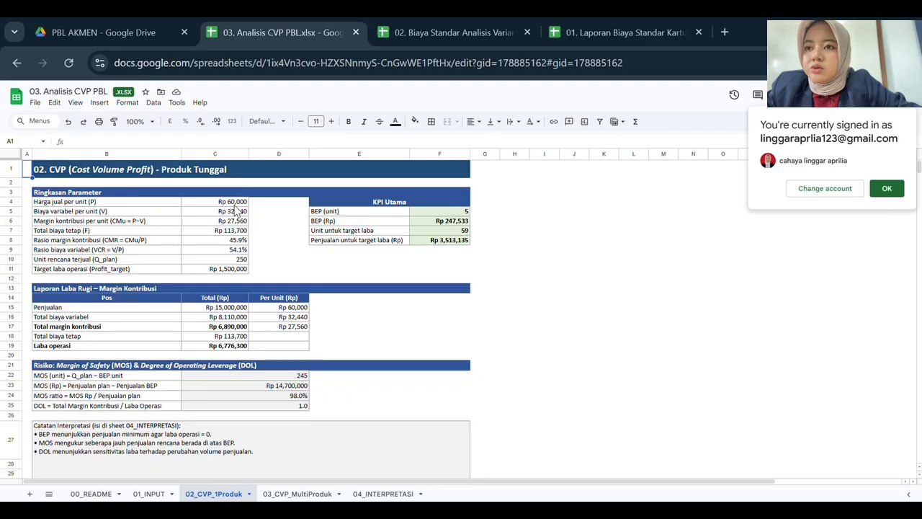
left_click(150, 494)
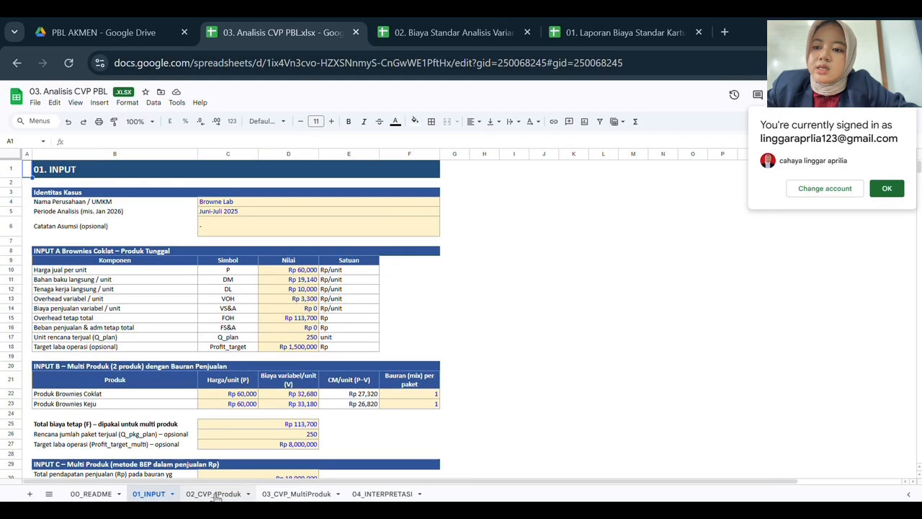
left_click(214, 494)
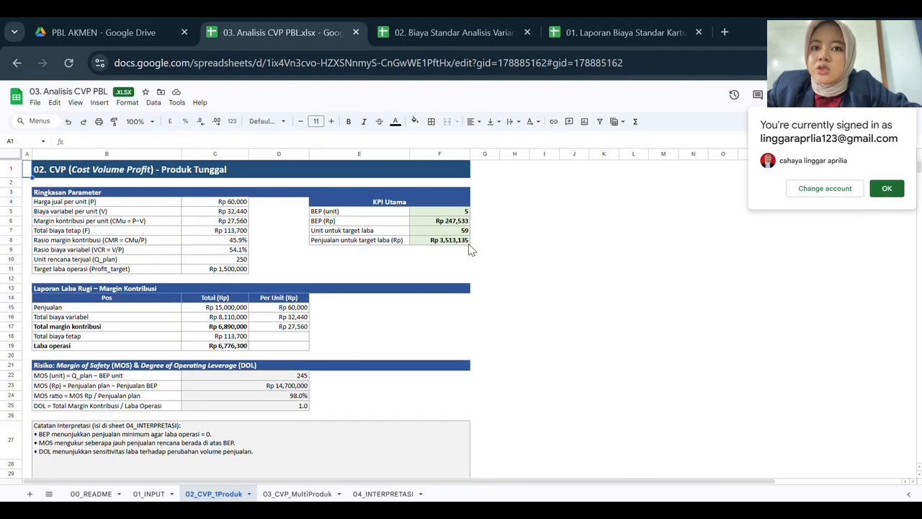
scroll(295, 286, "down", 1)
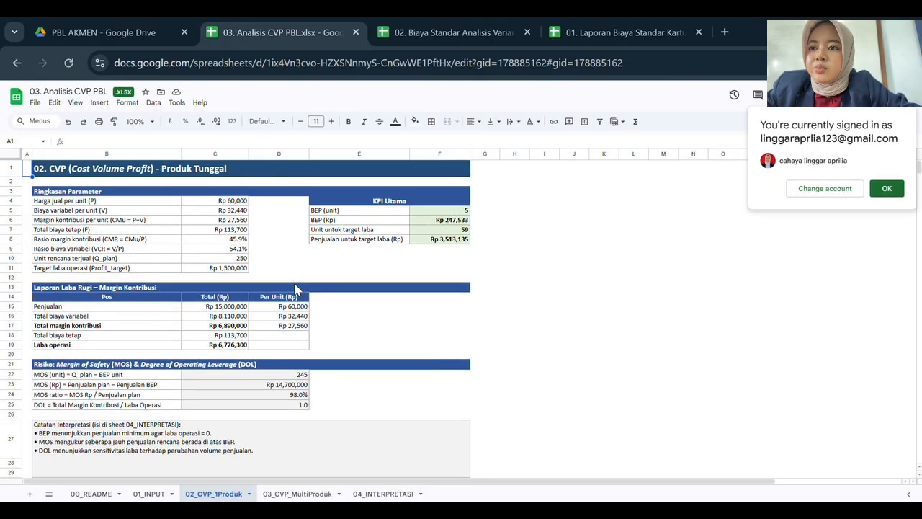
scroll(294, 289, "down", 1)
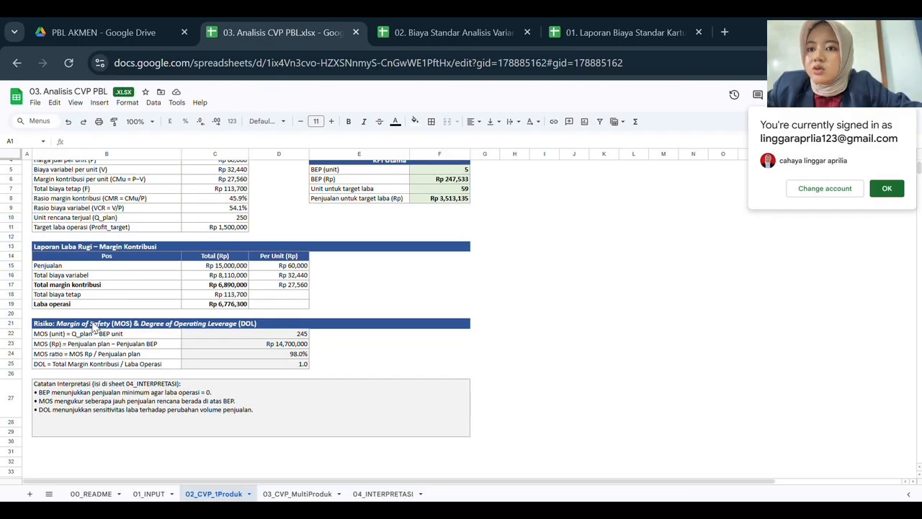
scroll(94, 317, "up", 1)
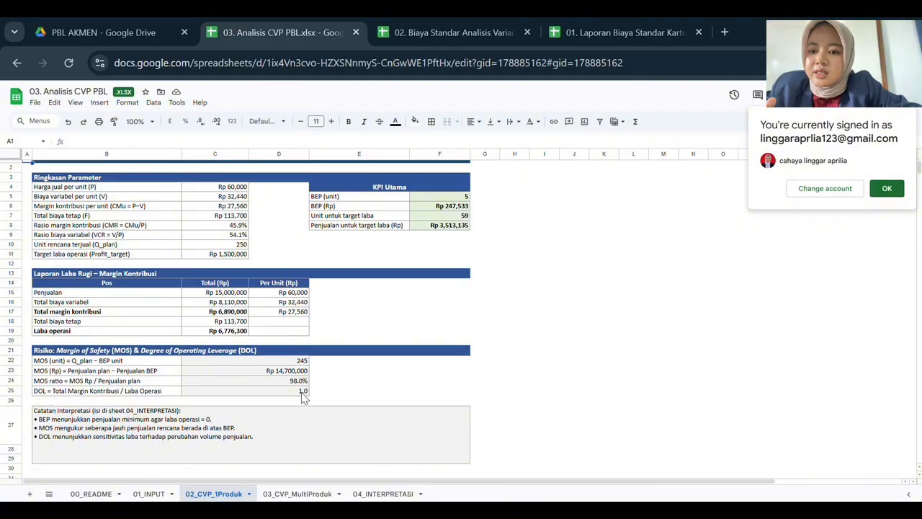
Review the 03_CVP_MultiProduk results: BEP 3 packages, CMR 45.2%, BEP sales Rp 251,549.
left_click(294, 494)
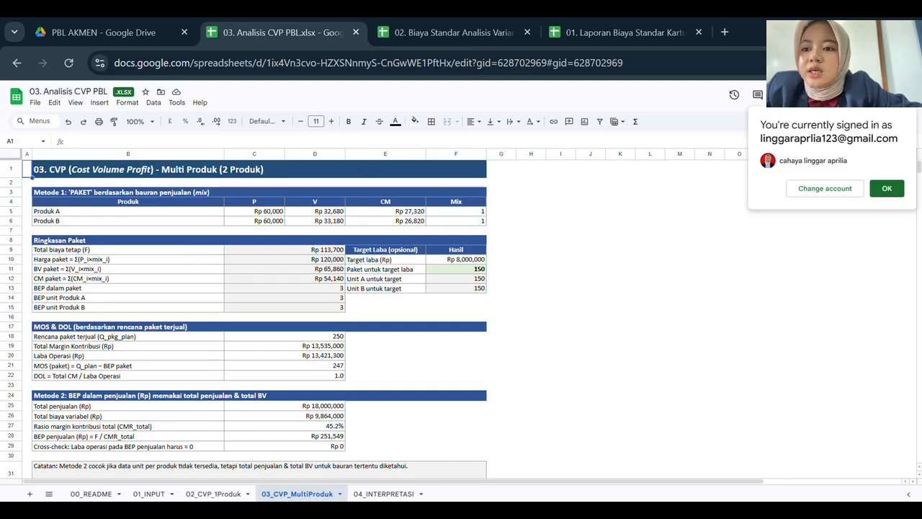
left_click(151, 494)
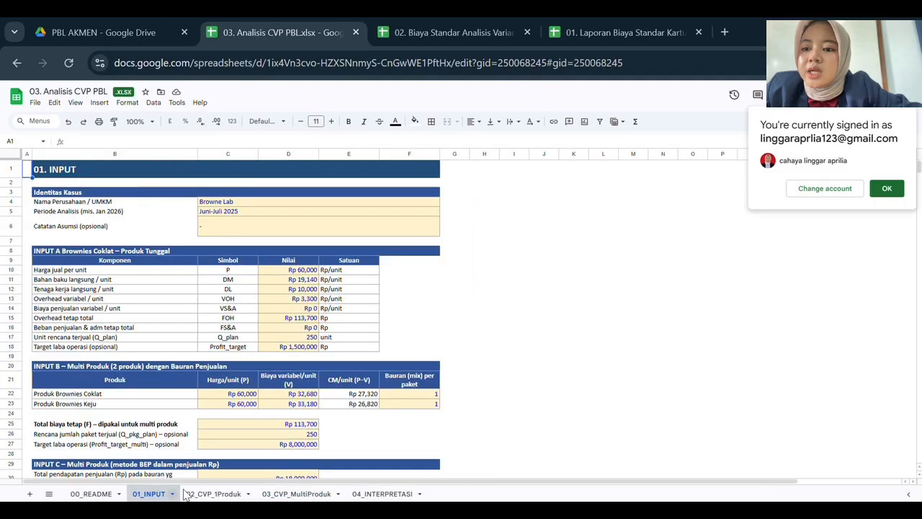
left_click(284, 495)
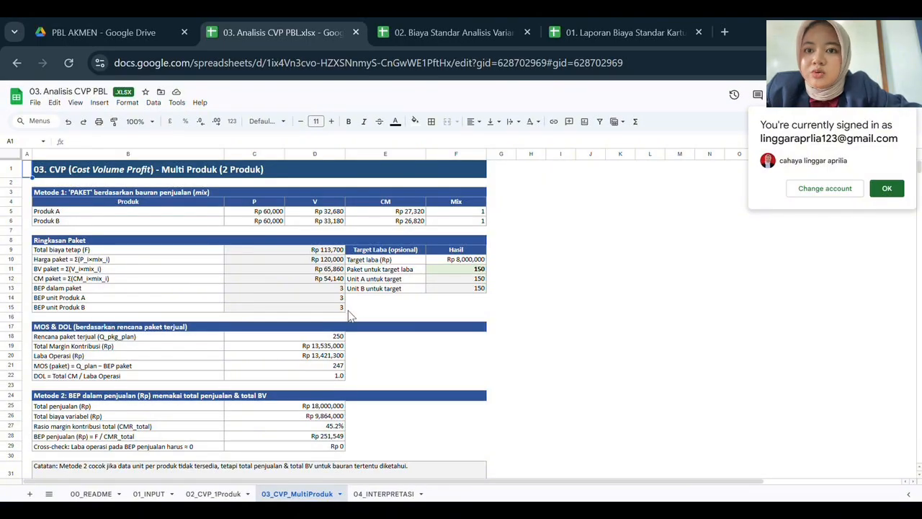
scroll(351, 315, "down", 1)
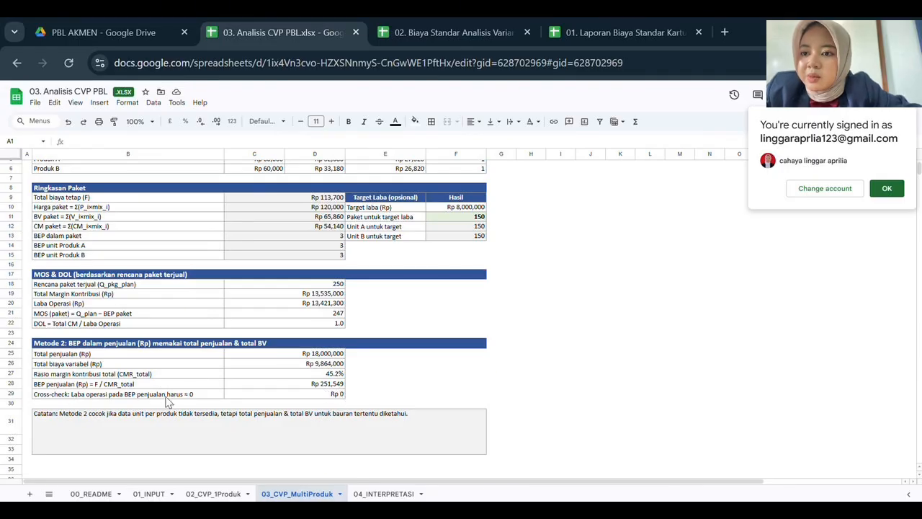
Read through the 04_INTERPRETASI narrative sheet of the CVP workbook.
left_click(375, 495)
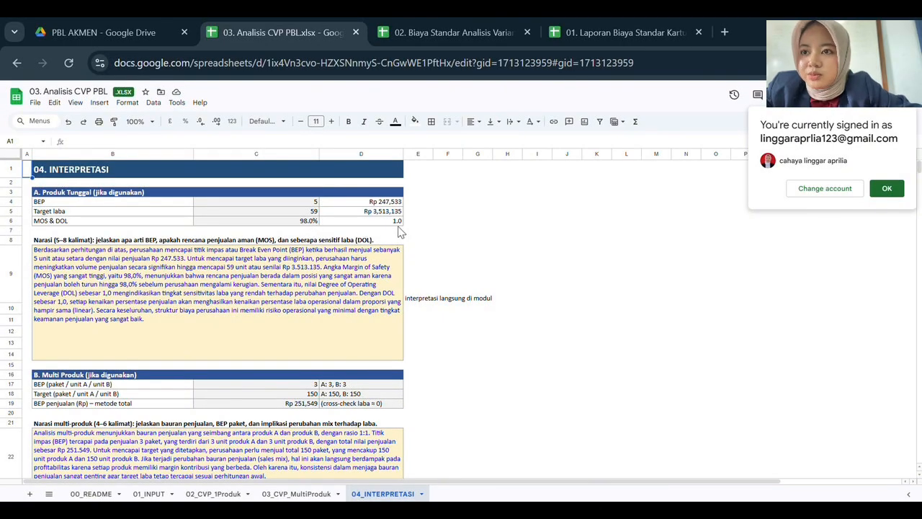
scroll(128, 256, "down", 1)
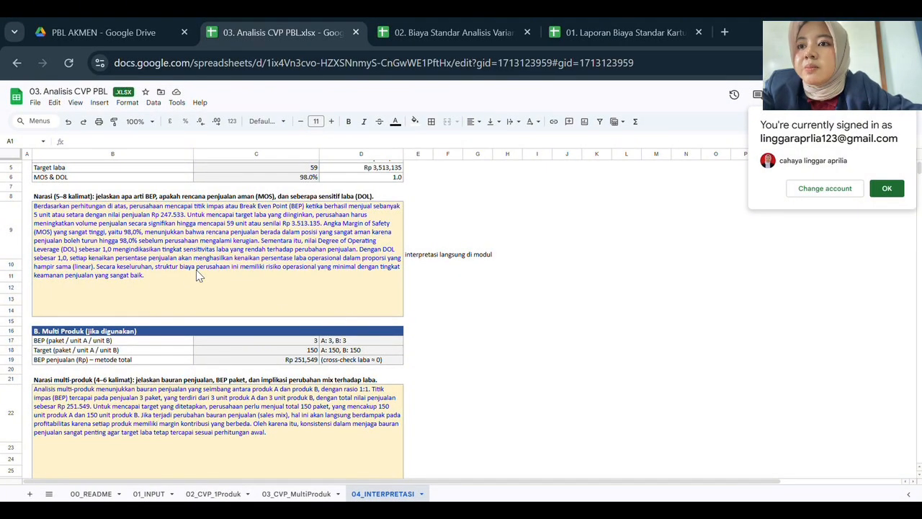
scroll(139, 278, "down", 2)
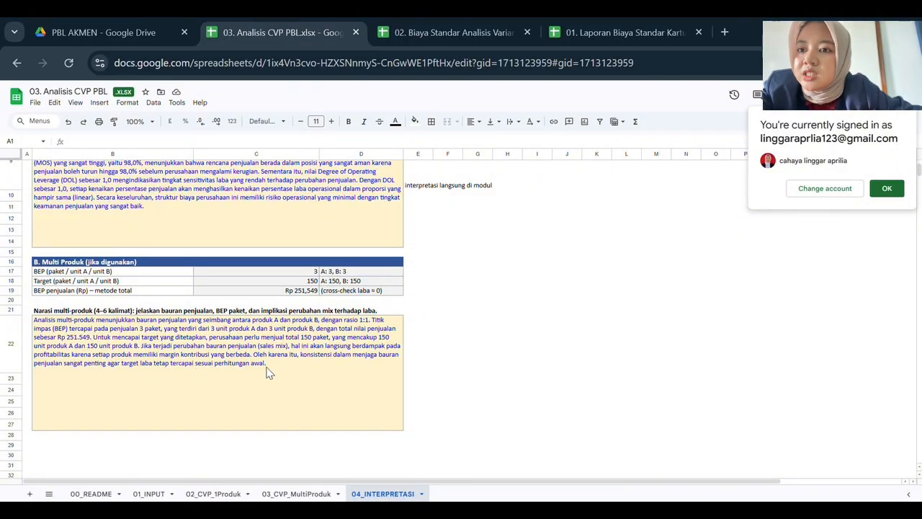
Open 04. Keputusan Taktis PBL.xlsx from the PBL AKMEN Drive folder.
left_click(92, 28)
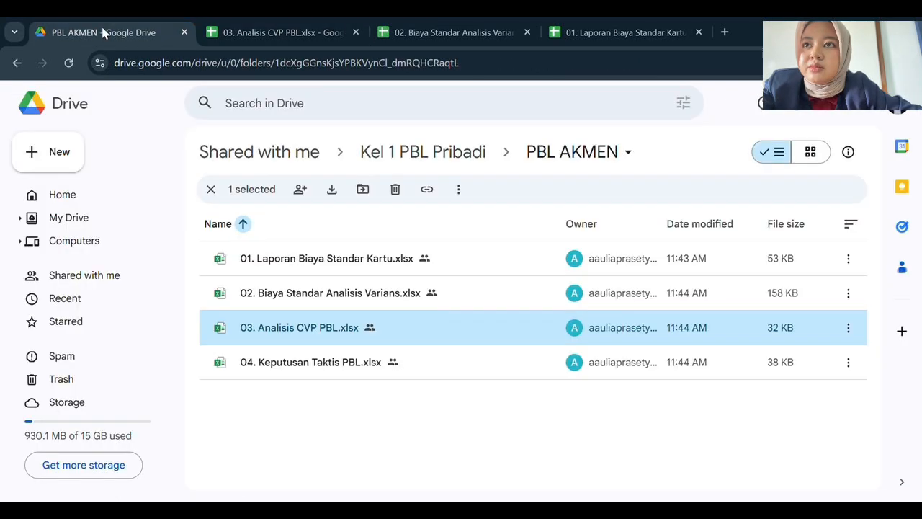
left_click(281, 371)
double_click(281, 371)
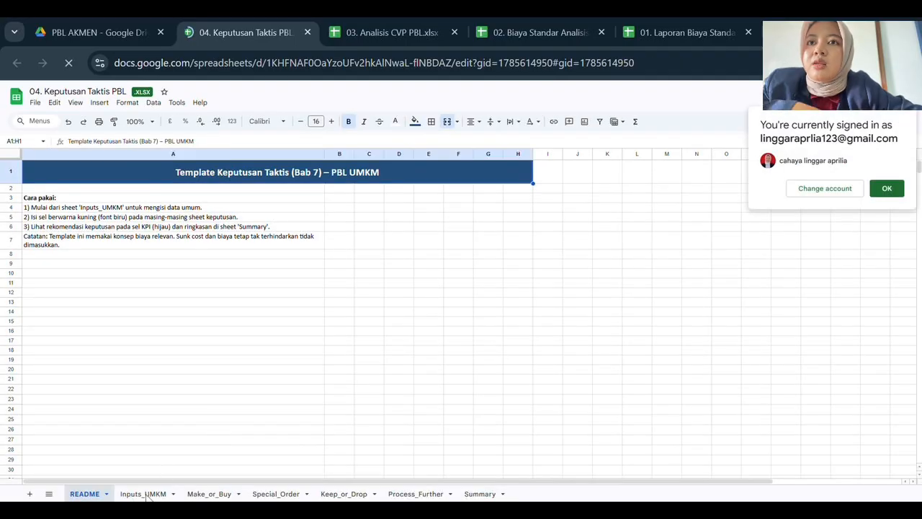
View the Inputs_UMKM sheet: Brownies Coklat, period Juni 2025, capacity 300 units per month.
left_click(143, 494)
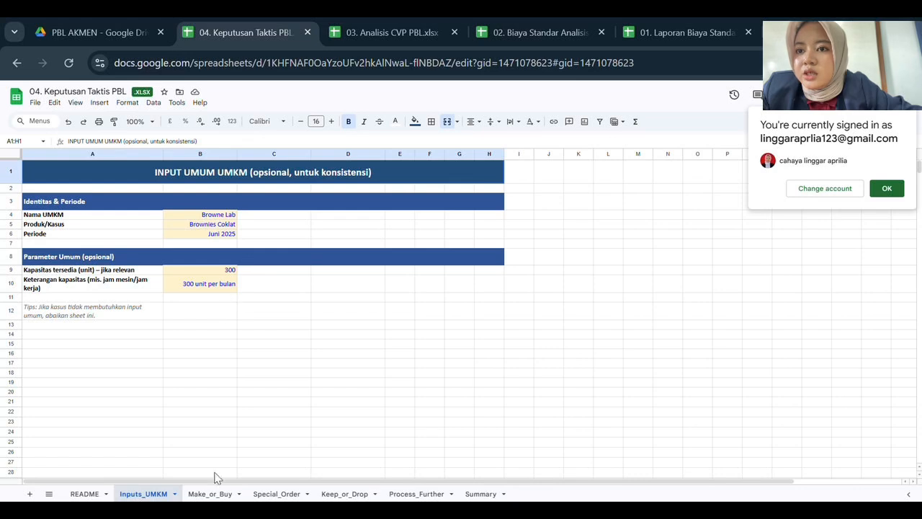
Review the Make_or_Buy sheet, then the Special_Order sheet recommending TERIMA for 20 units at Rp55,000.
left_click(206, 496)
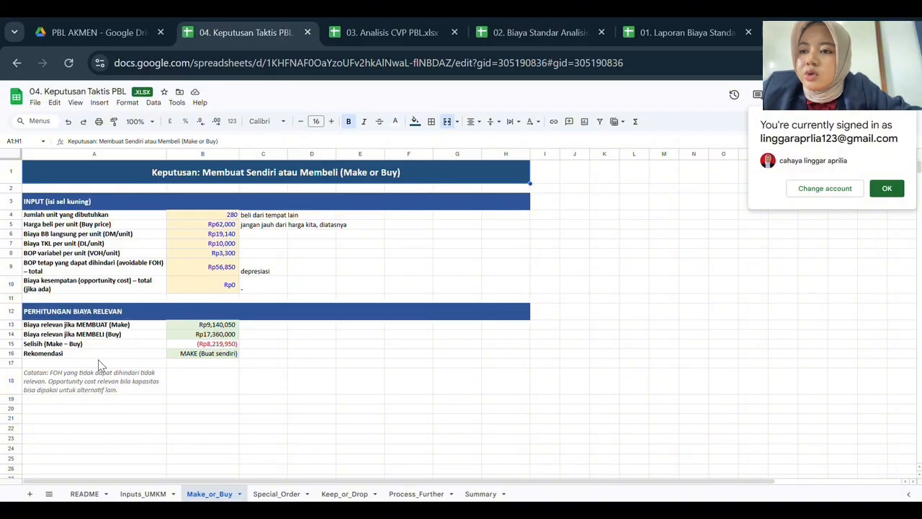
left_click(274, 493)
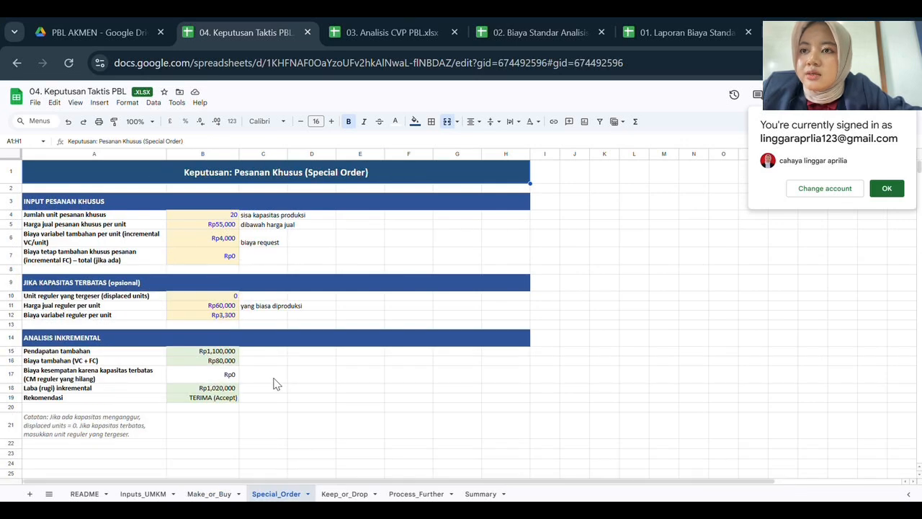
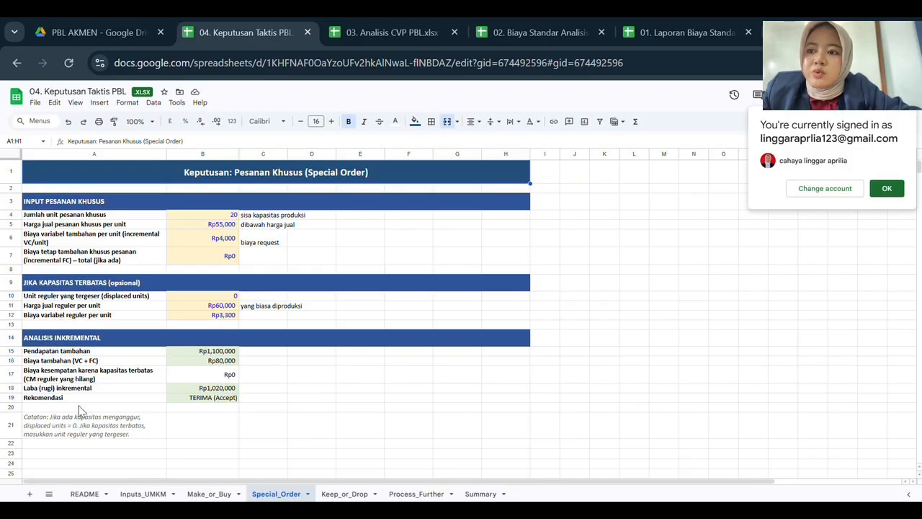
View the Keep_or_Drop analysis: Rp31,752,000 segment margin and a TERUSKAN (Keep) recommendation.
left_click(342, 495)
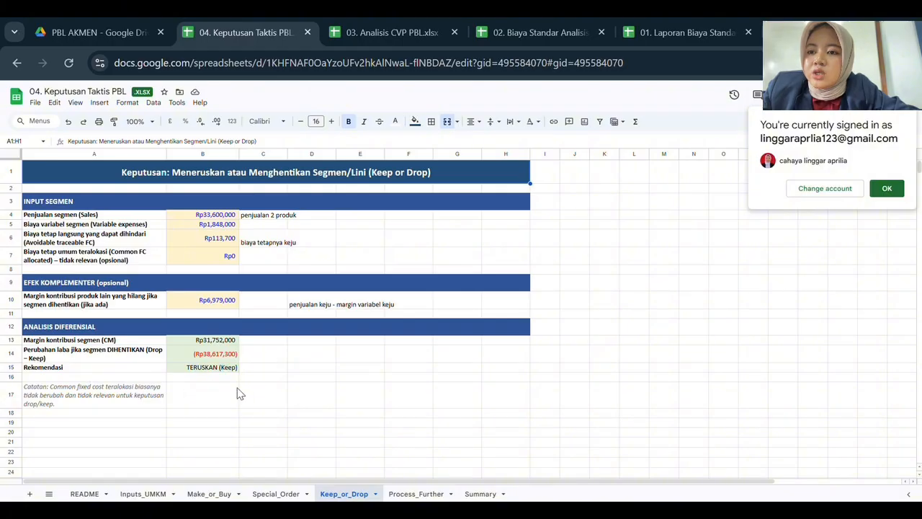
Review the Process_Further sheet's process-further-or-sell analysis, then go to the Summary sheet.
left_click(416, 495)
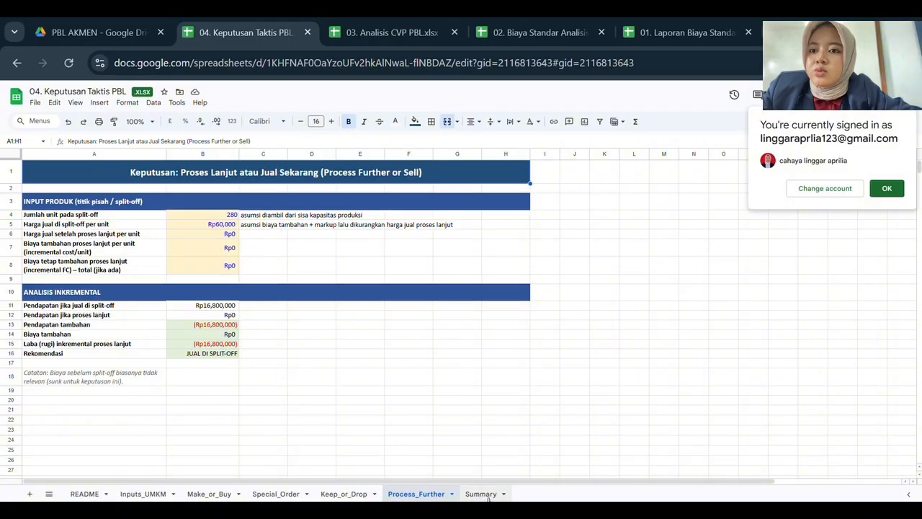
left_click(478, 495)
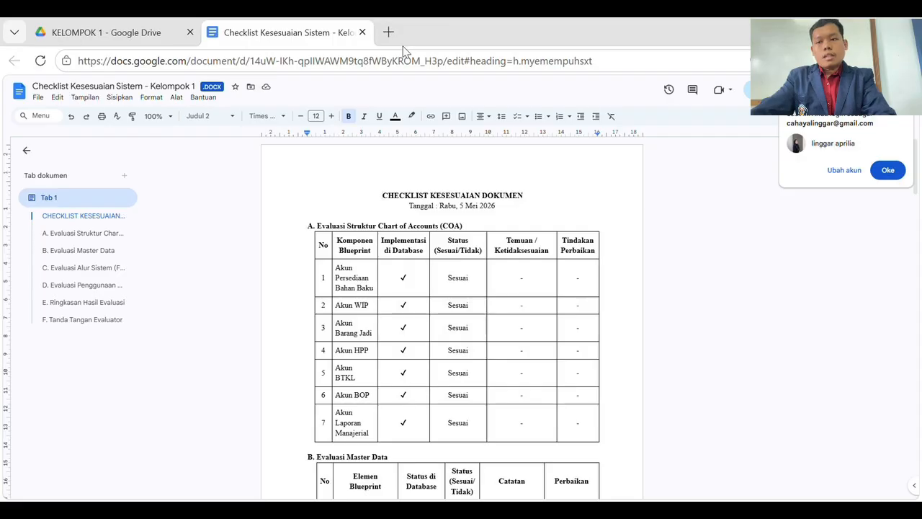
Scroll through checklist tables A (COA) and B (Master Data) to the page break before section C.
scroll(359, 182, "down", 2)
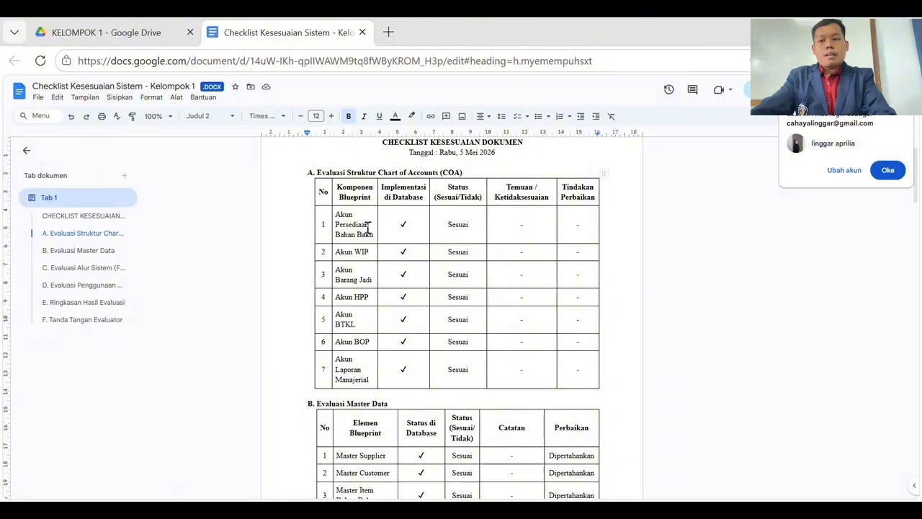
scroll(375, 260, "down", 1)
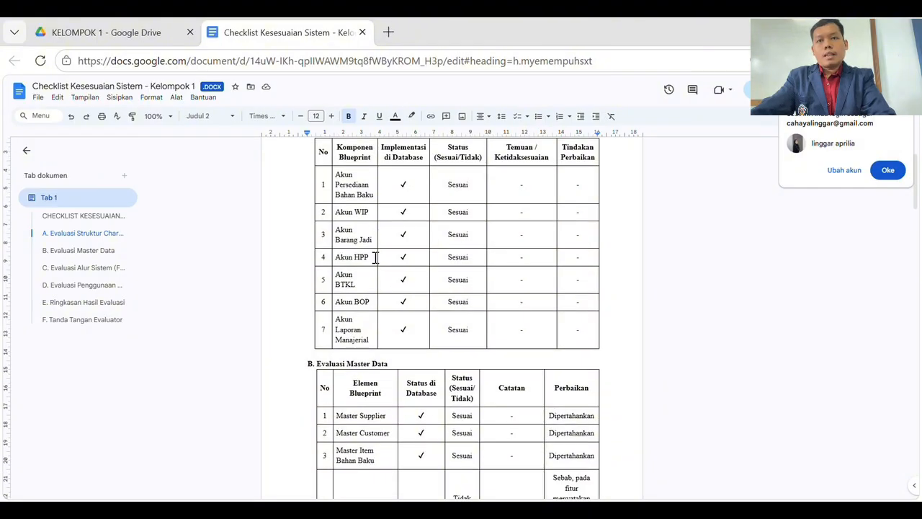
scroll(377, 242, "down", 1)
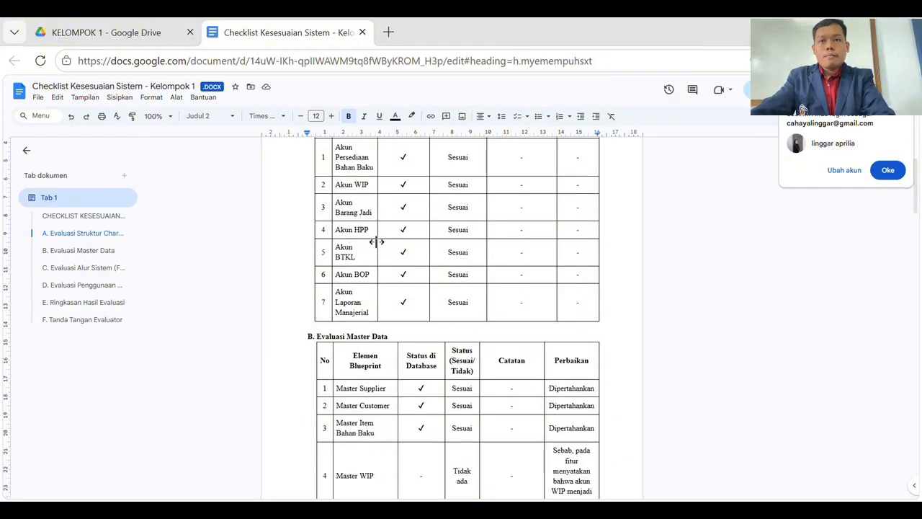
scroll(365, 299, "down", 1)
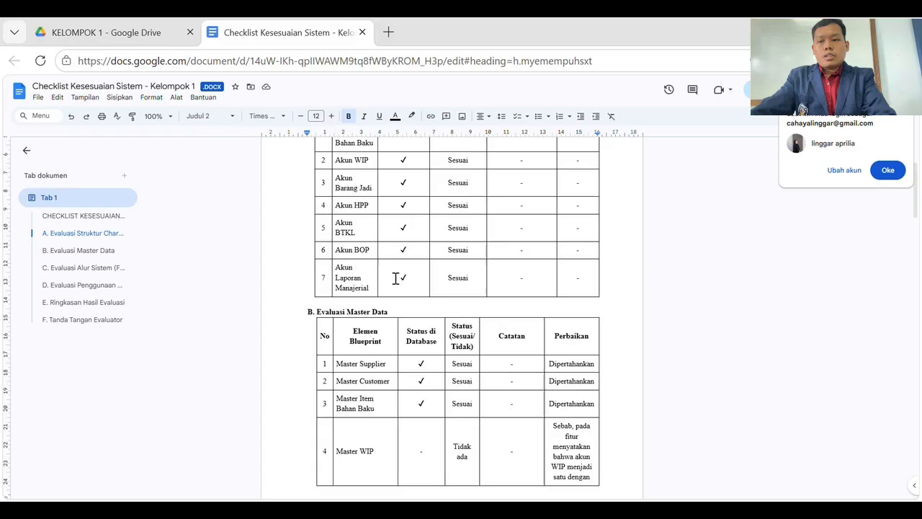
scroll(396, 278, "down", 2)
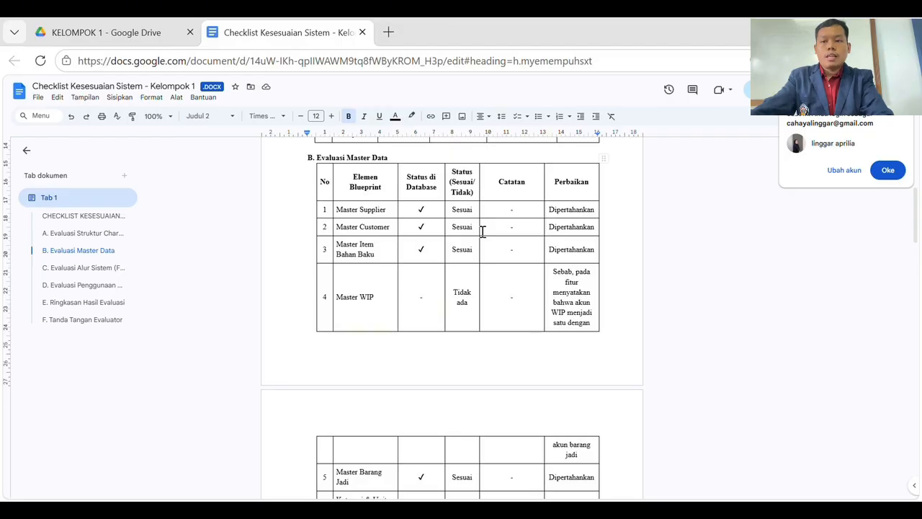
scroll(401, 245, "down", 1)
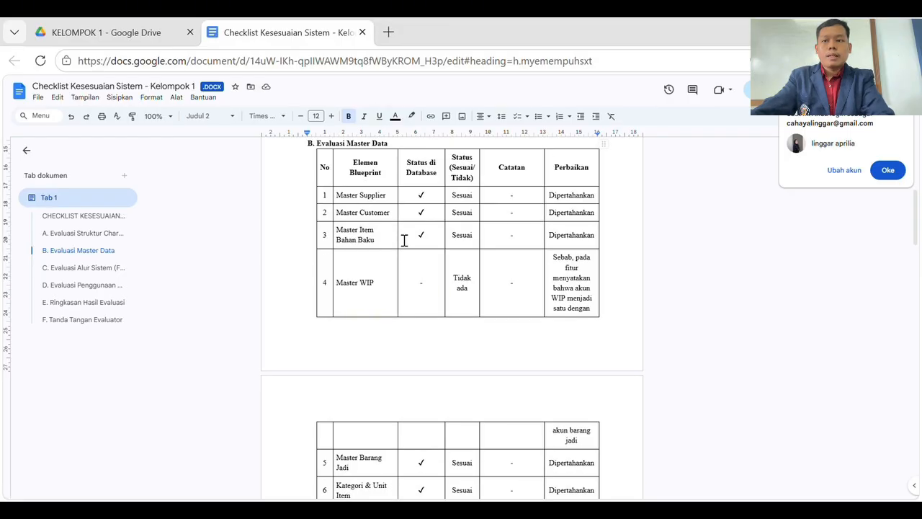
scroll(390, 297, "down", 4)
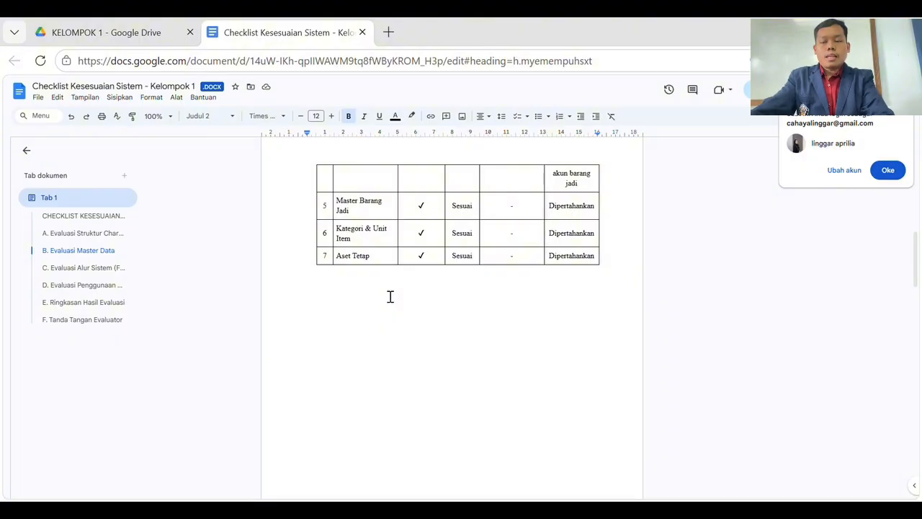
scroll(390, 297, "down", 1)
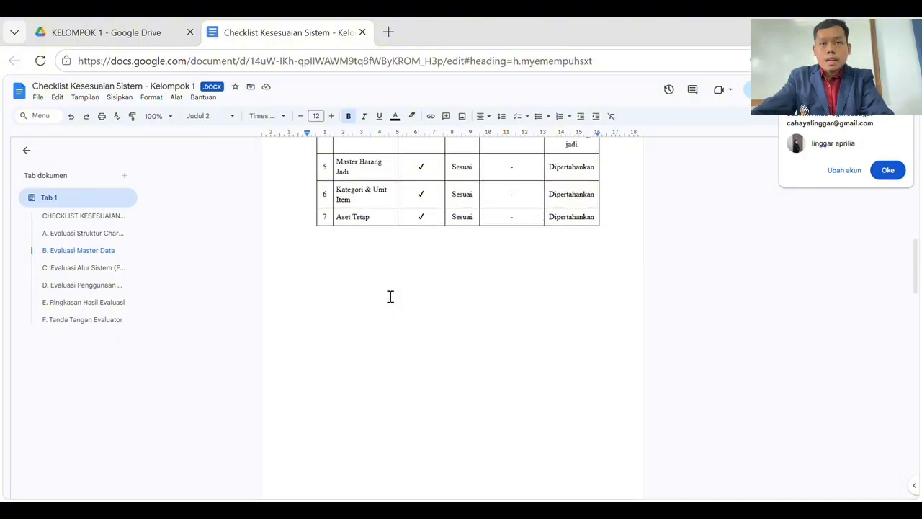
scroll(390, 297, "down", 2)
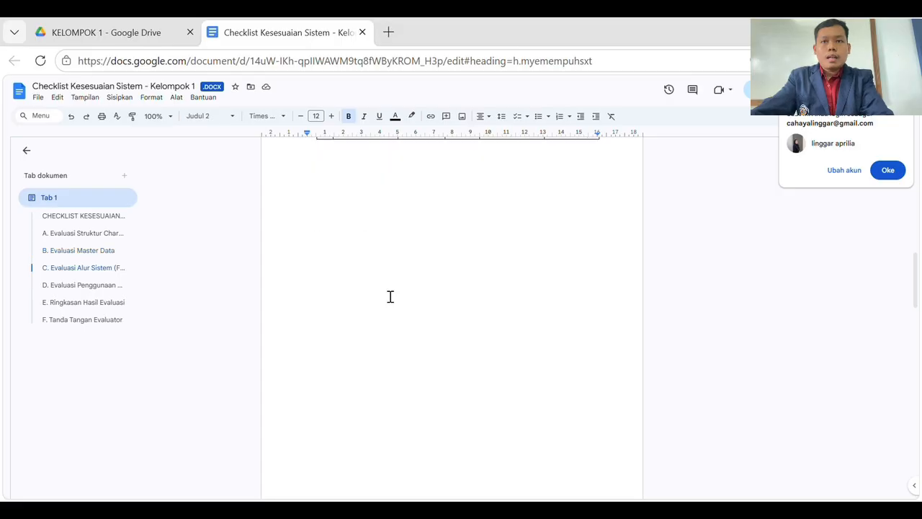
scroll(390, 297, "down", 1)
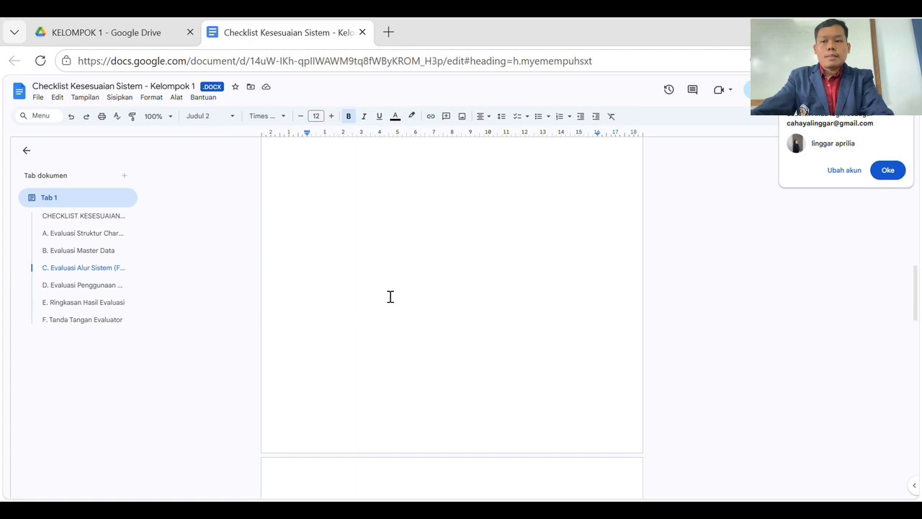
scroll(389, 297, "down", 4)
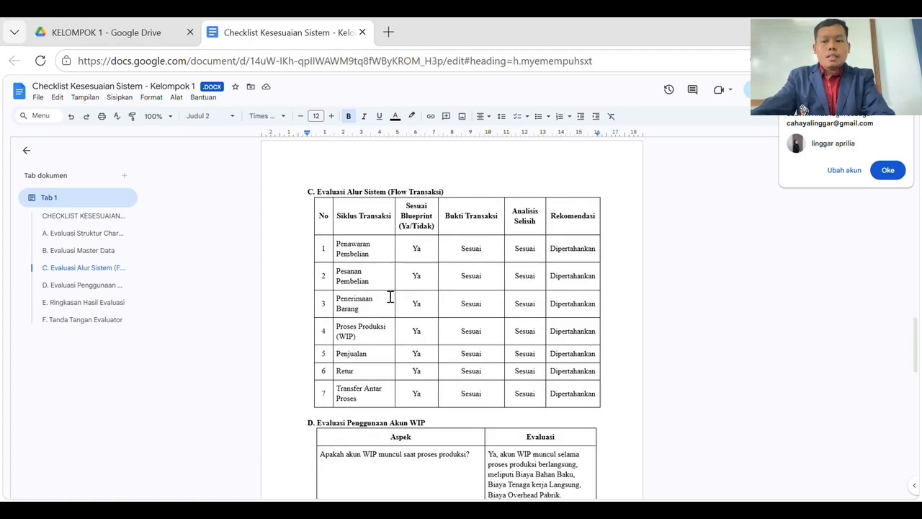
Scroll through the Flow Transaksi and WIP account tables to the evaluation summary and signature sections.
scroll(390, 297, "down", 1)
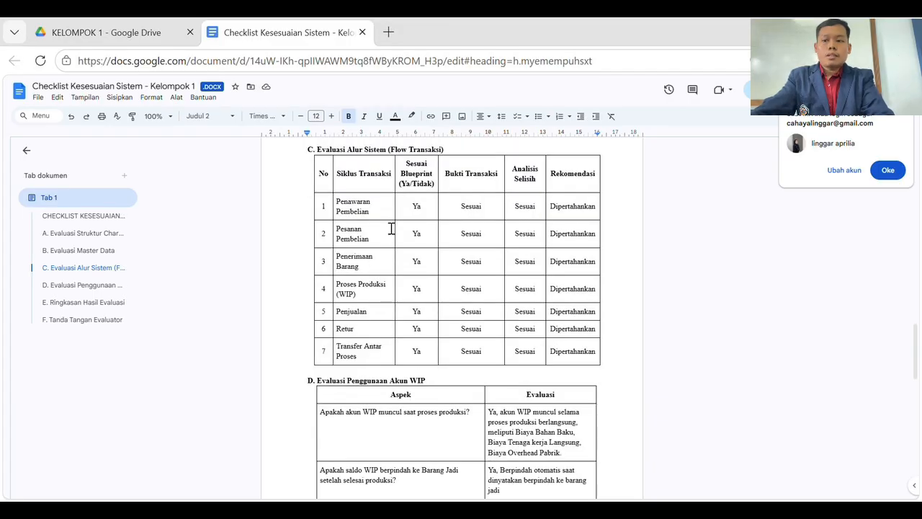
scroll(386, 266, "down", 1)
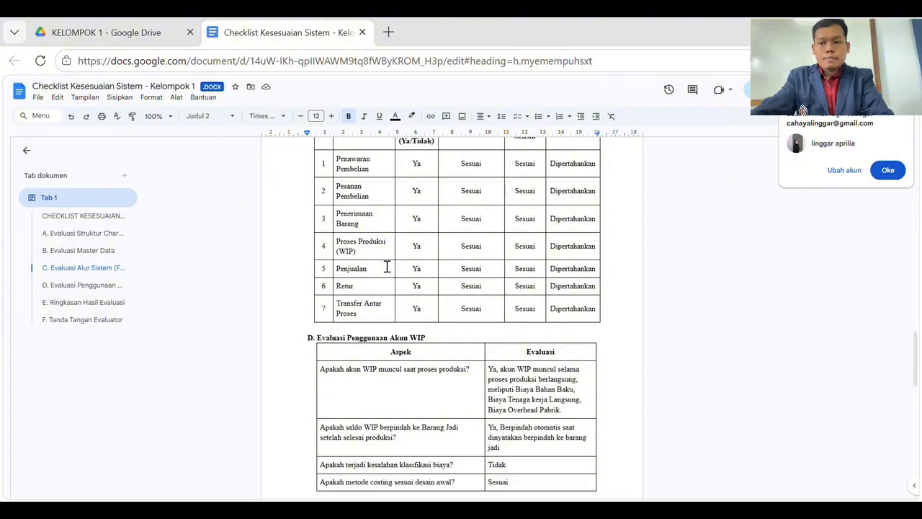
scroll(387, 267, "down", 1)
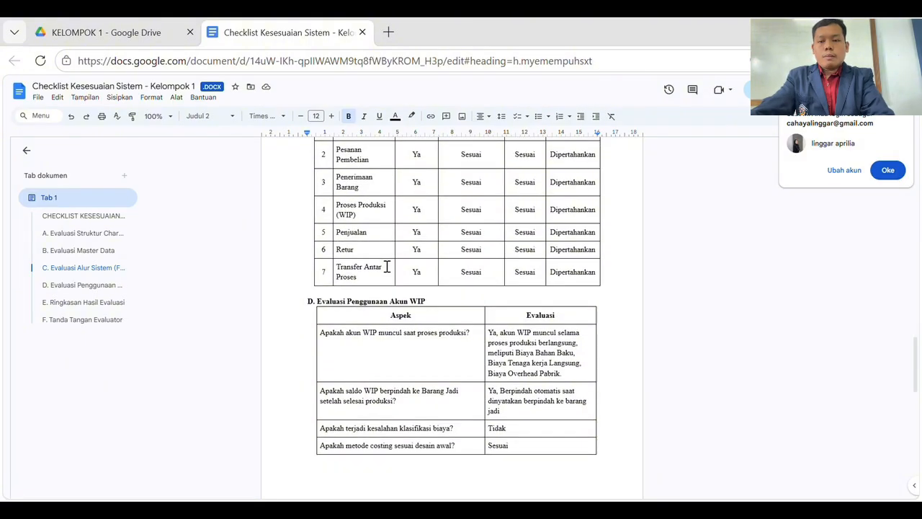
scroll(387, 266, "down", 1)
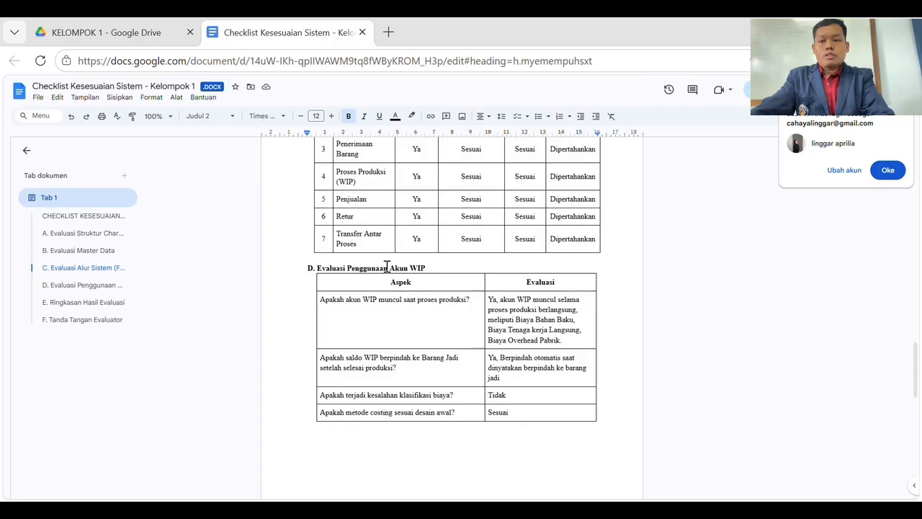
scroll(387, 267, "down", 3)
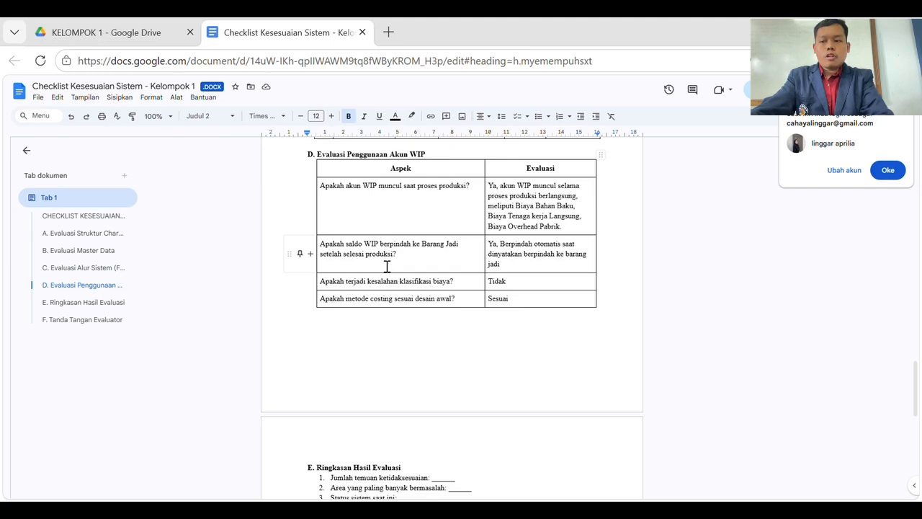
scroll(387, 267, "down", 1)
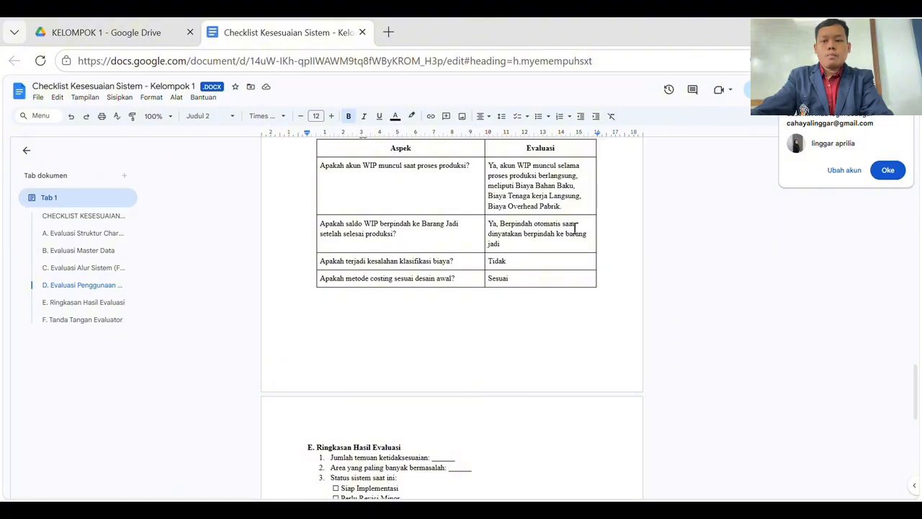
scroll(575, 229, "down", 2)
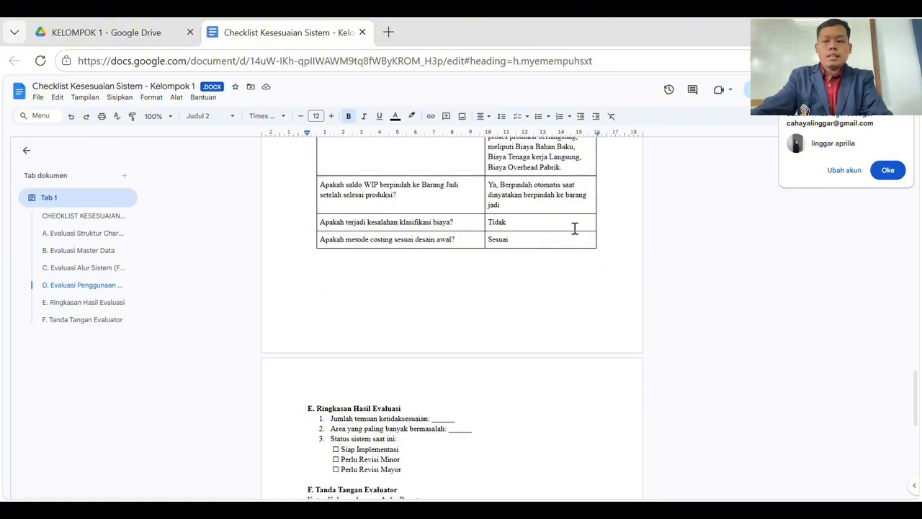
scroll(575, 229, "down", 2)
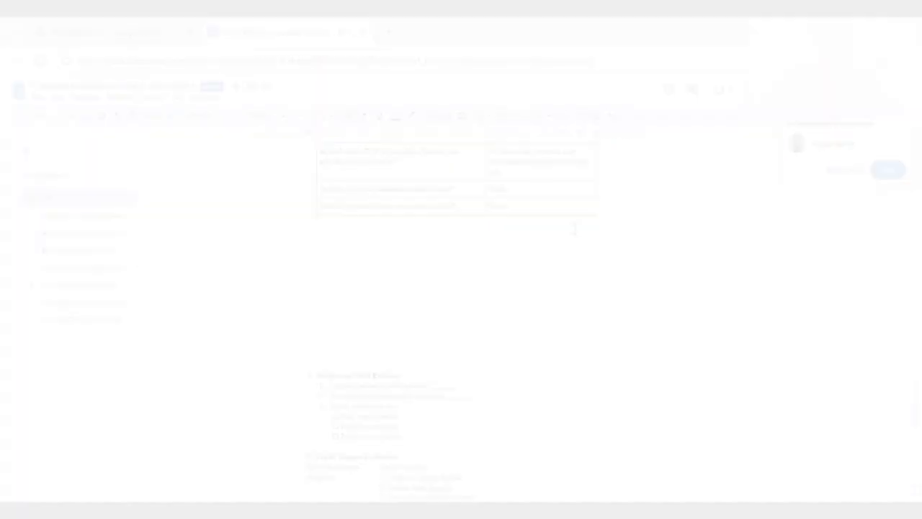